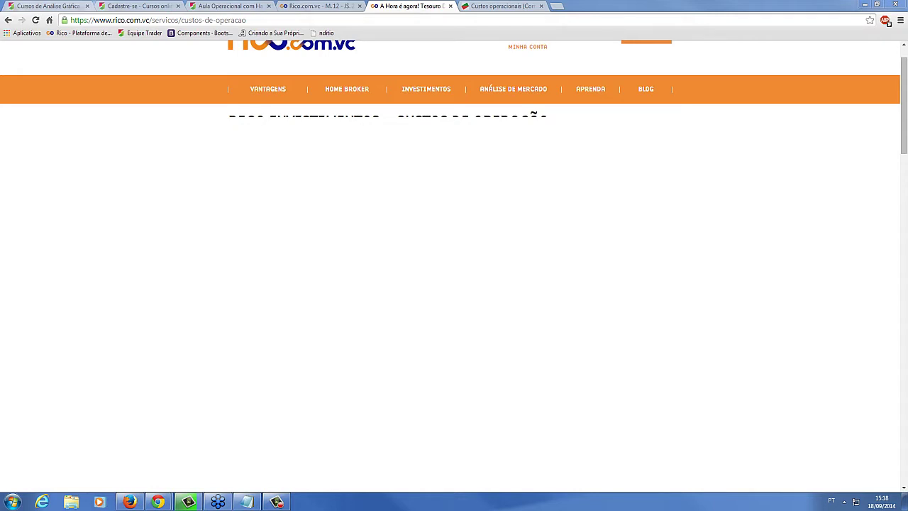
# Reload the Custos de Operação page and highlight the stock-market fee text
pyautogui.click(36, 20)
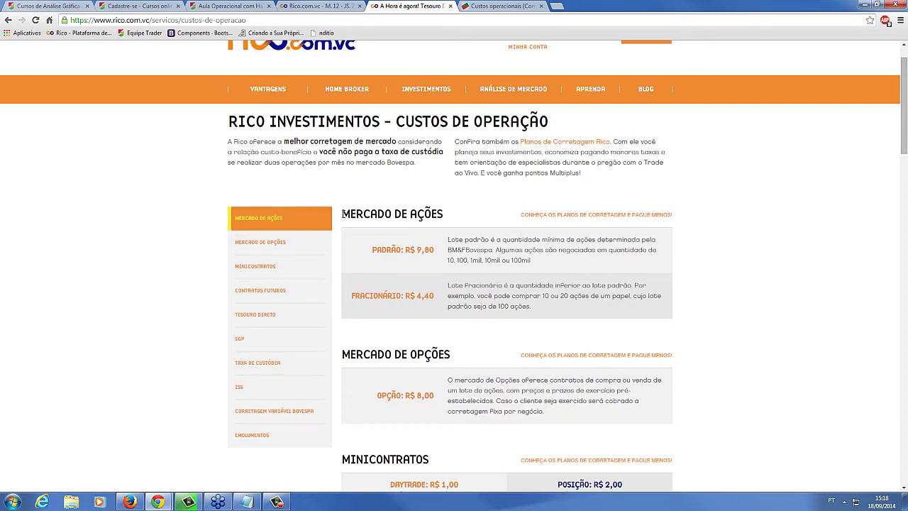
pyautogui.moveTo(342, 214); pyautogui.dragTo(374, 253)
pyautogui.click(419, 263)
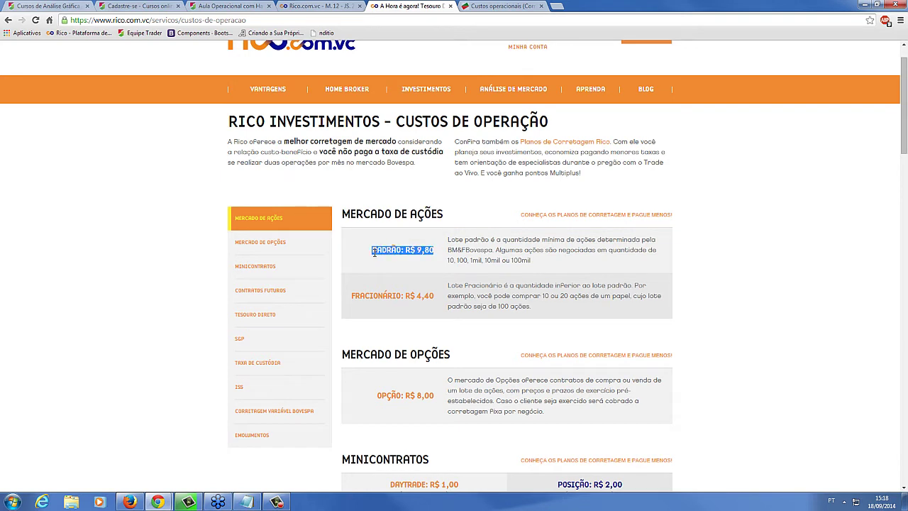
pyautogui.click(400, 253)
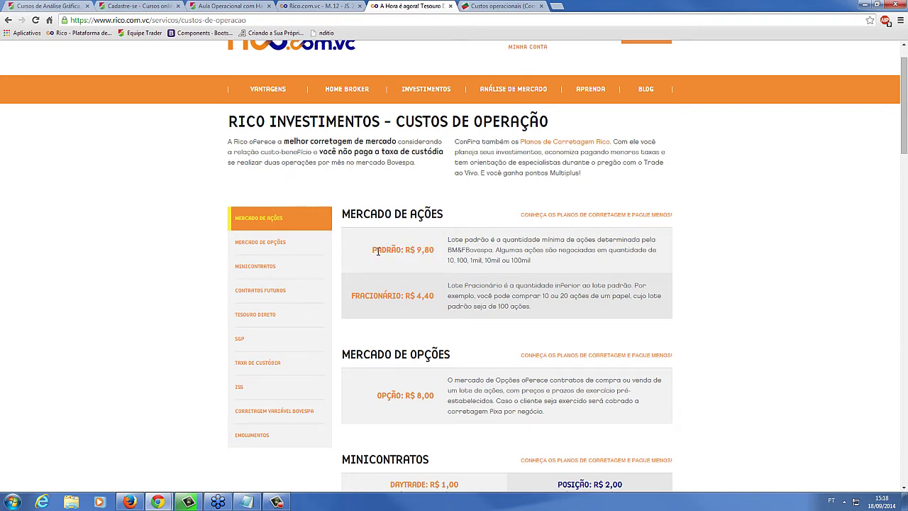
# Highlight the Padrão R$ 9,80 and Fracionário R$ 4,40 fees, then switch to the Home Broker tab
pyautogui.moveTo(376, 251); pyautogui.dragTo(440, 253)
pyautogui.click(435, 254)
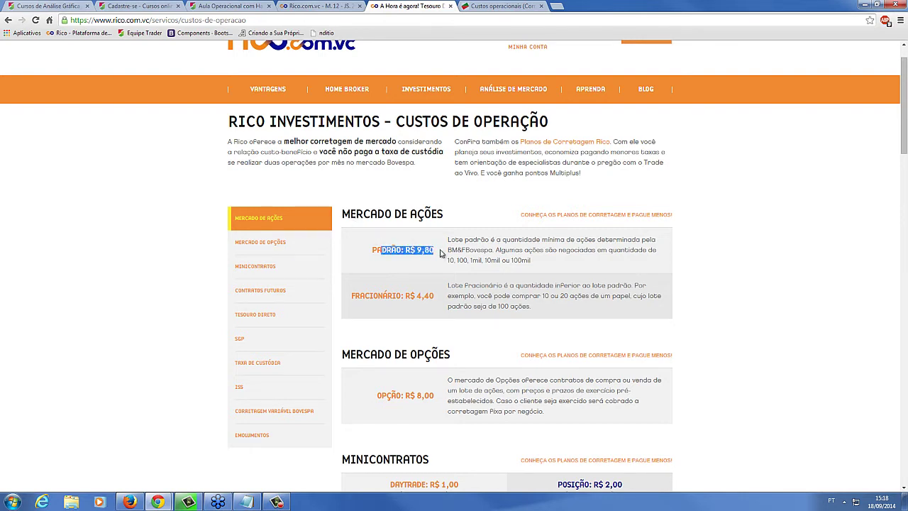
pyautogui.click(429, 248)
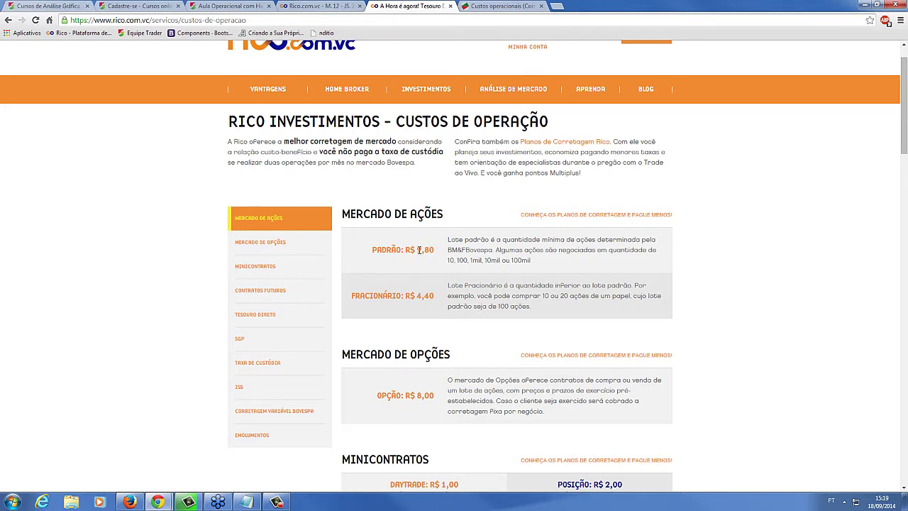
pyautogui.moveTo(433, 249); pyautogui.dragTo(375, 253)
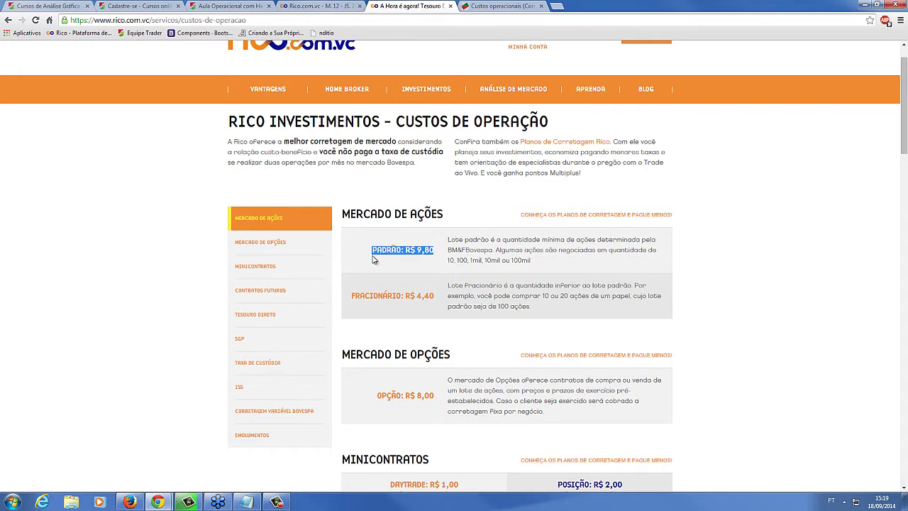
pyautogui.click(387, 259)
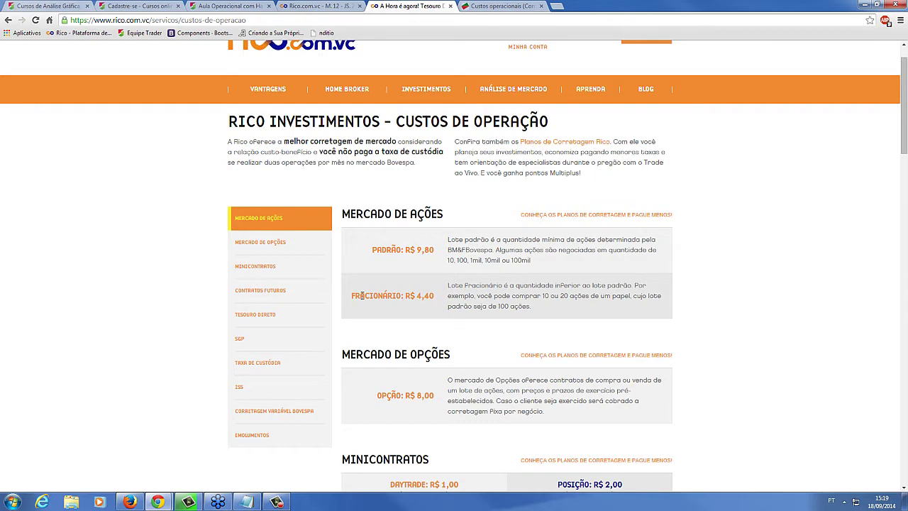
pyautogui.moveTo(362, 295); pyautogui.dragTo(424, 297)
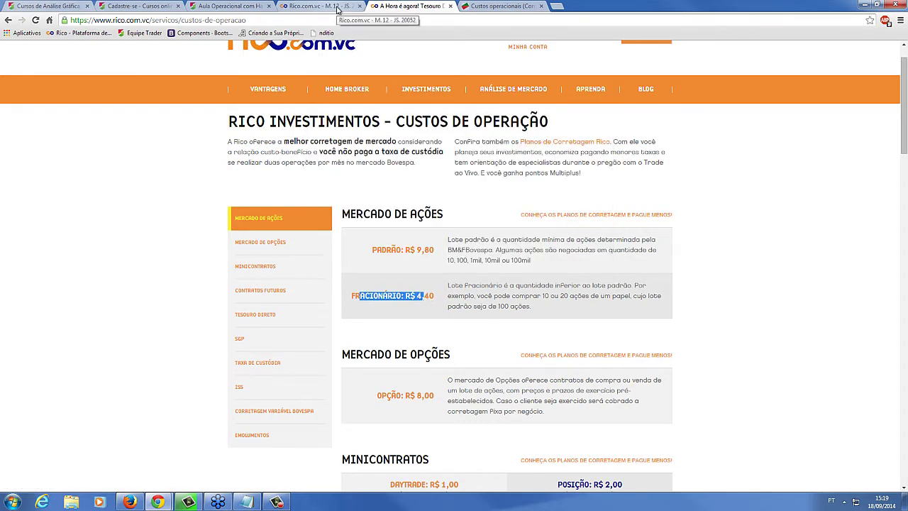
pyautogui.click(338, 7)
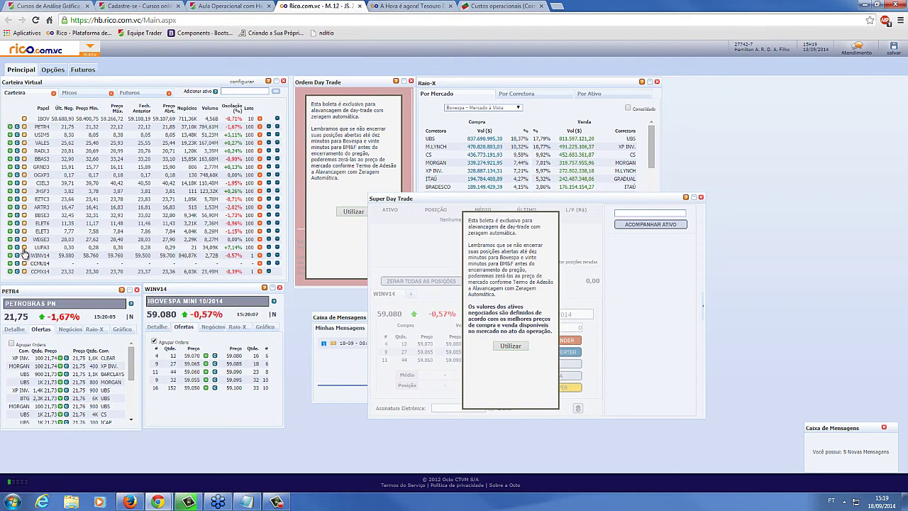
# Open a quote window, change its symbol to PETR4 and move it to the middle
pyautogui.click(24, 239)
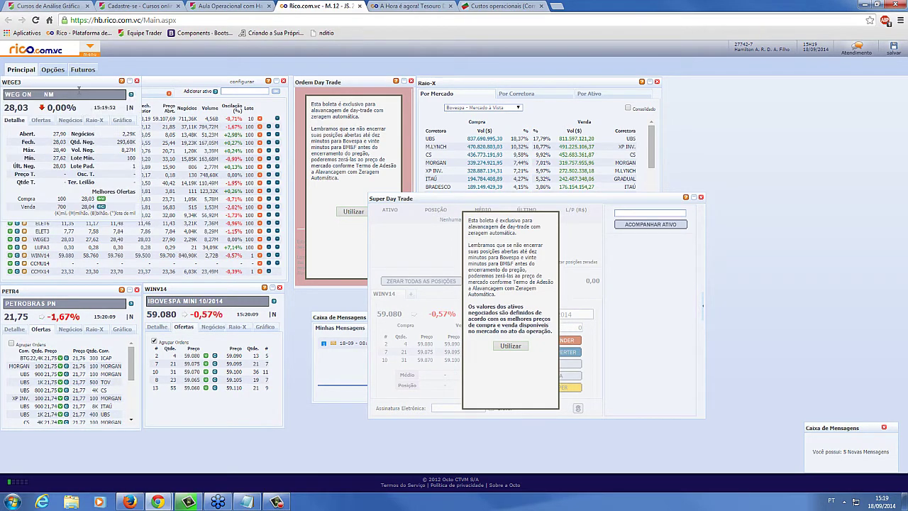
pyautogui.click(78, 93)
pyautogui.write('PE')
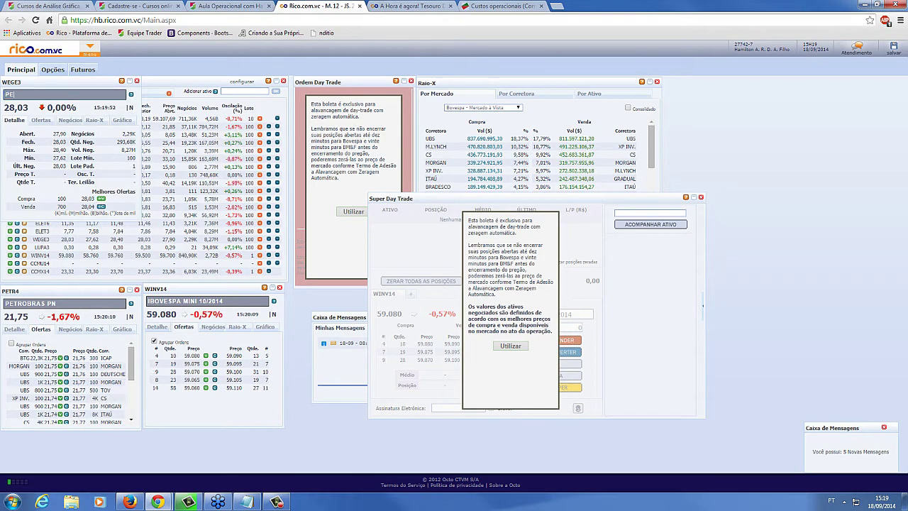
pyautogui.write('TR4')
pyautogui.press('Return')
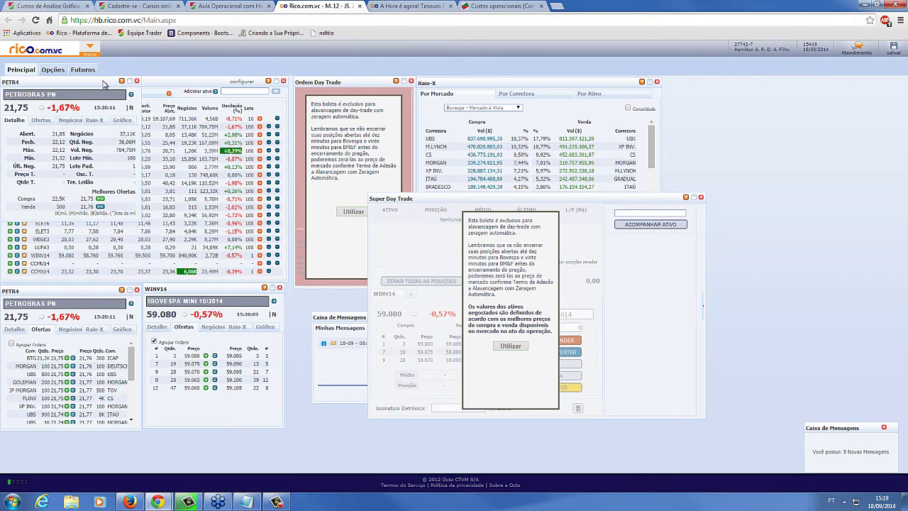
pyautogui.moveTo(103, 84); pyautogui.dragTo(527, 232)
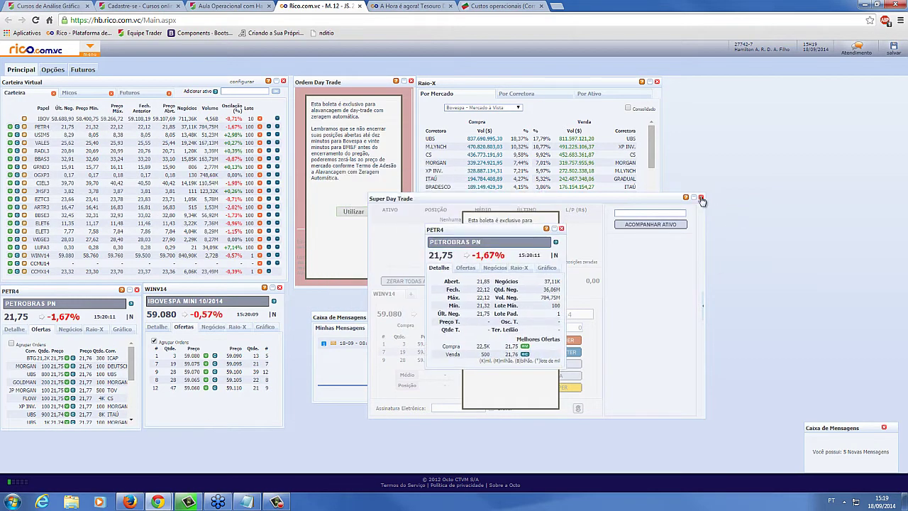
# Close the Super Day Trade, Raio-X and Ordem Day Trade windows
pyautogui.click(701, 198)
pyautogui.click(657, 82)
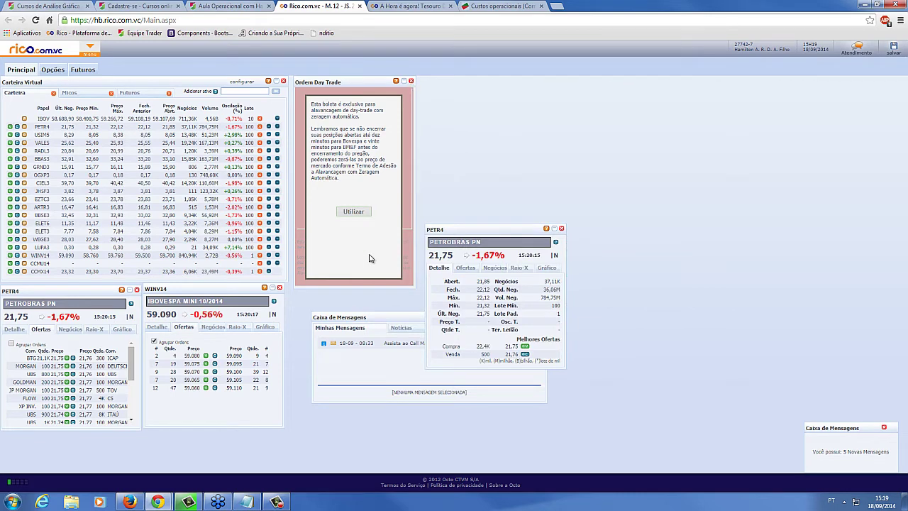
pyautogui.click(411, 80)
# Open another quote window set to PETR4F and place it on the right
pyautogui.click(24, 255)
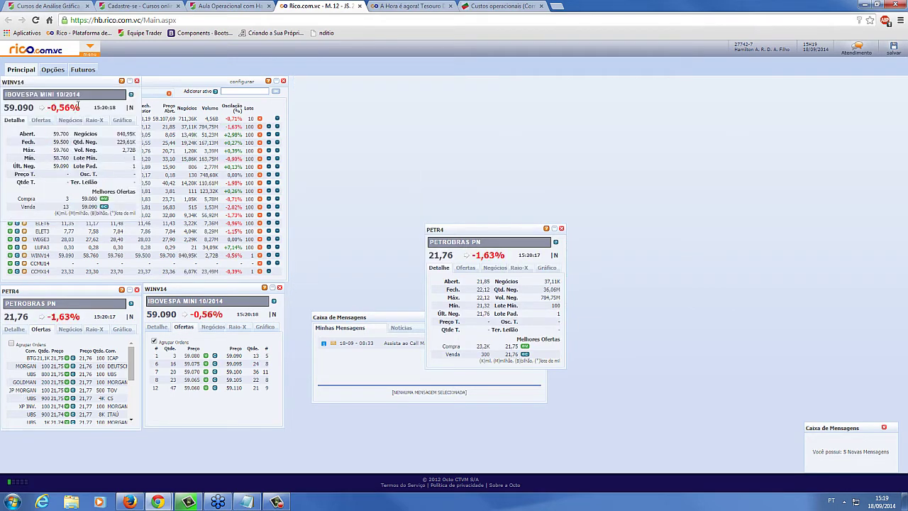
pyautogui.write('PET')
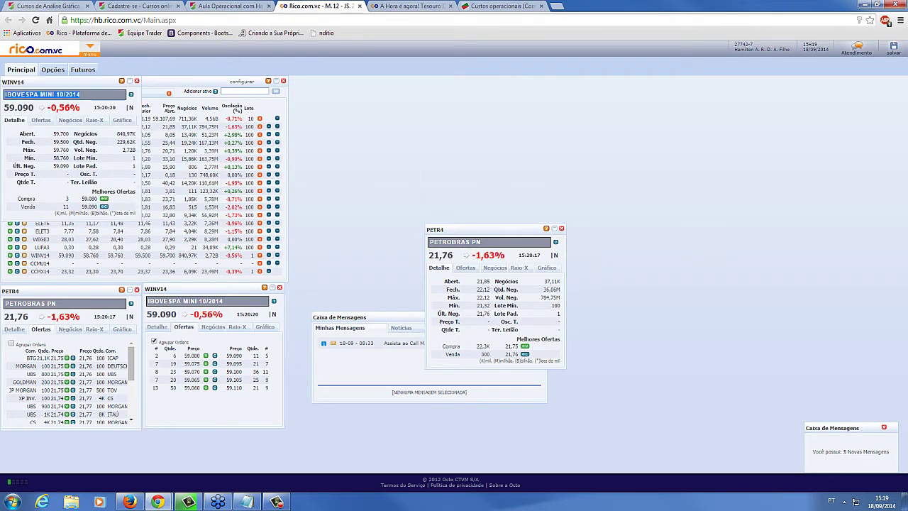
pyautogui.write('R4F')
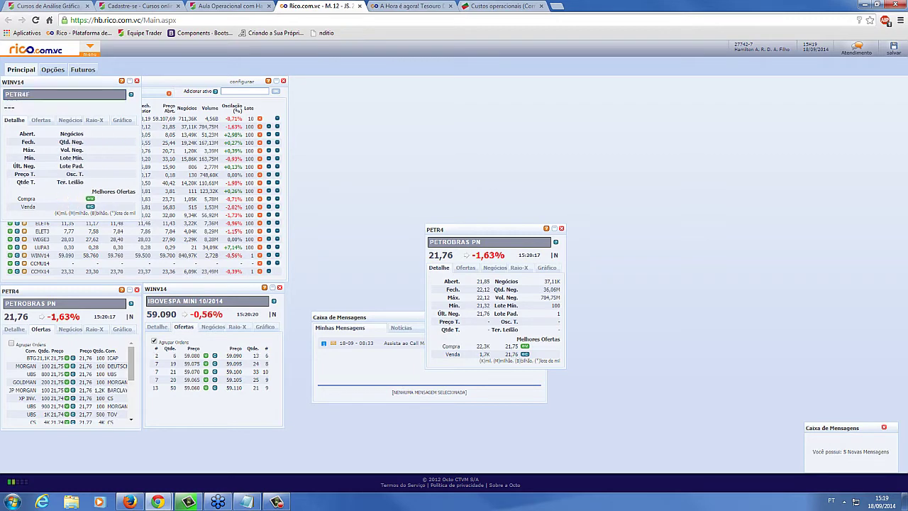
pyautogui.moveTo(83, 82); pyautogui.dragTo(640, 234)
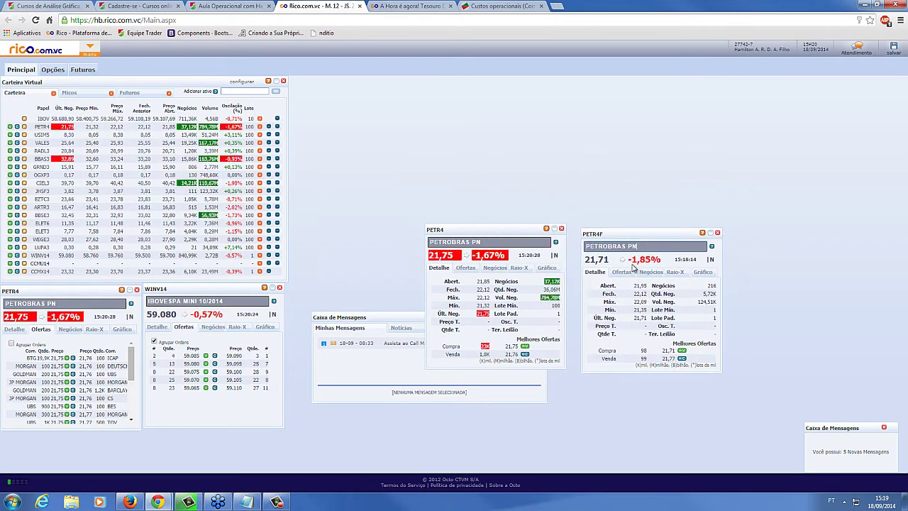
# Show the Ofertas books for PETR4 and PETR4F, close the message box, and uncheck Agrupar Ordens
pyautogui.click(620, 273)
pyautogui.click(466, 268)
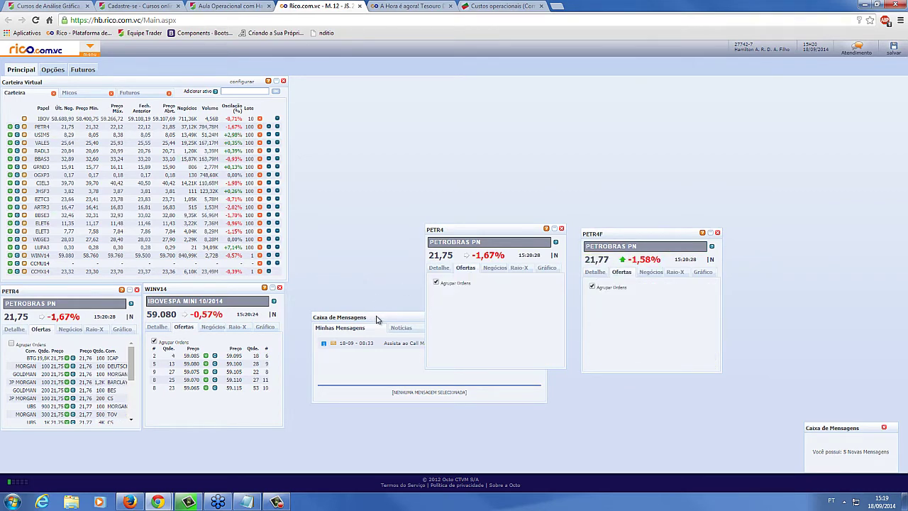
pyautogui.click(376, 319)
pyautogui.click(543, 317)
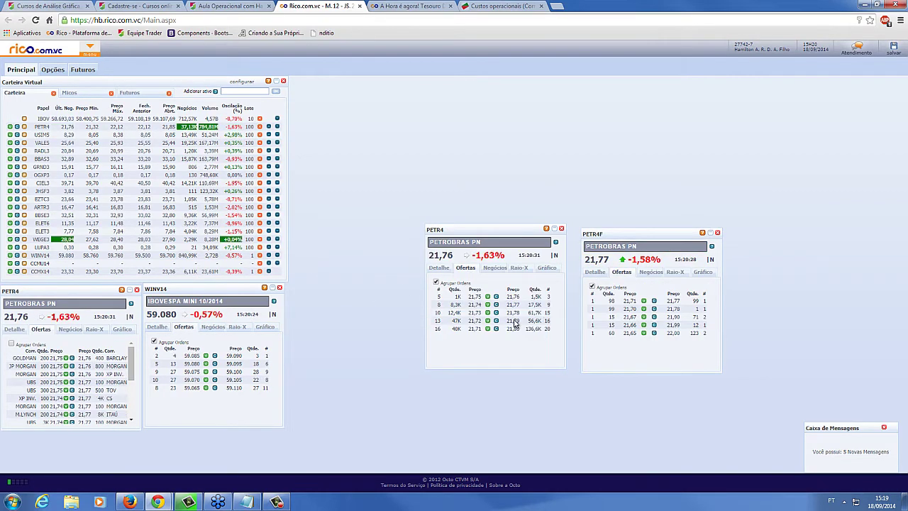
pyautogui.click(435, 282)
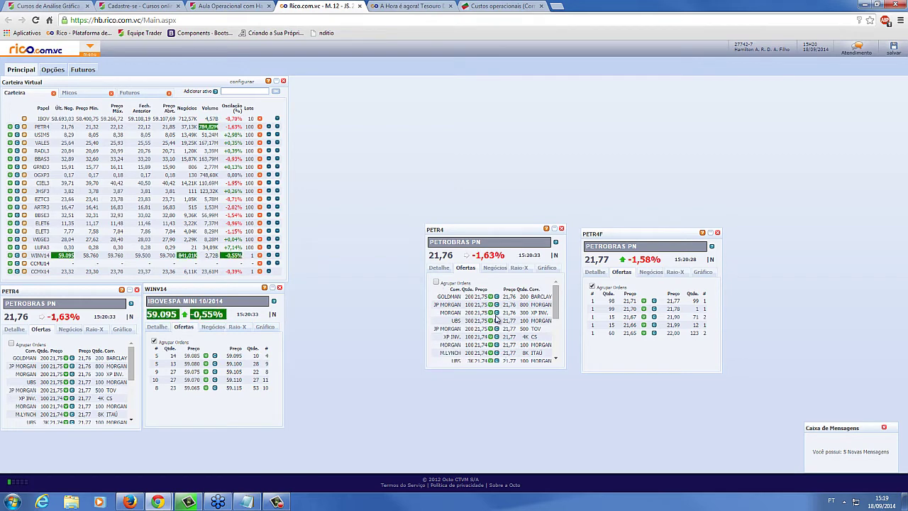
pyautogui.click(592, 287)
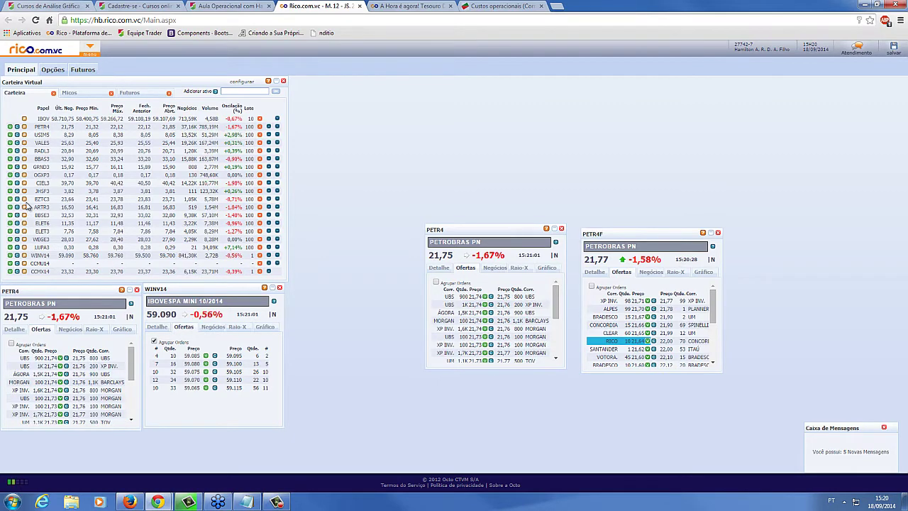
# Open a second PETR4 window on its Negócios trade list and place it at the upper middle
pyautogui.click(50, 122)
pyautogui.click(70, 120)
pyautogui.moveTo(76, 87); pyautogui.dragTo(505, 87)
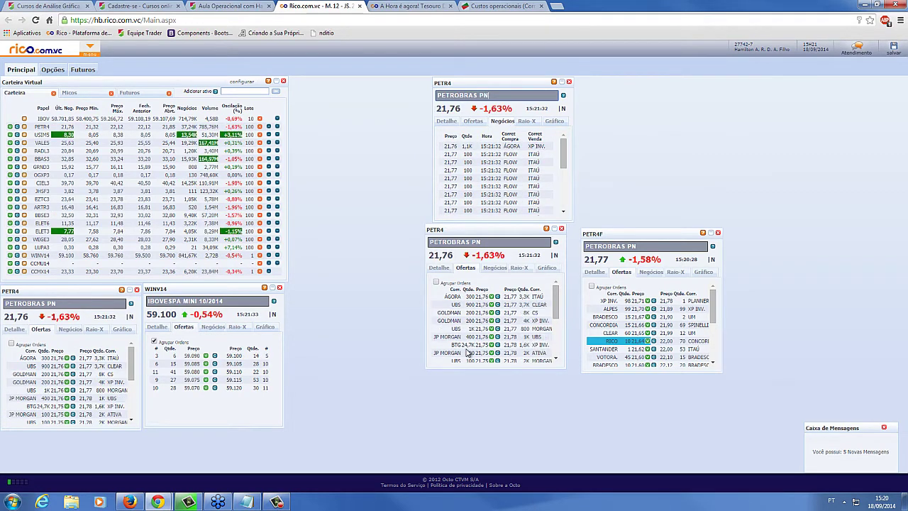
pyautogui.scroll(-3, 476, 350)
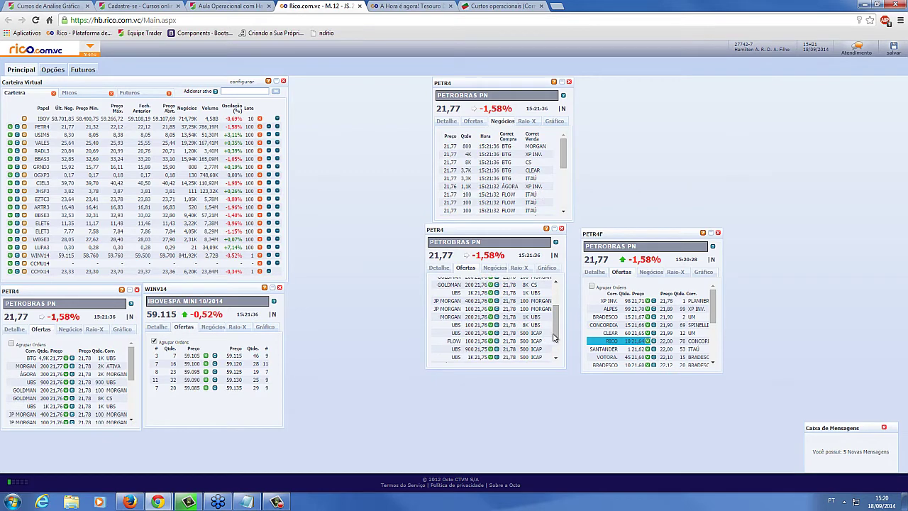
pyautogui.scroll(-3, 557, 355)
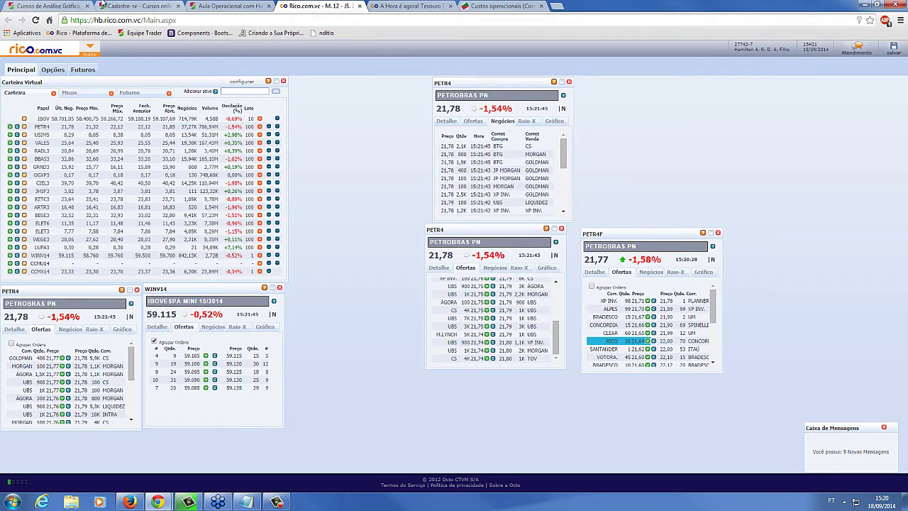
# Back on the costs page, highlight the Opção R$ 8,00 fee
pyautogui.click(429, 6)
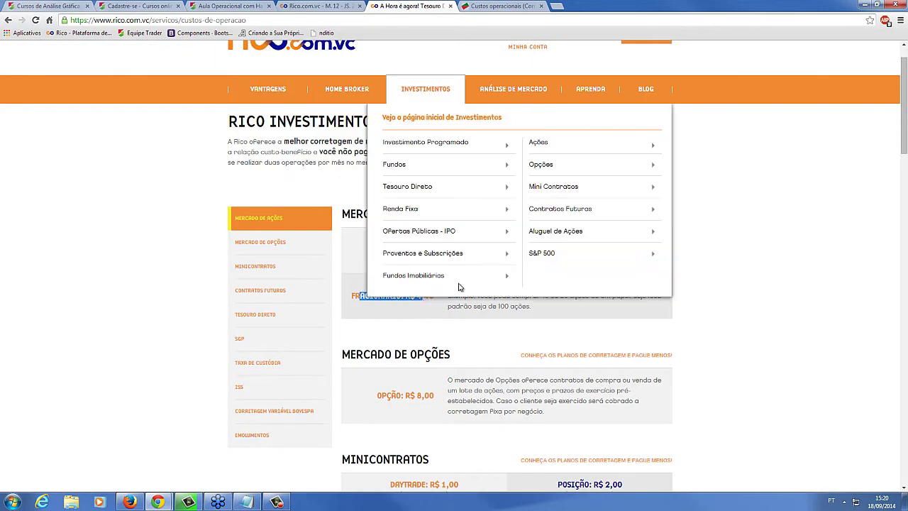
pyautogui.scroll(-2, 420, 332)
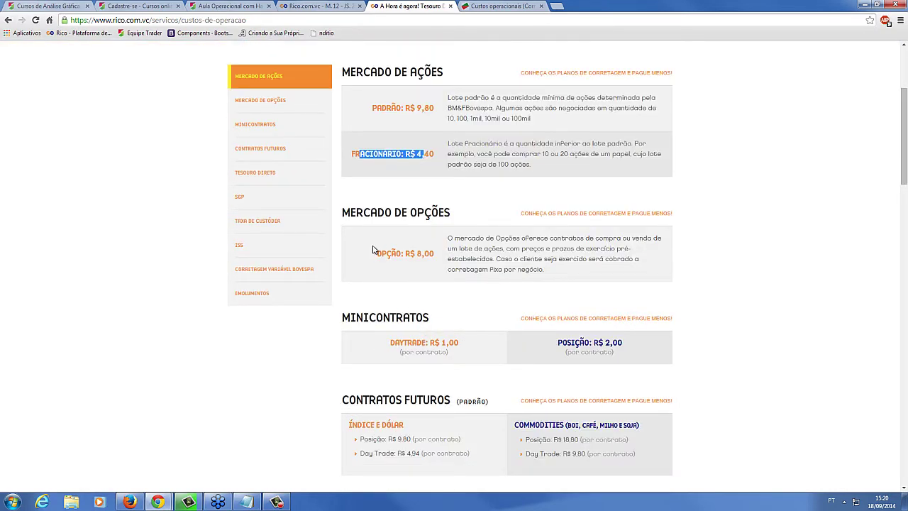
pyautogui.moveTo(378, 254); pyautogui.dragTo(444, 250)
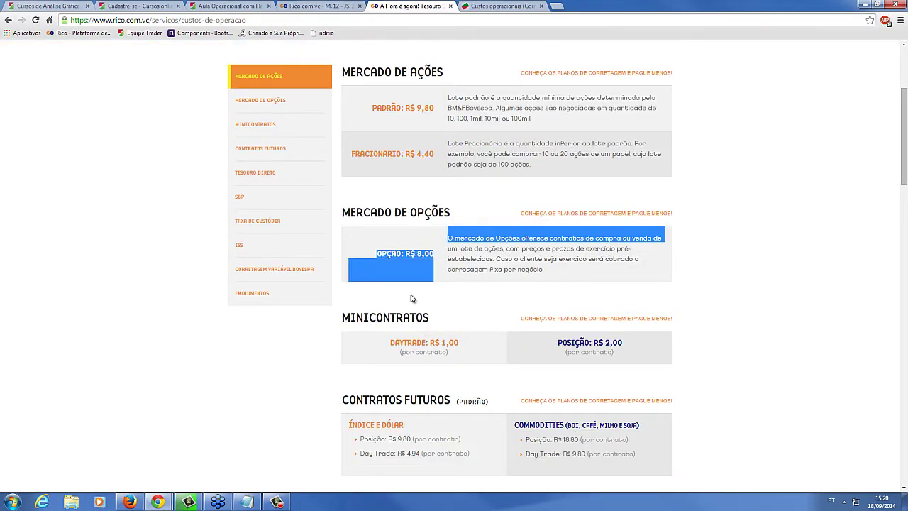
pyautogui.click(371, 245)
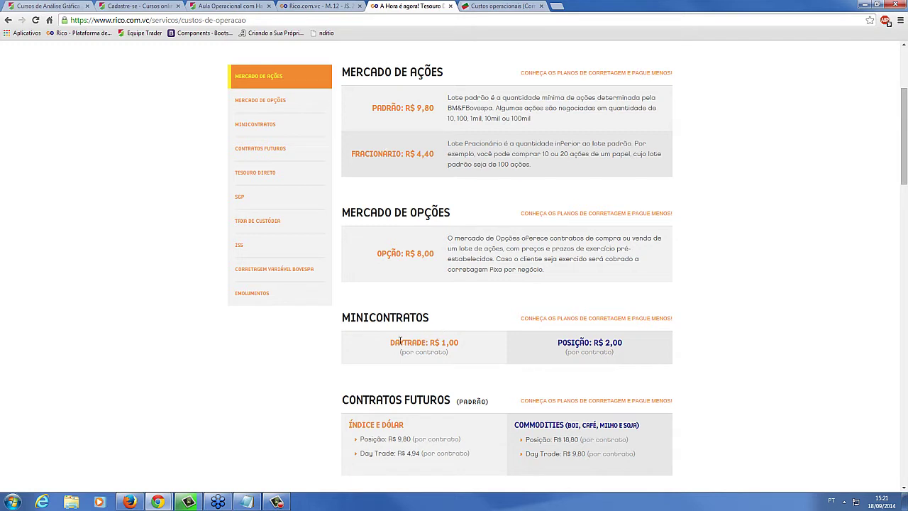
# Highlight the Padrão R$ 9,80 fee and the minicontract Daytrade and Posição fees
pyautogui.moveTo(390, 343); pyautogui.dragTo(449, 339)
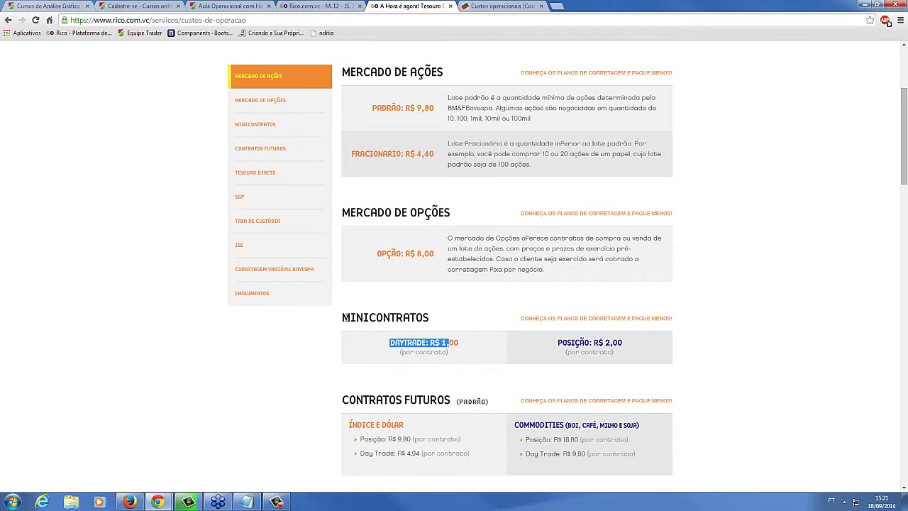
pyautogui.moveTo(347, 318); pyautogui.dragTo(479, 347)
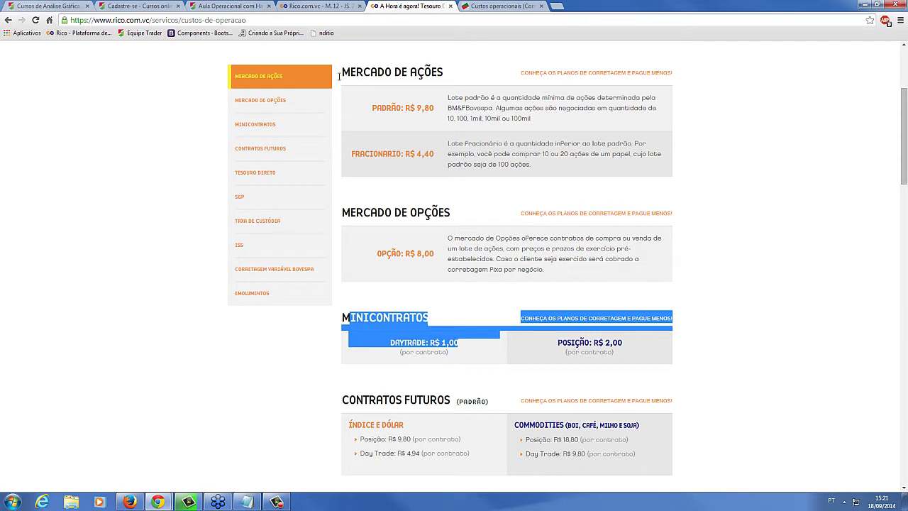
pyautogui.moveTo(372, 107); pyautogui.dragTo(437, 112)
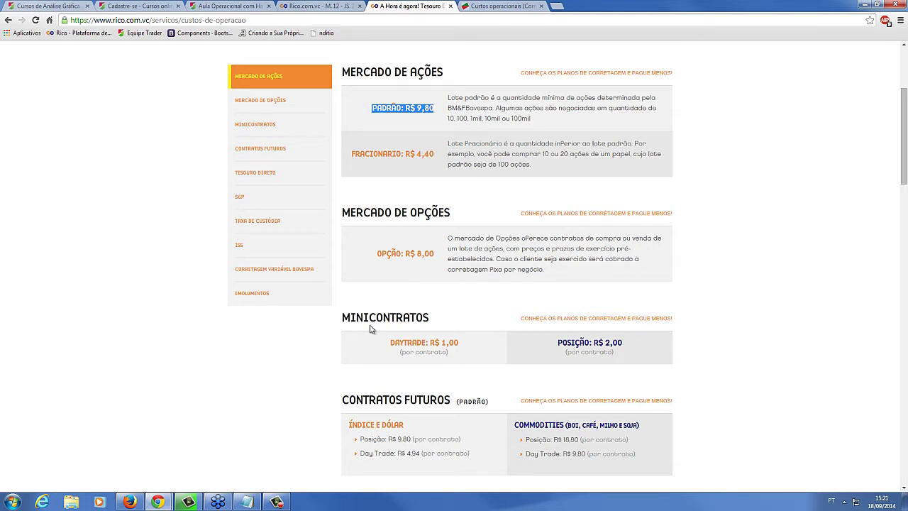
pyautogui.click(391, 343)
pyautogui.moveTo(418, 341); pyautogui.dragTo(456, 341)
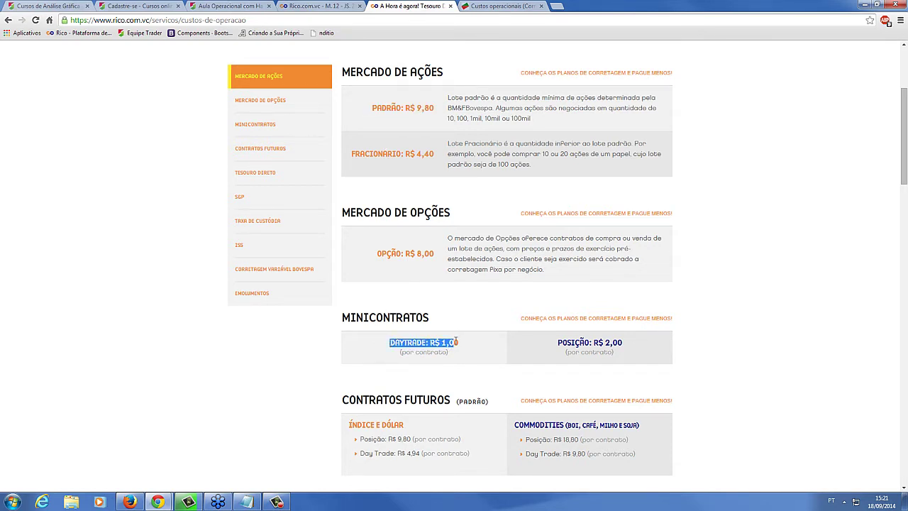
pyautogui.click(433, 349)
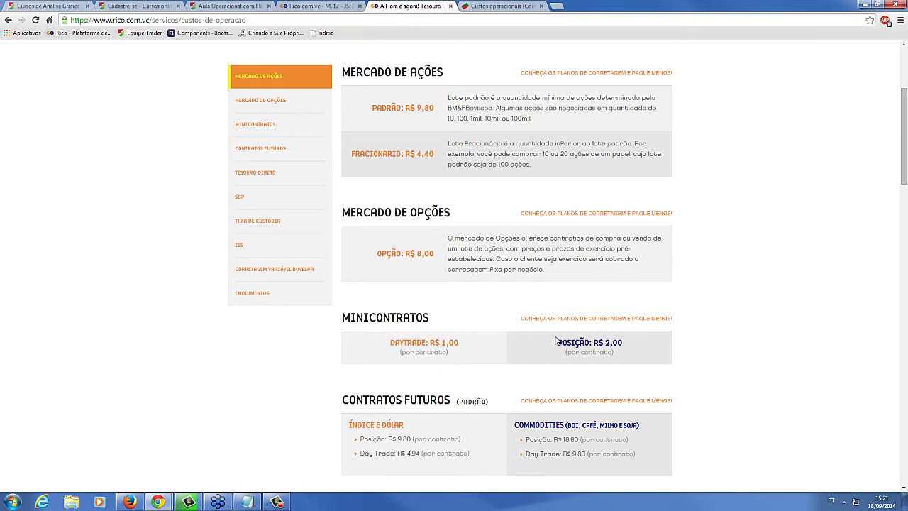
pyautogui.moveTo(558, 342); pyautogui.dragTo(611, 351)
pyautogui.click(600, 356)
# Scroll to Contratos Futuros and highlight the Índice e Dólar fees, R$ 9,80 position and R$ 4,94 day trade
pyautogui.scroll(-3, 392, 342)
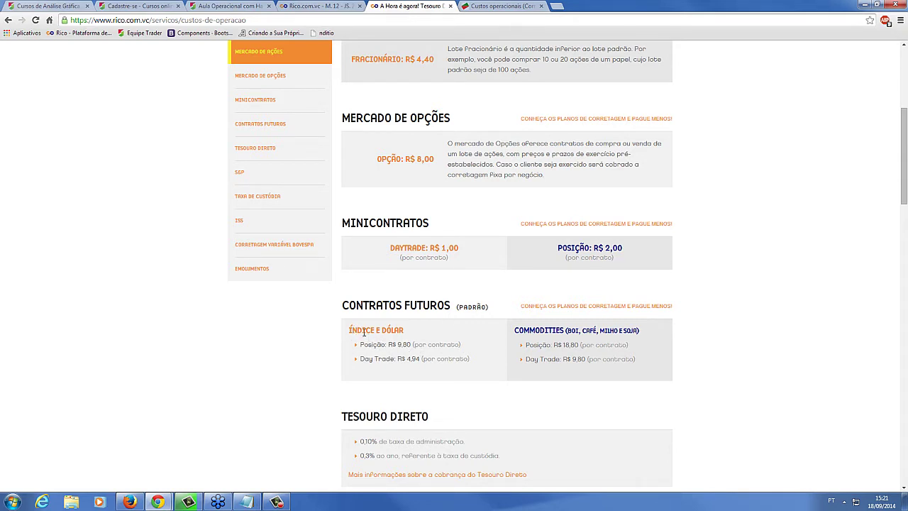
pyautogui.tripleClick(399, 335)
pyautogui.click(392, 346)
pyautogui.moveTo(416, 355); pyautogui.dragTo(421, 361)
pyautogui.click(475, 364)
pyautogui.moveTo(348, 331); pyautogui.dragTo(408, 330)
pyautogui.click(410, 345)
pyautogui.click(15, 500)
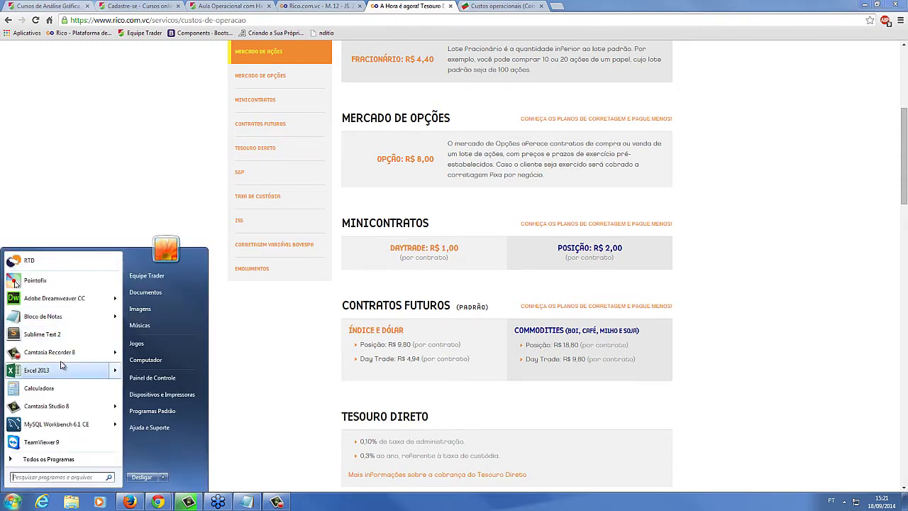
# In Calculator, multiply 9,8 by 5 to get 49, then return to the browser
pyautogui.click(64, 390)
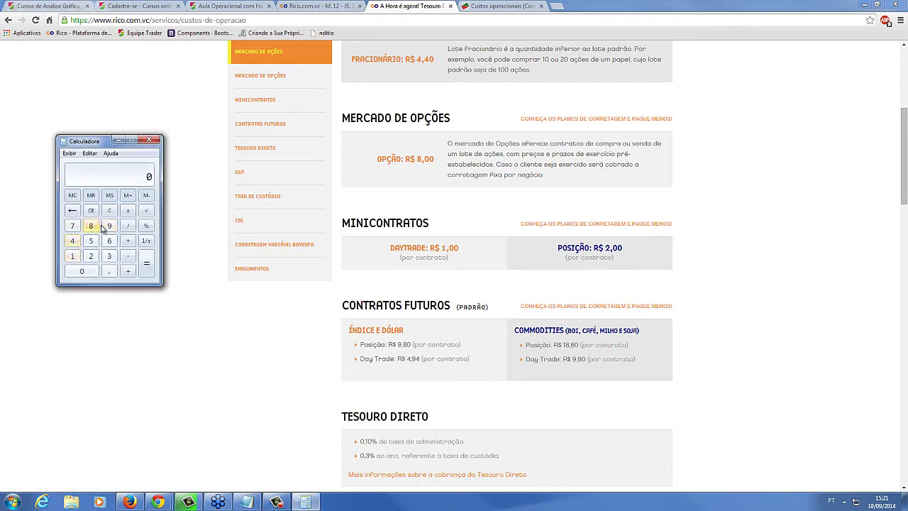
pyautogui.click(110, 226)
pyautogui.click(110, 271)
pyautogui.click(91, 226)
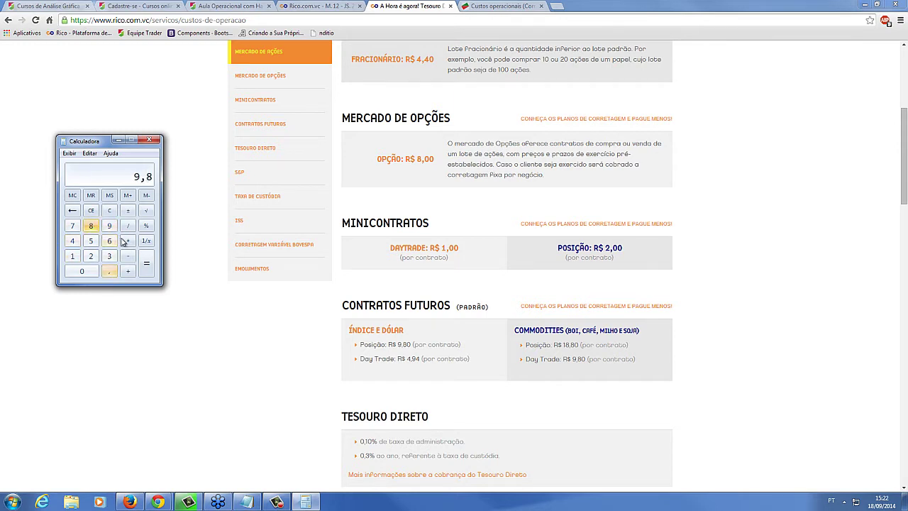
pyautogui.click(127, 241)
pyautogui.click(91, 241)
pyautogui.click(148, 267)
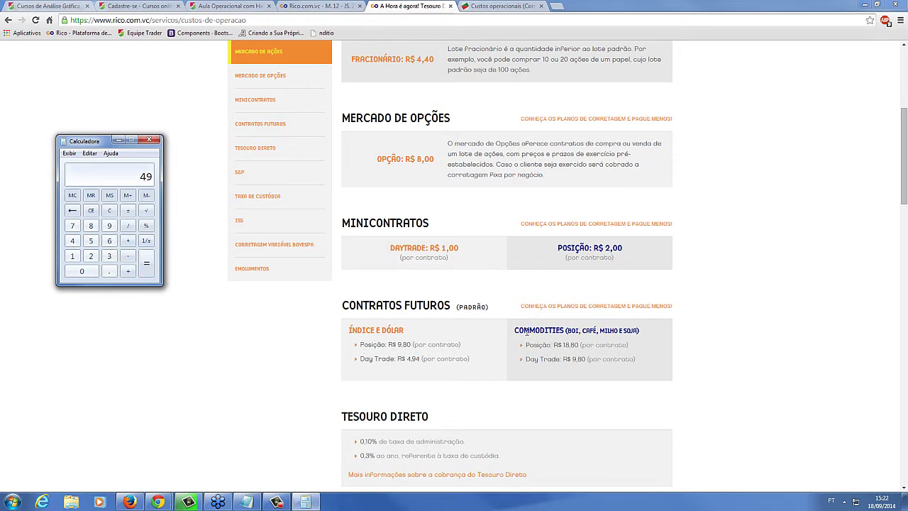
pyautogui.click(519, 331)
# Highlight the Commodities heading and its fee values
pyautogui.moveTo(516, 332); pyautogui.dragTo(552, 332)
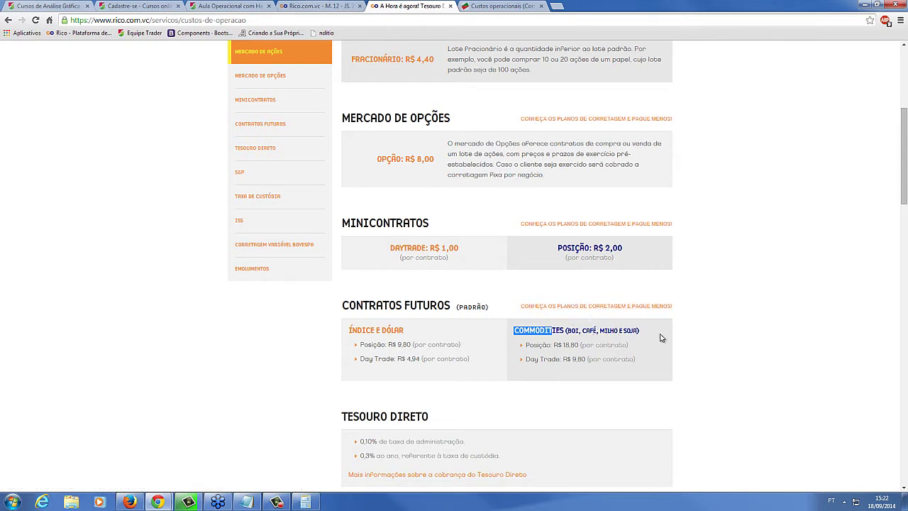
pyautogui.click(543, 346)
pyautogui.moveTo(555, 344); pyautogui.dragTo(579, 347)
pyautogui.moveTo(526, 359); pyautogui.dragTo(568, 359)
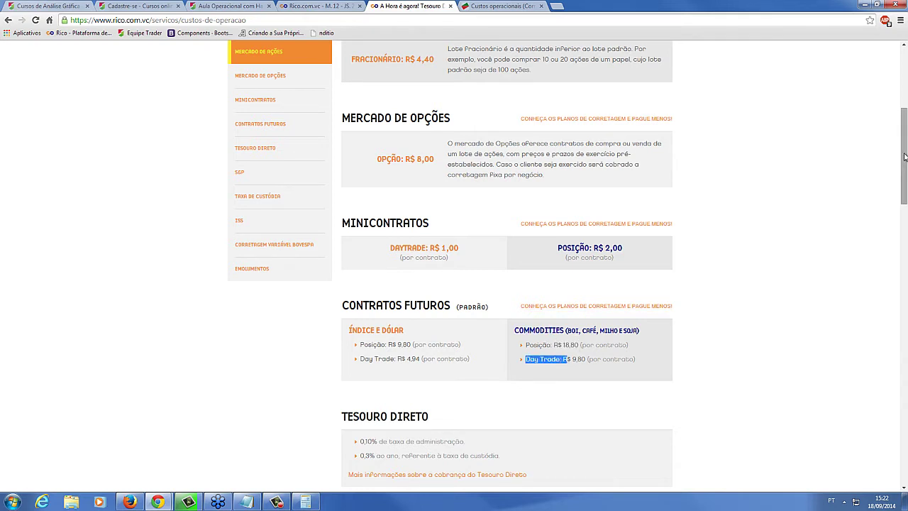
pyautogui.scroll(-2, 900, 175)
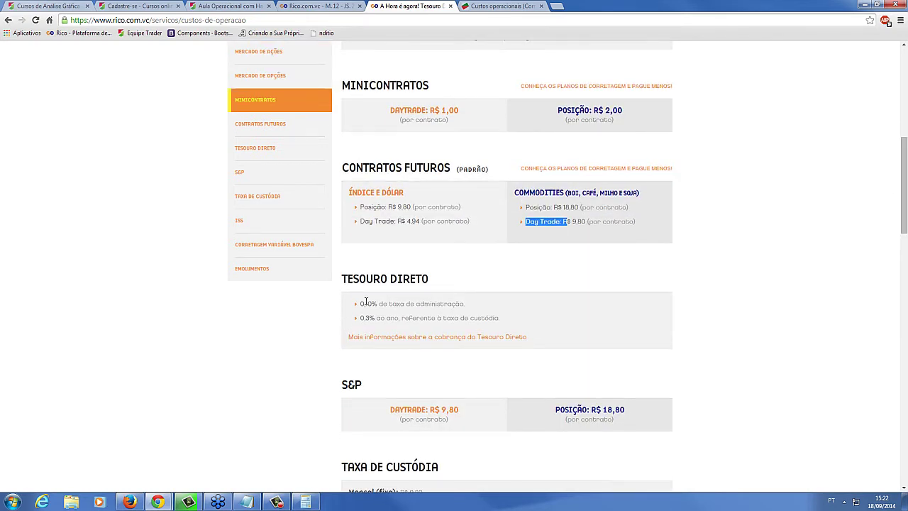
# Highlight the Tesouro Direto fee lines and the S&P day trade and position fees
pyautogui.moveTo(361, 303)
pyautogui.mouseDown()
pyautogui.moveTo(461, 305)
pyautogui.moveTo(355, 307)
pyautogui.moveTo(369, 317)
pyautogui.moveTo(457, 317)
pyautogui.moveTo(359, 320)
pyautogui.mouseUp()
pyautogui.click(507, 324)
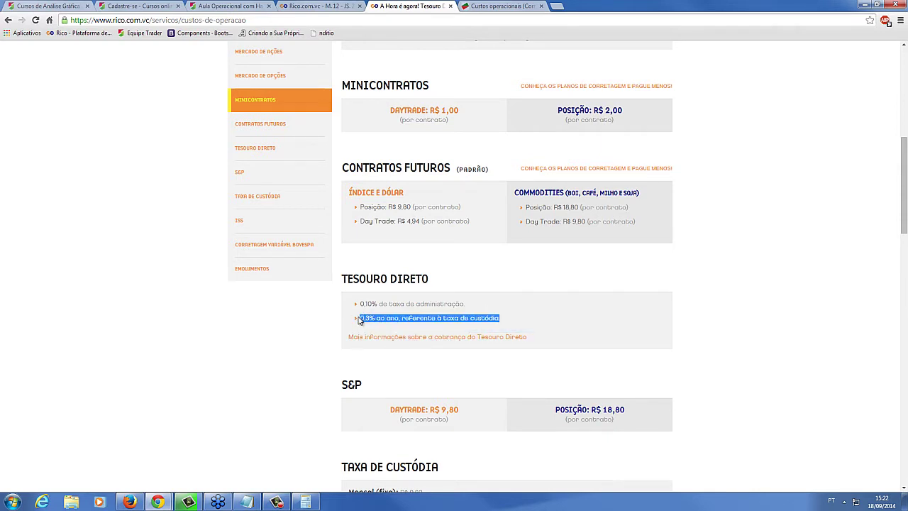
pyautogui.moveTo(341, 388); pyautogui.dragTo(382, 391)
pyautogui.scroll(-1, 413, 388)
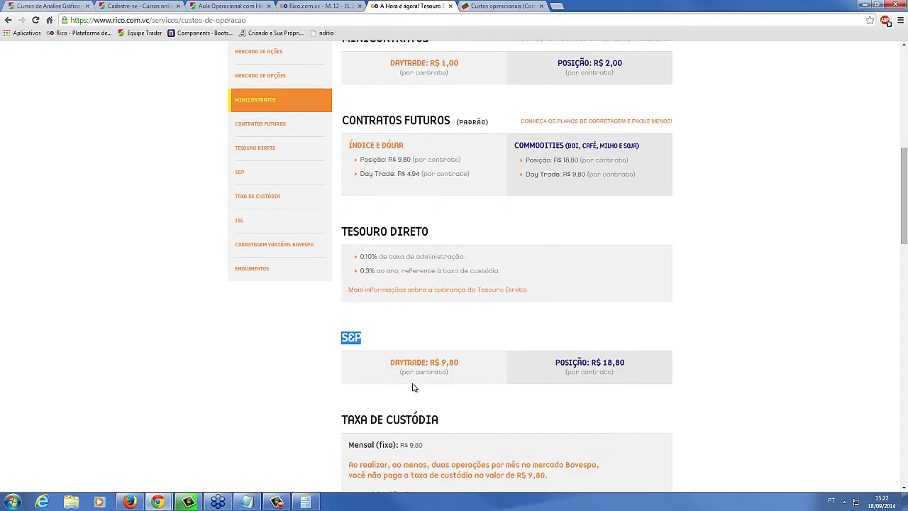
pyautogui.click(438, 362)
pyautogui.moveTo(394, 363); pyautogui.dragTo(452, 362)
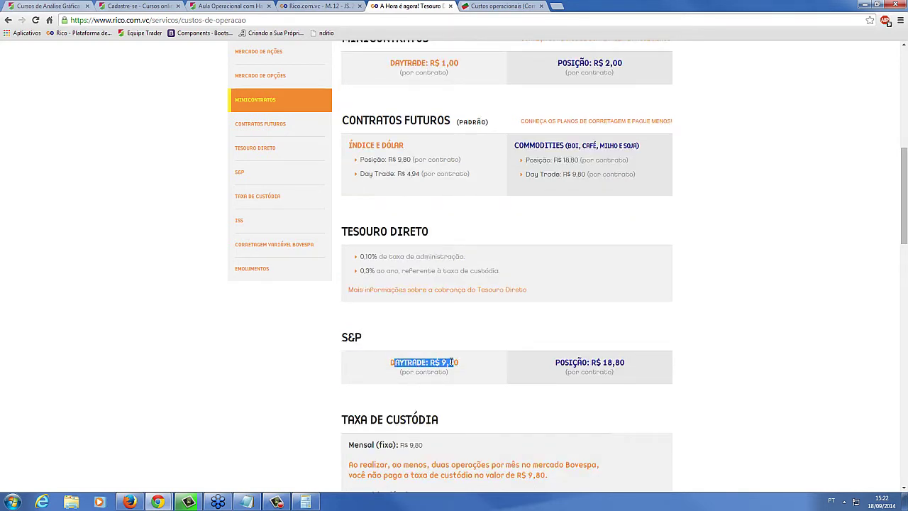
pyautogui.moveTo(572, 362); pyautogui.dragTo(603, 363)
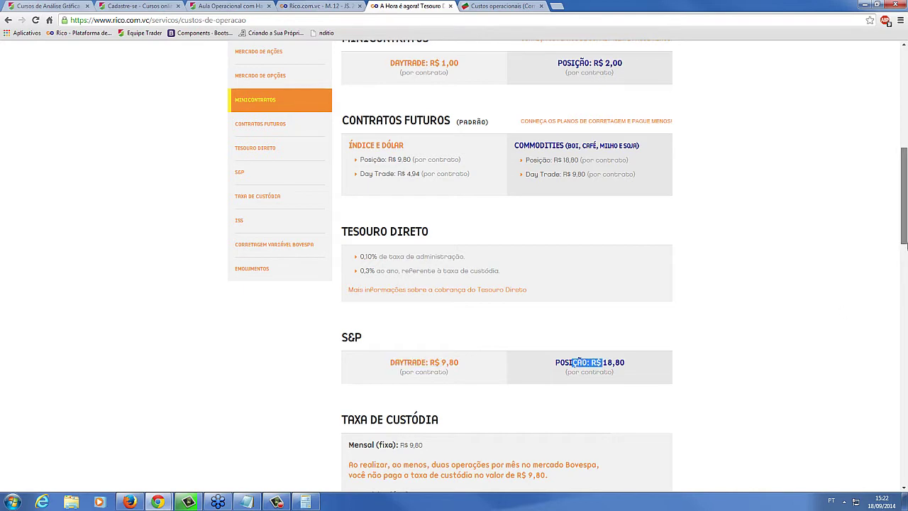
# Highlight the fixed monthly Taxa de Custódia, then switch to the Home Broker tab
pyautogui.scroll(-4, 602, 363)
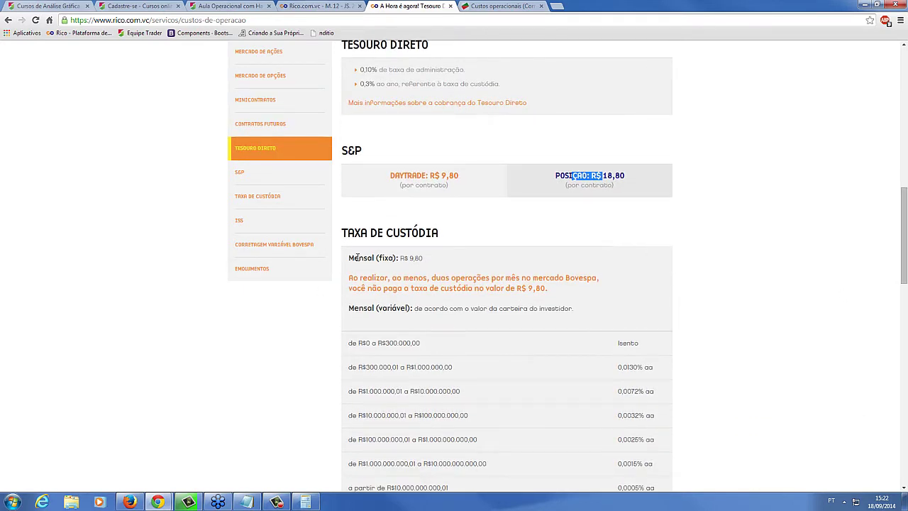
pyautogui.moveTo(350, 258); pyautogui.dragTo(424, 259)
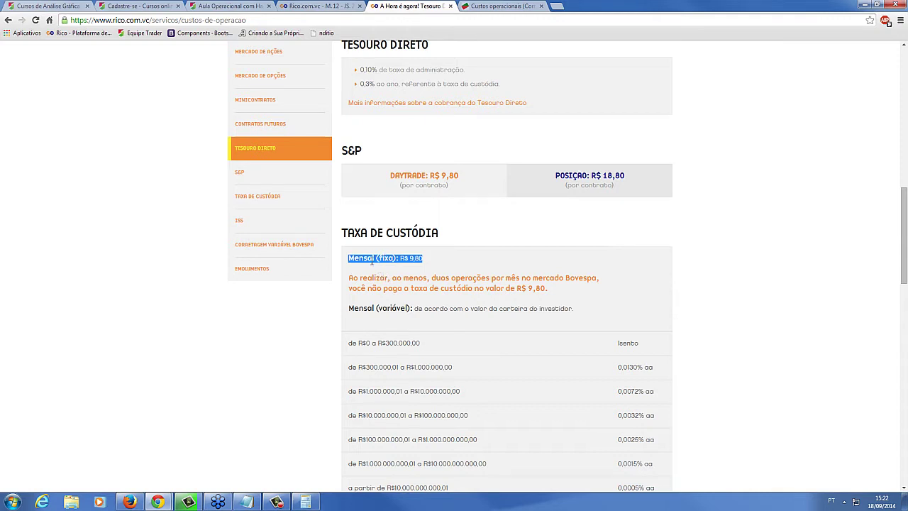
pyautogui.click(370, 263)
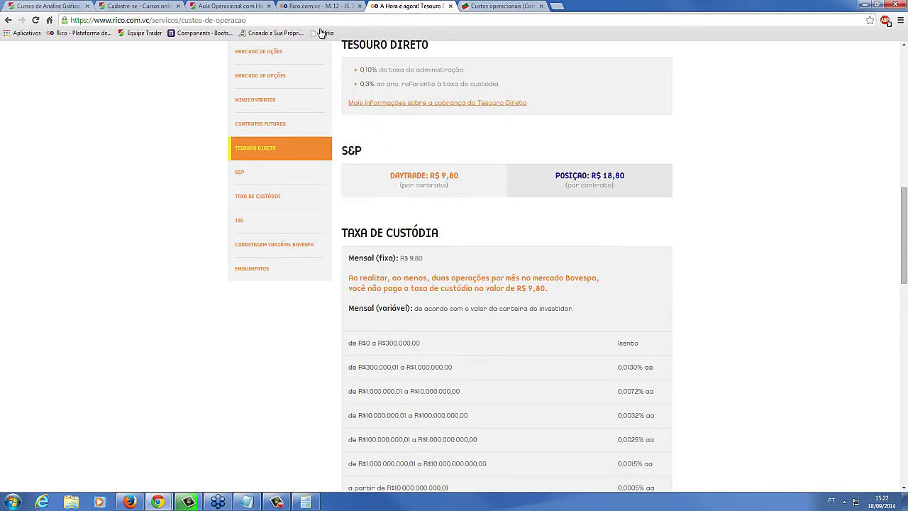
pyautogui.click(317, 5)
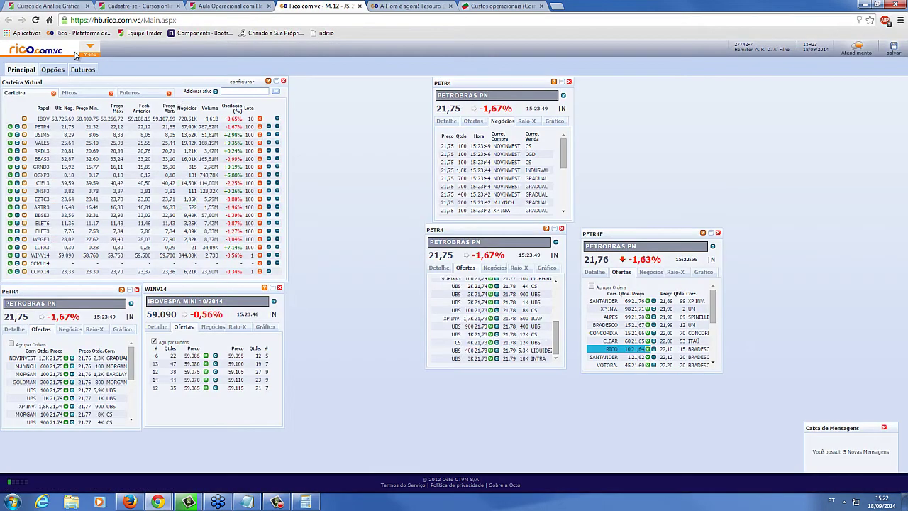
# Open Gráfico Avançado and show it as its own browser tab via Mostrar como guia, then return to the costs page
pyautogui.click(91, 52)
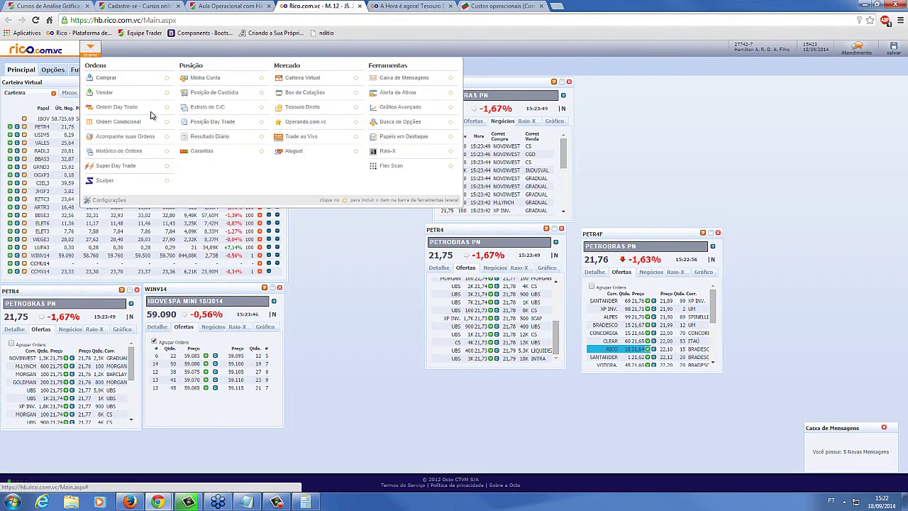
pyautogui.click(411, 114)
pyautogui.rightClick(145, 11)
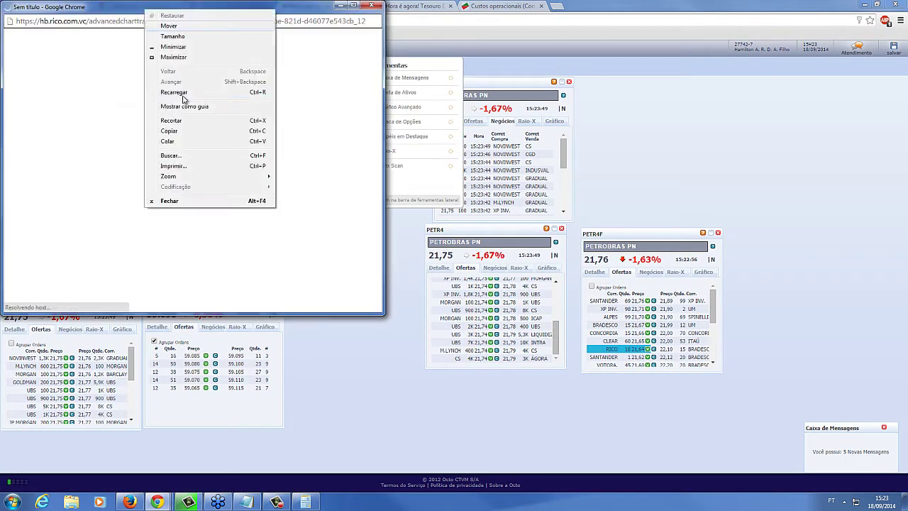
pyautogui.click(196, 108)
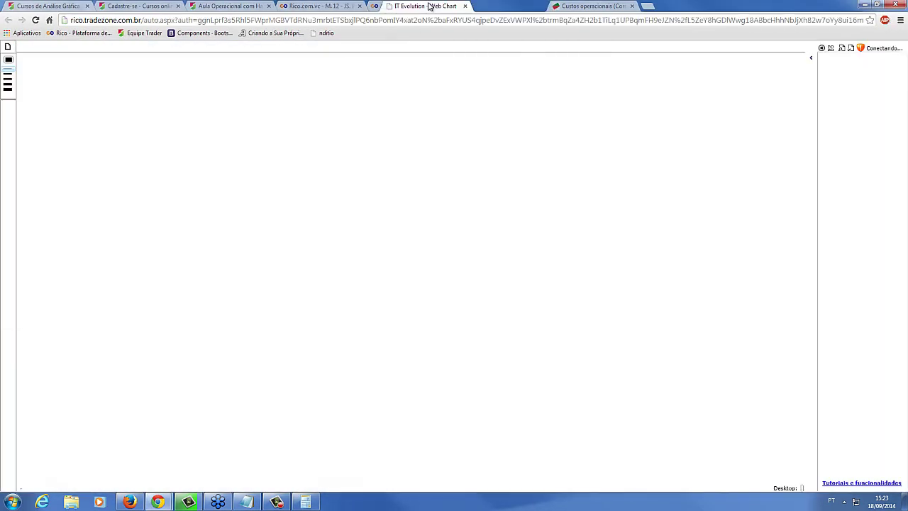
pyautogui.moveTo(428, 6); pyautogui.dragTo(488, 5)
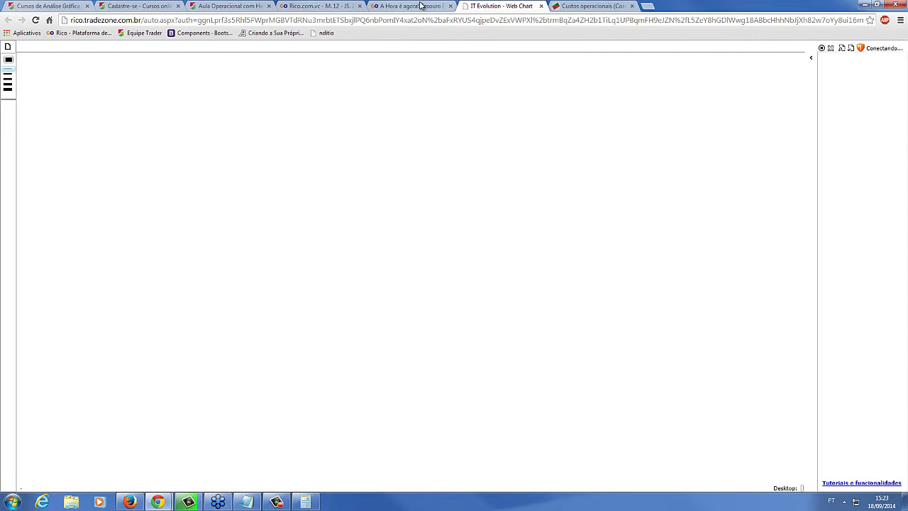
pyautogui.click(420, 6)
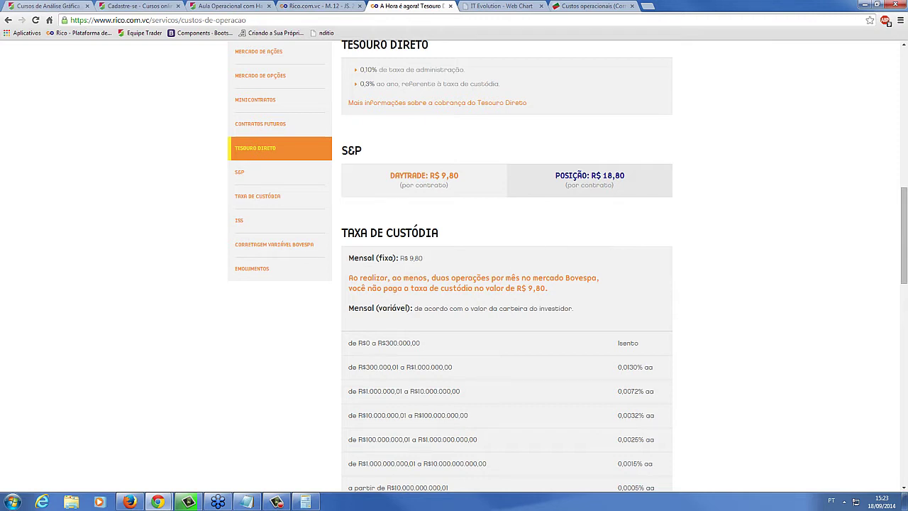
# Scroll to the ISS and Corretagem Variável Bovespa table and highlight its last row
pyautogui.scroll(-5, 485, 281)
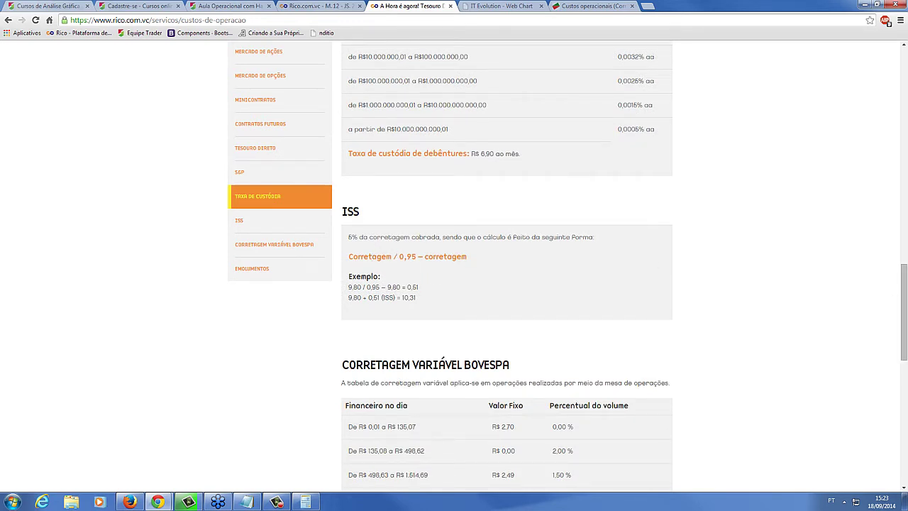
pyautogui.moveTo(905, 333); pyautogui.dragTo(905, 377)
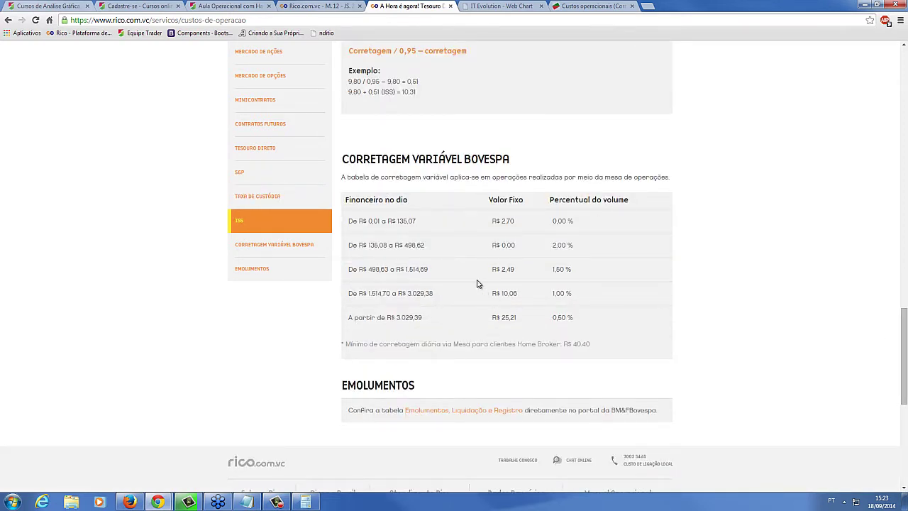
pyautogui.moveTo(482, 327); pyautogui.dragTo(578, 313)
pyautogui.click(578, 319)
pyautogui.moveTo(406, 311); pyautogui.dragTo(492, 318)
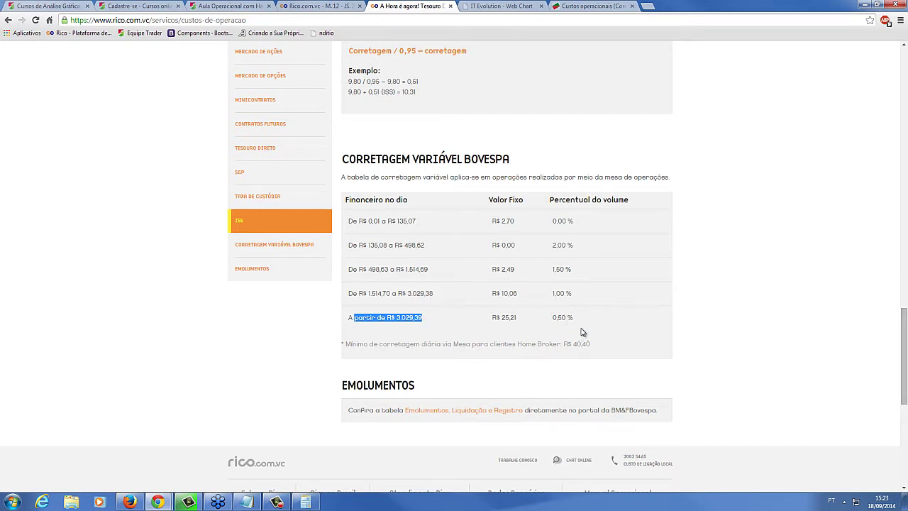
# Scroll back to the top and highlight the Padrão R$ 9,80 and minicontract Daytrade R$ 1,00 fees
pyautogui.moveTo(904, 365); pyautogui.dragTo(905, 375)
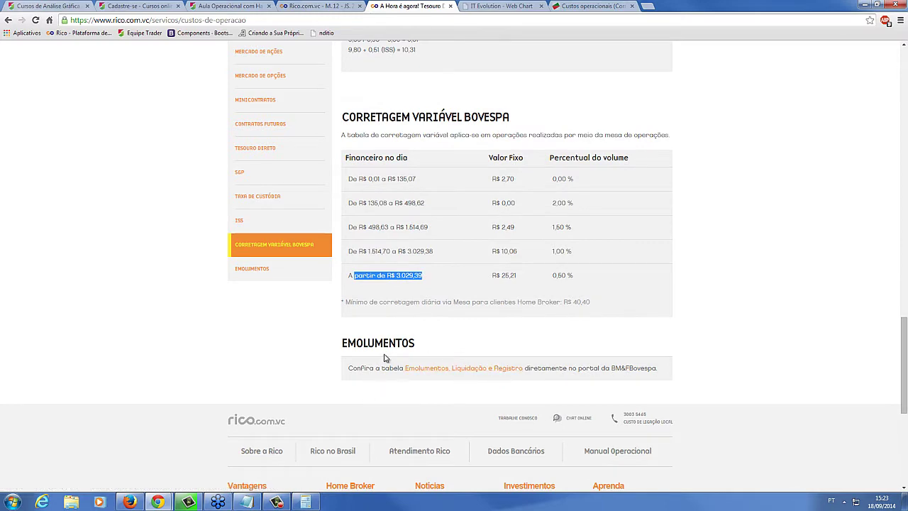
pyautogui.moveTo(906, 341); pyautogui.dragTo(905, 98)
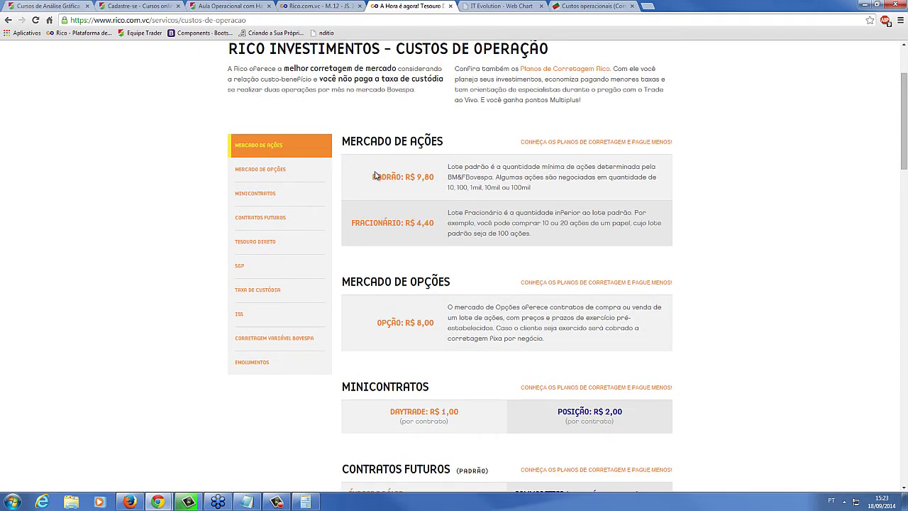
pyautogui.moveTo(384, 176); pyautogui.dragTo(431, 178)
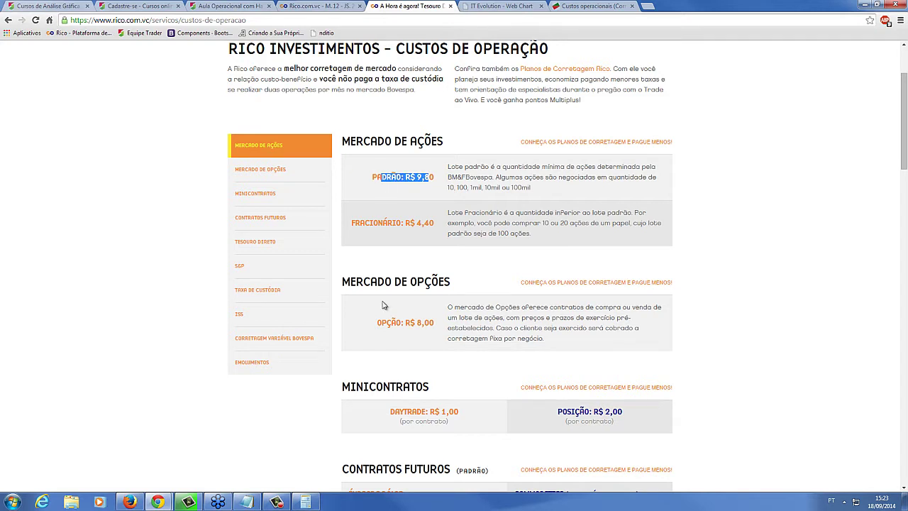
pyautogui.moveTo(390, 410); pyautogui.dragTo(417, 412)
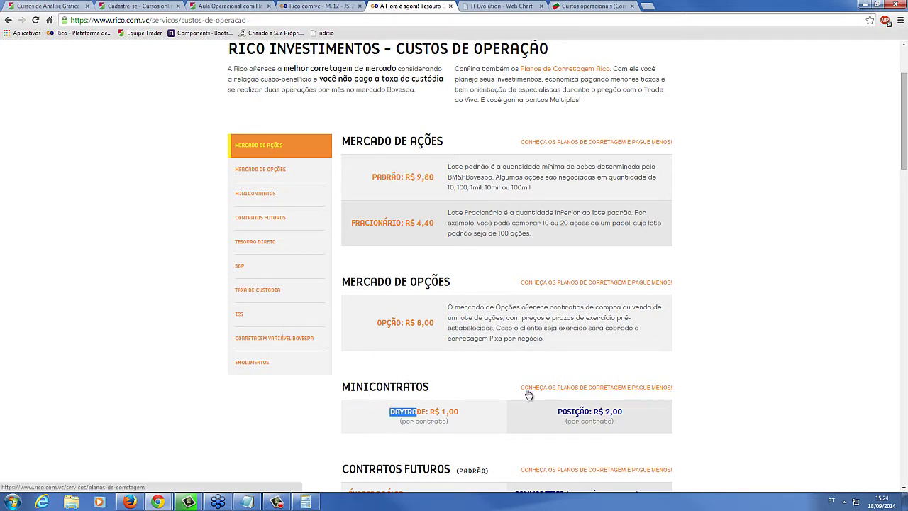
# Open Planos de Corretagem and highlight the 1.000 Ordens plan's R$ 3,80 unit price
pyautogui.click(602, 144)
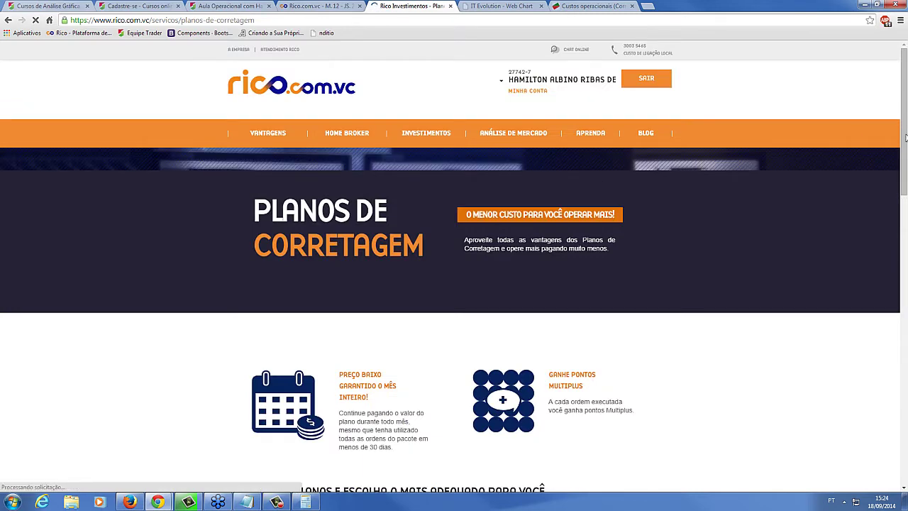
pyautogui.scroll(-5, 906, 178)
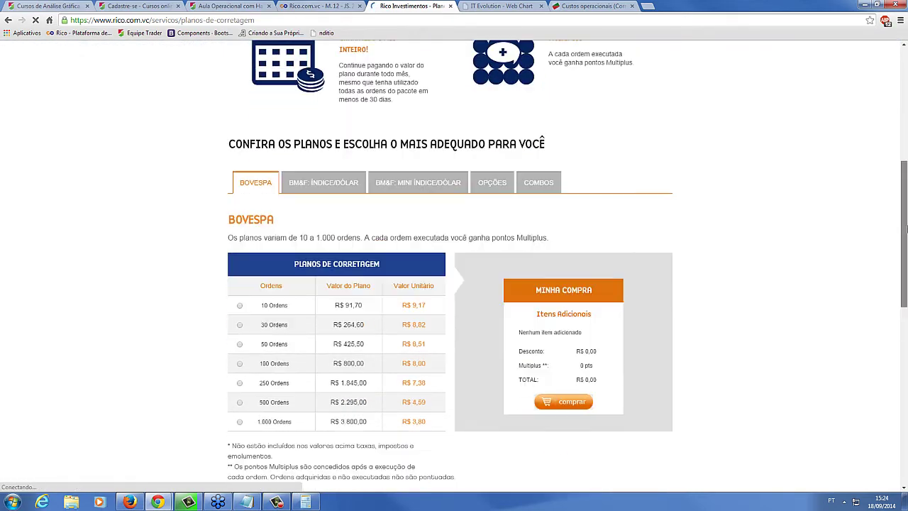
pyautogui.scroll(-1, 906, 242)
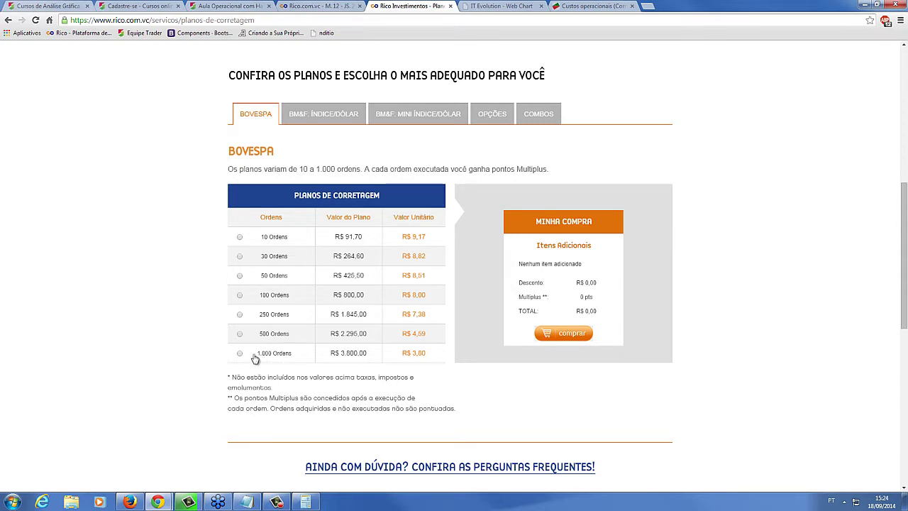
pyautogui.moveTo(425, 356); pyautogui.dragTo(408, 353)
pyautogui.click(425, 352)
# In Calculator, clear the display and compute 1000 ÷ 22 = 45,45…
pyautogui.click(305, 501)
pyautogui.click(91, 210)
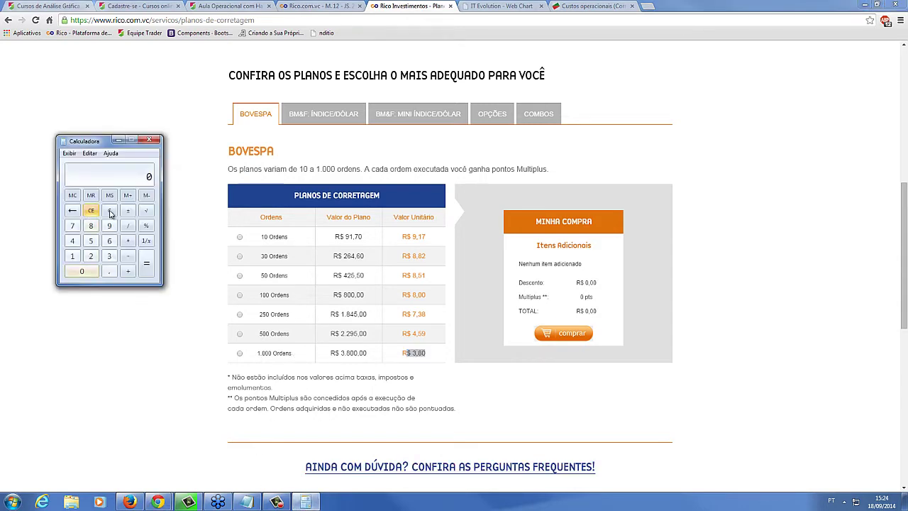
pyautogui.click(71, 256)
pyautogui.click(82, 271)
pyautogui.click(81, 271)
pyautogui.click(81, 271)
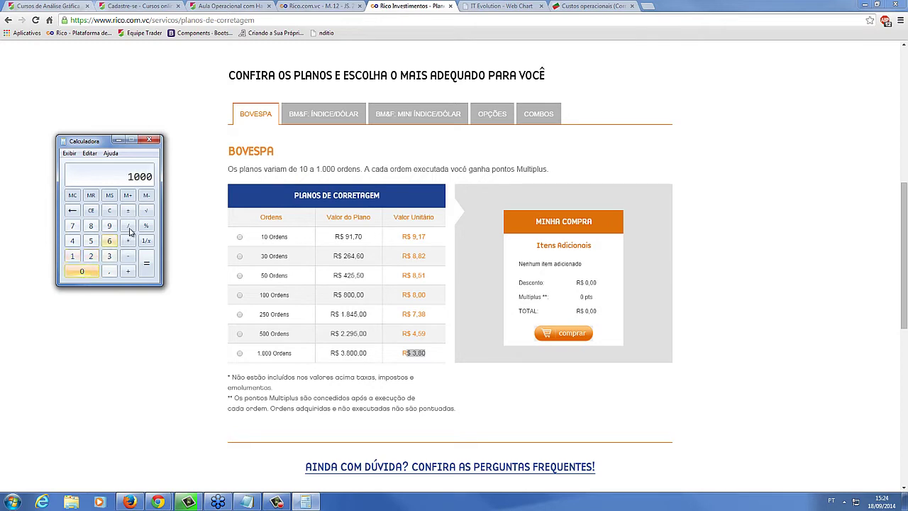
pyautogui.click(128, 227)
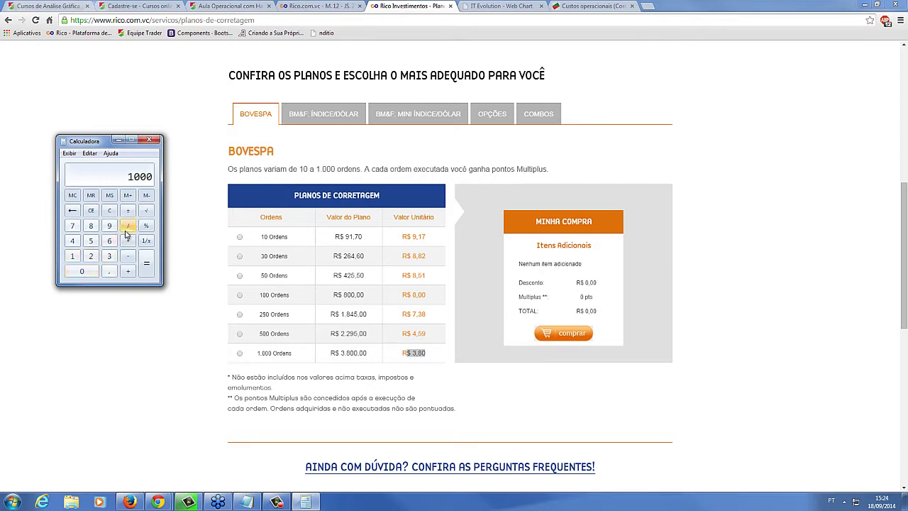
pyautogui.click(91, 257)
pyautogui.press('2')
pyautogui.click(146, 264)
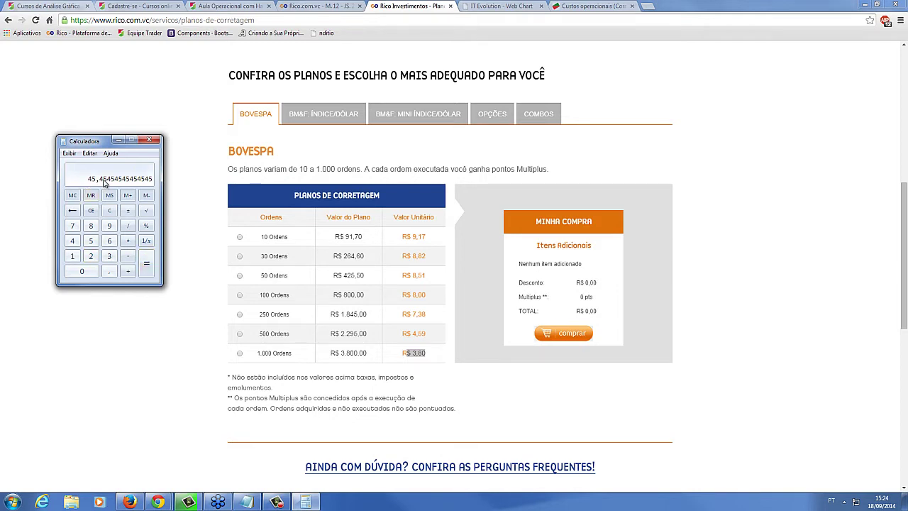
pyautogui.click(129, 227)
pyautogui.click(91, 257)
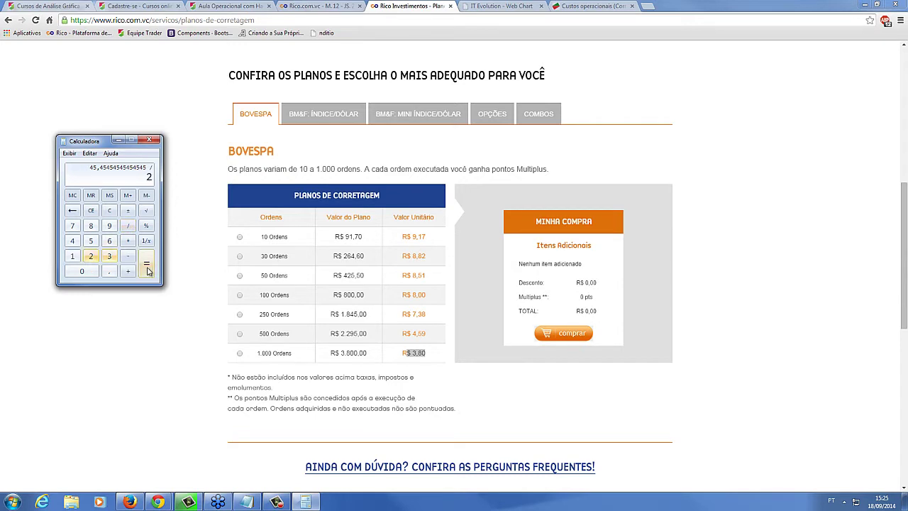
pyautogui.click(146, 263)
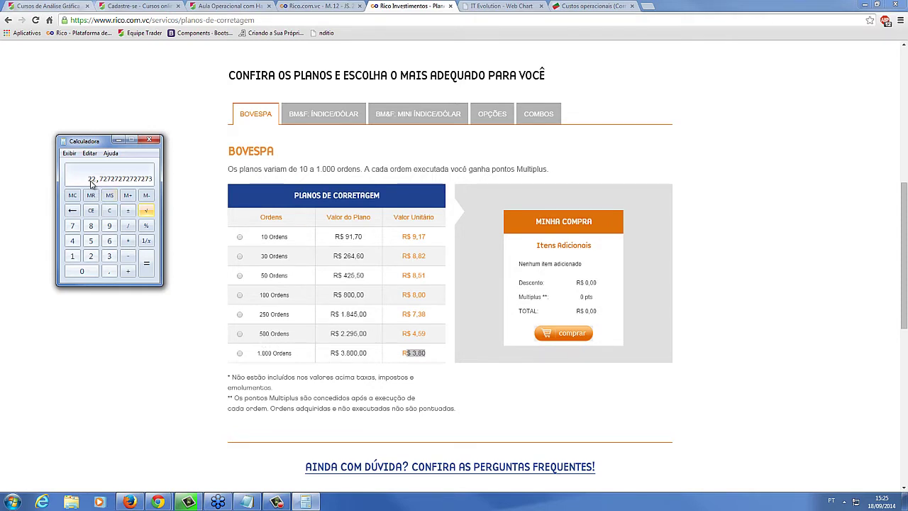
pyautogui.click(127, 226)
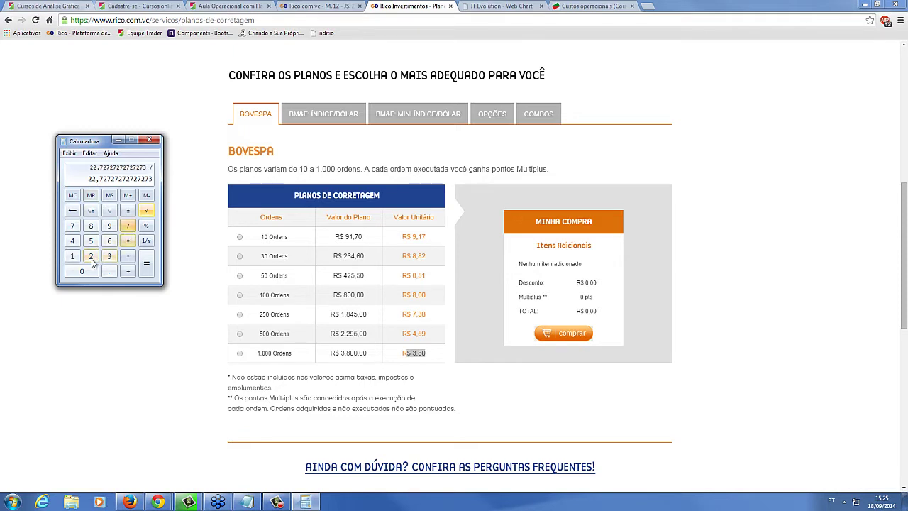
pyautogui.click(91, 256)
pyautogui.click(146, 263)
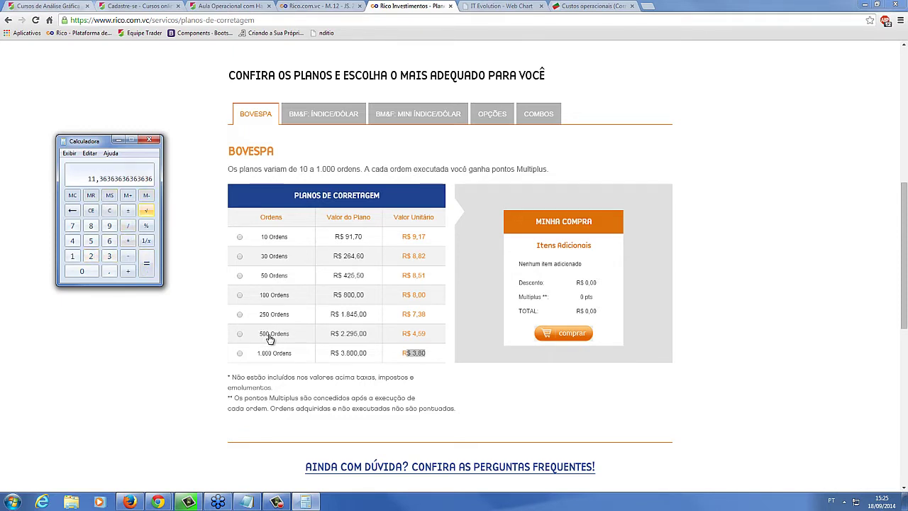
pyautogui.click(129, 227)
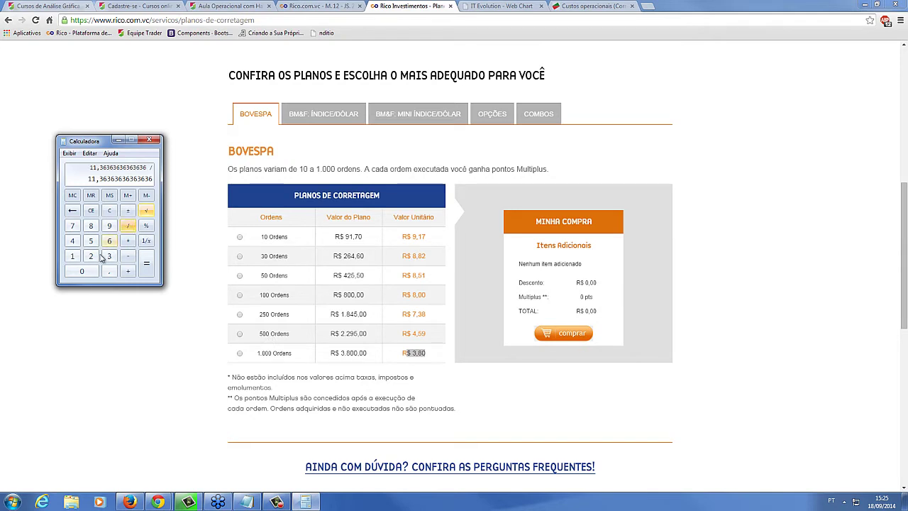
pyautogui.click(91, 256)
pyautogui.click(149, 271)
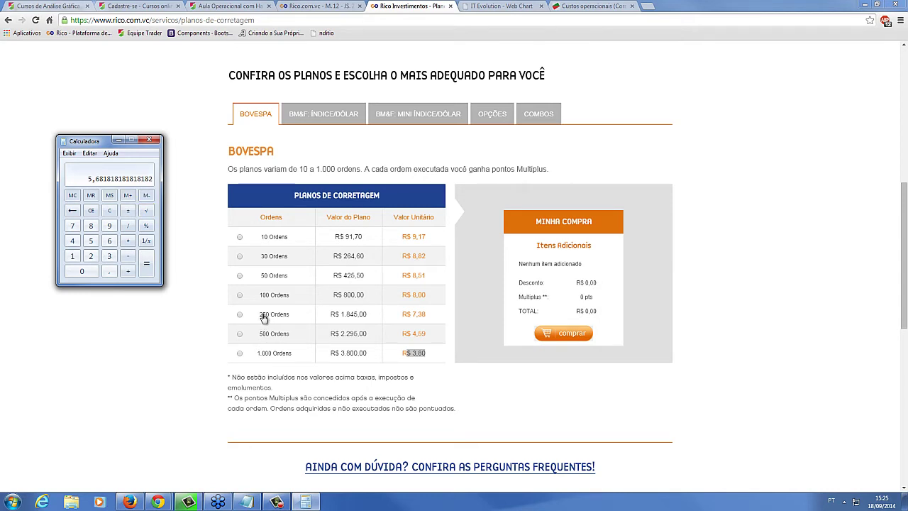
pyautogui.click(109, 198)
# Review the BM&F Índice/Dólar prices (R$ 4,50 to R$ 1,50 per contract), then show the Mini Índice/Dólar plans
pyautogui.click(421, 120)
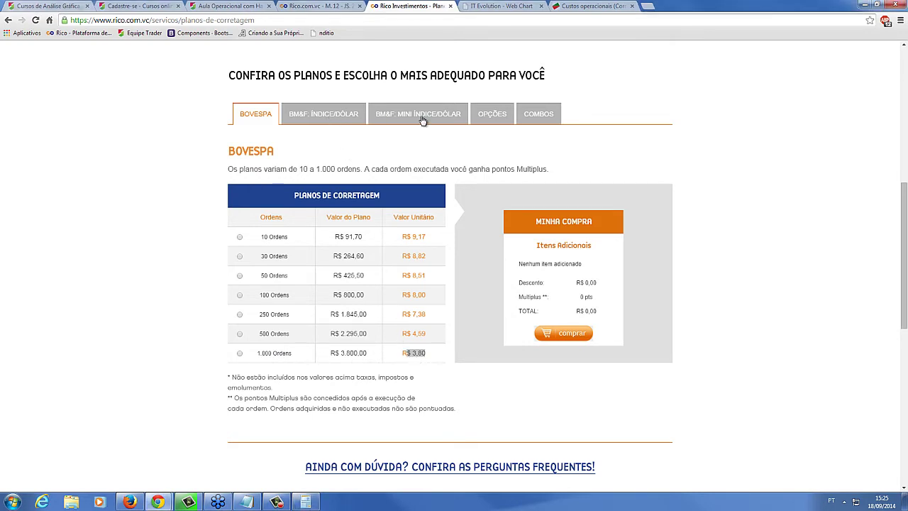
pyautogui.click(333, 116)
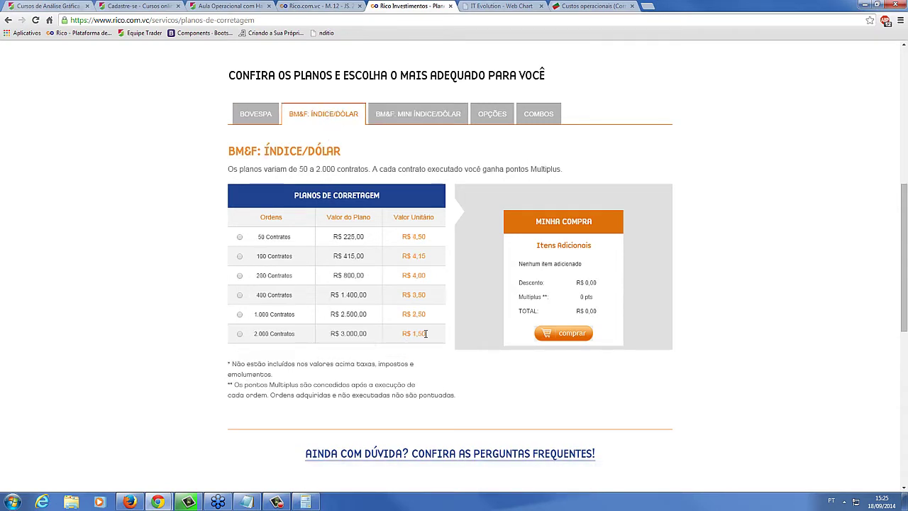
pyautogui.moveTo(430, 337); pyautogui.dragTo(408, 336)
pyautogui.moveTo(275, 151); pyautogui.dragTo(327, 152)
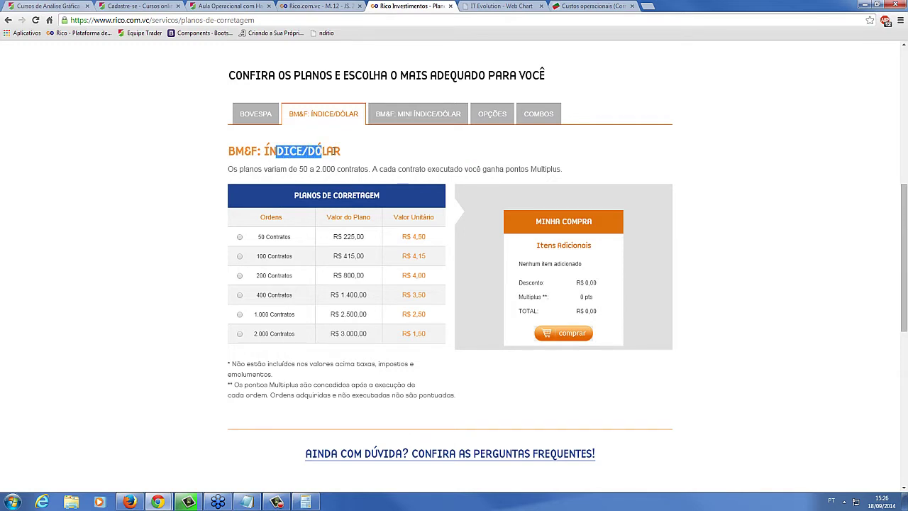
pyautogui.click(394, 116)
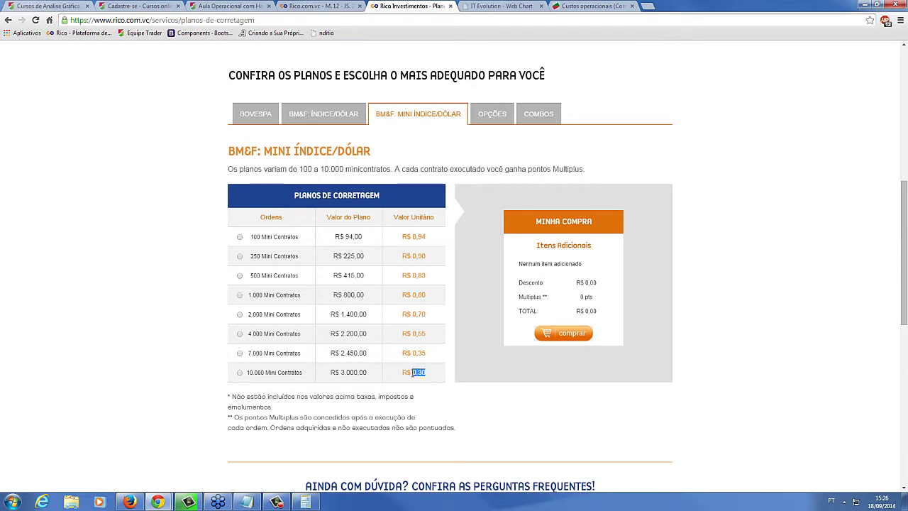
# Clear Calculator and compute 10000 ÷ 22, giving 454,5454…
pyautogui.click(305, 502)
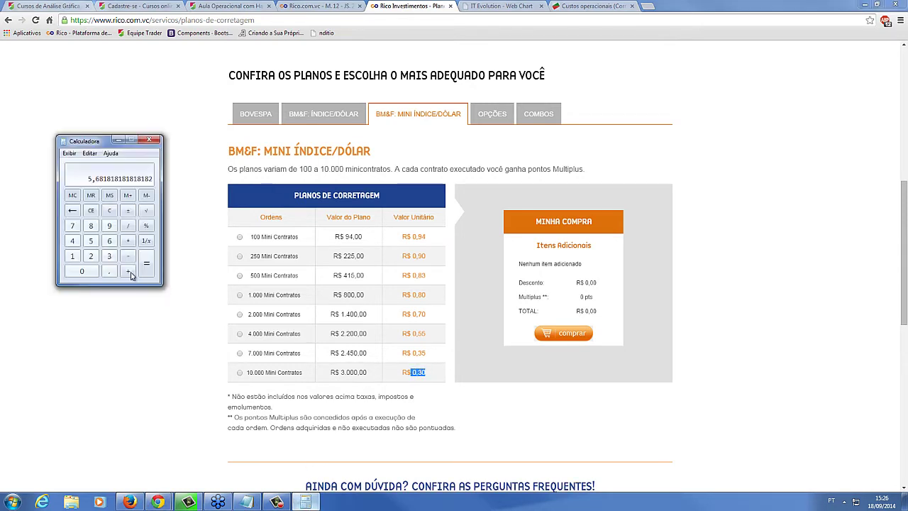
pyautogui.click(110, 210)
pyautogui.click(72, 255)
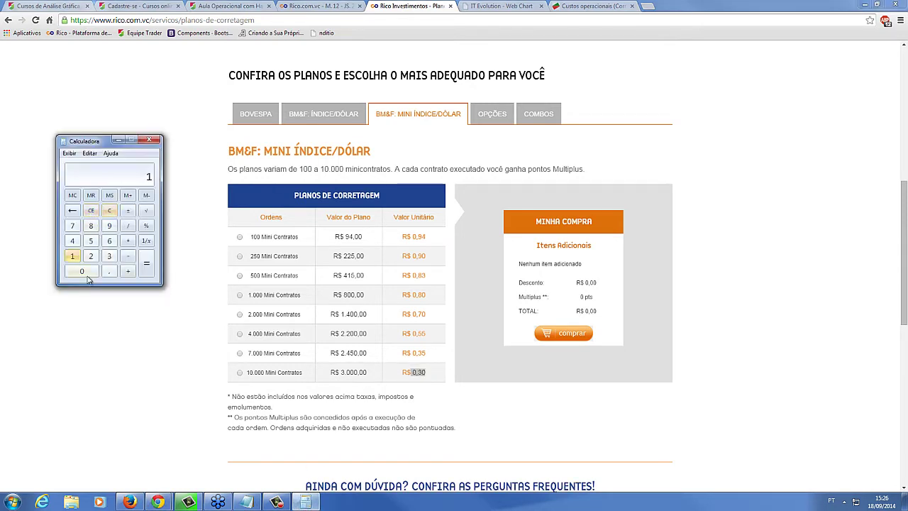
pyautogui.click(88, 277)
pyautogui.click(88, 277)
pyautogui.click(88, 276)
pyautogui.click(88, 277)
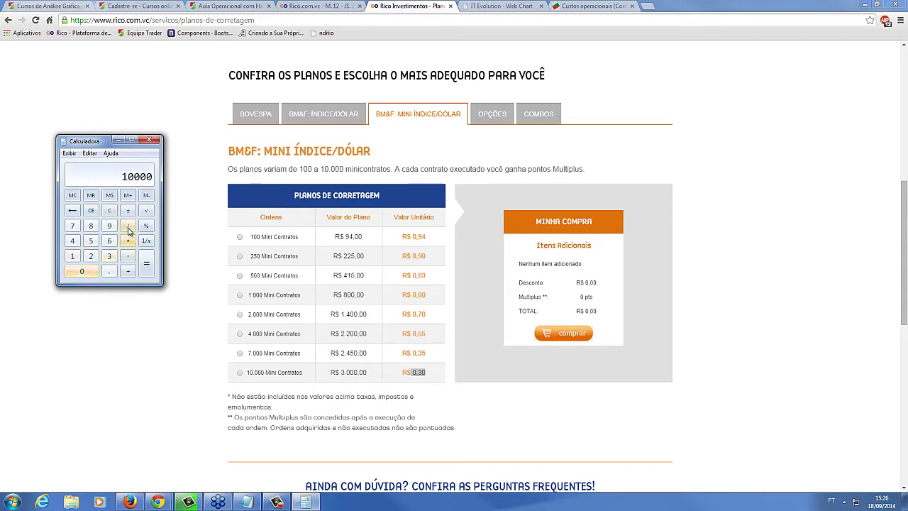
pyautogui.click(129, 231)
pyautogui.click(91, 257)
pyautogui.click(91, 257)
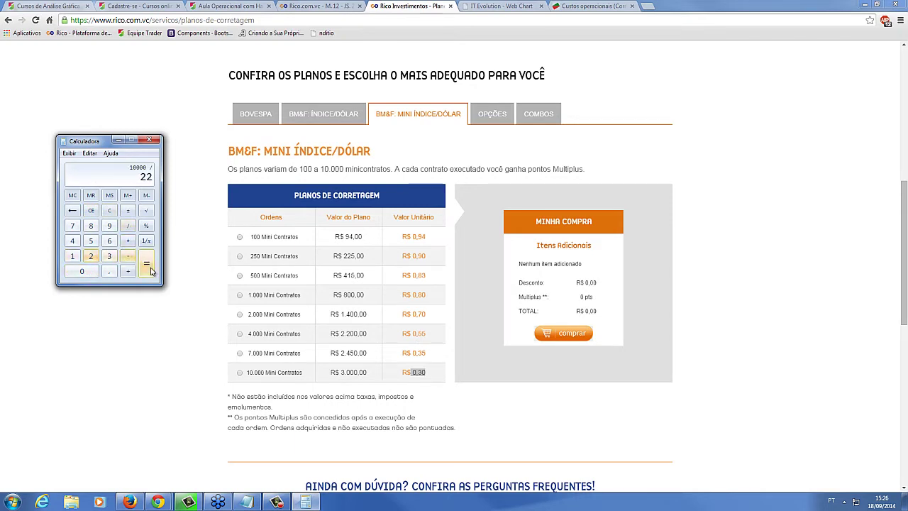
pyautogui.click(146, 263)
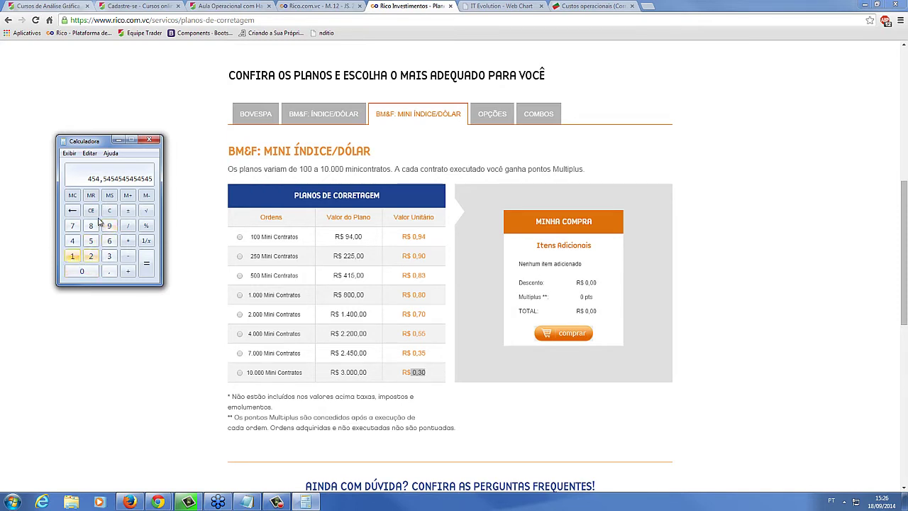
# Clear the result and compute 5 × 2
pyautogui.click(90, 212)
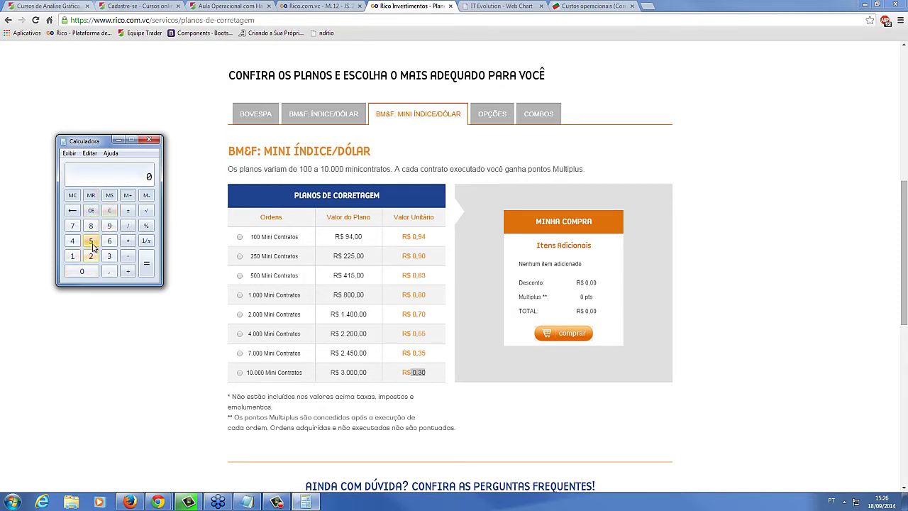
pyautogui.click(92, 244)
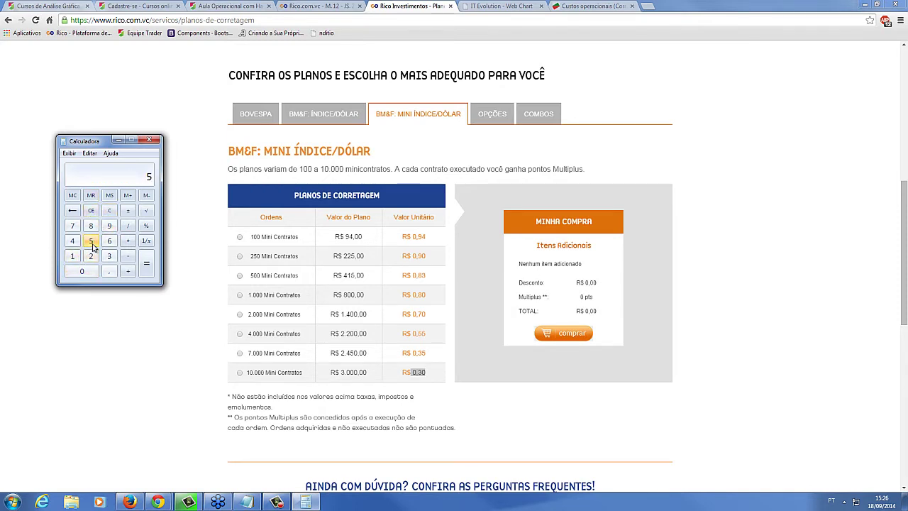
pyautogui.click(128, 241)
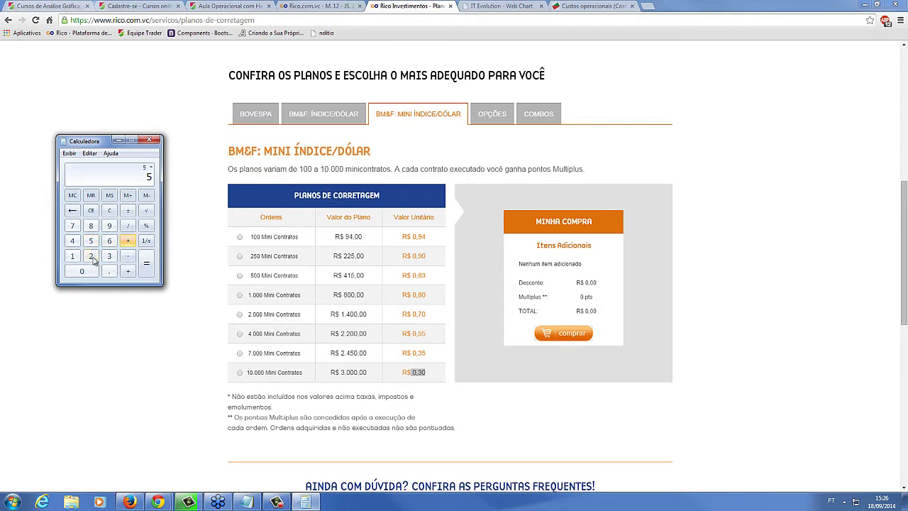
pyautogui.click(91, 256)
pyautogui.click(145, 262)
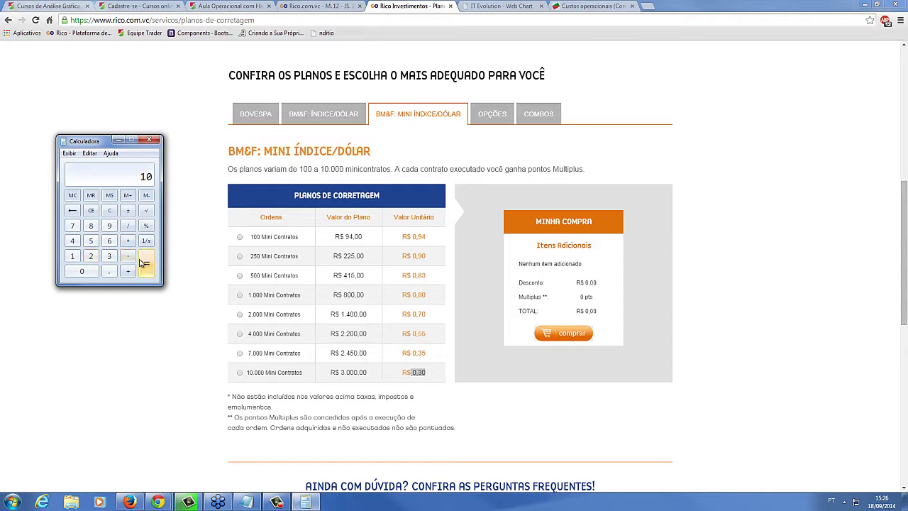
# Compute 10 × 10, then multiply the 100 by 22 to get 2200
pyautogui.click(71, 257)
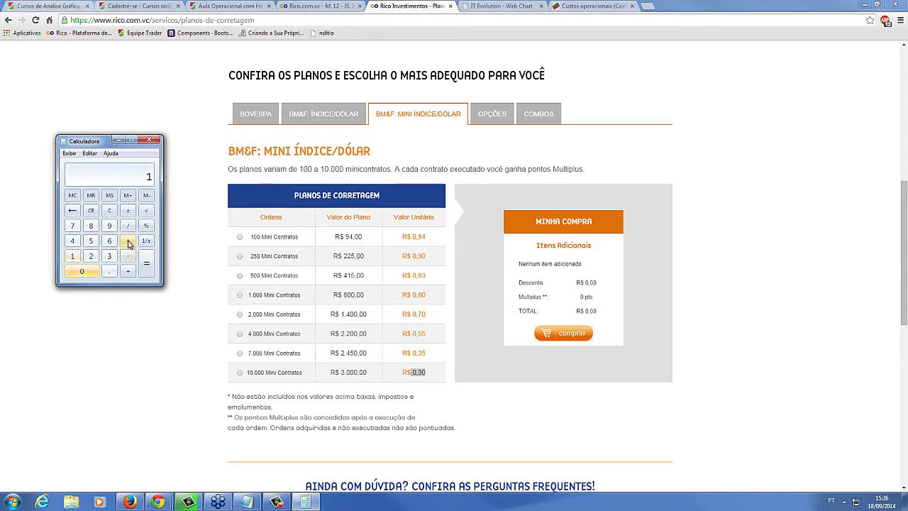
pyautogui.click(109, 210)
pyautogui.click(71, 256)
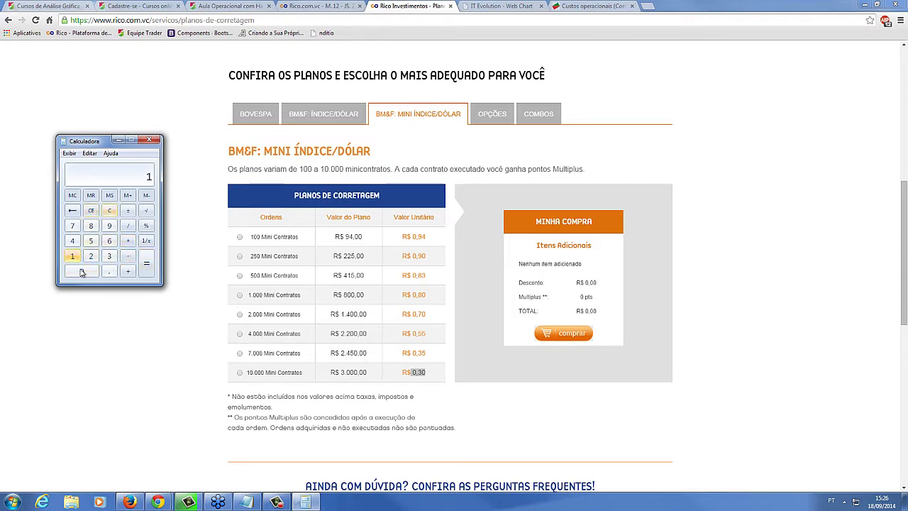
pyautogui.click(81, 271)
pyautogui.click(128, 241)
pyautogui.click(71, 256)
pyautogui.click(81, 271)
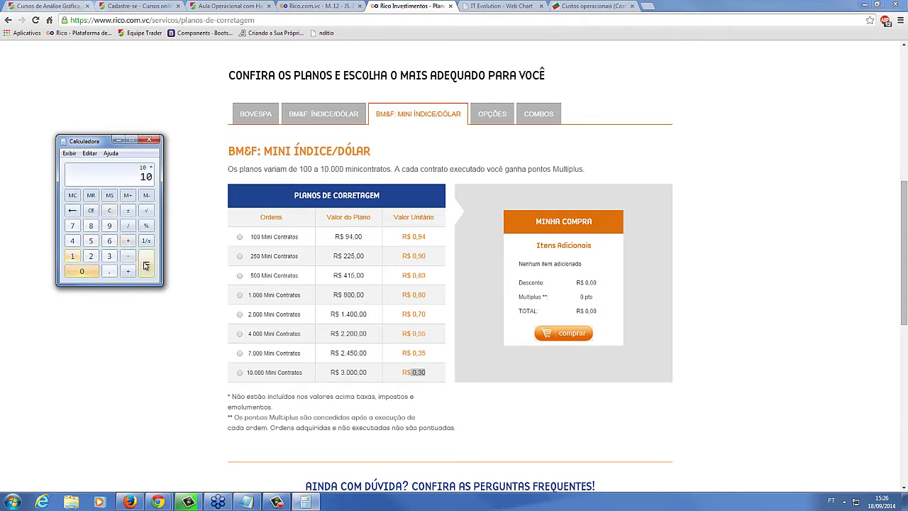
pyautogui.click(147, 263)
pyautogui.click(129, 241)
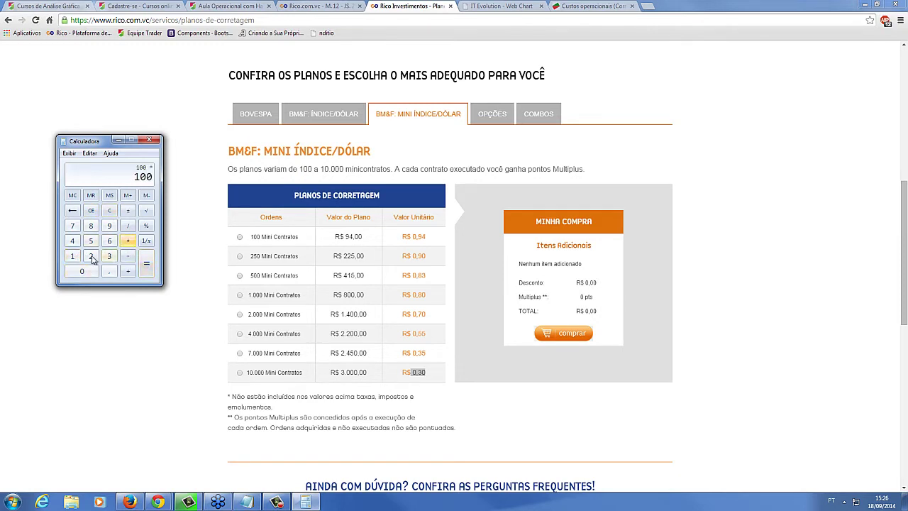
pyautogui.click(90, 256)
pyautogui.click(91, 256)
pyautogui.click(146, 263)
pyautogui.click(428, 377)
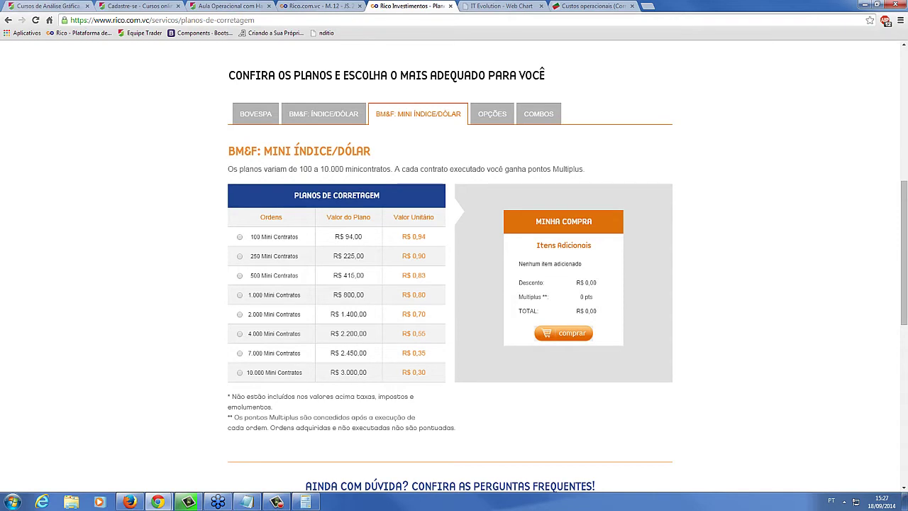
# Look over the Opções and combo brokerage plans, including the 500-order combo unit price
pyautogui.click(489, 118)
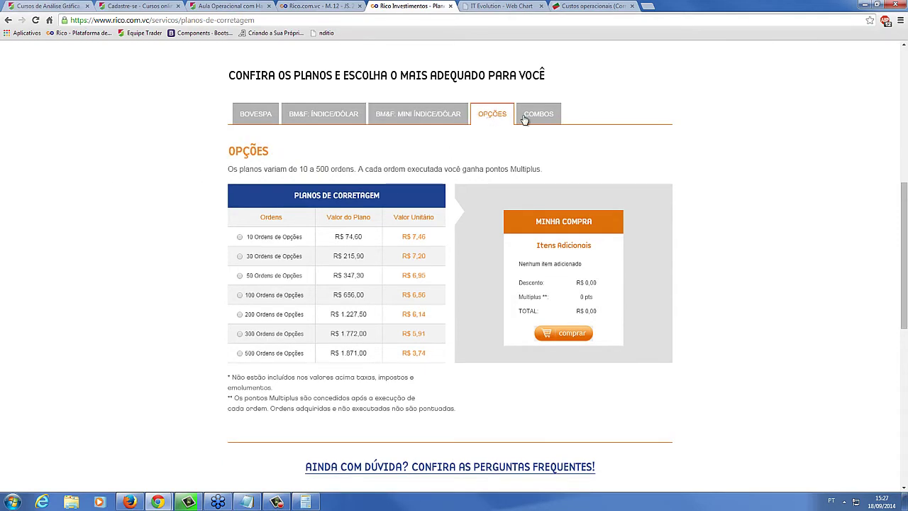
pyautogui.click(527, 118)
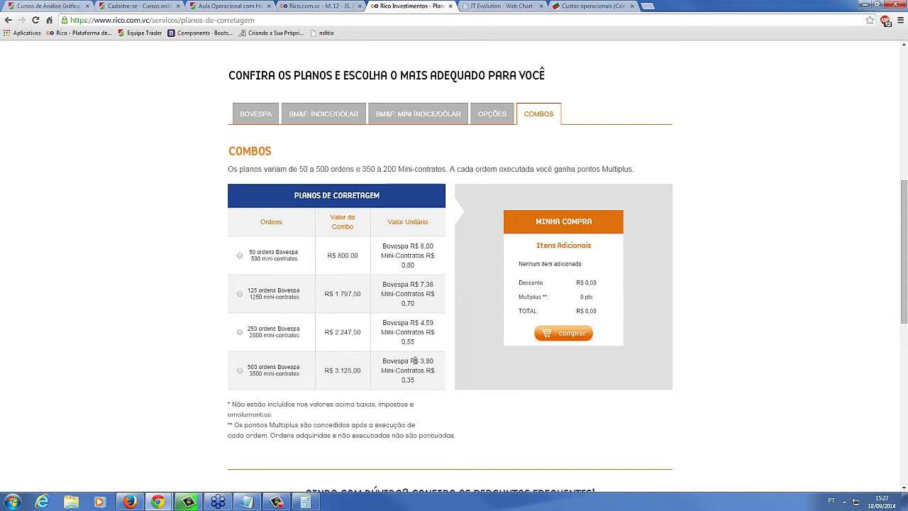
pyautogui.moveTo(437, 363); pyautogui.dragTo(360, 372)
pyautogui.click(418, 380)
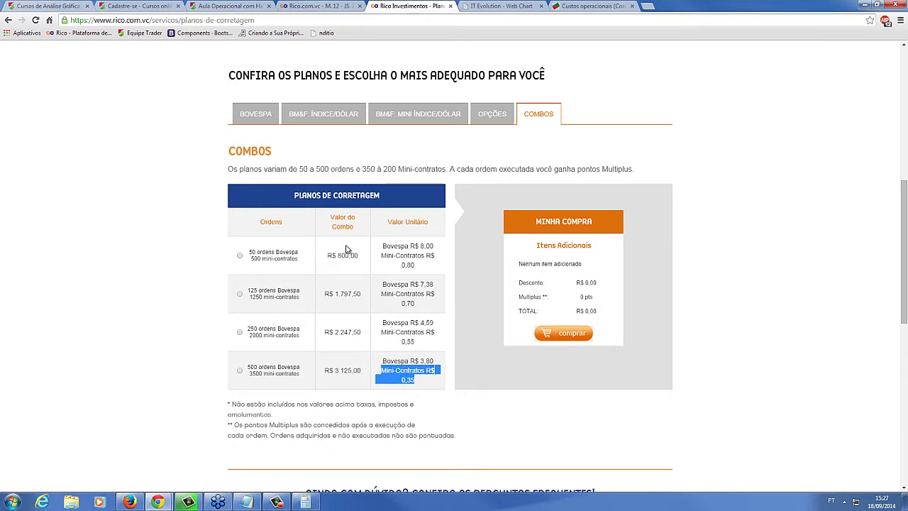
pyautogui.scroll(1, 298, 332)
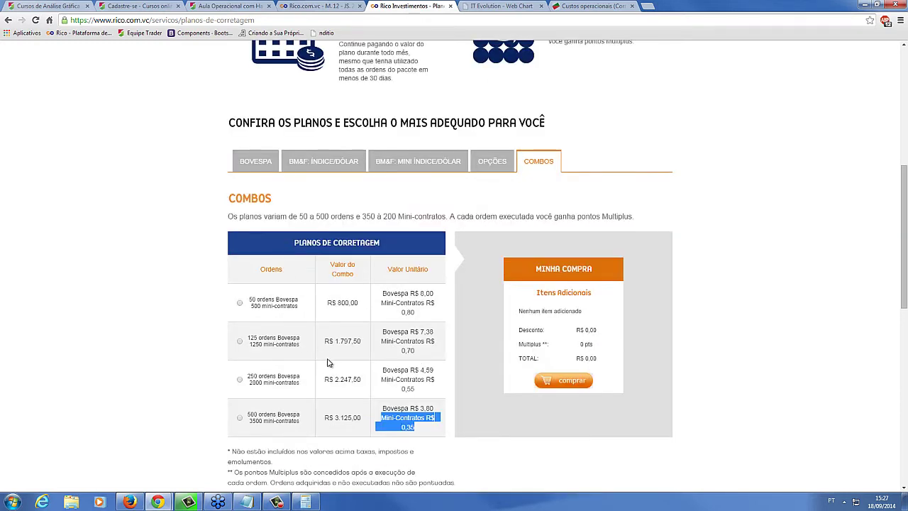
pyautogui.scroll(-1, 327, 363)
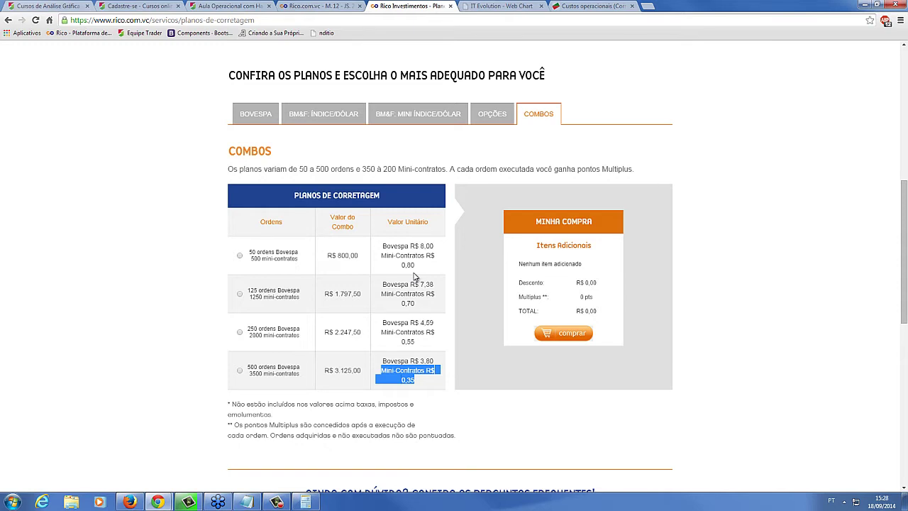
# Show the Opções plans again, mark the R$ 3,74 unit price for 500 orders, and return to the lesson
pyautogui.click(489, 118)
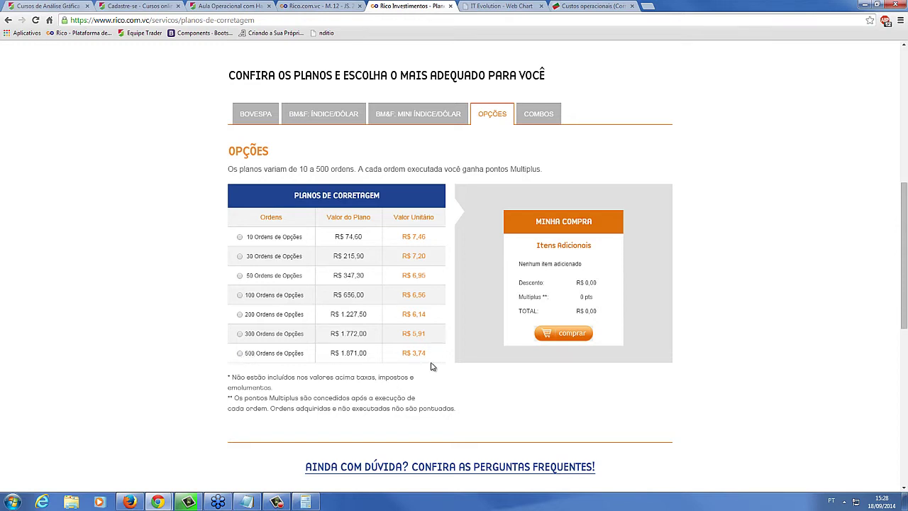
pyautogui.moveTo(421, 352); pyautogui.dragTo(426, 352)
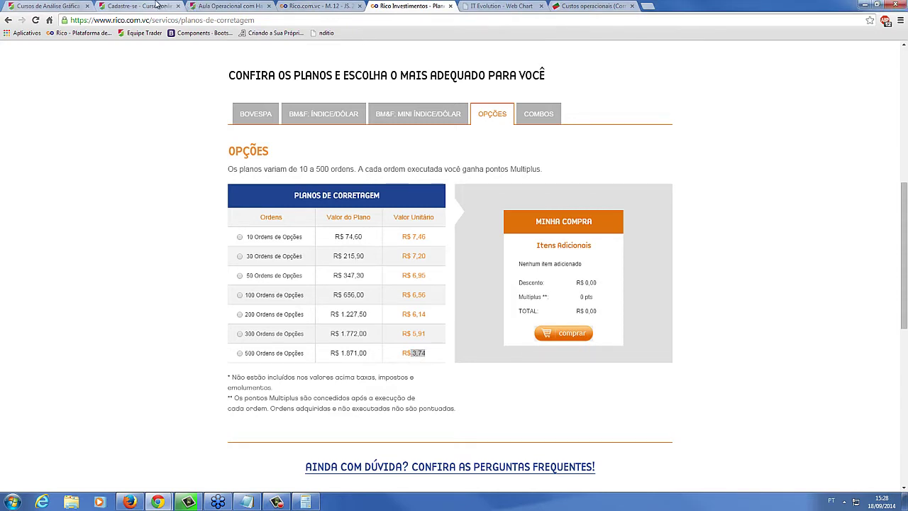
pyautogui.click(226, 5)
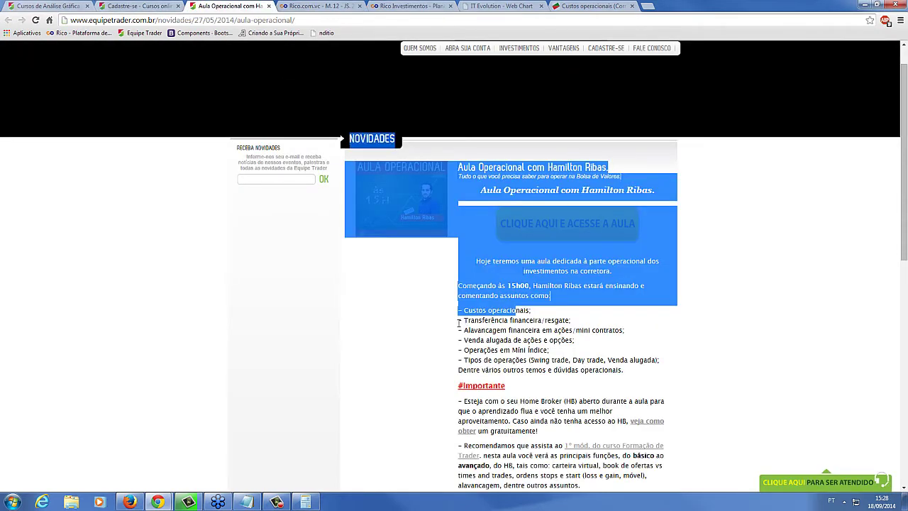
# Highlight the '- Transferência financeira/resgate;' line in the lesson's topic list
pyautogui.moveTo(459, 323); pyautogui.dragTo(581, 323)
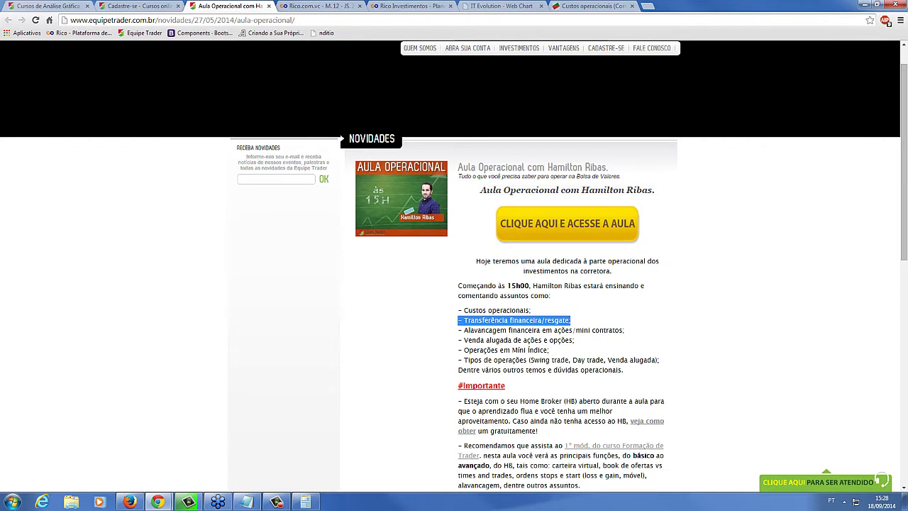
pyautogui.hotkey('alt', 'Tab')
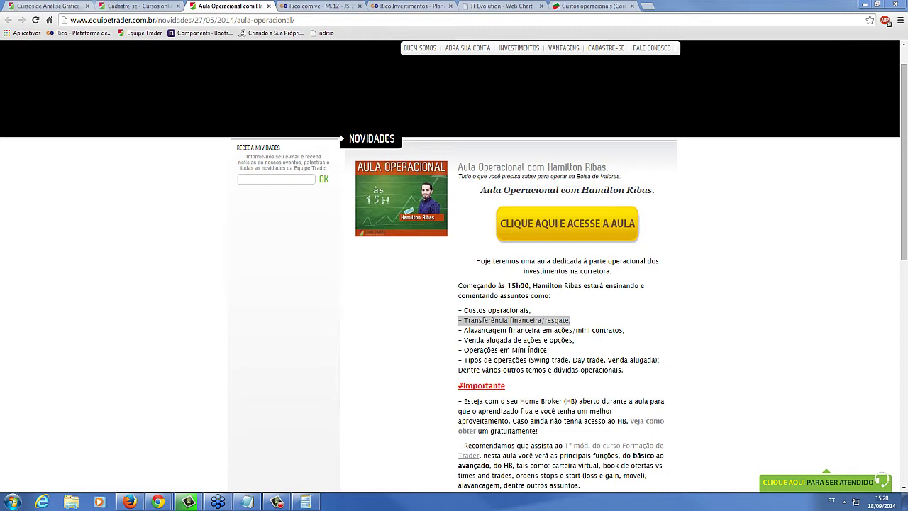
# Delete the rental question and Home Broker notes from the note and reposition its window
pyautogui.click(256, 501)
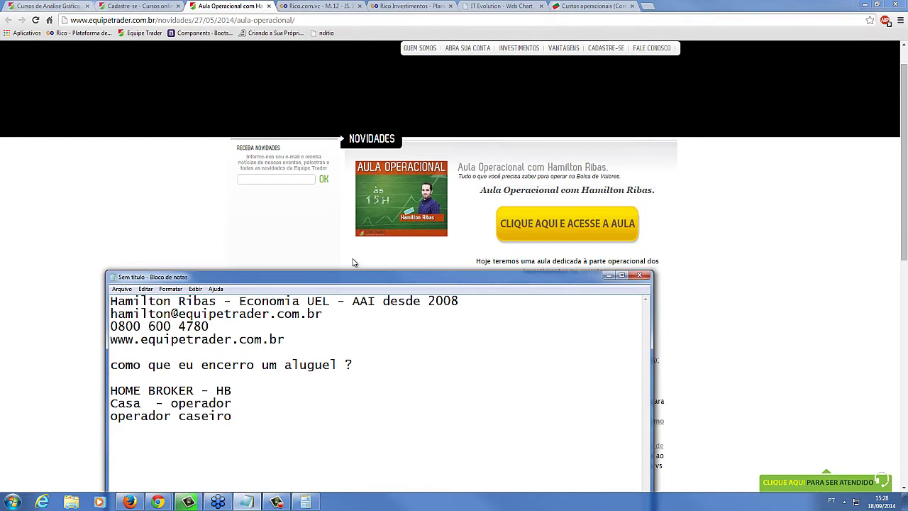
pyautogui.moveTo(314, 379); pyautogui.dragTo(122, 324)
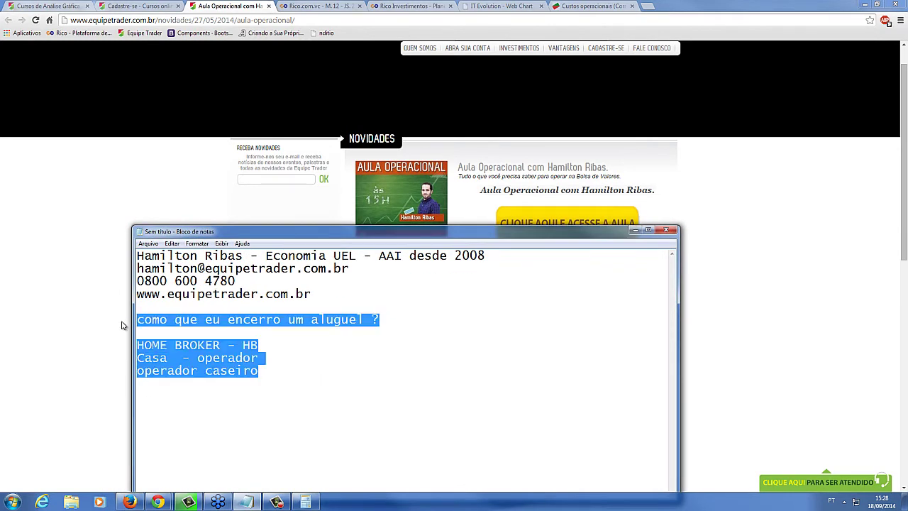
pyautogui.press('BackSpace')
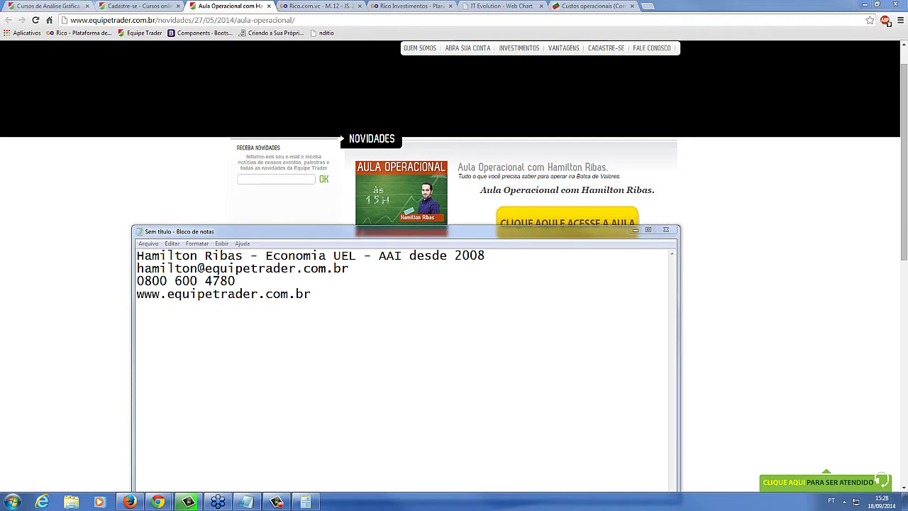
pyautogui.moveTo(295, 234); pyautogui.dragTo(268, 208)
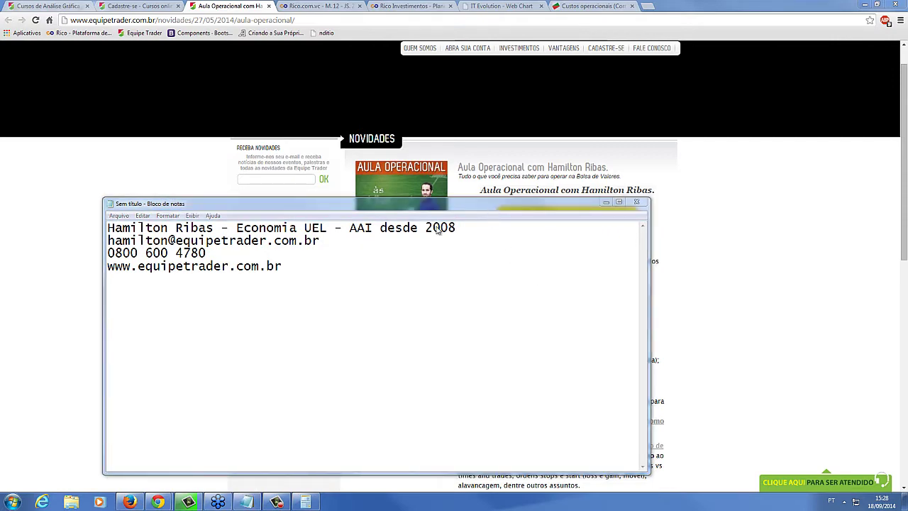
pyautogui.moveTo(437, 204); pyautogui.dragTo(226, 266)
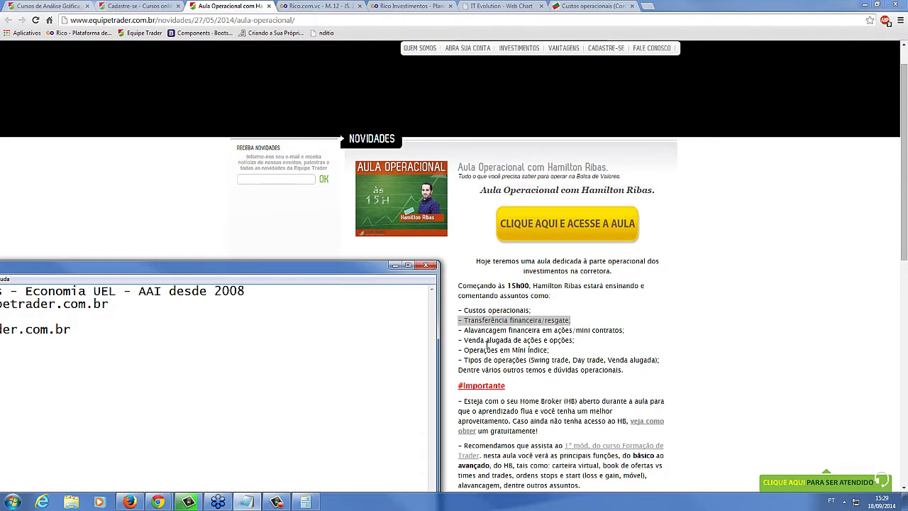
pyautogui.moveTo(301, 274); pyautogui.dragTo(542, 193)
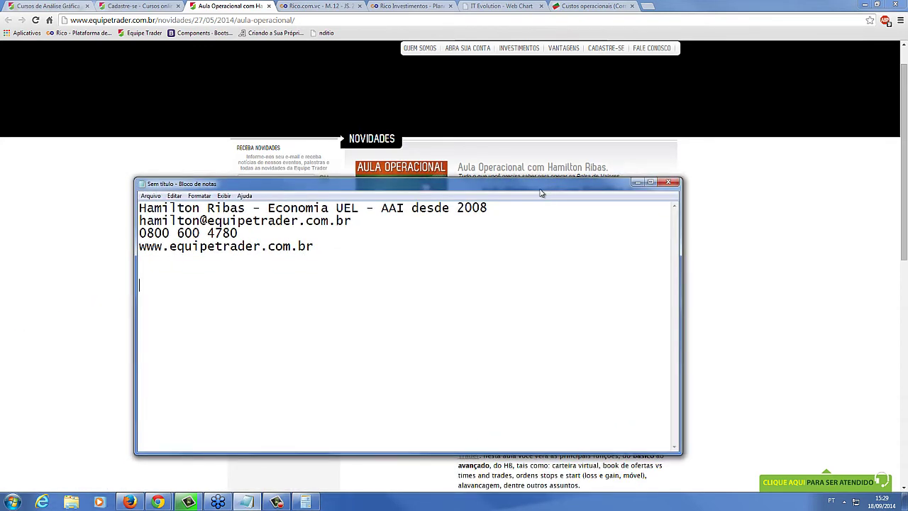
pyautogui.press('Return')
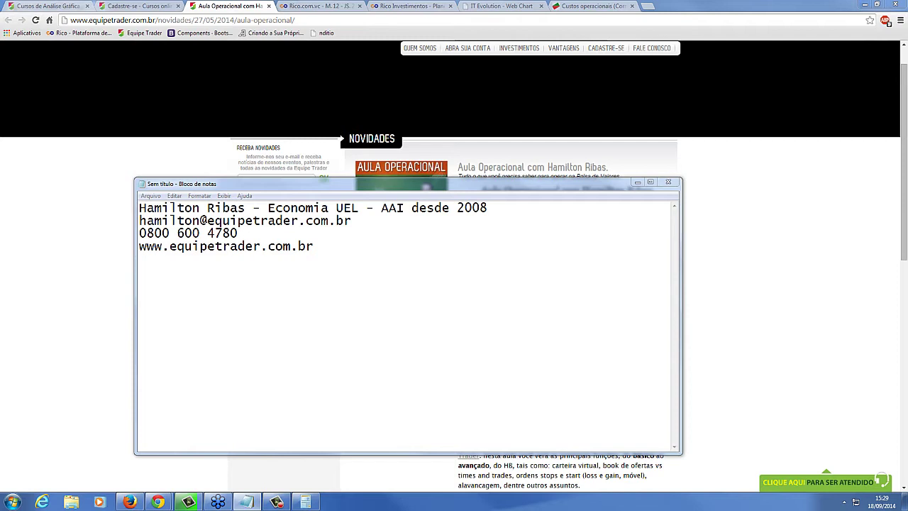
# Check the background video rendering progress window, then go back to editing the note
pyautogui.click(446, 258)
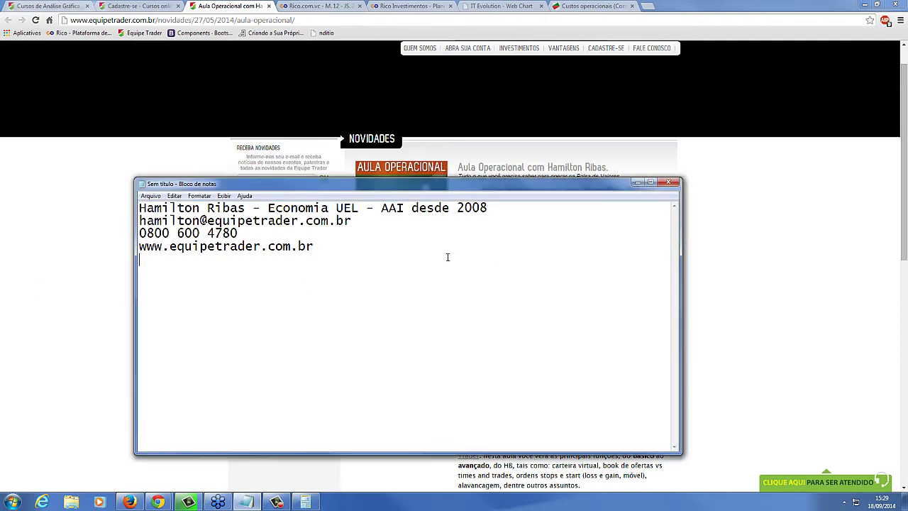
pyautogui.moveTo(444, 188); pyautogui.dragTo(445, 161)
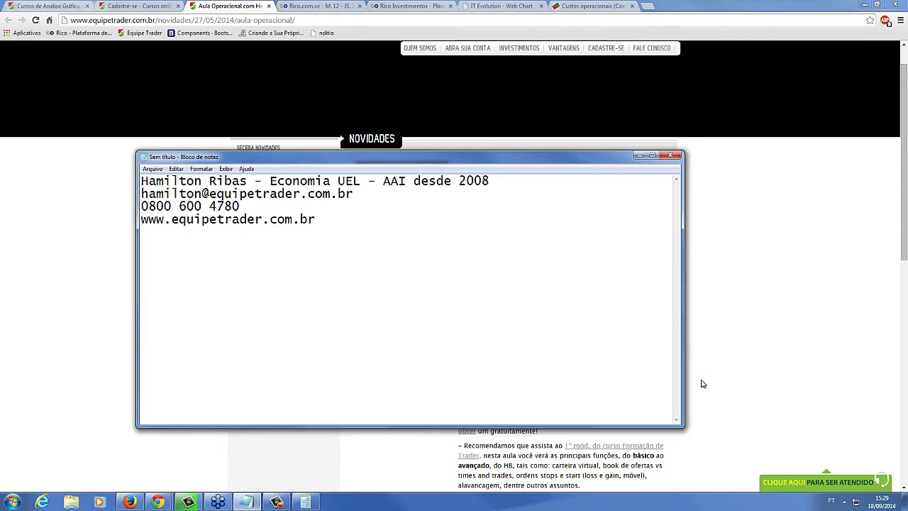
pyautogui.click(845, 502)
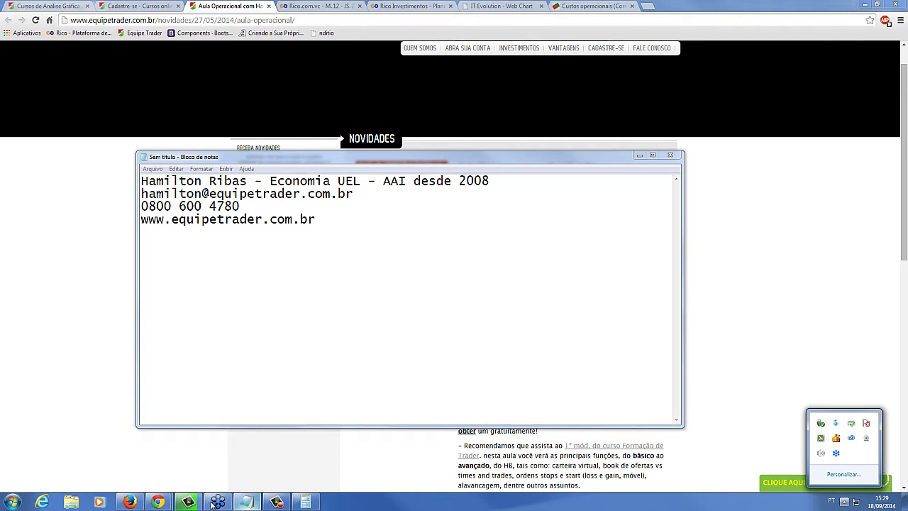
pyautogui.click(188, 502)
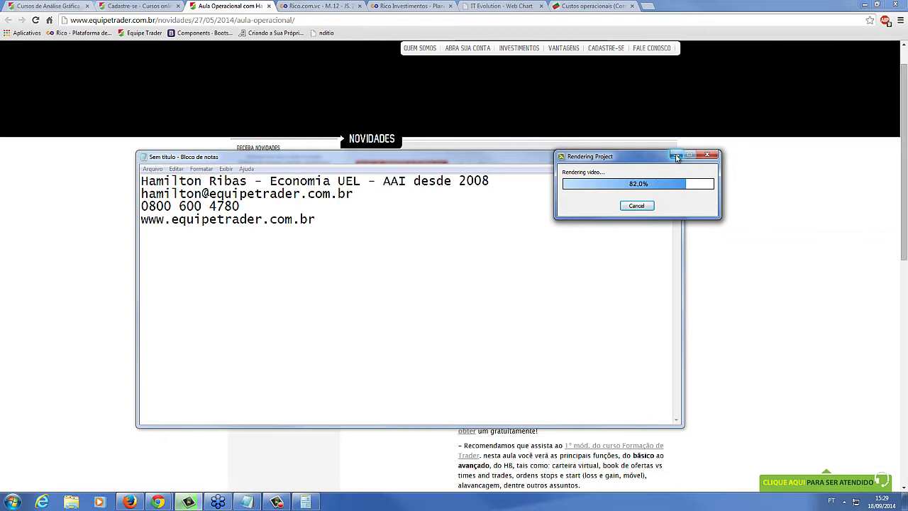
pyautogui.click(677, 157)
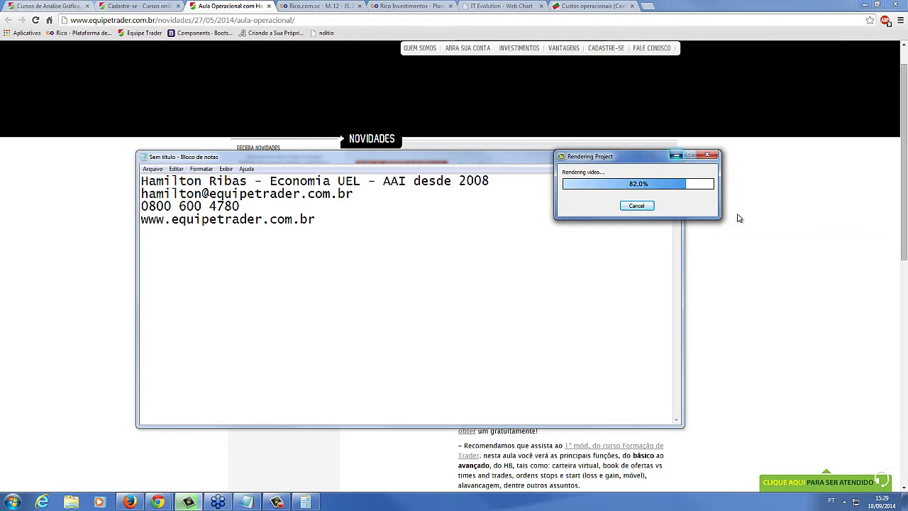
pyautogui.click(845, 501)
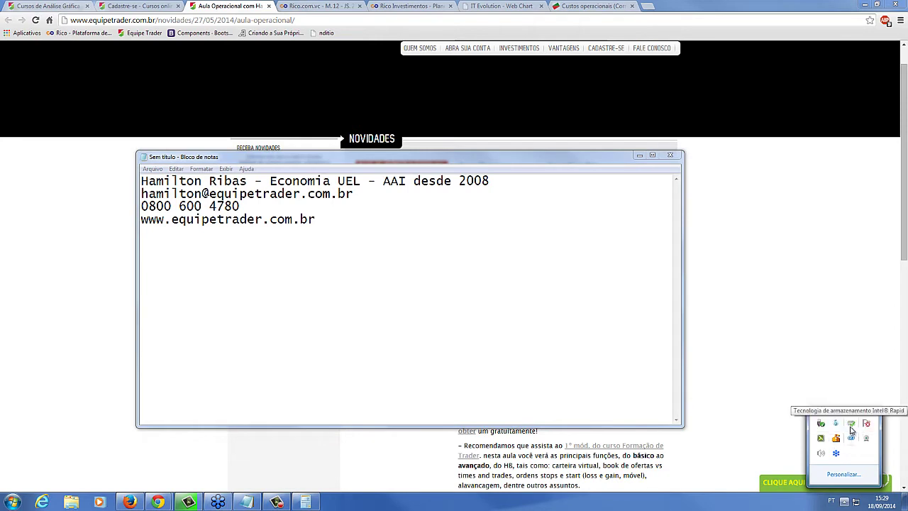
pyautogui.click(503, 370)
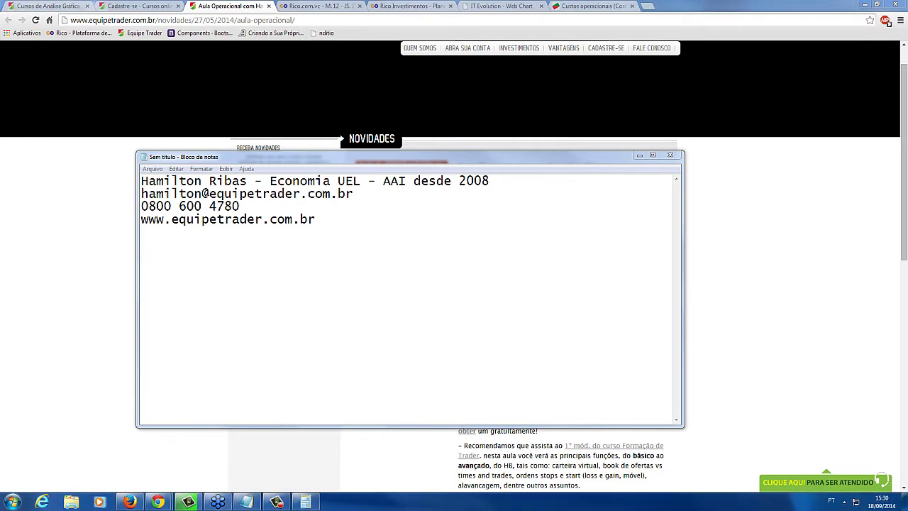
# Paste the request message and add the Equipe Trader support e-mail beneath the website line
pyautogui.click(385, 320)
pyautogui.write('OI Hamilton, me chamo Leonardo e opero na Rico. Vc pode me enviar a Planilha para Controle de Orçamento Financeiro da equipe trader? A planila de operações eu já baixei no site.')
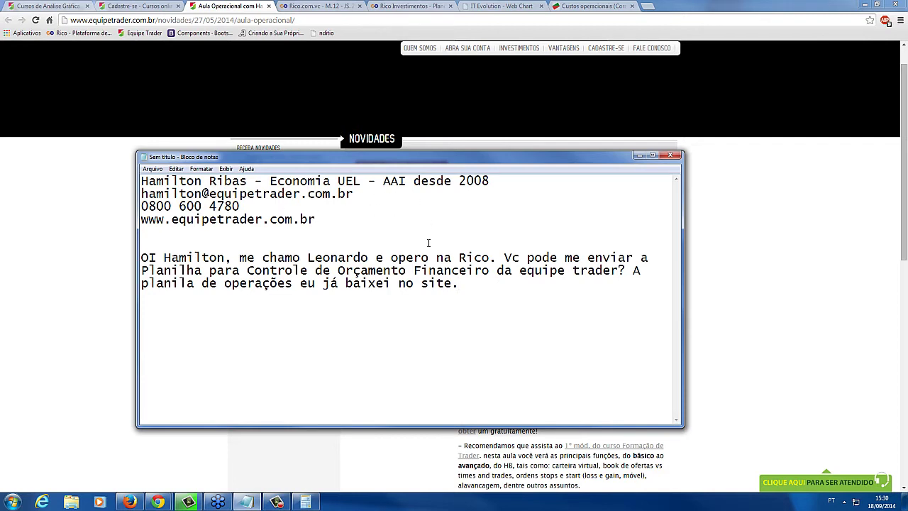
pyautogui.click(358, 219)
pyautogui.press('Return')
pyautogui.press('Return')
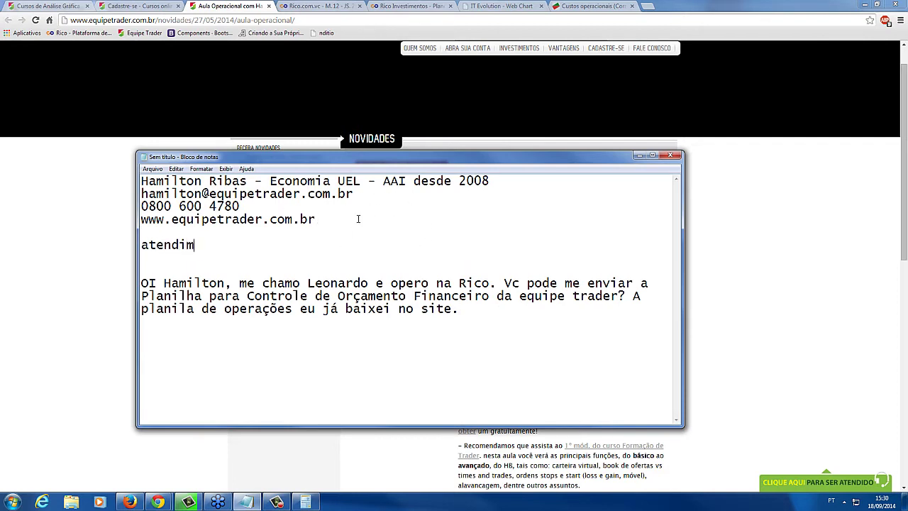
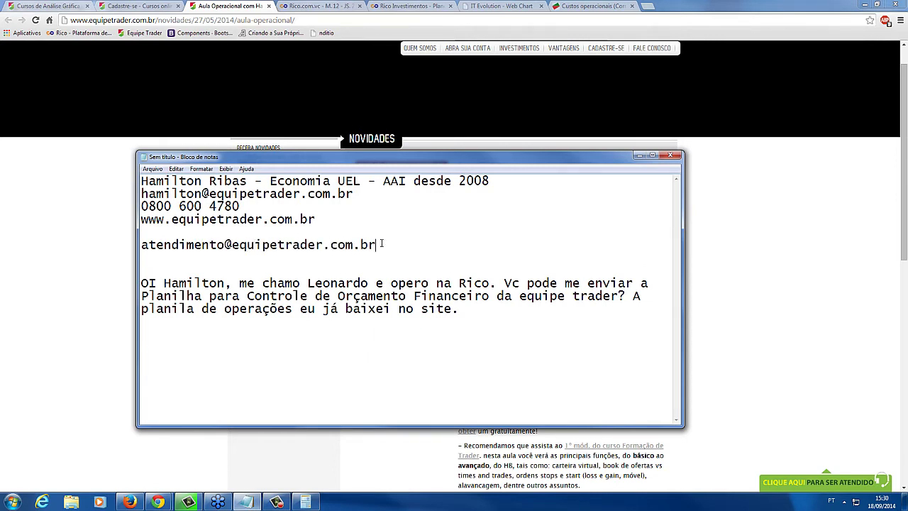
# Select the pasted request message and cut it out of the note
pyautogui.moveTo(391, 246); pyautogui.dragTo(139, 244)
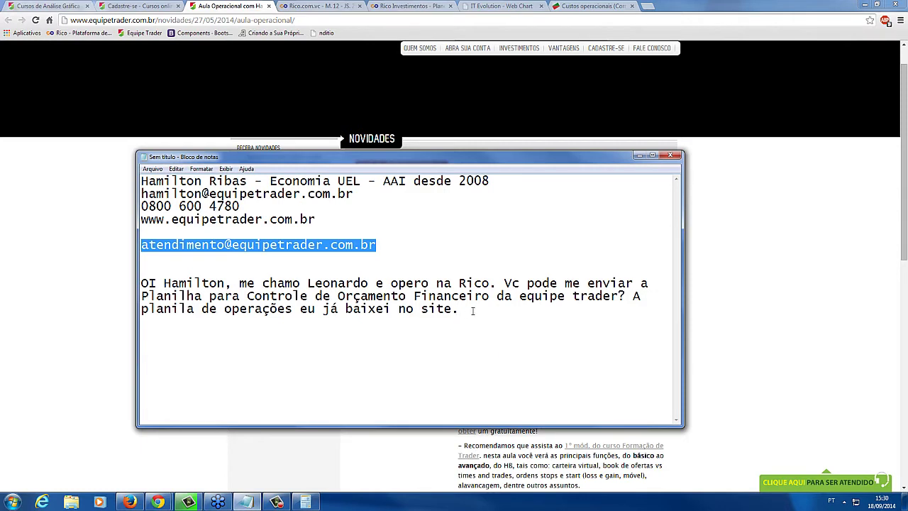
pyautogui.moveTo(473, 312); pyautogui.dragTo(168, 297)
pyautogui.hotkey('ctrl', 'End')
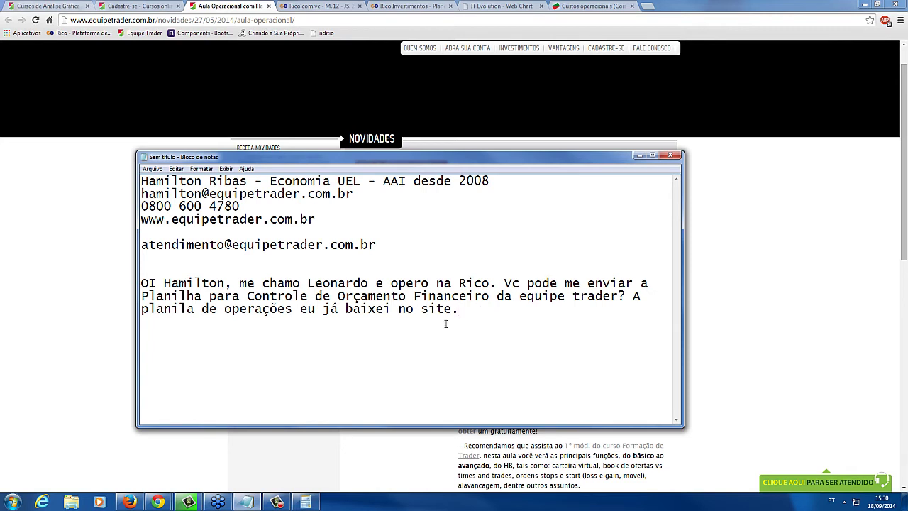
pyautogui.moveTo(446, 324); pyautogui.dragTo(130, 288)
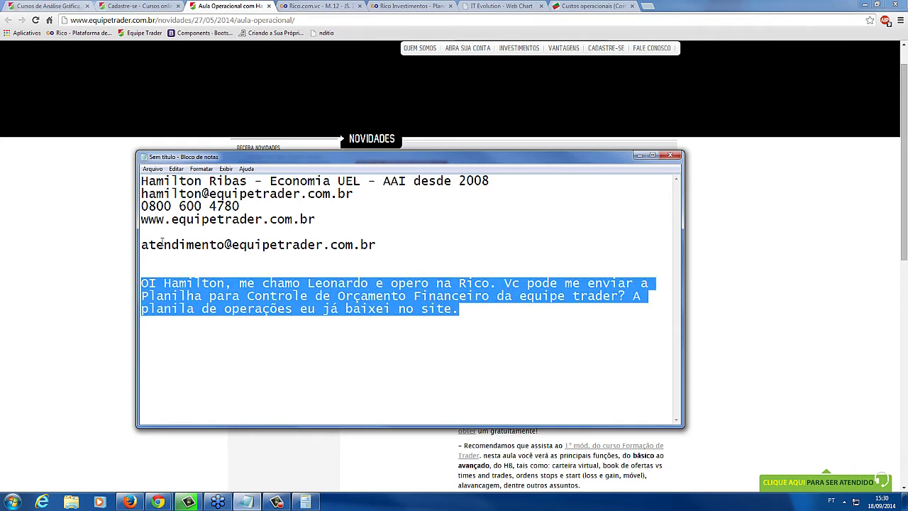
pyautogui.hotkey('ctrl', 'x')
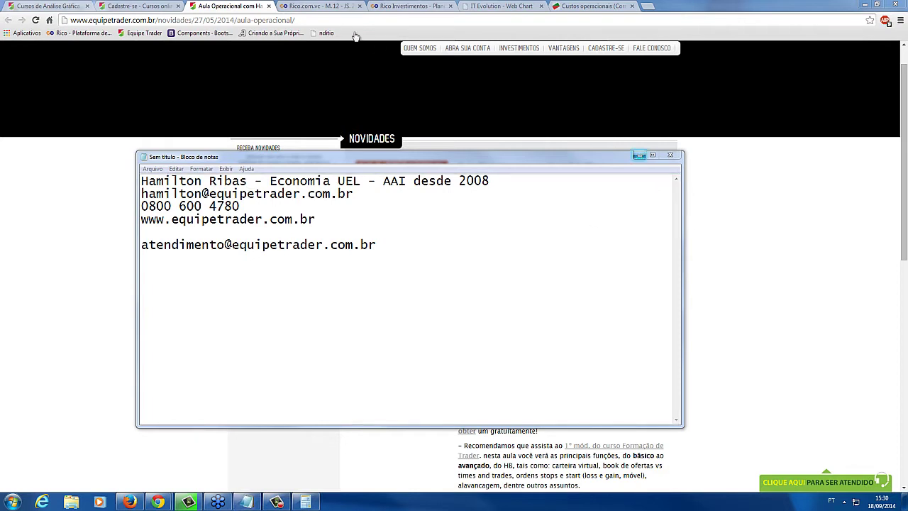
# Return to the Rico brokerage plans page and show the BOVESPA plans
pyautogui.click(219, 6)
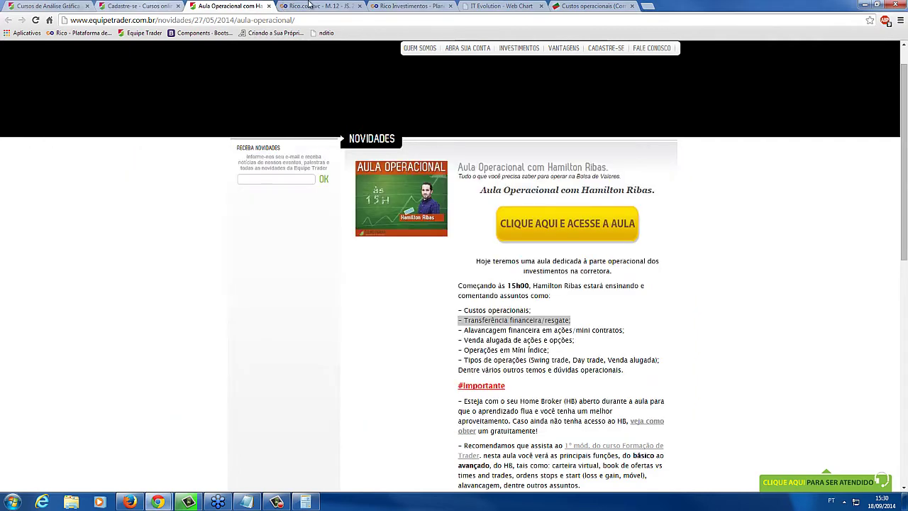
pyautogui.click(313, 6)
pyautogui.click(393, 6)
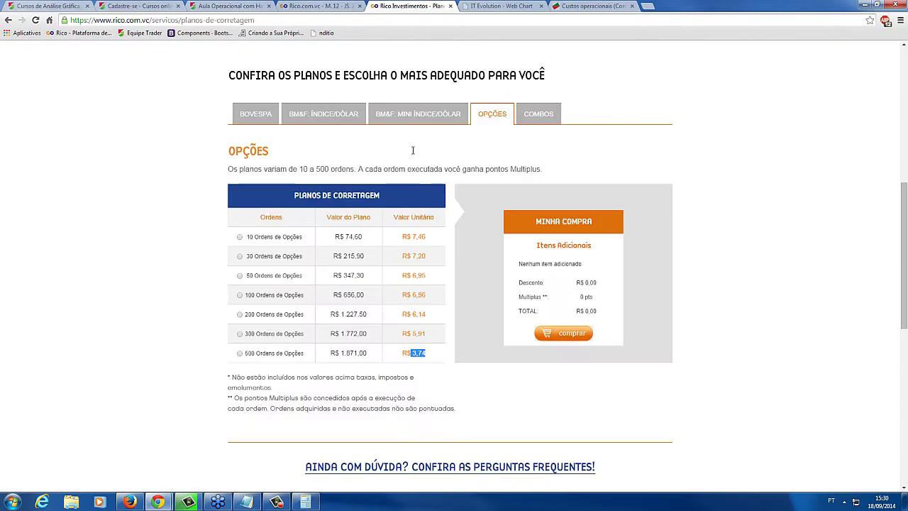
pyautogui.click(749, 337)
pyautogui.scroll(-1, 750, 336)
pyautogui.scroll(-2, 749, 336)
pyautogui.scroll(3, 750, 336)
pyautogui.click(261, 121)
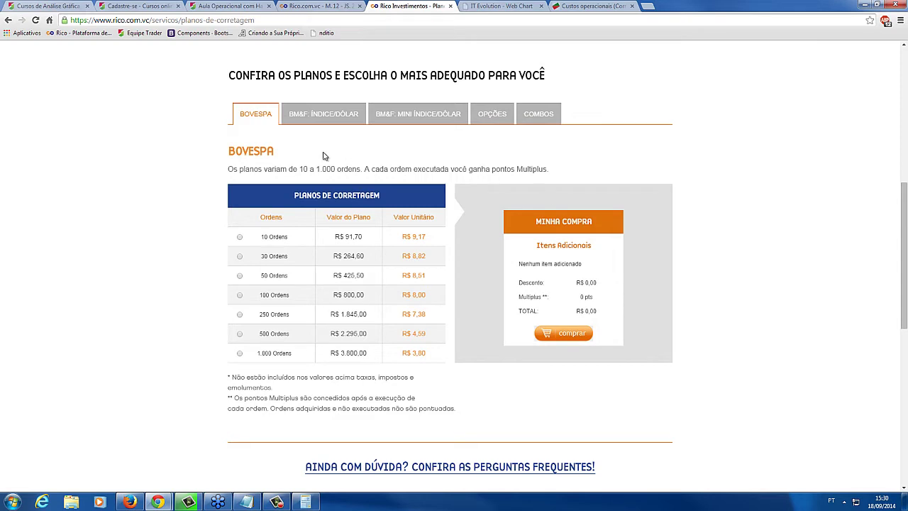
pyautogui.scroll(-1, 717, 248)
pyautogui.scroll(-1, 716, 248)
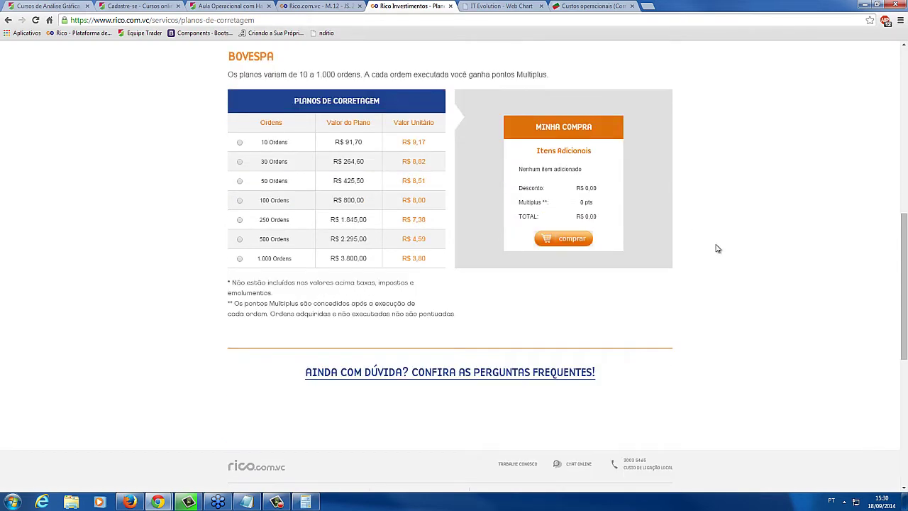
# Open the brokerage-plan FAQ and expand the answers on order availability and unused monthly orders
pyautogui.click(495, 374)
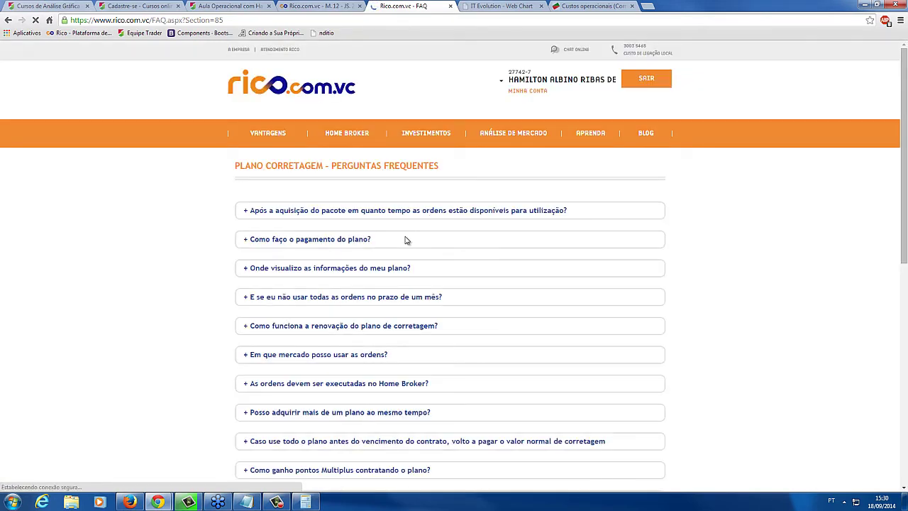
pyautogui.scroll(-1, 149, 252)
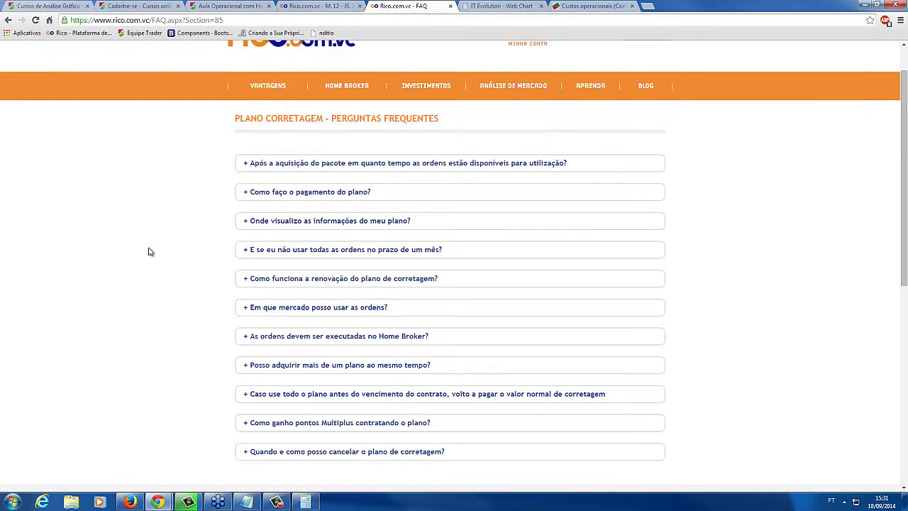
pyautogui.click(416, 163)
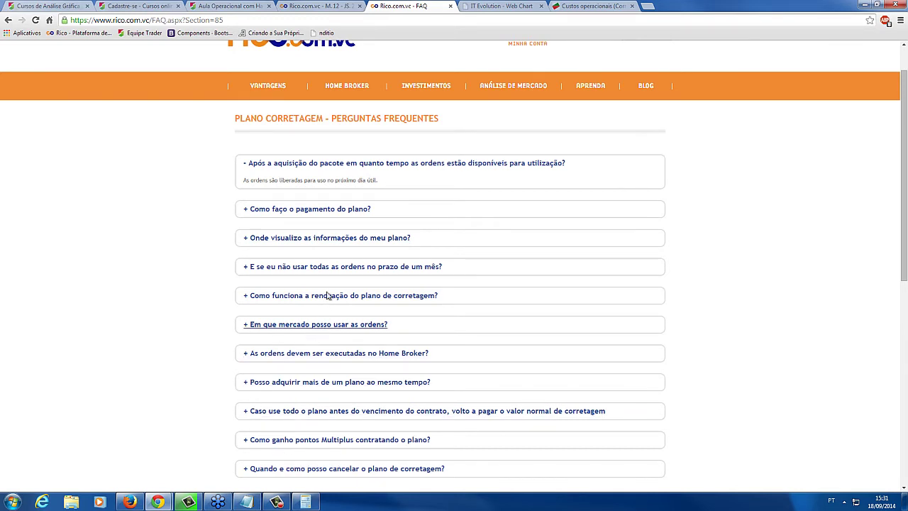
pyautogui.click(331, 268)
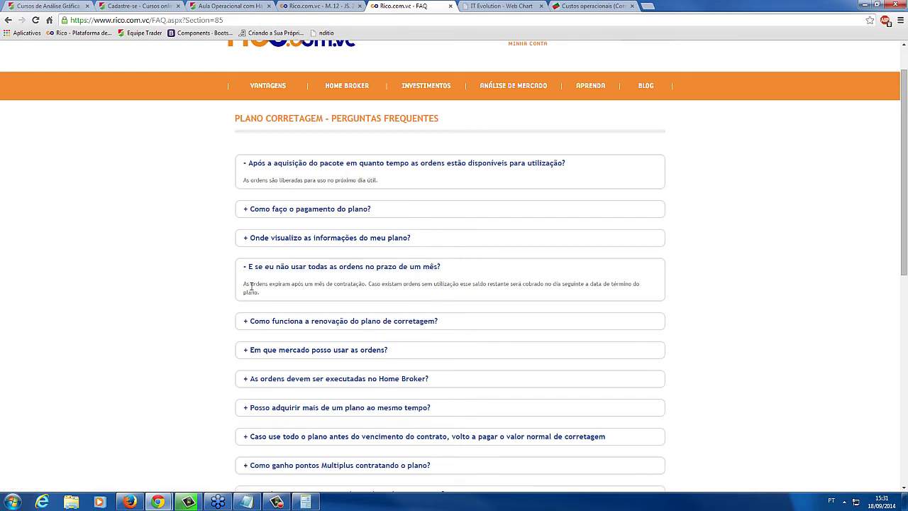
pyautogui.moveTo(247, 284); pyautogui.dragTo(360, 292)
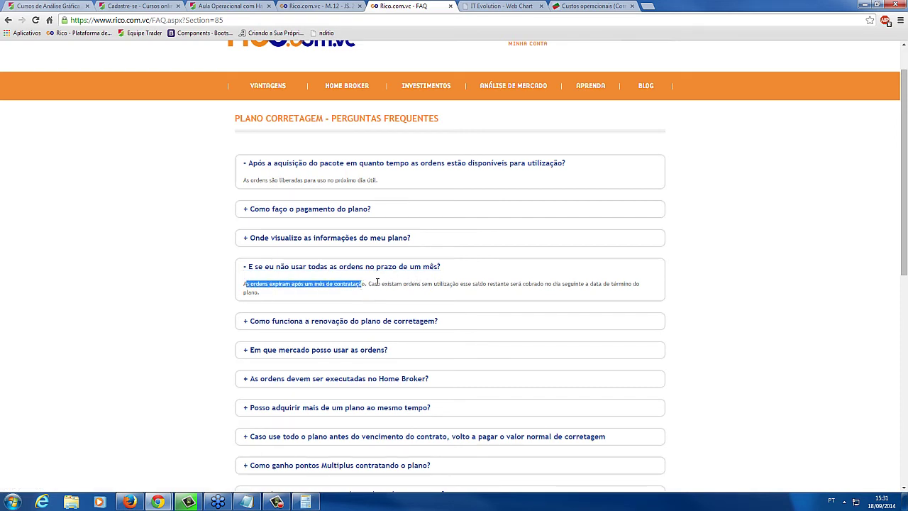
pyautogui.click(377, 283)
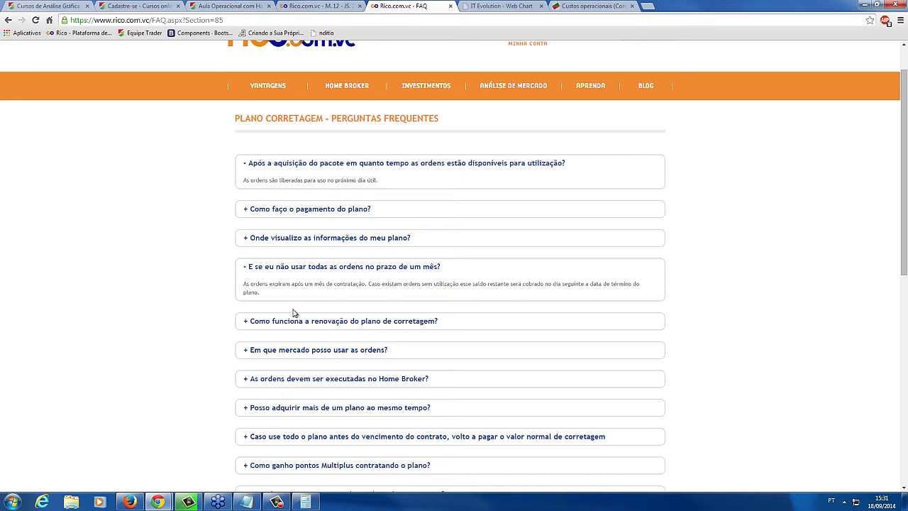
pyautogui.moveTo(286, 294); pyautogui.dragTo(246, 266)
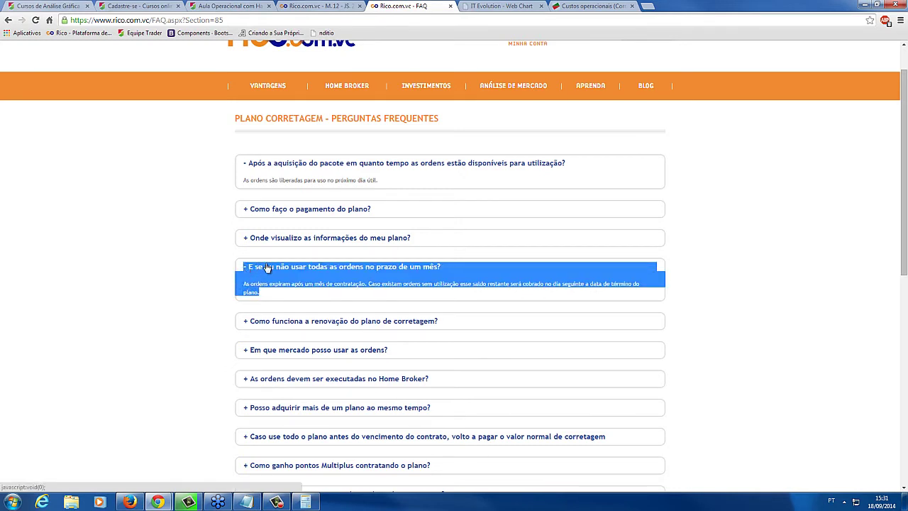
pyautogui.click(297, 282)
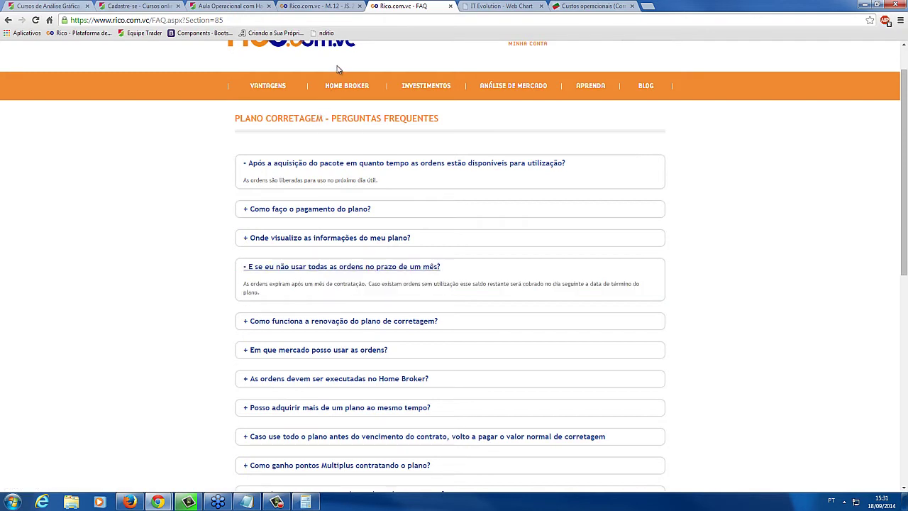
pyautogui.moveTo(280, 98)
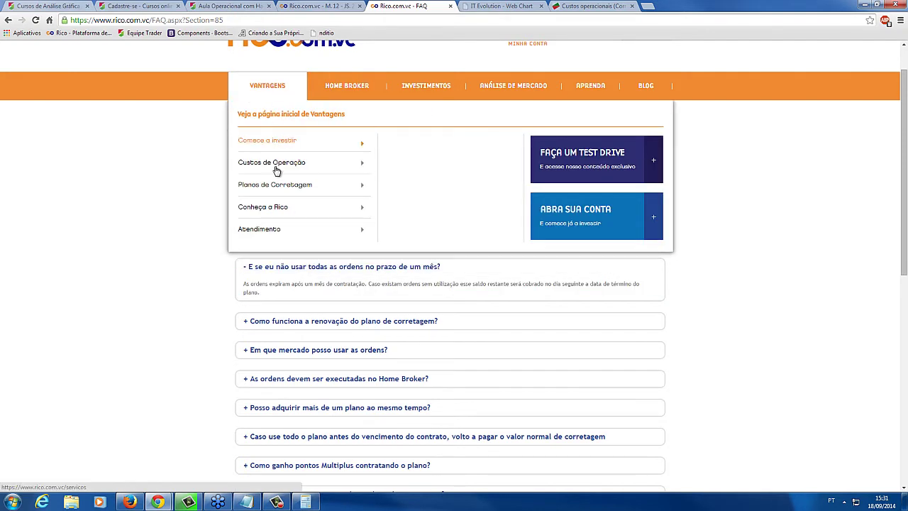
# Open Vantagens > Planos de Corretagem in a new tab and bring its price table into view
pyautogui.moveTo(282, 188)
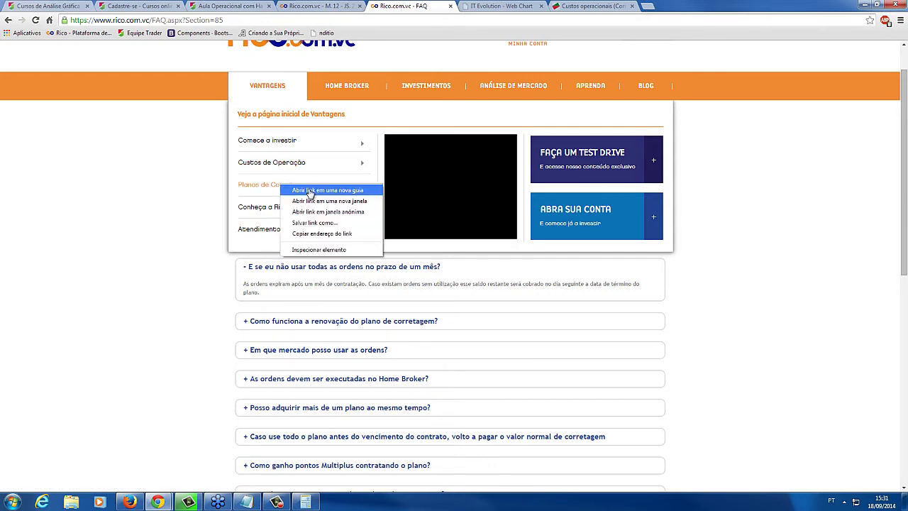
pyautogui.middleClick(310, 190)
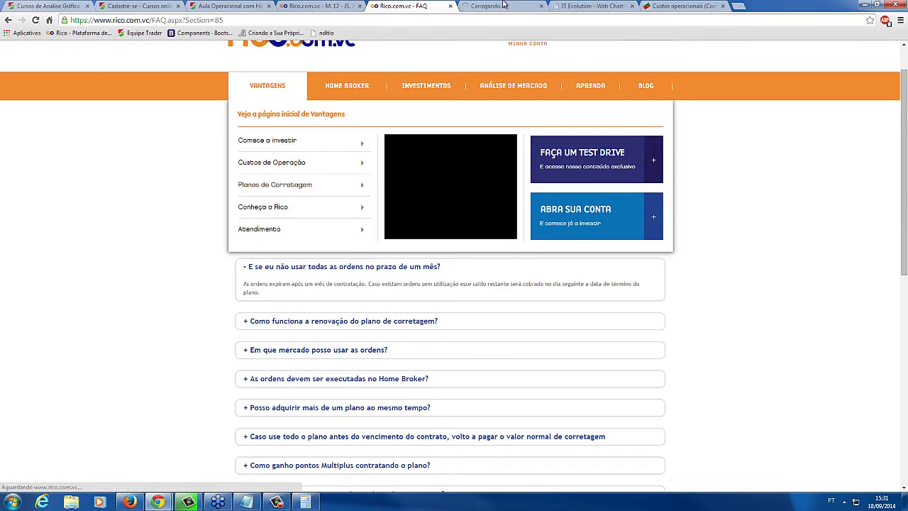
pyautogui.click(502, 5)
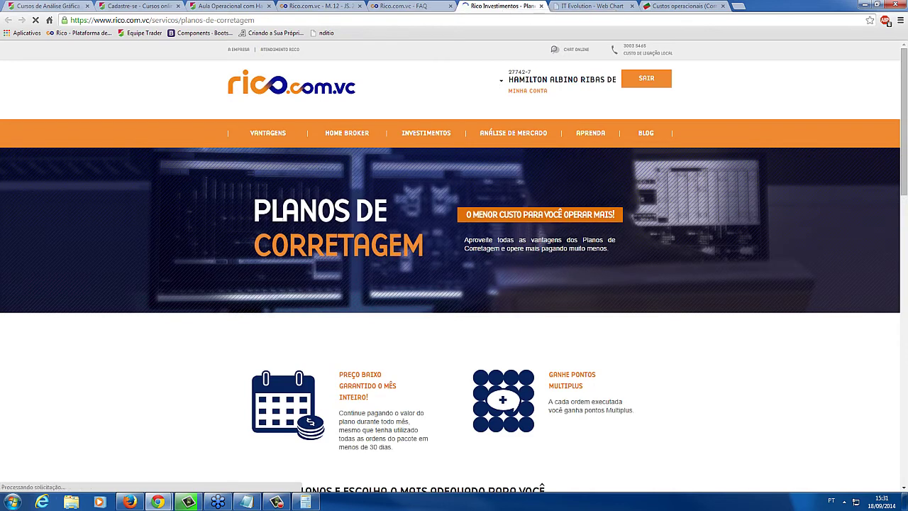
pyautogui.click(905, 239)
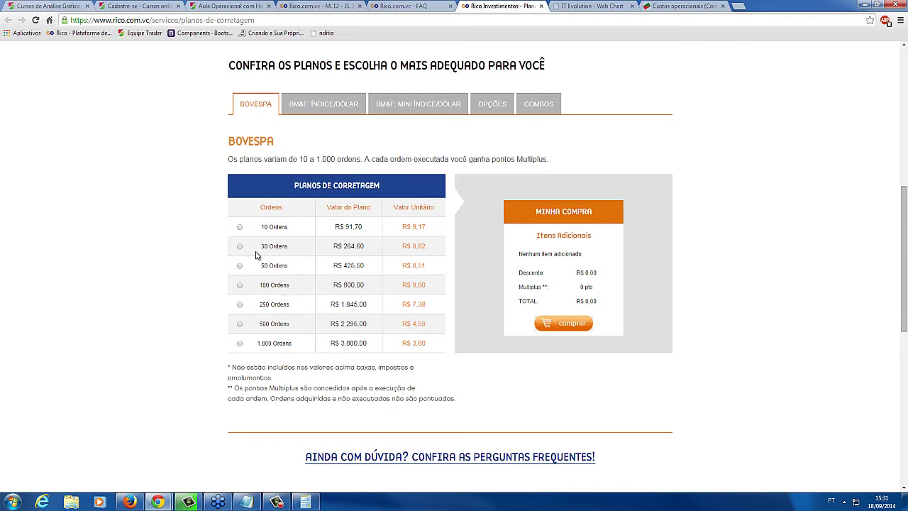
# Compare the 30 Ordens and 50 Ordens (R$ 425,50) Bovespa plans, then return to the FAQ
pyautogui.moveTo(260, 247); pyautogui.dragTo(274, 247)
pyautogui.tripleClick(270, 246)
pyautogui.click(270, 242)
pyautogui.moveTo(261, 265); pyautogui.dragTo(376, 270)
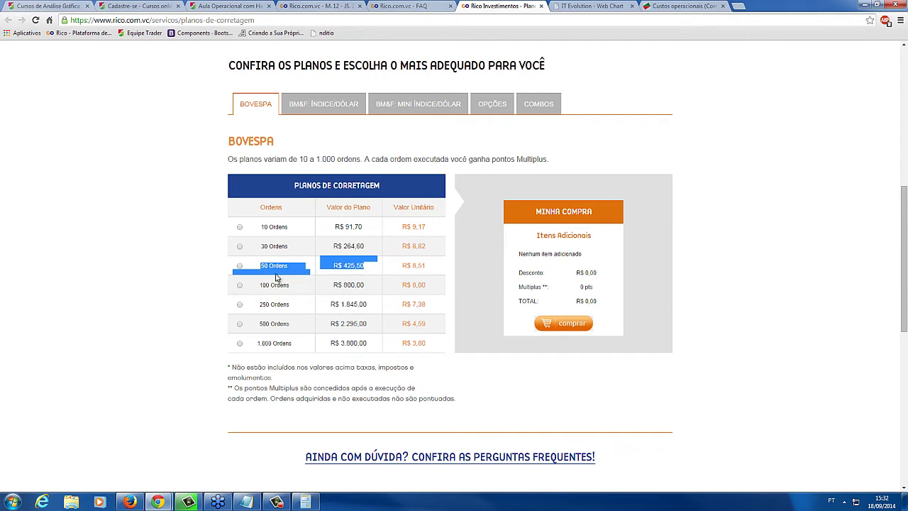
pyautogui.click(426, 5)
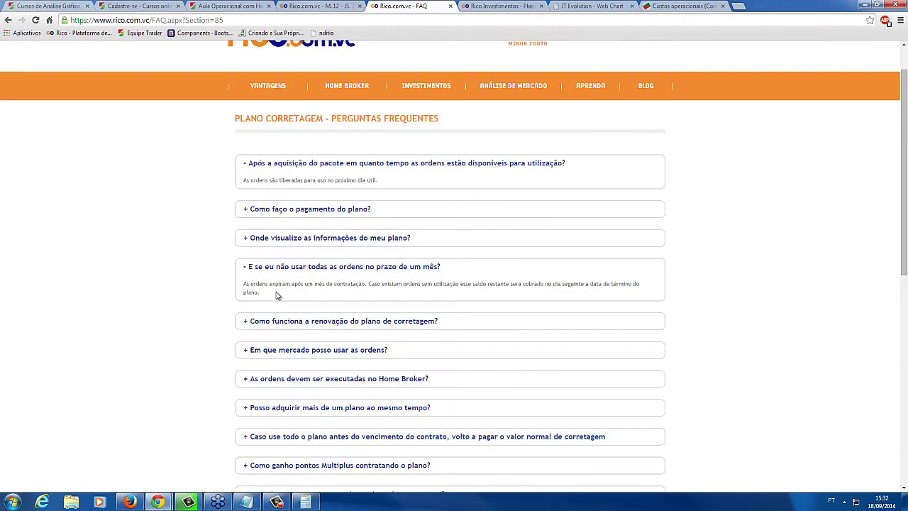
# Paste the mini-index buy-and-sell cost question into the note, adding '+ 1 mini', then return to Home Broker
pyautogui.moveTo(277, 294); pyautogui.dragTo(251, 262)
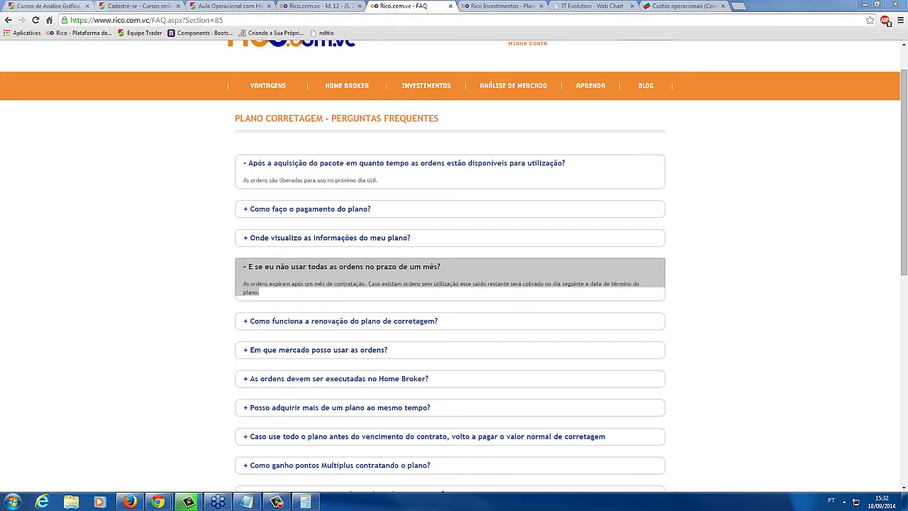
pyautogui.click(246, 502)
pyautogui.write('quanto custa uma compra e uma venda ,com 1 contrato no mini indice')
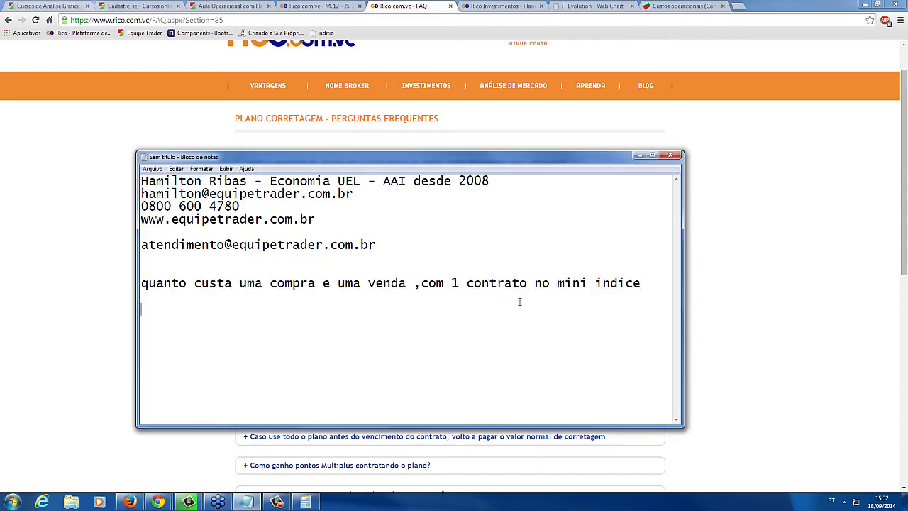
pyautogui.write('+ 1 mini')
pyautogui.press('Delete')
pyautogui.click(422, 128)
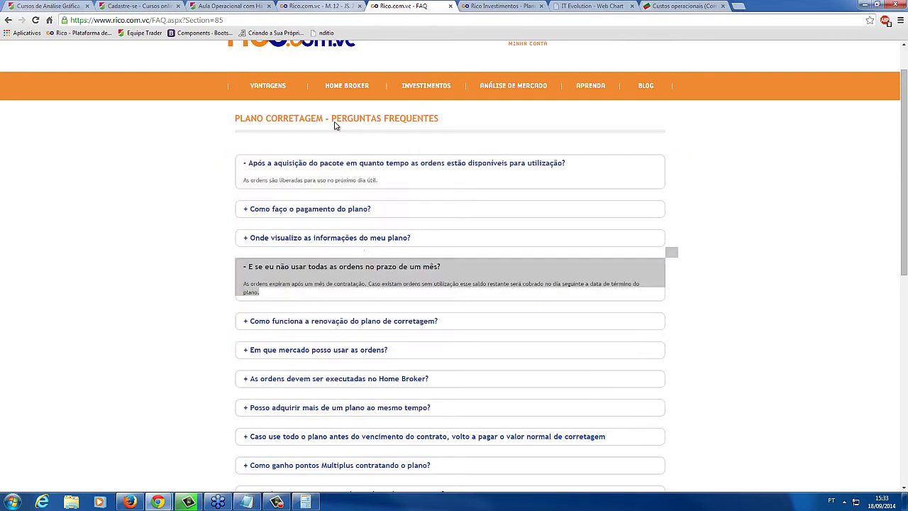
pyautogui.hotkey('ctrl', 'shift', 'Tab')
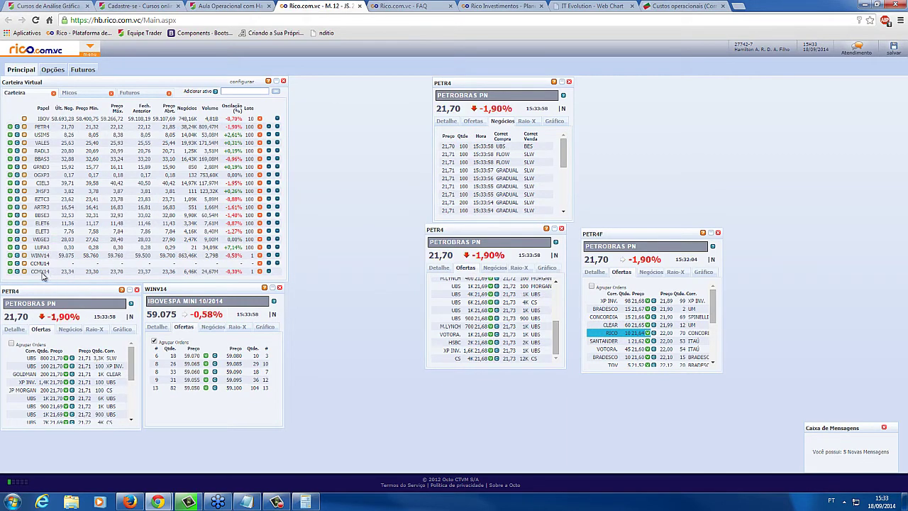
# Open the WINV14 order book and prepare a buy order for 1 contract at 59.025
pyautogui.click(24, 255)
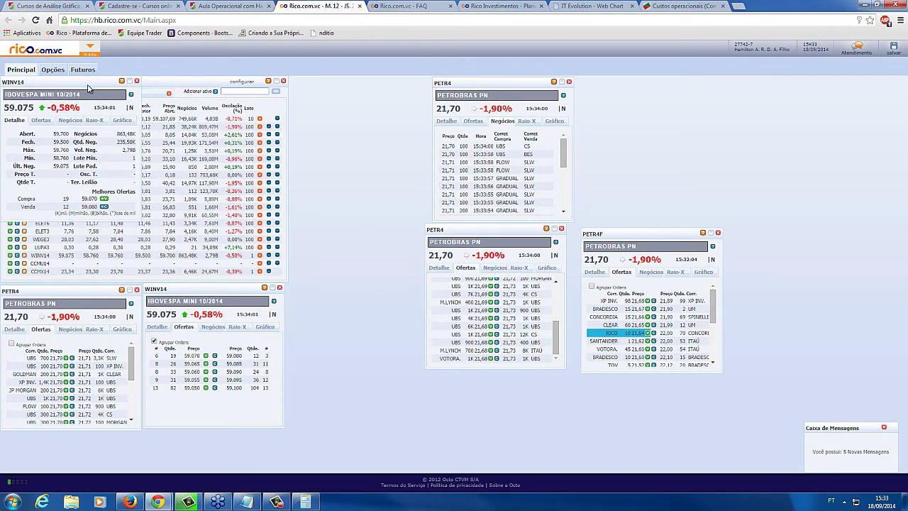
pyautogui.moveTo(91, 89); pyautogui.dragTo(404, 297)
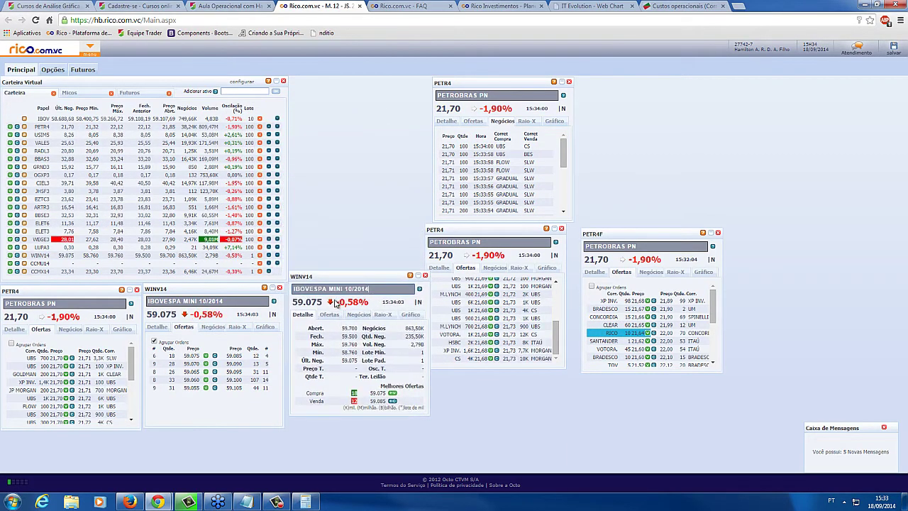
pyautogui.click(328, 316)
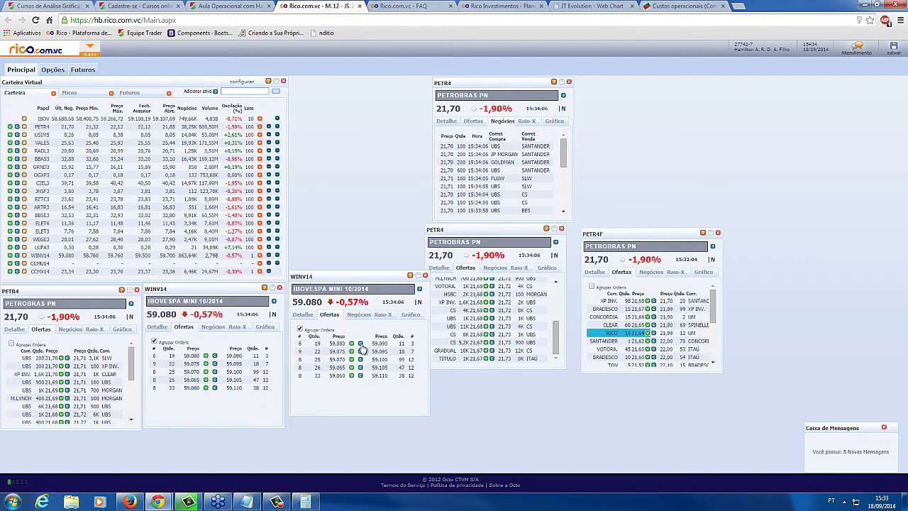
pyautogui.click(361, 344)
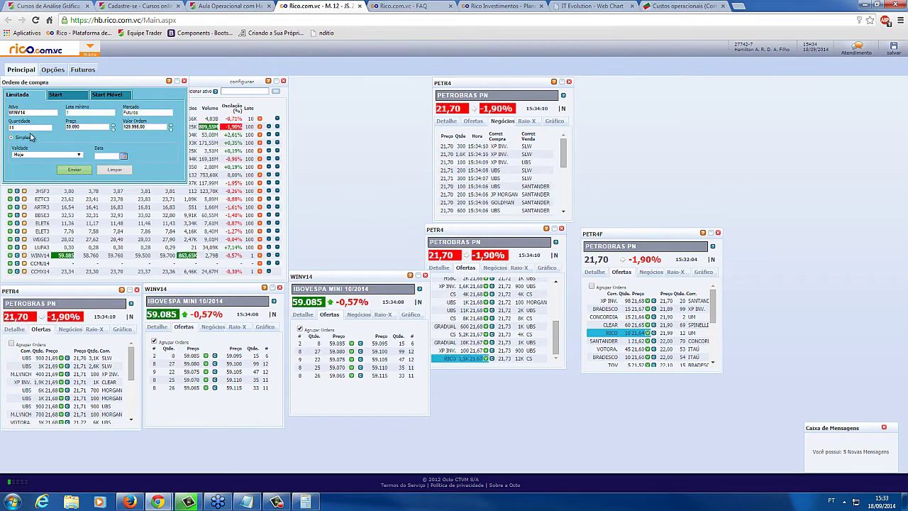
pyautogui.press('BackSpace')
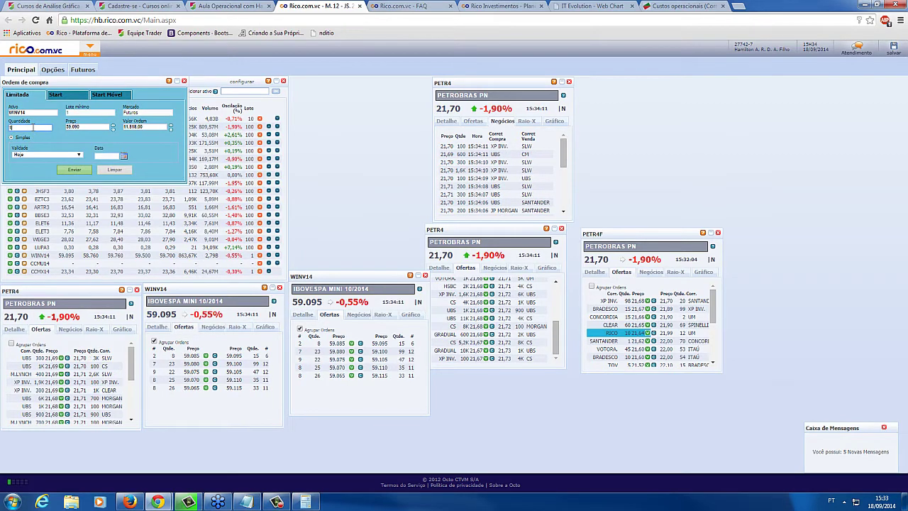
pyautogui.click(87, 127)
pyautogui.press('BackSpace')
pyautogui.press('BackSpace')
pyautogui.write('25')
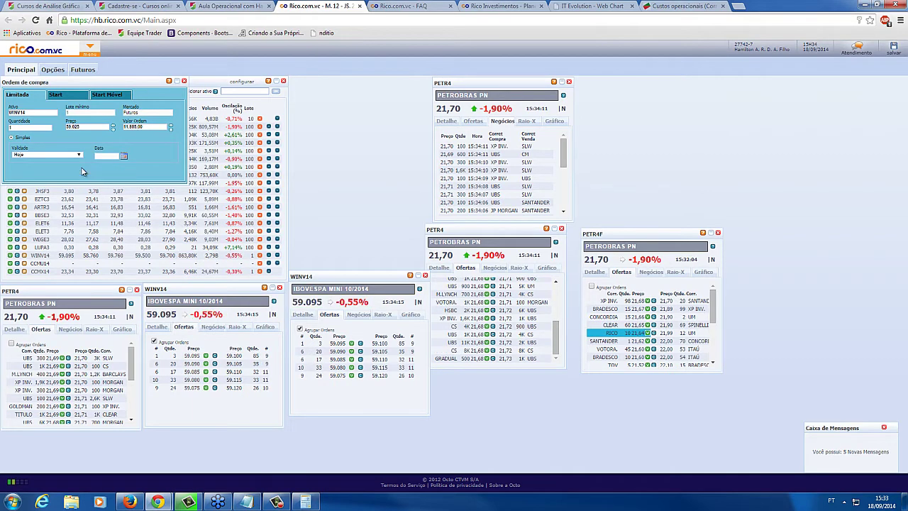
# Send and confirm the WINV14 buy order, then open the Acompanhe suas Ordens panel
pyautogui.click(83, 171)
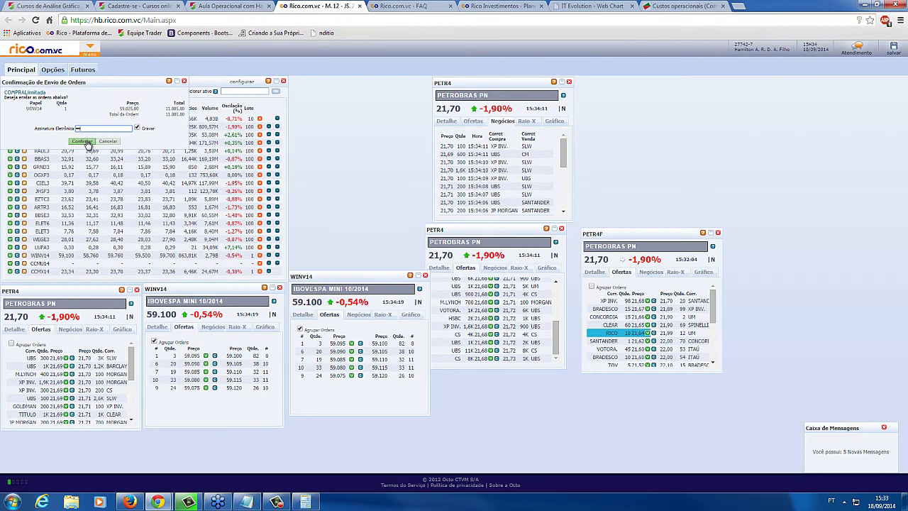
pyautogui.click(85, 142)
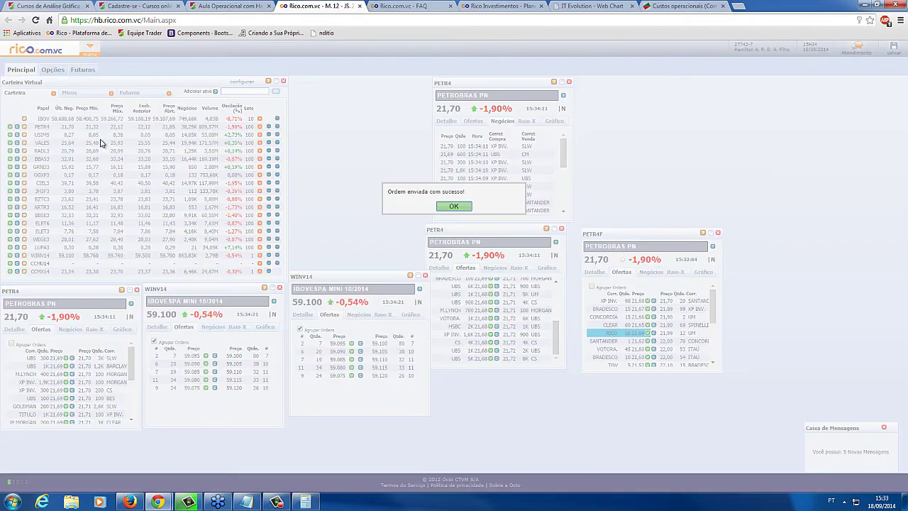
pyautogui.click(454, 207)
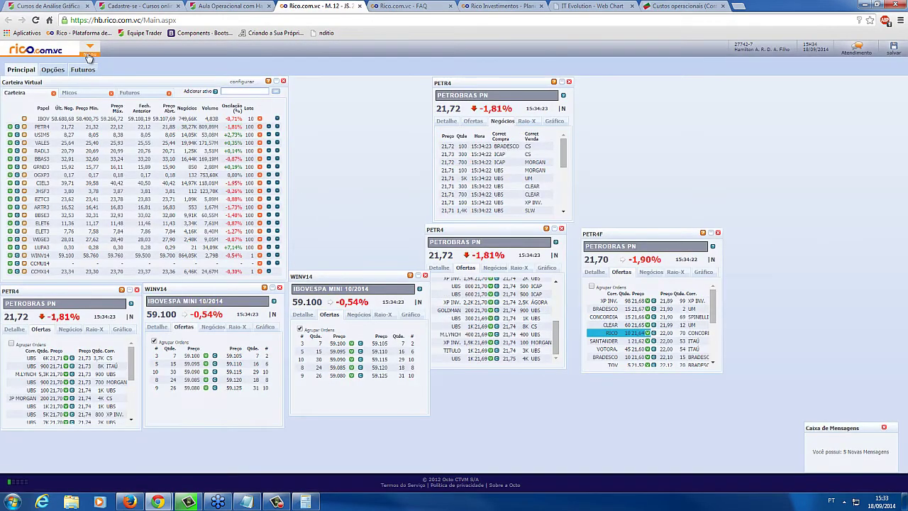
pyautogui.click(90, 46)
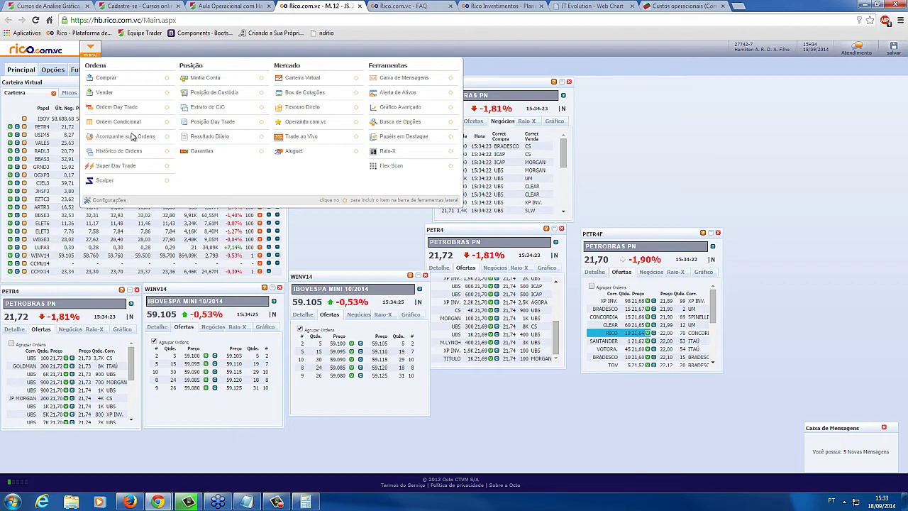
pyautogui.click(126, 136)
# Lower the open WINV14 buy order three price steps to 58.895 and resend it with the signature
pyautogui.moveTo(71, 81); pyautogui.dragTo(139, 371)
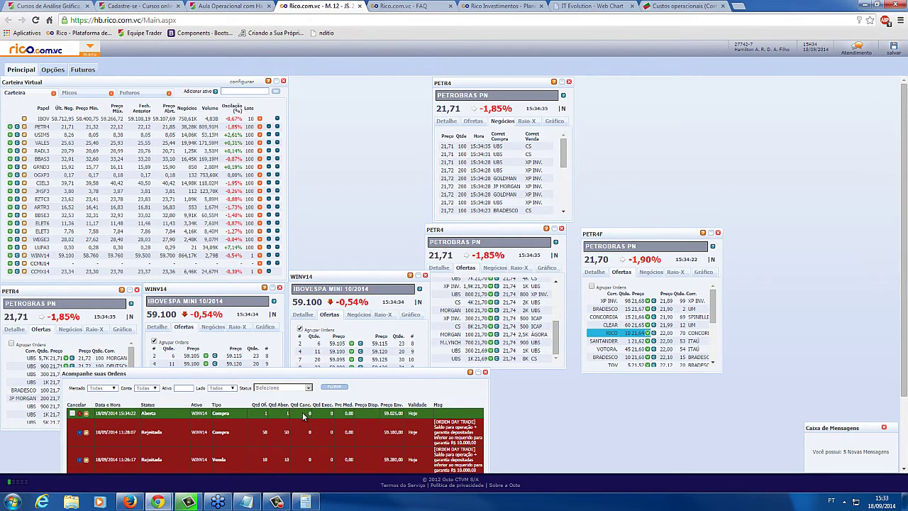
pyautogui.click(85, 414)
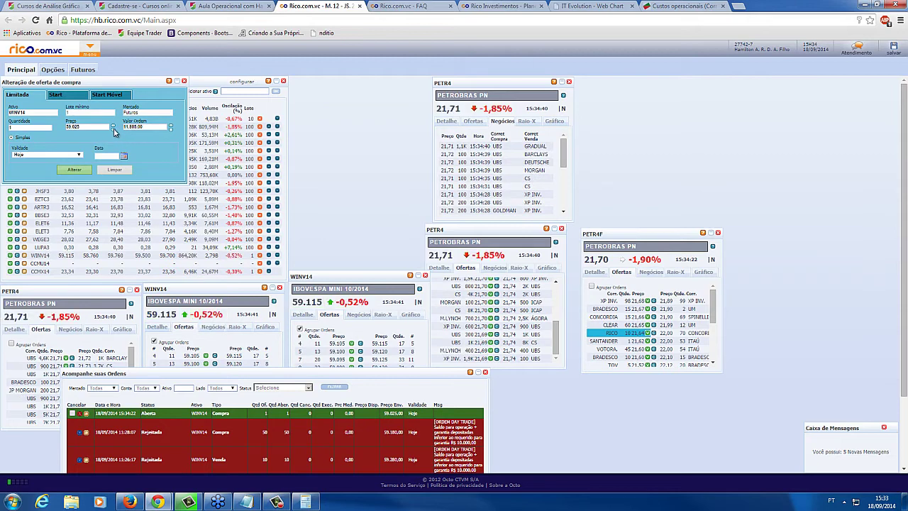
pyautogui.click(112, 130)
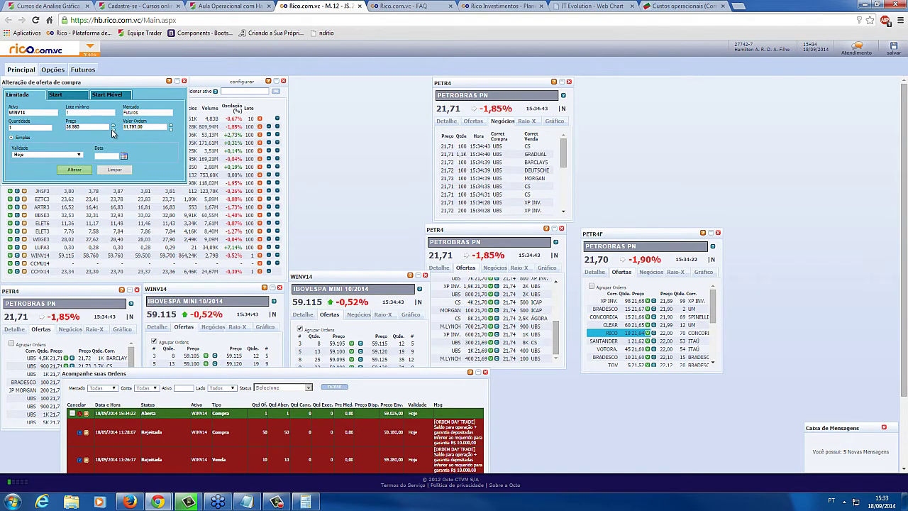
pyautogui.click(113, 131)
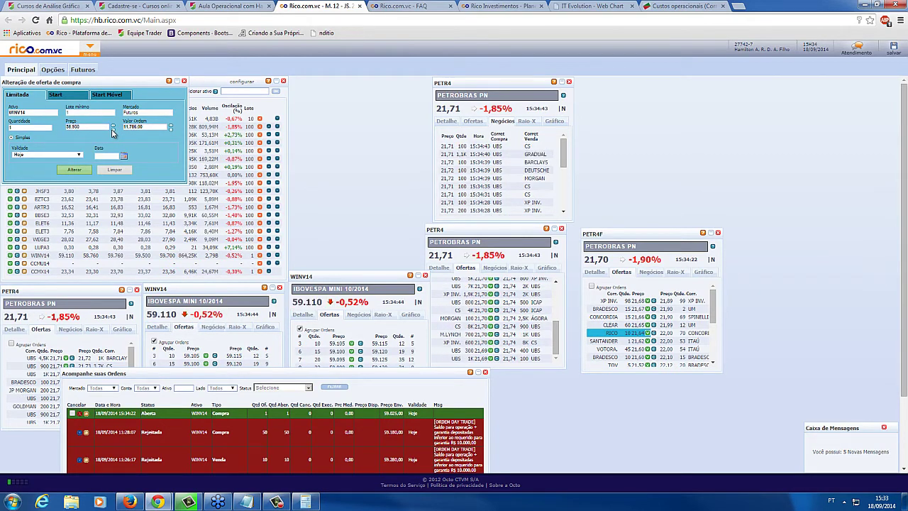
pyautogui.click(113, 130)
pyautogui.click(74, 170)
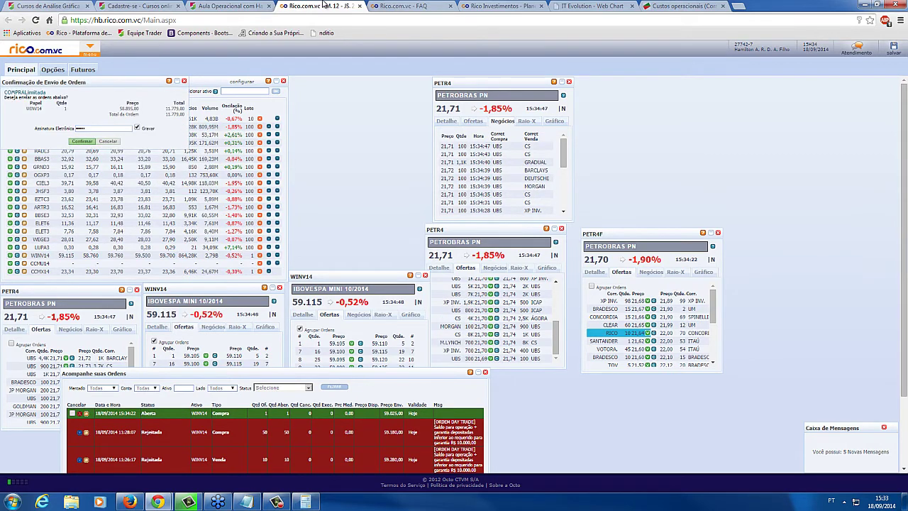
pyautogui.press('Return')
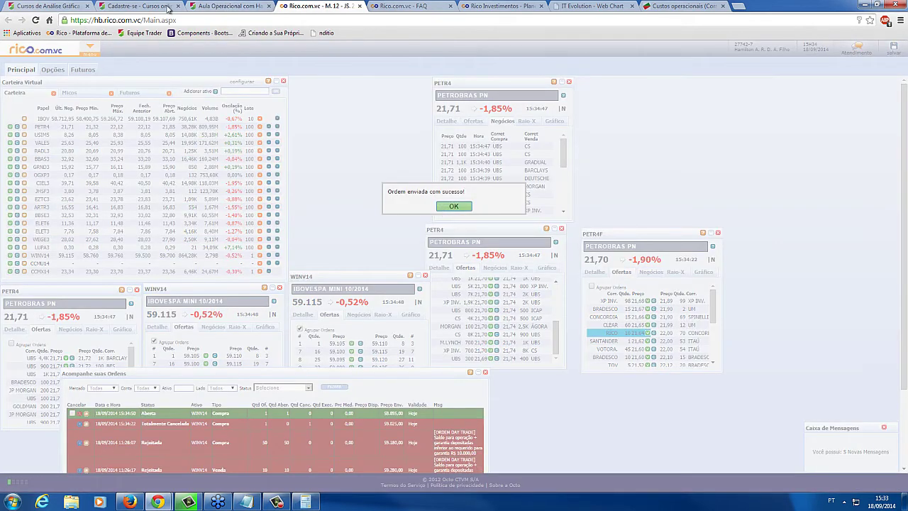
pyautogui.press('Return')
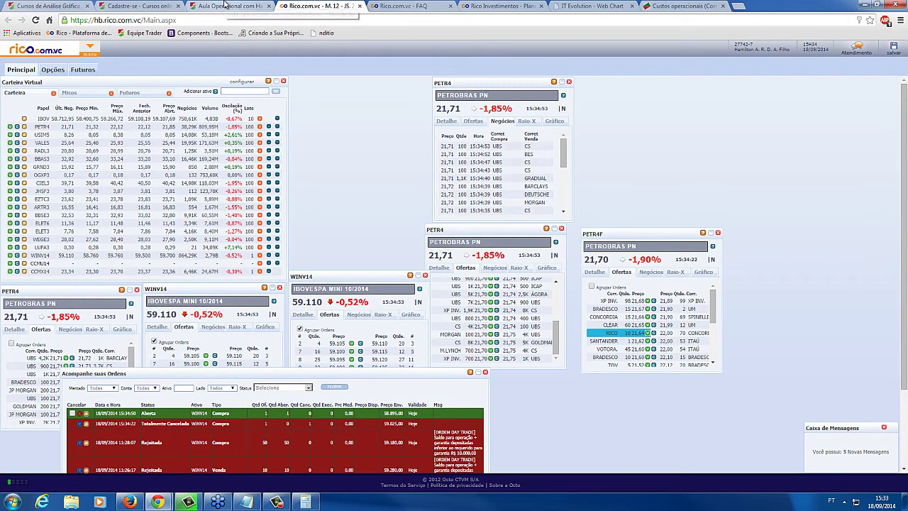
pyautogui.click(226, 6)
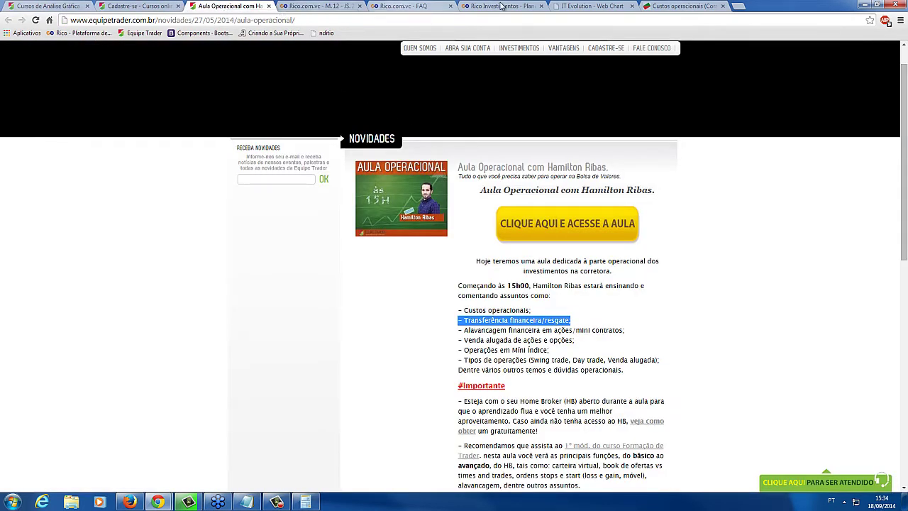
# Look through the Rico plans, FAQ, Cadastre-se and Aula Operacional lesson tabs
pyautogui.click(497, 5)
pyautogui.click(422, 5)
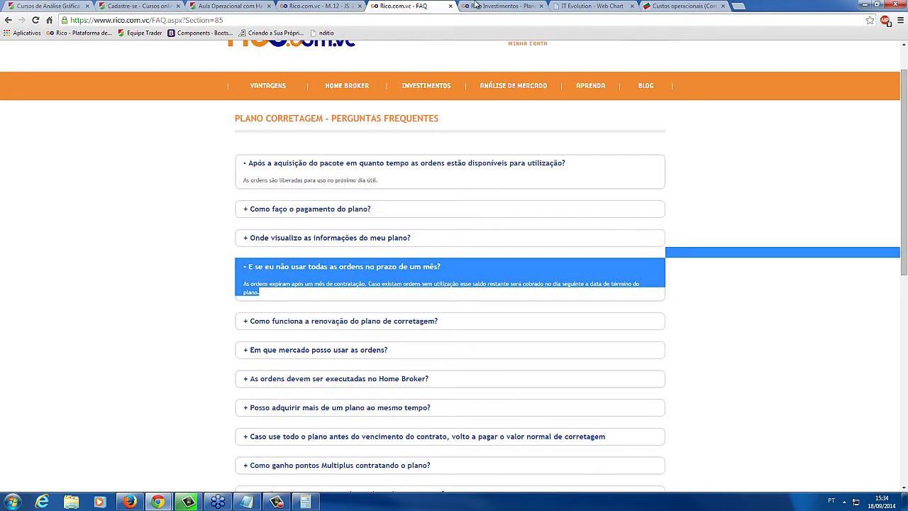
pyautogui.hotkey('ctrl', 'Tab')
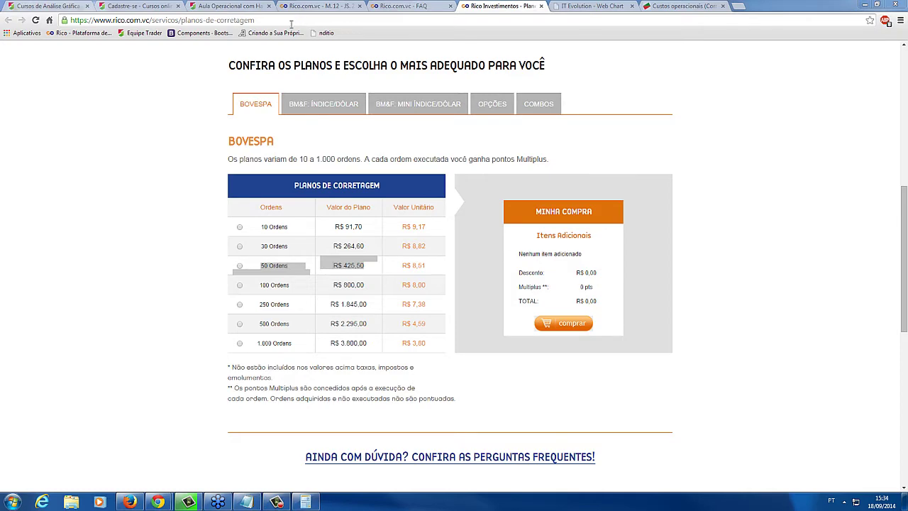
pyautogui.click(227, 6)
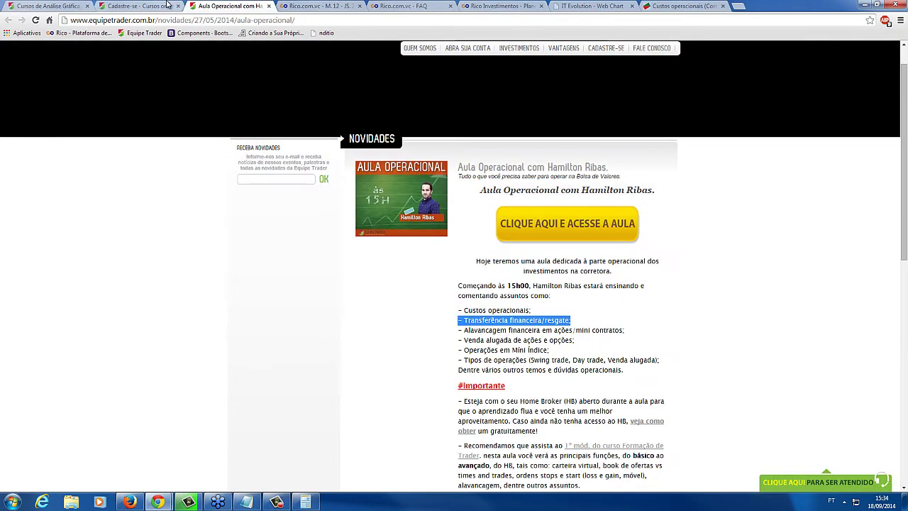
pyautogui.click(168, 5)
pyautogui.click(210, 5)
# Highlight the Operações em Mini Índice and Transferência financeira/resgate topics, then close the Rico plans tab
pyautogui.moveTo(553, 352); pyautogui.dragTo(464, 350)
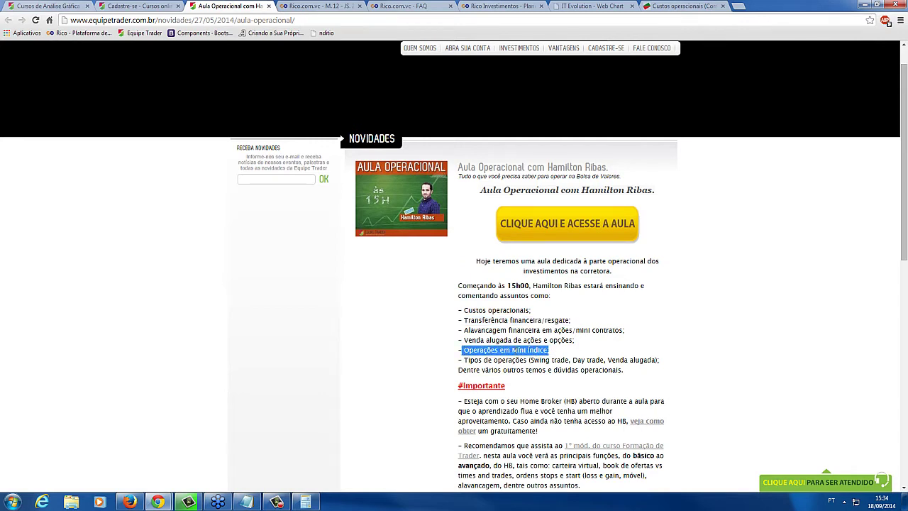
pyautogui.click(475, 353)
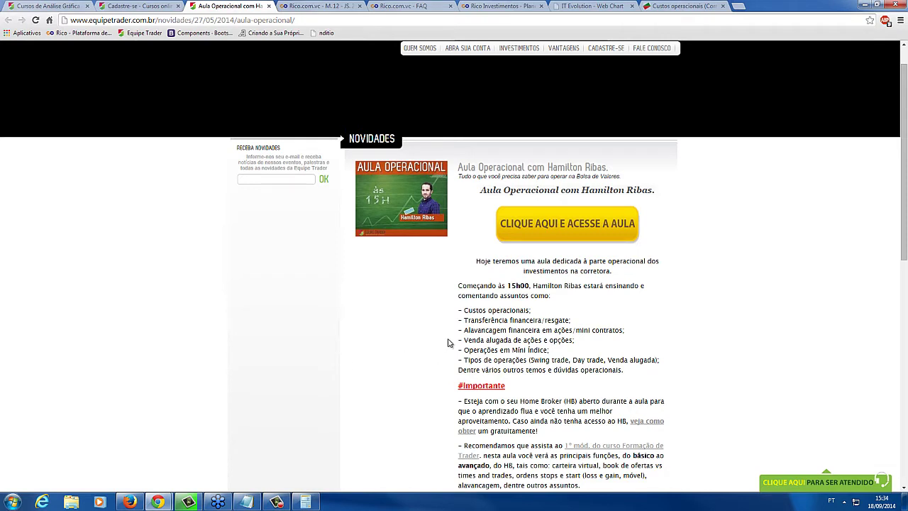
pyautogui.moveTo(570, 320); pyautogui.dragTo(355, 162)
pyautogui.click(503, 325)
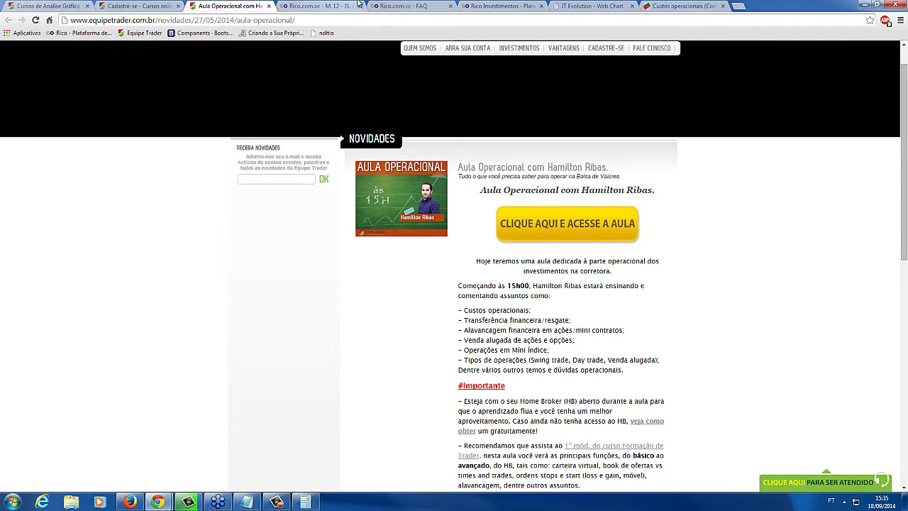
pyautogui.click(483, 5)
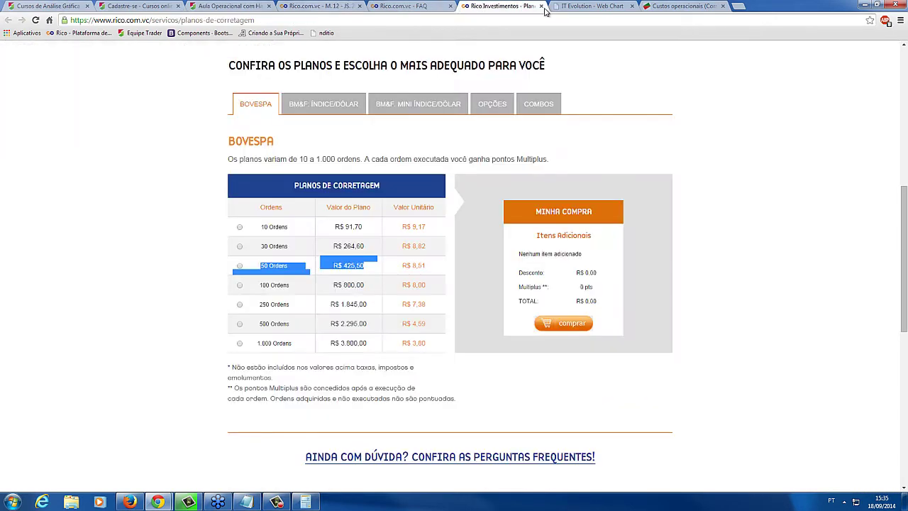
pyautogui.click(542, 6)
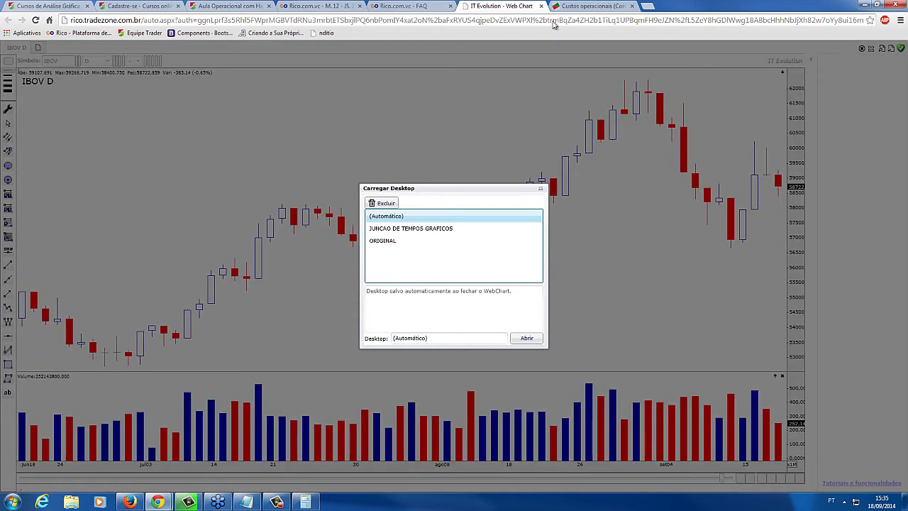
# From the Custos operacionais blog page, open the Transferência, resgate e ciclo de liquidação tutorial
pyautogui.click(598, 5)
pyautogui.moveTo(475, 86)
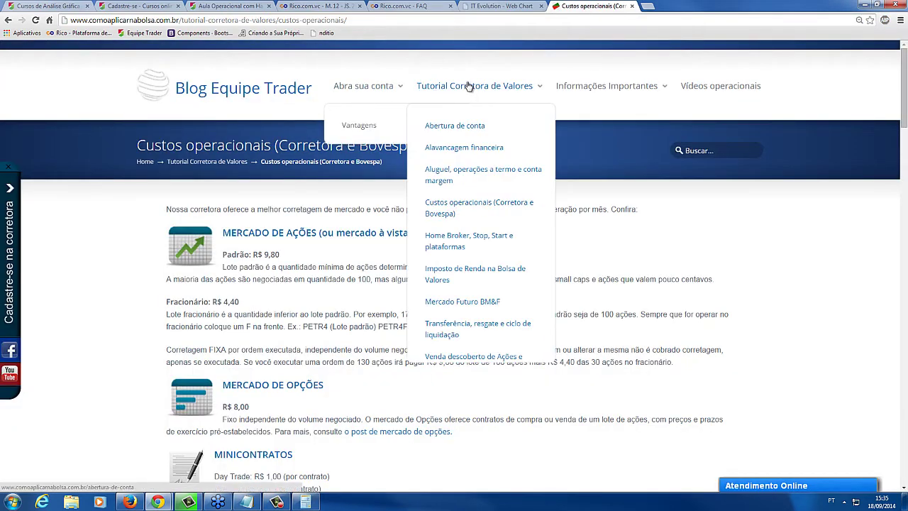
pyautogui.click(445, 338)
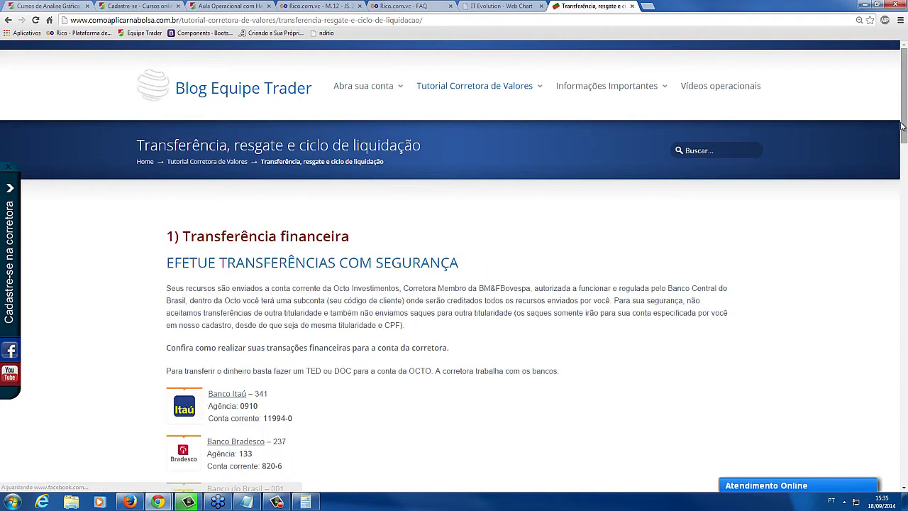
pyautogui.scroll(-3, 242, 262)
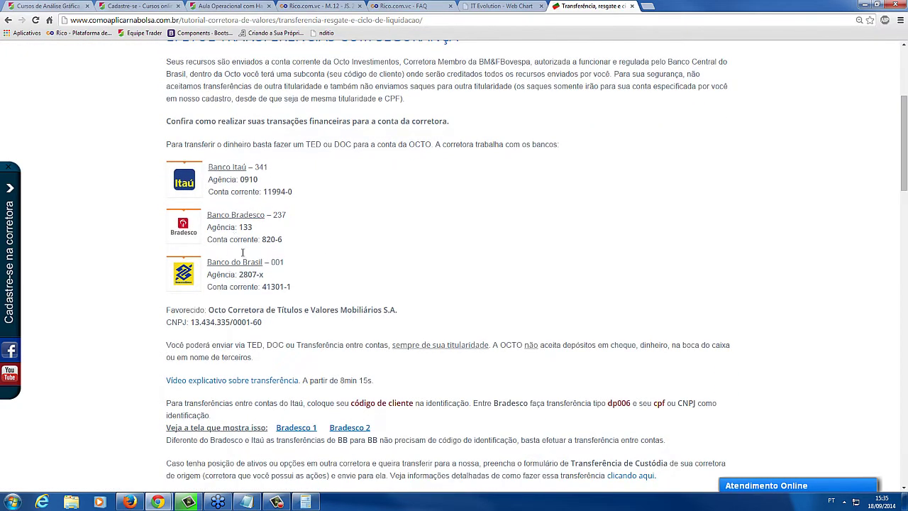
# Highlight the tutorial's three bank account entries and the TED, DOC transfer options
pyautogui.moveTo(291, 287); pyautogui.dragTo(176, 168)
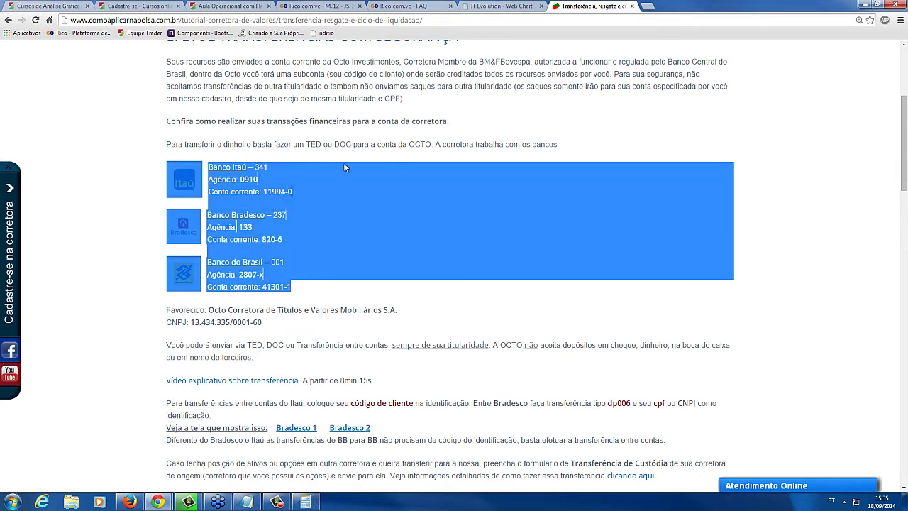
pyautogui.click(234, 176)
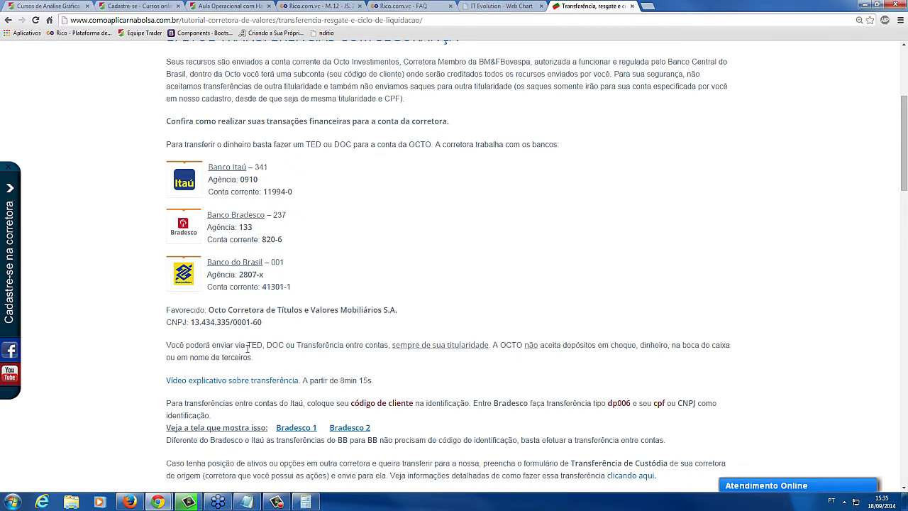
pyautogui.moveTo(285, 345); pyautogui.dragTo(249, 346)
pyautogui.click(250, 345)
# Highlight the words TED, entre contas and DOC, and the phrase 'sempre de sua titularidade'
pyautogui.moveTo(263, 345); pyautogui.dragTo(247, 345)
pyautogui.click(290, 345)
pyautogui.moveTo(263, 346); pyautogui.dragTo(246, 346)
pyautogui.moveTo(384, 346); pyautogui.dragTo(358, 345)
pyautogui.moveTo(283, 346); pyautogui.dragTo(266, 346)
pyautogui.click(269, 346)
pyautogui.doubleClick(283, 345)
pyautogui.click(285, 345)
pyautogui.moveTo(392, 346); pyautogui.dragTo(489, 343)
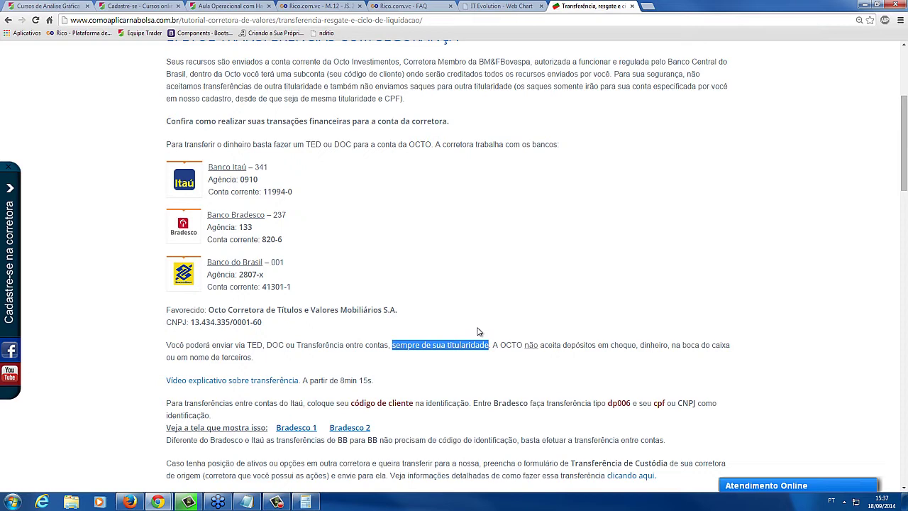
pyautogui.click(246, 502)
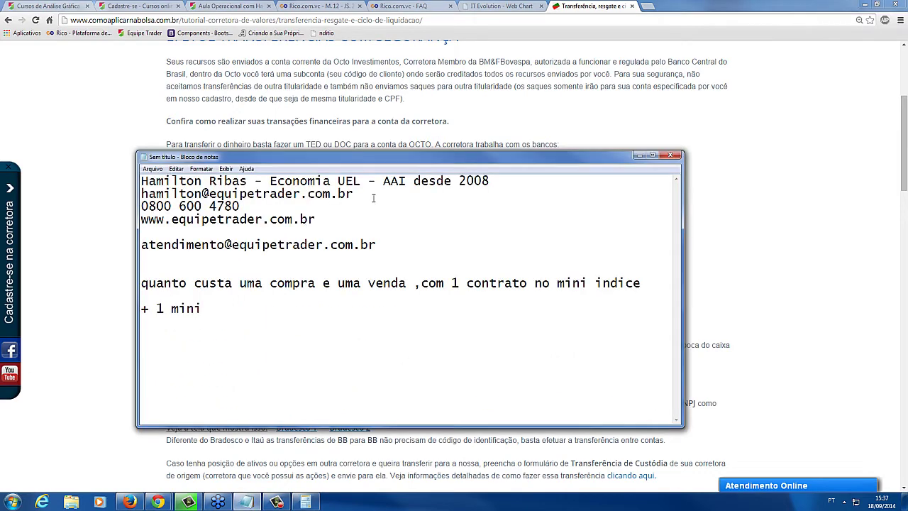
pyautogui.moveTo(373, 198); pyautogui.dragTo(120, 188)
pyautogui.click(121, 188)
pyautogui.press('Down')
pyautogui.hotkey('shift', 'End')
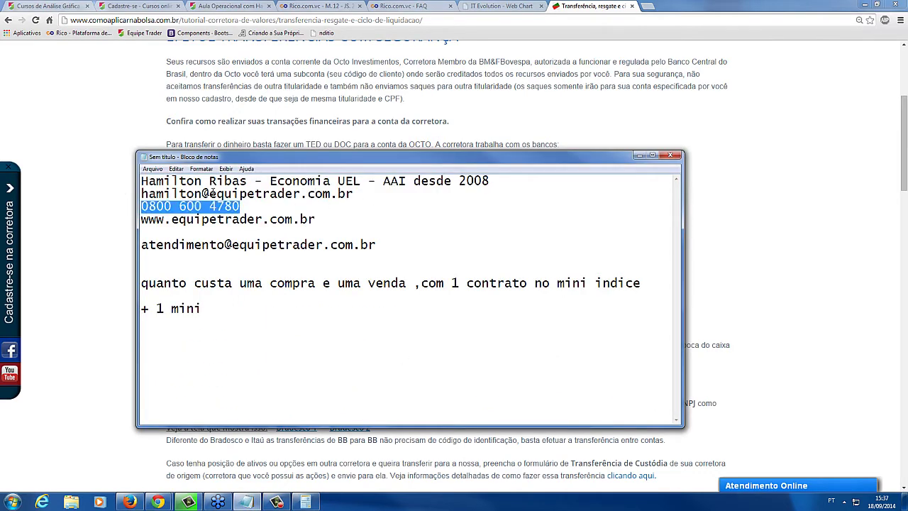
pyautogui.moveTo(354, 194); pyautogui.dragTo(143, 194)
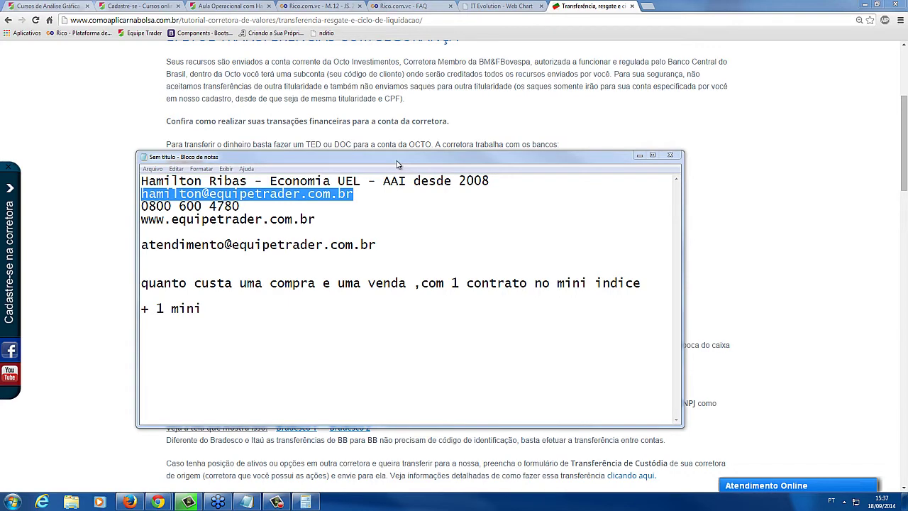
pyautogui.click(337, 193)
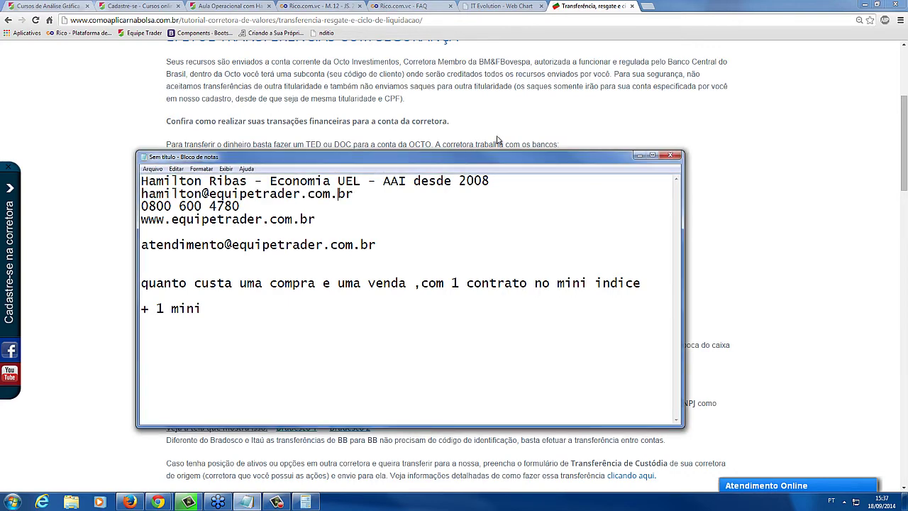
pyautogui.click(498, 140)
pyautogui.click(519, 351)
pyautogui.moveTo(511, 346); pyautogui.dragTo(682, 345)
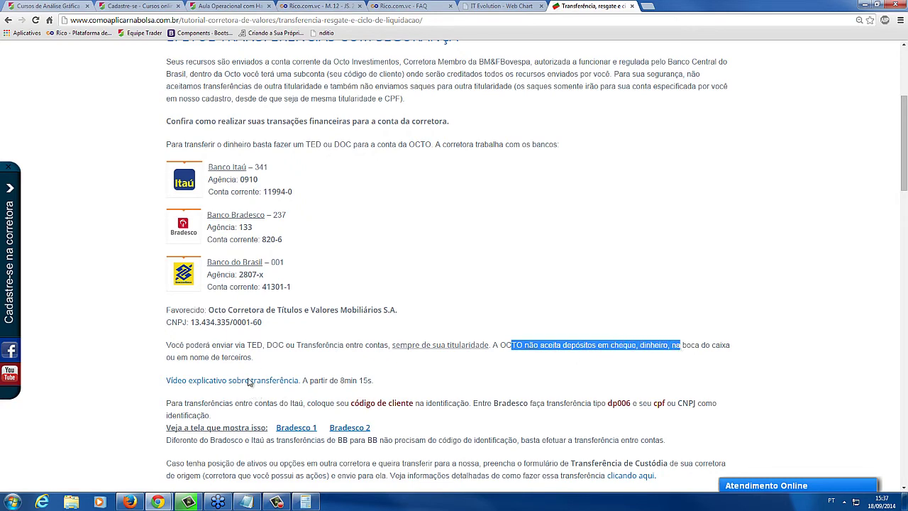
# Highlight 'TED, DOC ou Transferência entre contas' in the tutorial, then go to the Rico home broker tab
pyautogui.moveTo(263, 381); pyautogui.dragTo(268, 365)
pyautogui.click(293, 364)
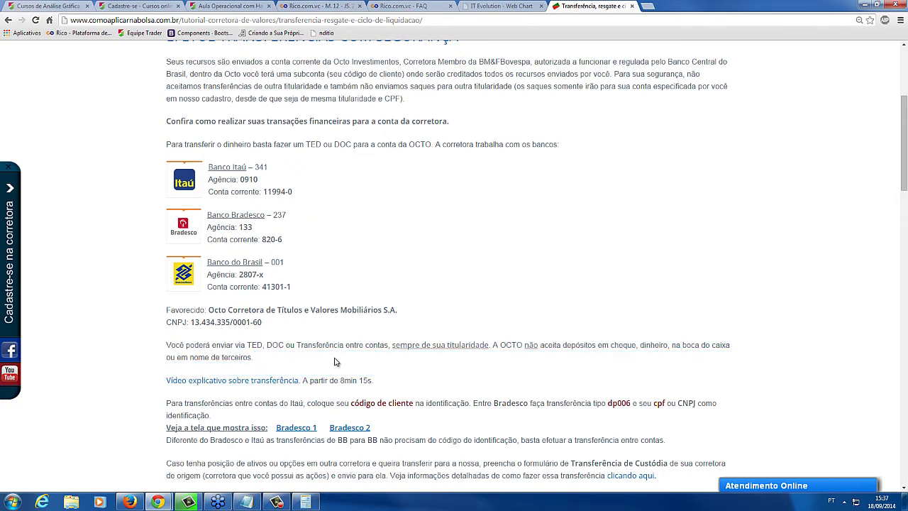
pyautogui.scroll(-1, 337, 362)
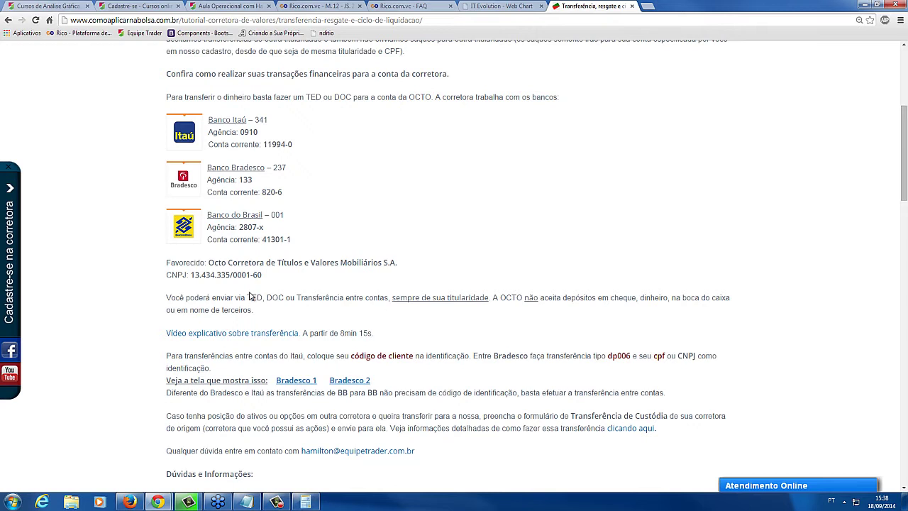
pyautogui.moveTo(250, 297); pyautogui.dragTo(357, 298)
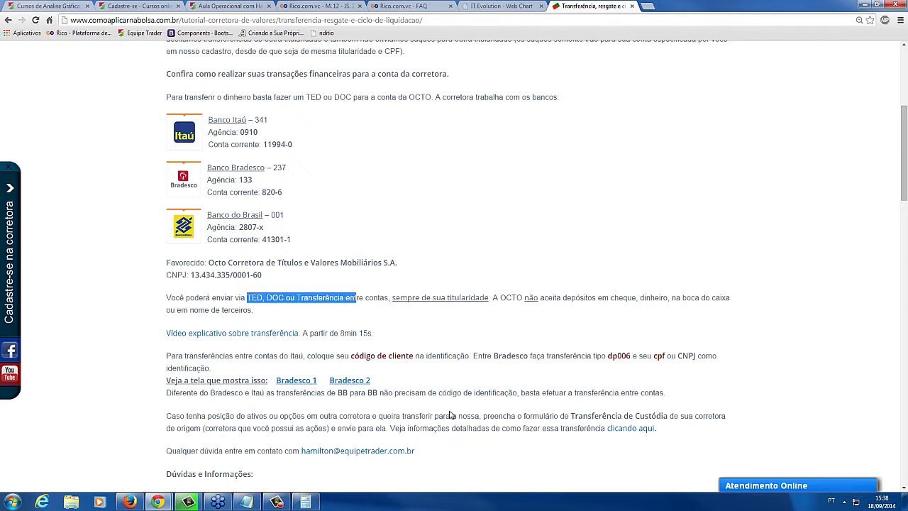
pyautogui.scroll(-1, 449, 413)
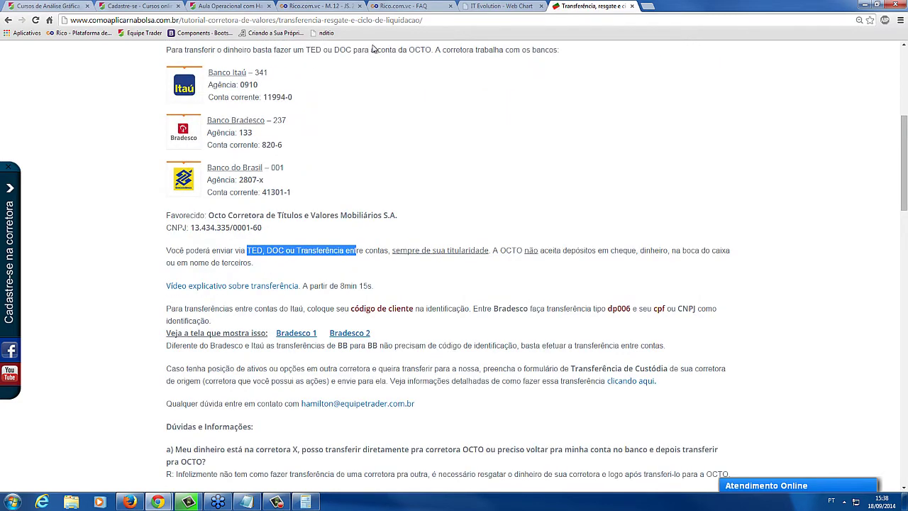
pyautogui.click(332, 6)
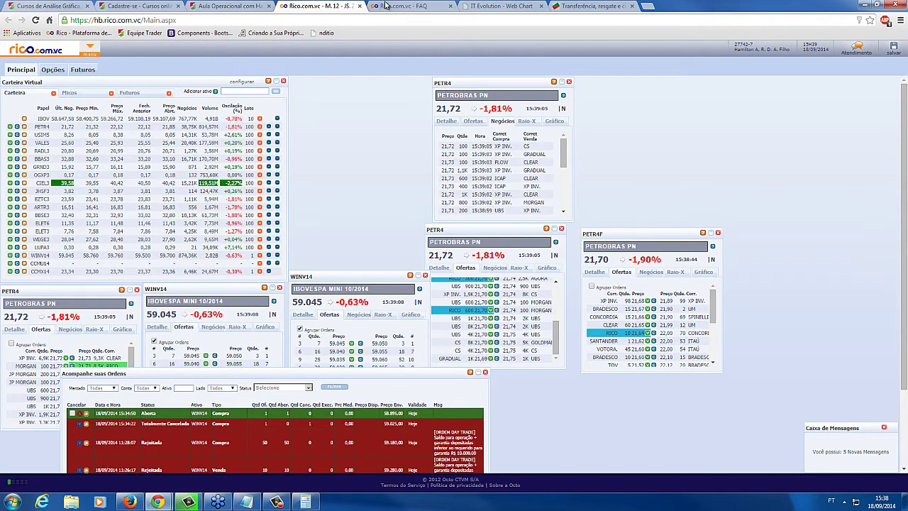
# Detach the Rico FAQ tab, close the small separate Rico window, and dock the Rico site back as a tab
pyautogui.click(401, 6)
pyautogui.scroll(1, 478, 88)
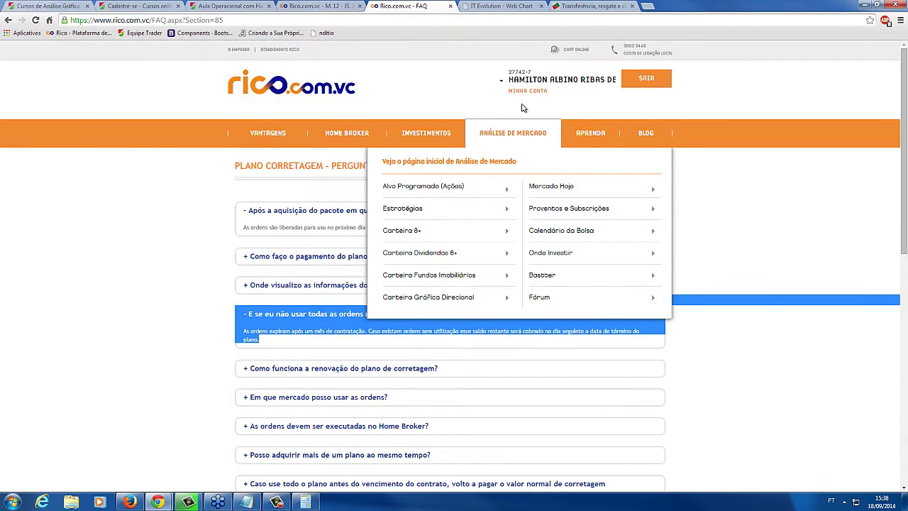
pyautogui.moveTo(401, 6); pyautogui.dragTo(7, 89)
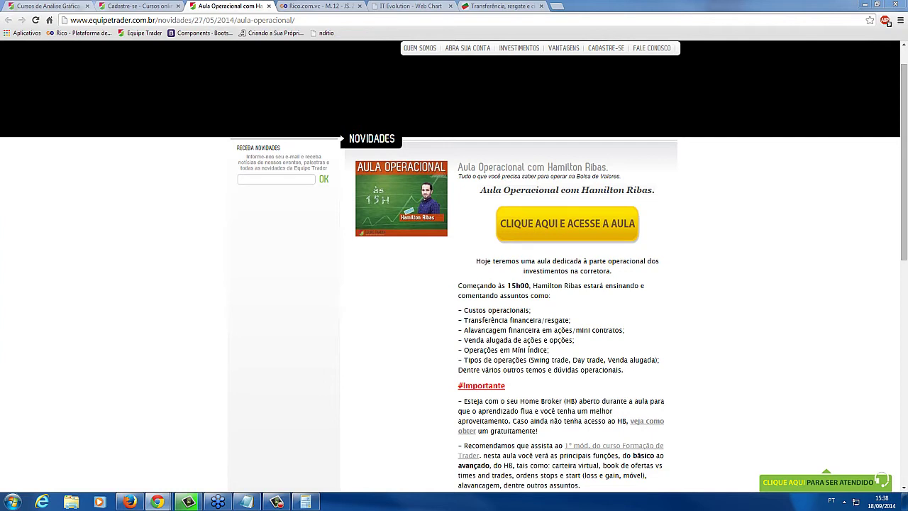
pyautogui.hotkey('alt', 'Tab')
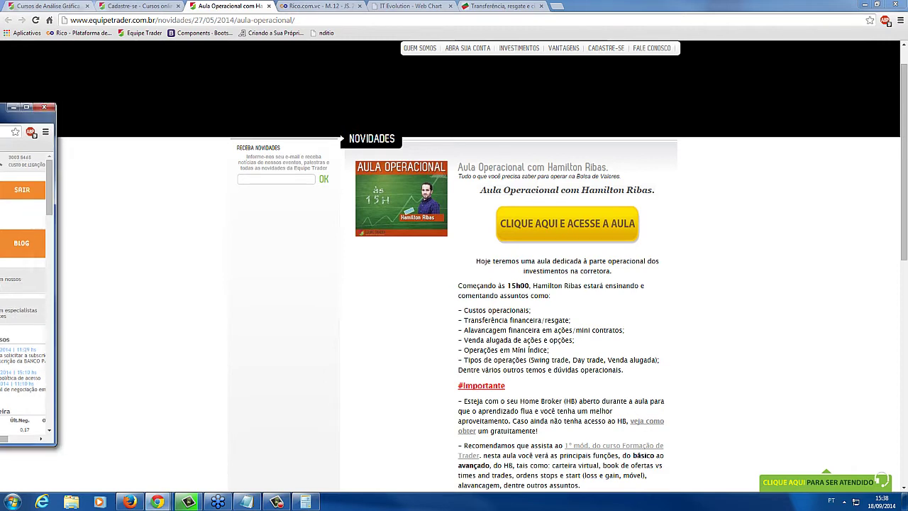
pyautogui.click(44, 106)
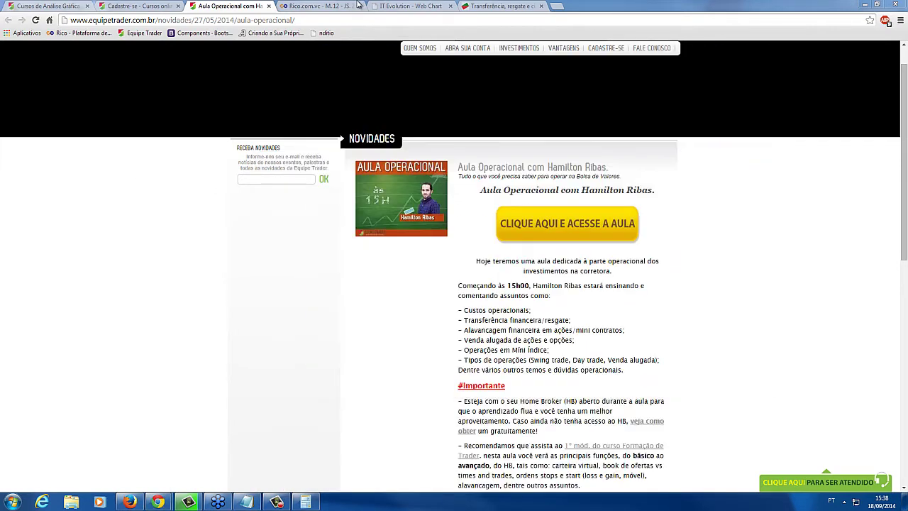
pyautogui.moveTo(349, 5); pyautogui.dragTo(352, 7)
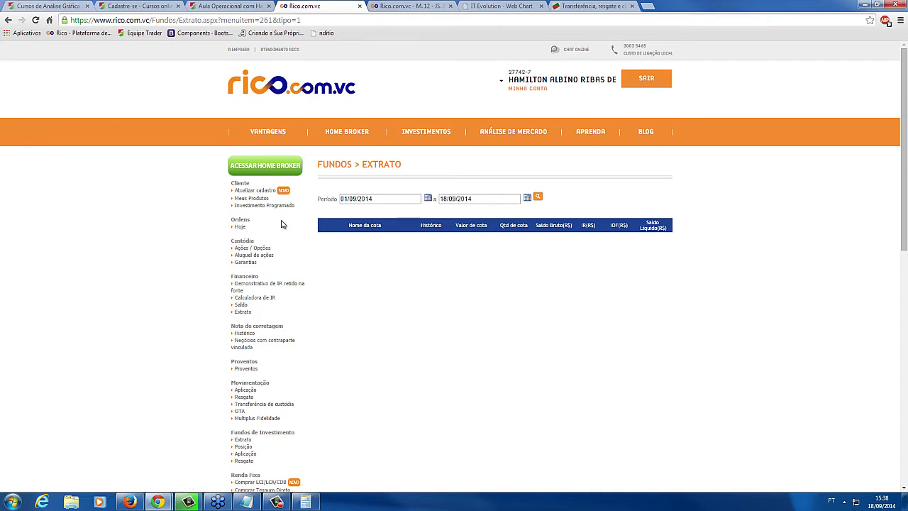
# Check the Home Broker main menu, then open Movimentação > Resgate in the Rico account area
pyautogui.click(395, 9)
pyautogui.click(96, 49)
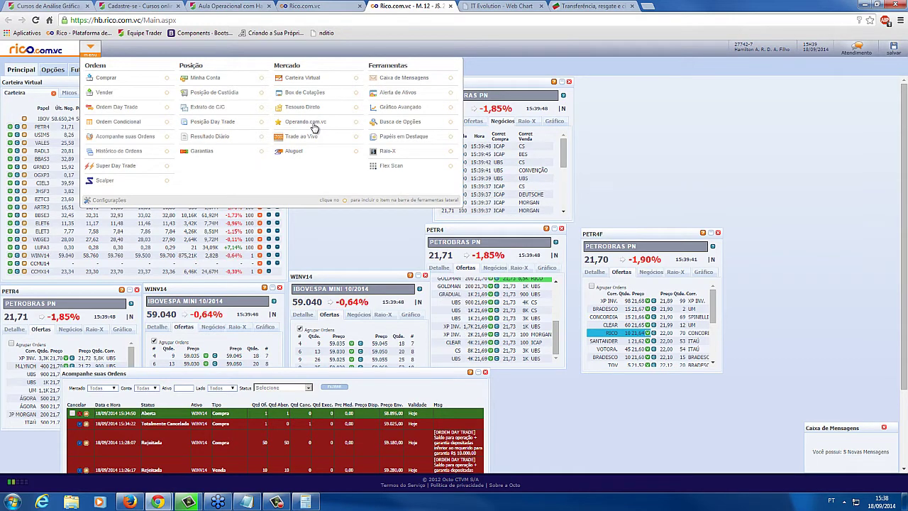
pyautogui.click(326, 6)
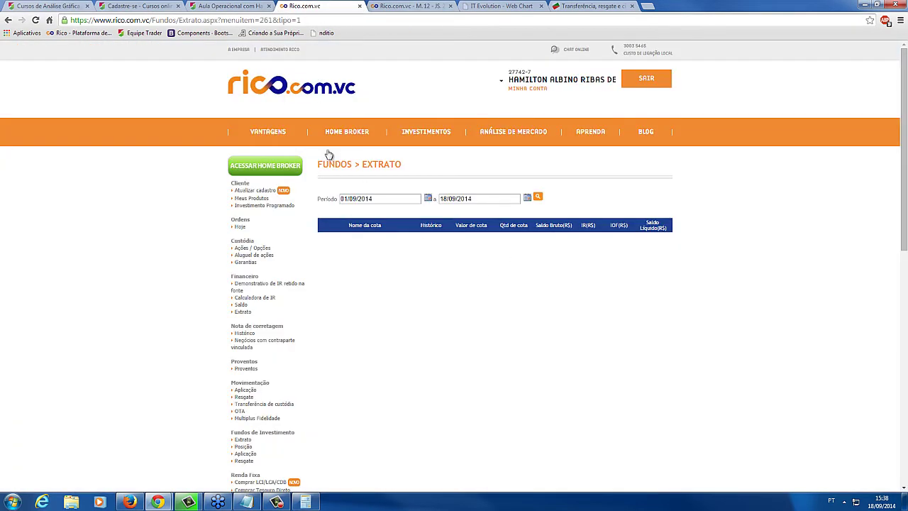
pyautogui.moveTo(300, 122)
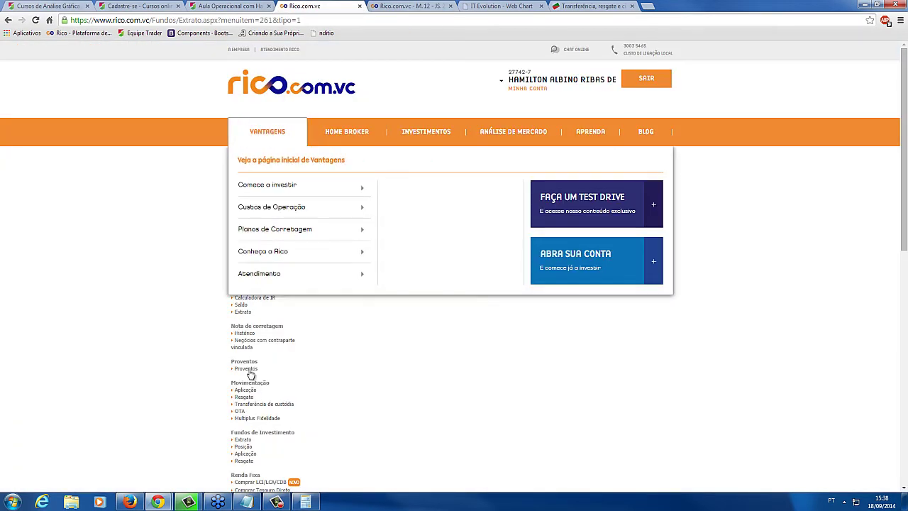
pyautogui.scroll(-1, 397, 369)
pyautogui.scroll(-2, 260, 279)
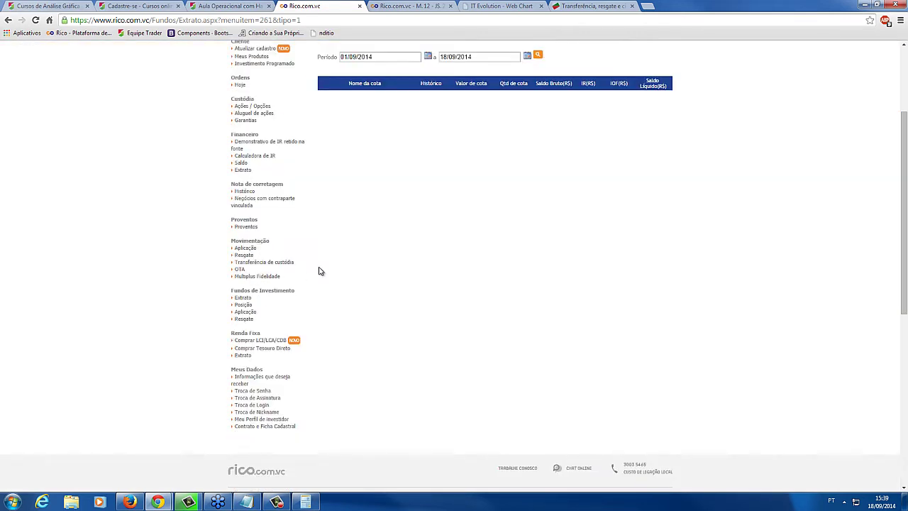
pyautogui.moveTo(256, 241); pyautogui.dragTo(235, 242)
pyautogui.click(244, 257)
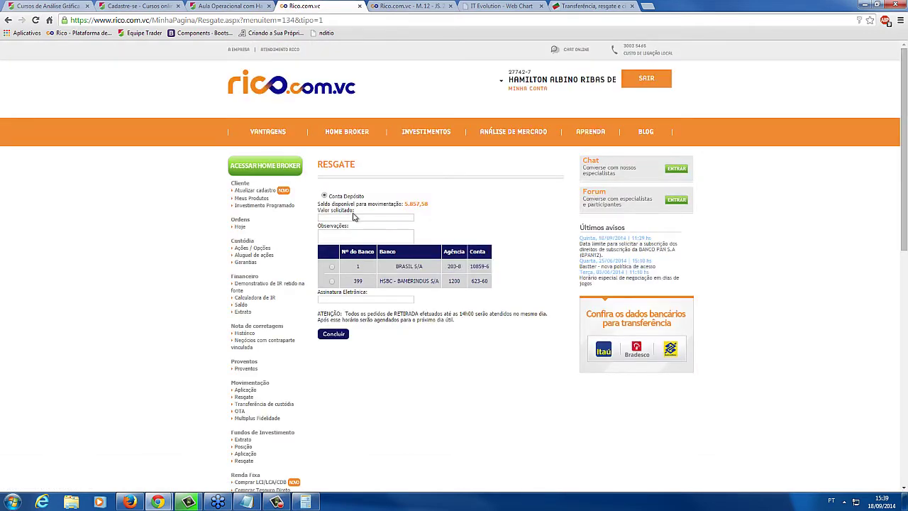
# Enter 2.000 as the withdrawal amount and choose the HSBC - BAMERINDUS S/A account as destination
pyautogui.click(357, 218)
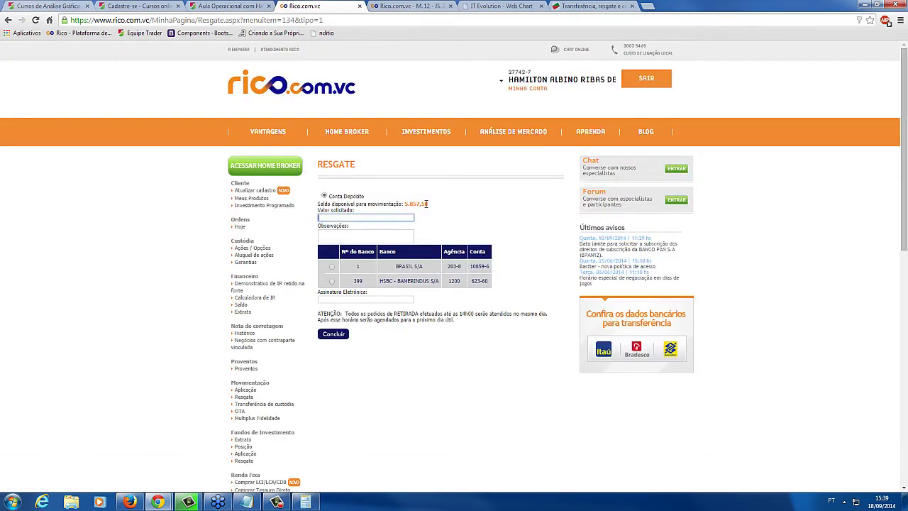
pyautogui.write('2.000')
pyautogui.click(364, 233)
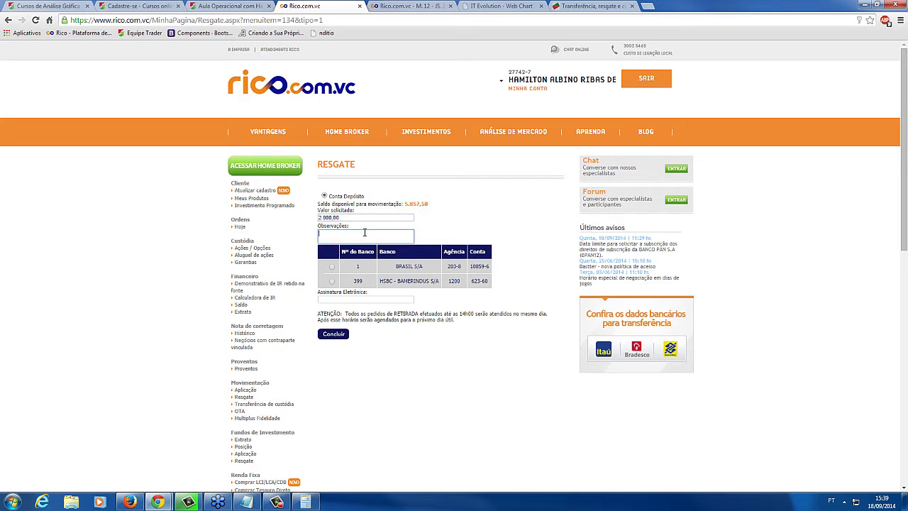
pyautogui.click(332, 282)
pyautogui.click(379, 301)
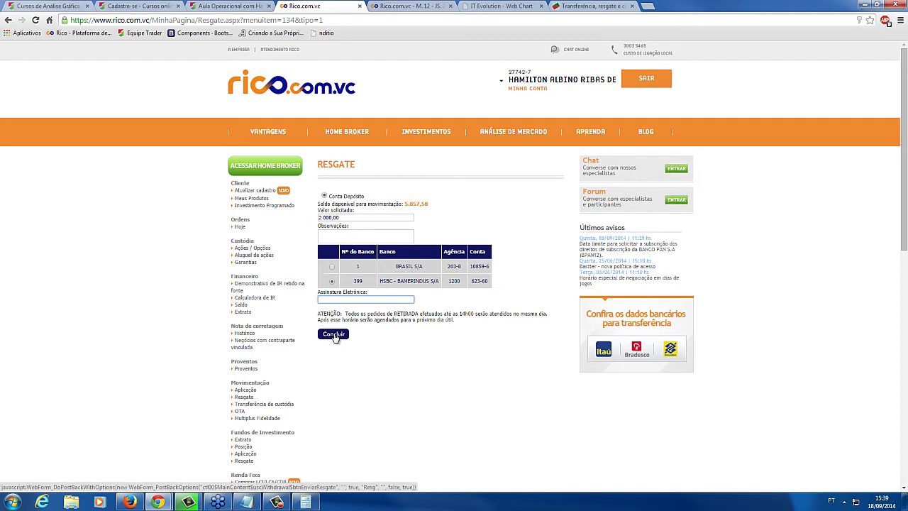
# Highlight the 14h00 withdrawal cutoff notice, recheck the amount, and bring back the Aula Operacional lesson page
pyautogui.moveTo(475, 316); pyautogui.dragTo(462, 318)
pyautogui.click(459, 325)
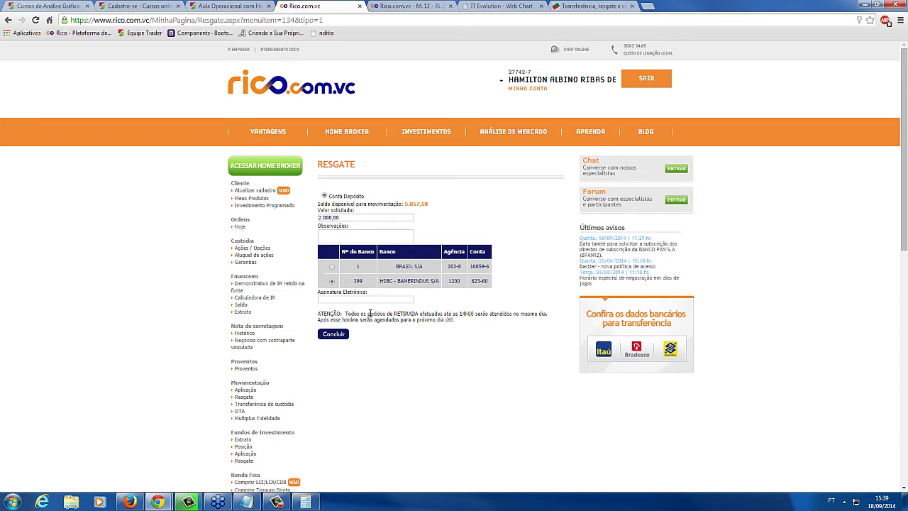
pyautogui.moveTo(489, 322); pyautogui.dragTo(468, 326)
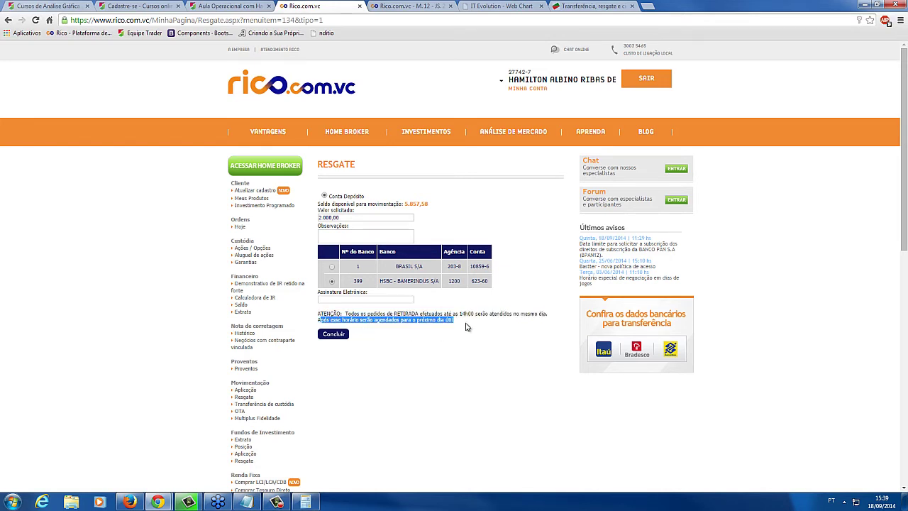
pyautogui.click(469, 327)
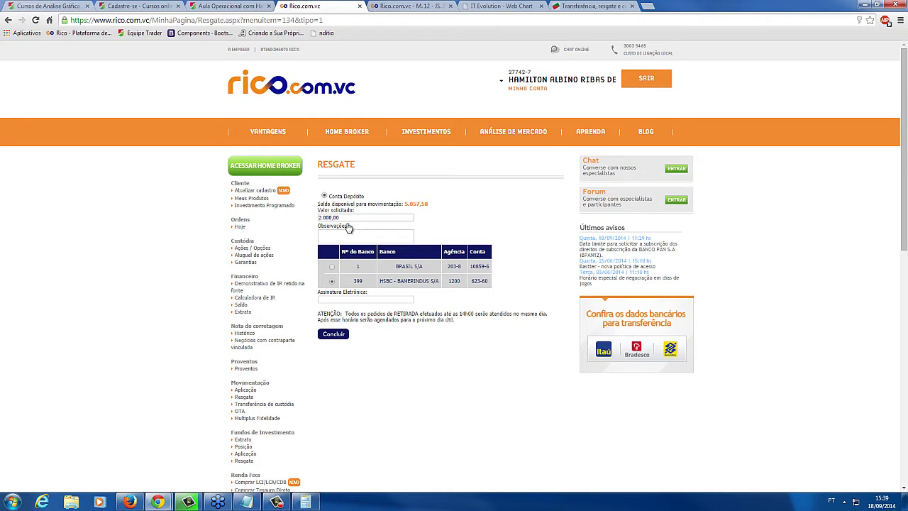
pyautogui.click(347, 218)
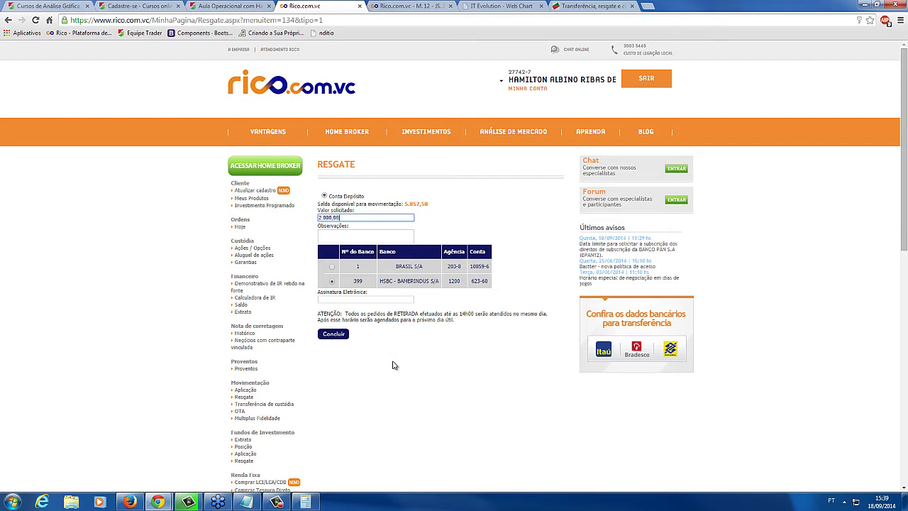
pyautogui.scroll(-2, 395, 366)
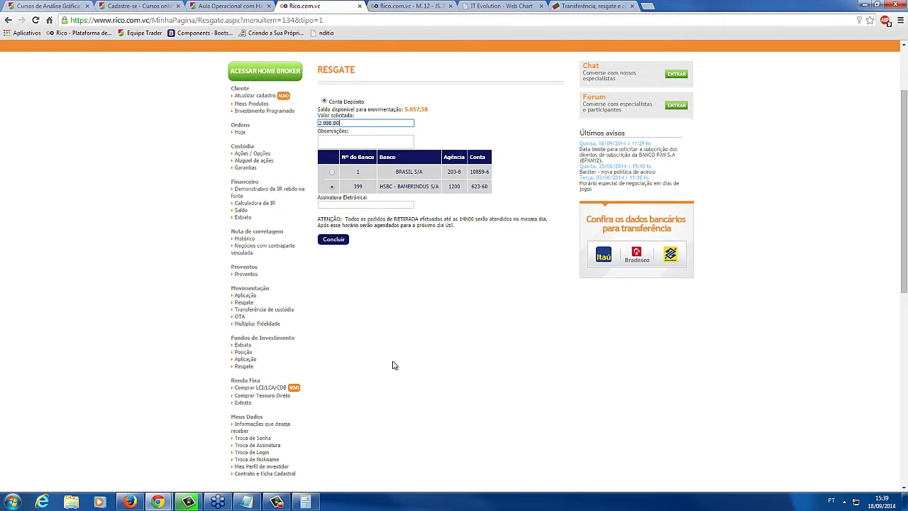
pyautogui.click(338, 100)
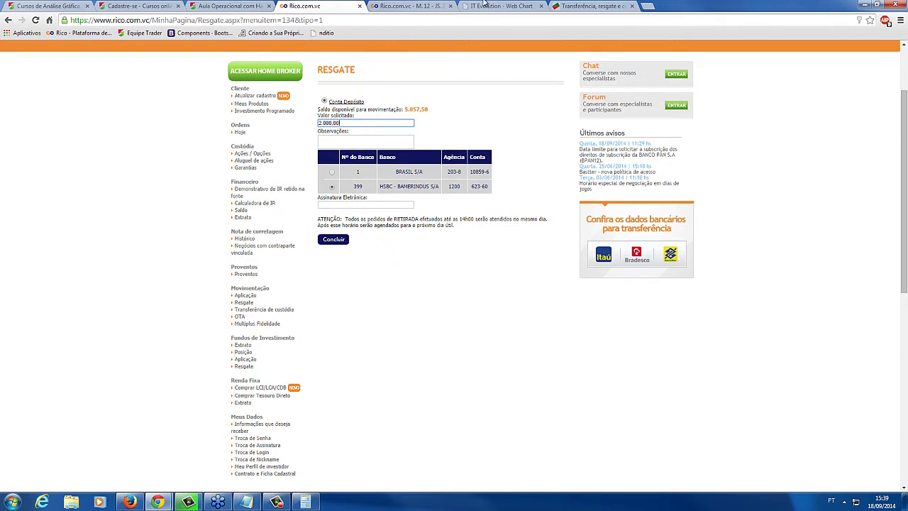
pyautogui.click(193, 5)
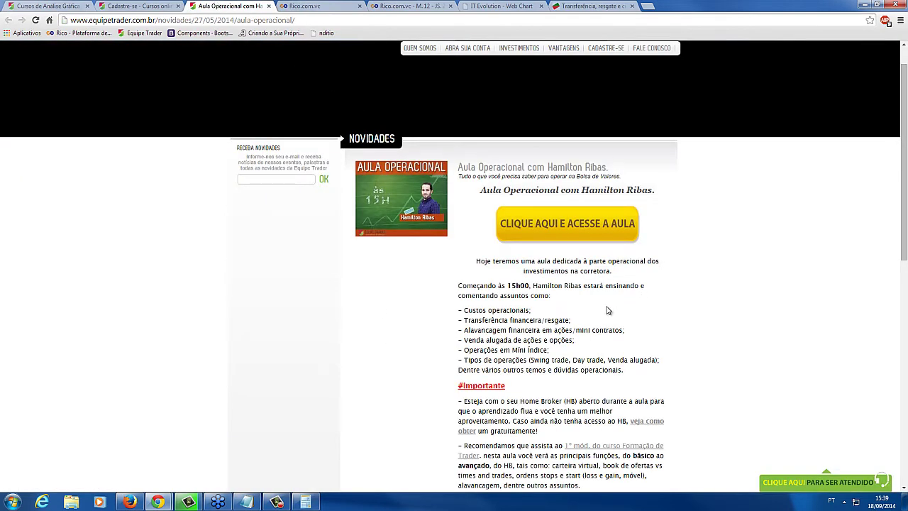
pyautogui.moveTo(578, 325); pyautogui.dragTo(454, 305)
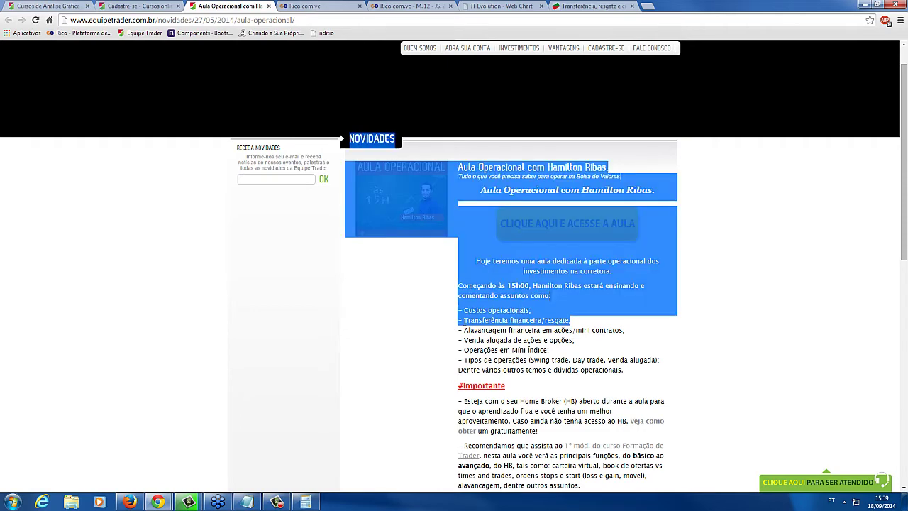
pyautogui.click(457, 303)
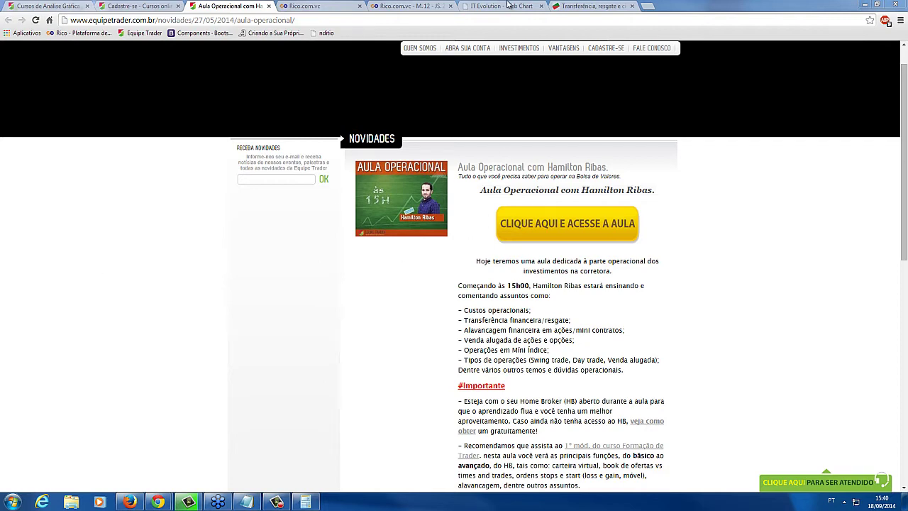
pyautogui.click(589, 5)
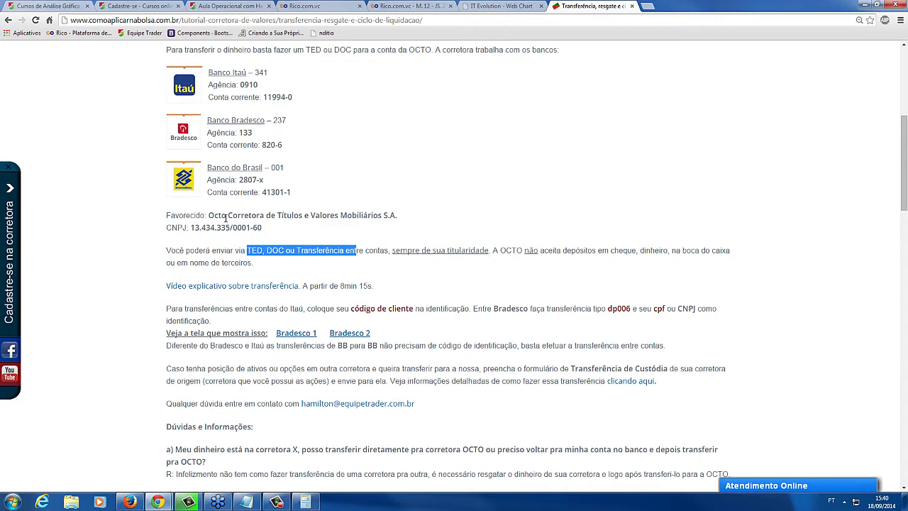
pyautogui.moveTo(211, 215); pyautogui.dragTo(246, 228)
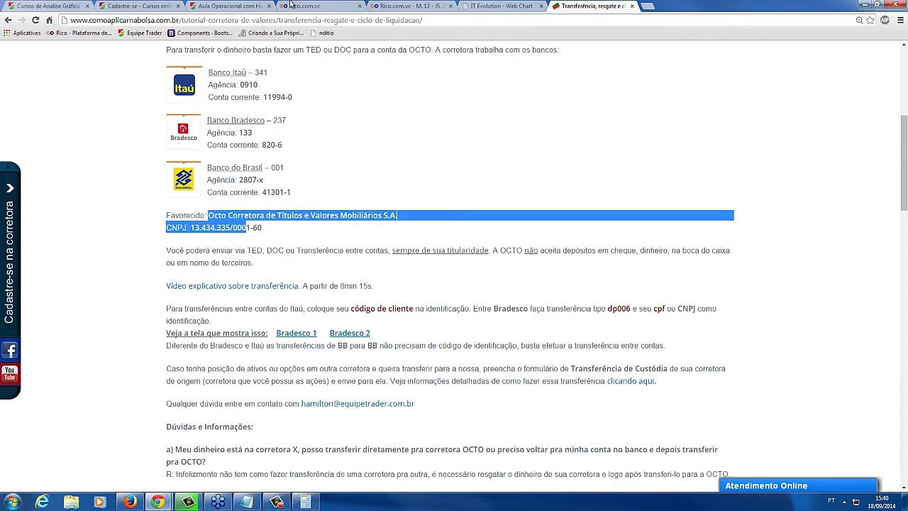
pyautogui.click(291, 6)
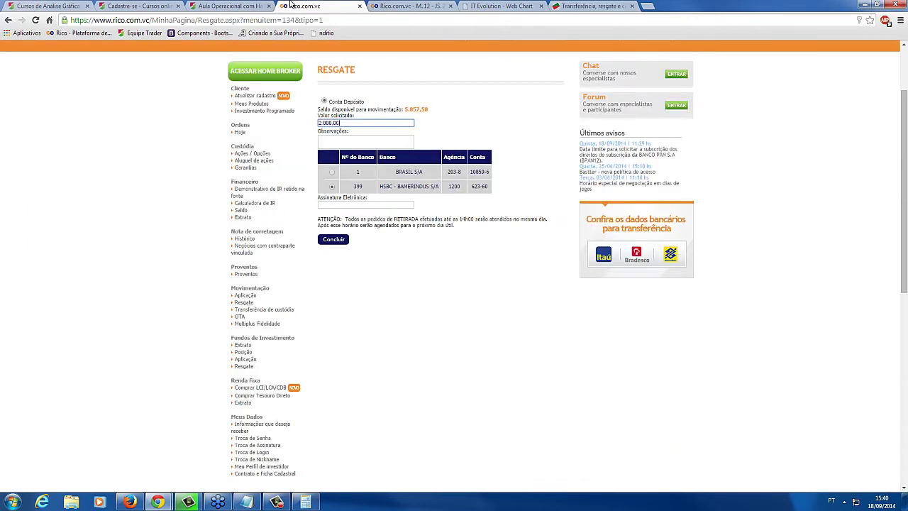
pyautogui.click(658, 229)
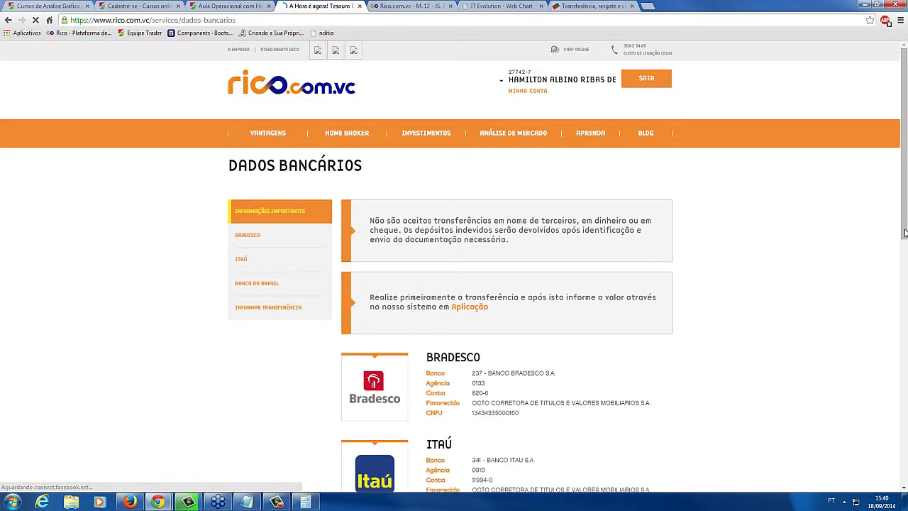
# Highlight the Banco do Brasil, Itaú and Bradesco account details on the Dados Bancários page
pyautogui.moveTo(905, 201); pyautogui.dragTo(905, 301)
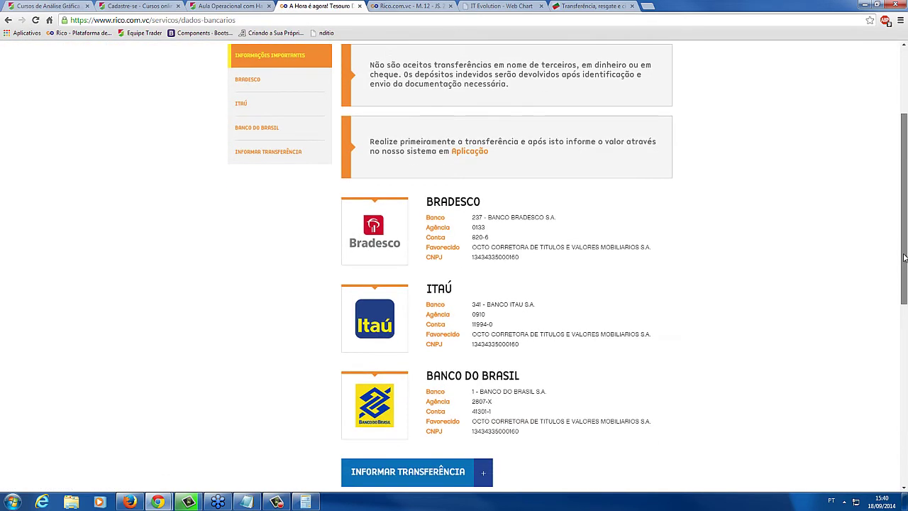
pyautogui.moveTo(521, 433); pyautogui.dragTo(428, 389)
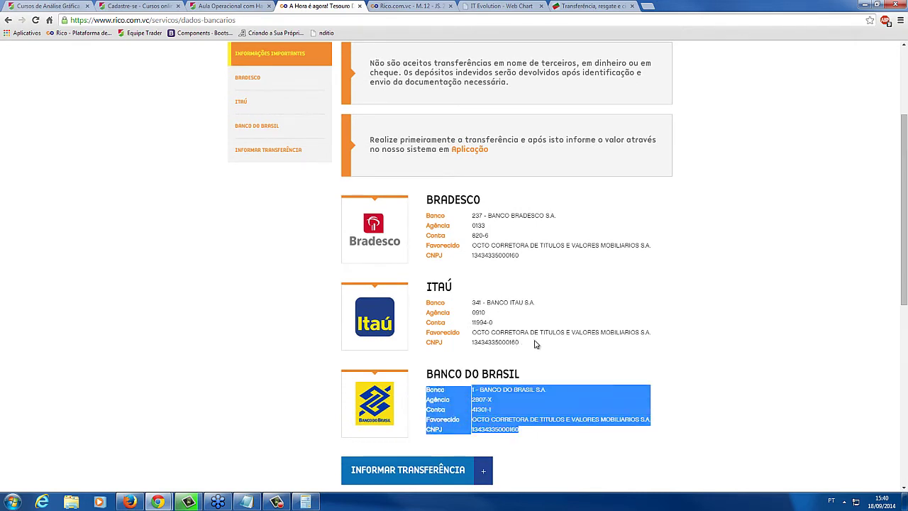
pyautogui.moveTo(520, 344); pyautogui.dragTo(425, 323)
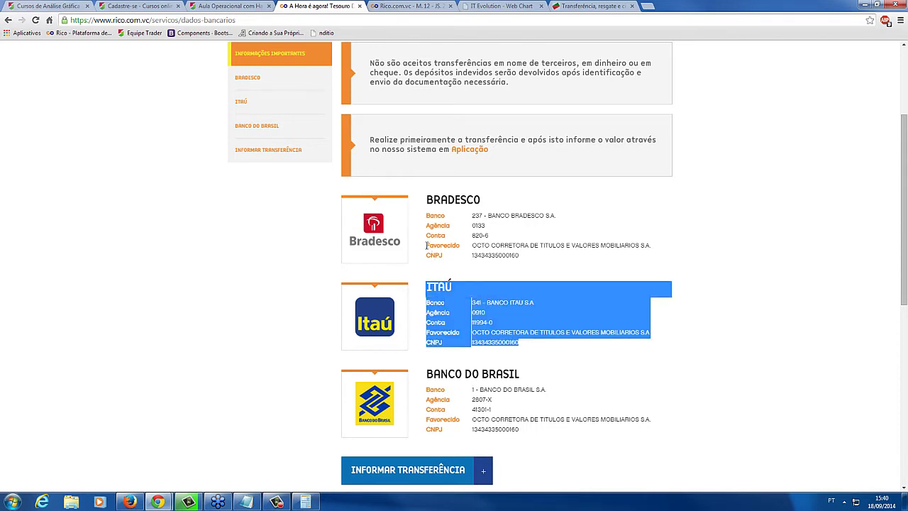
pyautogui.moveTo(427, 247); pyautogui.dragTo(535, 258)
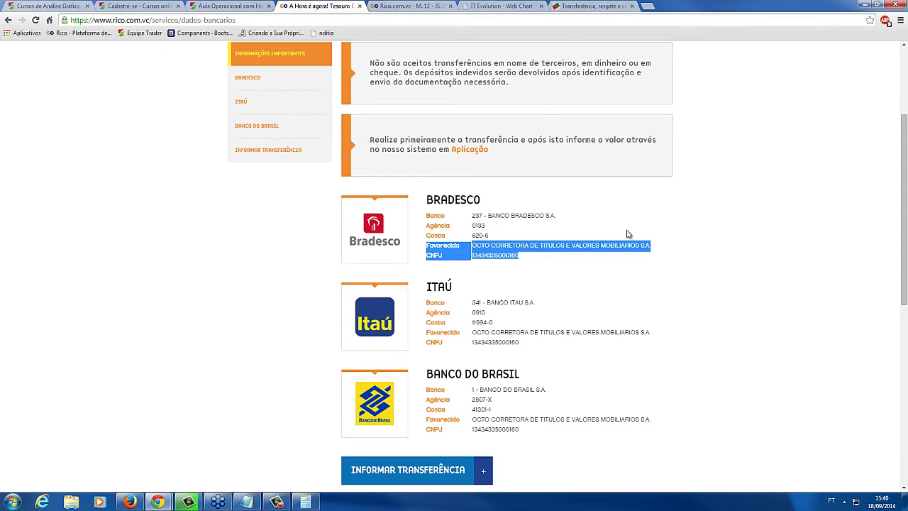
pyautogui.moveTo(905, 293)
pyautogui.mouseDown()
pyautogui.moveTo(905, 398)
pyautogui.moveTo(906, 285)
pyautogui.mouseUp()
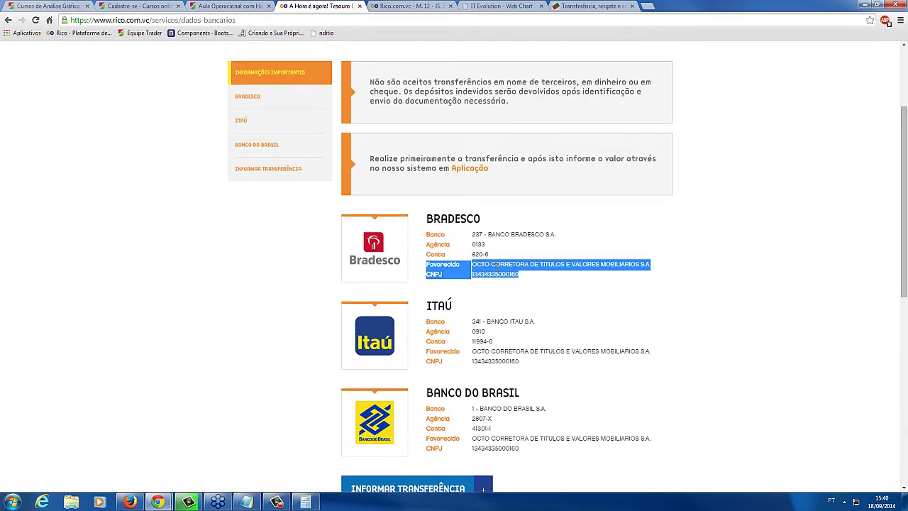
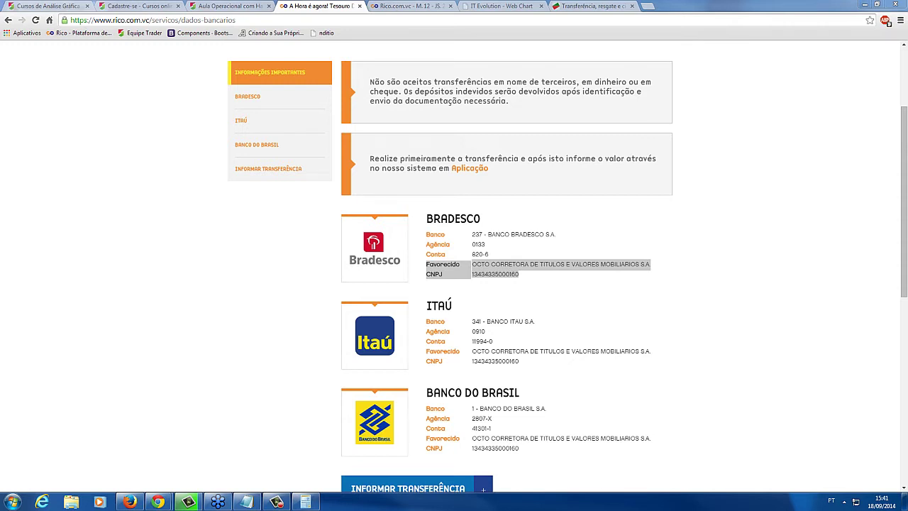
# Replace the Notepad question with one about TED transfer costs, then return to the bank details page
pyautogui.click(247, 501)
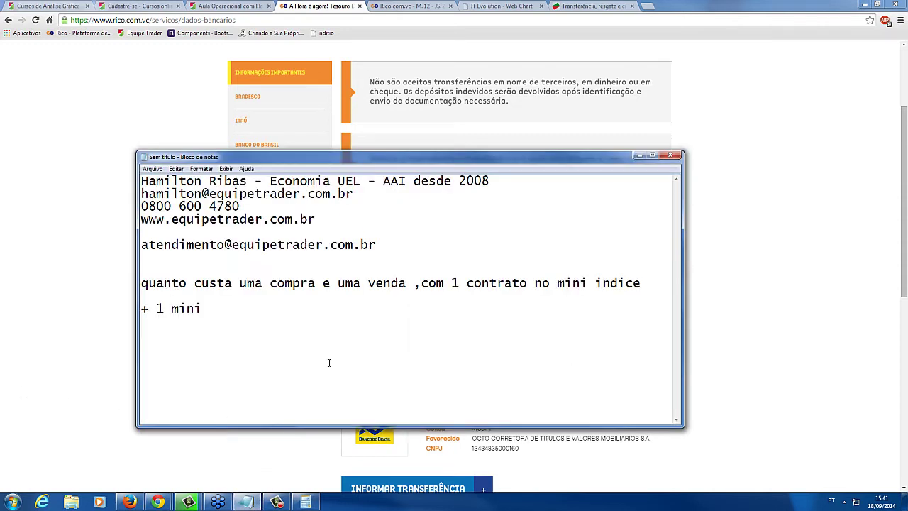
pyautogui.moveTo(329, 363); pyautogui.dragTo(119, 287)
pyautogui.write('nem se for de banco diferente dos da corretora o custo da ted é da corretora?')
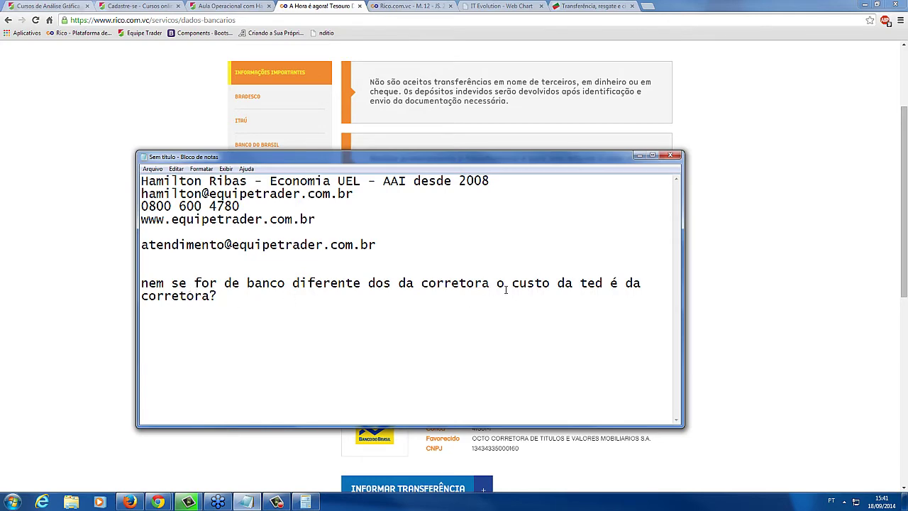
pyautogui.click(817, 305)
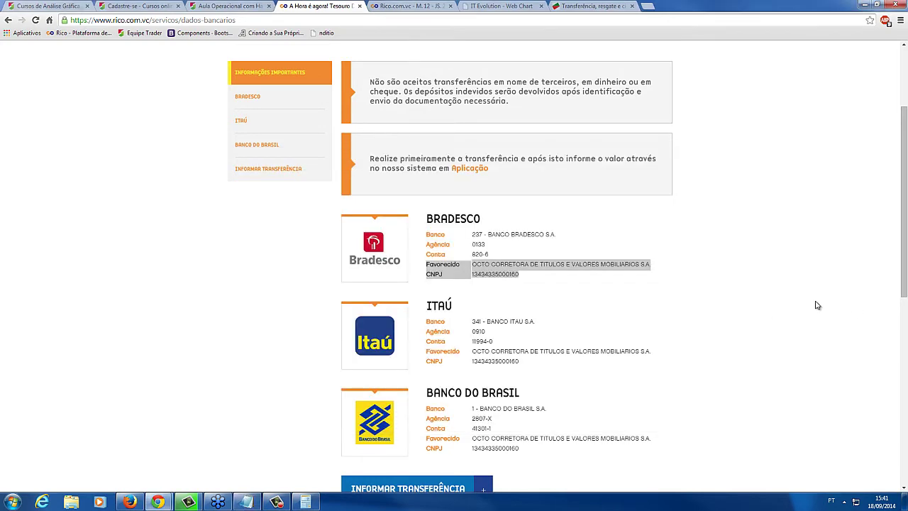
pyautogui.scroll(3, 817, 304)
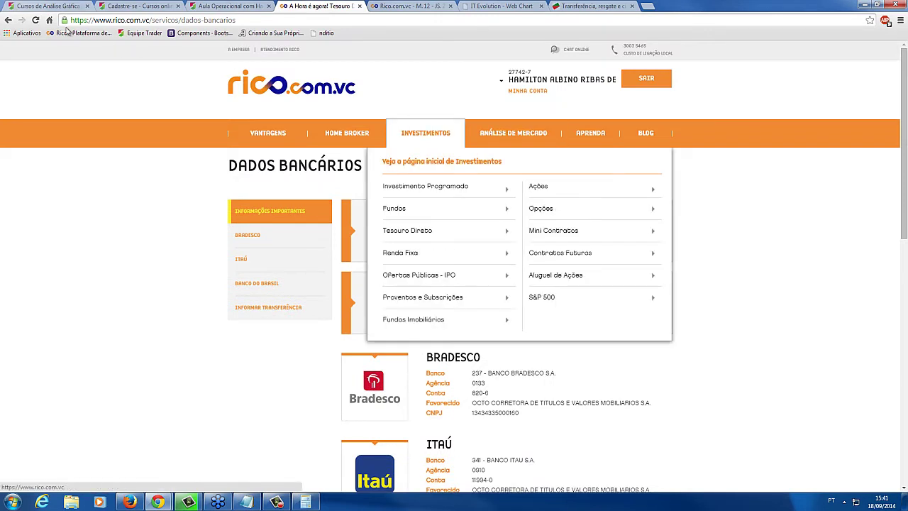
# Go back to the Resgate page and pick the HSBC - Bamerindus account as destination
pyautogui.click(8, 21)
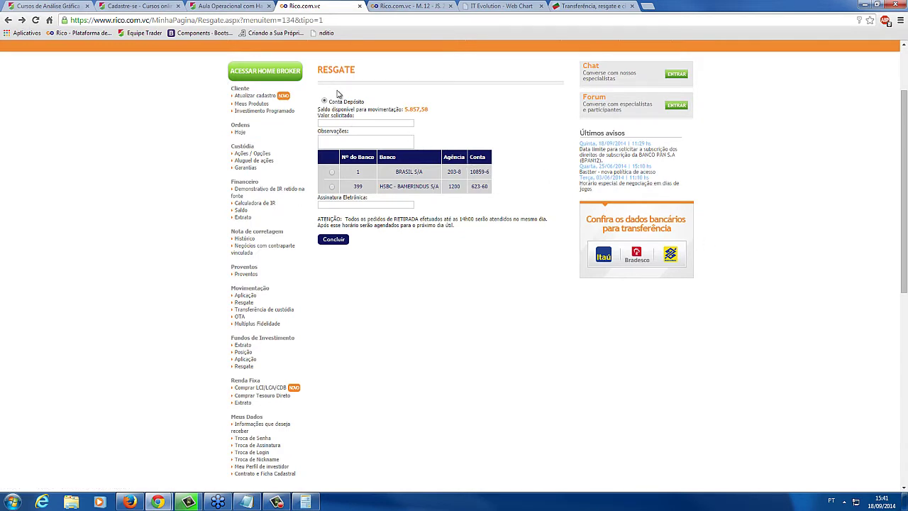
pyautogui.click(331, 187)
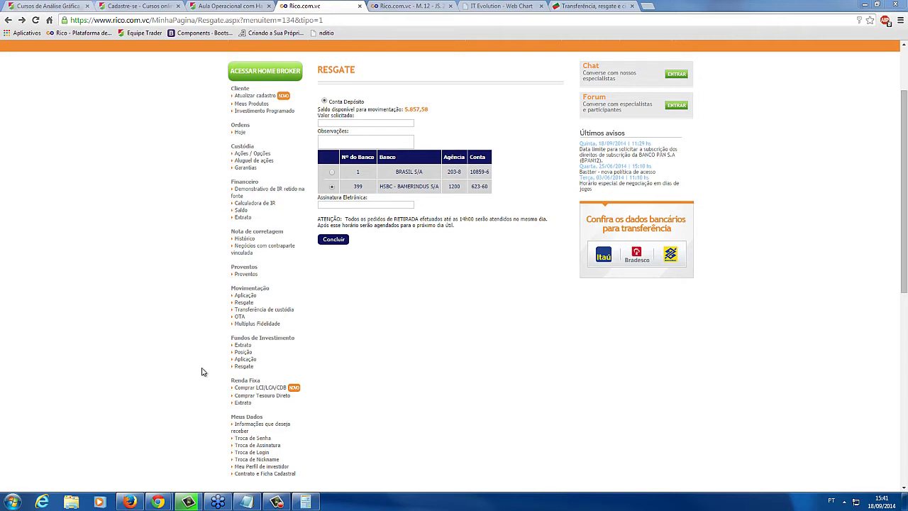
# Overwrite the note's last question with "Mas a Octo administra a Rico. Não?"
pyautogui.hotkey('alt', 'Tab')
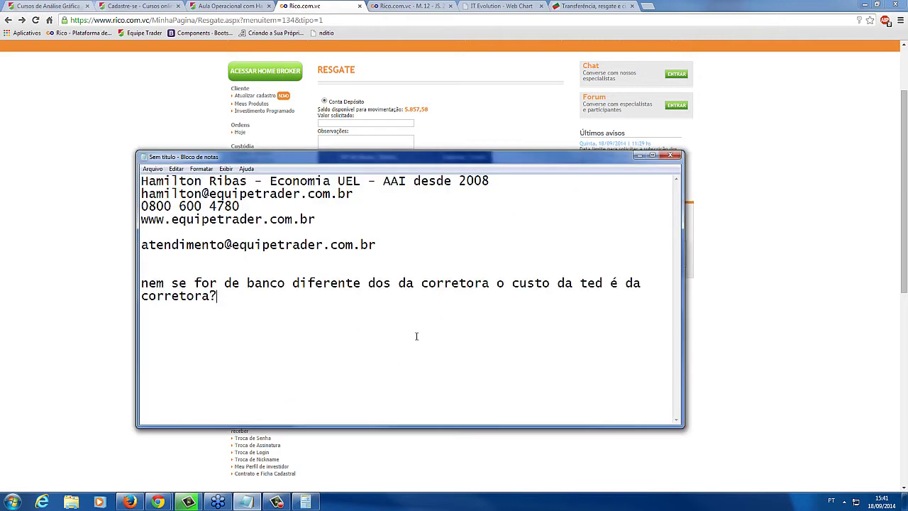
pyautogui.moveTo(218, 298); pyautogui.dragTo(127, 290)
pyautogui.write('Mais a Octo administra a Rico. Não?')
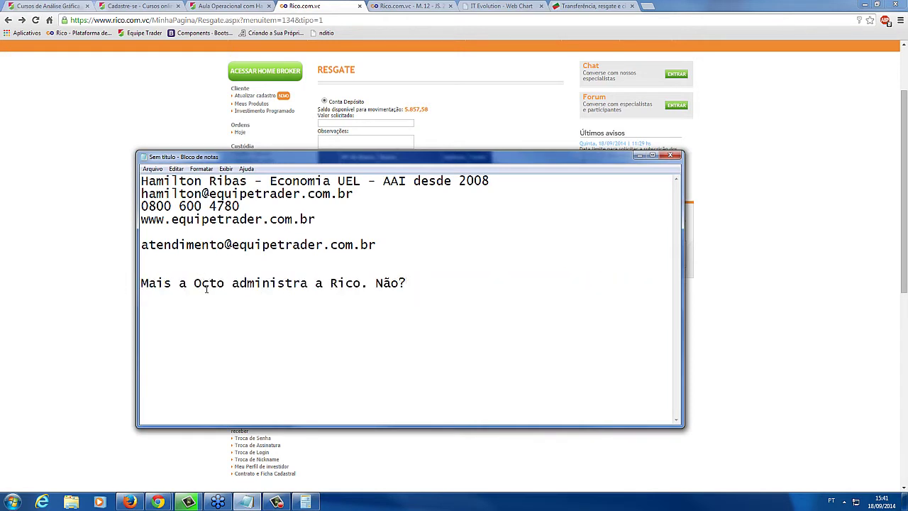
pyautogui.press('BackSpace')
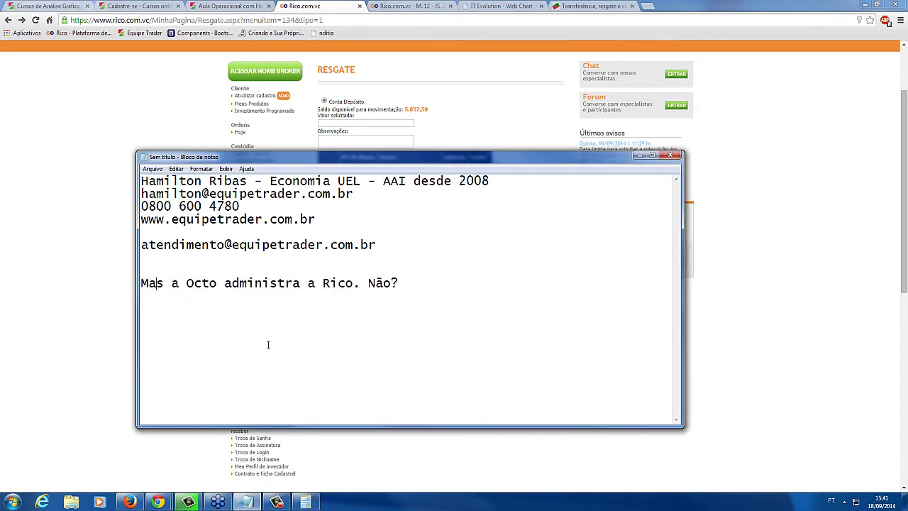
# Highlight the words Octo and Rico in the question while explaining it
pyautogui.moveTo(357, 284); pyautogui.dragTo(398, 284)
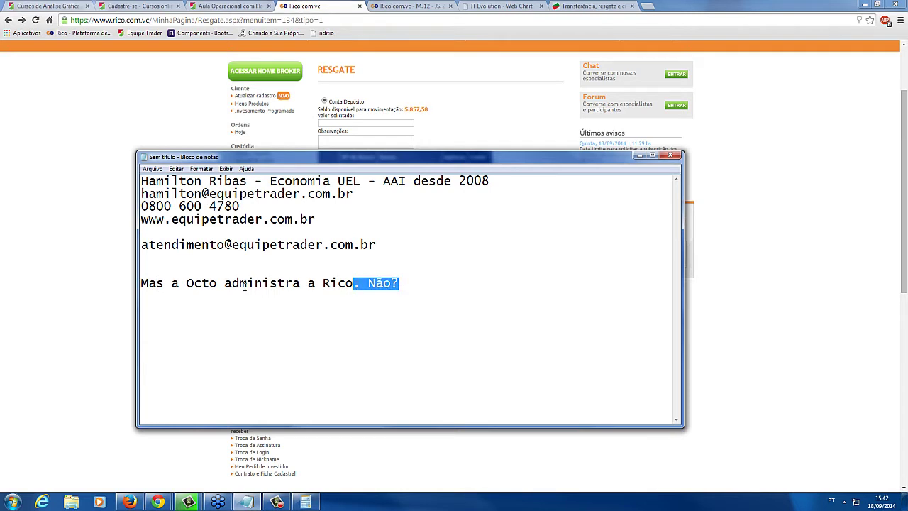
pyautogui.click(241, 284)
pyautogui.click(220, 283)
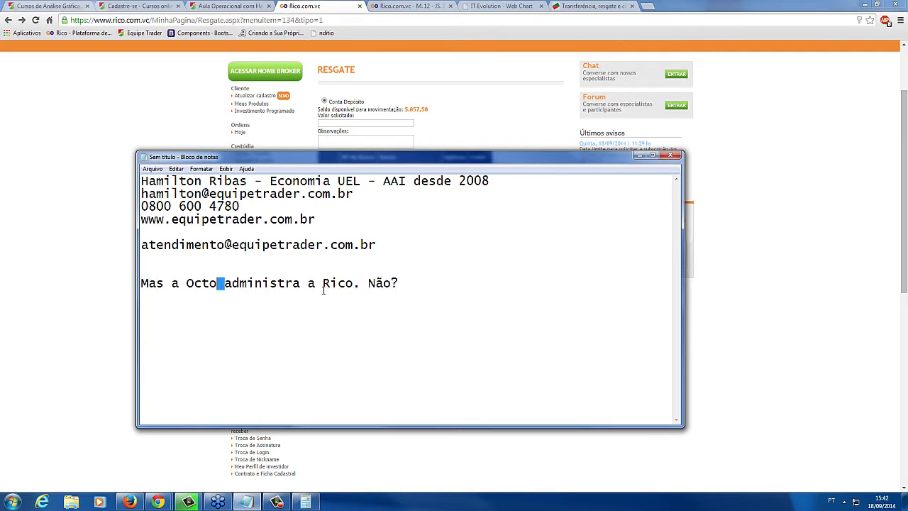
pyautogui.moveTo(353, 284); pyautogui.dragTo(323, 284)
pyautogui.moveTo(221, 284); pyautogui.dragTo(180, 284)
pyautogui.click(286, 283)
pyautogui.moveTo(355, 284); pyautogui.dragTo(322, 285)
pyautogui.moveTo(352, 284); pyautogui.dragTo(315, 284)
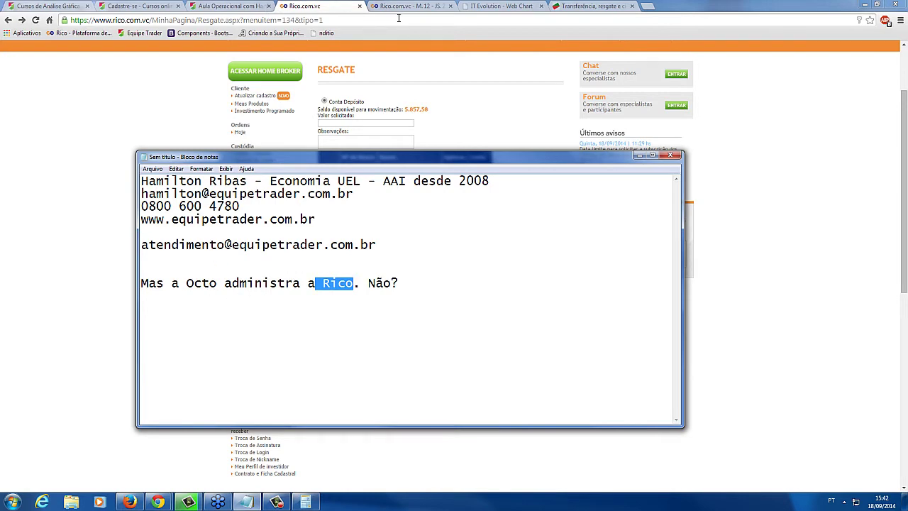
pyautogui.moveTo(325, 47)
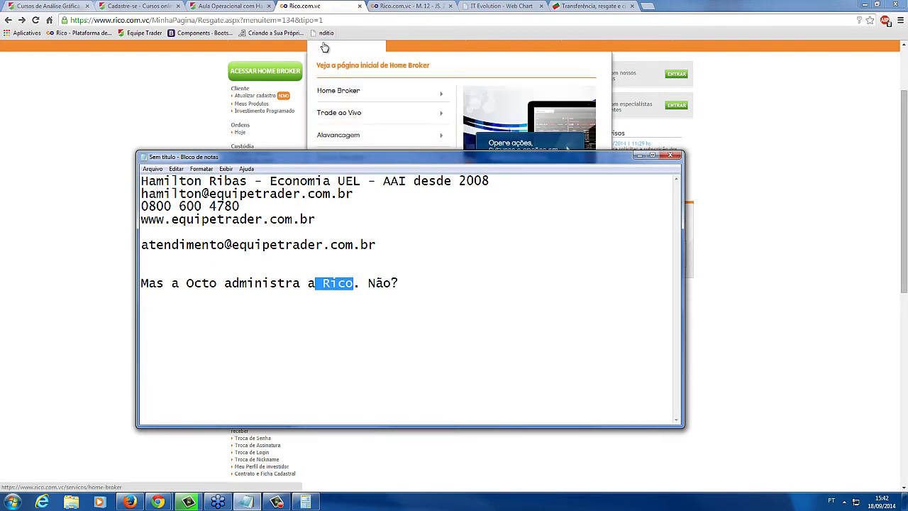
# Review the Aula Operacional topic list, highlighting the financial leverage topic
pyautogui.click(226, 6)
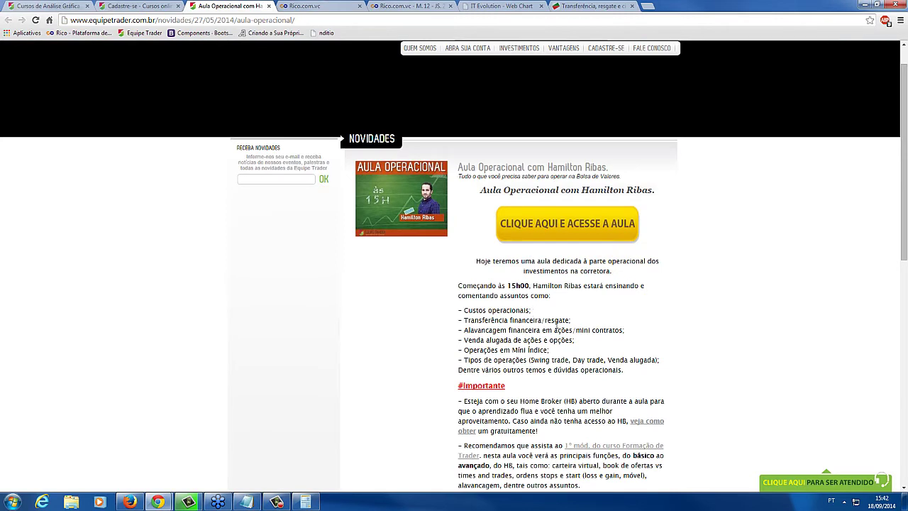
pyautogui.moveTo(486, 334); pyautogui.dragTo(469, 333)
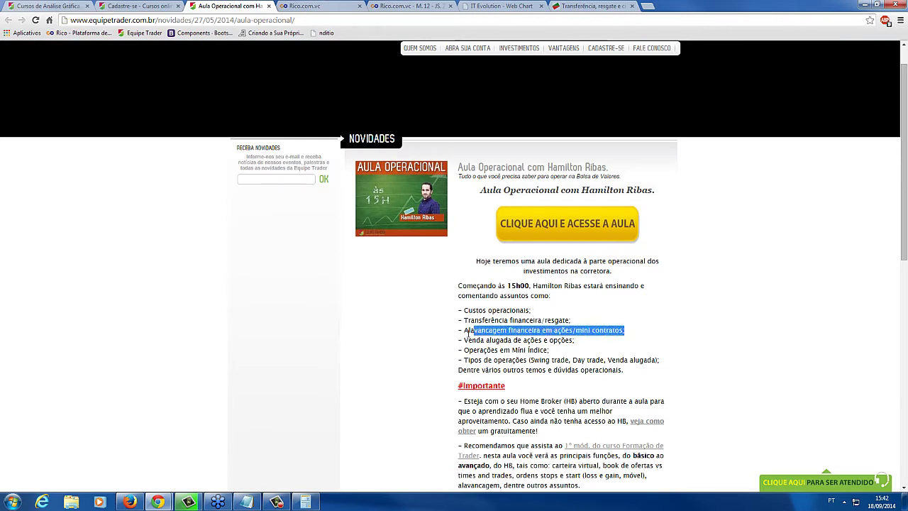
pyautogui.click(535, 327)
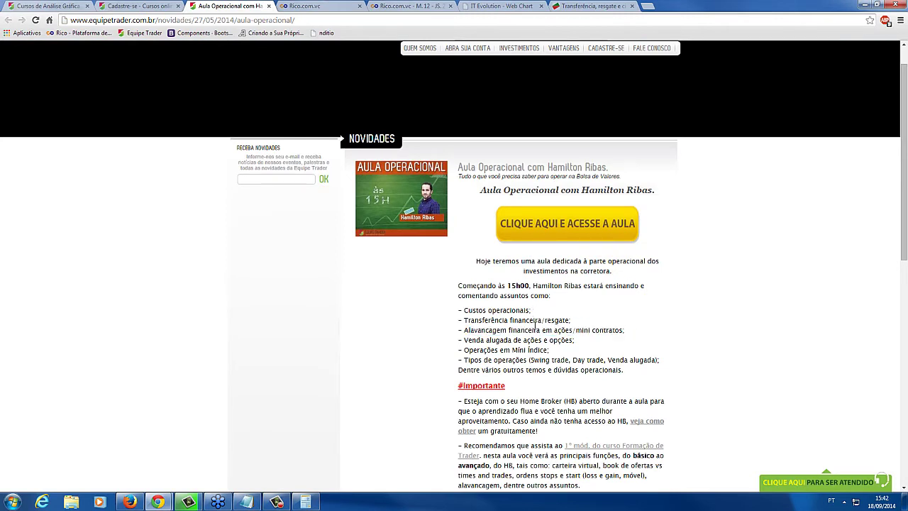
# Minimize the Notepad note and return to the Rico withdrawal page
pyautogui.click(244, 501)
pyautogui.click(560, 302)
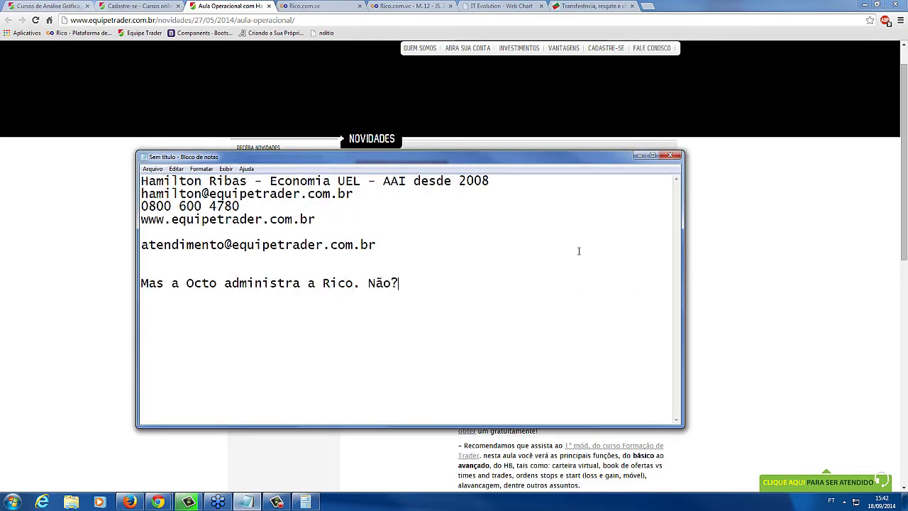
pyautogui.press('super+Down')
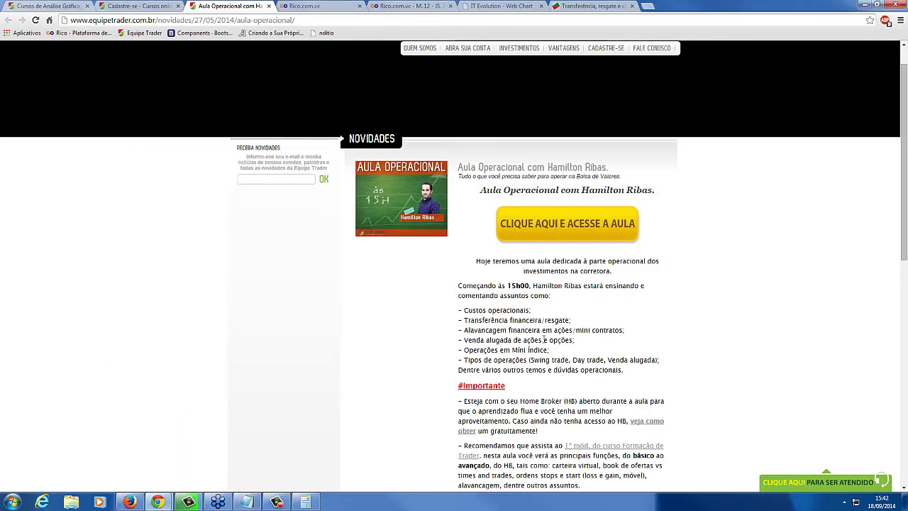
pyautogui.click(318, 5)
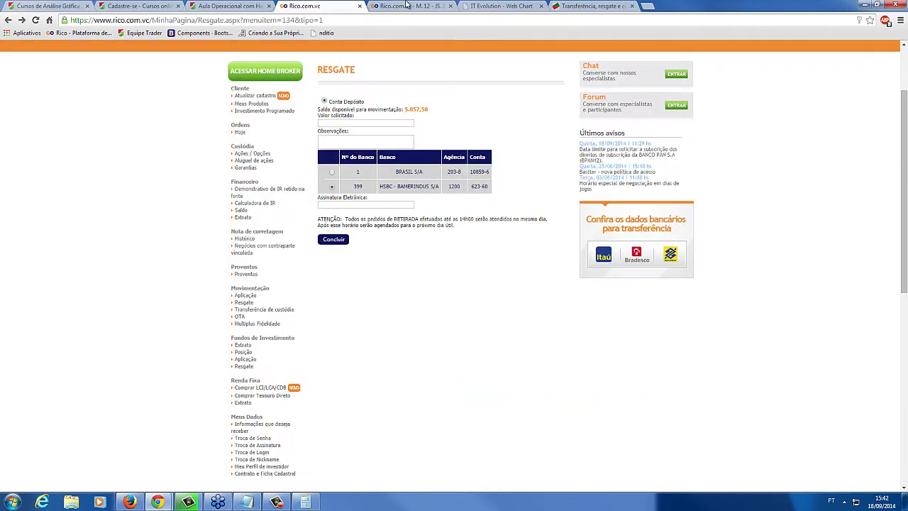
# Switch to the Rico.com.vc - M.12 Home Broker tab
pyautogui.hotkey('ctrl', 'Tab')
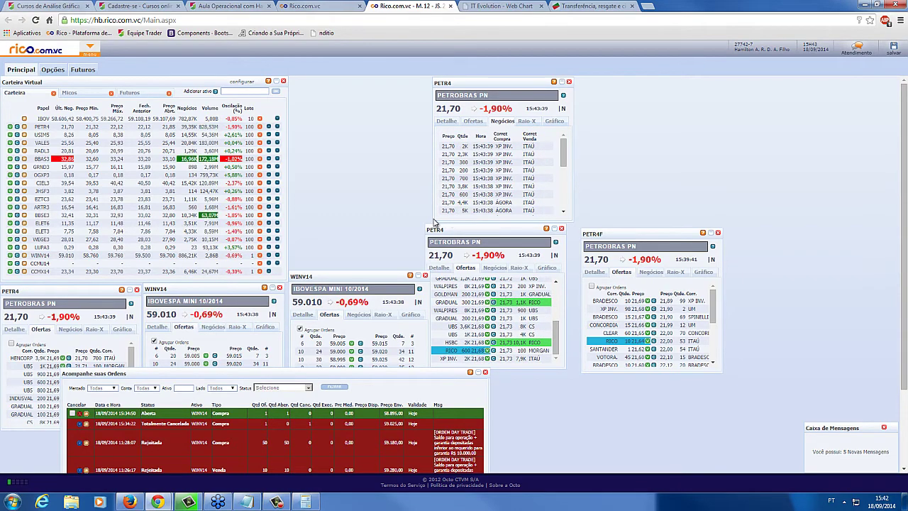
# Move Super Day Trade aside and remove CCMU14 and CCMX14 from the virtual portfolio
pyautogui.click(91, 56)
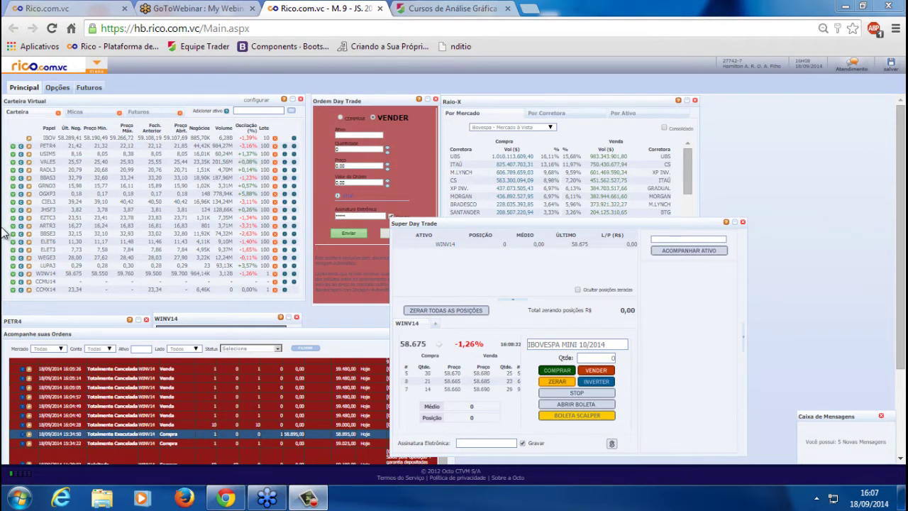
pyautogui.click(328, 341)
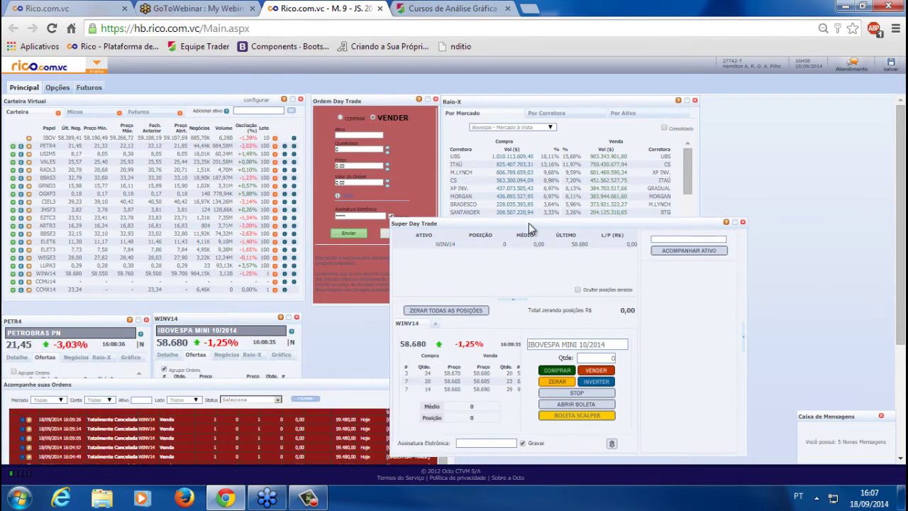
pyautogui.moveTo(529, 223); pyautogui.dragTo(585, 244)
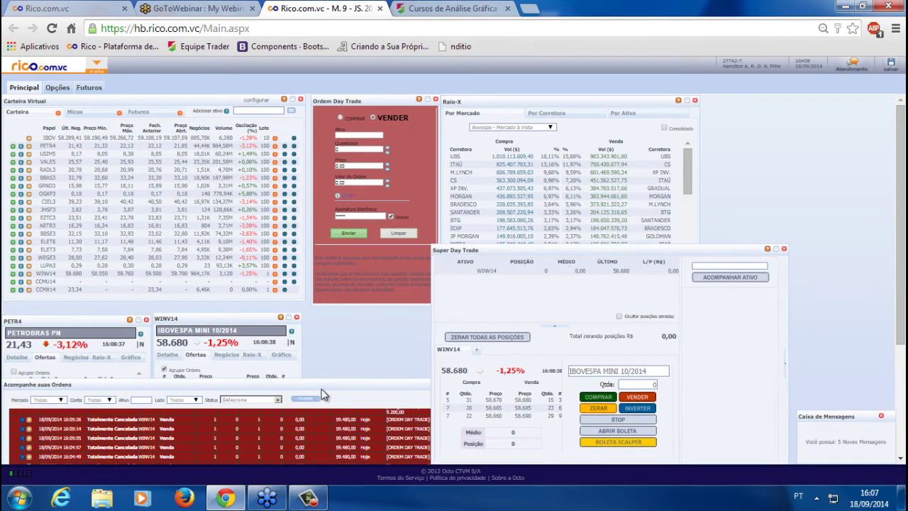
pyautogui.click(323, 395)
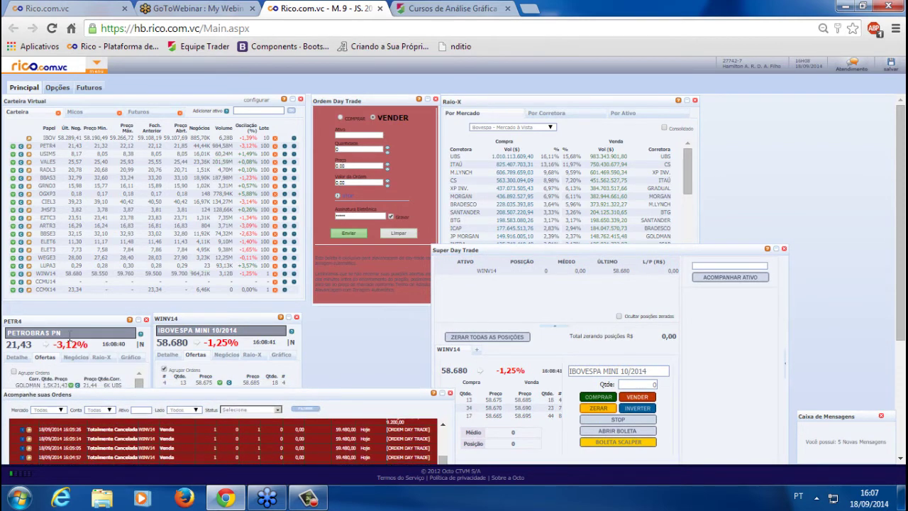
pyautogui.click(275, 280)
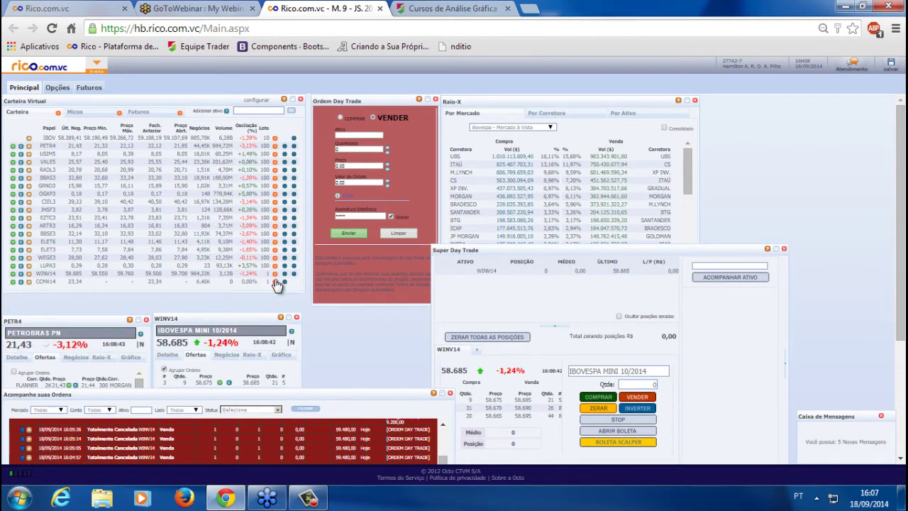
pyautogui.click(274, 280)
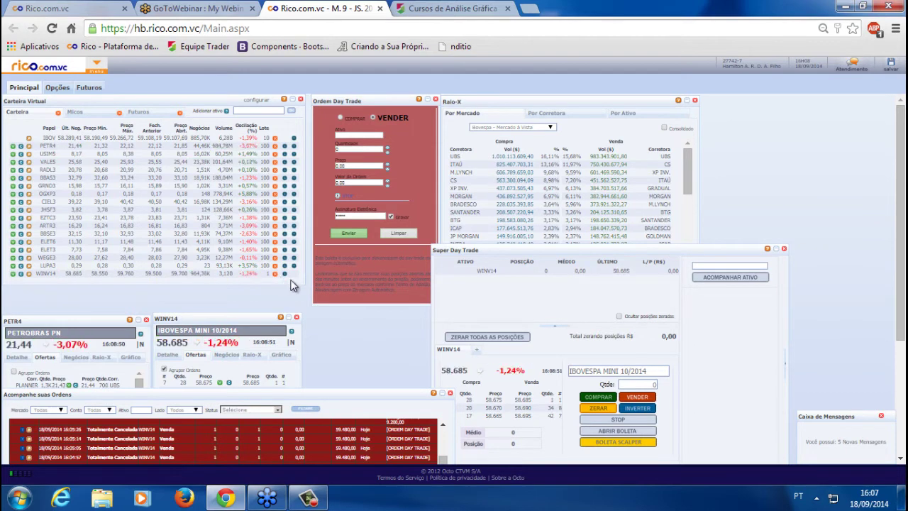
# Bring the Ordem Day Trade ticket forward and leave the page zoom at 90%
pyautogui.click(359, 104)
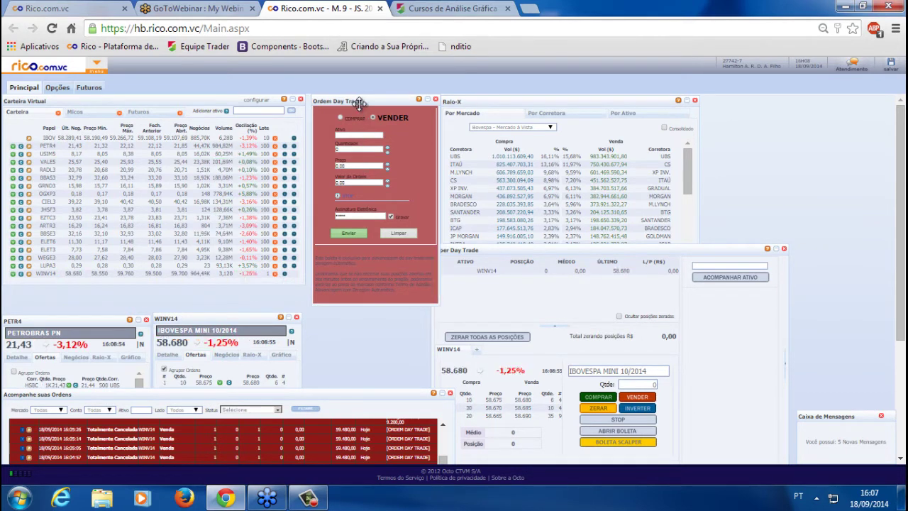
pyautogui.hotkey('ctrl', '+')
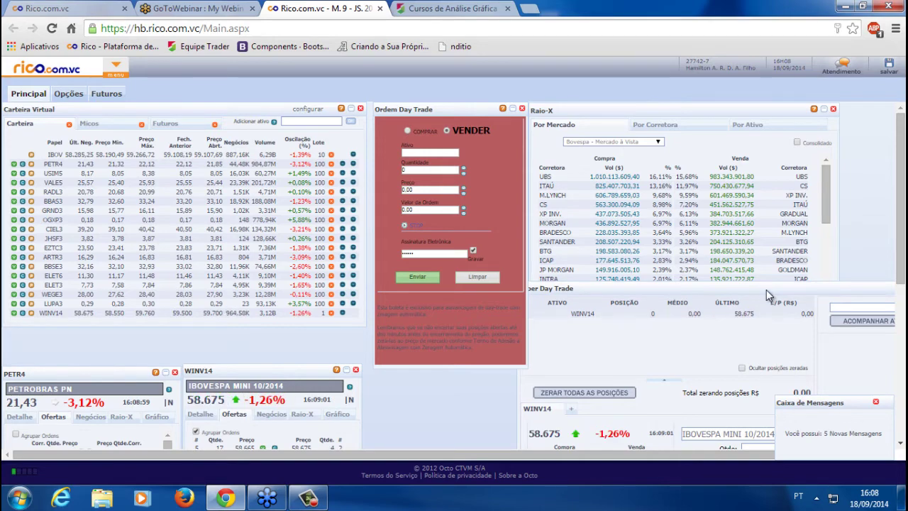
pyautogui.hotkey('ctrl', '+')
pyautogui.hotkey('ctrl', '-')
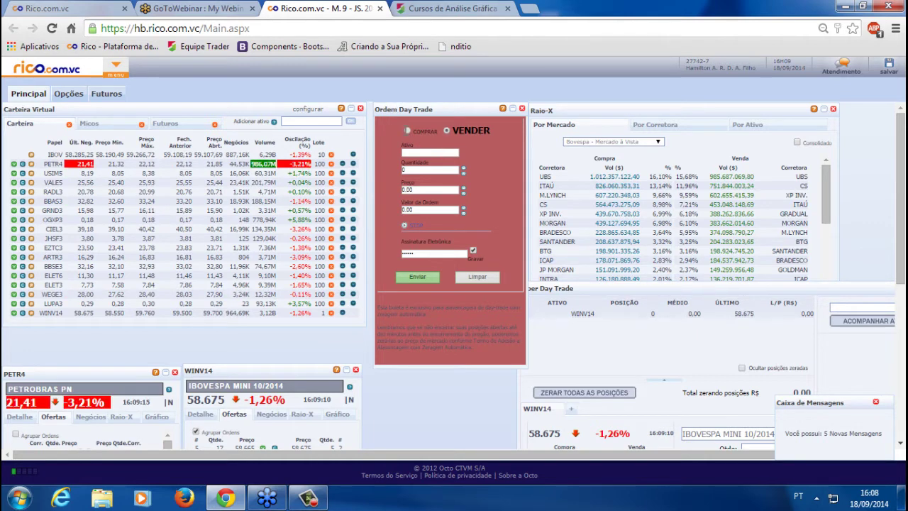
# Set the day-trade ticket to buy and check the leverage multipliers for PETR4 and VALE5
pyautogui.click(407, 132)
pyautogui.click(446, 151)
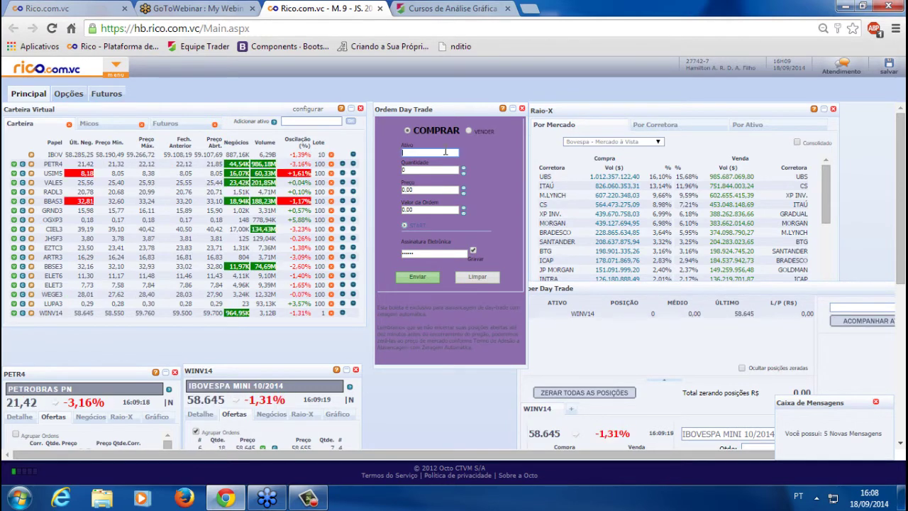
pyautogui.write('PETR')
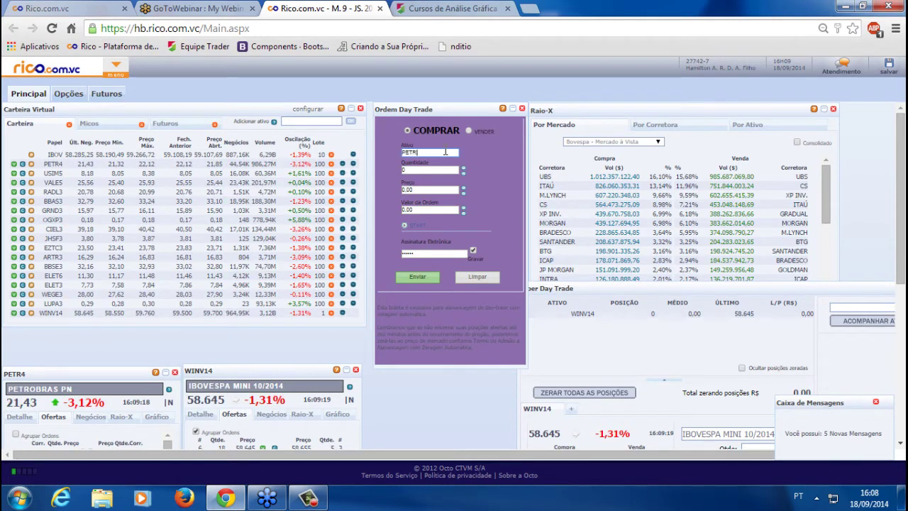
pyautogui.write('4')
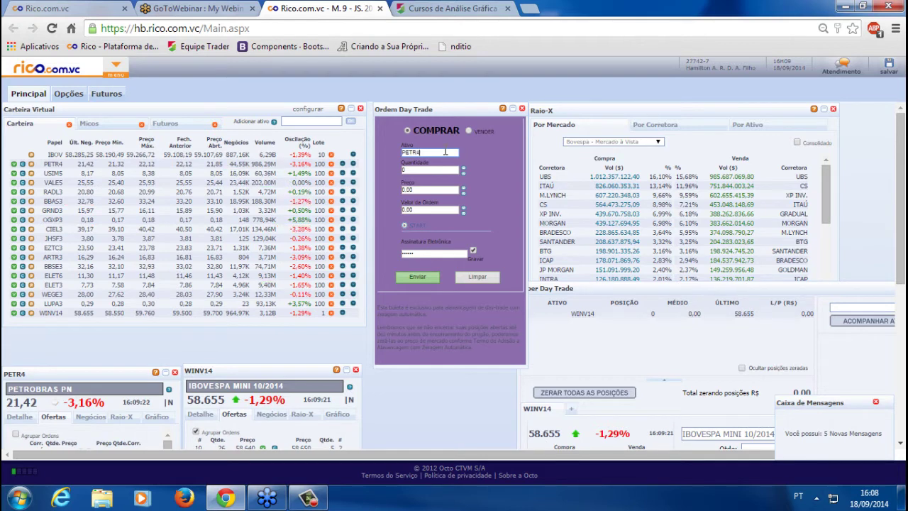
pyautogui.press('Tab')
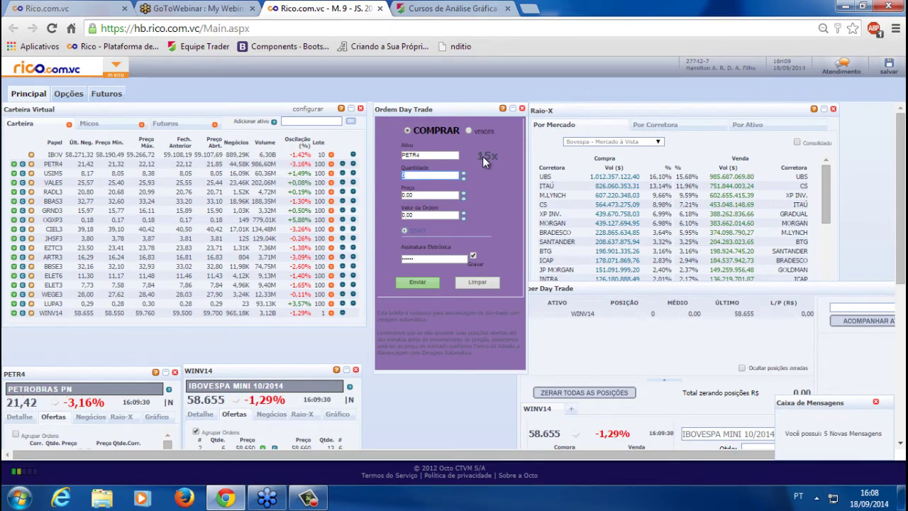
pyautogui.hotkey('shift', 'Tab')
pyautogui.write('VALE5')
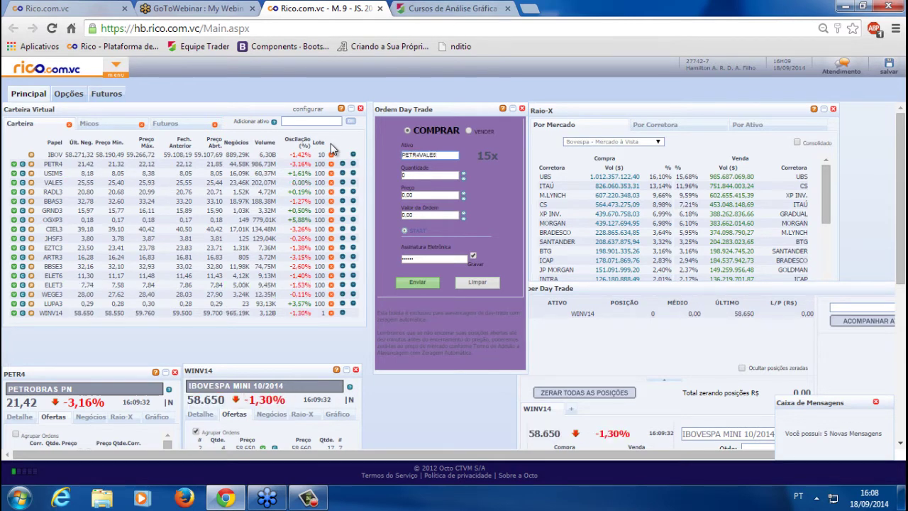
pyautogui.press('BackSpace')
pyautogui.write('VALE')
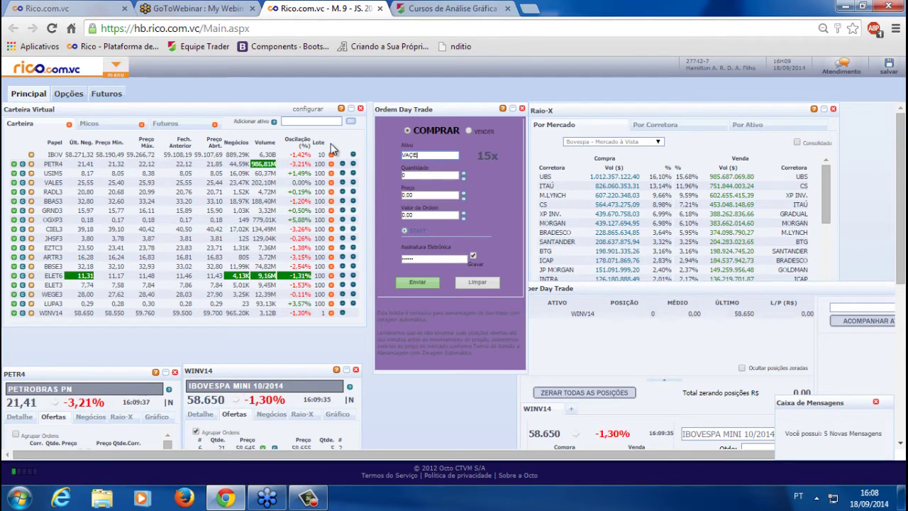
pyautogui.write('5')
pyautogui.press('Tab')
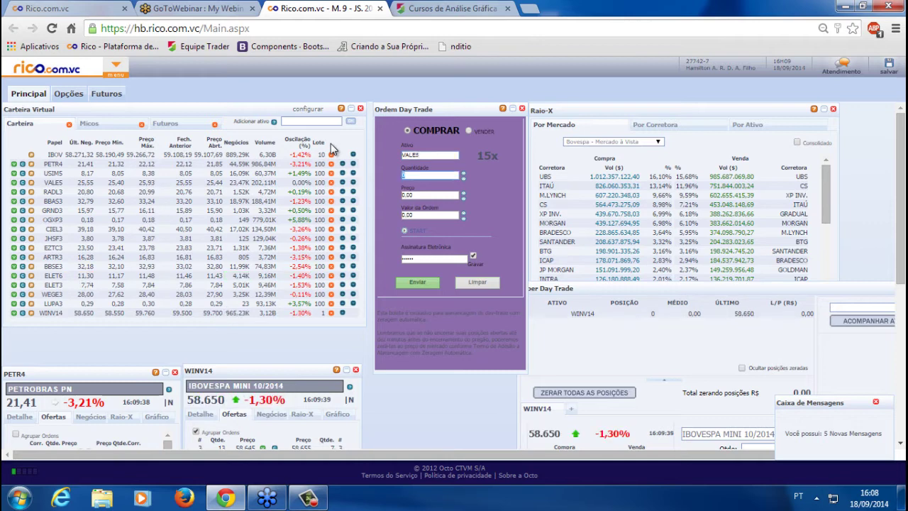
# Load BBAS3 into the ticket's Ativo field to see its 15x multiplier
pyautogui.hotkey('shift', 'Tab')
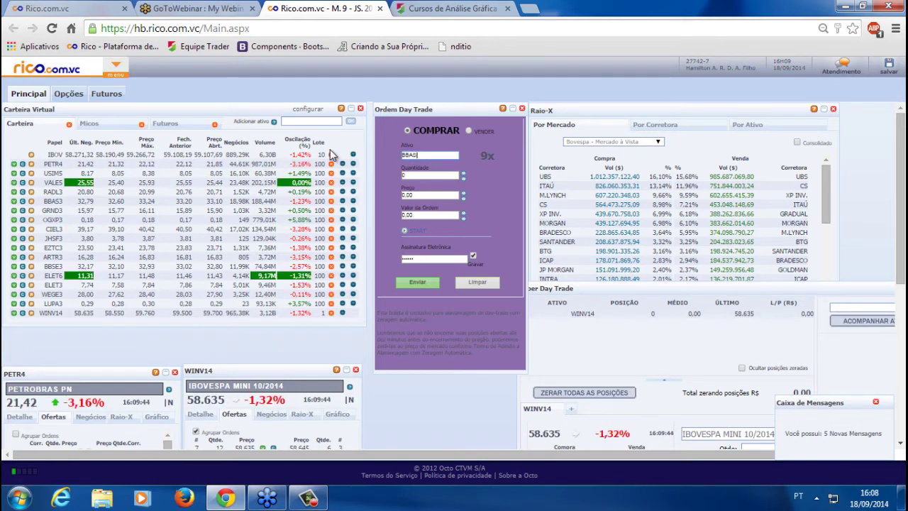
pyautogui.write('BBAS3')
pyautogui.press('Tab')
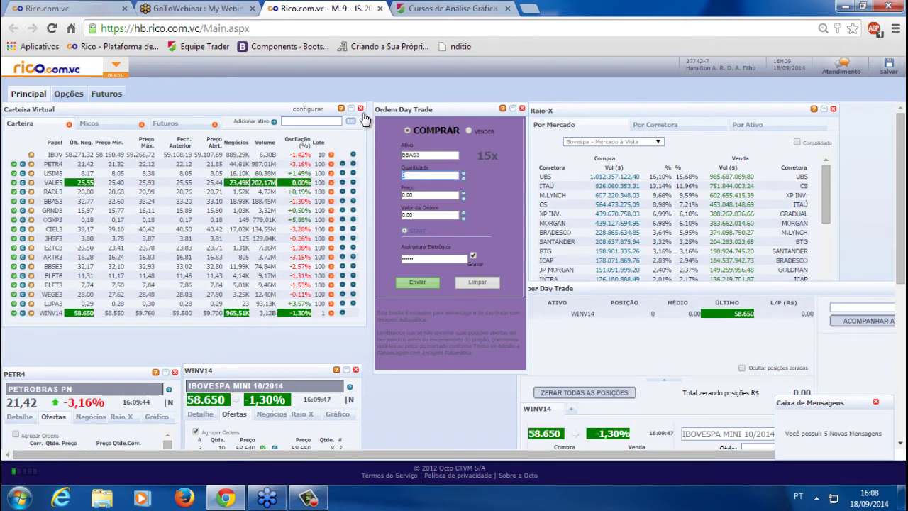
pyautogui.click(185, 9)
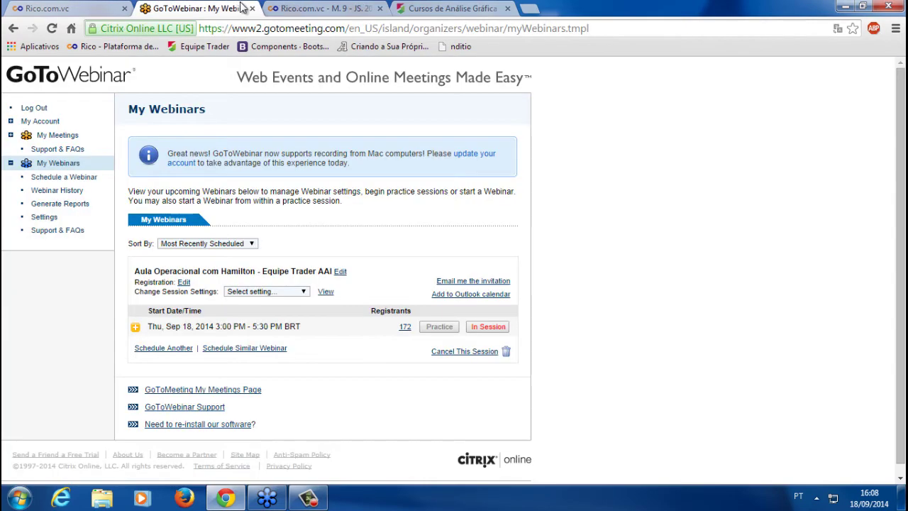
# Close the GoToWebinar tab and open Rico's Alavancagem leverage page
pyautogui.click(253, 13)
pyautogui.click(95, 7)
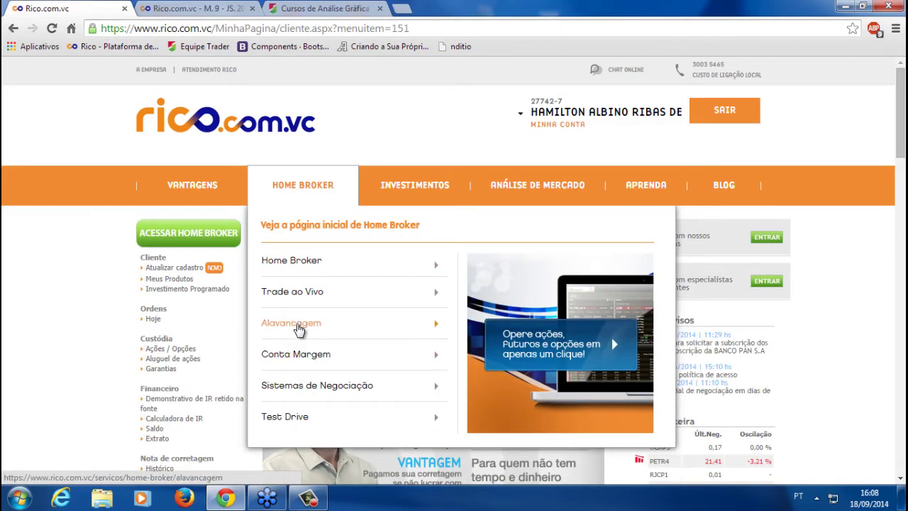
pyautogui.click(298, 326)
pyautogui.click(250, 6)
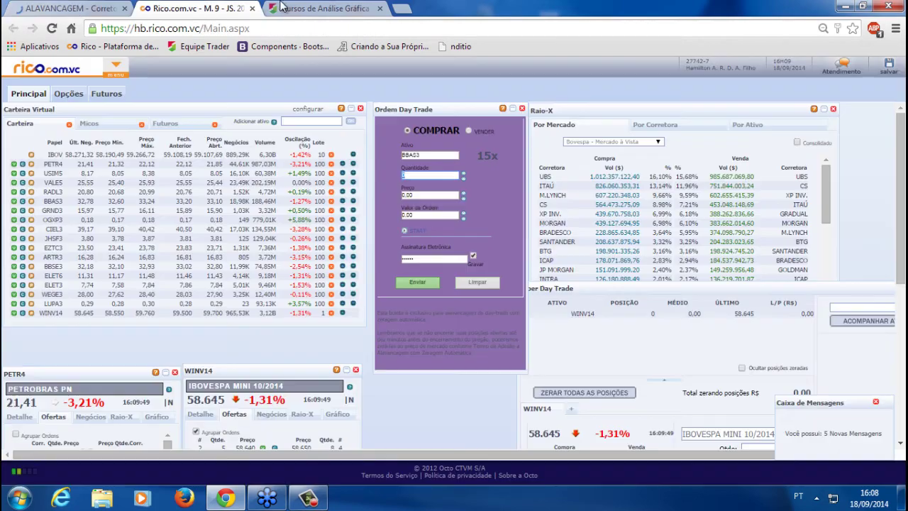
# Check the multipliers table, marking BBAS3 in the 15x group, then return to the Home Broker
pyautogui.click(53, 6)
pyautogui.scroll(-4, 348, 266)
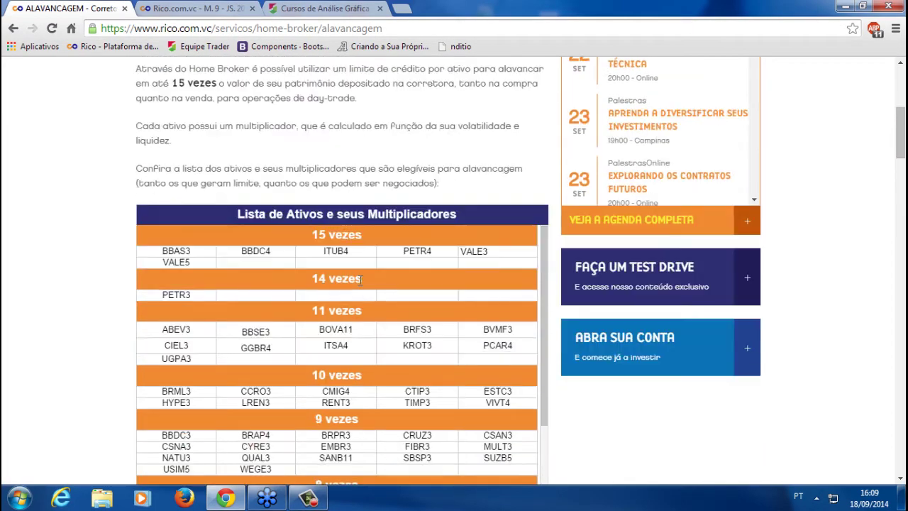
pyautogui.scroll(-1, 446, 162)
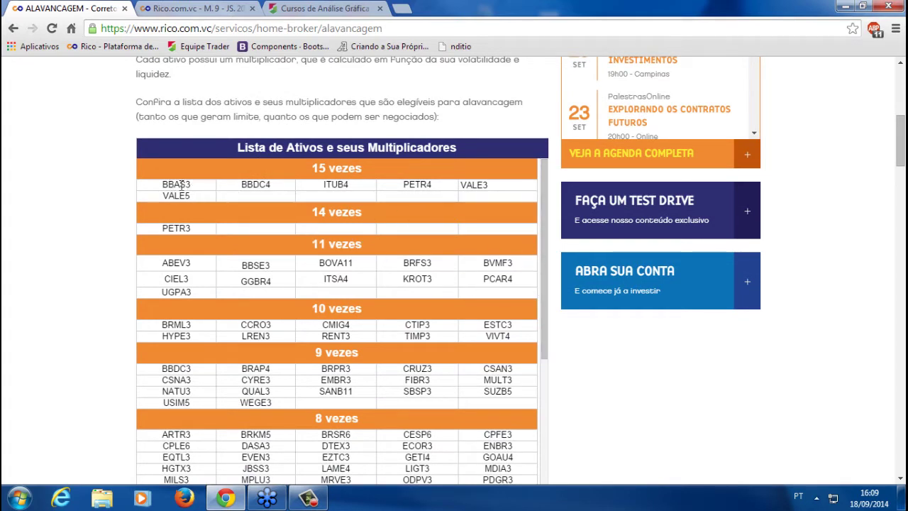
pyautogui.moveTo(182, 184); pyautogui.dragTo(341, 183)
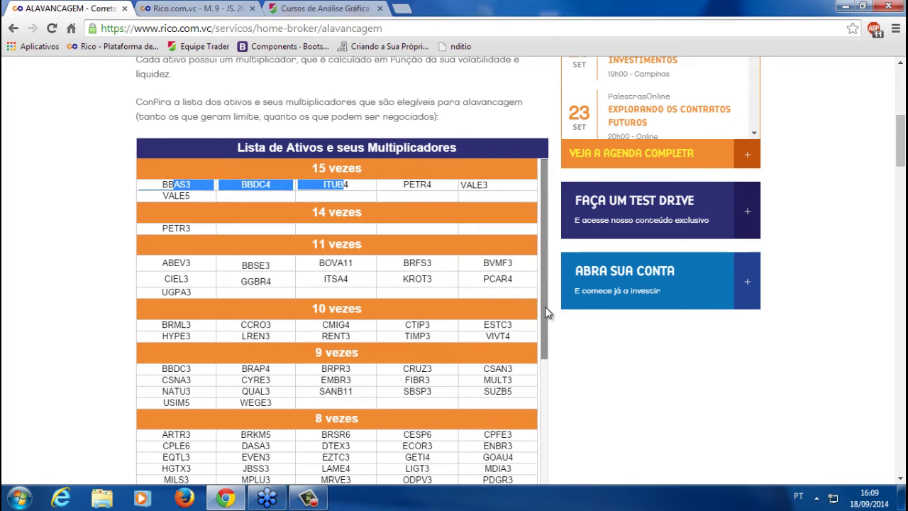
pyautogui.moveTo(547, 332); pyautogui.dragTo(547, 454)
pyautogui.scroll(-2, 632, 395)
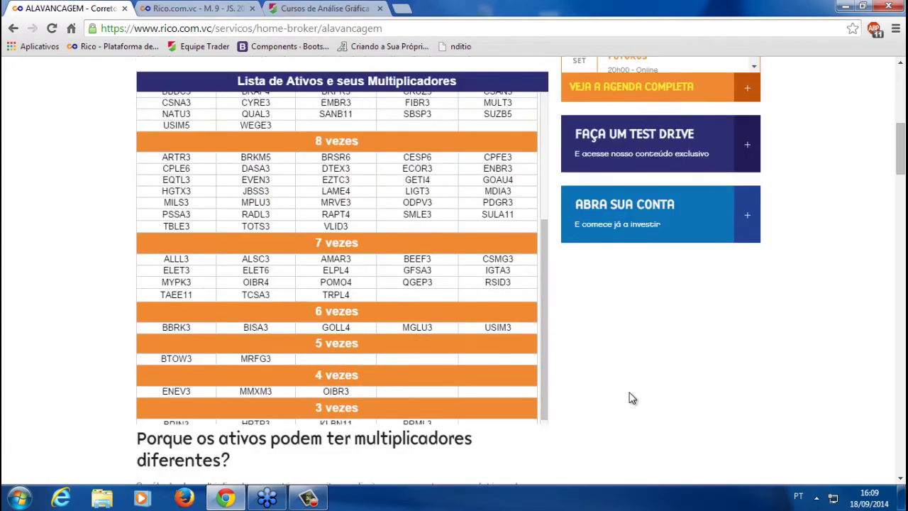
pyautogui.scroll(-1, 426, 213)
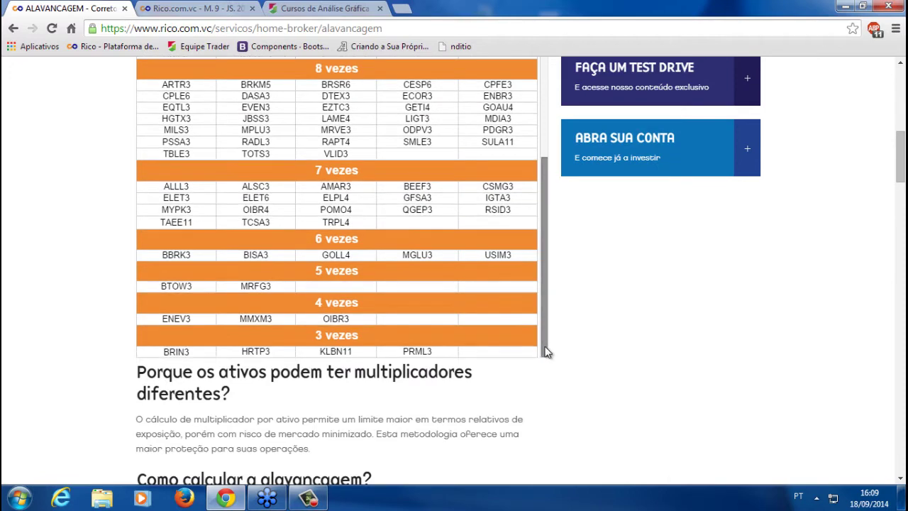
pyautogui.click(170, 7)
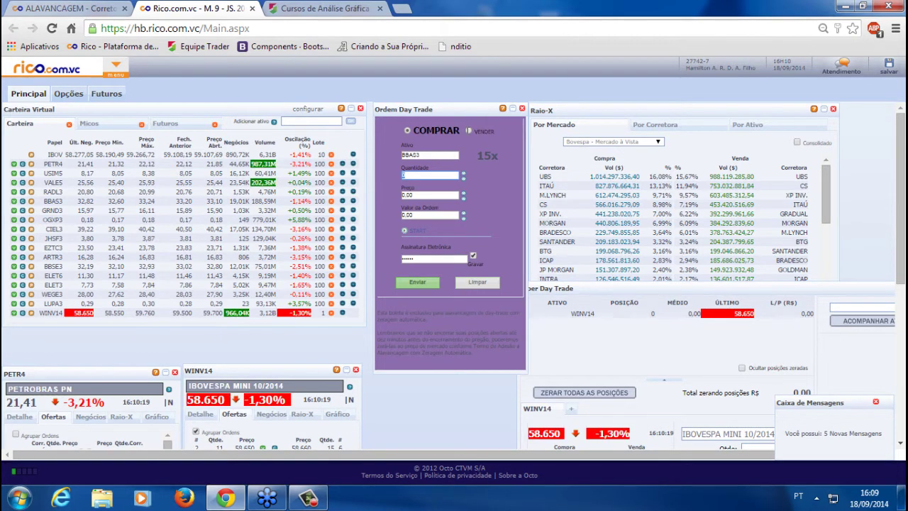
# Switch the day-trade ticket to a sell order and close the Raio-X panel
pyautogui.click(468, 131)
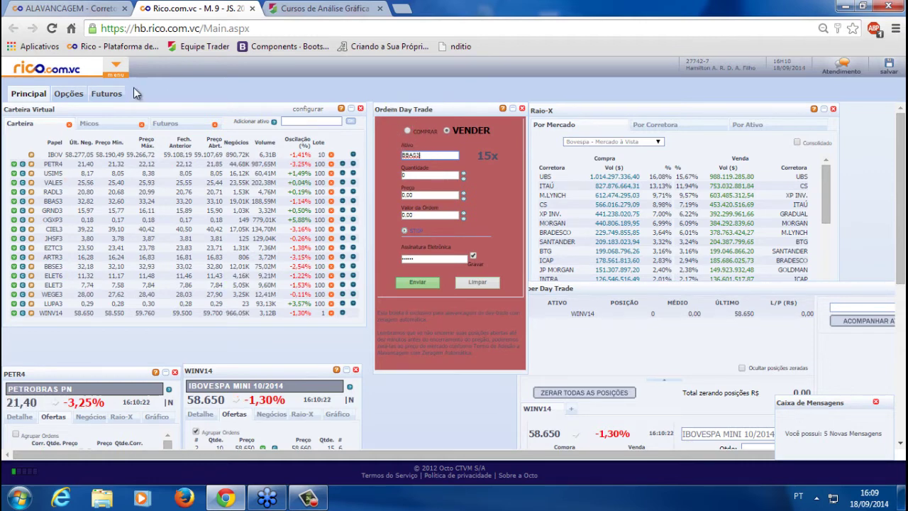
pyautogui.click(824, 109)
pyautogui.click(834, 110)
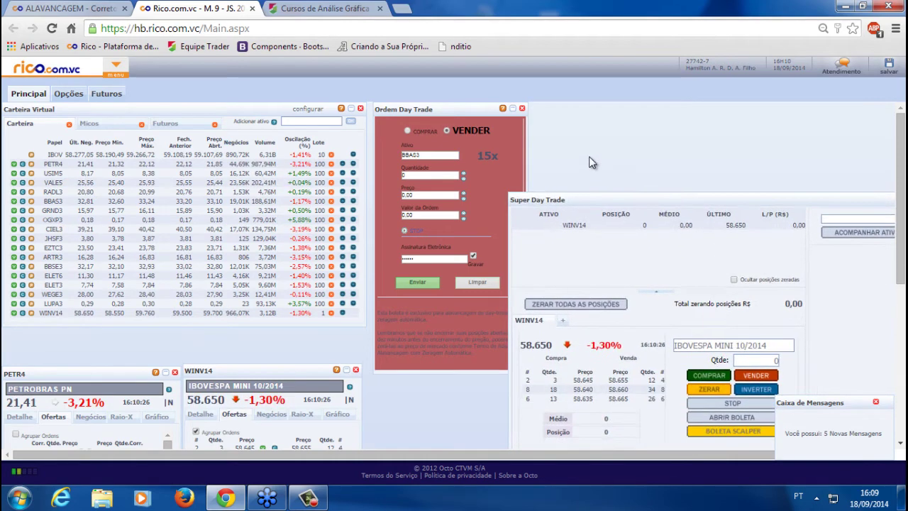
pyautogui.click(415, 109)
# Add a Scalper order panel to the workspace, placed in the lower middle
pyautogui.click(116, 67)
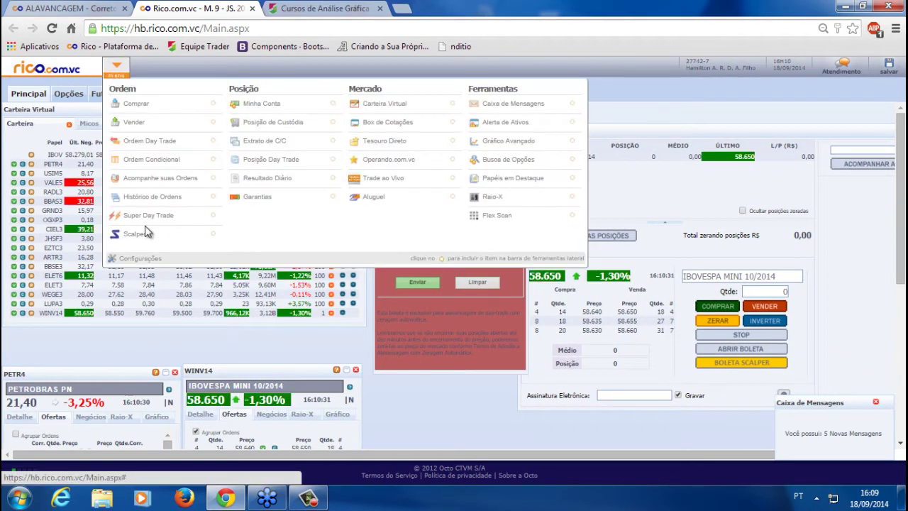
pyautogui.moveTo(149, 235); pyautogui.dragTo(28, 122)
pyautogui.moveTo(102, 110); pyautogui.dragTo(515, 302)
pyautogui.click(401, 325)
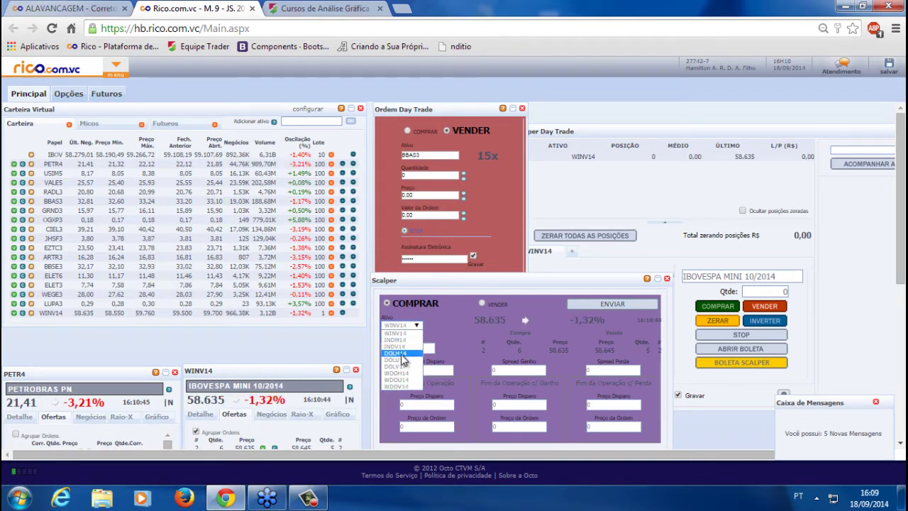
pyautogui.moveTo(476, 279); pyautogui.dragTo(474, 319)
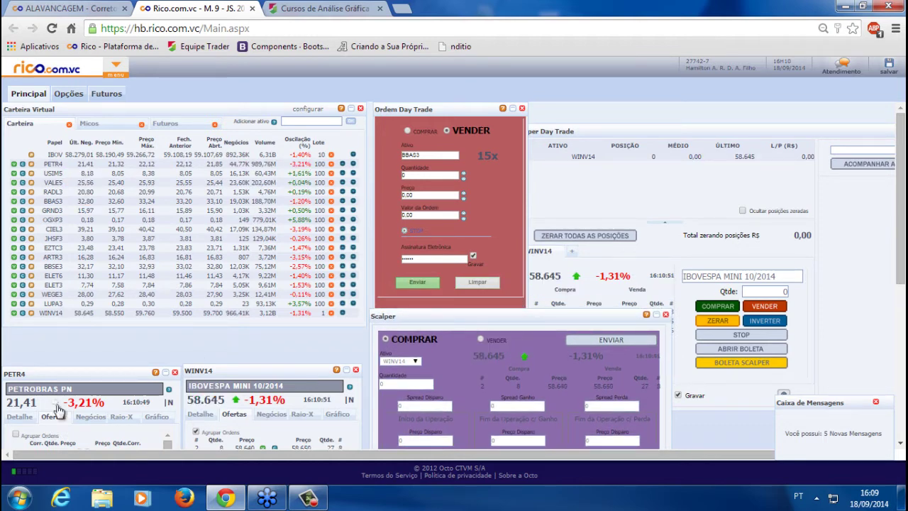
# Open a blank Notepad (Bloco de notas) over the trading page
pyautogui.press('super')
pyautogui.click(121, 240)
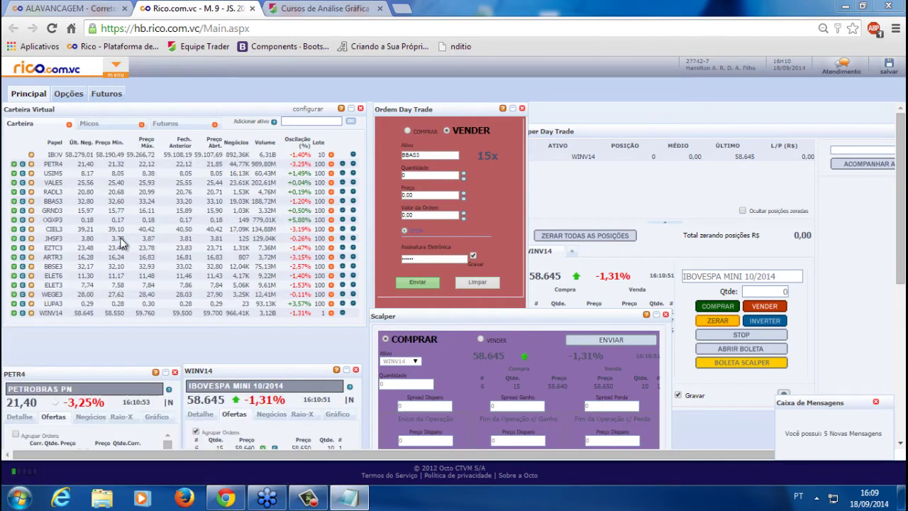
pyautogui.moveTo(689, 322); pyautogui.dragTo(299, 207)
# Write the note "margem reduzida - 200 reais/contrato" in Notepad
pyautogui.write('mare')
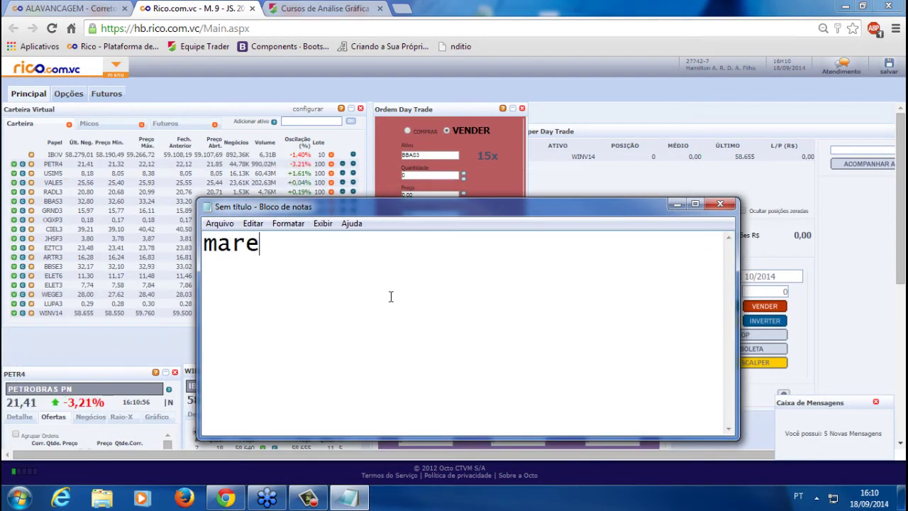
pyautogui.press('BackSpace')
pyautogui.press('BackSpace')
pyautogui.write('rgem reduzida')
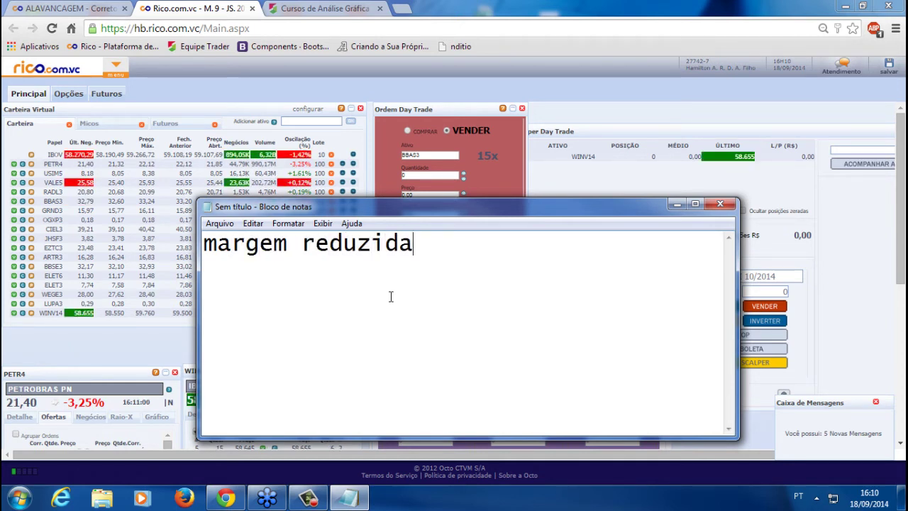
pyautogui.press('Return')
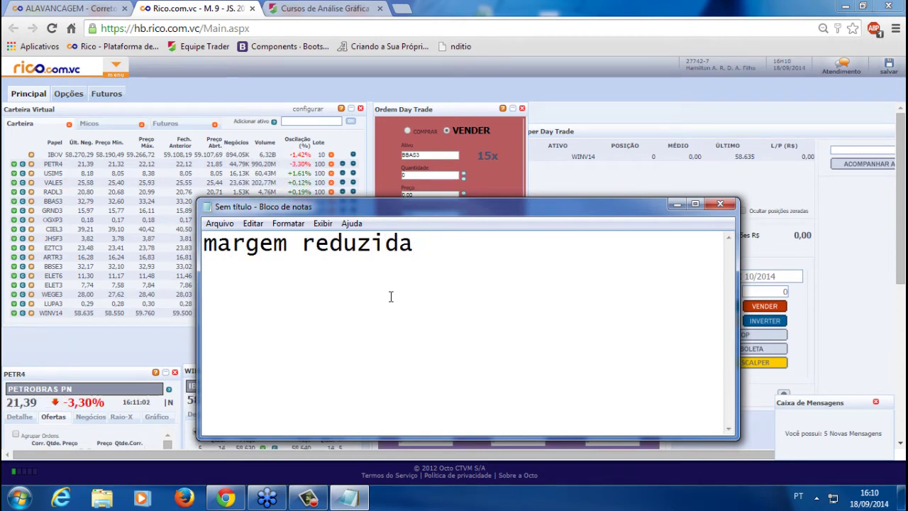
pyautogui.write('-')
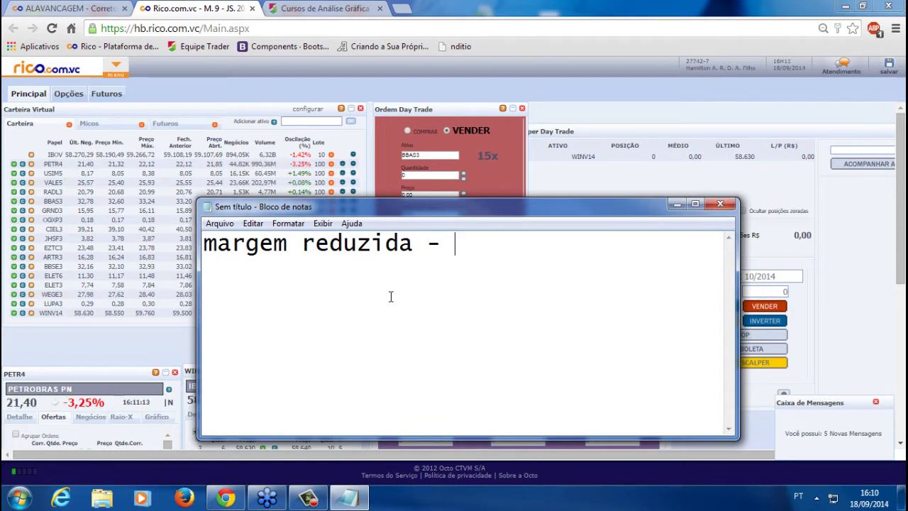
pyautogui.press('Home')
pyautogui.press('Return')
pyautogui.press('Return')
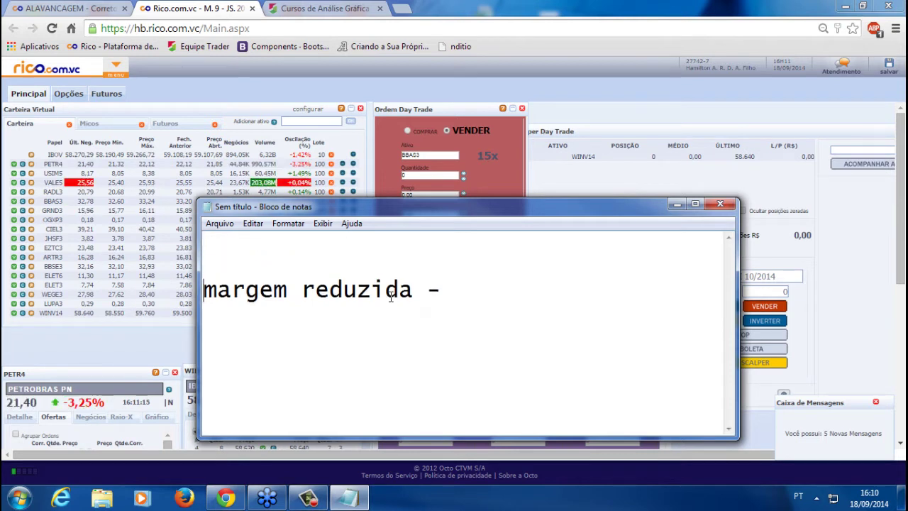
pyautogui.press('End')
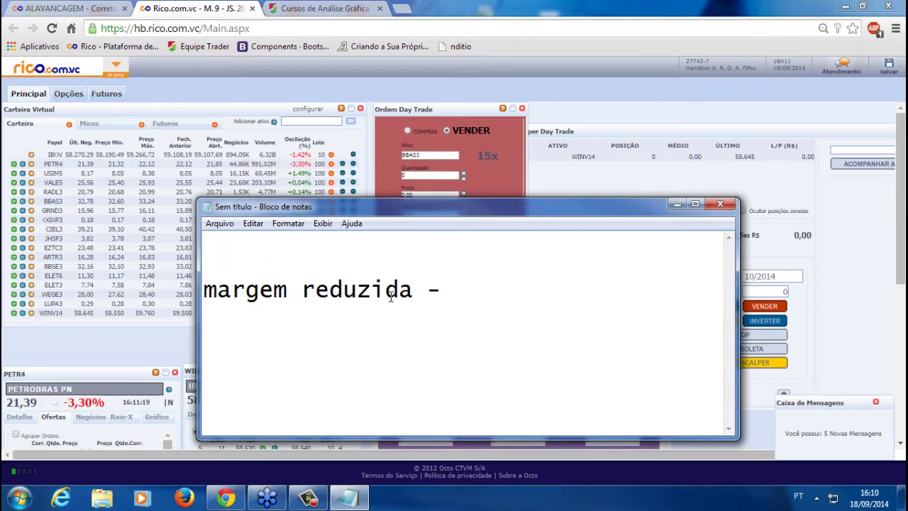
pyautogui.write('200 reai')
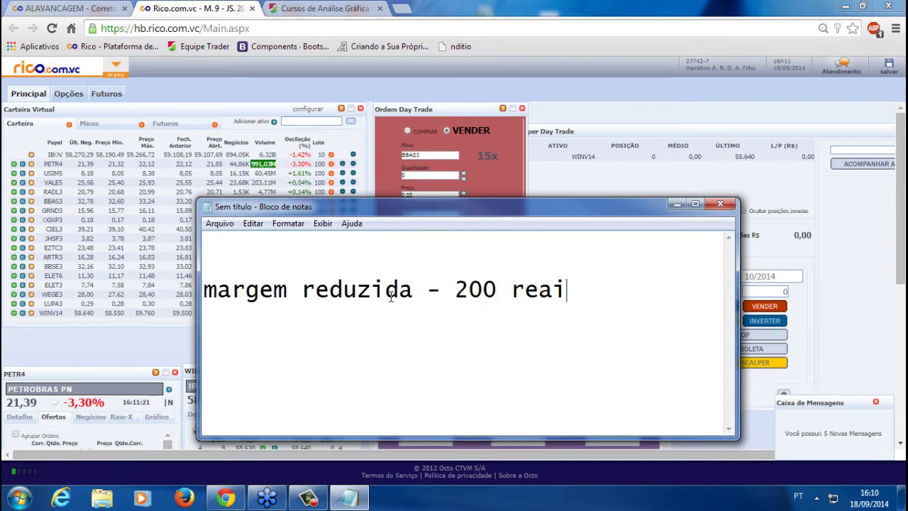
pyautogui.write('s/contr')
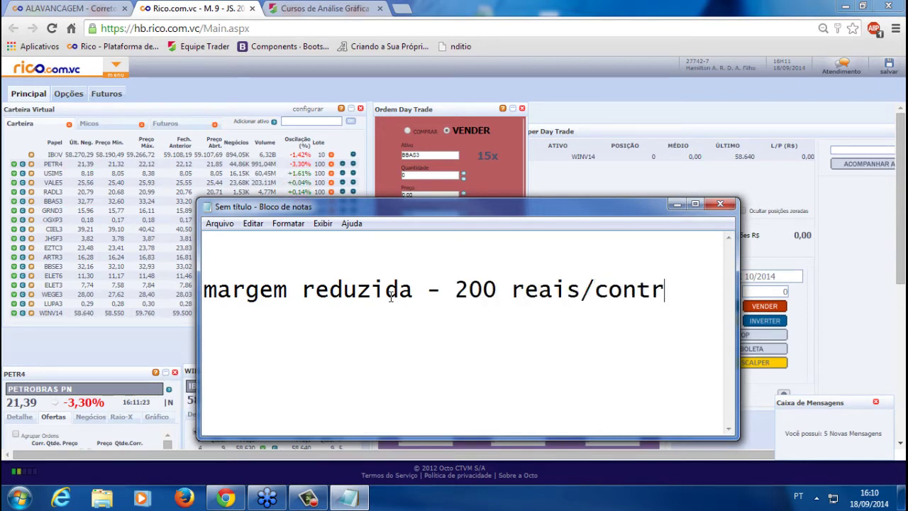
pyautogui.write('ato')
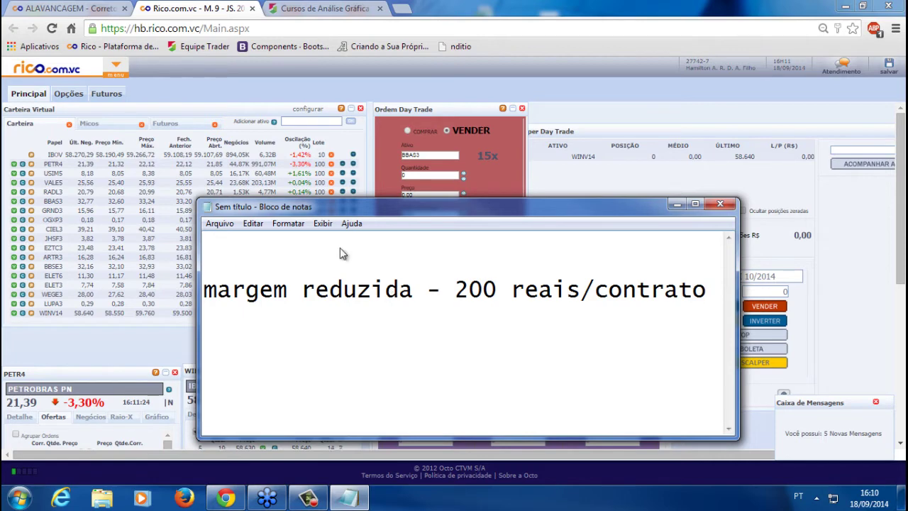
# Set the Notepad font size to 18
pyautogui.click(293, 224)
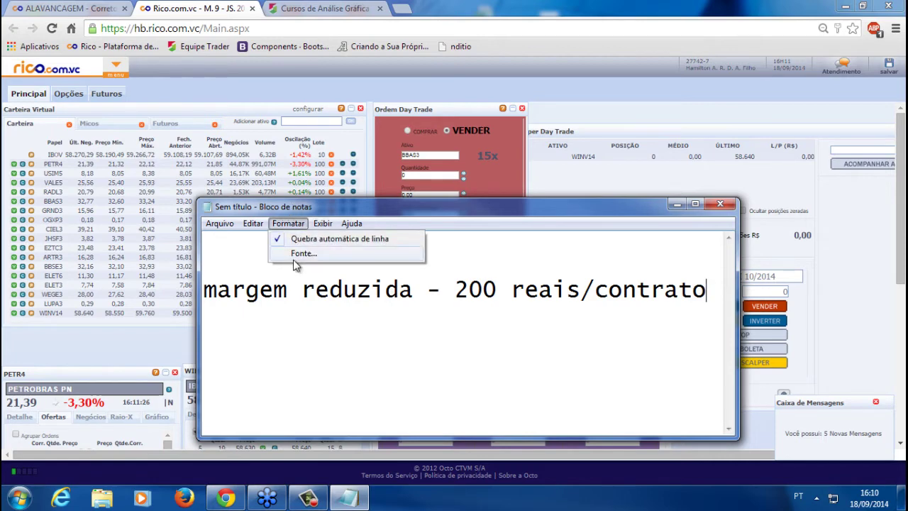
pyautogui.click(298, 253)
pyautogui.scroll(3, 512, 266)
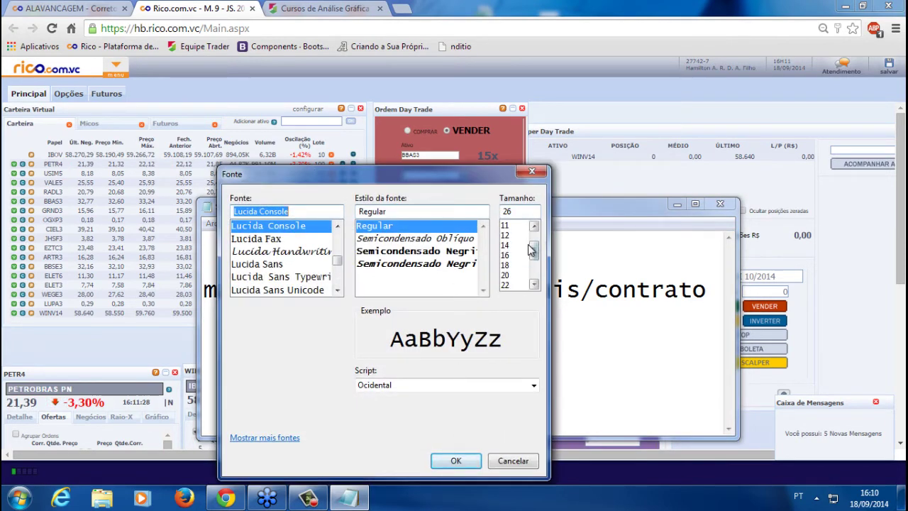
pyautogui.click(513, 266)
pyautogui.click(457, 460)
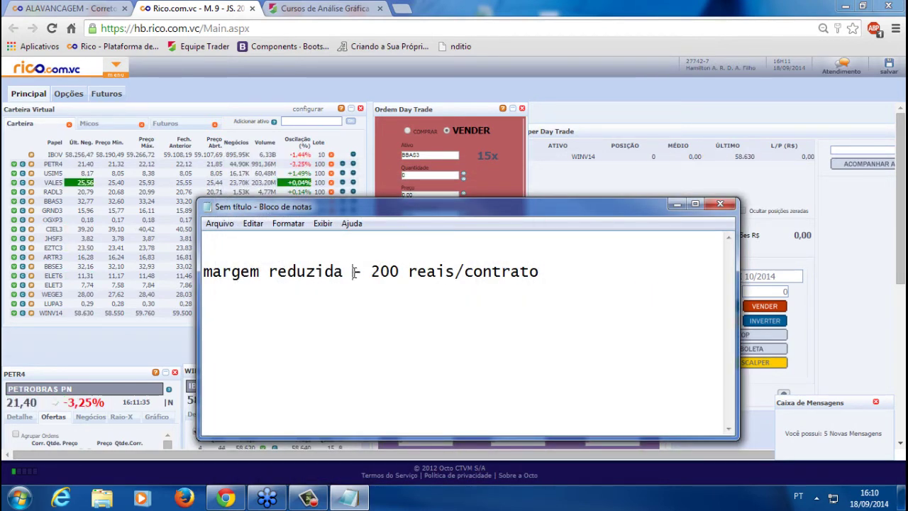
# Insert "1 contrato BMF" after "reduzida", add a blank line above, and move the window down-left
pyautogui.click(353, 272)
pyautogui.write('1 contrato BMF')
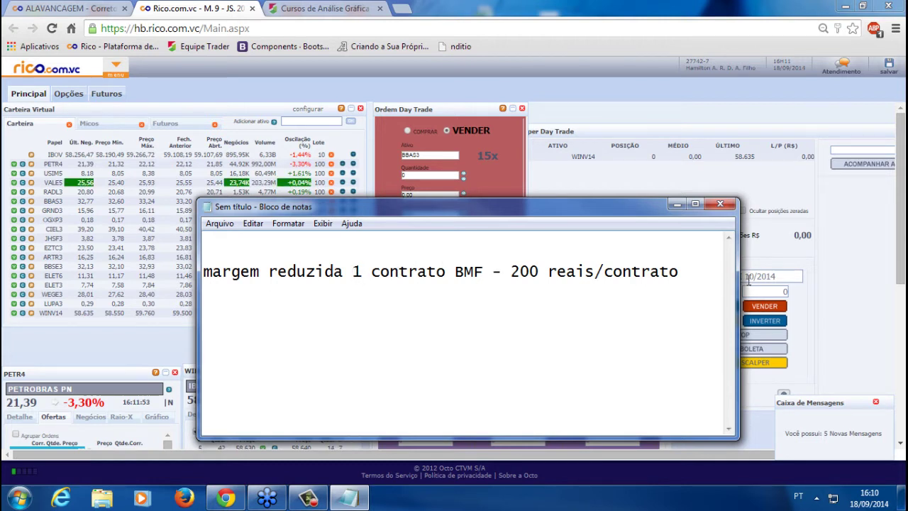
pyautogui.press('Return')
pyautogui.press('Up')
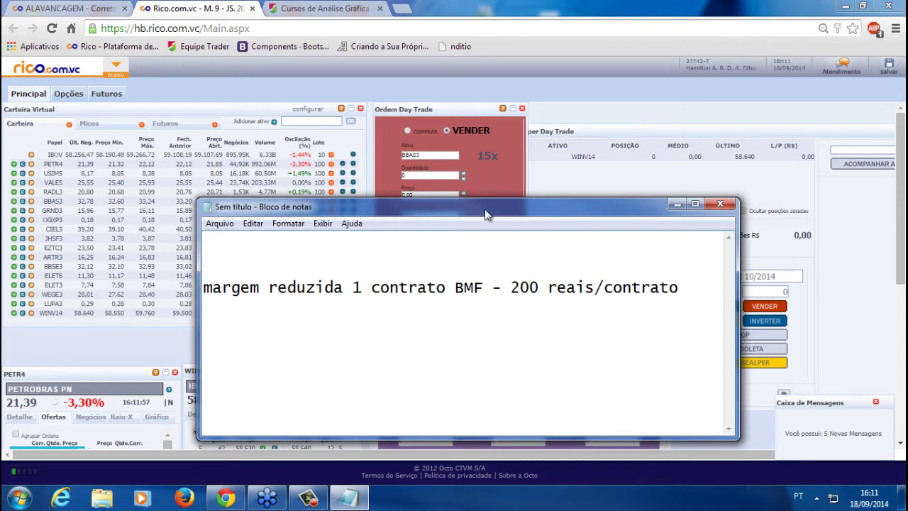
pyautogui.moveTo(485, 208); pyautogui.dragTo(445, 236)
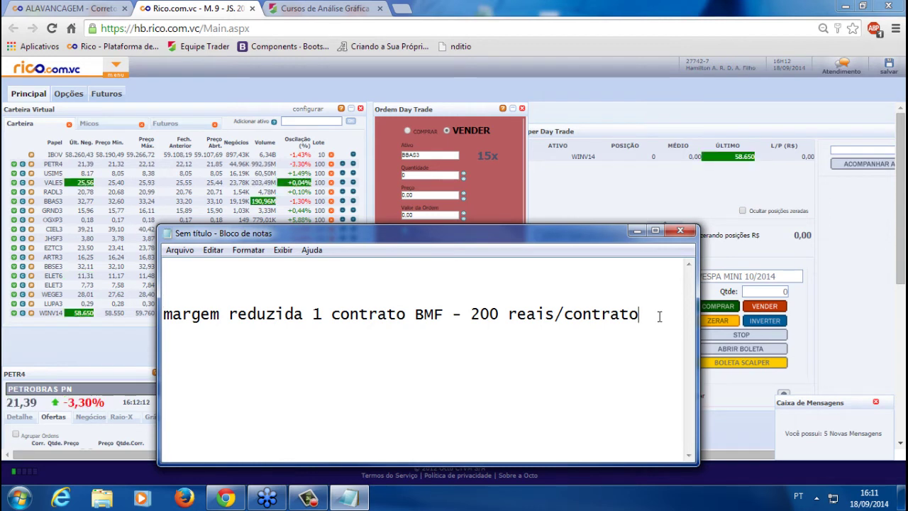
# Add the line 'margem - 200 reais' to the notes, minimise Notepad and move the Super Day Trade panel up
pyautogui.write('rgem ')
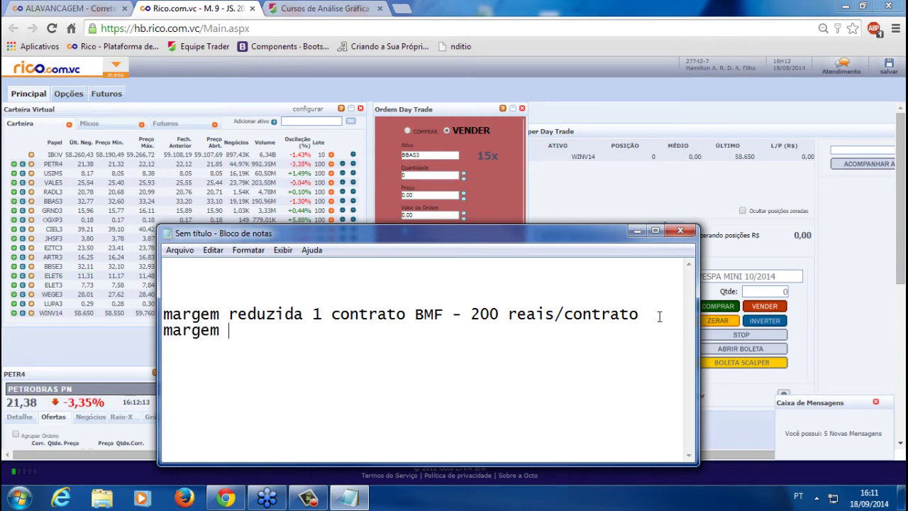
pyautogui.write('- 400 rea')
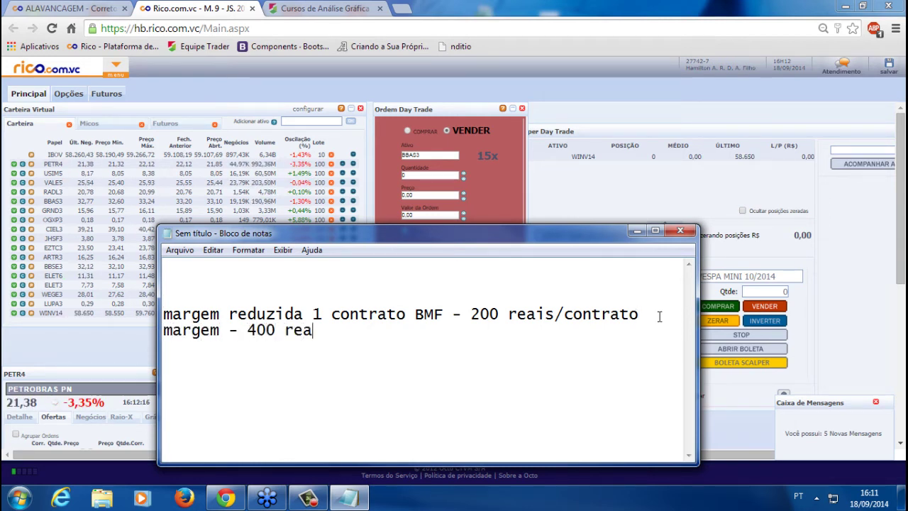
pyautogui.write('is')
pyautogui.press('BackSpace')
pyautogui.moveTo(330, 330); pyautogui.dragTo(248, 331)
pyautogui.click(269, 329)
pyautogui.write('2')
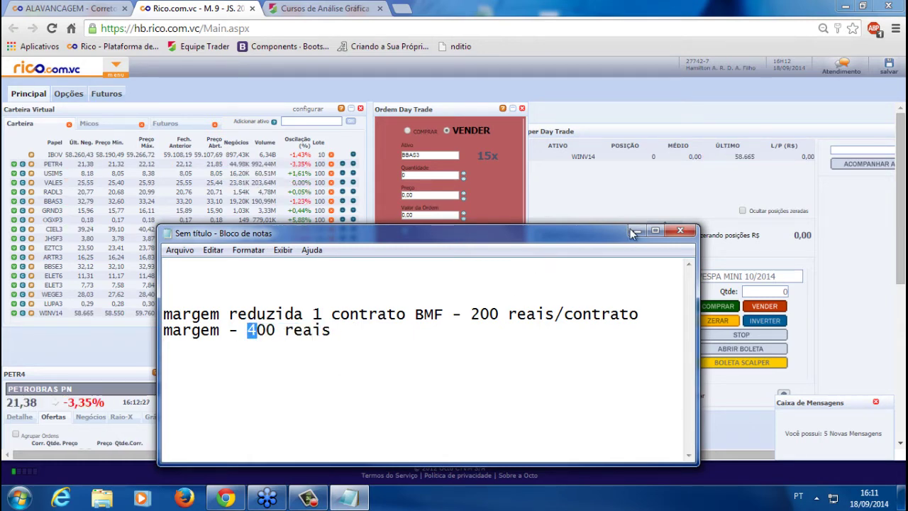
pyautogui.click(635, 230)
pyautogui.moveTo(565, 130); pyautogui.dragTo(575, 108)
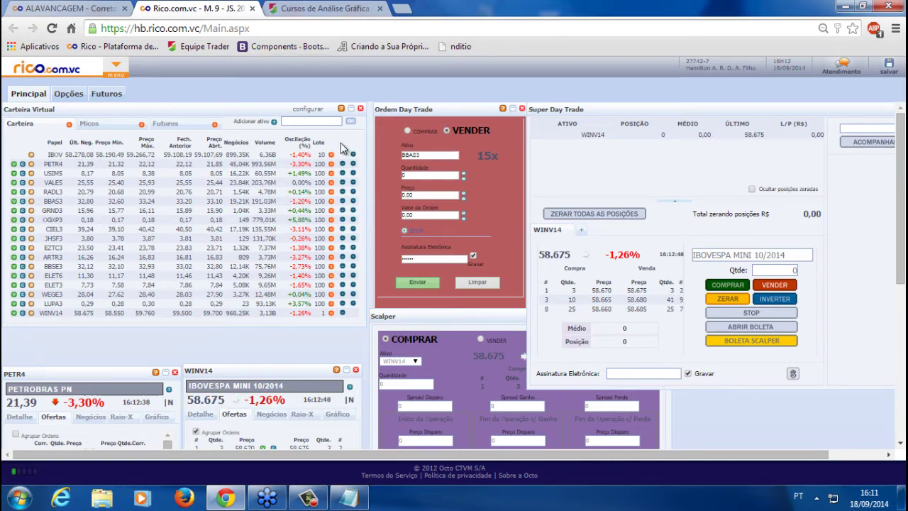
# Open Comprar and Vender order tickets side by side, with the Scalper panel beside them
pyautogui.click(114, 70)
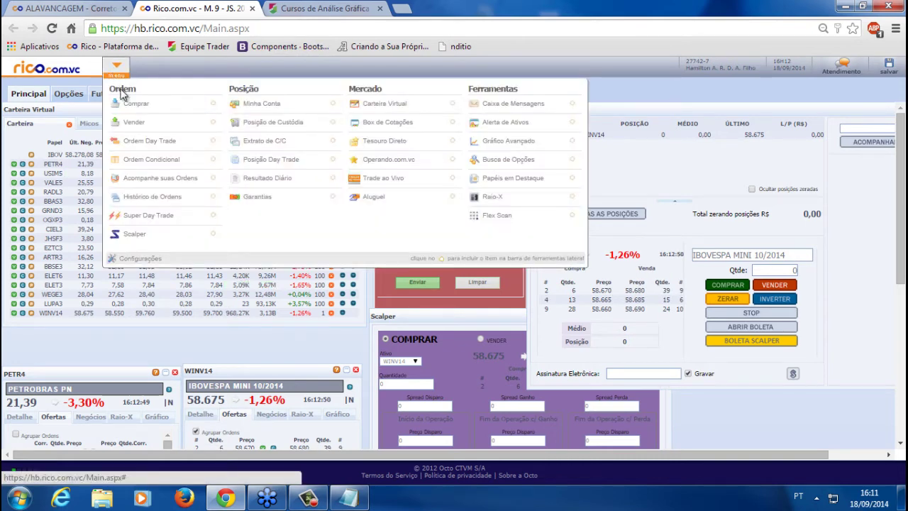
pyautogui.click(136, 123)
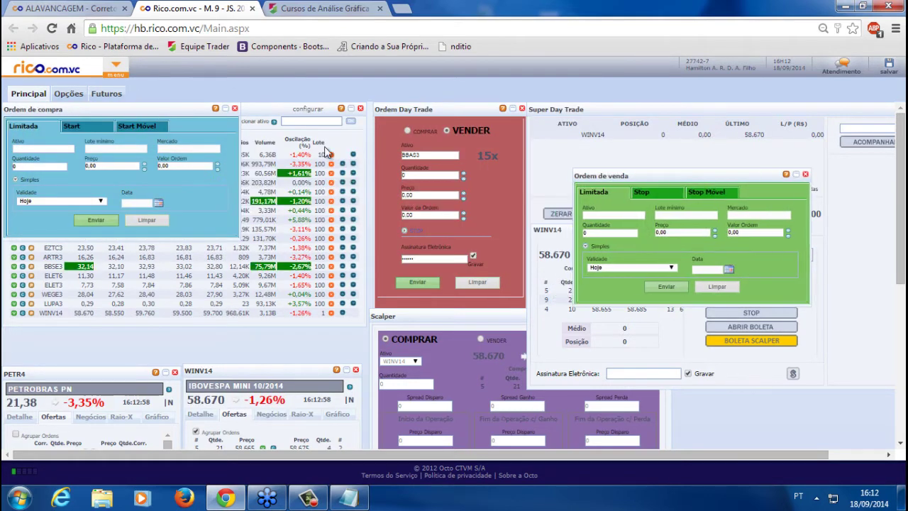
pyautogui.moveTo(170, 113); pyautogui.dragTo(170, 262)
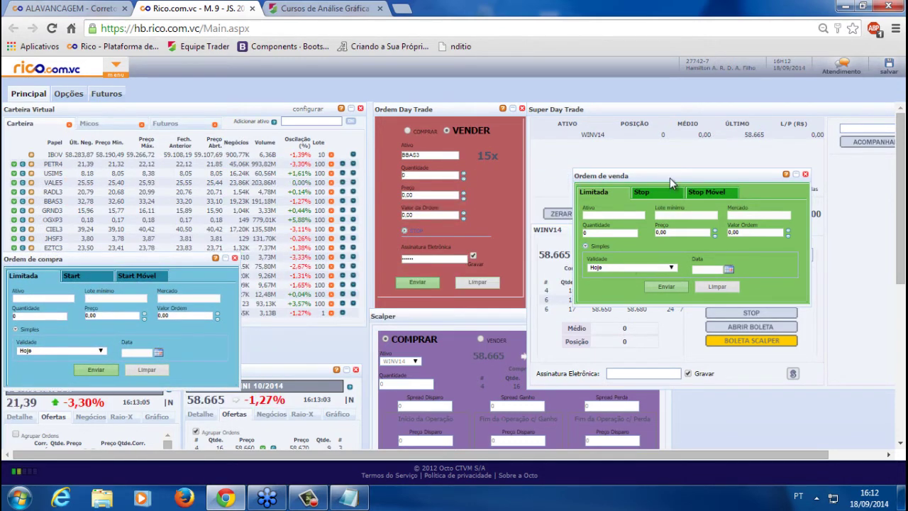
pyautogui.moveTo(671, 183); pyautogui.dragTo(299, 277)
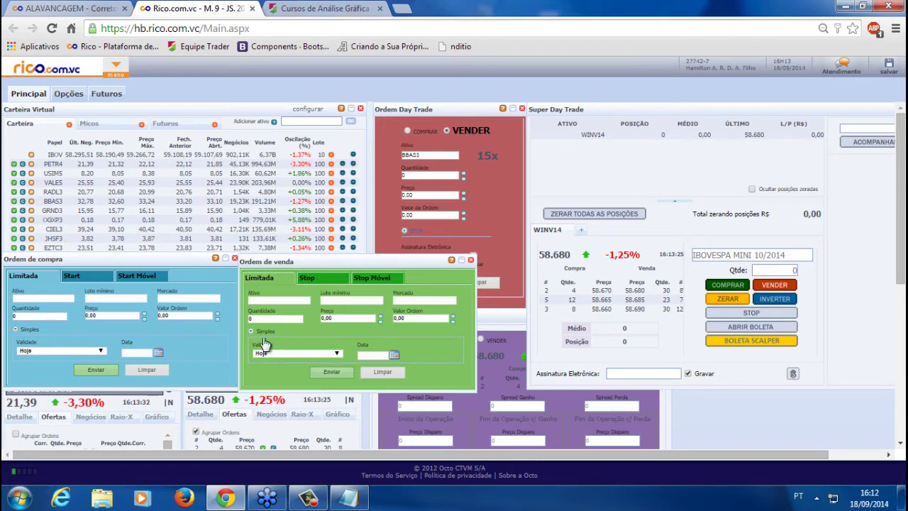
pyautogui.moveTo(287, 260); pyautogui.dragTo(295, 260)
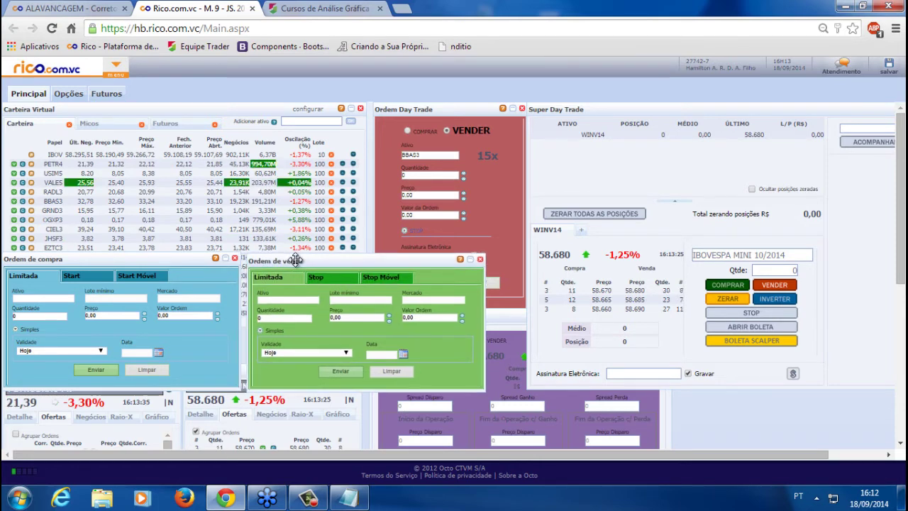
pyautogui.click(36, 298)
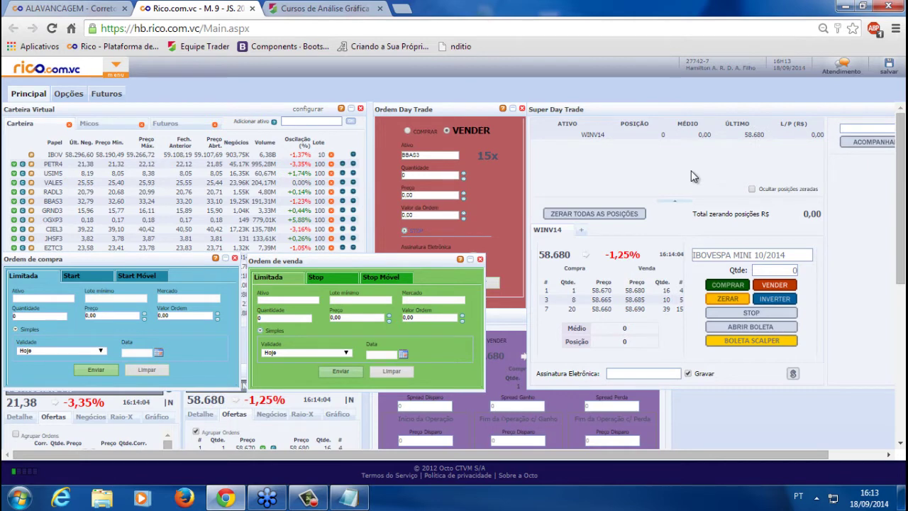
pyautogui.moveTo(499, 342); pyautogui.dragTo(579, 314)
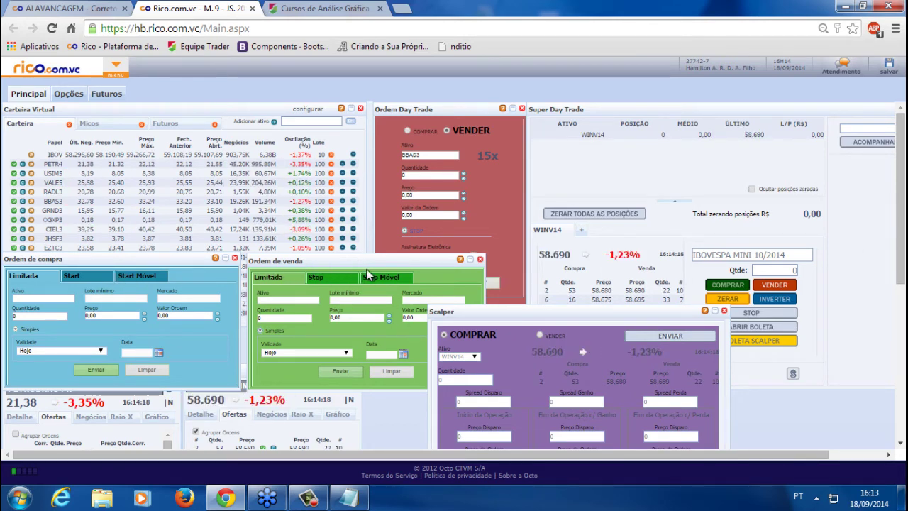
# Open a conditional order form and load BBAS3 into it from the quote window
pyautogui.click(113, 67)
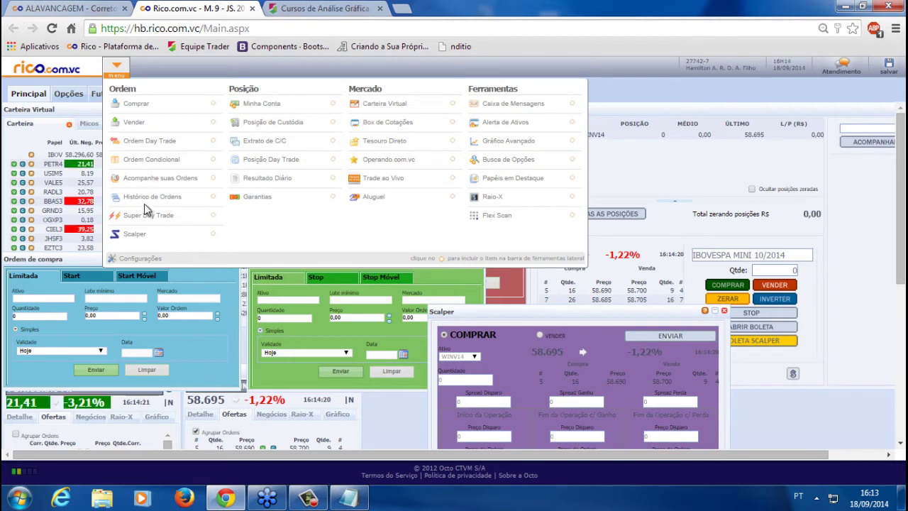
pyautogui.click(151, 161)
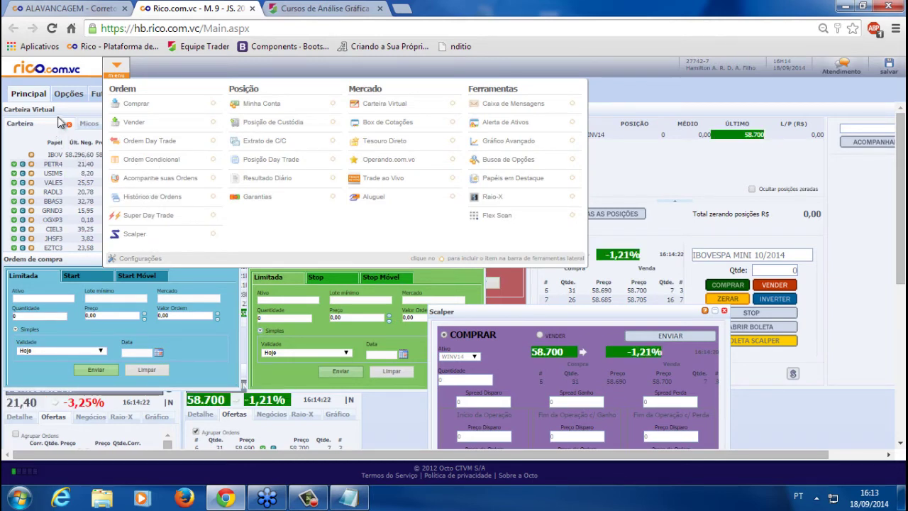
pyautogui.moveTo(73, 116); pyautogui.dragTo(739, 215)
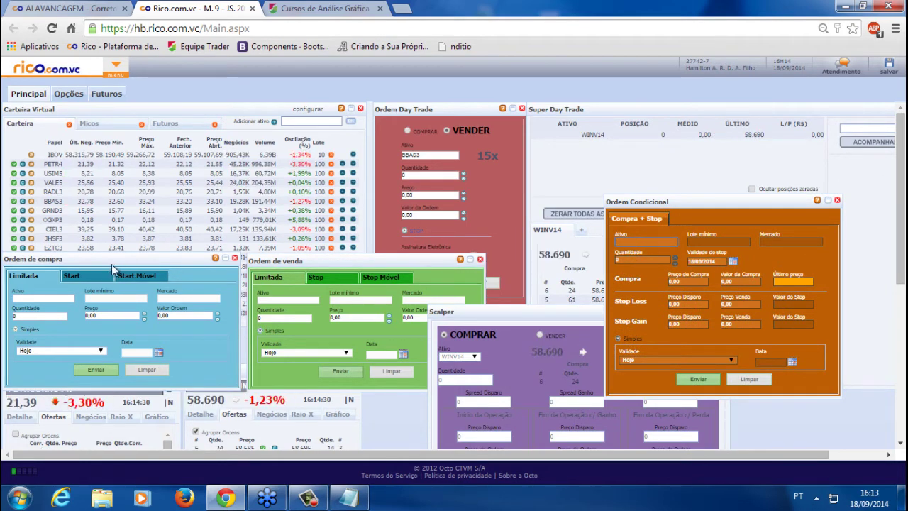
pyautogui.doubleClick(35, 202)
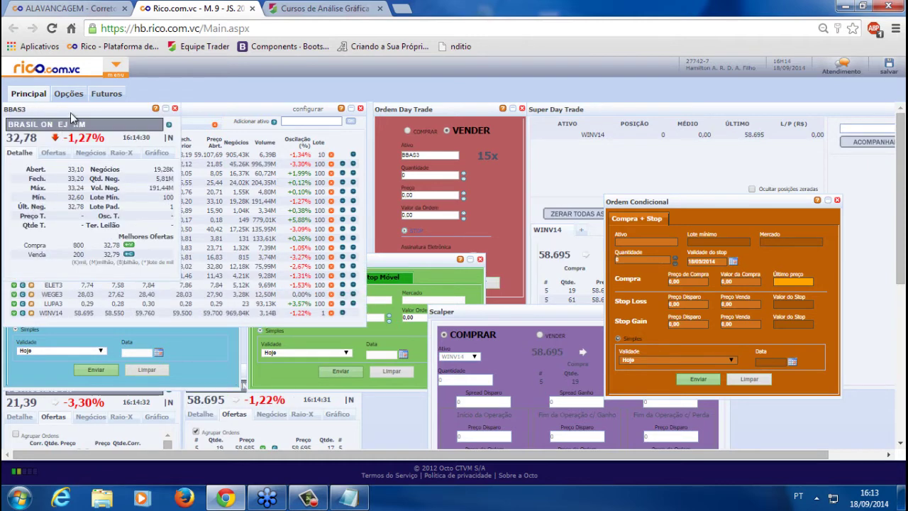
pyautogui.moveTo(107, 142); pyautogui.dragTo(439, 227)
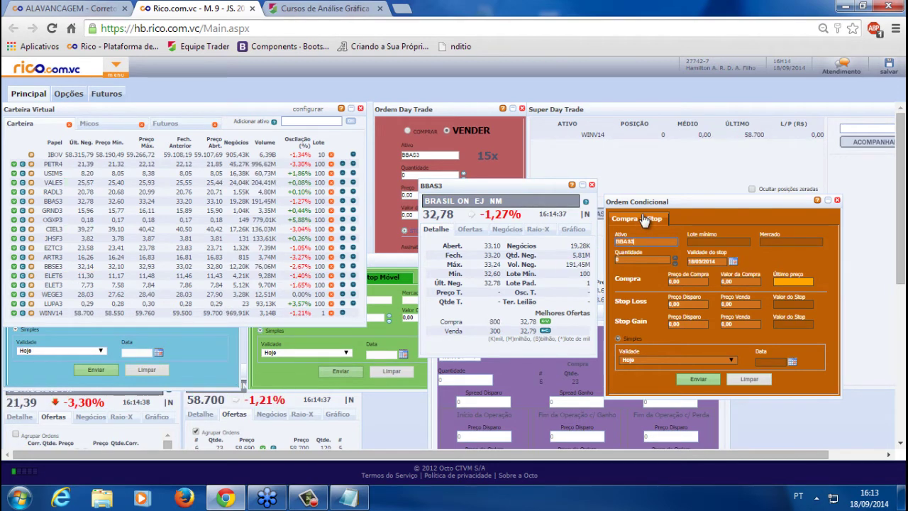
pyautogui.click(644, 220)
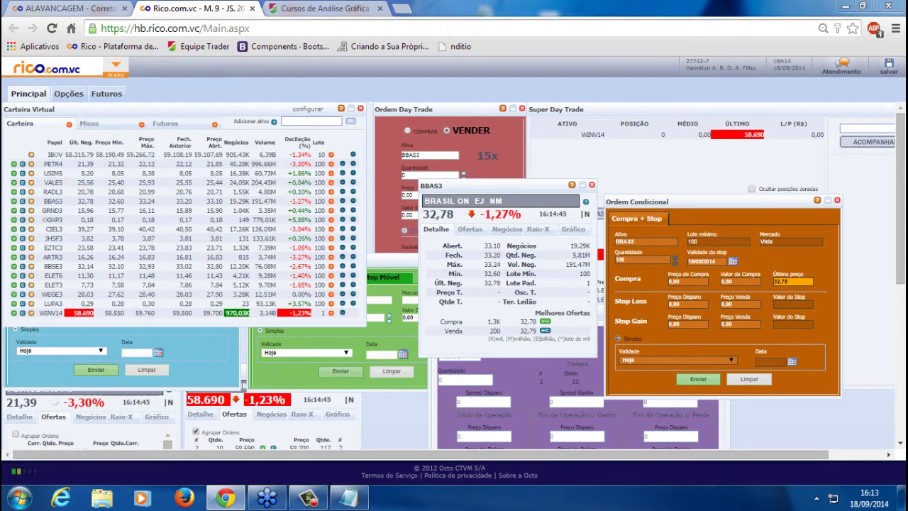
# Set purchase price 32,40, stop-loss trigger 31,90 and stop-loss sell price 31,80
pyautogui.click(686, 281)
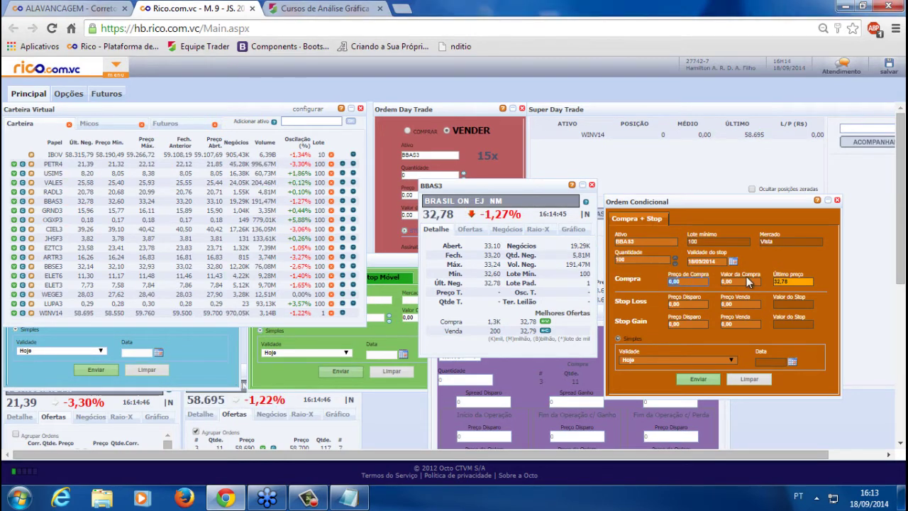
pyautogui.write('32,')
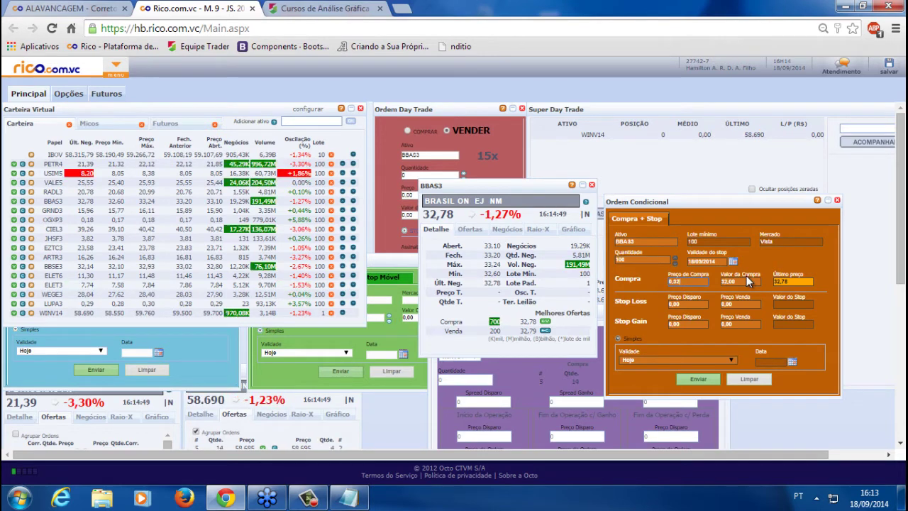
pyautogui.write('40')
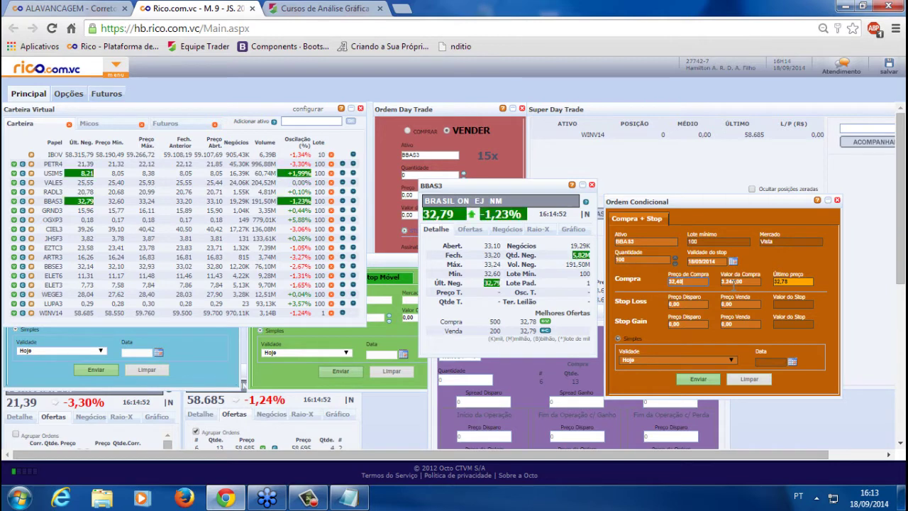
pyautogui.click(695, 303)
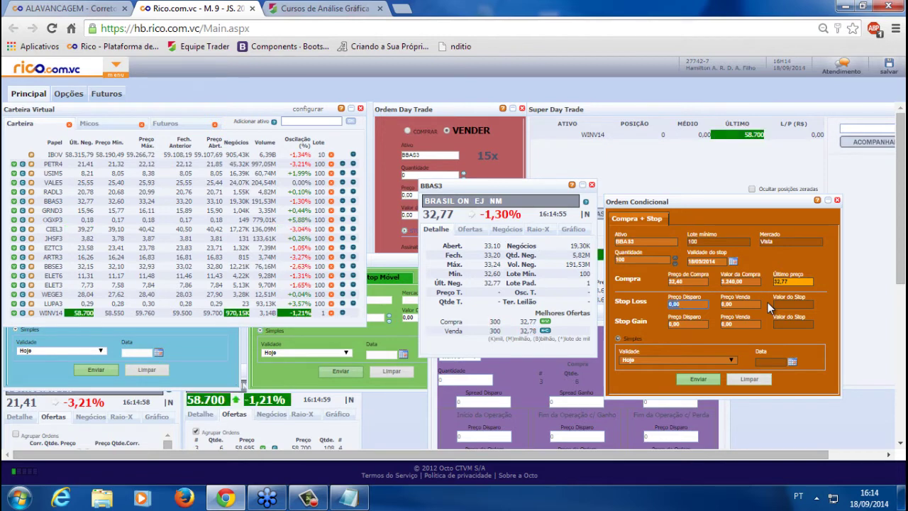
pyautogui.write('32')
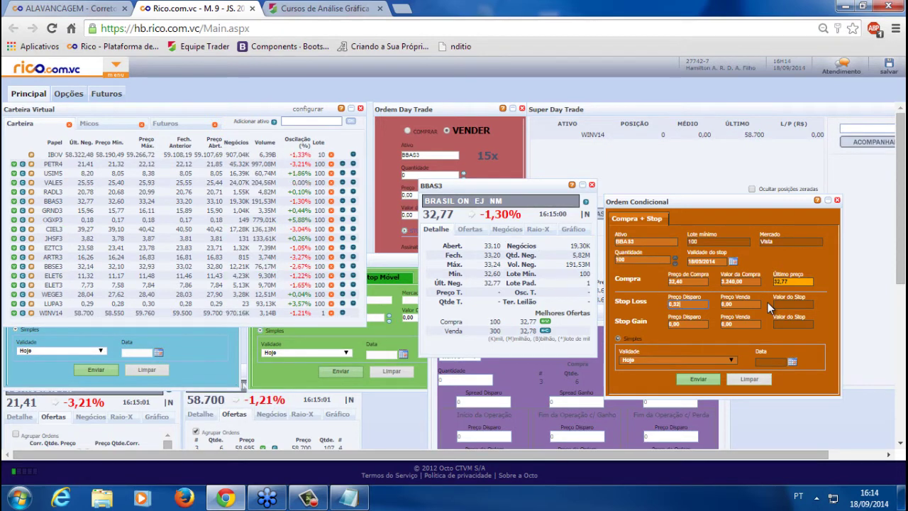
pyautogui.press('BackSpace')
pyautogui.write('1.90')
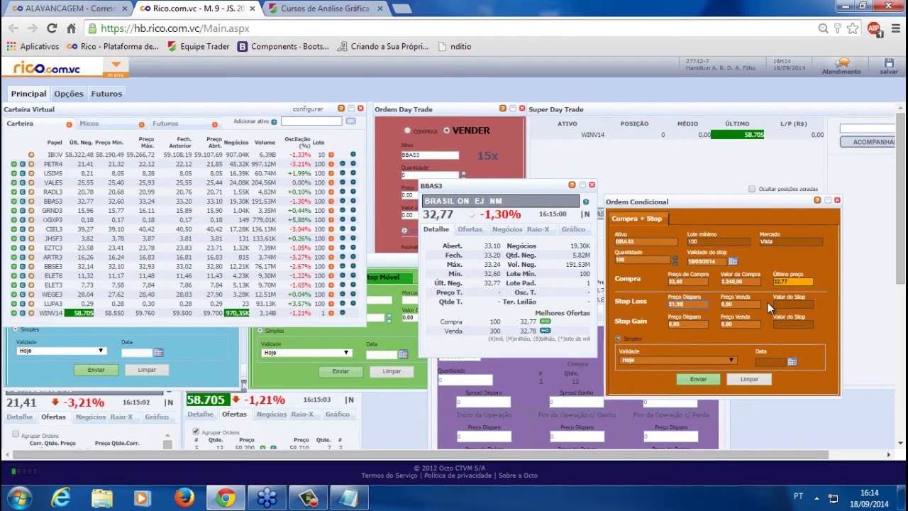
pyautogui.write('0,00')
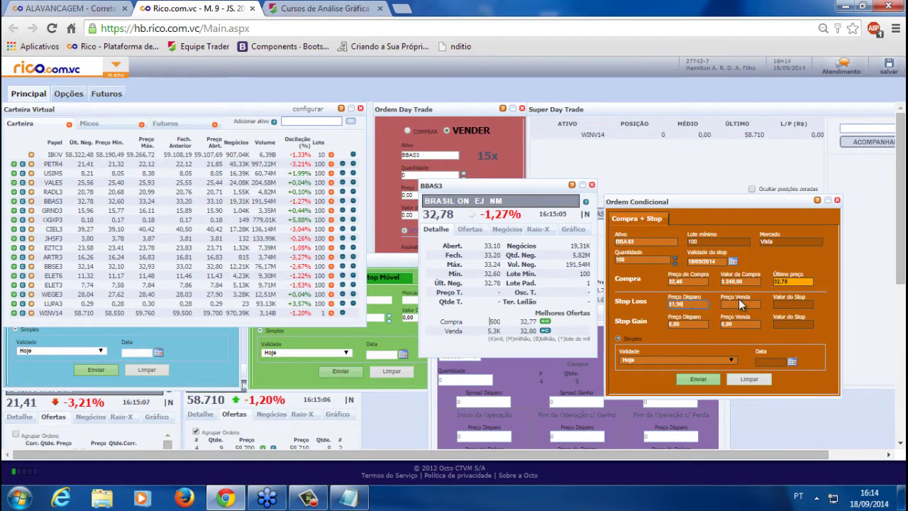
pyautogui.click(748, 302)
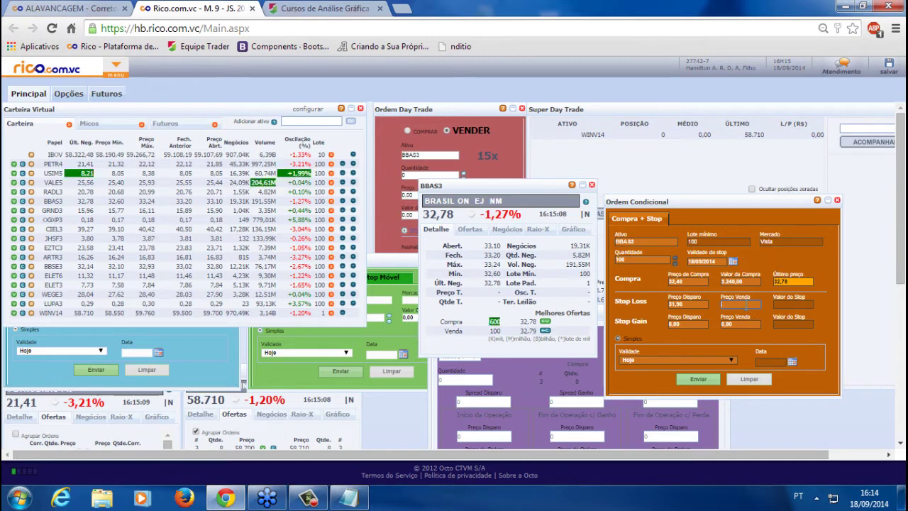
pyautogui.write('31,00')
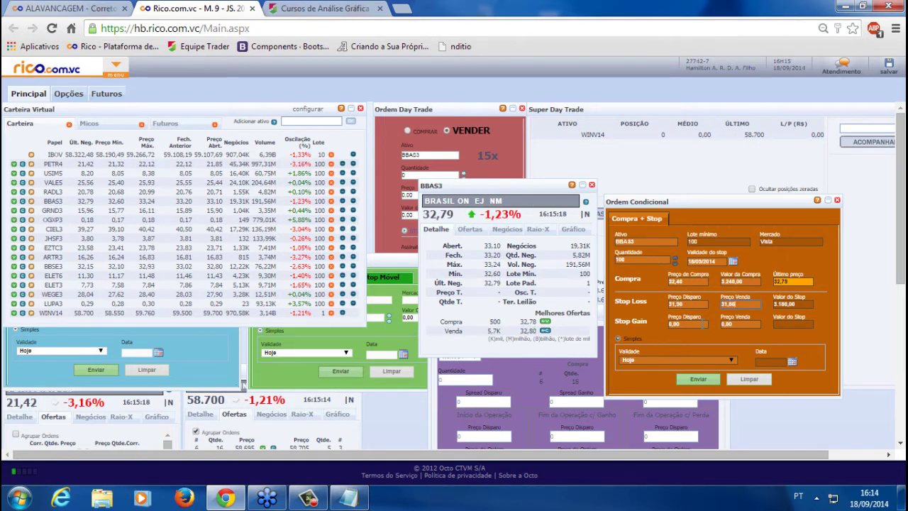
pyautogui.click(300, 345)
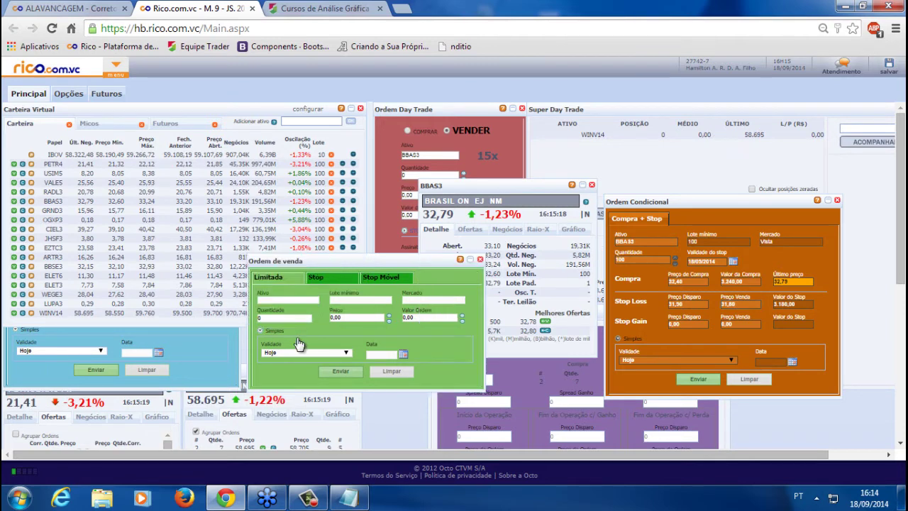
# Set the stop gain trigger to 33,90 and its sell price to 33,80
pyautogui.click(325, 281)
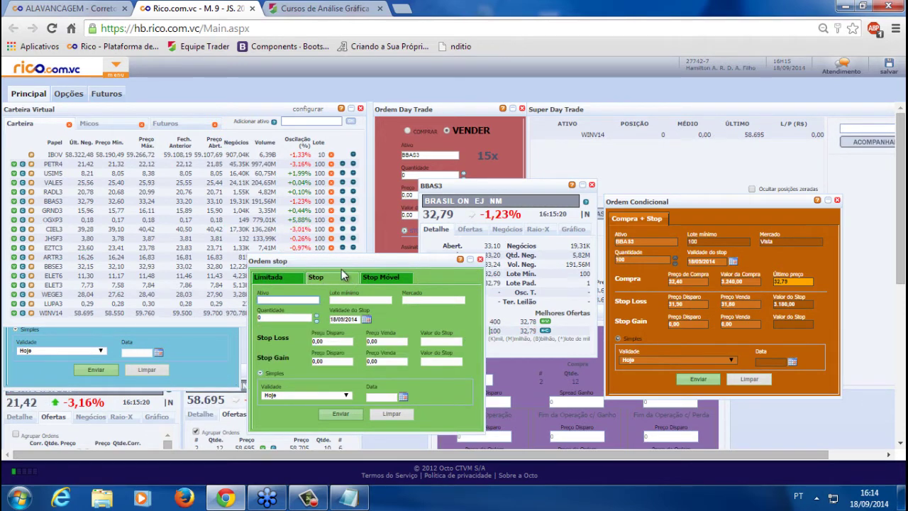
pyautogui.click(316, 342)
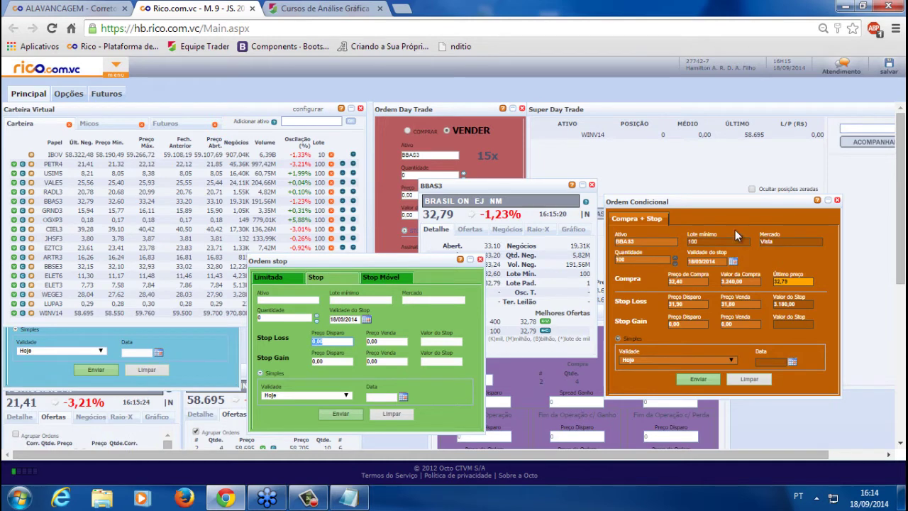
pyautogui.click(686, 325)
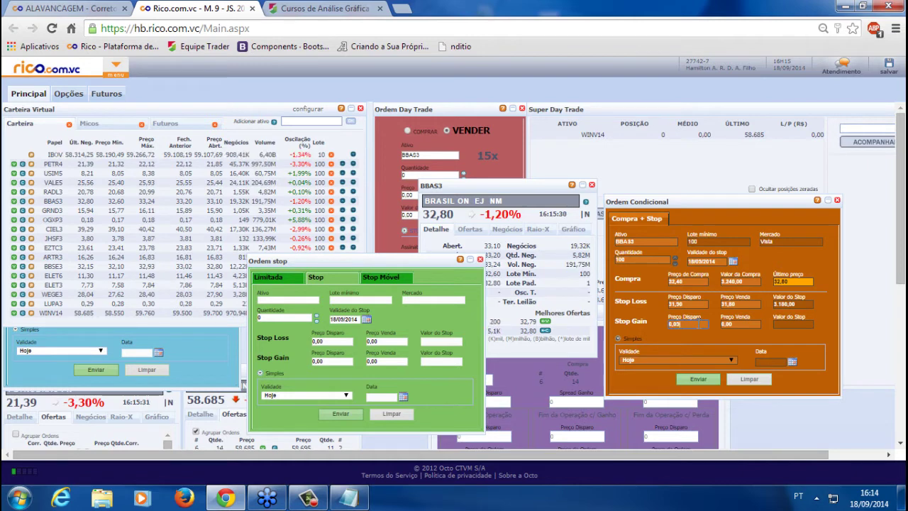
pyautogui.write('33,90')
pyautogui.press('Tab')
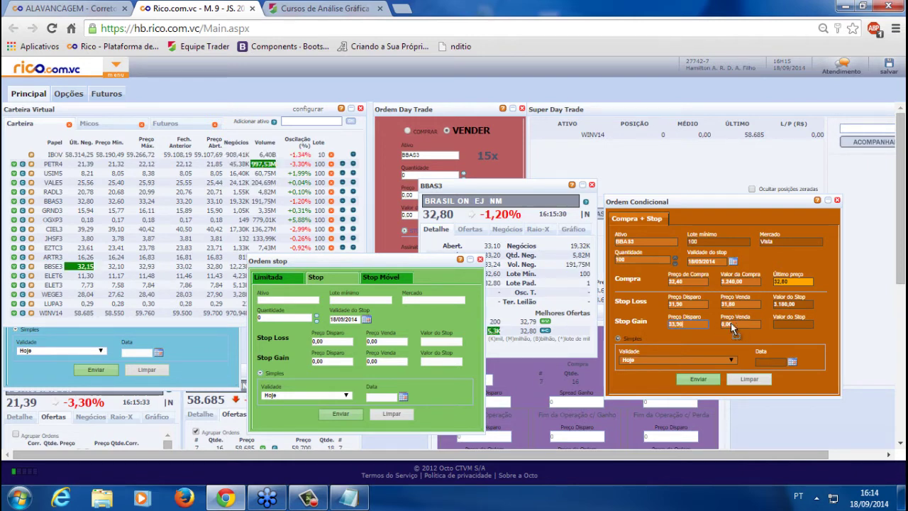
pyautogui.write('33,80')
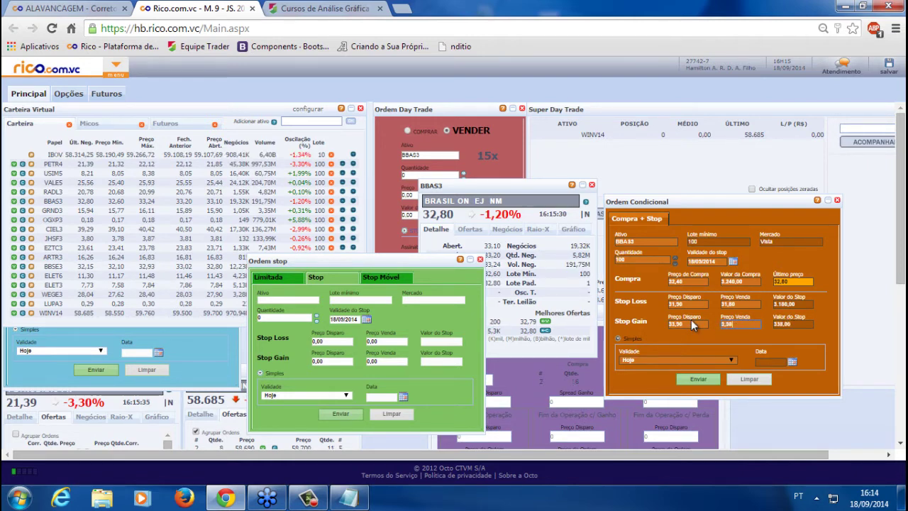
# Set the stop expiry to 14/11/2014 and order validity to Até Cancelar
pyautogui.click(733, 262)
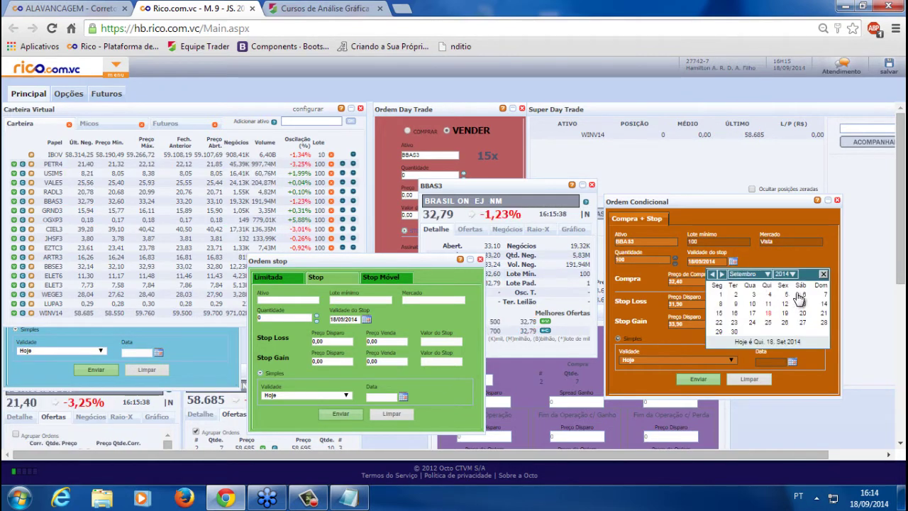
pyautogui.click(765, 274)
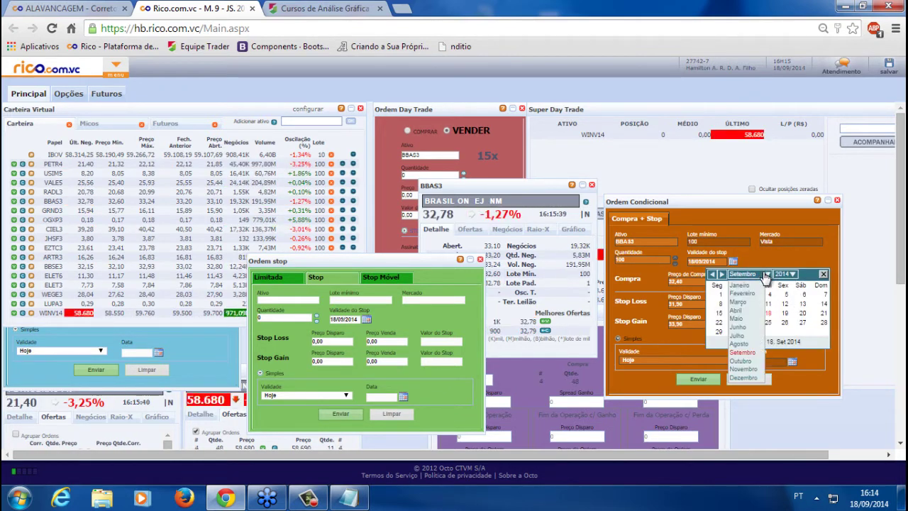
pyautogui.click(743, 369)
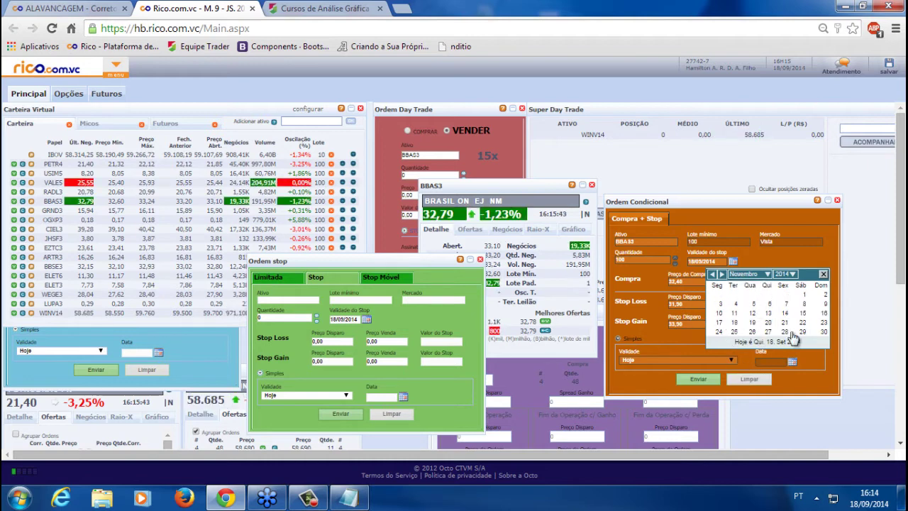
pyautogui.click(785, 313)
pyautogui.click(663, 359)
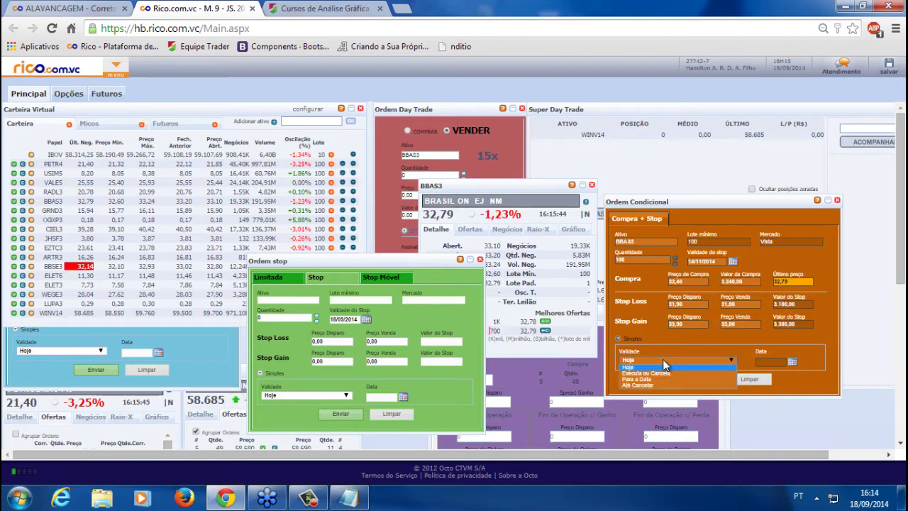
pyautogui.click(645, 385)
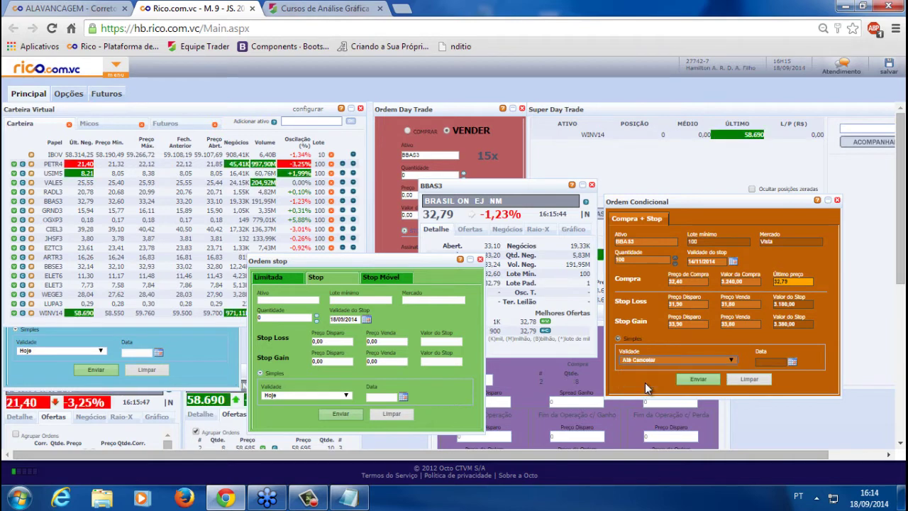
# Submit and confirm the BBAS3 buy-plus-stop order, then dismiss the success message
pyautogui.click(699, 381)
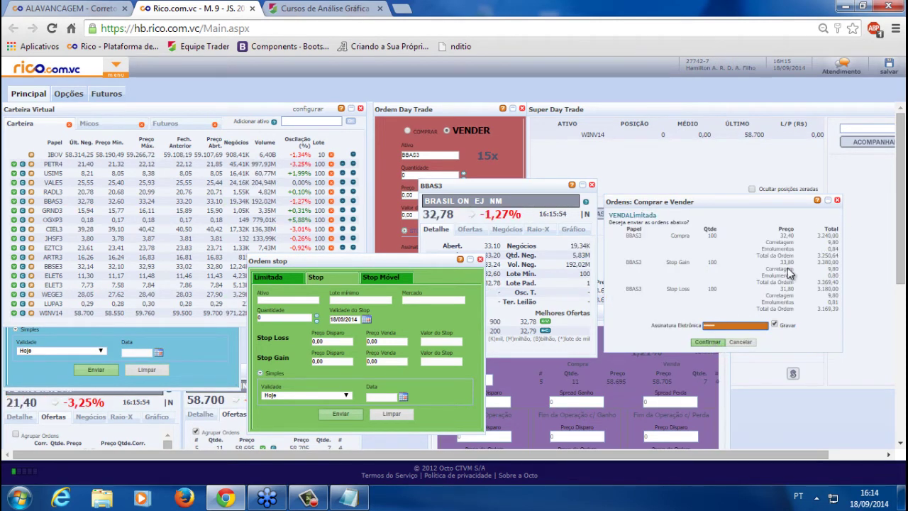
pyautogui.click(704, 343)
pyautogui.click(458, 267)
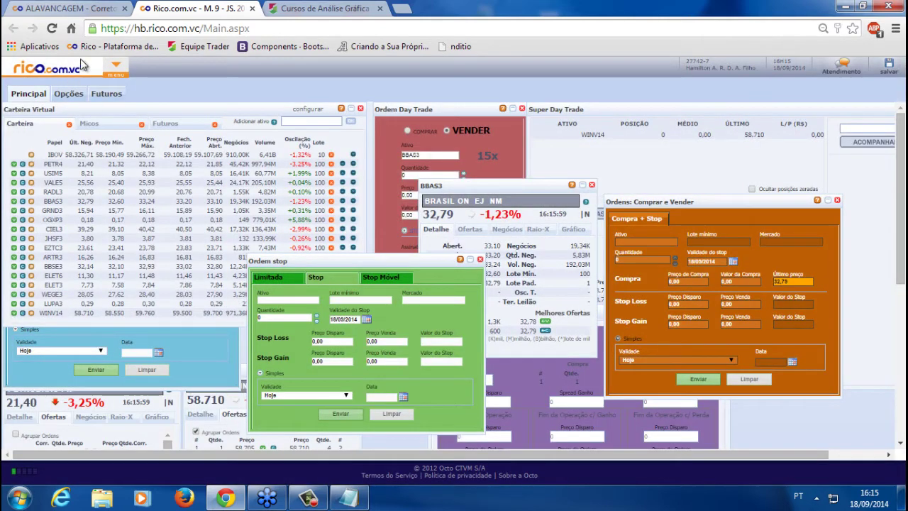
pyautogui.click(117, 74)
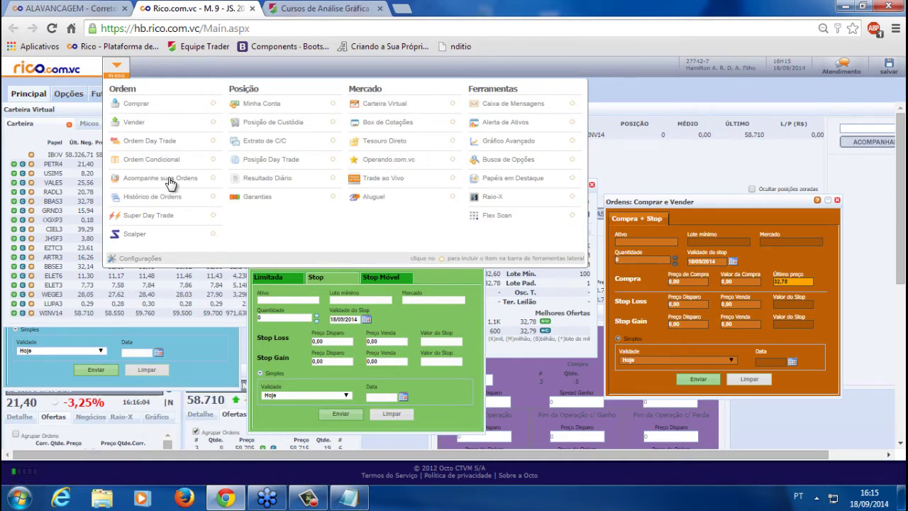
# Open Acompanhe suas Ordens to list the BBAS3 buy and stop orders as Aberta
pyautogui.click(171, 181)
pyautogui.moveTo(93, 113); pyautogui.dragTo(195, 326)
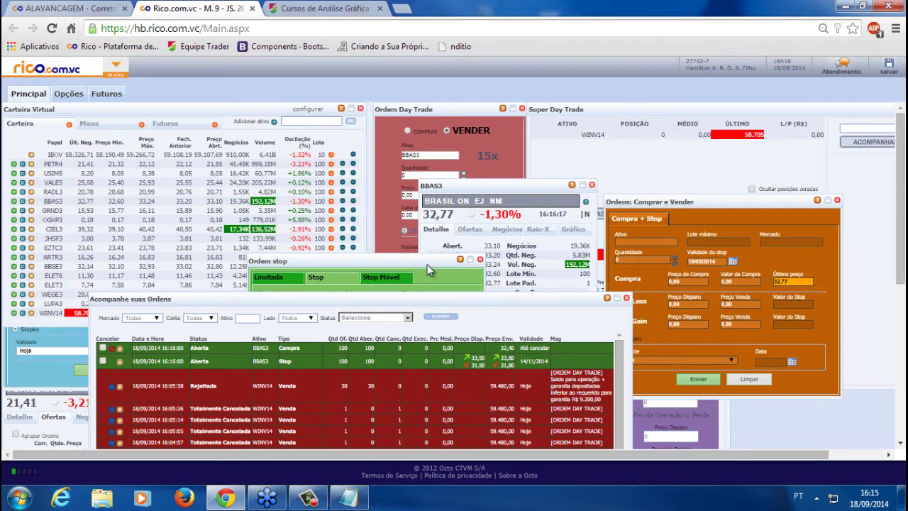
pyautogui.click(430, 272)
pyautogui.click(434, 301)
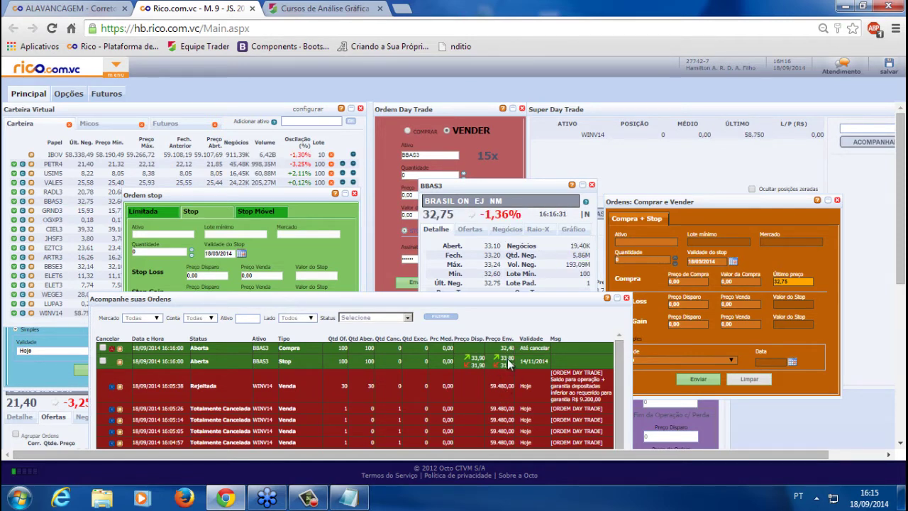
# Reset the page zoom and place the Ordem stop form above the order list
pyautogui.hotkey('ctrl', '0')
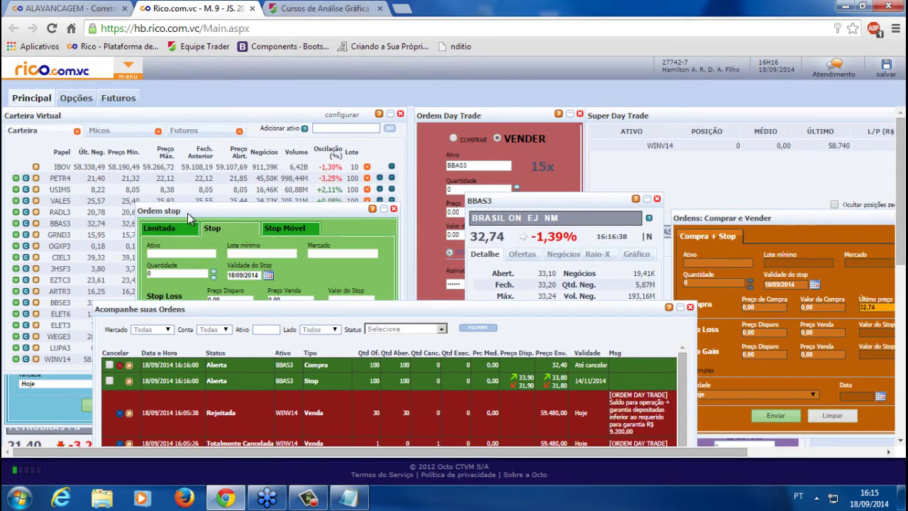
pyautogui.moveTo(202, 209); pyautogui.dragTo(251, 148)
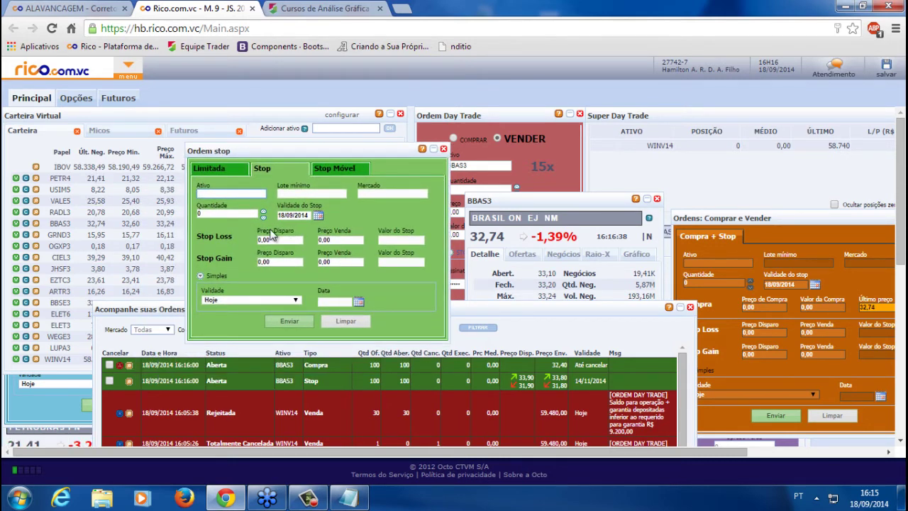
pyautogui.click(258, 238)
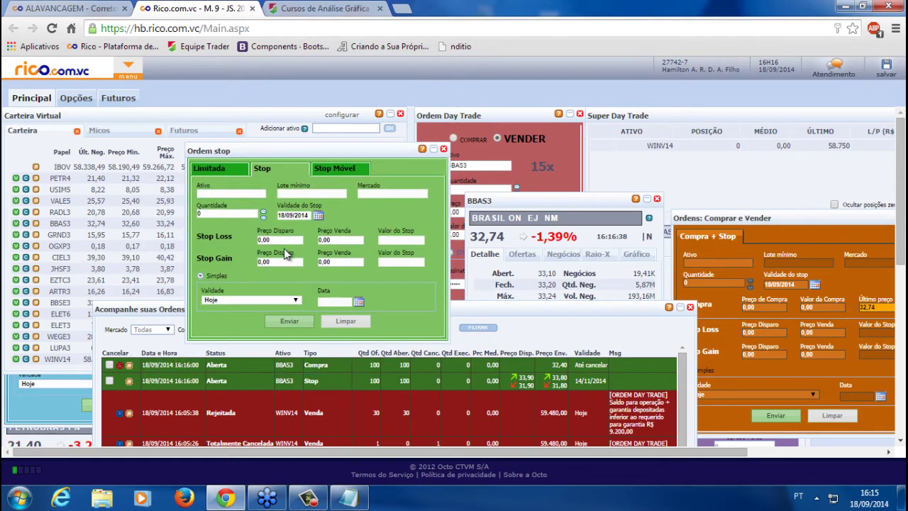
pyautogui.moveTo(345, 153); pyautogui.dragTo(351, 125)
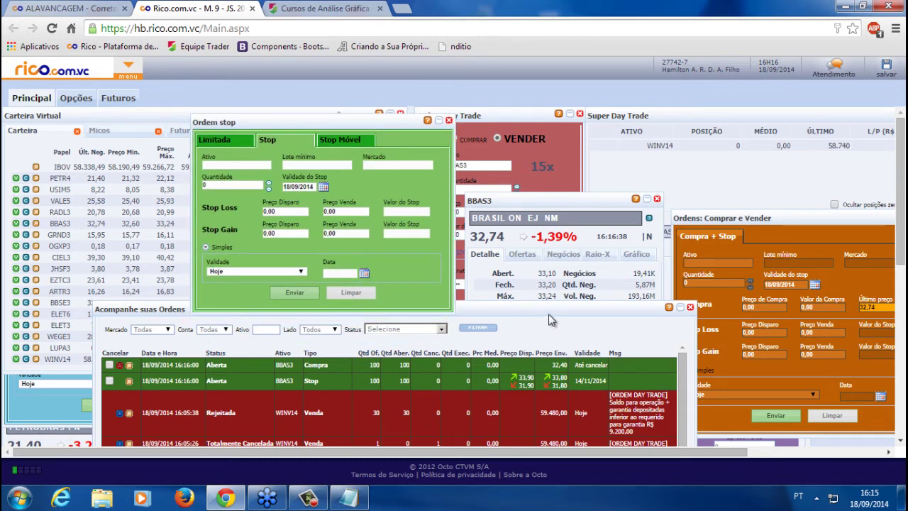
pyautogui.moveTo(553, 311); pyautogui.dragTo(549, 323)
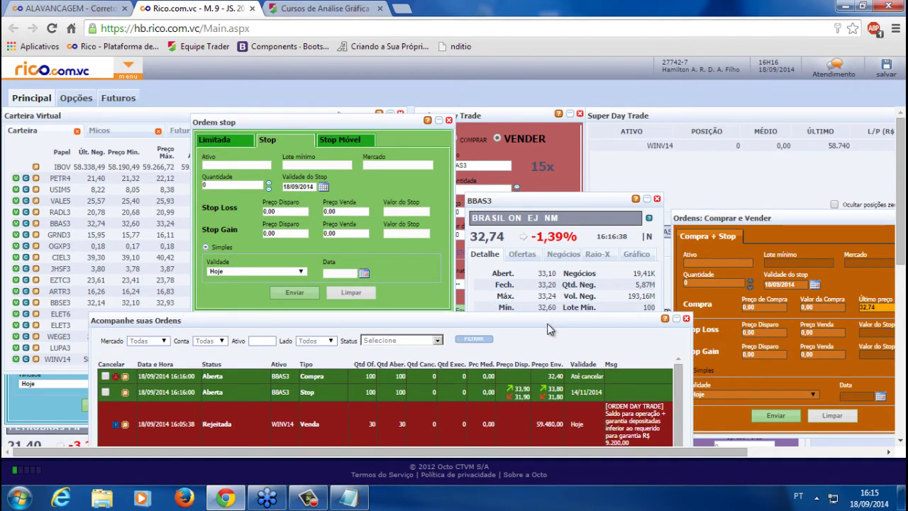
pyautogui.click(271, 211)
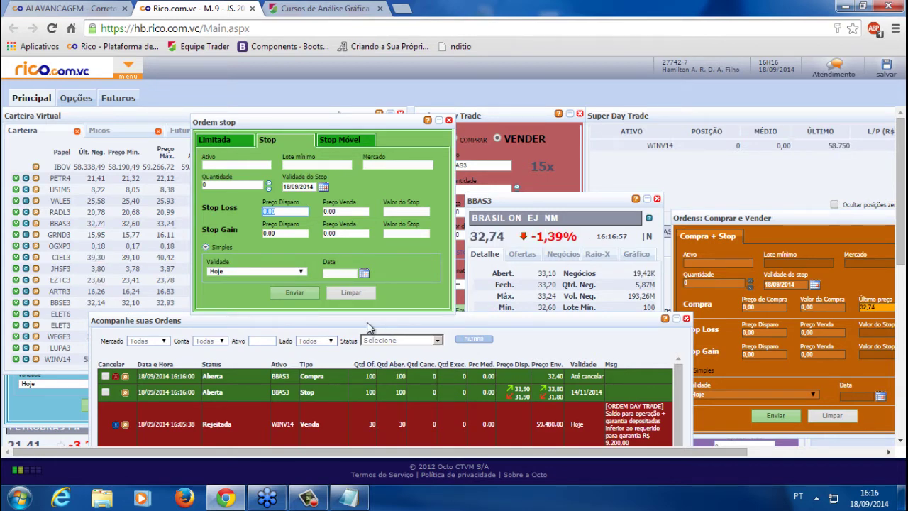
# Insert the support e-mail address at the top of the Notepad note, then minimise it
pyautogui.click(340, 501)
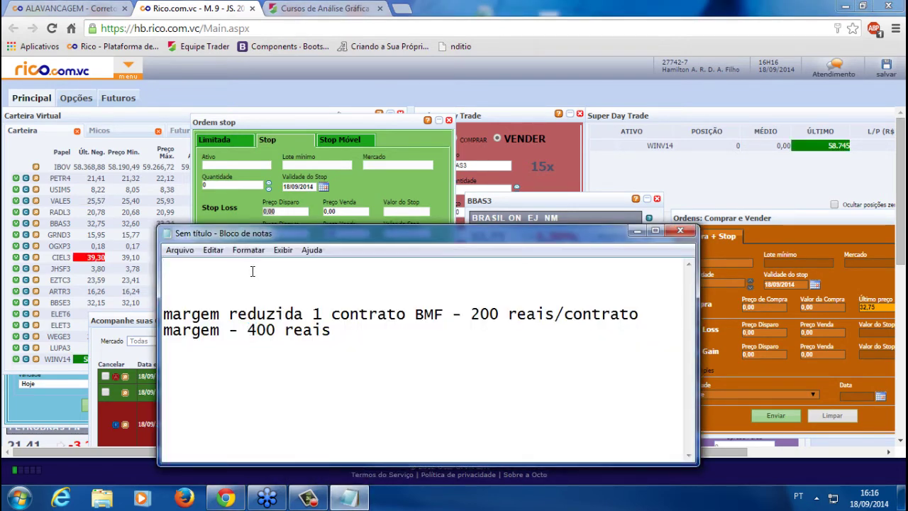
pyautogui.press('Return')
pyautogui.press('Return')
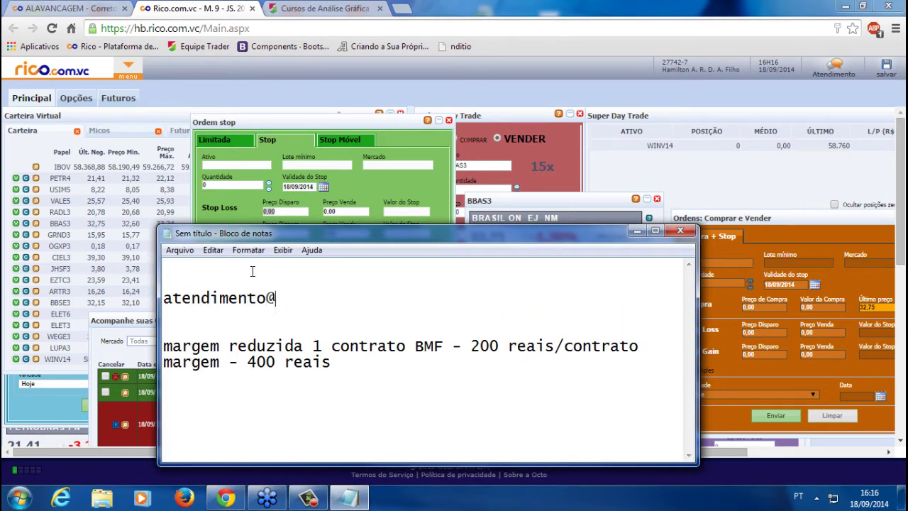
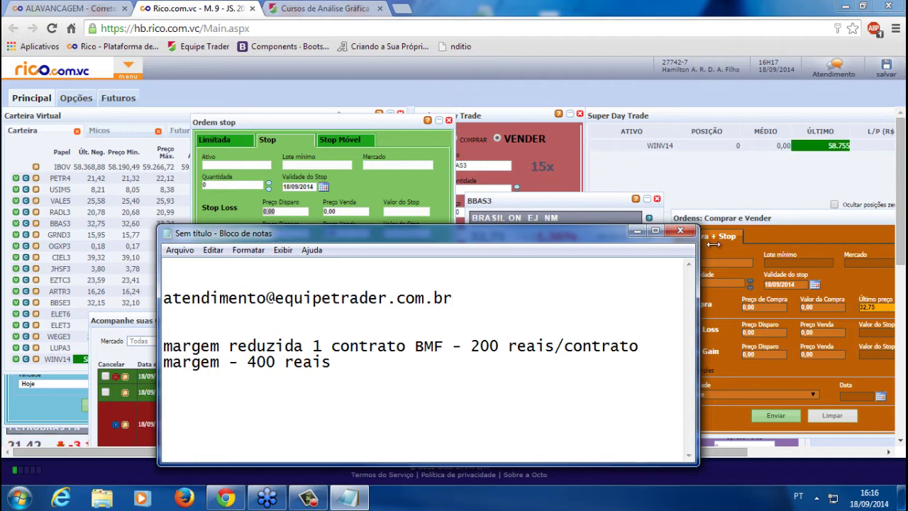
pyautogui.click(637, 231)
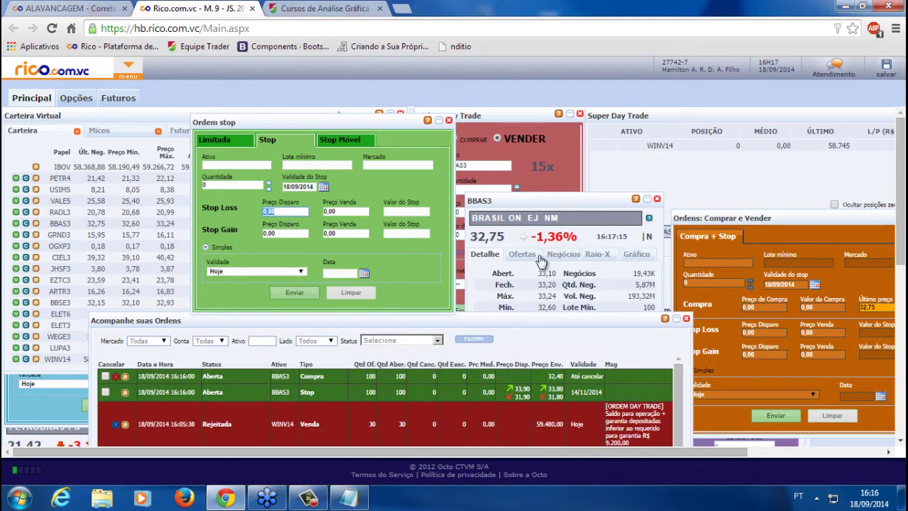
# Show the BBAS3 Ofertas order book, then bring the Notepad note back to front
pyautogui.click(539, 257)
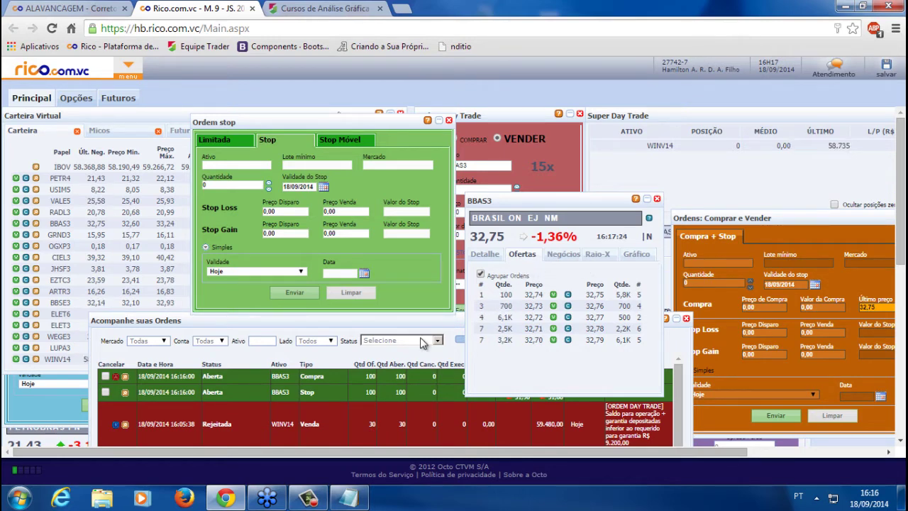
pyautogui.click(348, 498)
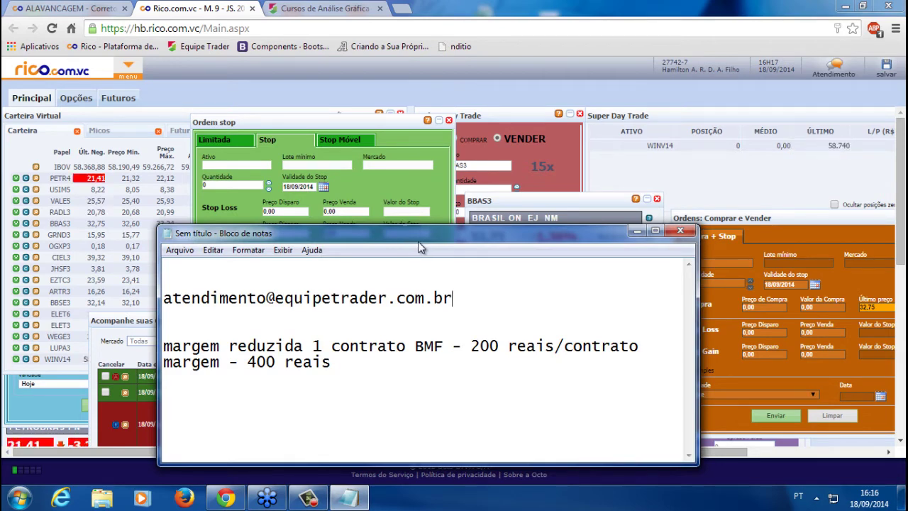
# Lower the Notepad window slightly and switch to the Equipe Trader homepage tab
pyautogui.moveTo(419, 243); pyautogui.dragTo(420, 267)
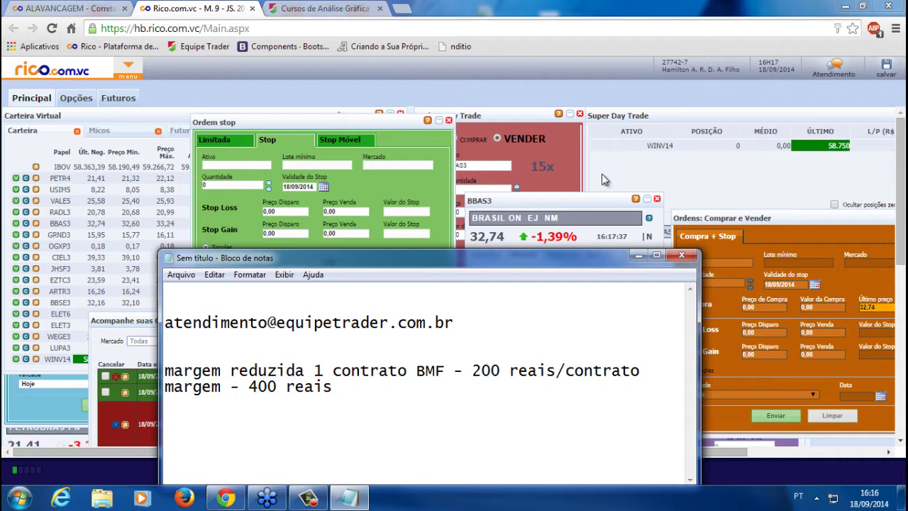
pyautogui.click(316, 9)
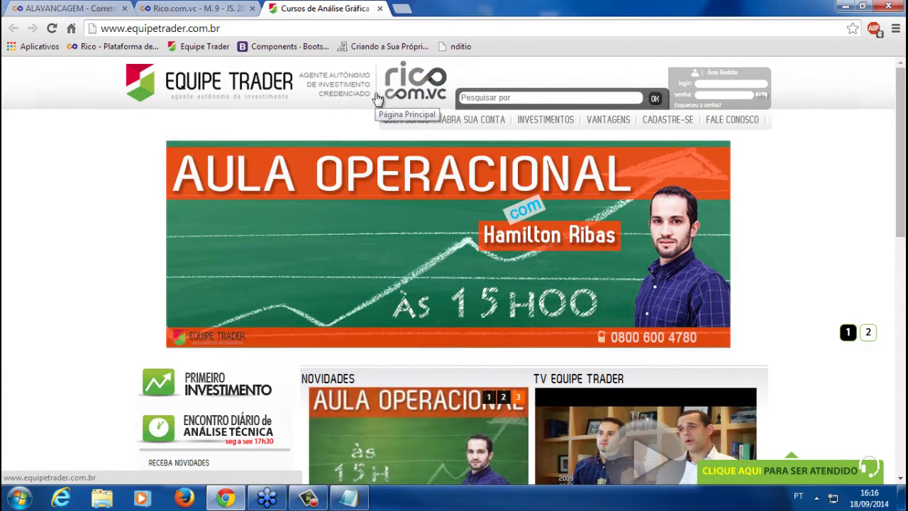
# Zoom out and reload the Equipe Trader homepage, then return to the Rico.com.vc tab
pyautogui.hotkey('ctrl', '-')
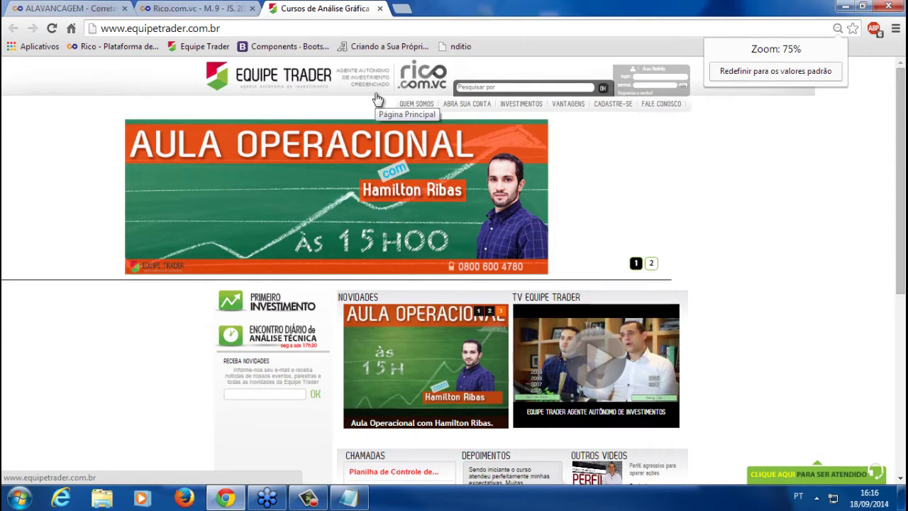
pyautogui.click(378, 98)
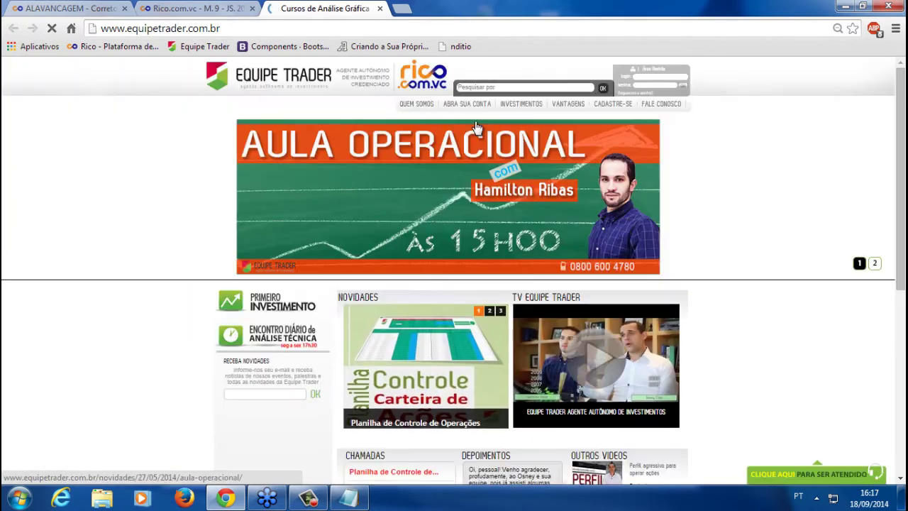
pyautogui.click(180, 7)
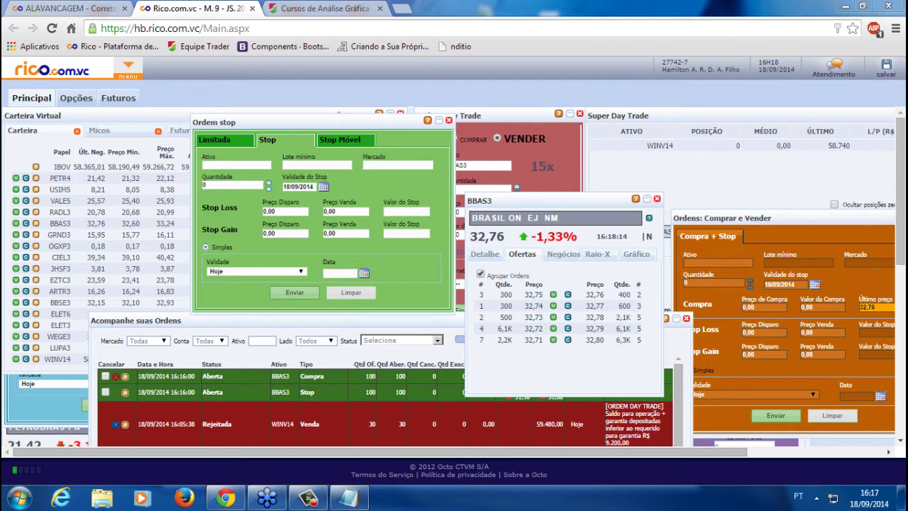
# Highlight the whole support e-mail line in the Notepad notes, then minimise Notepad
pyautogui.click(348, 498)
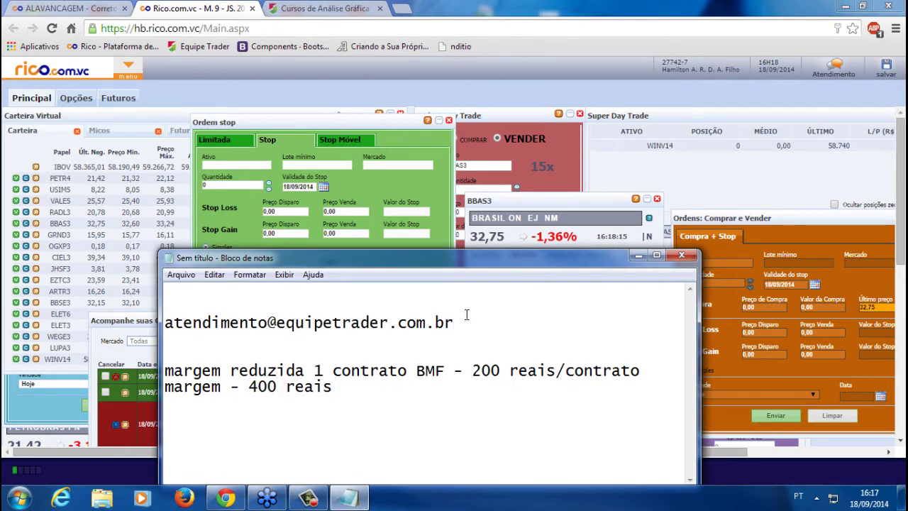
pyautogui.hotkey('shift', 'Home')
pyautogui.press('Down')
pyautogui.click(247, 325)
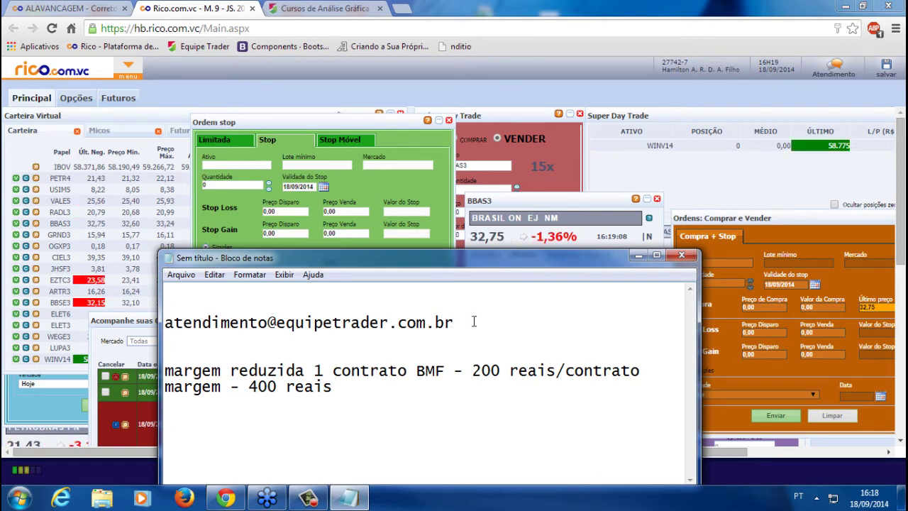
pyautogui.moveTo(461, 321); pyautogui.dragTo(21, 325)
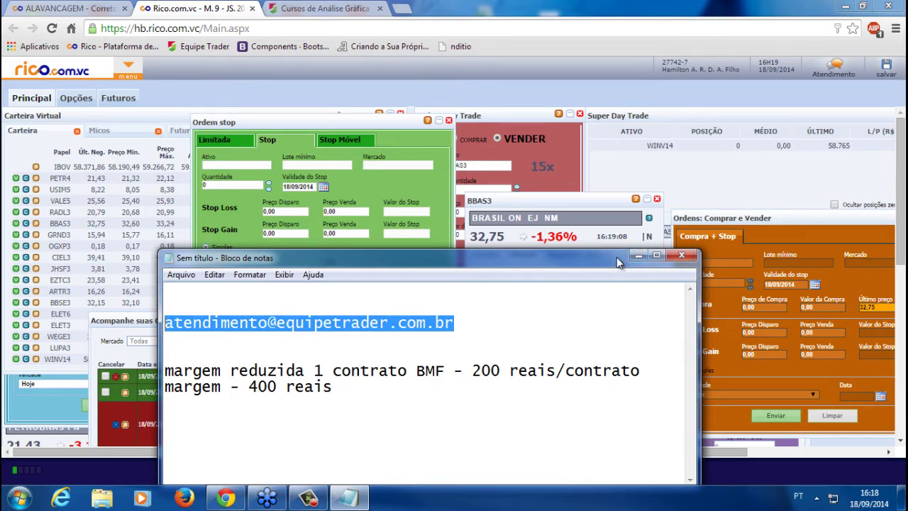
pyautogui.click(639, 256)
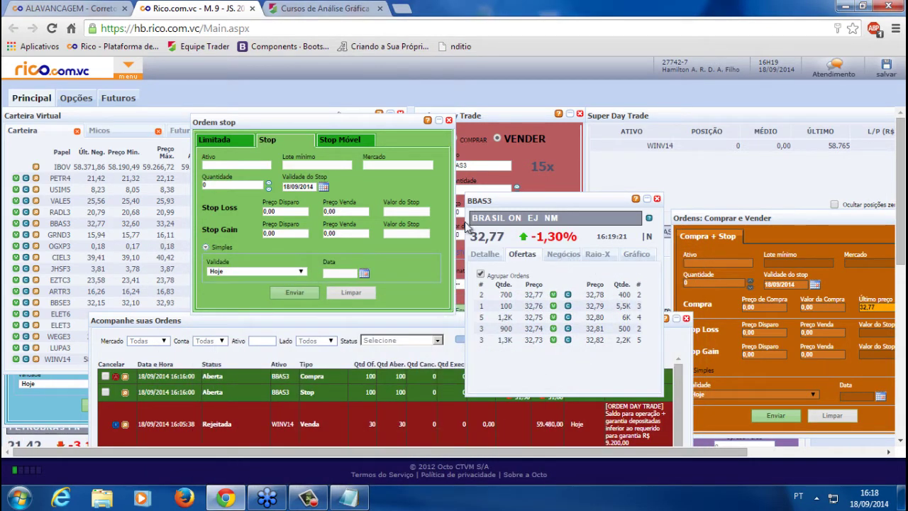
# Uncheck Agrupar Ordens so the BBAS3 book lists individual broker offers, briefly checking Negócios
pyautogui.click(481, 274)
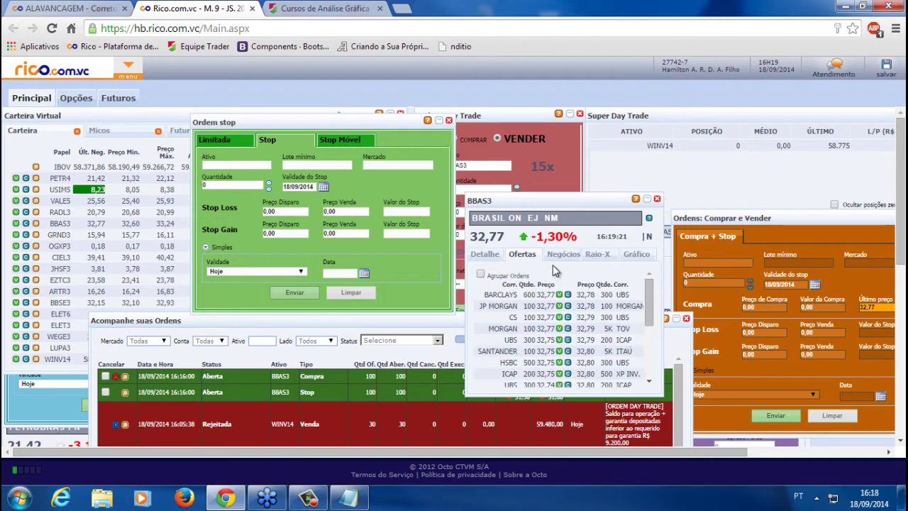
pyautogui.moveTo(565, 203); pyautogui.dragTo(567, 178)
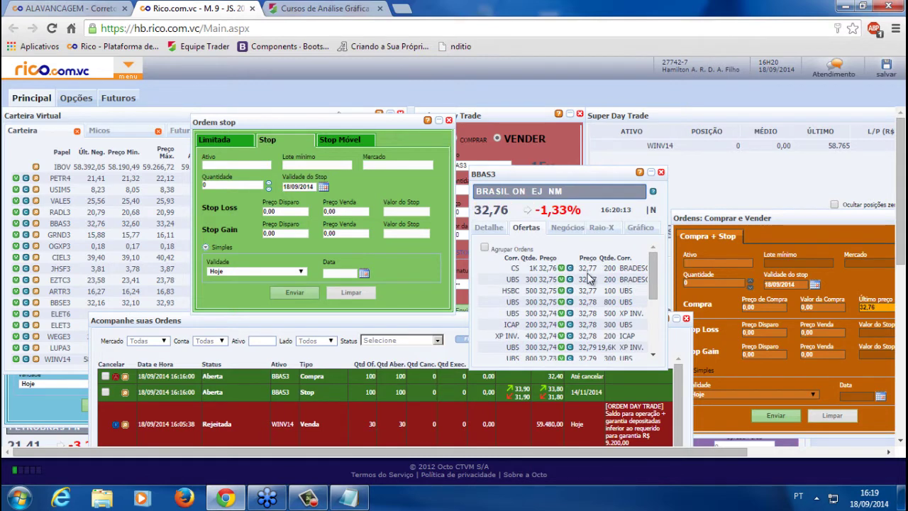
pyautogui.click(567, 228)
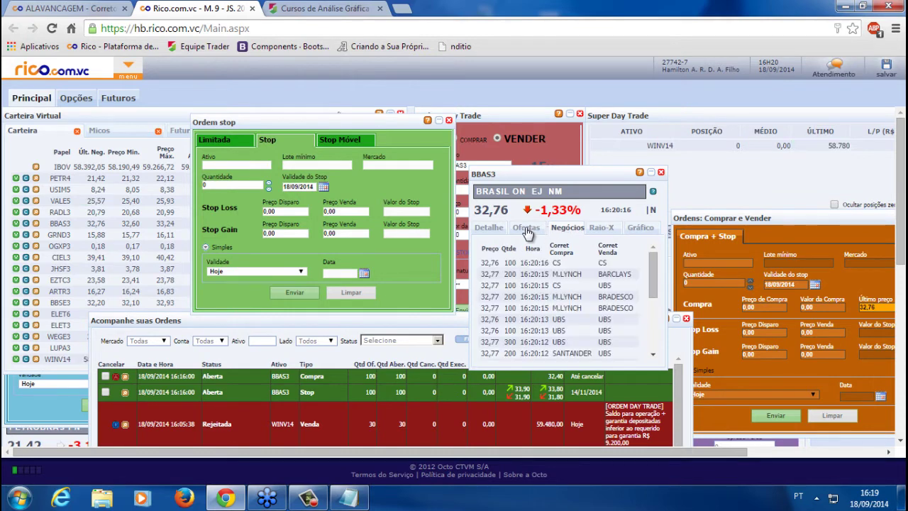
pyautogui.click(526, 229)
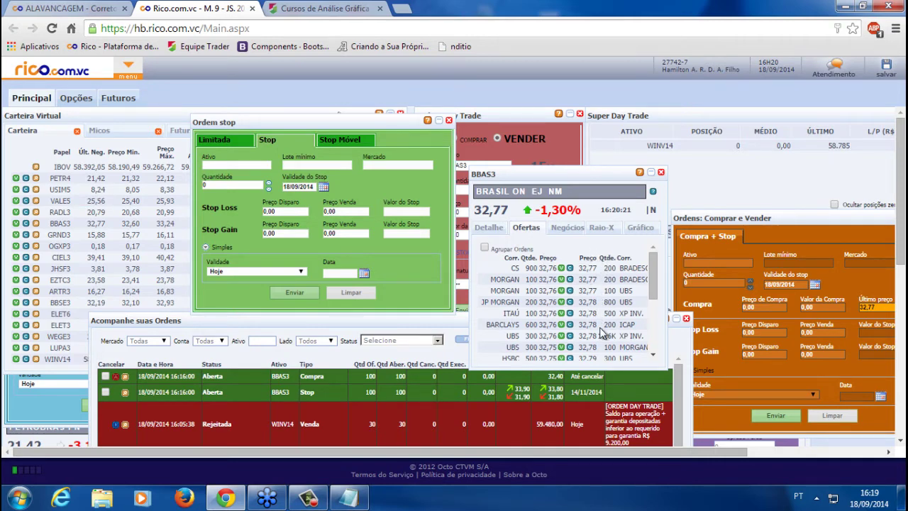
# Reselect the support e-mail line in the notes, minimise them, and scroll the BBAS3 book
pyautogui.click(347, 498)
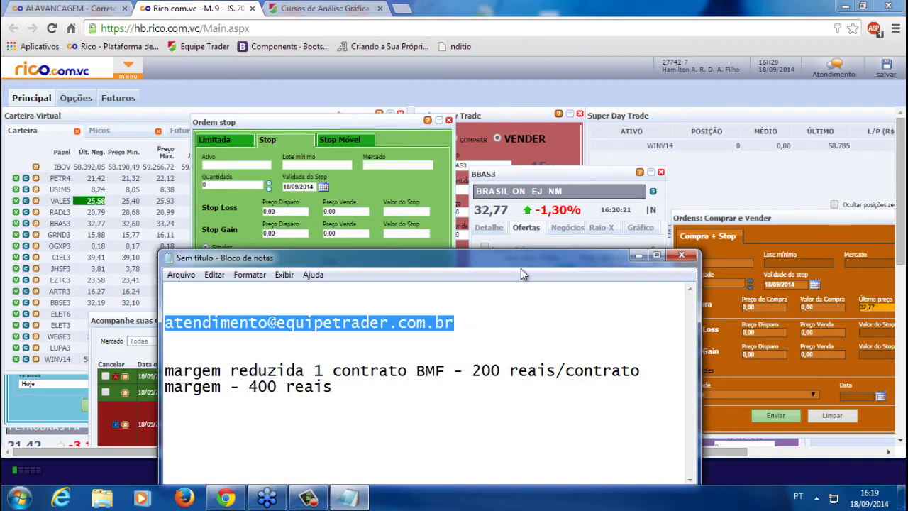
pyautogui.moveTo(521, 269); pyautogui.dragTo(523, 321)
pyautogui.click(508, 374)
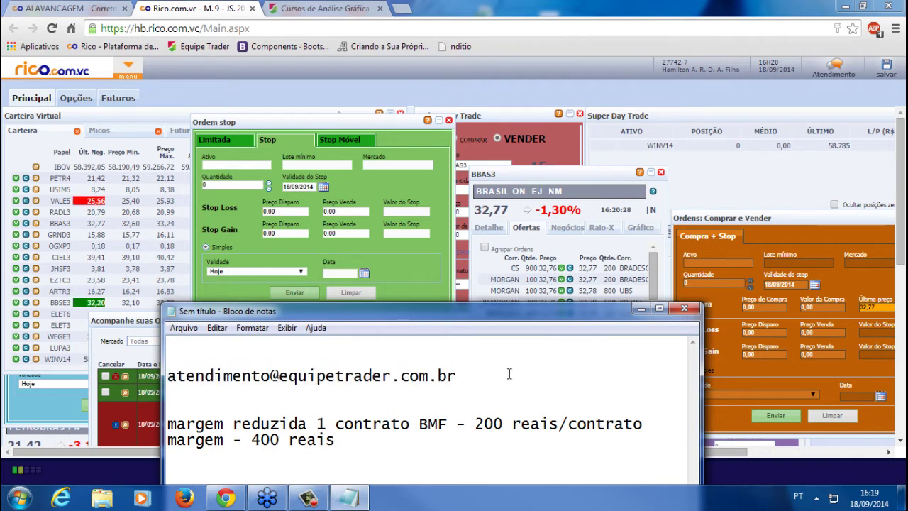
pyautogui.moveTo(508, 374); pyautogui.dragTo(149, 381)
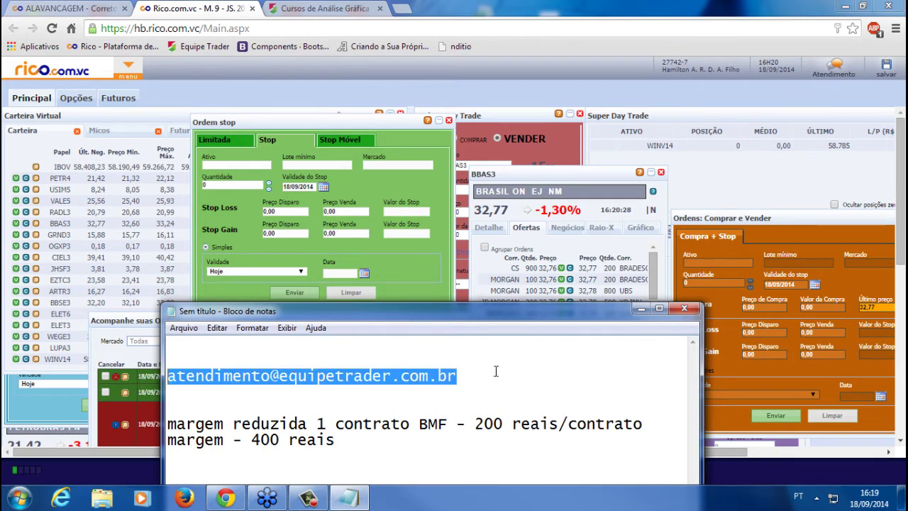
pyautogui.click(641, 309)
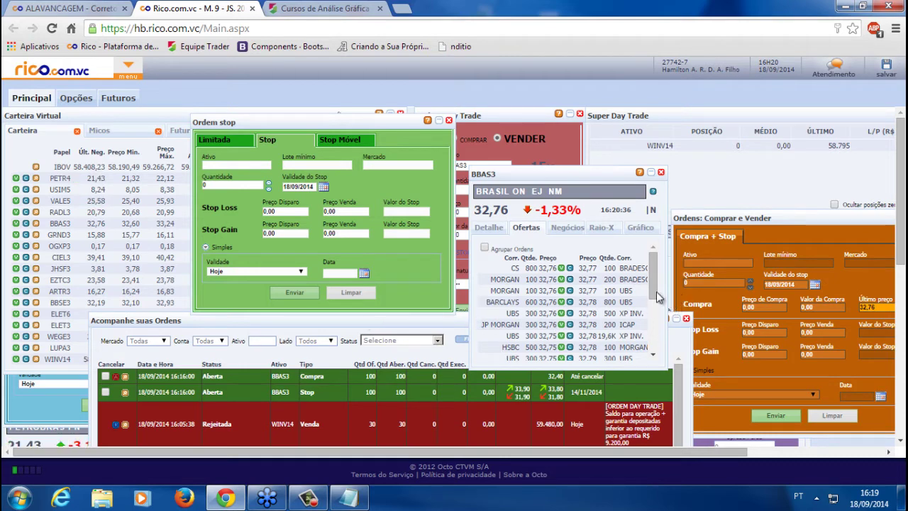
pyautogui.moveTo(656, 276); pyautogui.dragTo(641, 305)
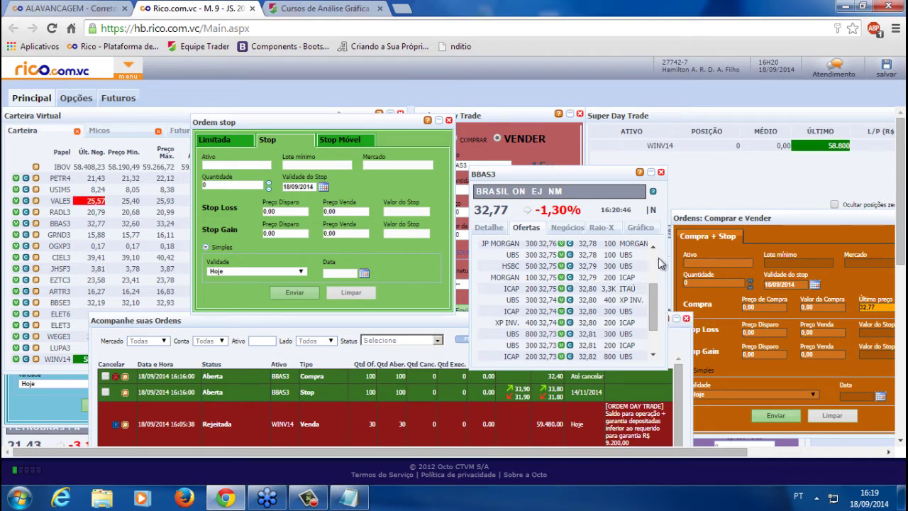
pyautogui.scroll(3, 649, 263)
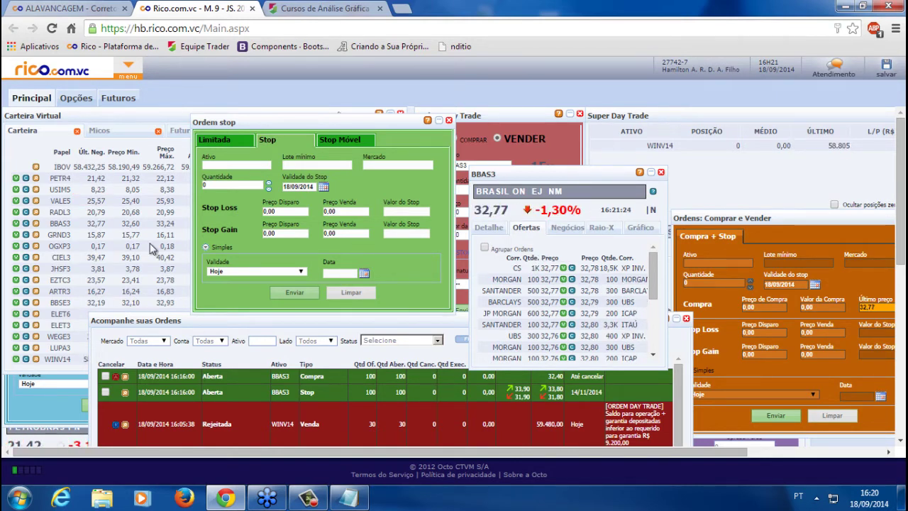
# Open a BBAS3F quote window on the right with its Ofertas book, and centre the Ordem stop form
pyautogui.click(35, 224)
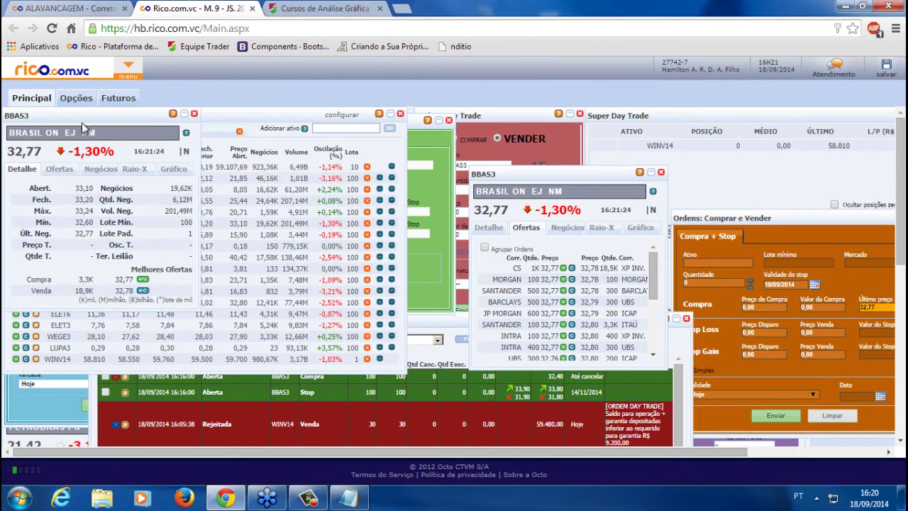
pyautogui.moveTo(84, 128); pyautogui.dragTo(738, 241)
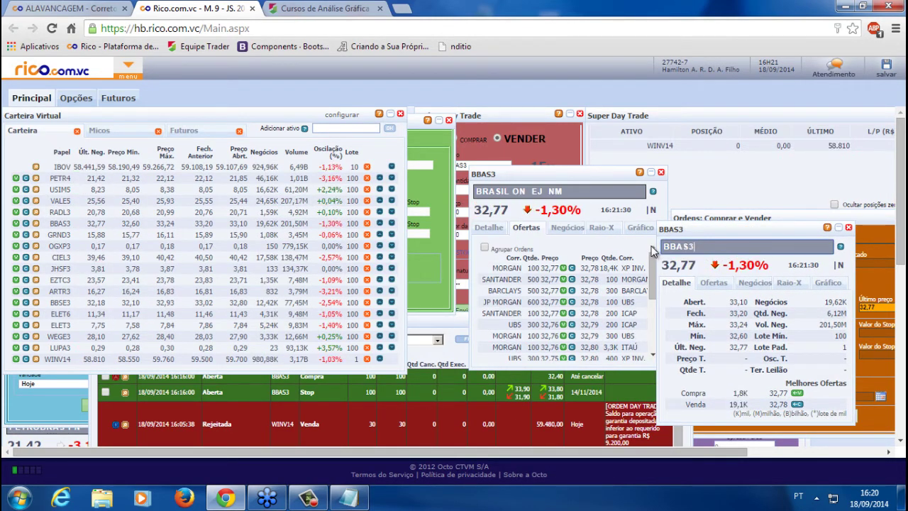
pyautogui.write('F')
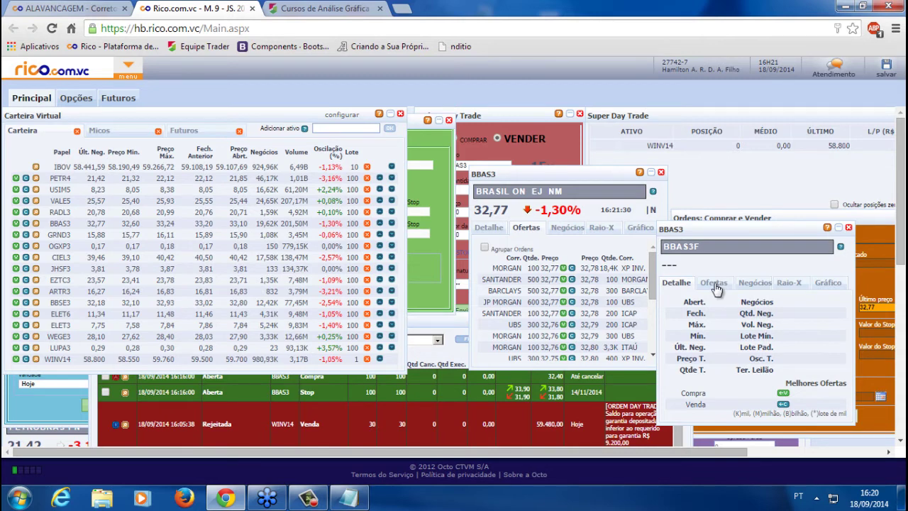
pyautogui.click(714, 283)
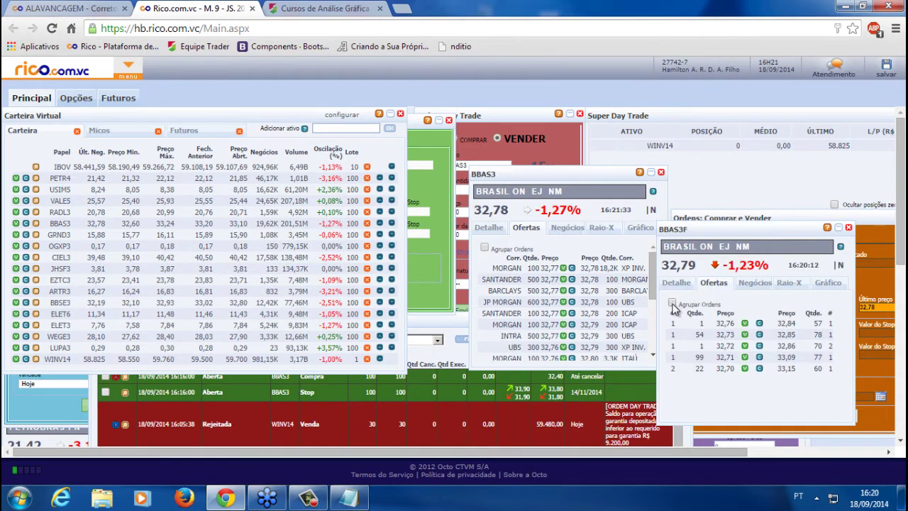
pyautogui.moveTo(731, 229); pyautogui.dragTo(730, 193)
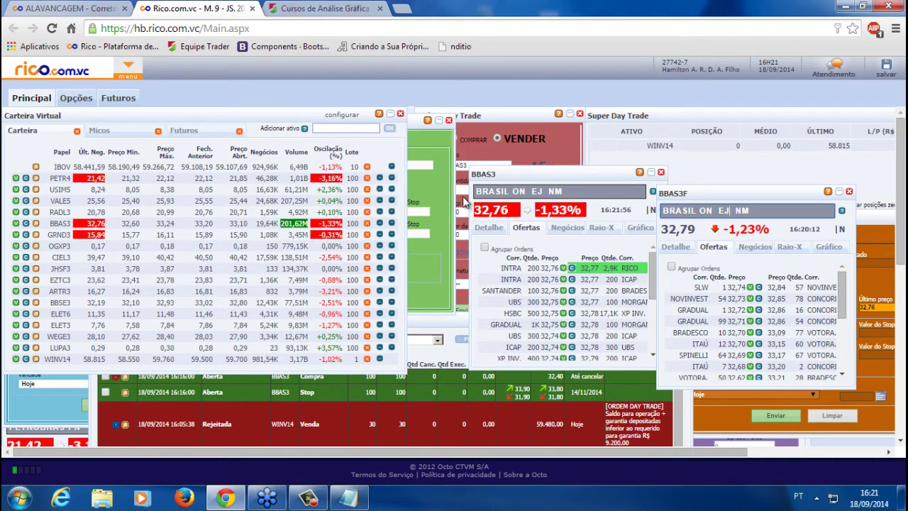
pyautogui.click(426, 167)
pyautogui.moveTo(351, 124); pyautogui.dragTo(403, 175)
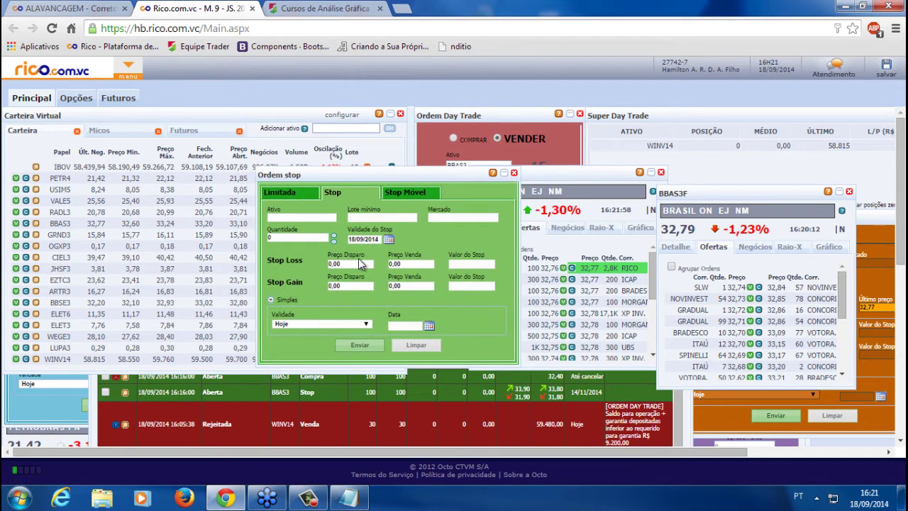
# Enter BBAS3 as the asset and 100 as the quantity in the Ordem stop form
pyautogui.click(350, 263)
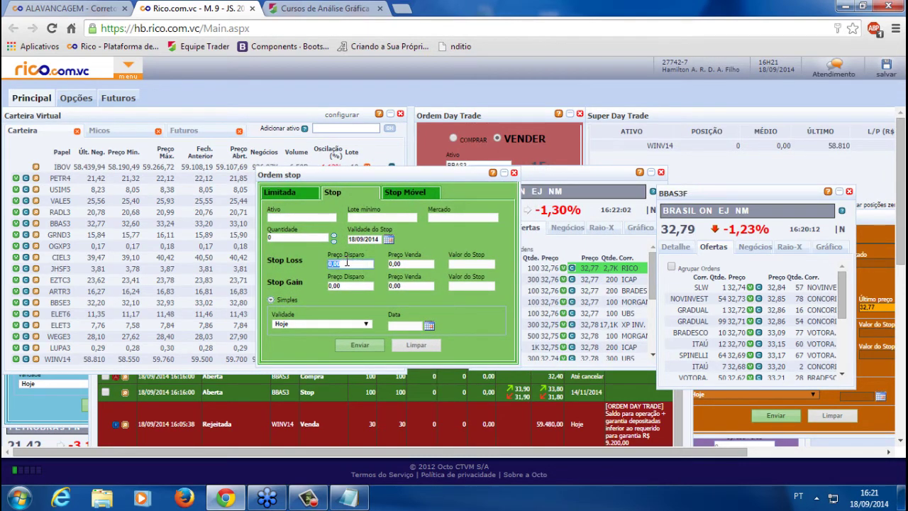
pyautogui.click(412, 264)
pyautogui.click(352, 265)
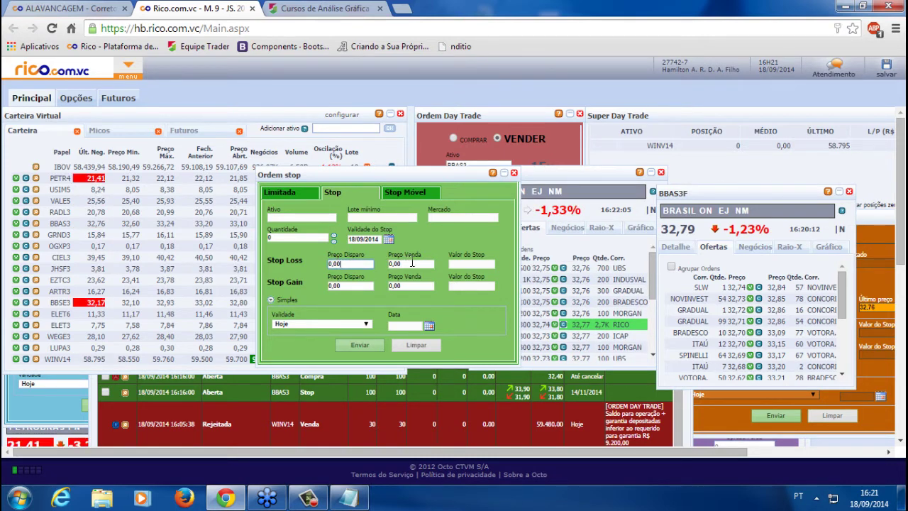
pyautogui.click(287, 216)
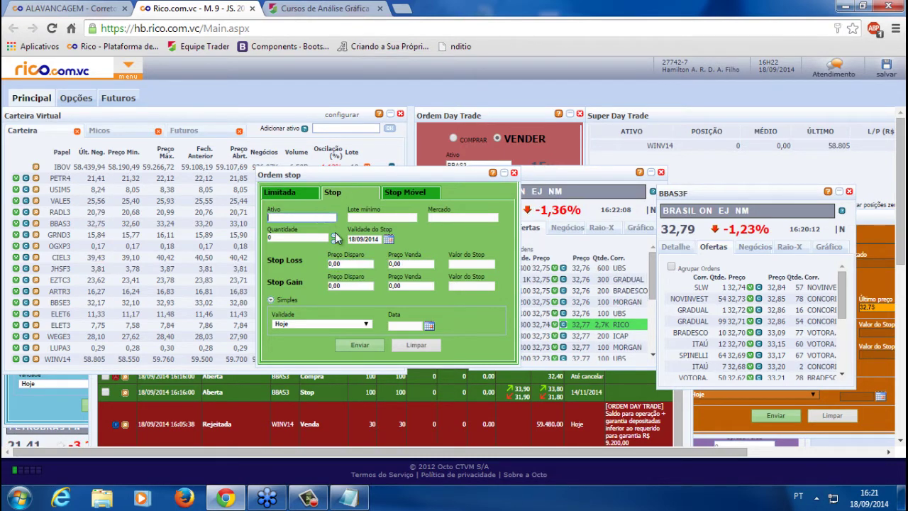
pyautogui.write('BbAS3')
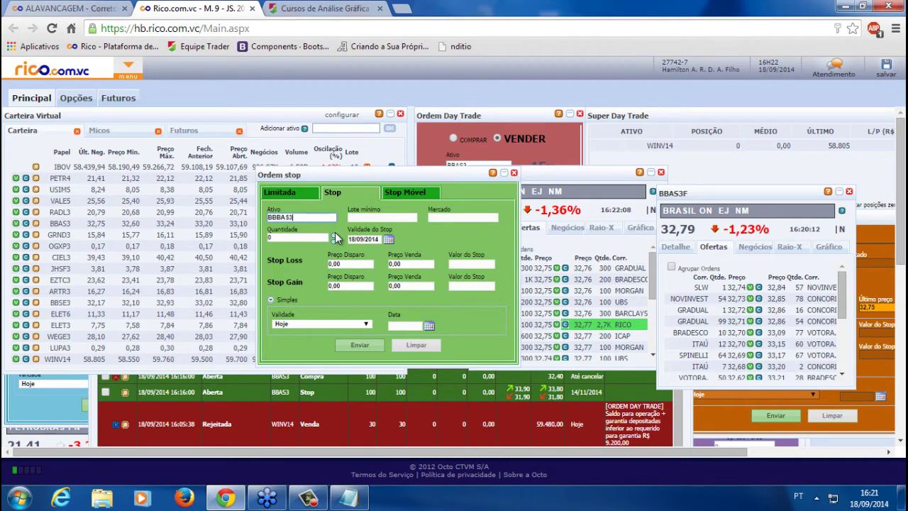
pyautogui.click(281, 237)
pyautogui.write('100')
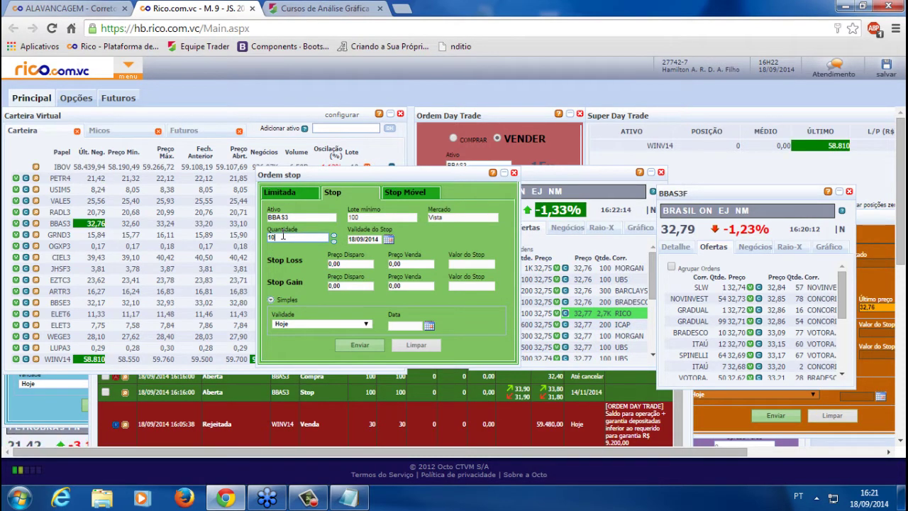
pyautogui.click(364, 264)
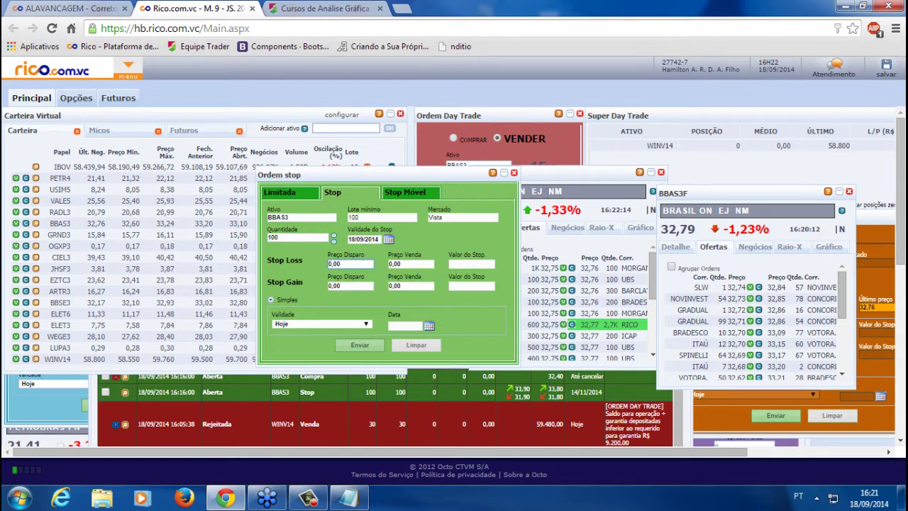
# Shift the stop form left and launch Gráfico Avançado from the tools menu
pyautogui.moveTo(457, 183); pyautogui.dragTo(389, 183)
pyautogui.click(129, 67)
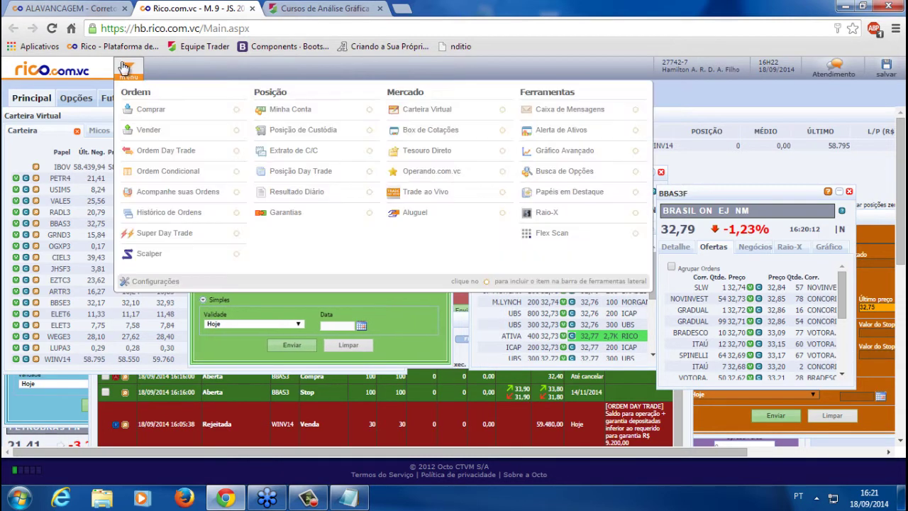
pyautogui.click(581, 154)
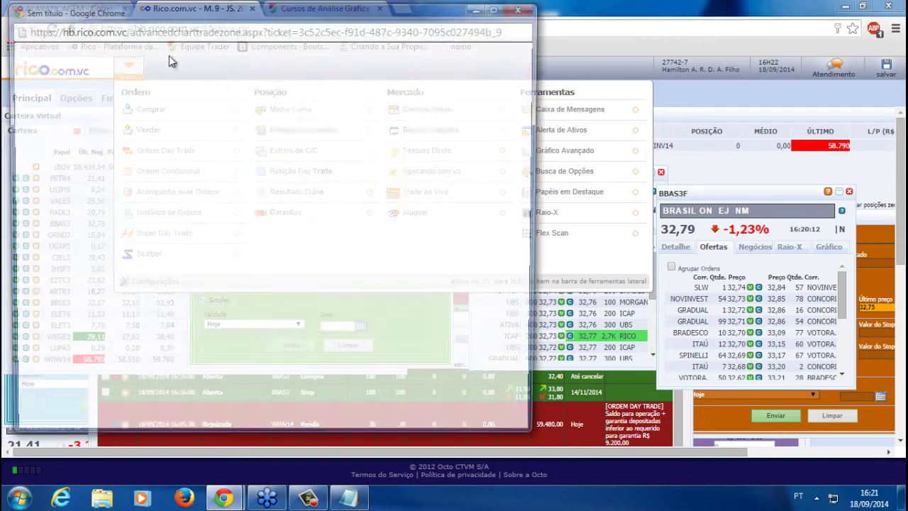
# Dock the chart popup as a browser tab and load the ORIGINAL desktop layout
pyautogui.rightClick(186, 10)
pyautogui.click(261, 149)
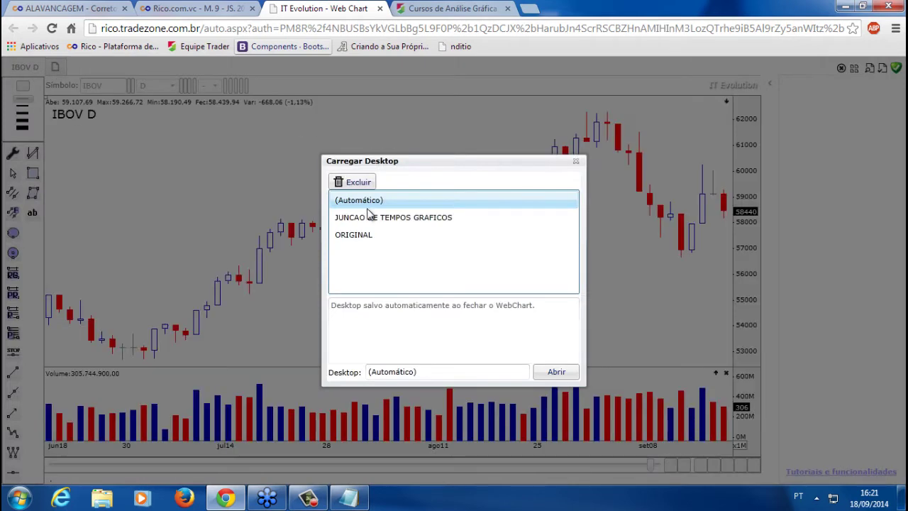
pyautogui.click(383, 235)
pyautogui.click(566, 373)
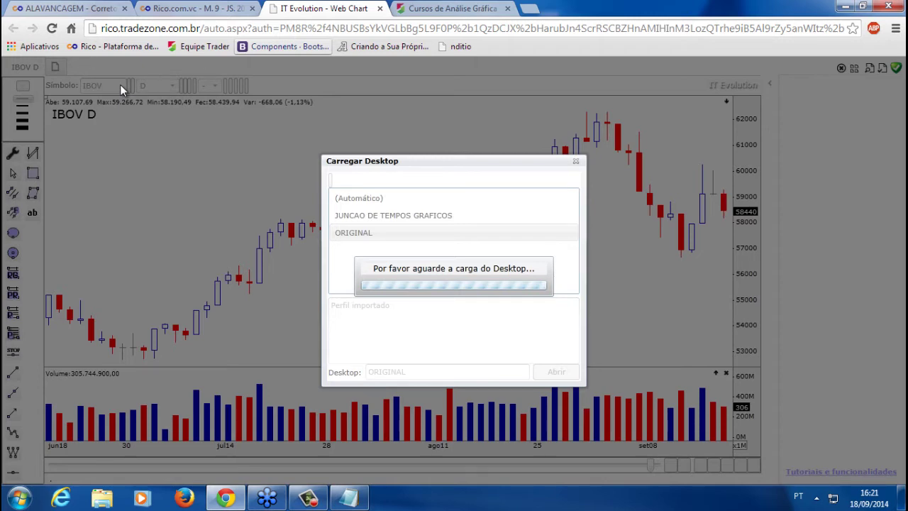
# Reselect the support e-mail address in the notes, then bring the chart back in front
pyautogui.click(348, 498)
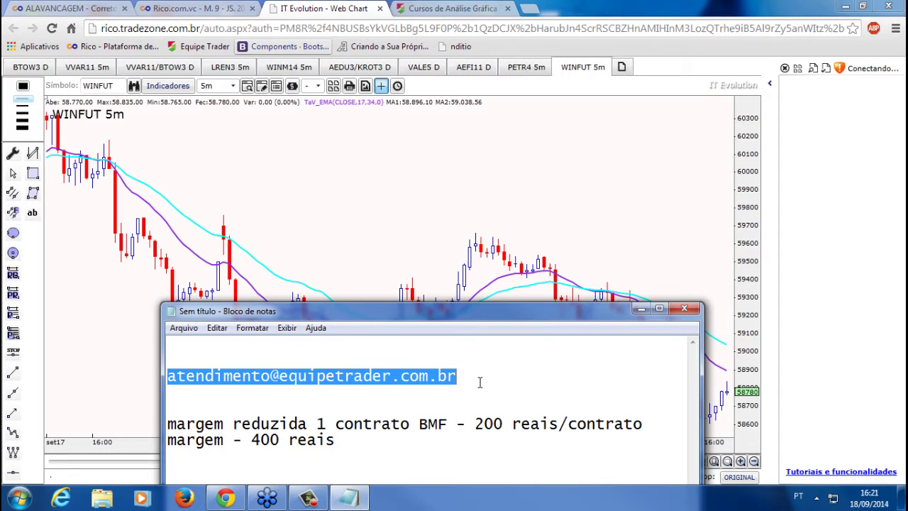
pyautogui.moveTo(481, 377); pyautogui.dragTo(237, 383)
pyautogui.doubleClick(158, 380)
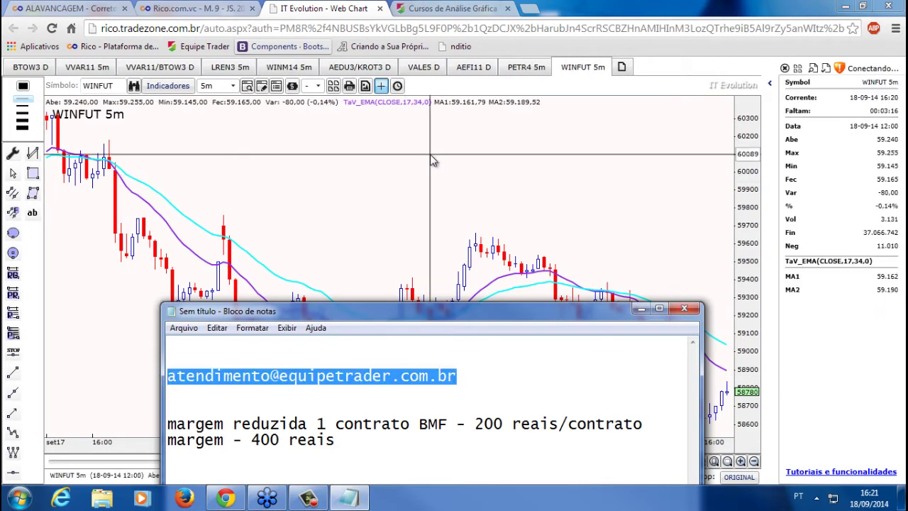
pyautogui.click(417, 164)
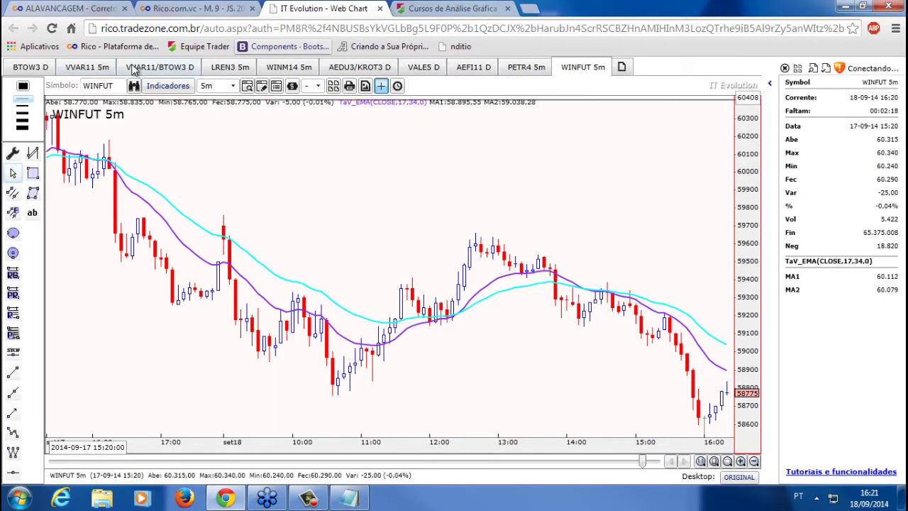
# Change the chart symbol from WINFUT to BBAS3 and zoom out to show several days
pyautogui.doubleClick(99, 86)
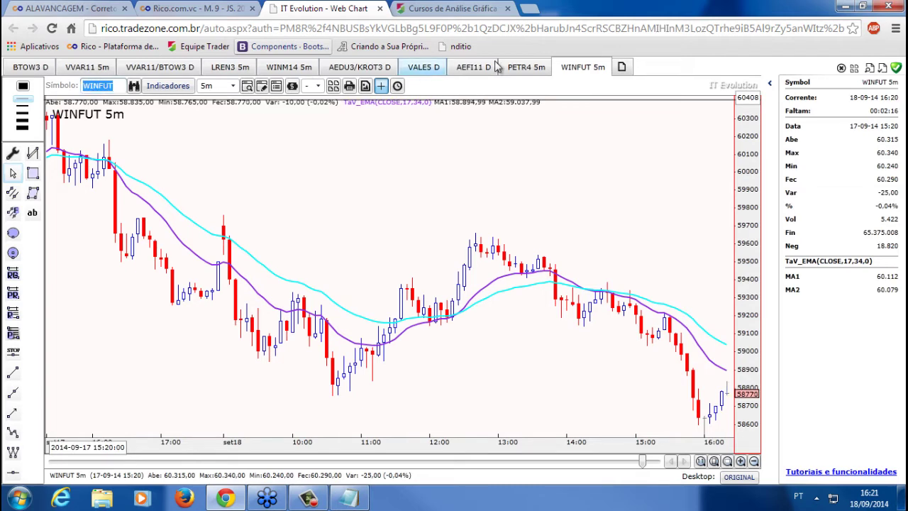
pyautogui.write('bbas3')
pyautogui.press('Return')
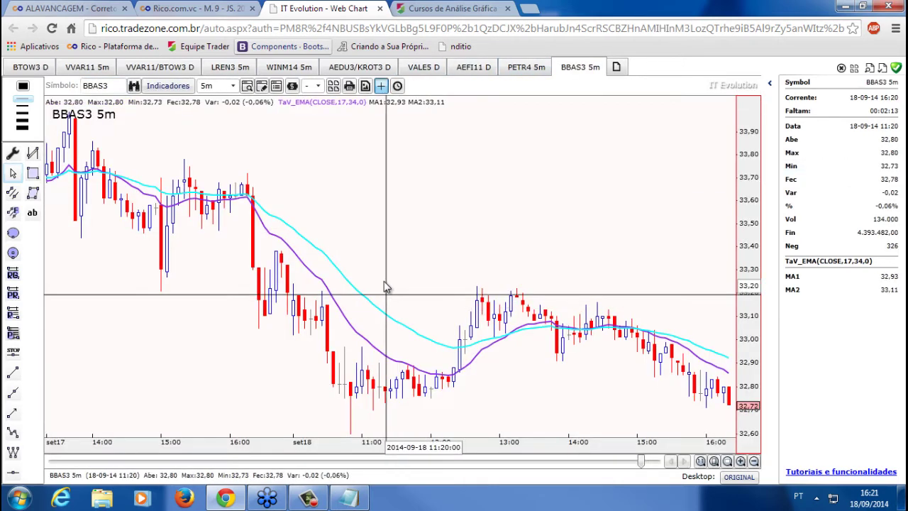
pyautogui.scroll(-2, 453, 252)
pyautogui.scroll(-2, 453, 251)
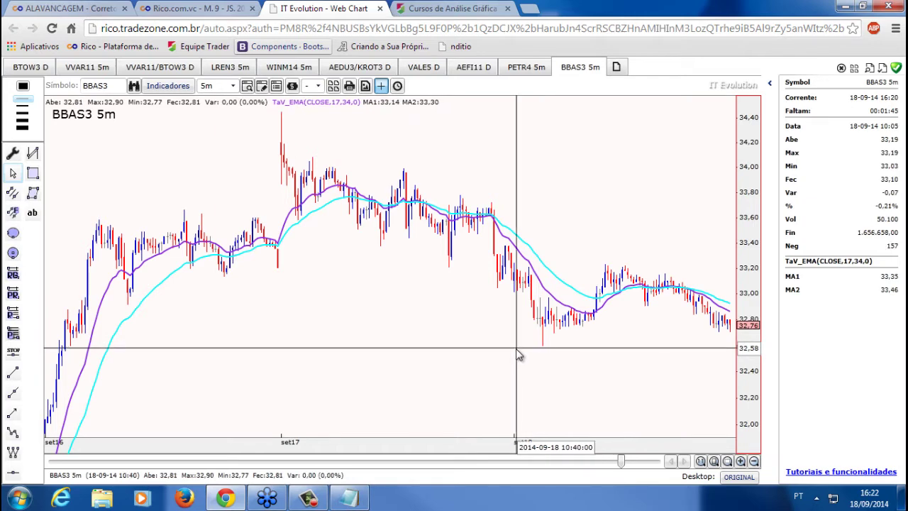
# Enter the stop-loss prices in the Ordem stop form, correcting the trigger to 32,58
pyautogui.click(173, 7)
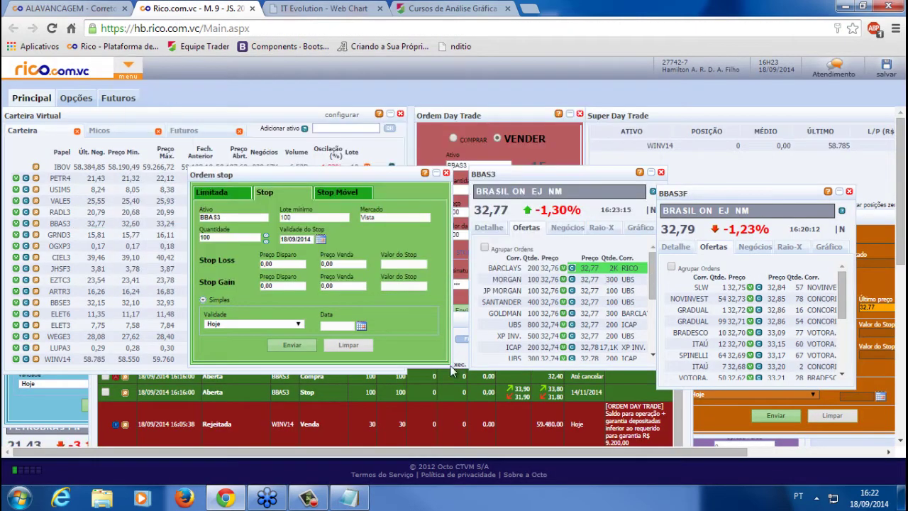
pyautogui.moveTo(293, 172); pyautogui.dragTo(481, 182)
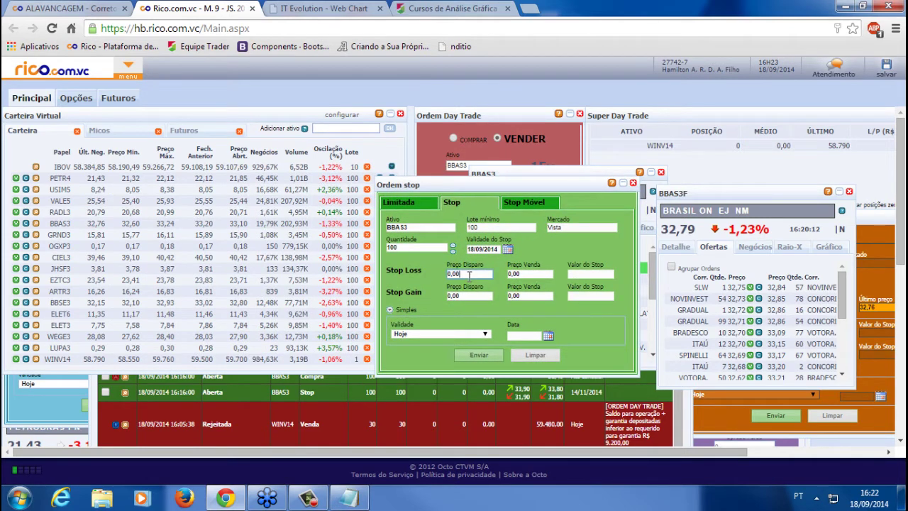
pyautogui.write('2,58')
pyautogui.click(528, 274)
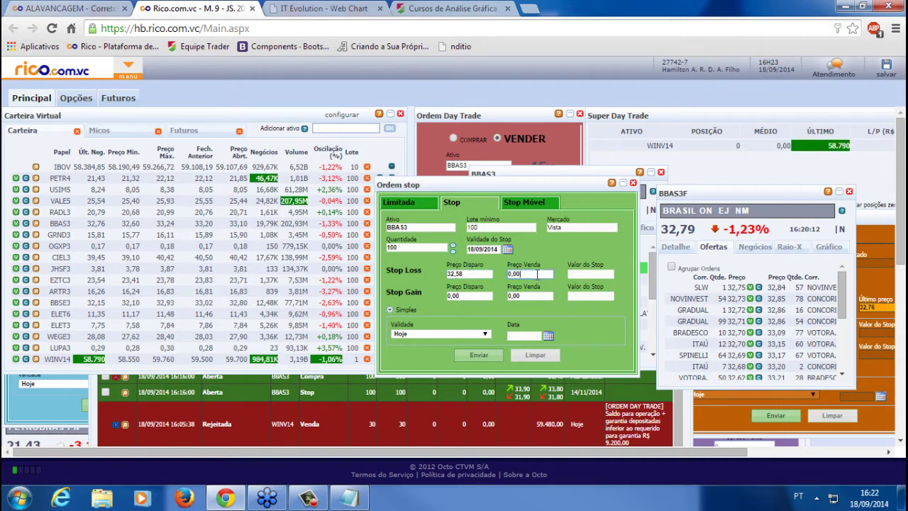
pyautogui.write('32,4')
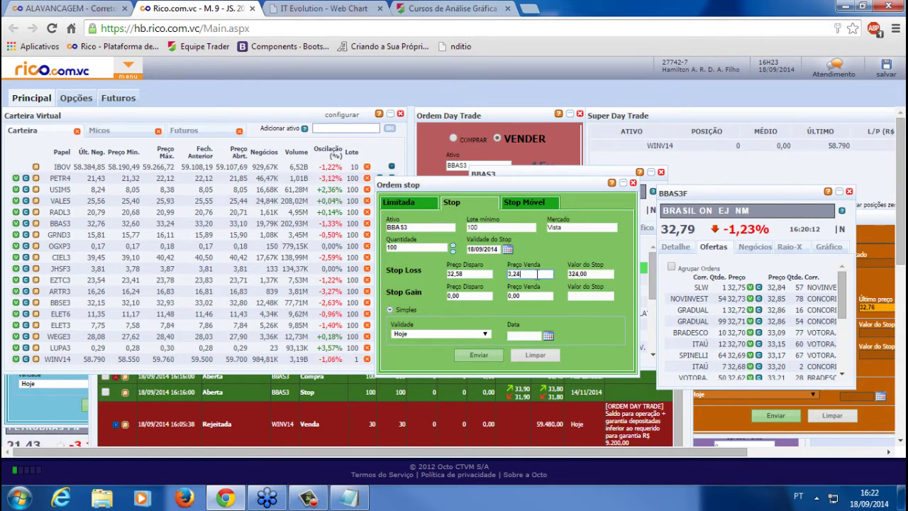
pyautogui.write('8')
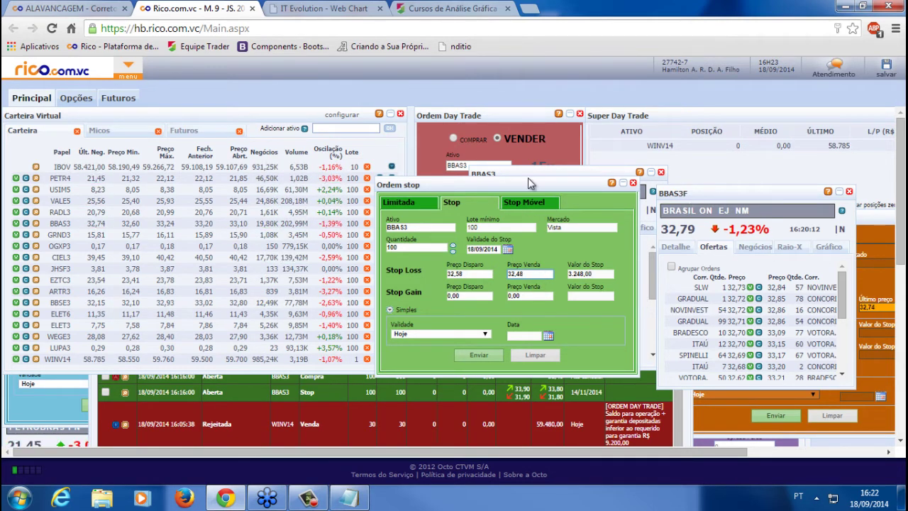
pyautogui.moveTo(528, 183); pyautogui.dragTo(372, 195)
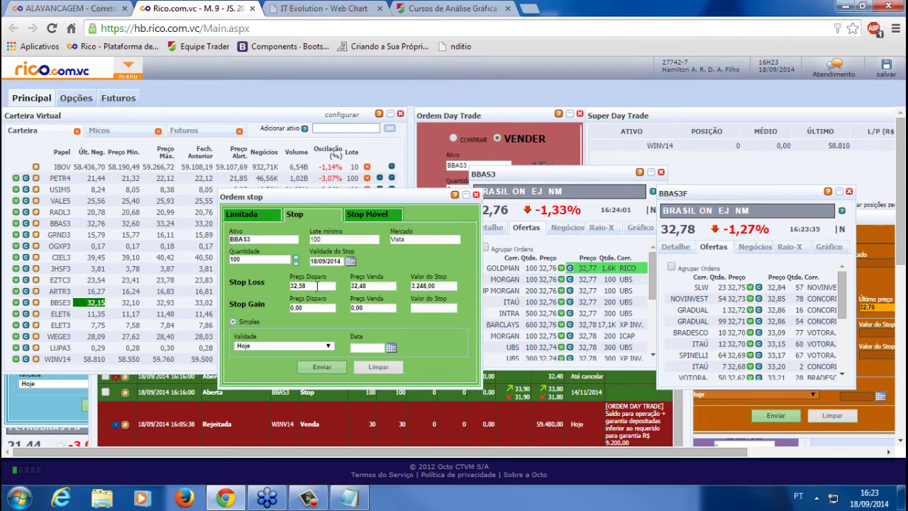
pyautogui.moveTo(356, 286); pyautogui.dragTo(400, 253)
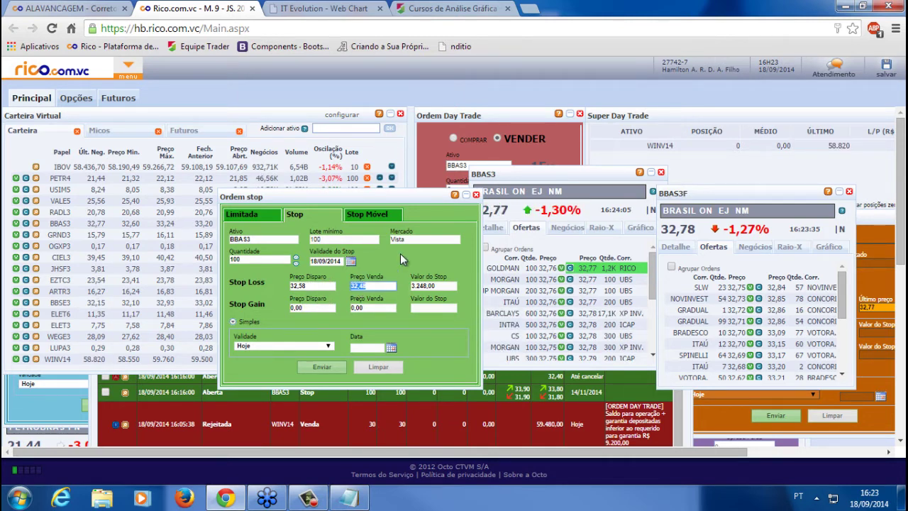
pyautogui.press('BackSpace')
pyautogui.press('BackSpace')
pyautogui.write('58')
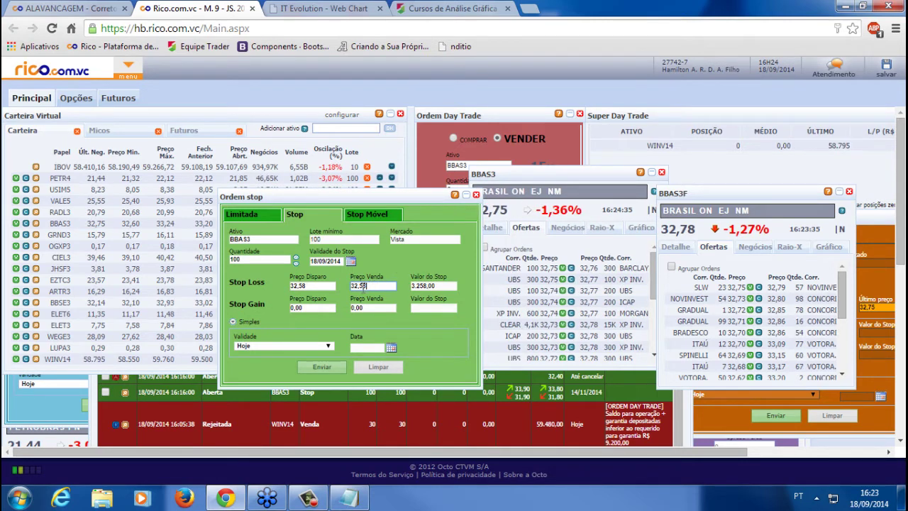
# Set the stop-loss sell price to 32,30 and recheck both stop values
pyautogui.moveTo(366, 285); pyautogui.dragTo(360, 285)
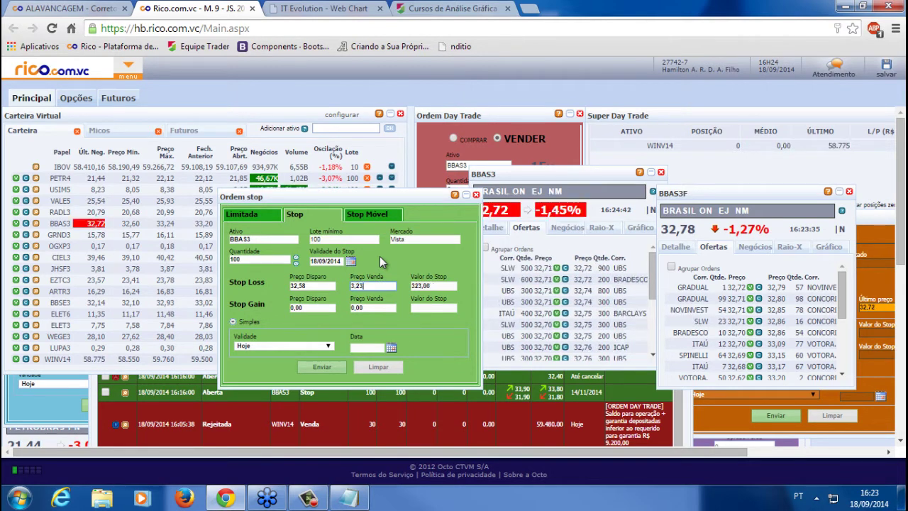
pyautogui.write('30')
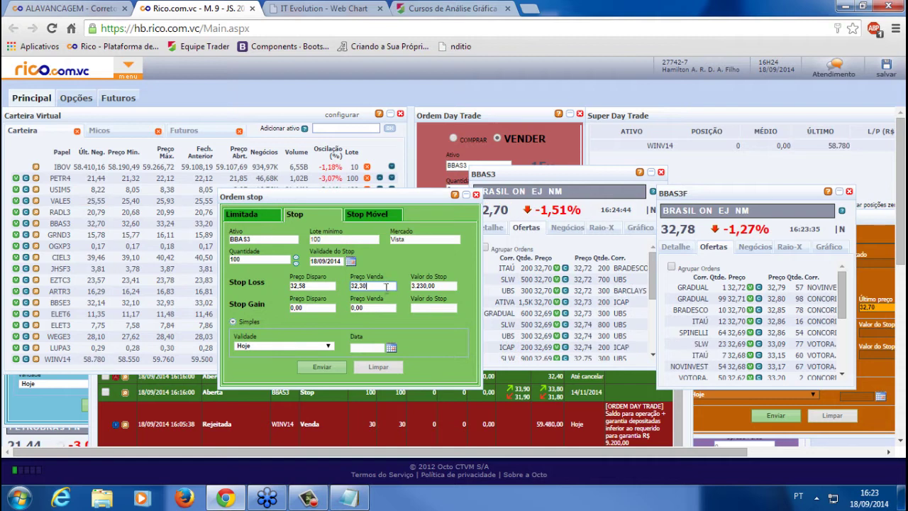
pyautogui.click(301, 286)
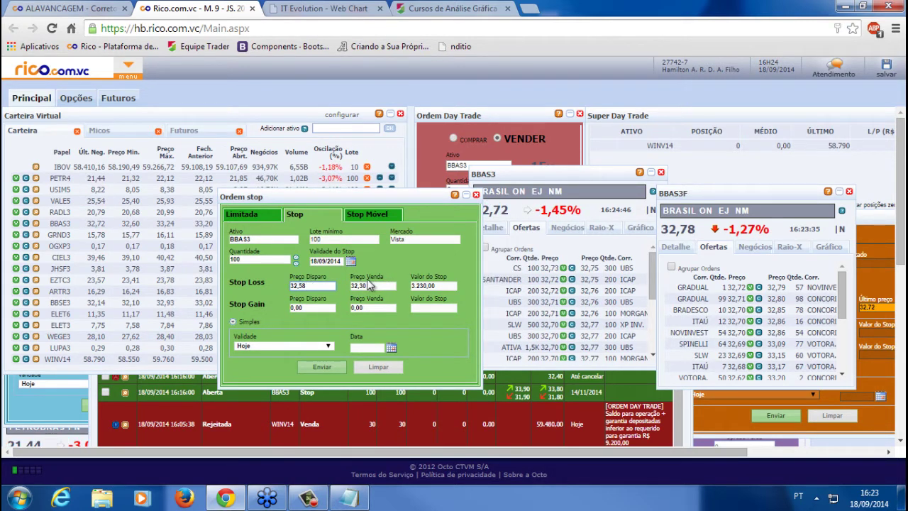
pyautogui.doubleClick(372, 286)
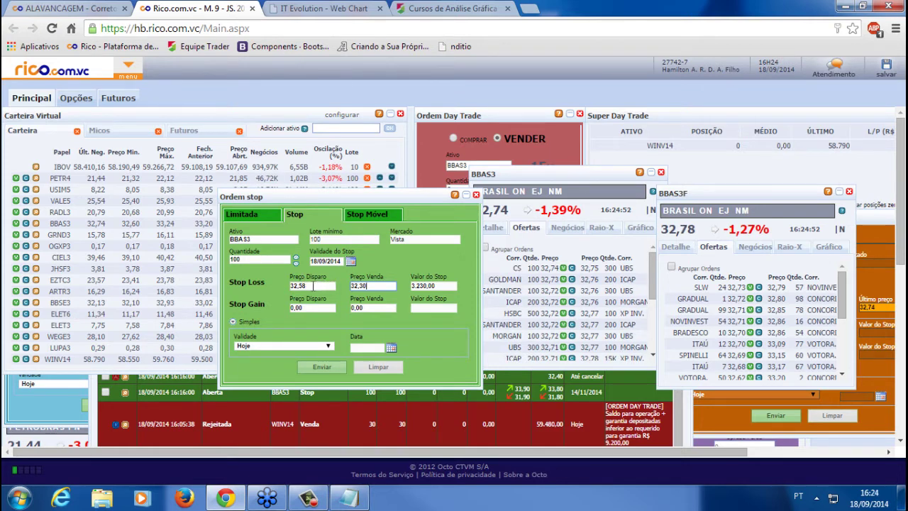
pyautogui.doubleClick(307, 285)
pyautogui.hotkey('ctrl', 'c')
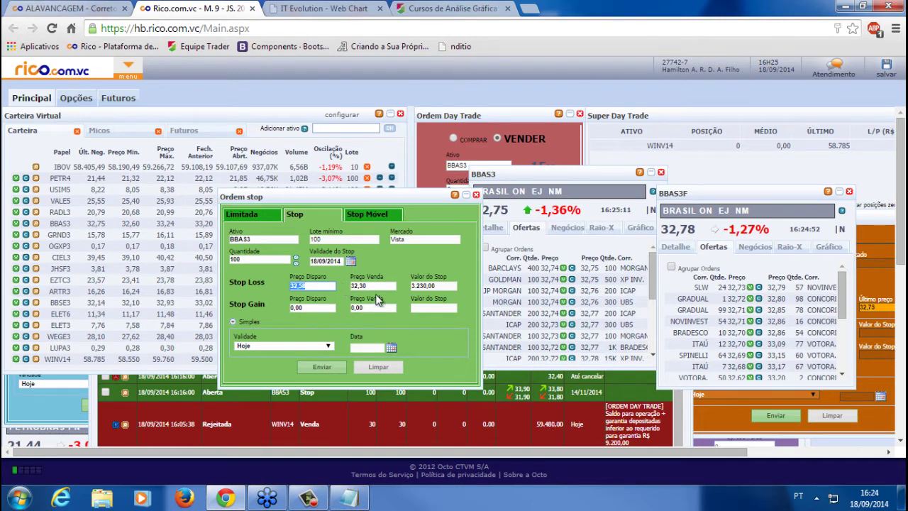
pyautogui.click(363, 286)
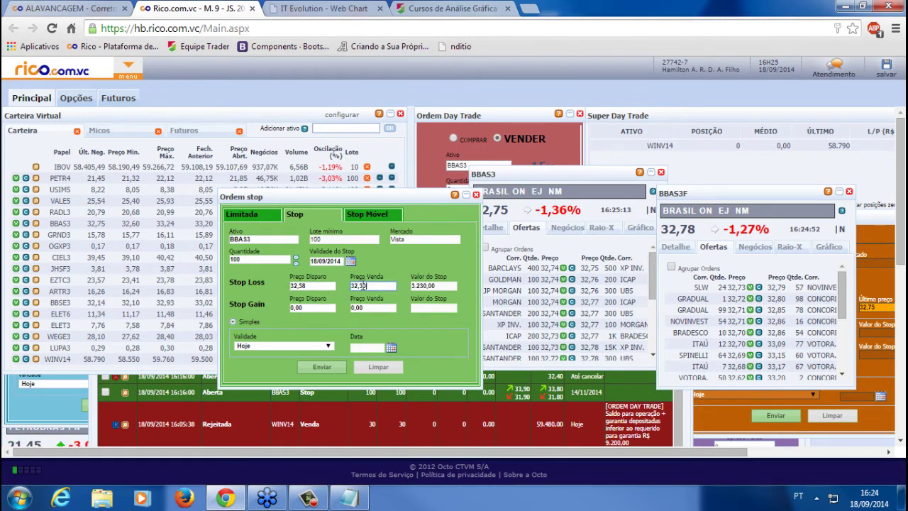
pyautogui.doubleClick(362, 285)
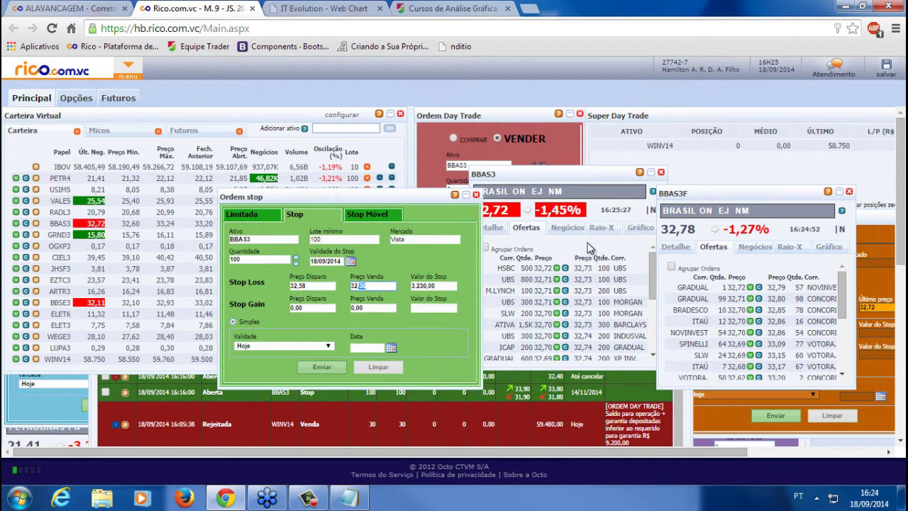
# Compare the stop prices against the BBAS3 chart tab, then bring up the buy order form
pyautogui.click(316, 7)
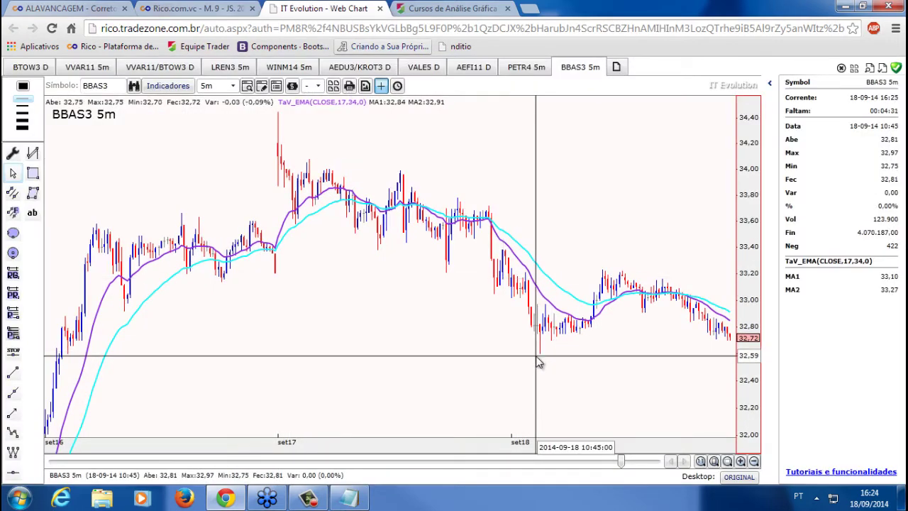
pyautogui.click(195, 8)
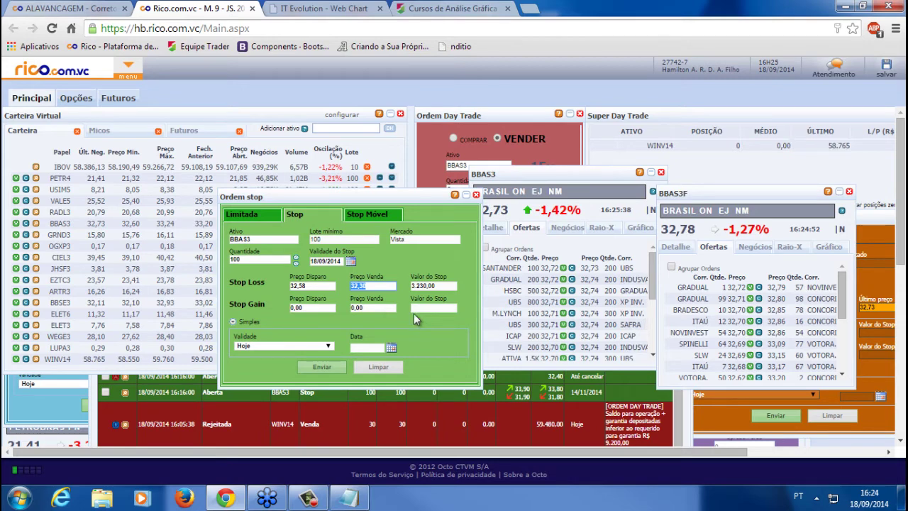
pyautogui.click(283, 6)
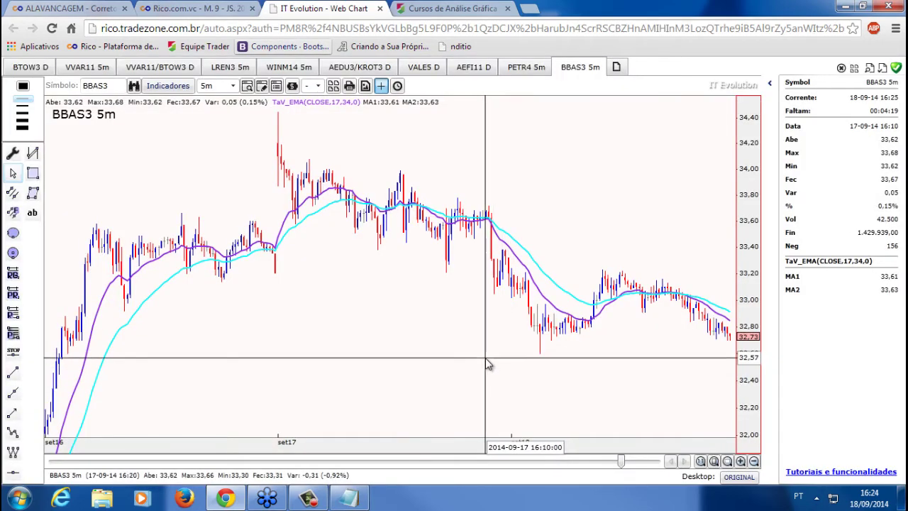
pyautogui.click(226, 7)
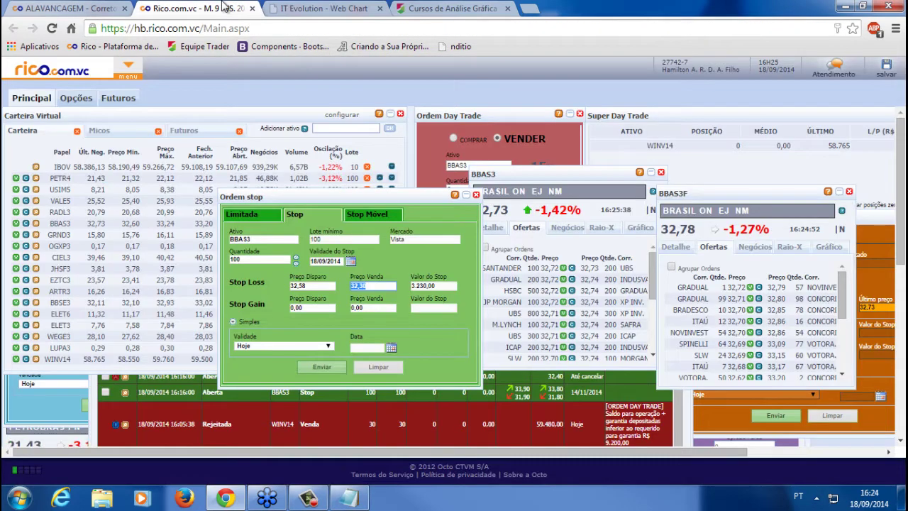
pyautogui.click(46, 410)
# In the Super Day Trade window, set up a VENDER order for 100 BBAS3
pyautogui.moveTo(112, 279); pyautogui.dragTo(141, 212)
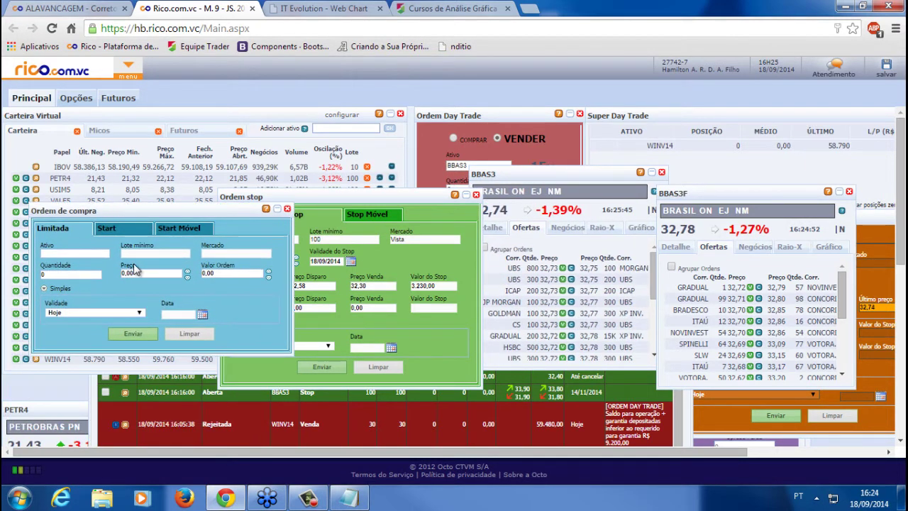
pyautogui.moveTo(378, 194); pyautogui.dragTo(418, 193)
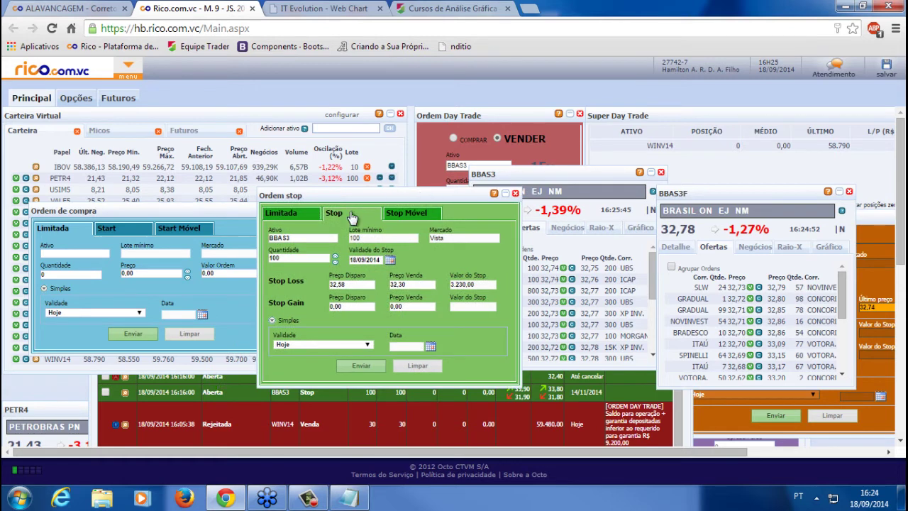
pyautogui.click(454, 139)
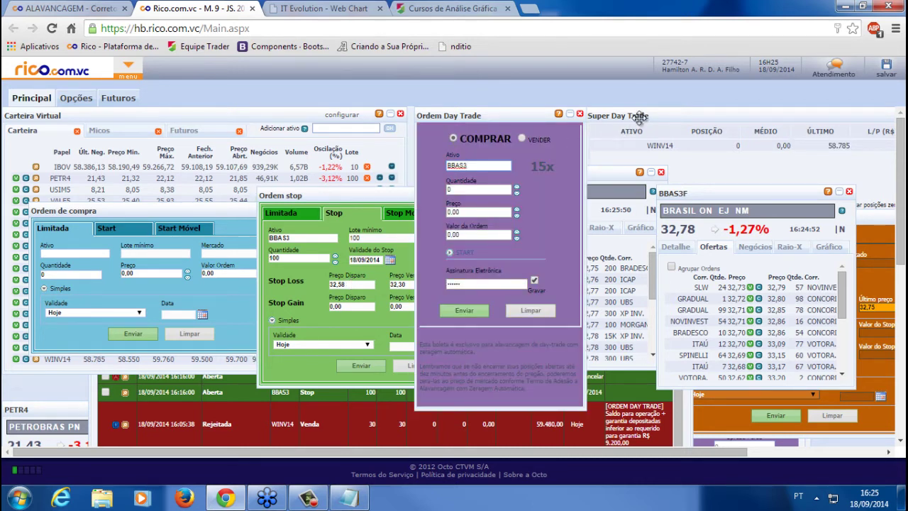
pyautogui.click(639, 115)
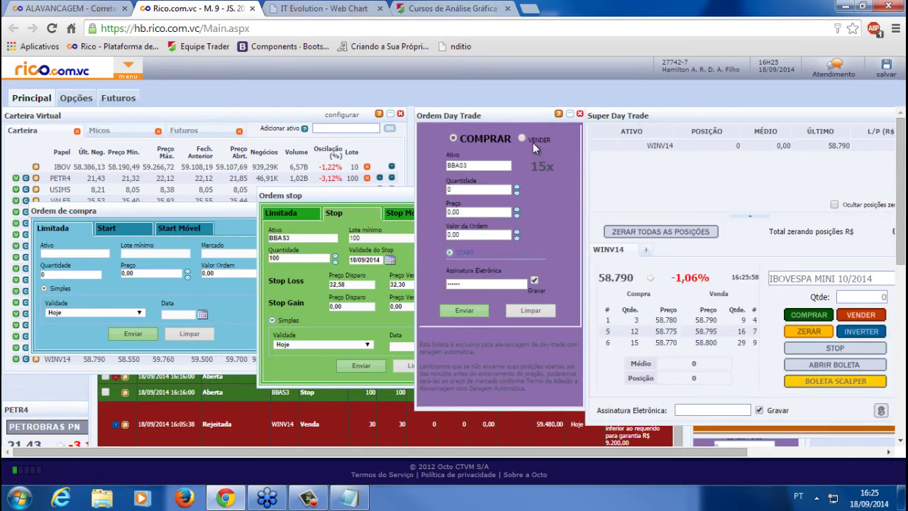
pyautogui.click(522, 139)
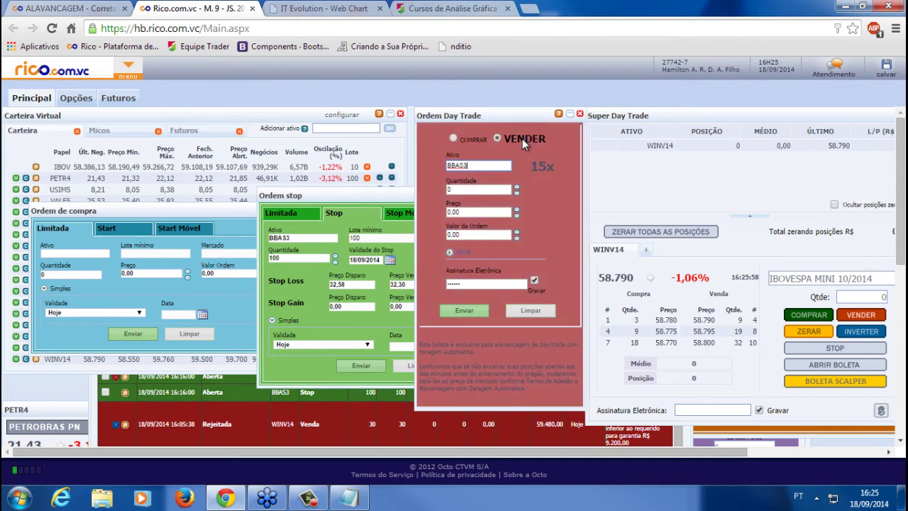
pyautogui.click(491, 190)
pyautogui.write('1')
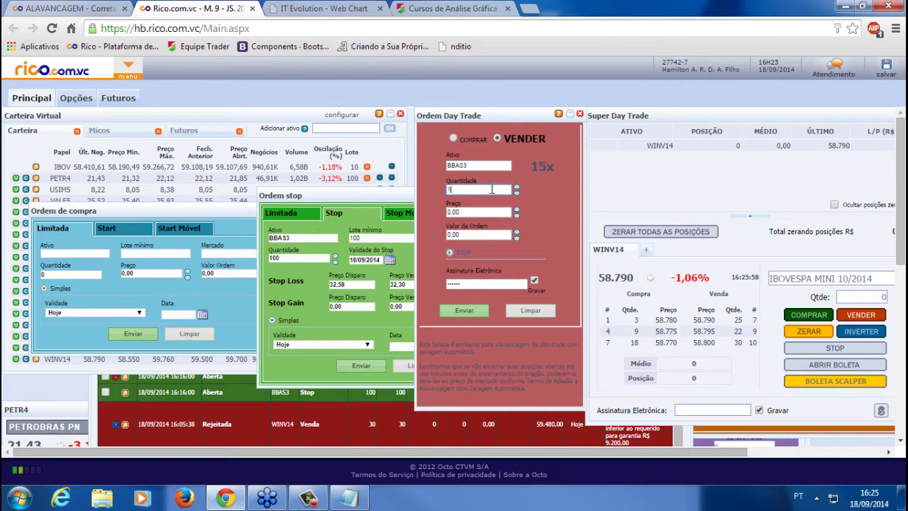
pyautogui.write('00')
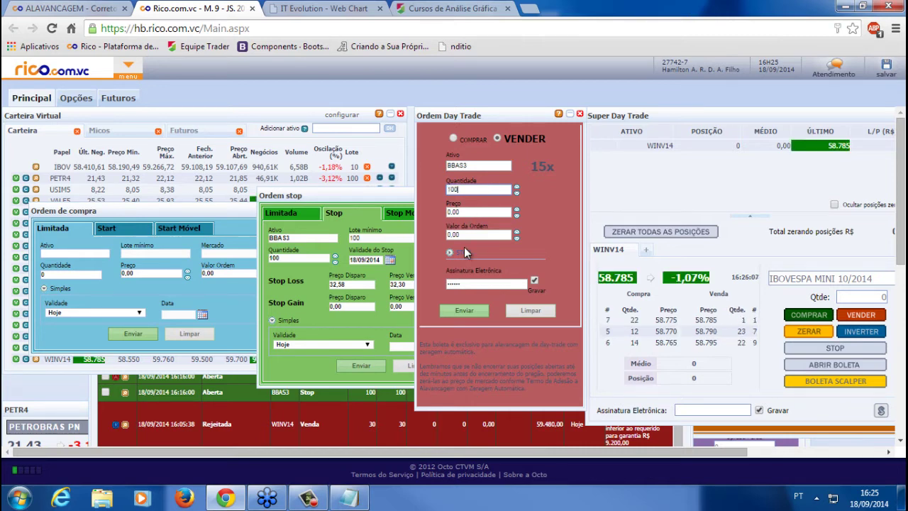
# Add a stop loss triggering at 32,58 priced at 32,30 and send the order
pyautogui.click(451, 254)
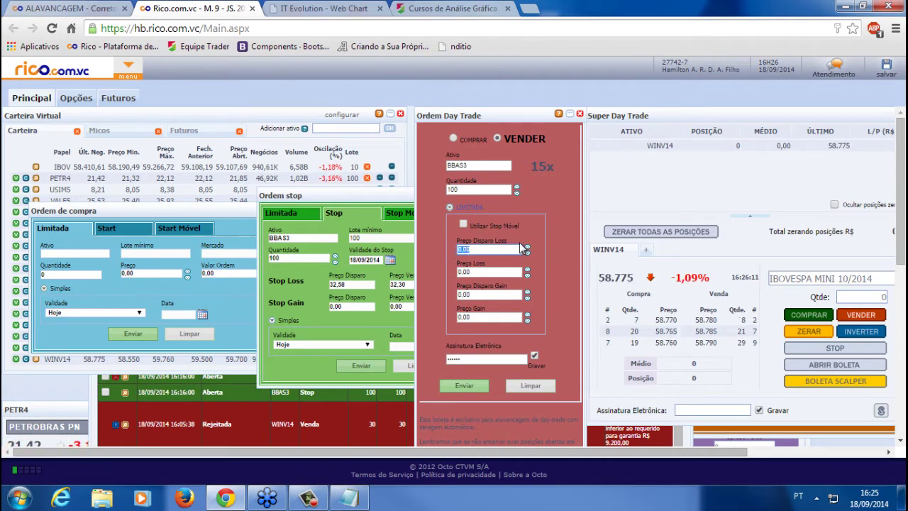
pyautogui.hotkey('ctrl', 'v')
pyautogui.write('32,30')
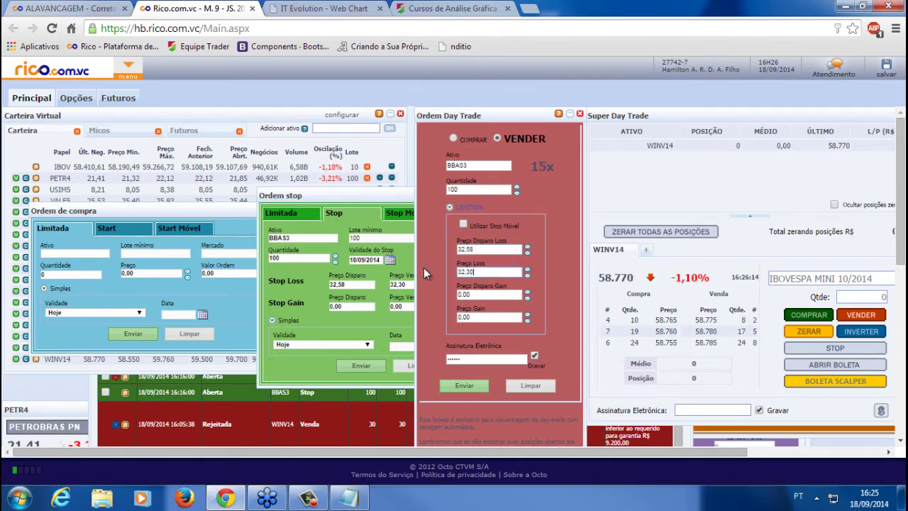
pyautogui.click(464, 385)
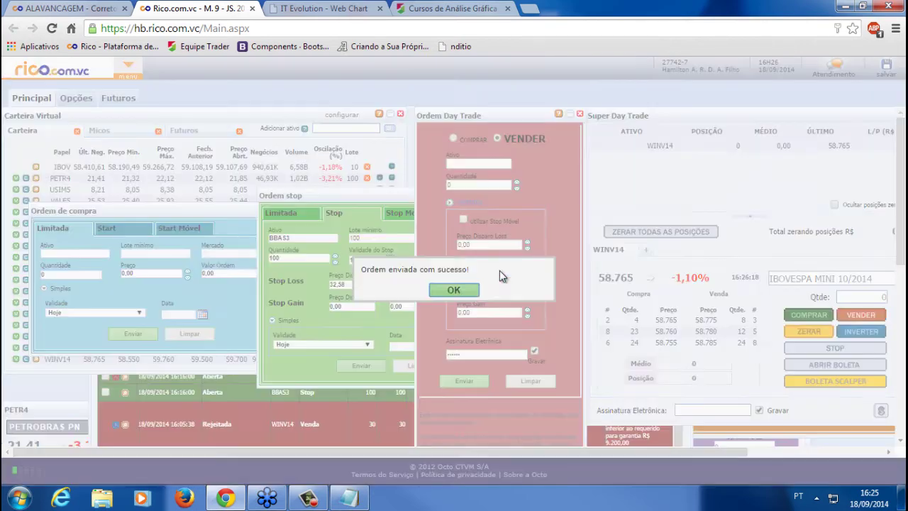
pyautogui.click(454, 298)
# Mark the older BBAS3 Compra and Stop orders and cancel them with CANCELAR ORDENS
pyautogui.click(177, 422)
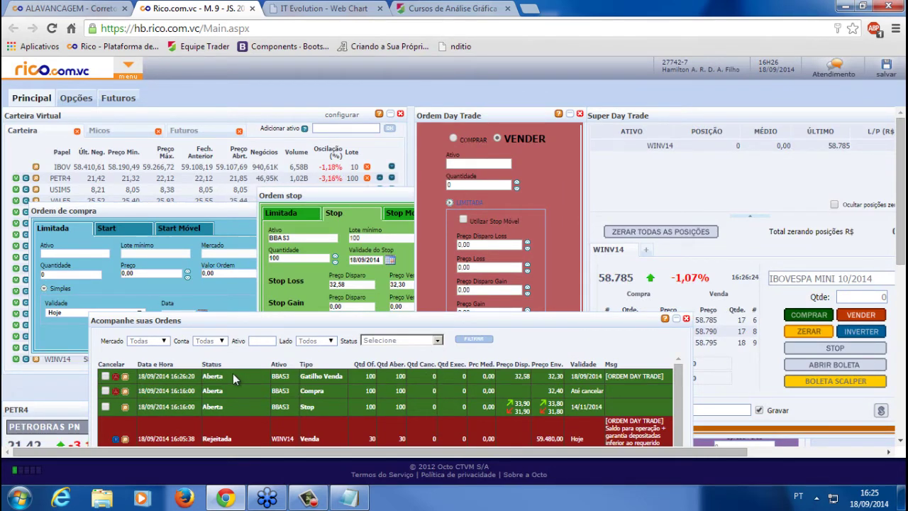
pyautogui.click(528, 168)
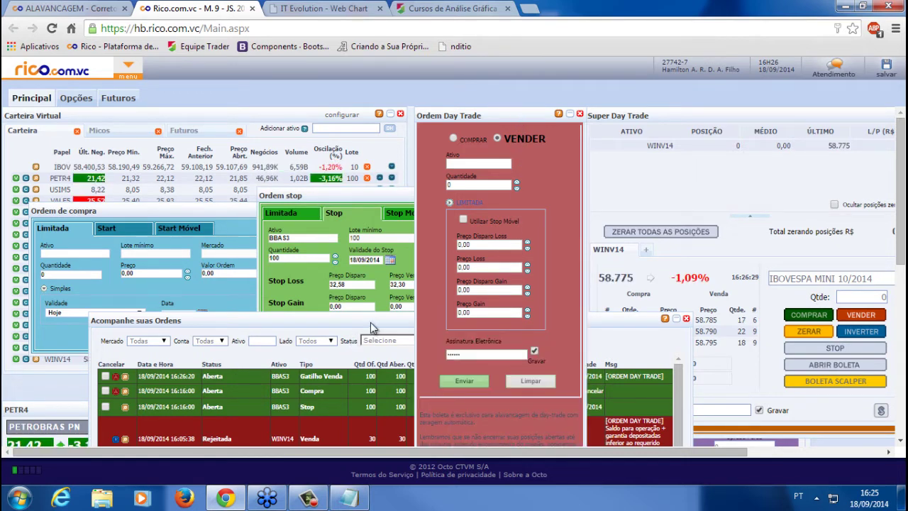
pyautogui.moveTo(366, 321); pyautogui.dragTo(353, 324)
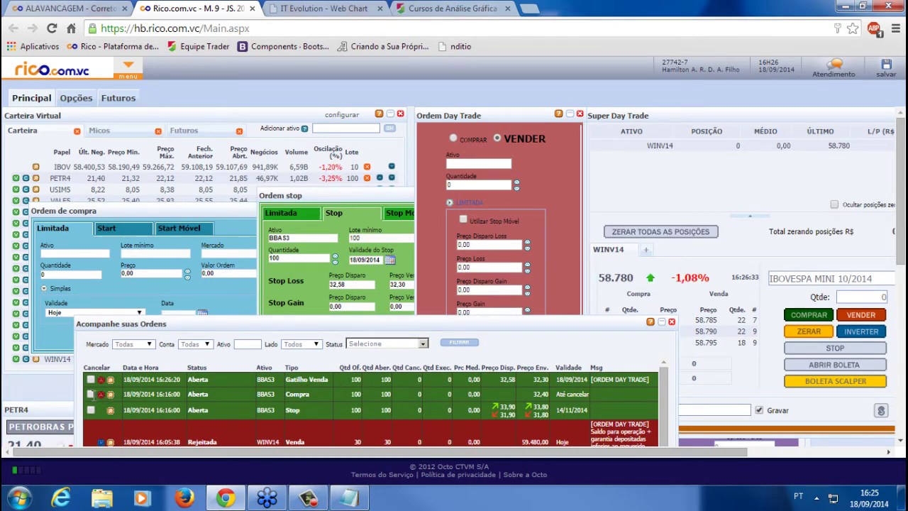
pyautogui.click(90, 410)
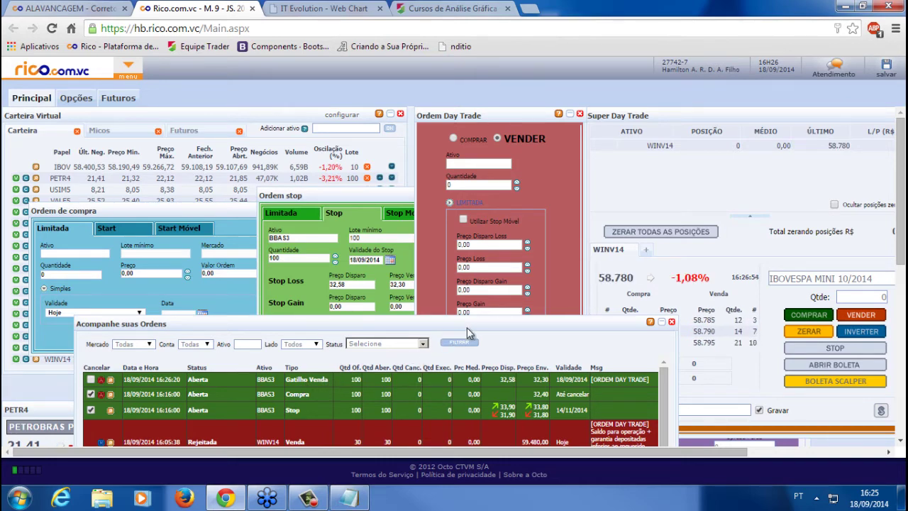
pyautogui.click(468, 333)
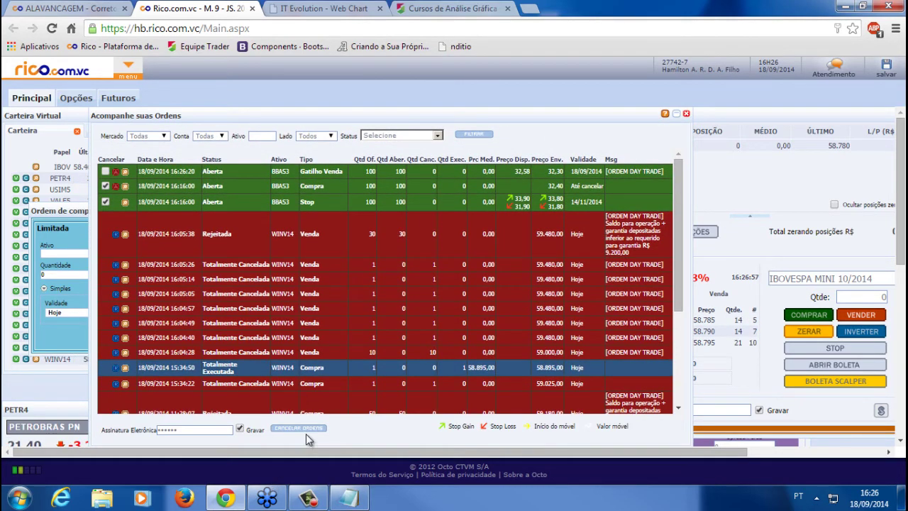
pyautogui.click(301, 429)
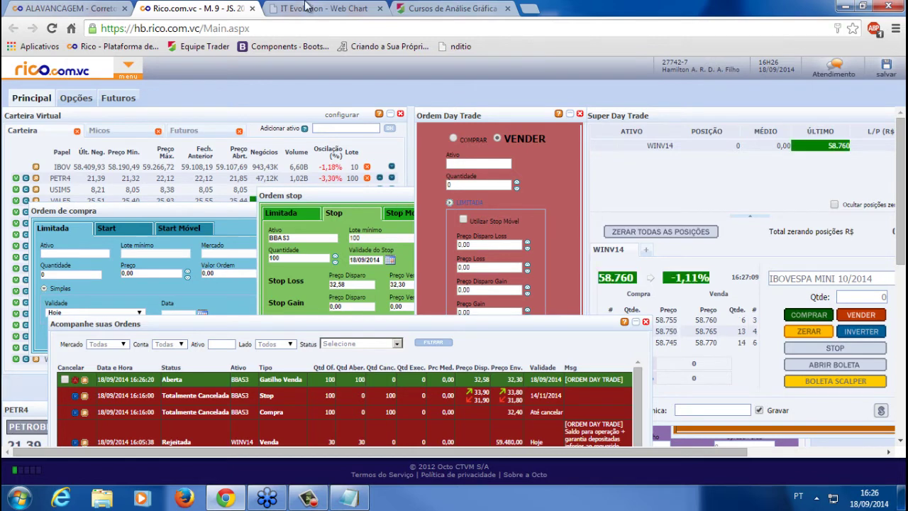
pyautogui.hotkey('ctrl', 'Tab')
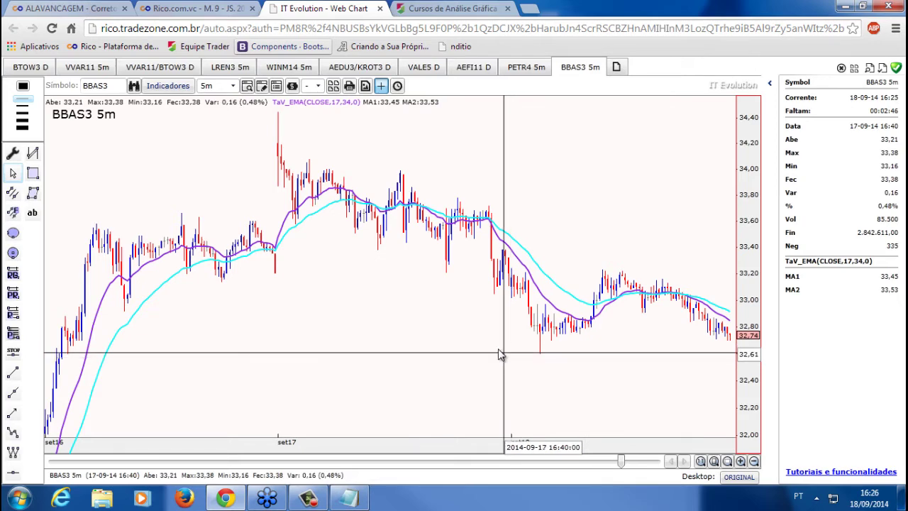
# Change the chart symbol from BBAS3 to WINFUT and zoom in on the 5-minute candles
pyautogui.click(207, 8)
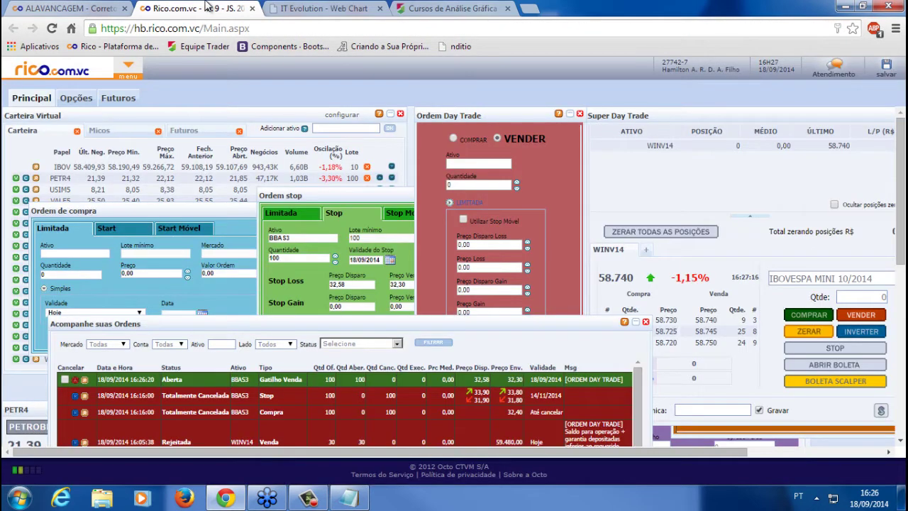
pyautogui.click(324, 8)
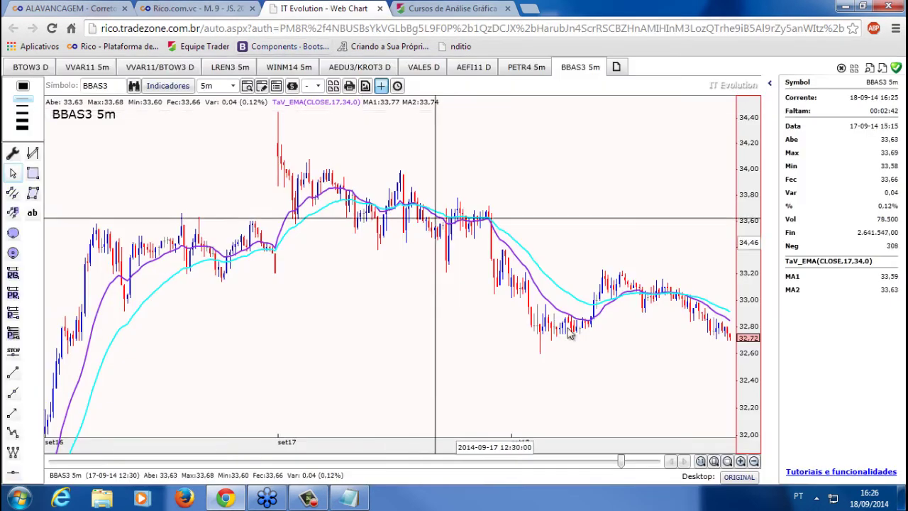
pyautogui.doubleClick(80, 85)
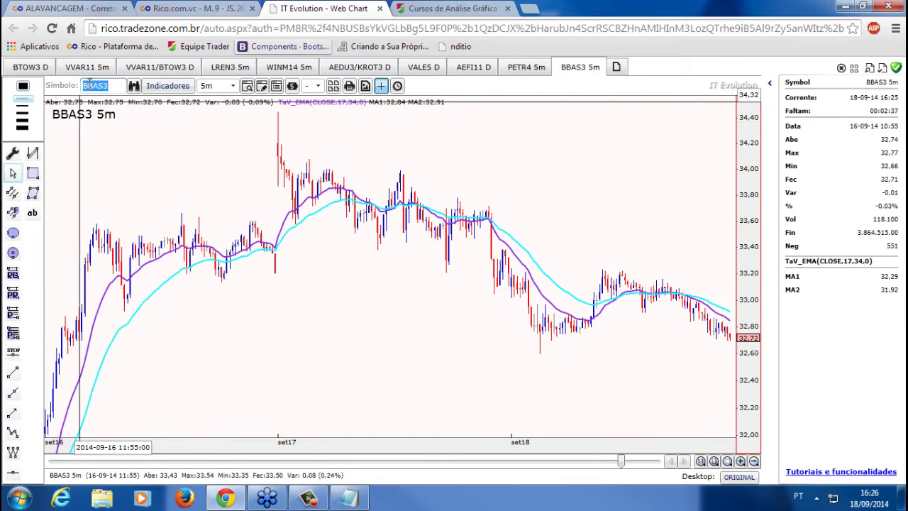
pyautogui.write('winfut')
pyautogui.press('Return')
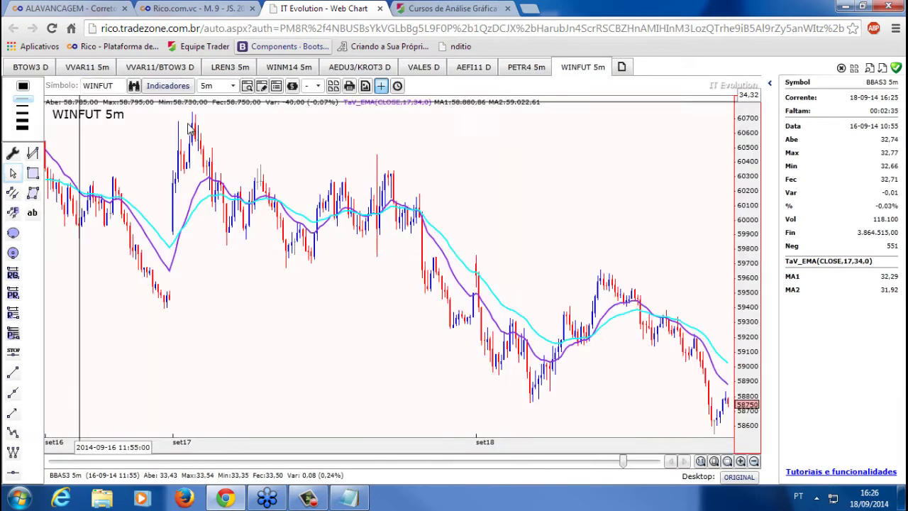
pyautogui.scroll(3, 522, 359)
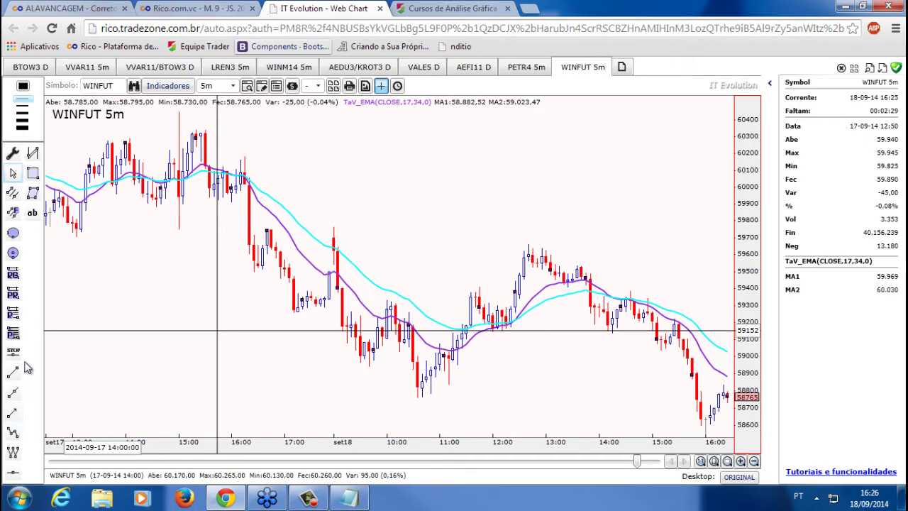
# Draw a horizontal STOP line on the WINFUT chart, settling it at 59144,07
pyautogui.click(13, 351)
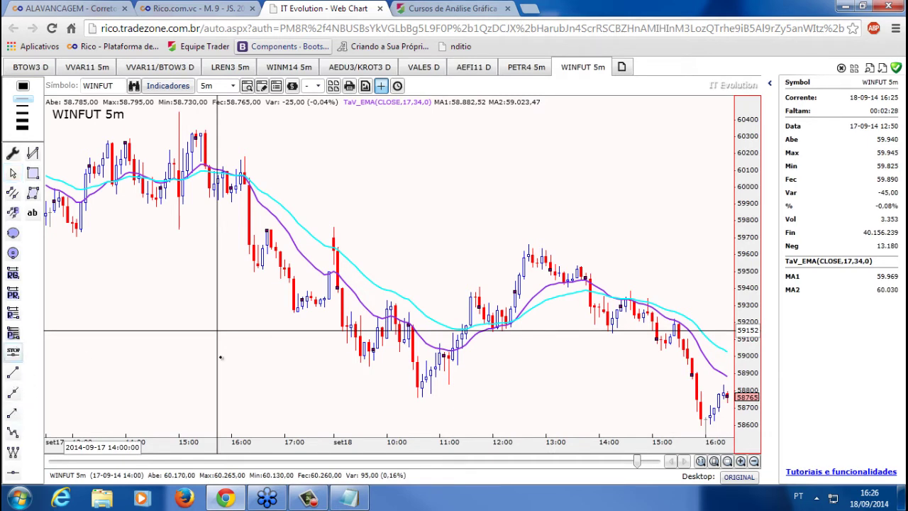
pyautogui.click(486, 331)
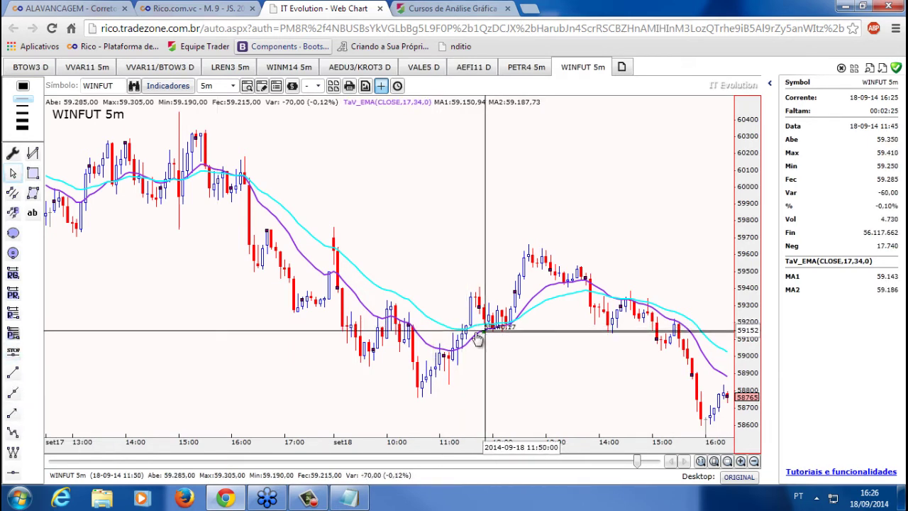
pyautogui.moveTo(478, 341); pyautogui.dragTo(296, 372)
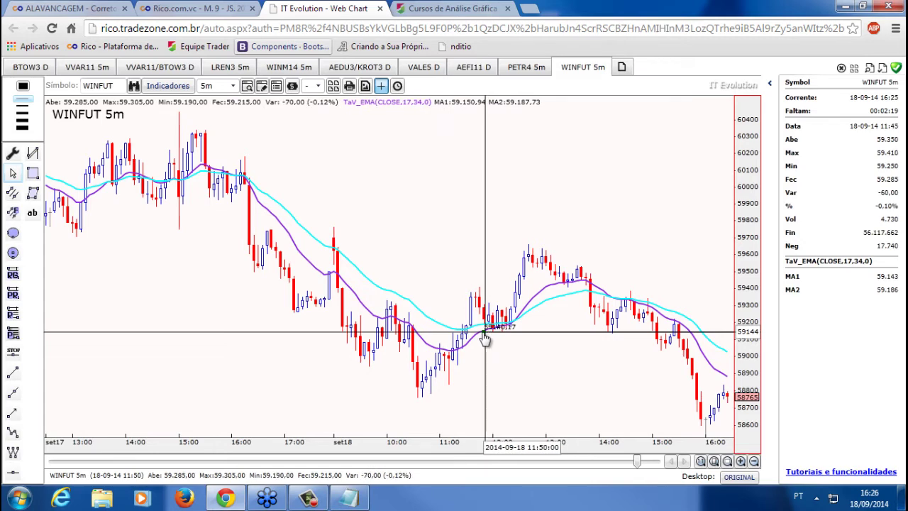
pyautogui.moveTo(484, 340); pyautogui.dragTo(263, 332)
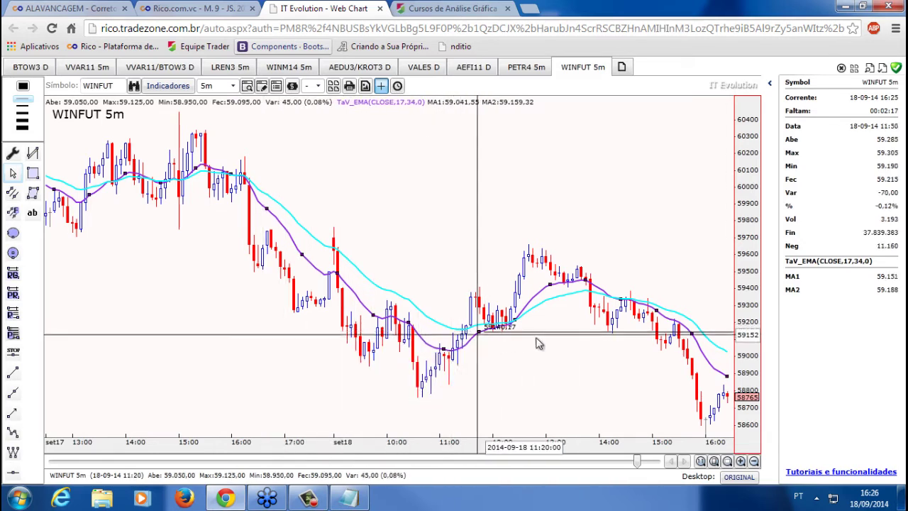
pyautogui.click(558, 339)
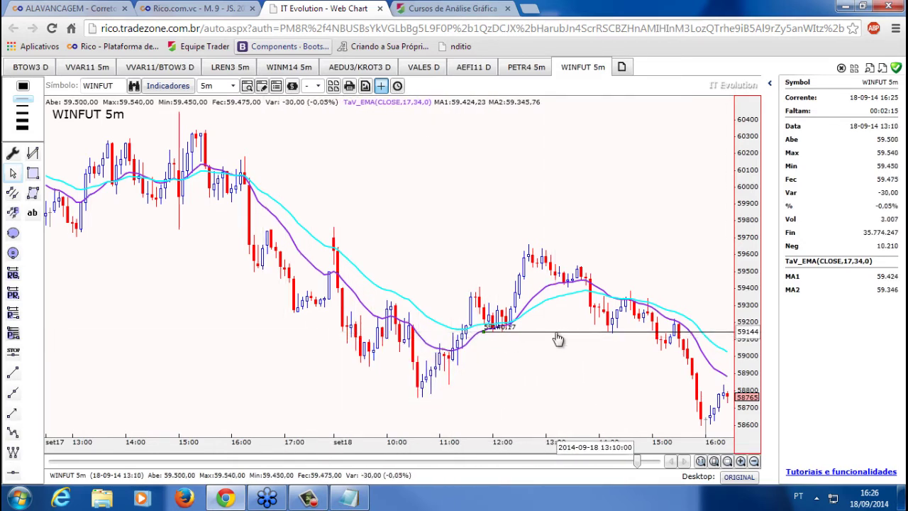
pyautogui.moveTo(558, 340); pyautogui.dragTo(66, 346)
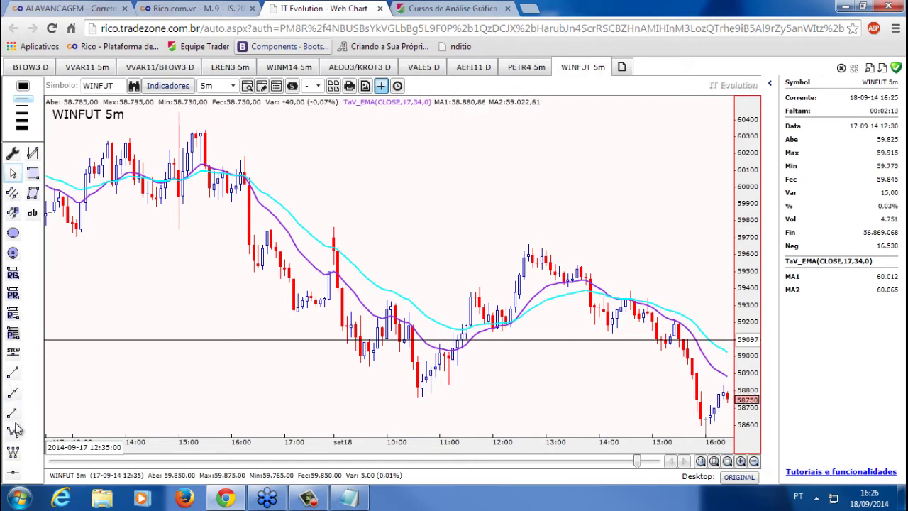
pyautogui.click(12, 351)
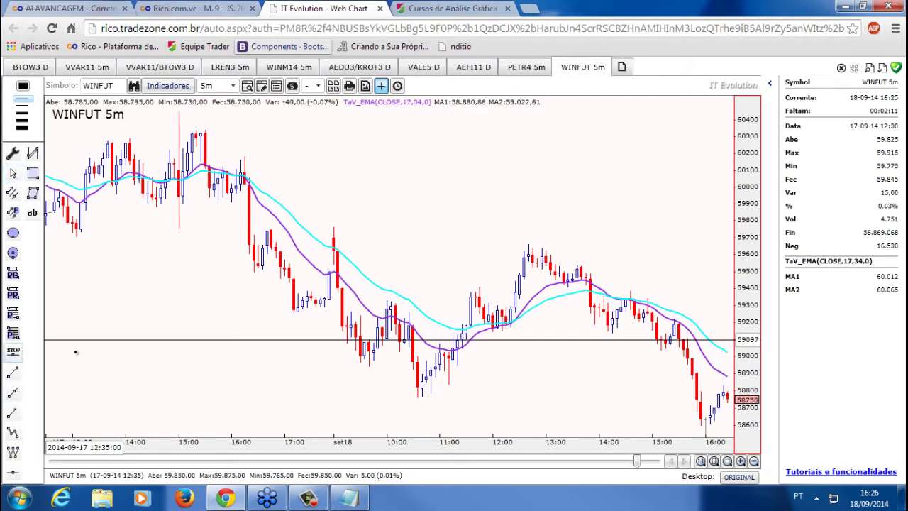
pyautogui.click(264, 331)
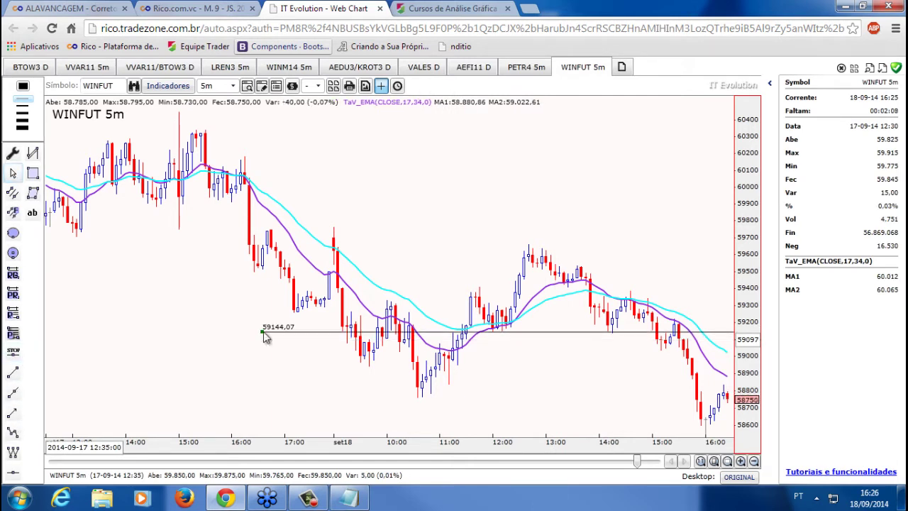
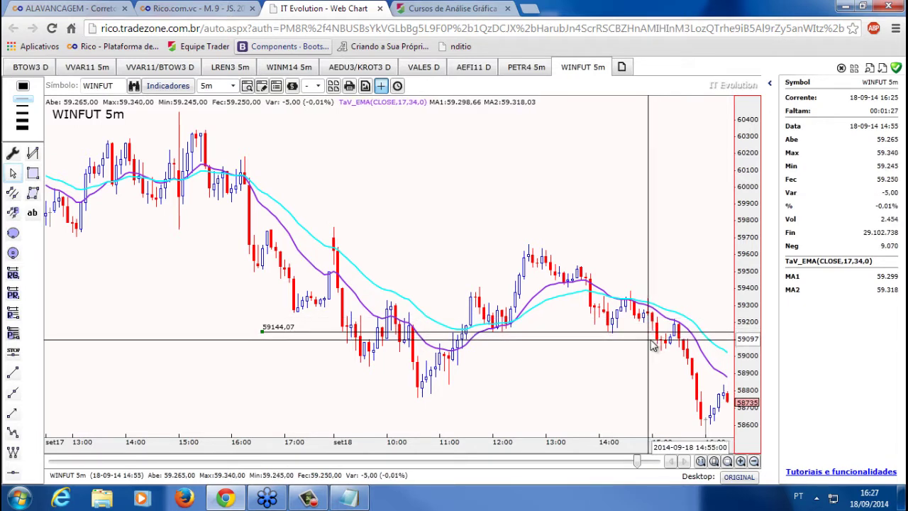
# Measure the WINFUT 5m move across 8 bars, about -477,84 points (-0,81%)
pyautogui.moveTo(656, 343); pyautogui.dragTo(701, 427)
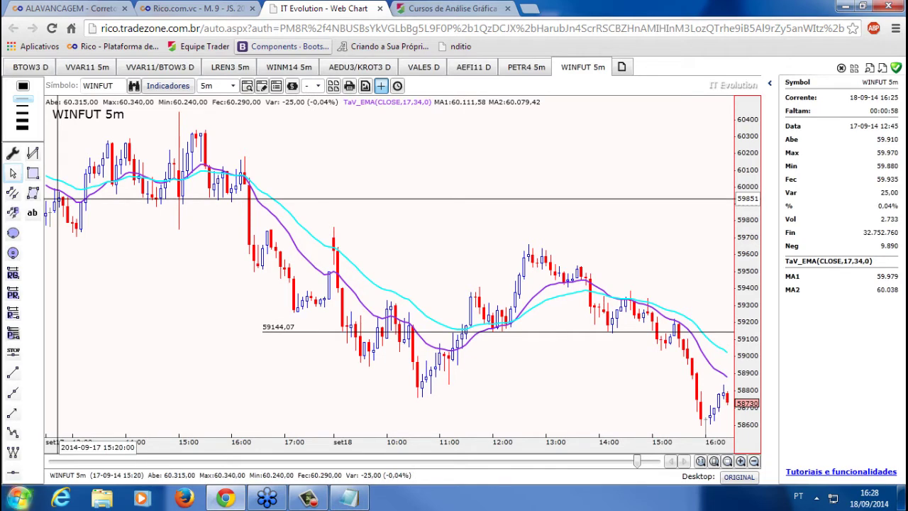
pyautogui.click(19, 499)
# Draw thick white Pointofix strokes over the latest WINFUT candles, then clear them with Fertig
pyautogui.click(51, 187)
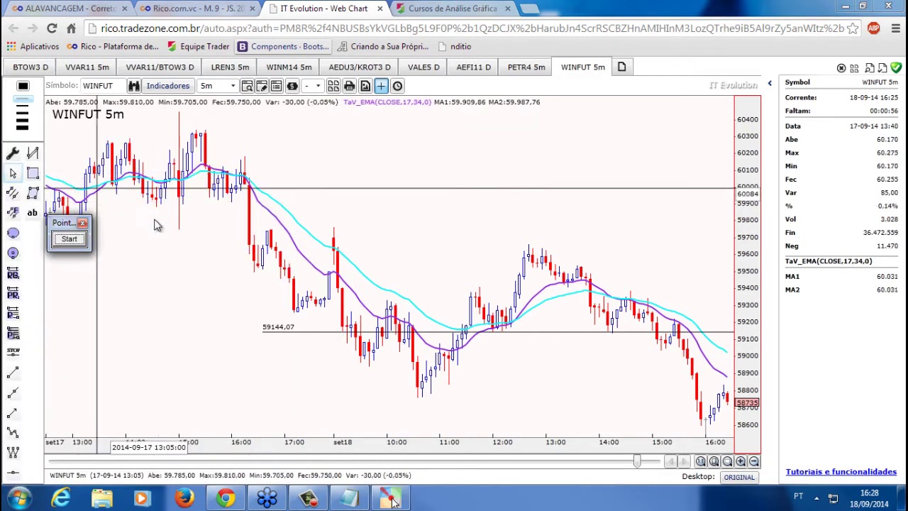
pyautogui.click(68, 240)
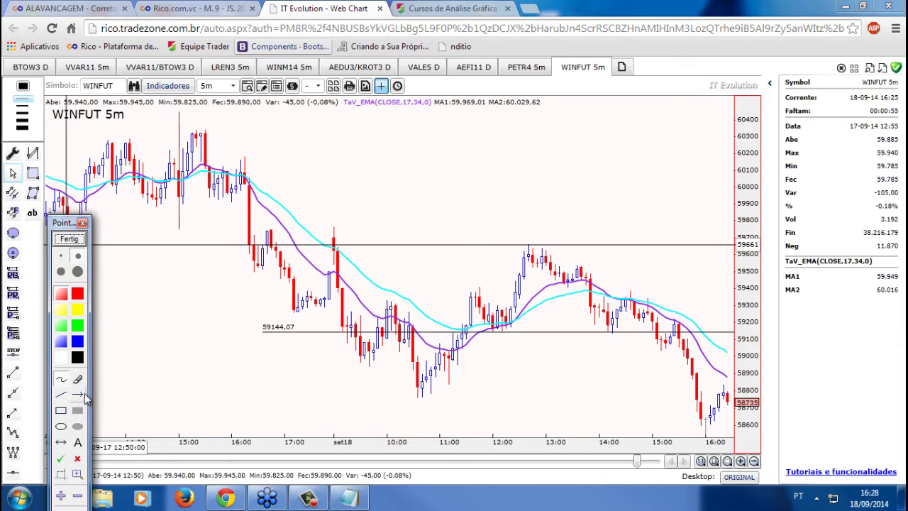
pyautogui.click(77, 271)
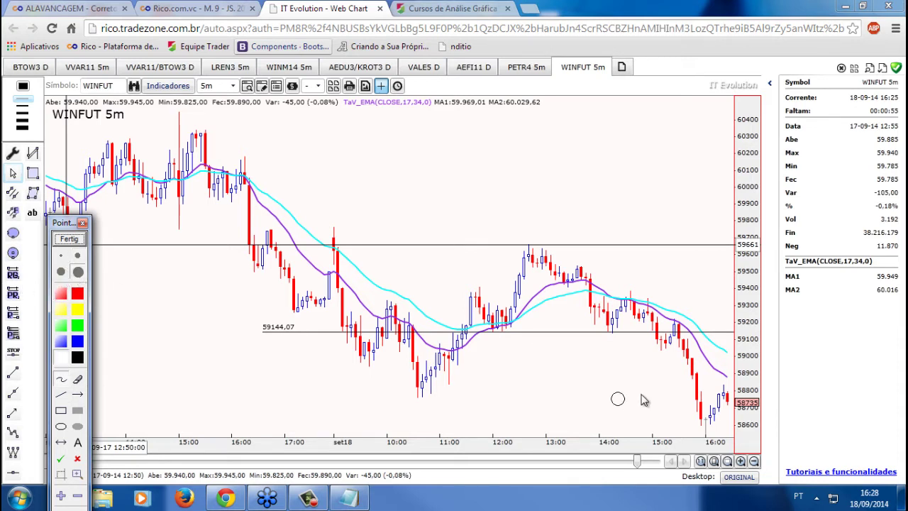
pyautogui.moveTo(663, 359)
pyautogui.mouseDown()
pyautogui.moveTo(676, 333)
pyautogui.moveTo(698, 396)
pyautogui.moveTo(713, 411)
pyautogui.moveTo(735, 387)
pyautogui.moveTo(705, 398)
pyautogui.moveTo(703, 411)
pyautogui.moveTo(705, 365)
pyautogui.moveTo(717, 355)
pyautogui.moveTo(677, 367)
pyautogui.moveTo(655, 338)
pyautogui.moveTo(674, 299)
pyautogui.mouseUp()
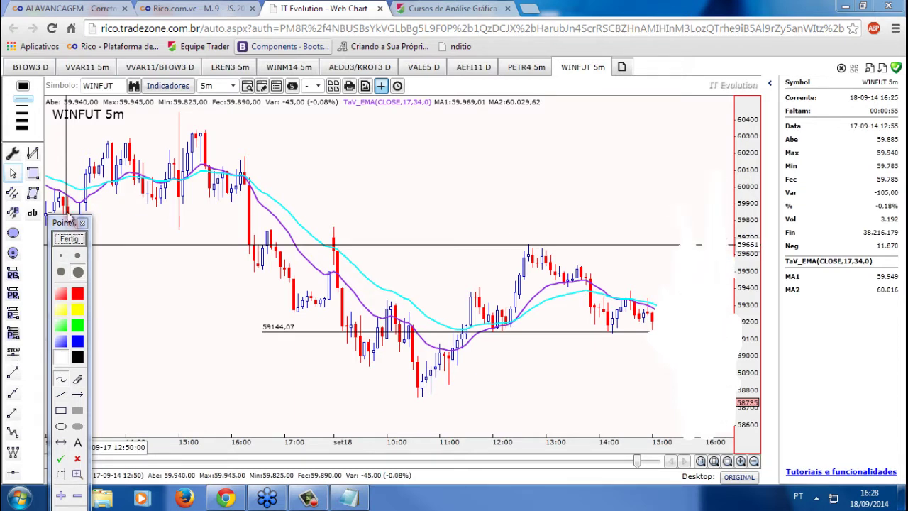
pyautogui.moveTo(63, 226); pyautogui.dragTo(63, 158)
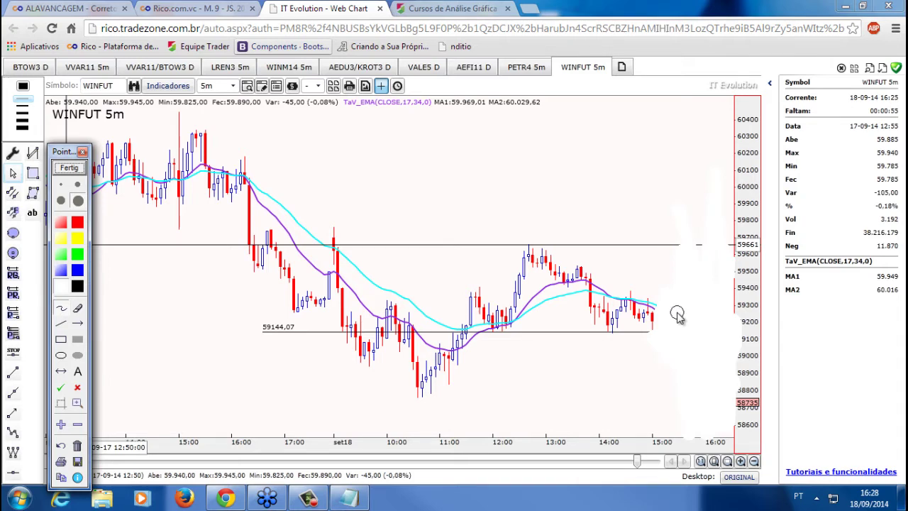
pyautogui.click(69, 167)
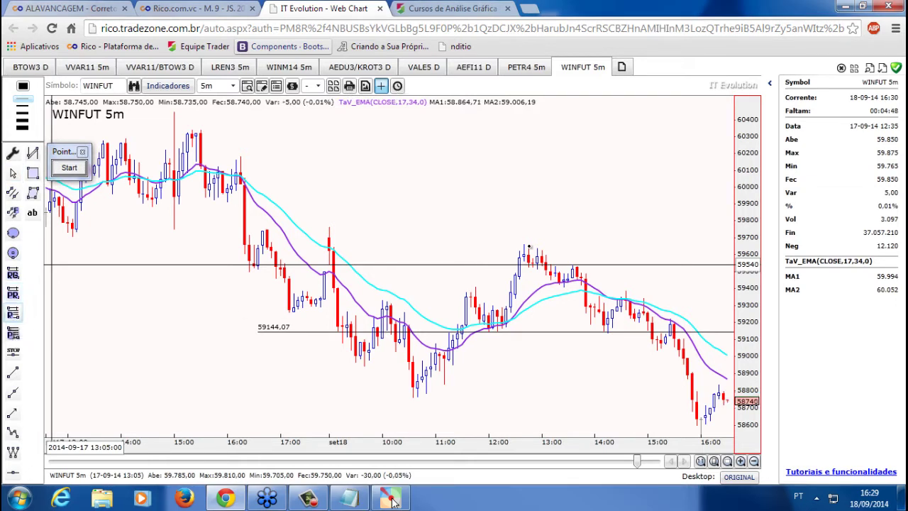
# Draw a Fibonacci retracement from 59136,27 down to 58627,32 over the afternoon decline
pyautogui.moveTo(528, 247)
pyautogui.mouseDown()
pyautogui.moveTo(564, 255)
pyautogui.moveTo(608, 337)
pyautogui.mouseUp()
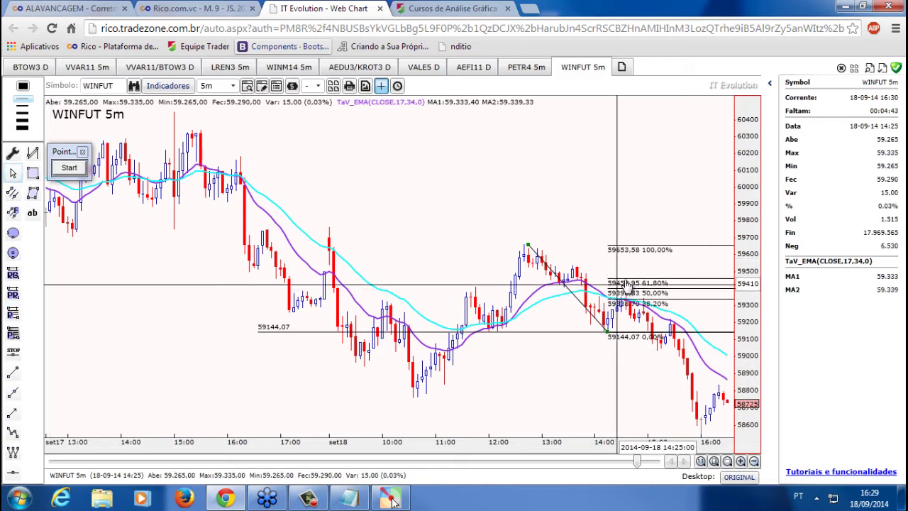
pyautogui.moveTo(626, 284); pyautogui.dragTo(622, 368)
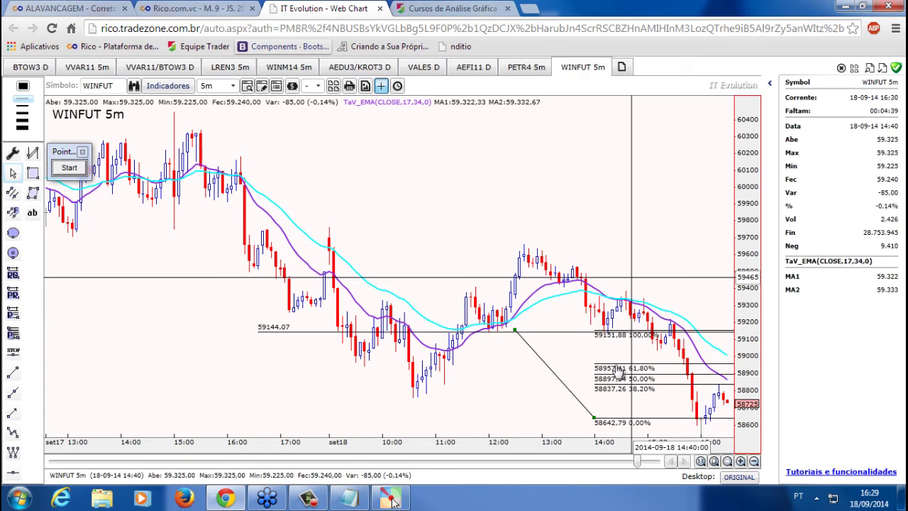
pyautogui.moveTo(619, 371); pyautogui.dragTo(617, 372)
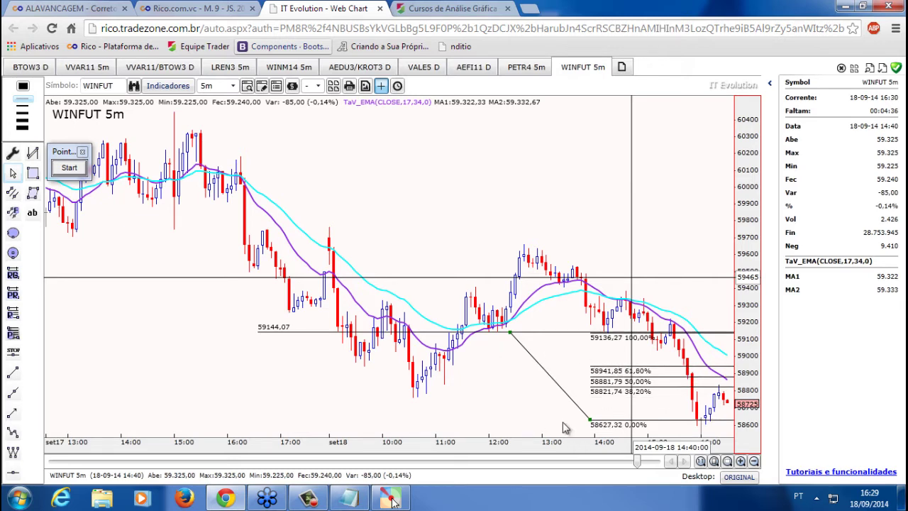
# Open and cancel the retracement's properties, then pan the price scale to lower prices
pyautogui.doubleClick(592, 420)
pyautogui.click(546, 408)
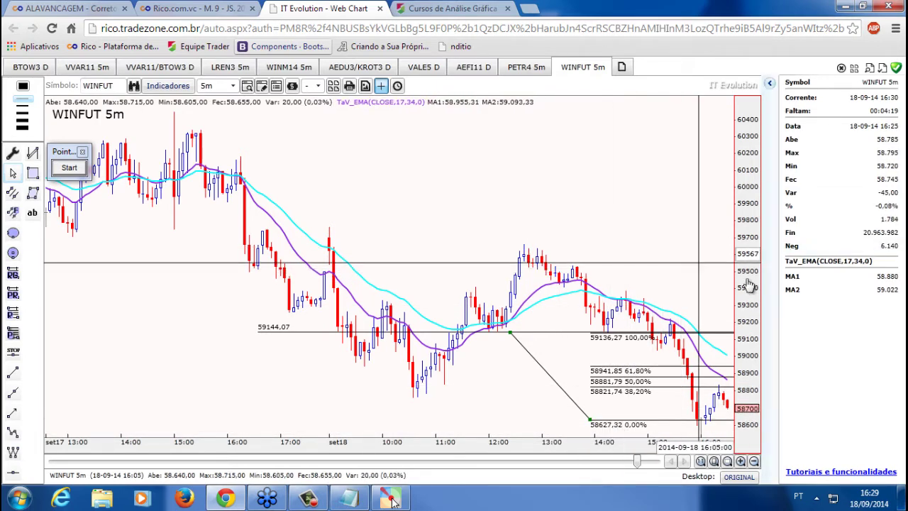
pyautogui.moveTo(749, 286); pyautogui.dragTo(751, 220)
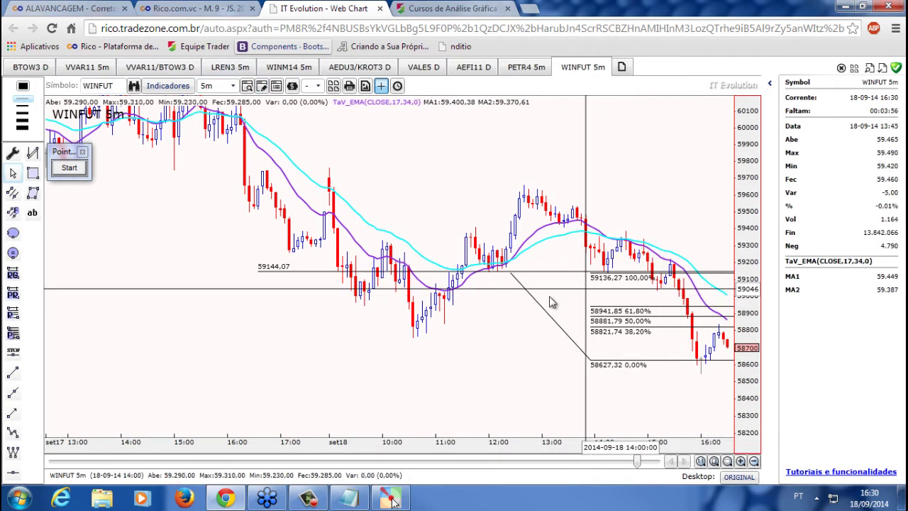
# Replace the Fibonacci with ellipses around swings near 11:45, 13:00 and 14:20, then measure a move
pyautogui.click(630, 313)
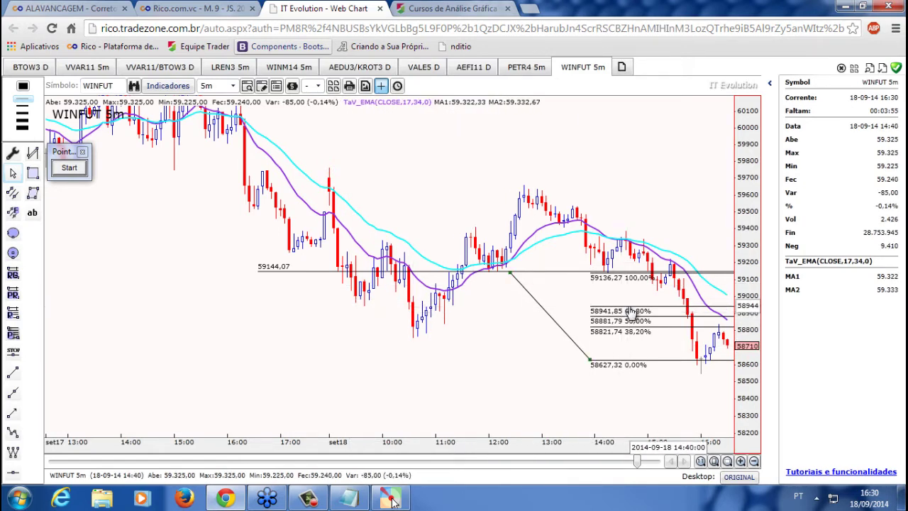
pyautogui.press('Delete')
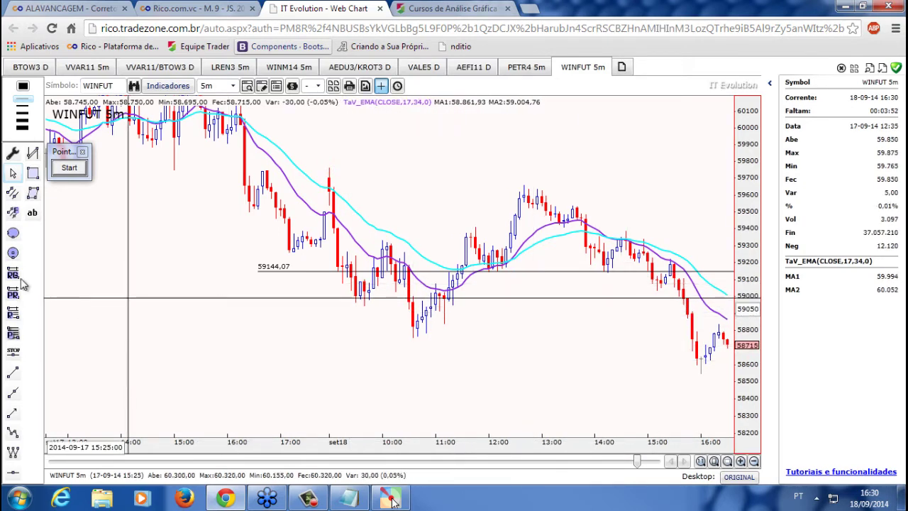
pyautogui.moveTo(467, 224); pyautogui.dragTo(500, 268)
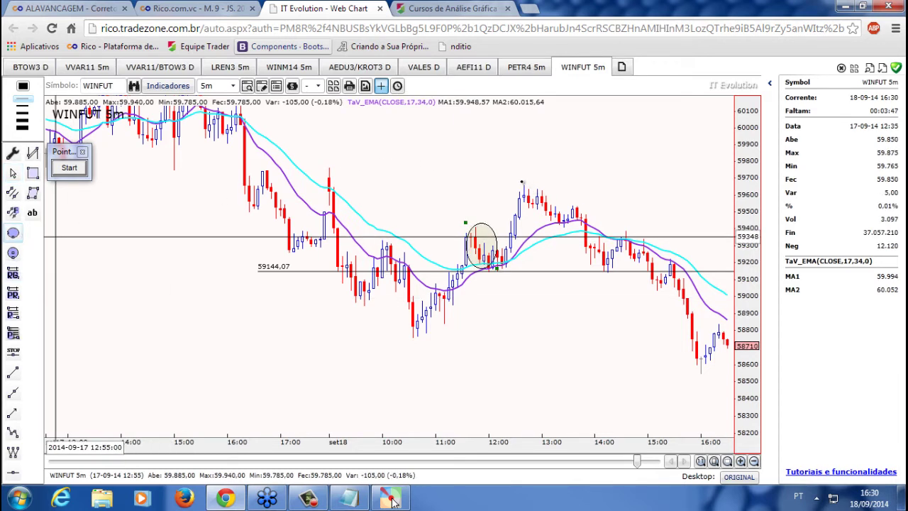
pyautogui.moveTo(519, 180); pyautogui.dragTo(600, 270)
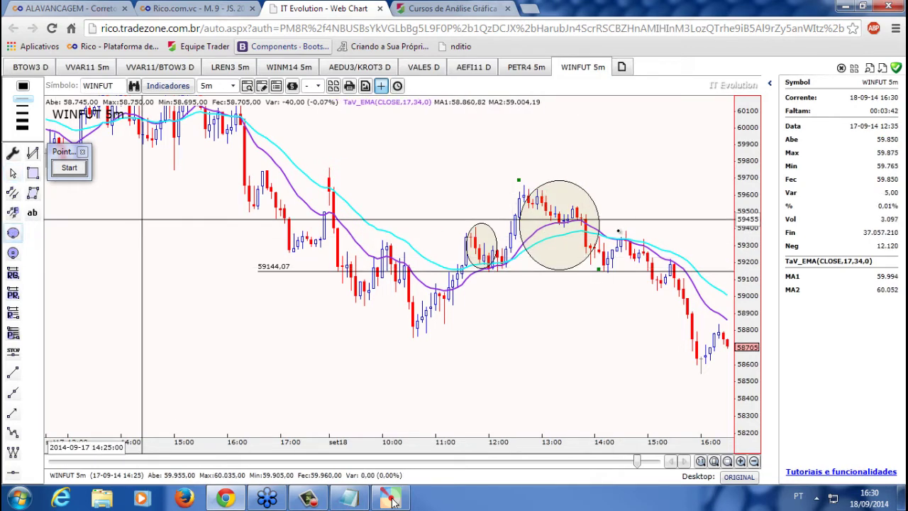
pyautogui.moveTo(612, 226); pyautogui.dragTo(657, 274)
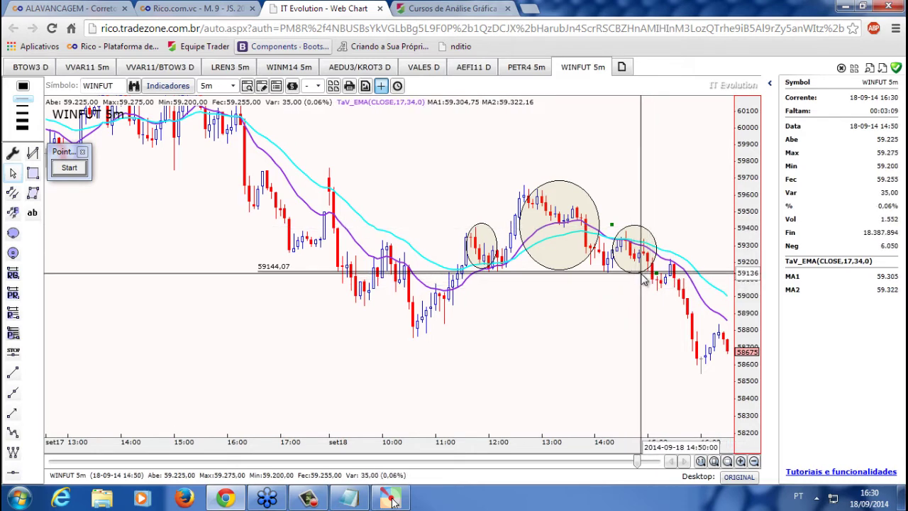
pyautogui.moveTo(645, 278); pyautogui.dragTo(644, 234)
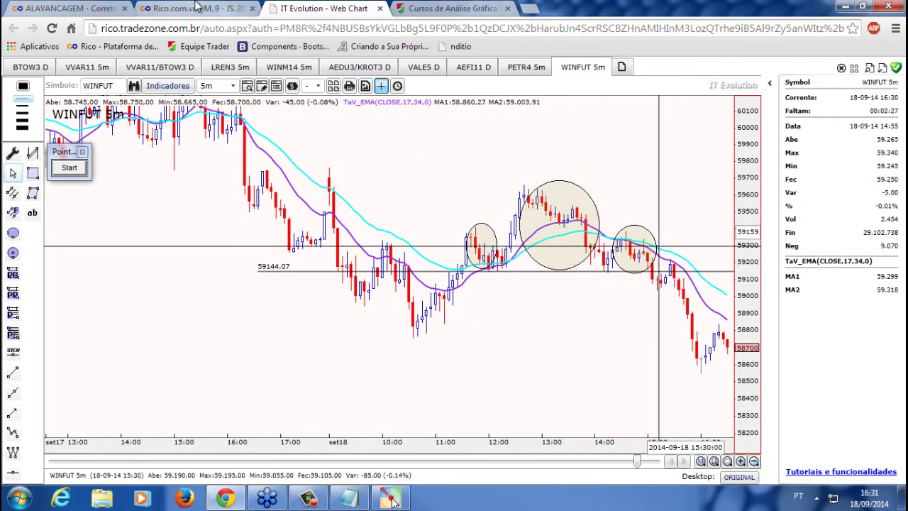
# Return to Rico Home Broker and move the Ordens: Comprar e Vender Compra + Stop ticket left
pyautogui.click(226, 8)
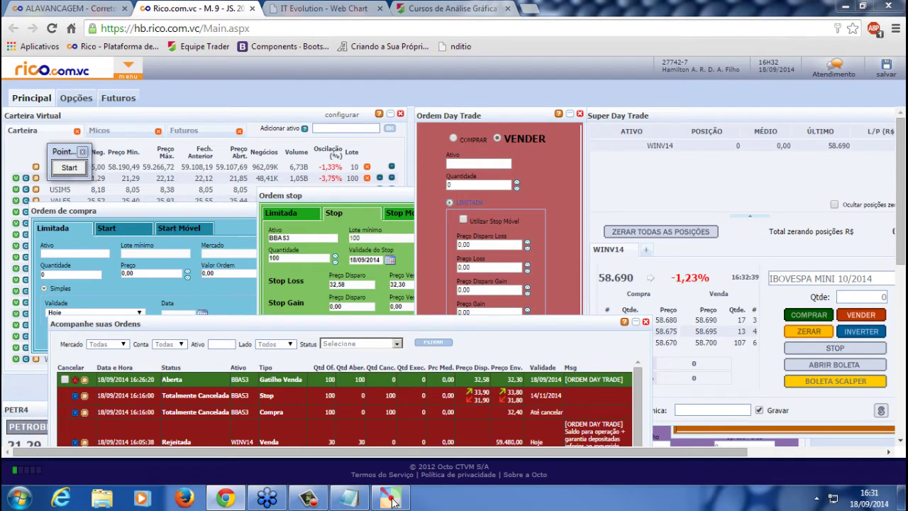
pyautogui.click(711, 166)
pyautogui.click(678, 434)
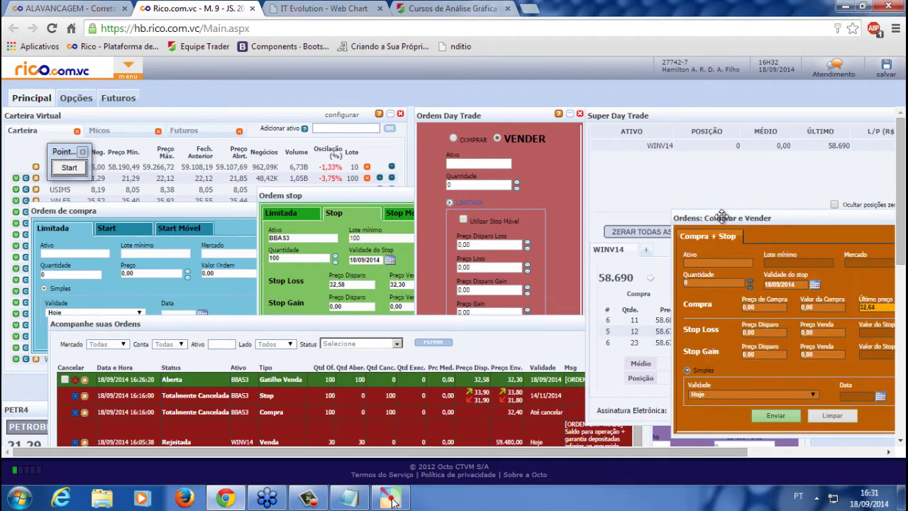
pyautogui.moveTo(719, 214); pyautogui.dragTo(633, 206)
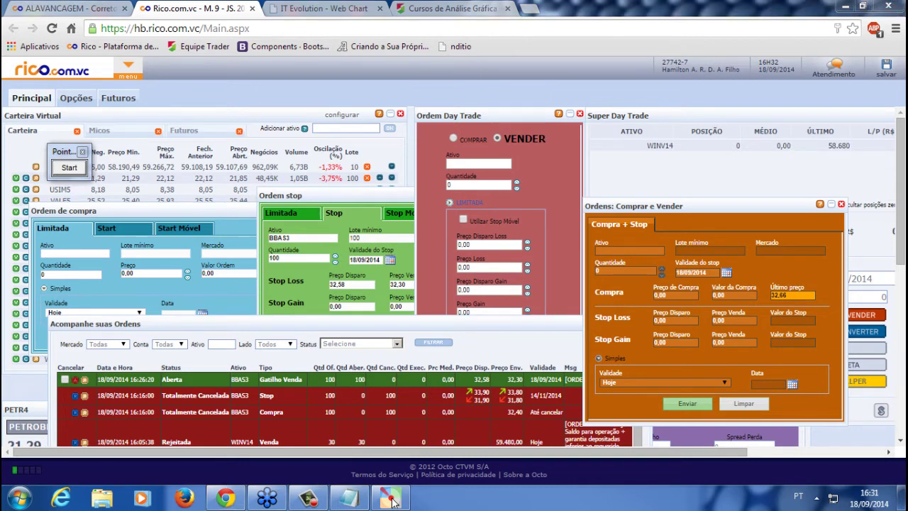
pyautogui.click(349, 499)
# Complete the contact e-mail address on the top line of the notes
pyautogui.moveTo(423, 313); pyautogui.dragTo(384, 120)
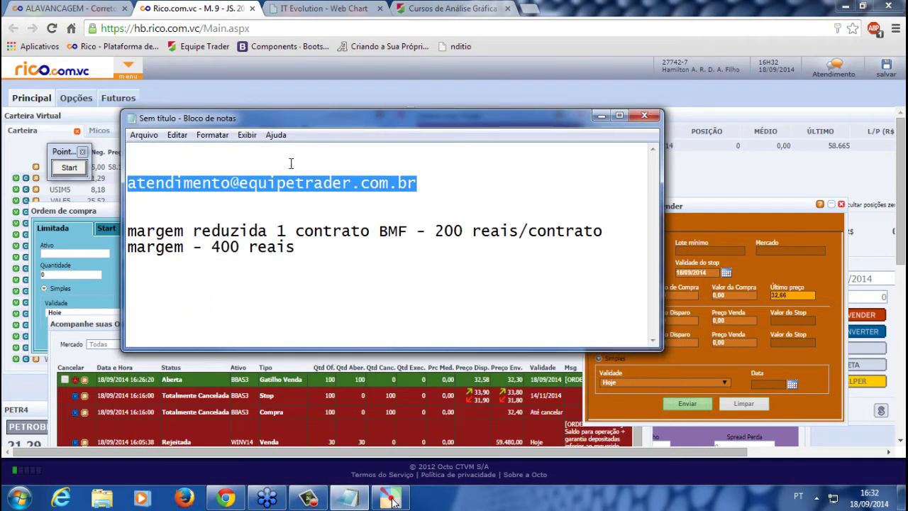
pyautogui.click(267, 156)
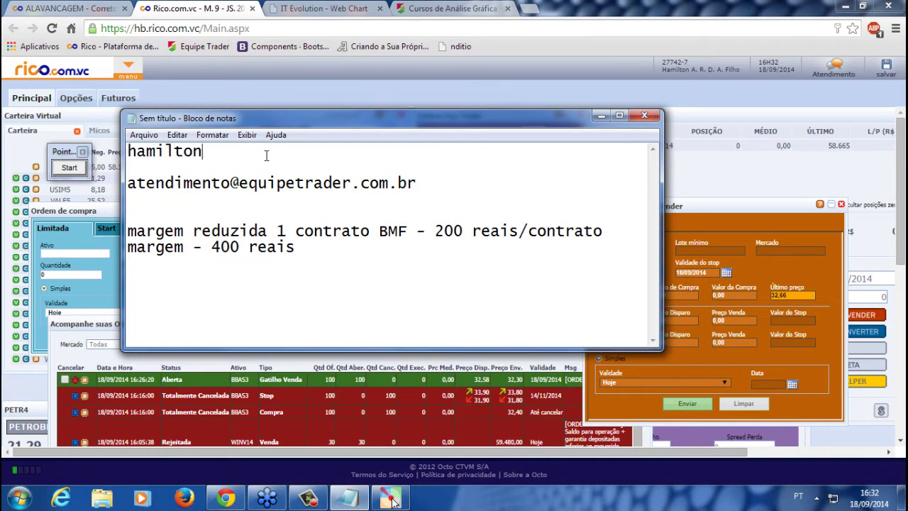
pyautogui.write('@equipetrader')
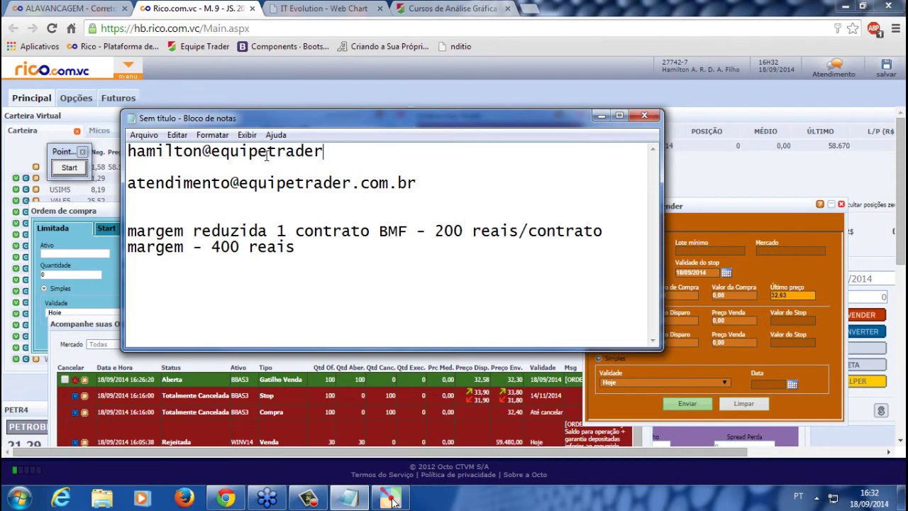
pyautogui.write('.;c')
pyautogui.press('BackSpace')
pyautogui.press('BackSpace')
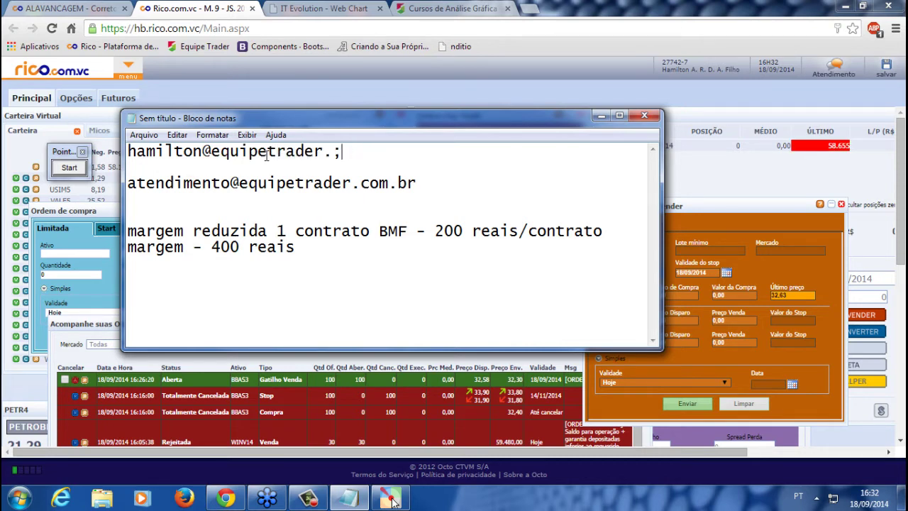
pyautogui.write('com.br')
pyautogui.press('Return')
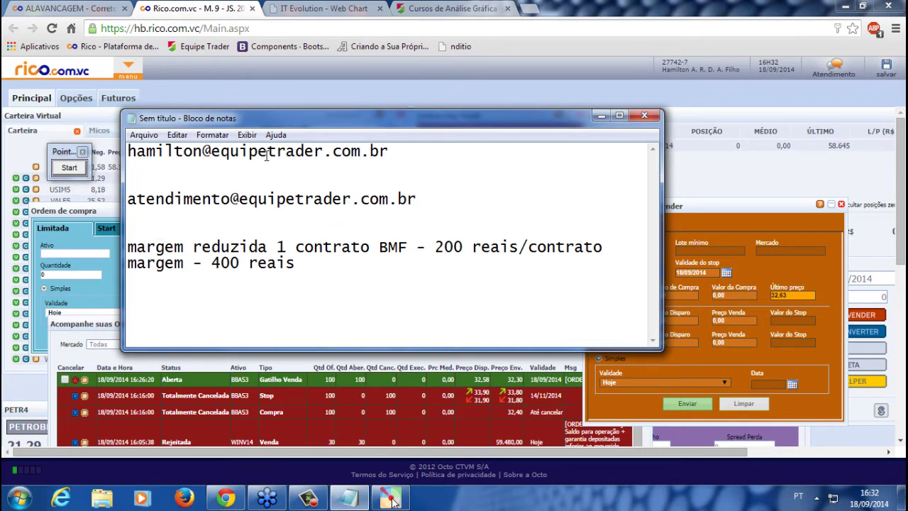
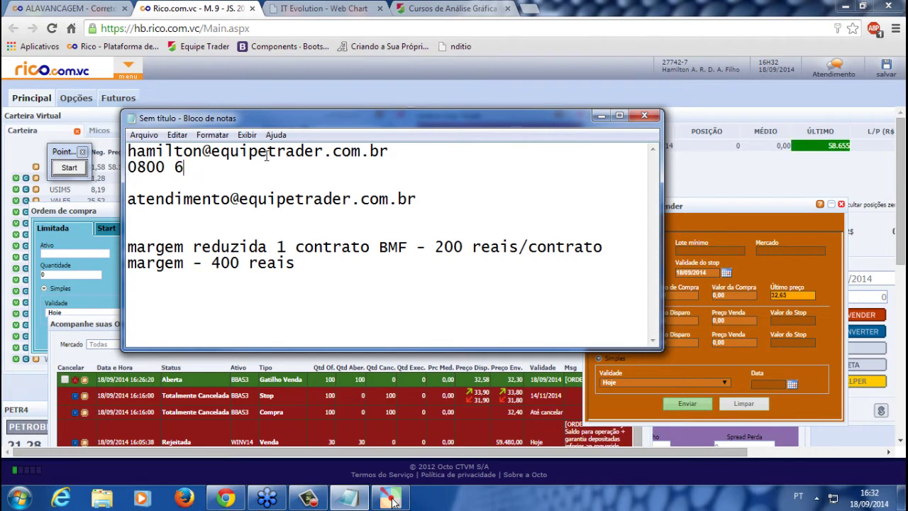
pyautogui.press('Return')
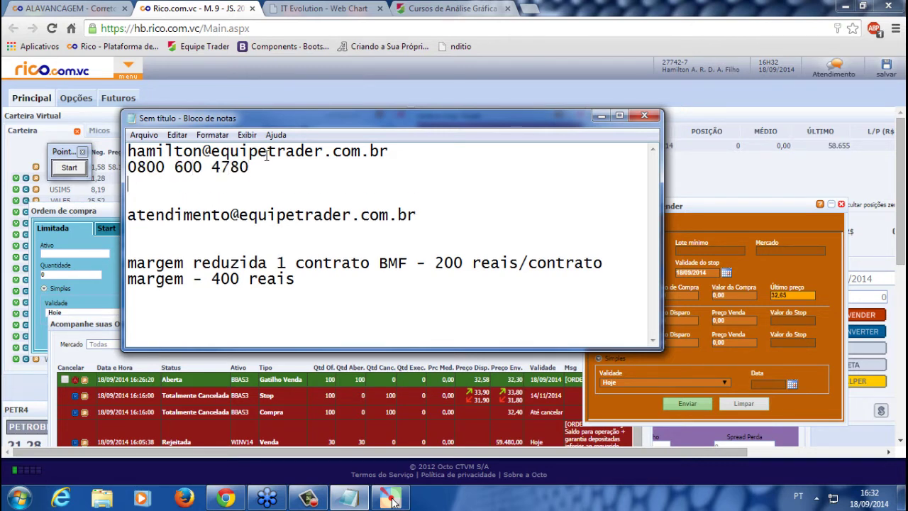
pyautogui.write('www.equipe')
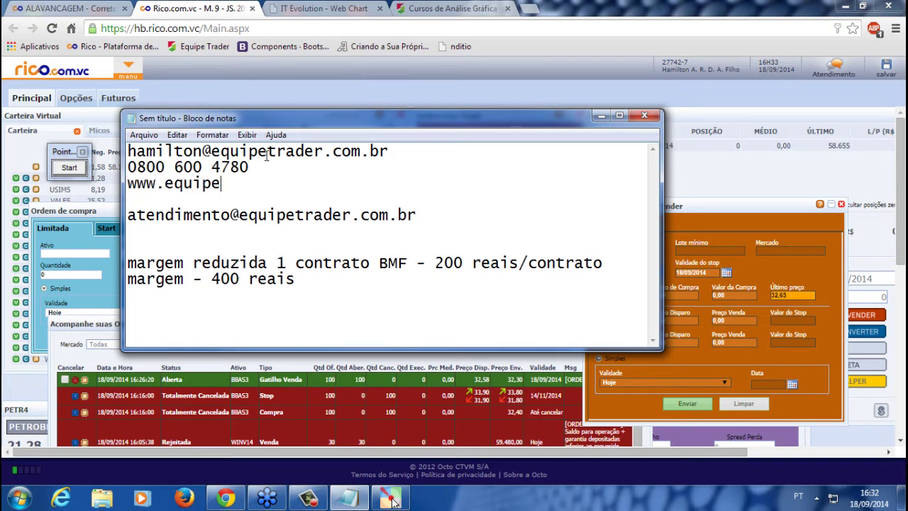
pyautogui.write('trader.com.brt')
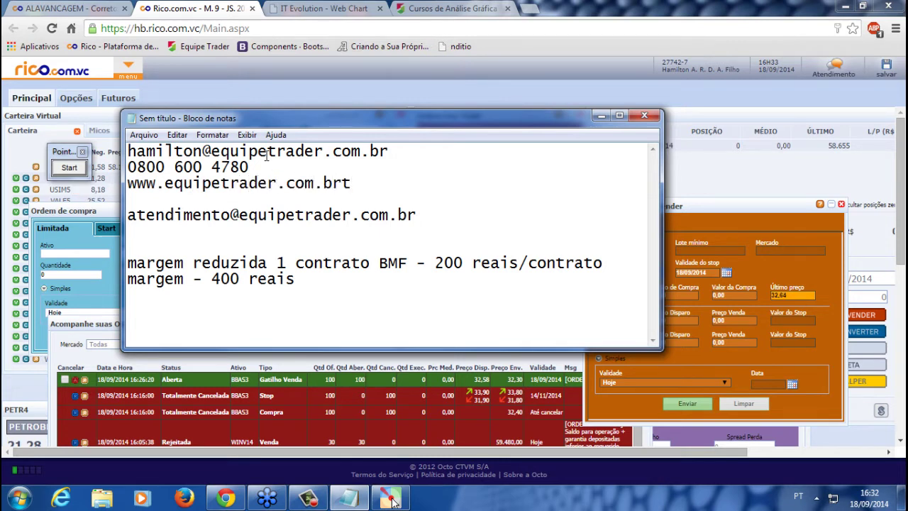
pyautogui.press('BackSpace')
# Paste the stop-loss cancellation question onto a new line above the margin notes
pyautogui.moveTo(254, 168); pyautogui.dragTo(191, 168)
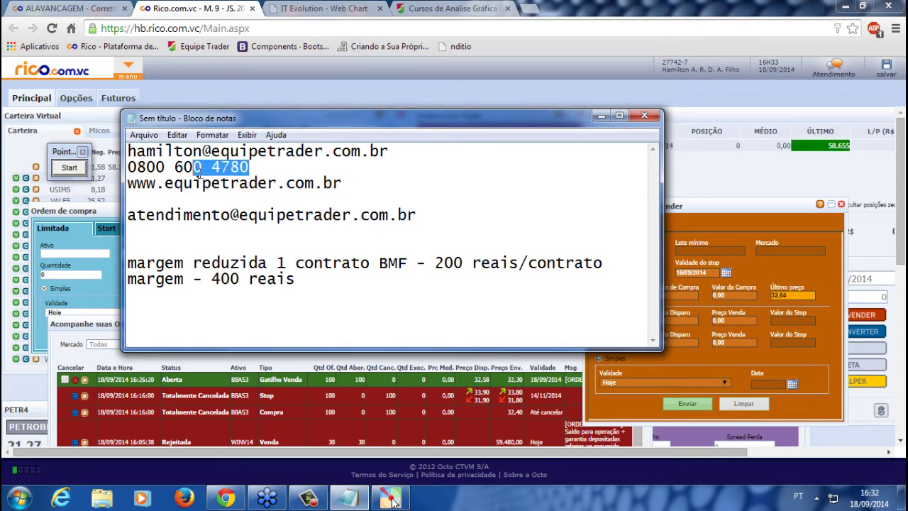
pyautogui.click(357, 187)
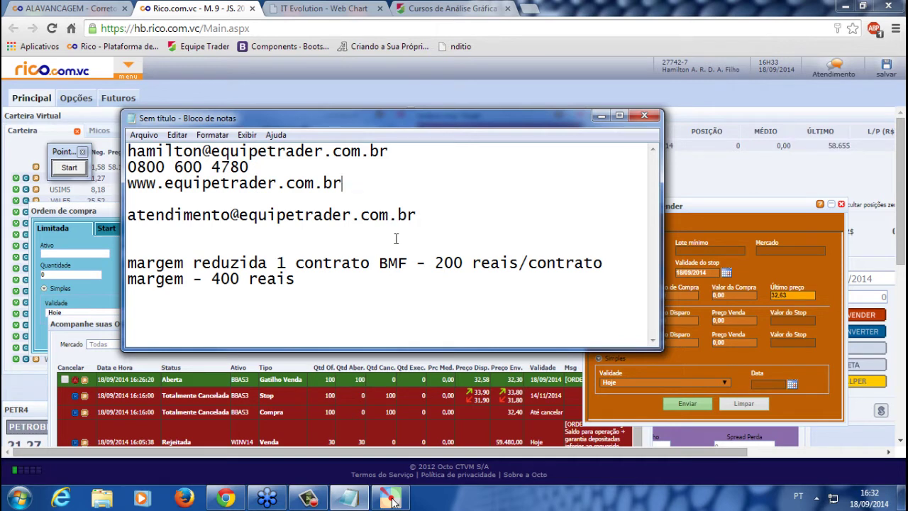
pyautogui.click(276, 239)
pyautogui.press('Return')
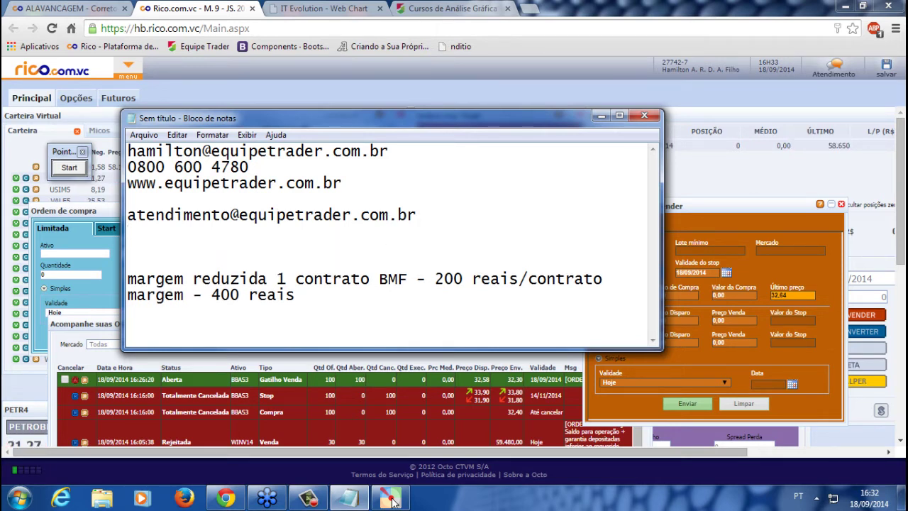
pyautogui.click(393, 500)
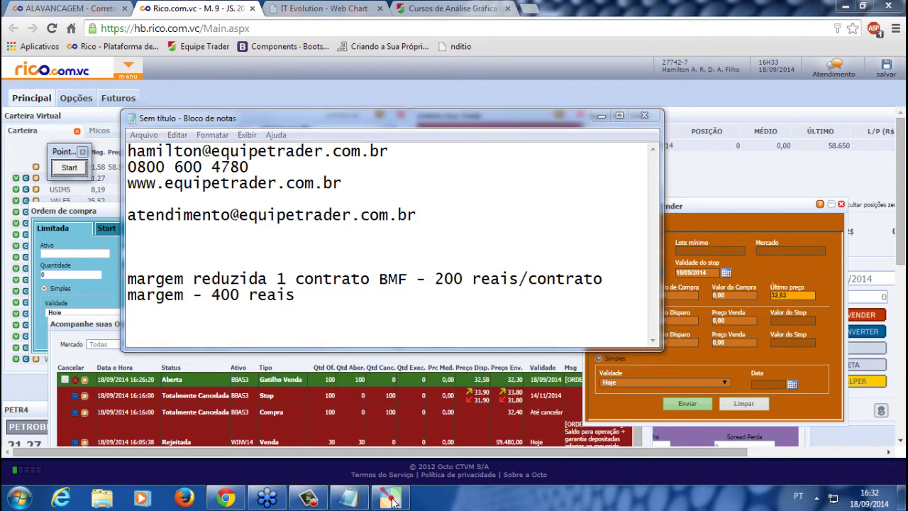
pyautogui.click(209, 239)
pyautogui.write('o stop loss da boleta condicional também serve como "se chegar ao valor do stop loss minha compra é cancelada"?')
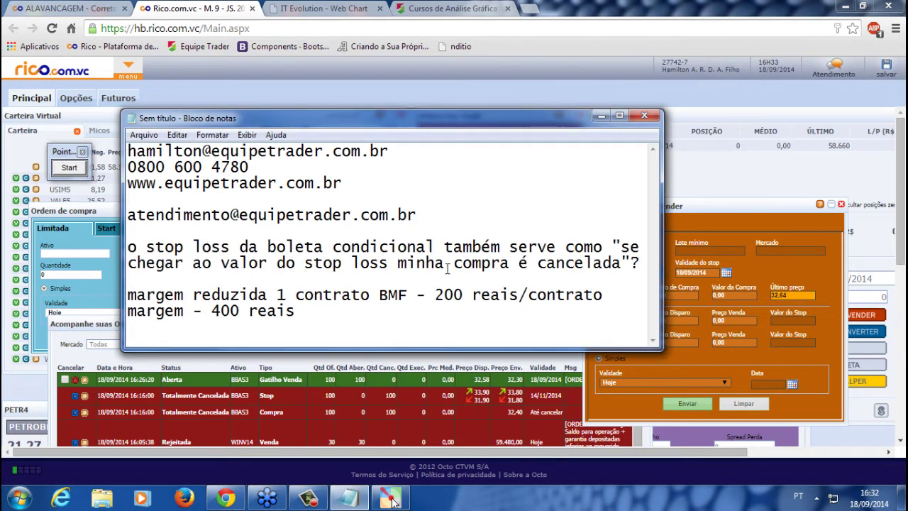
pyautogui.moveTo(466, 119); pyautogui.dragTo(359, 120)
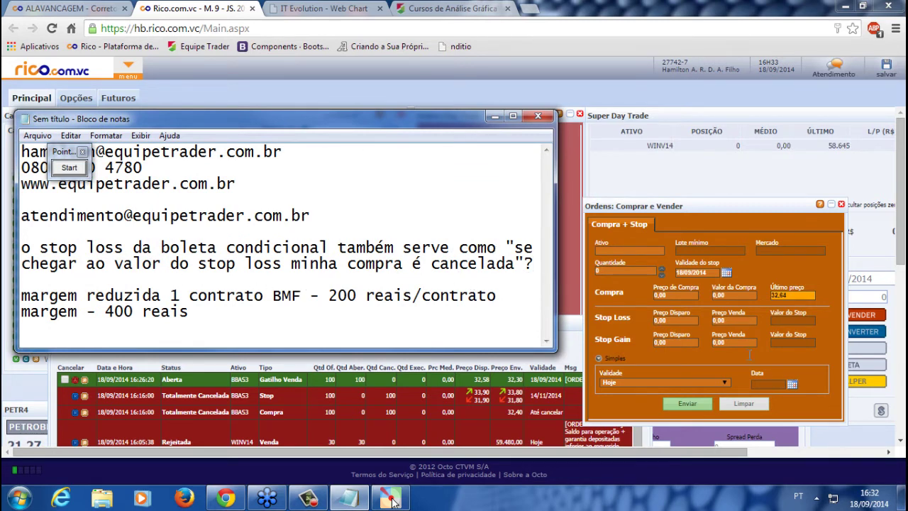
# Bring Rico Home Broker forward, reposition the order list and order ticket, and raise Ordem stop
pyautogui.click(567, 352)
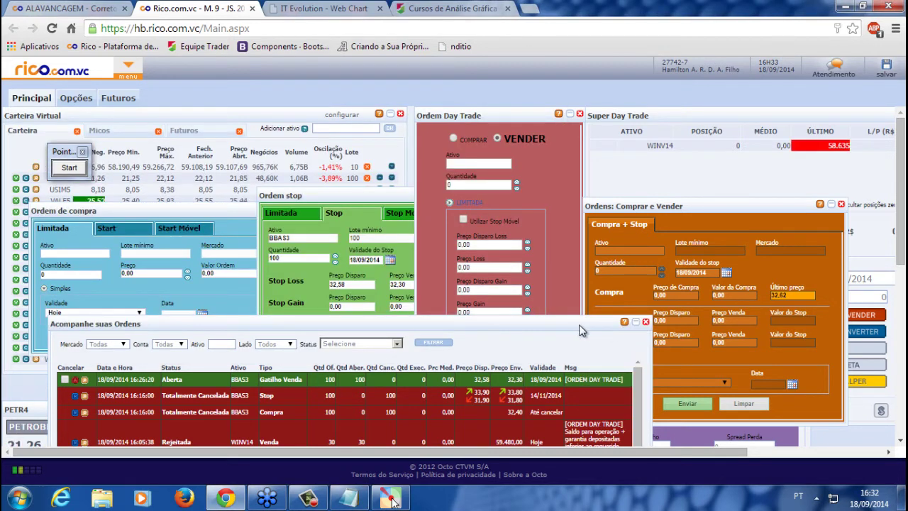
pyautogui.moveTo(575, 326); pyautogui.dragTo(529, 288)
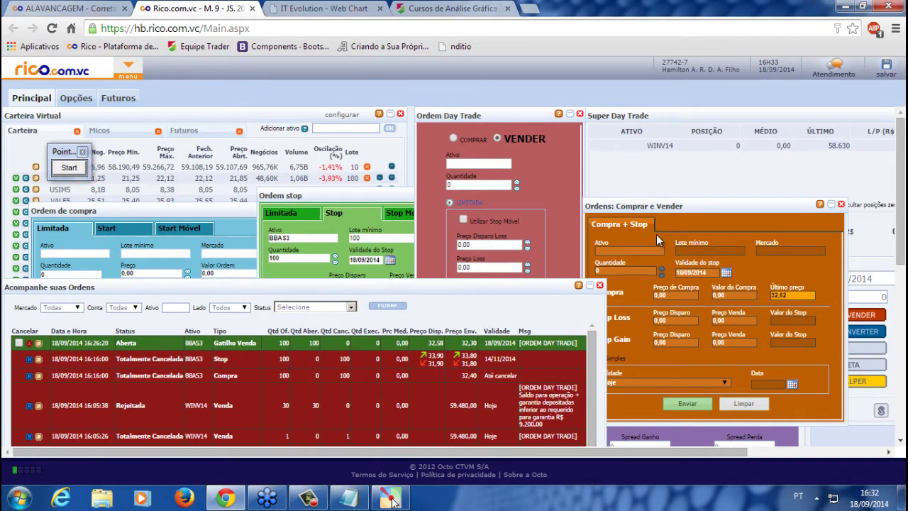
pyautogui.moveTo(661, 207); pyautogui.dragTo(670, 196)
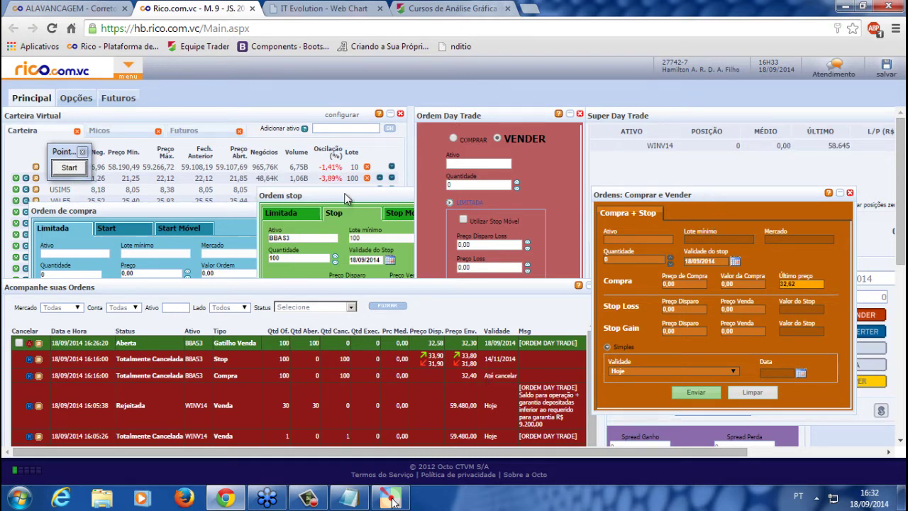
pyautogui.click(325, 194)
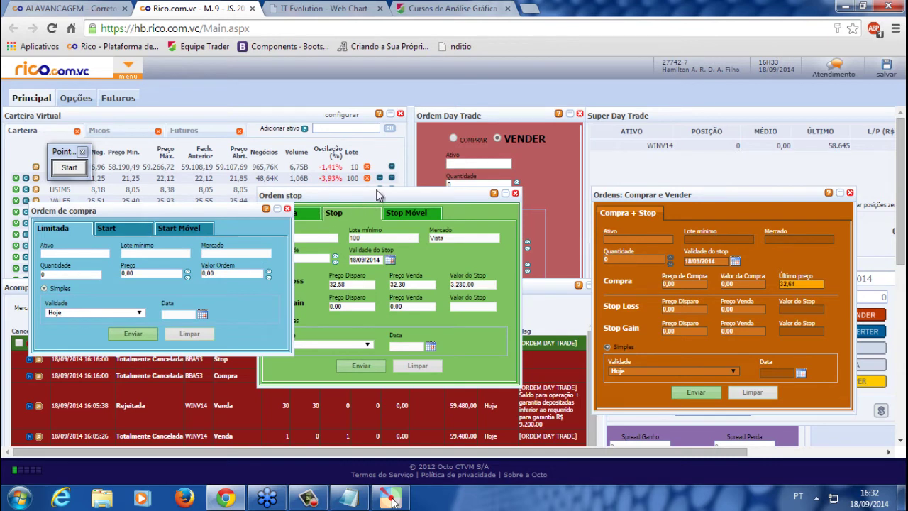
# Move Ordem de compra up, then stack the stop form, order list and Day Trade form
pyautogui.moveTo(171, 215); pyautogui.dragTo(172, 190)
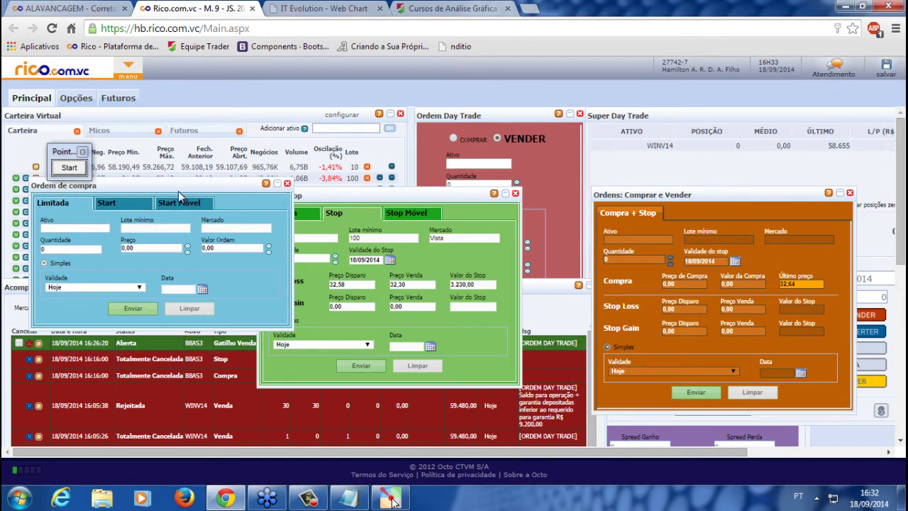
pyautogui.click(371, 197)
pyautogui.click(577, 319)
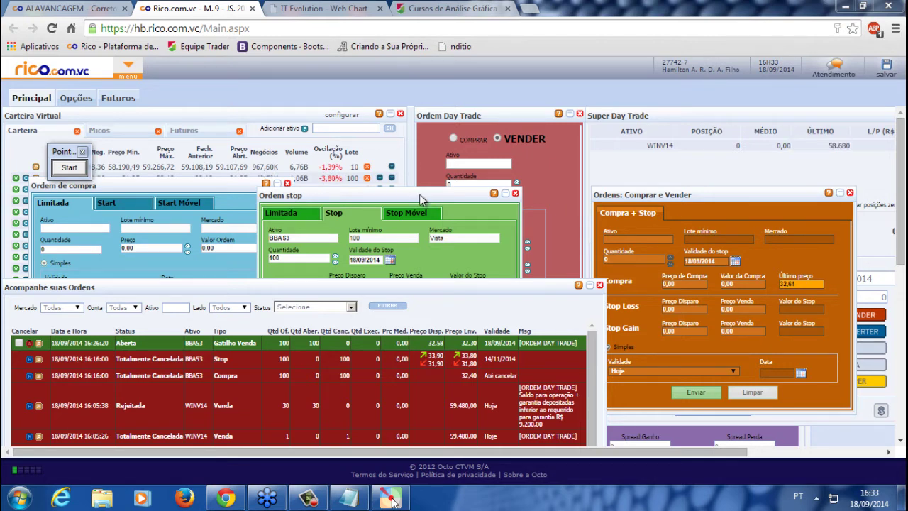
pyautogui.click(545, 142)
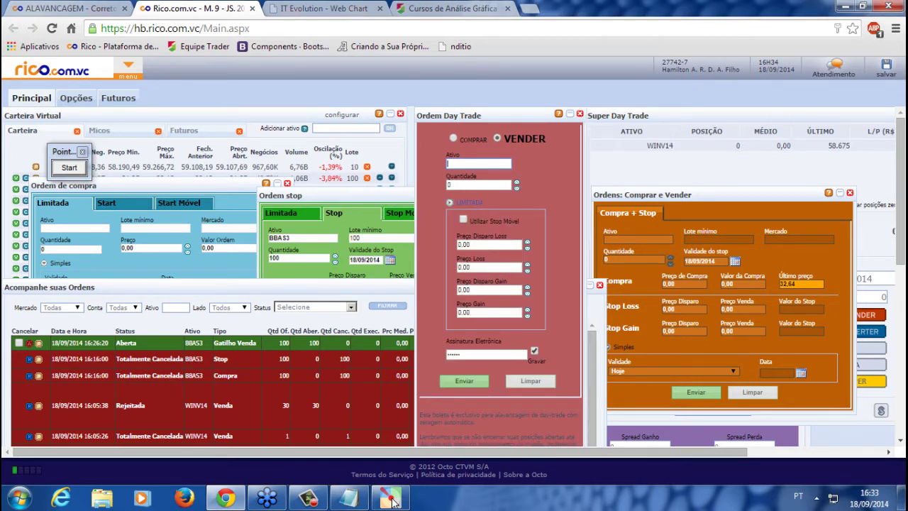
# Bring the Notepad notes back in front from the taskbar preview
pyautogui.click(392, 500)
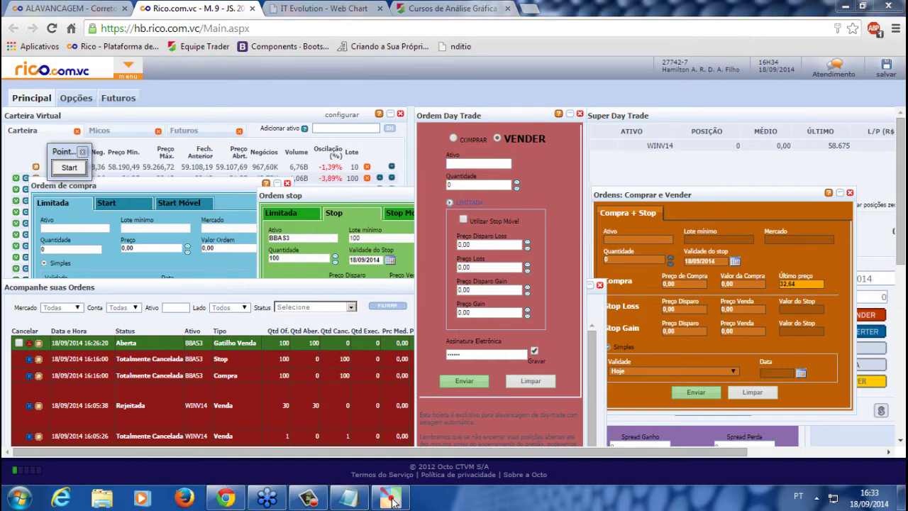
pyautogui.moveTo(348, 500)
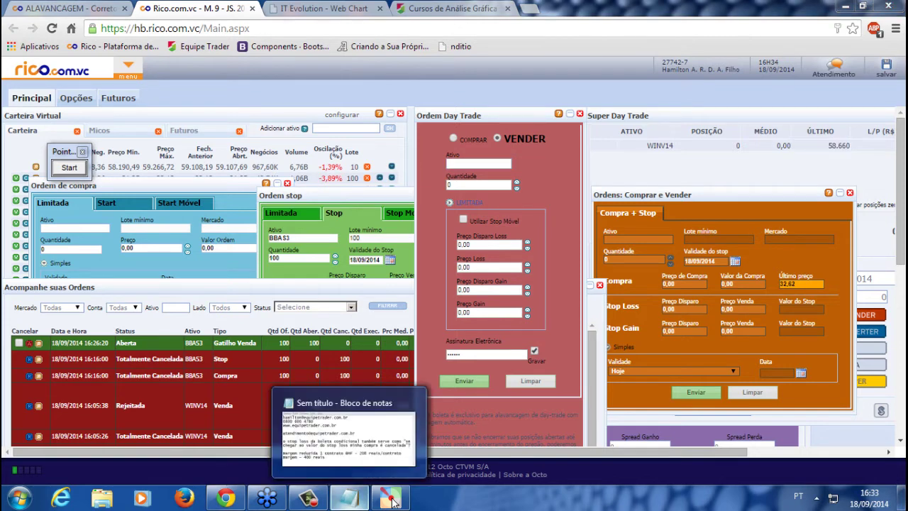
pyautogui.click(360, 461)
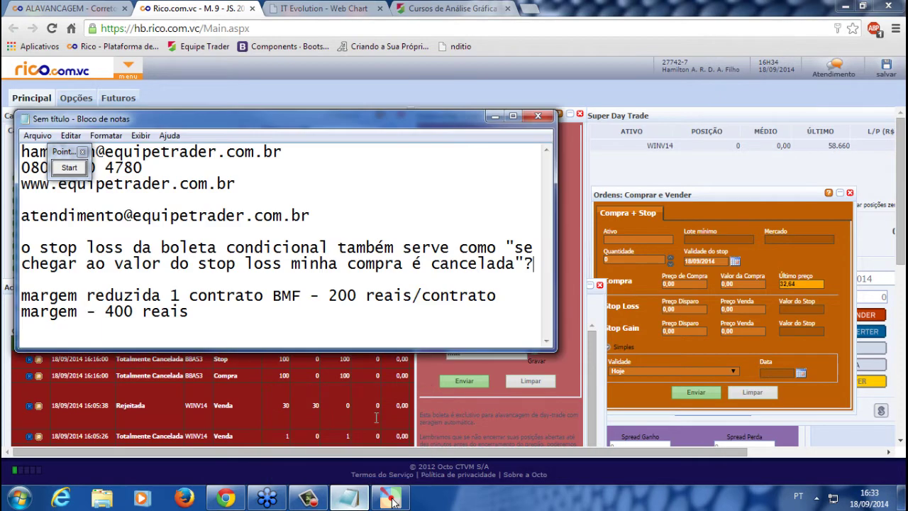
# Shift the Notepad notes right and down, then return to the trading panels
pyautogui.moveTo(387, 125); pyautogui.dragTo(447, 161)
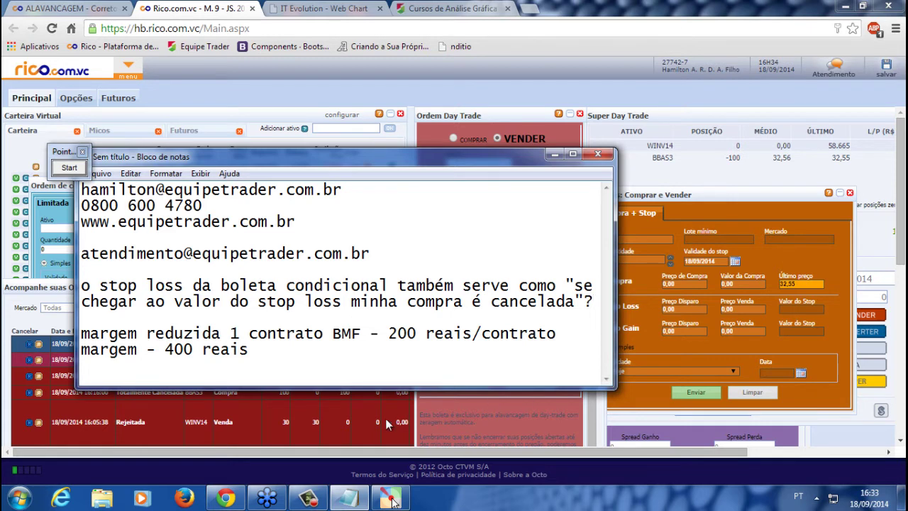
pyautogui.click(357, 421)
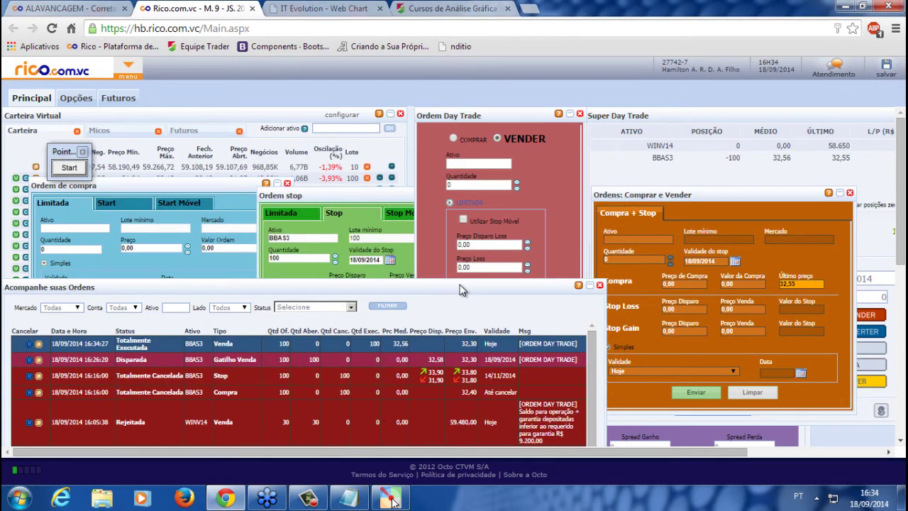
# Lower the order list, move the Super Day Trade WINV14 panel left, then go to the chart tab
pyautogui.moveTo(475, 286); pyautogui.dragTo(477, 305)
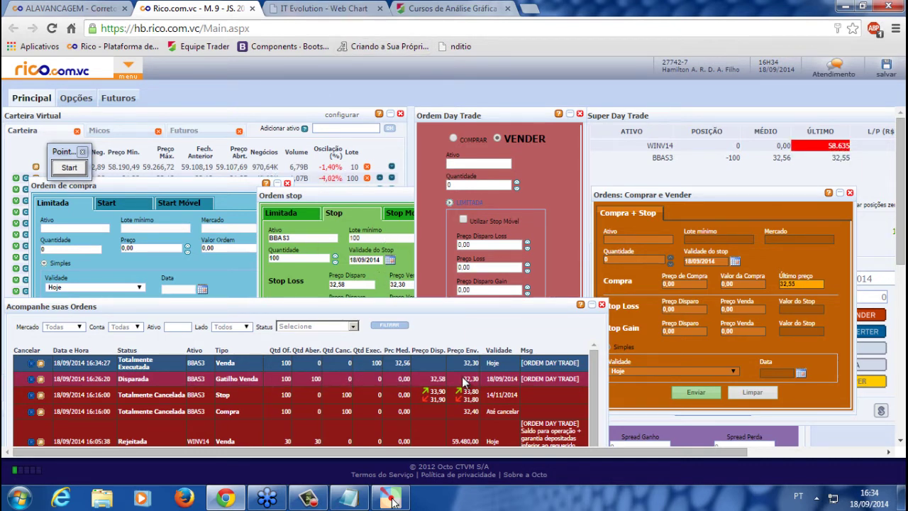
pyautogui.click(790, 157)
pyautogui.moveTo(761, 118); pyautogui.dragTo(687, 119)
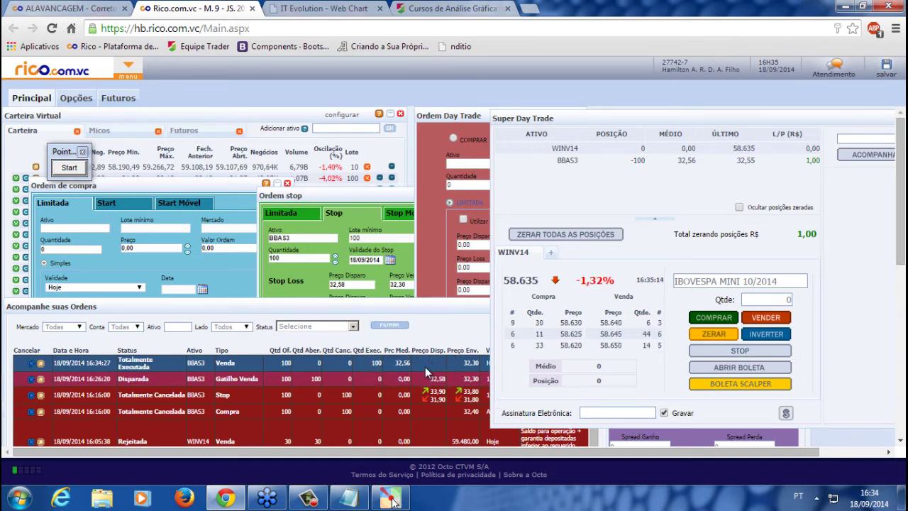
pyautogui.click(317, 5)
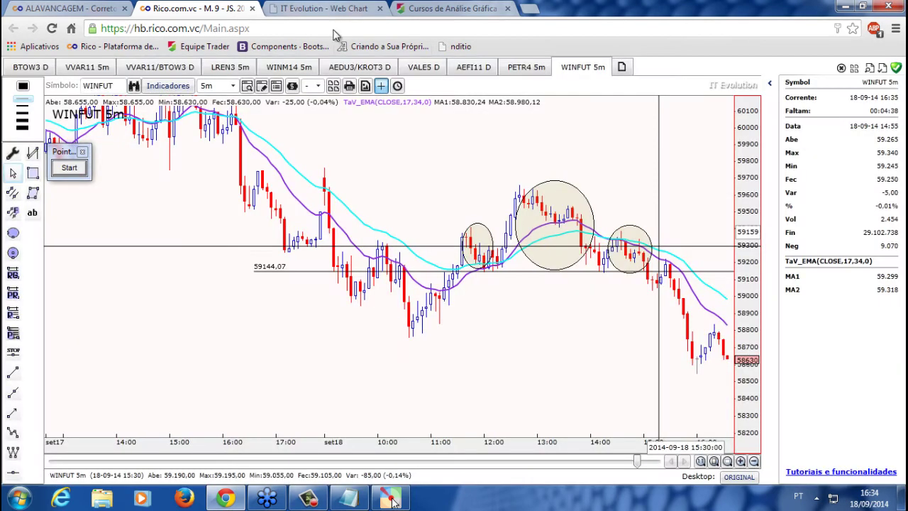
# Switch the chart symbol to BBAS3, zoom out for a wider range, and return to the Rico tab
pyautogui.click(135, 85)
pyautogui.write('bbas')
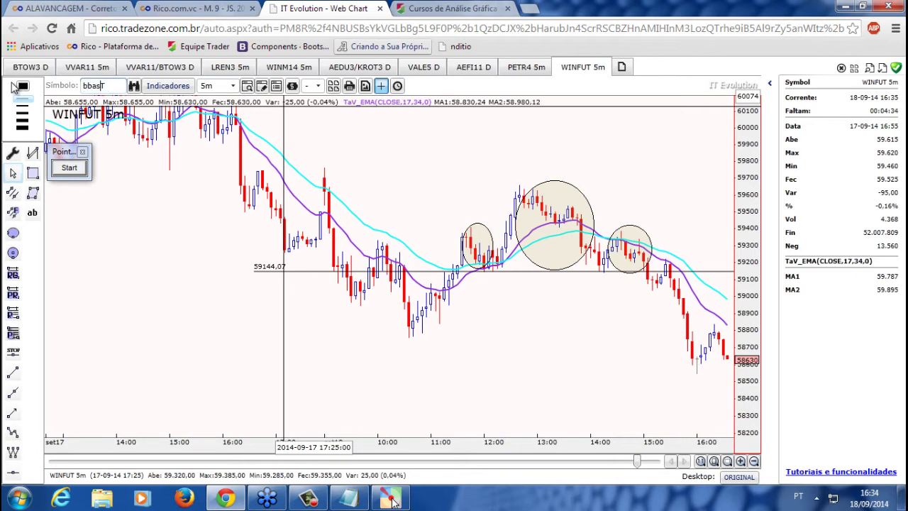
pyautogui.write('3')
pyautogui.press('Return')
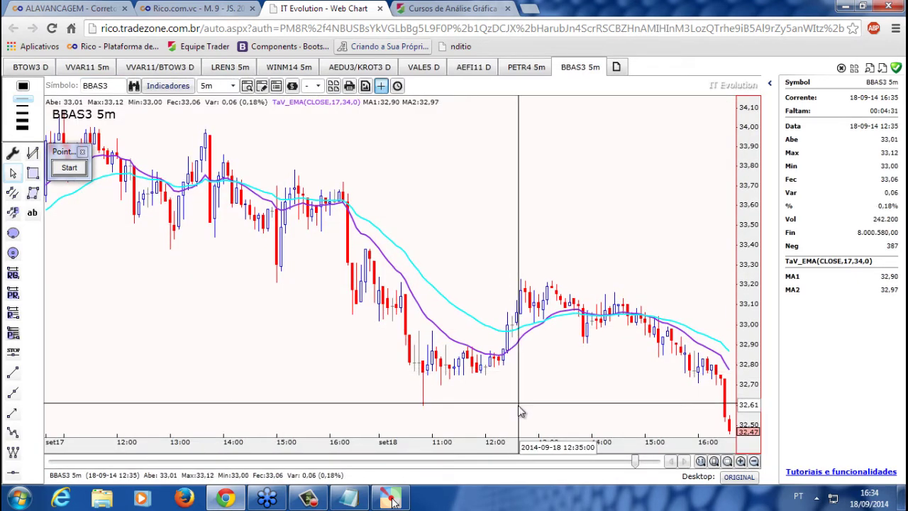
pyautogui.scroll(-2, 518, 405)
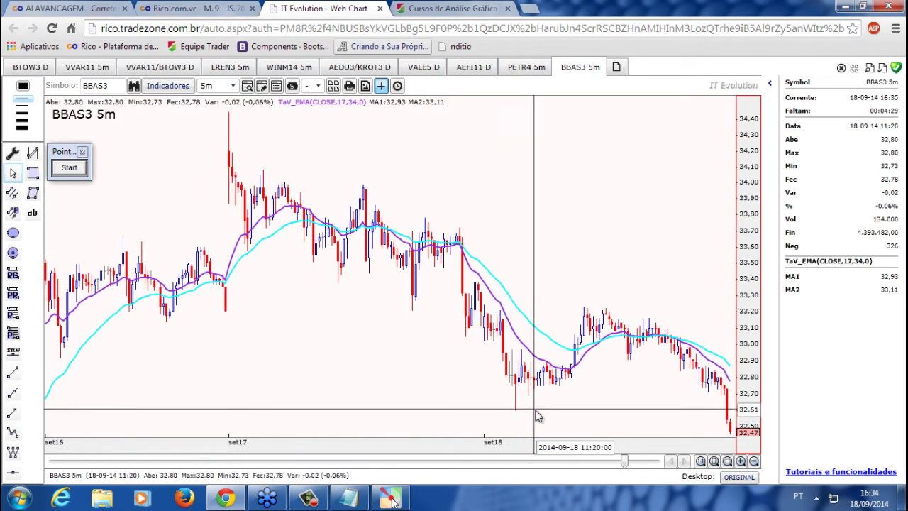
pyautogui.click(234, 6)
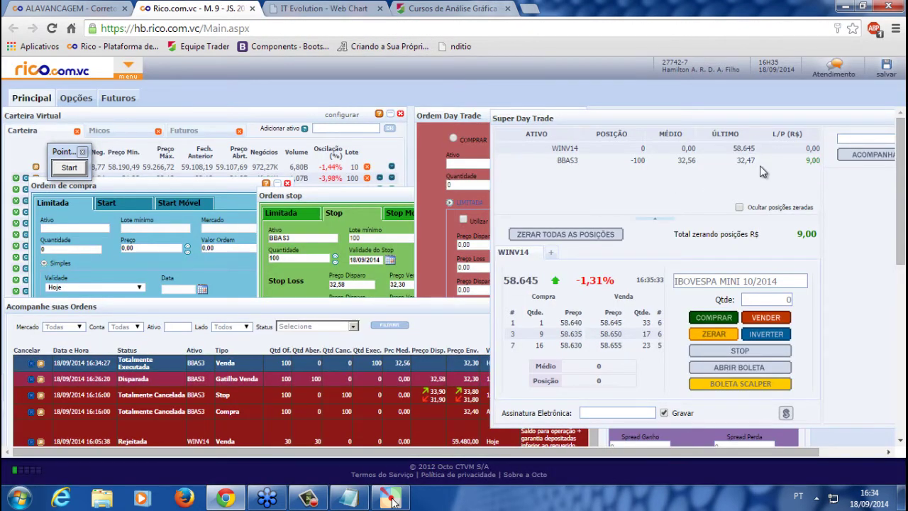
# Move Super Day Trade to the far left and raise the Compra + Stop window clear beside it
pyautogui.click(416, 310)
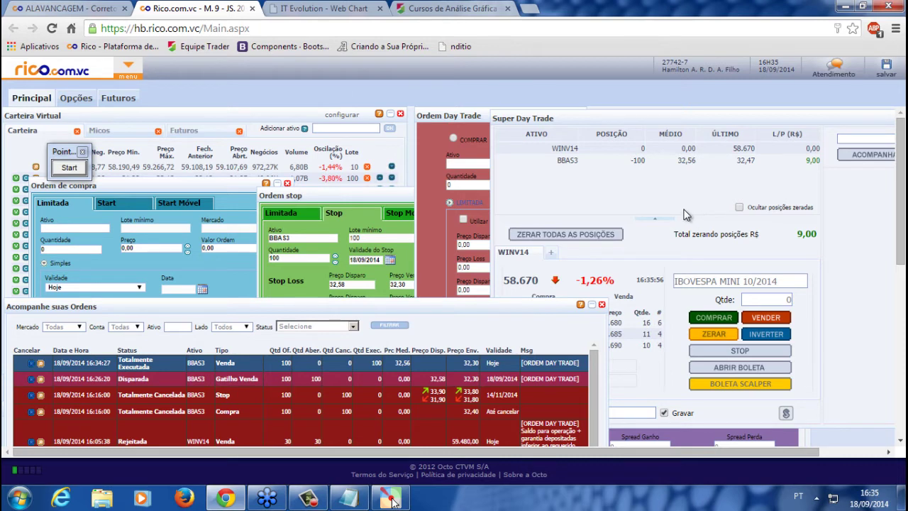
pyautogui.click(584, 183)
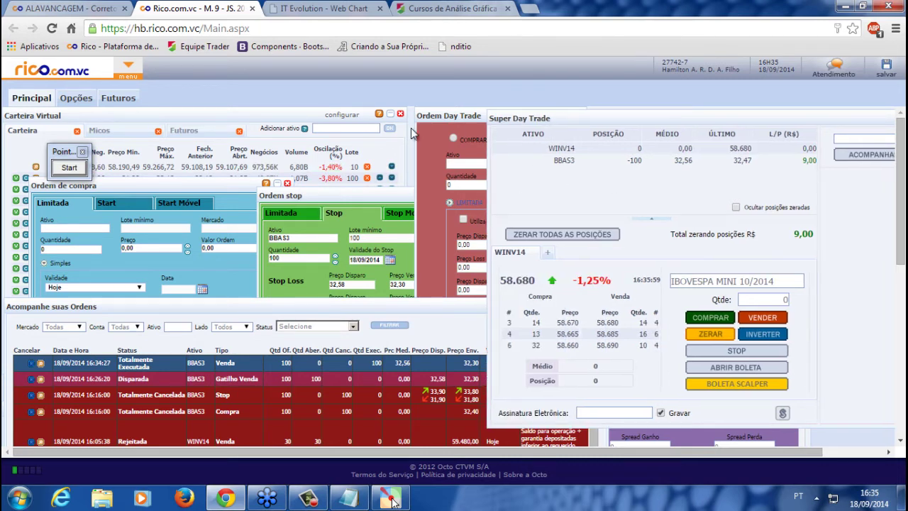
pyautogui.moveTo(561, 119); pyautogui.dragTo(186, 129)
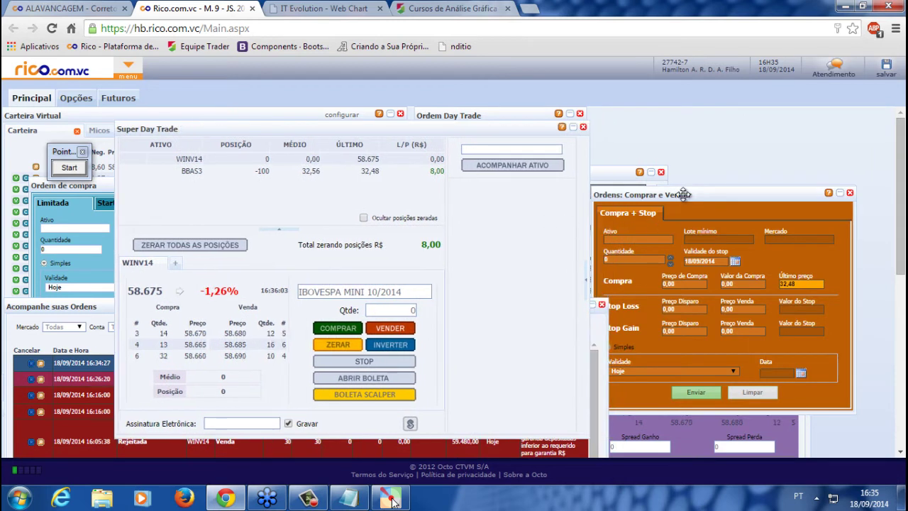
pyautogui.click(683, 194)
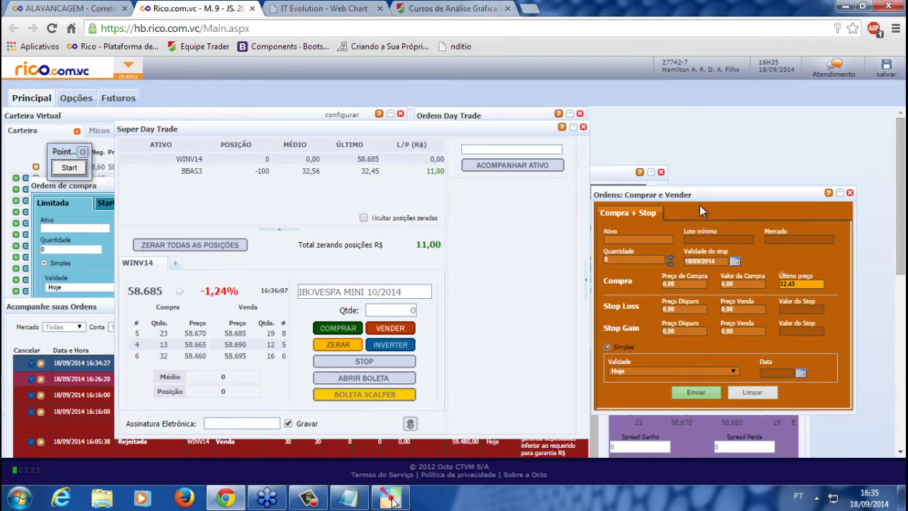
pyautogui.moveTo(698, 192); pyautogui.dragTo(700, 139)
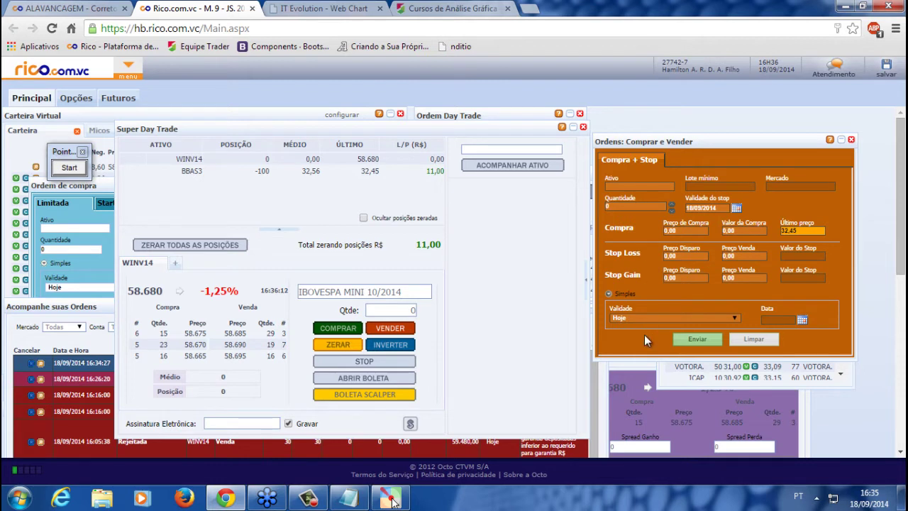
# Bring the Scalper panel into full view and switch it to sell mode
pyautogui.click(634, 368)
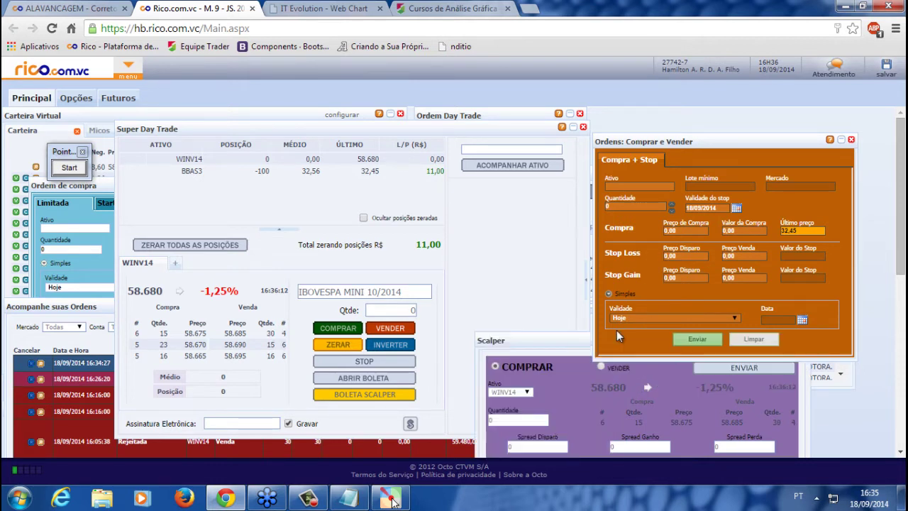
pyautogui.moveTo(568, 345); pyautogui.dragTo(579, 224)
pyautogui.click(527, 299)
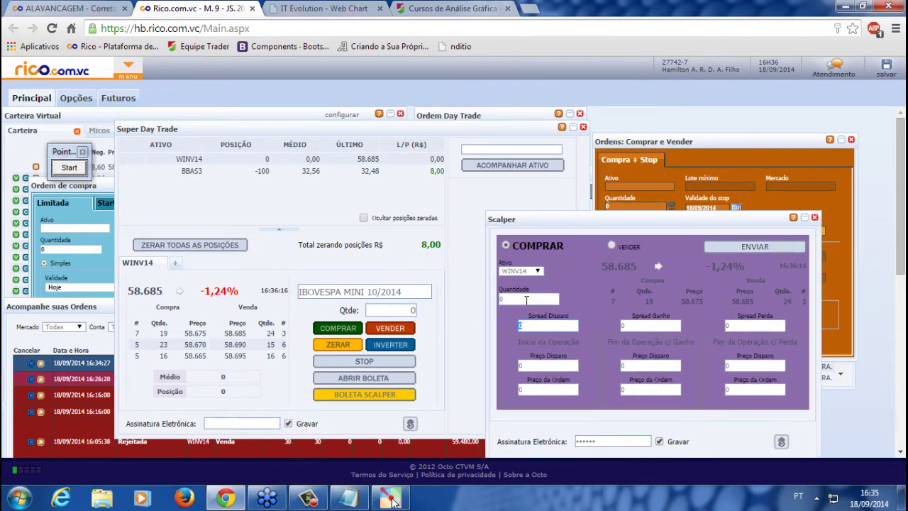
pyautogui.moveTo(614, 221); pyautogui.dragTo(587, 225)
pyautogui.click(584, 247)
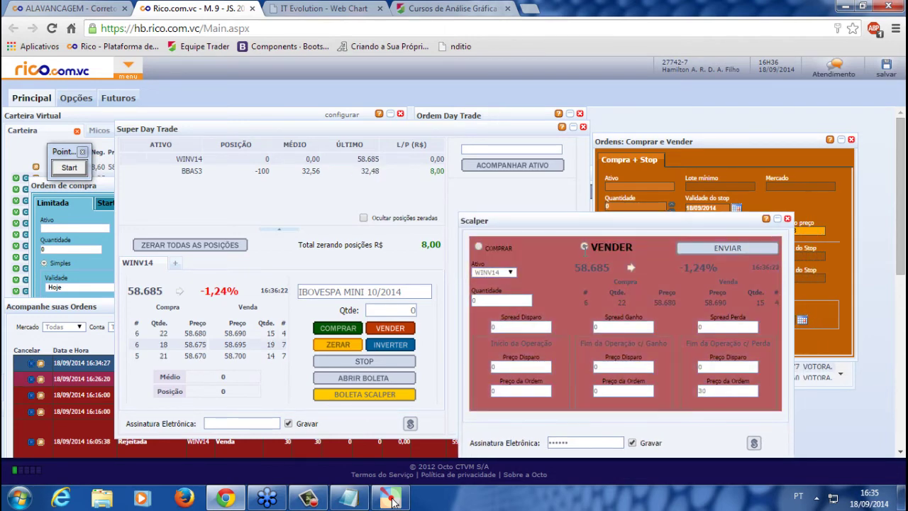
# Step through the Scalper quantity and spread fields, then raise the orders-tracking table
pyautogui.click(504, 299)
pyautogui.click(540, 327)
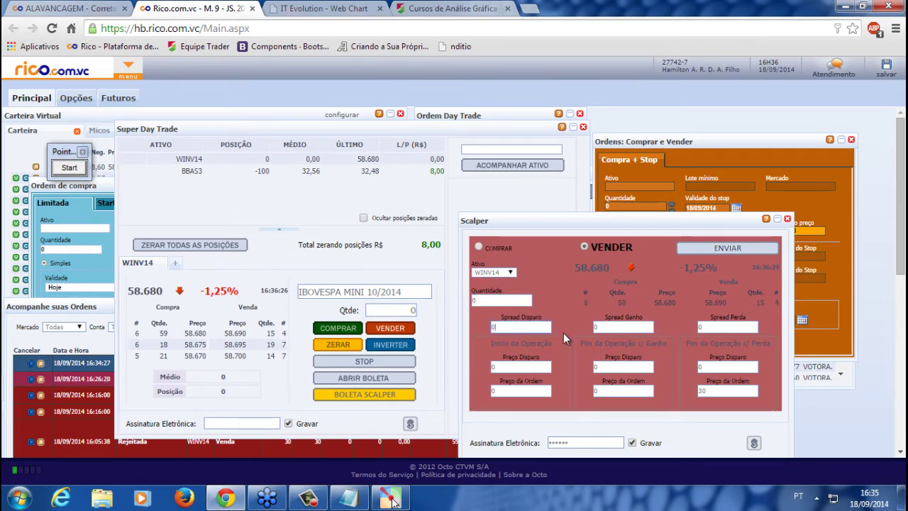
pyautogui.click(622, 328)
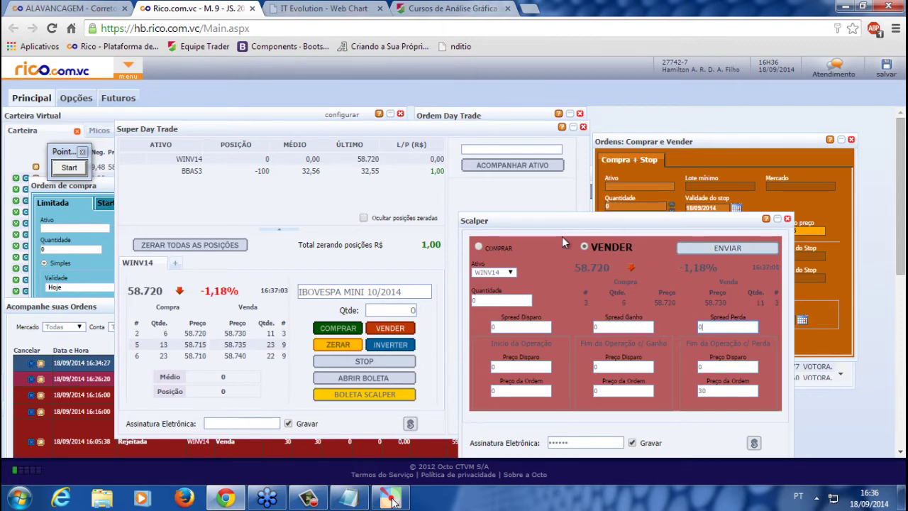
pyautogui.click(734, 154)
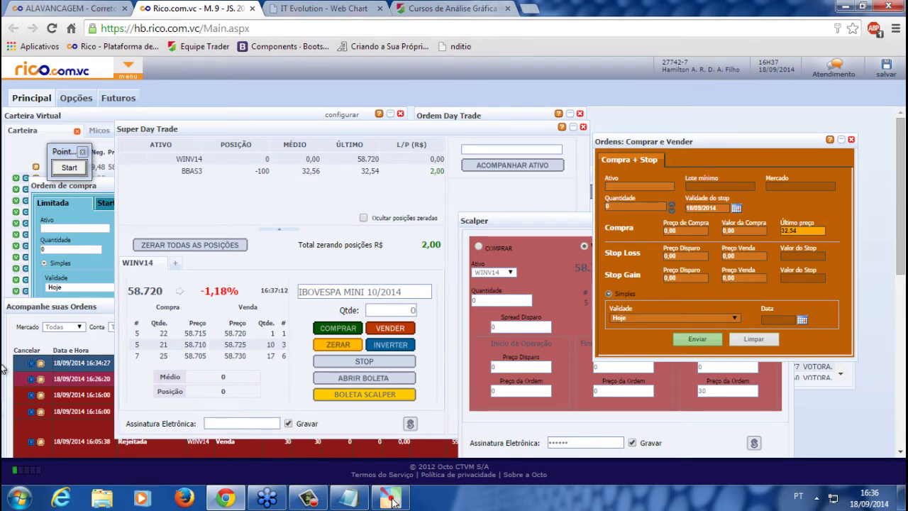
pyautogui.click(80, 314)
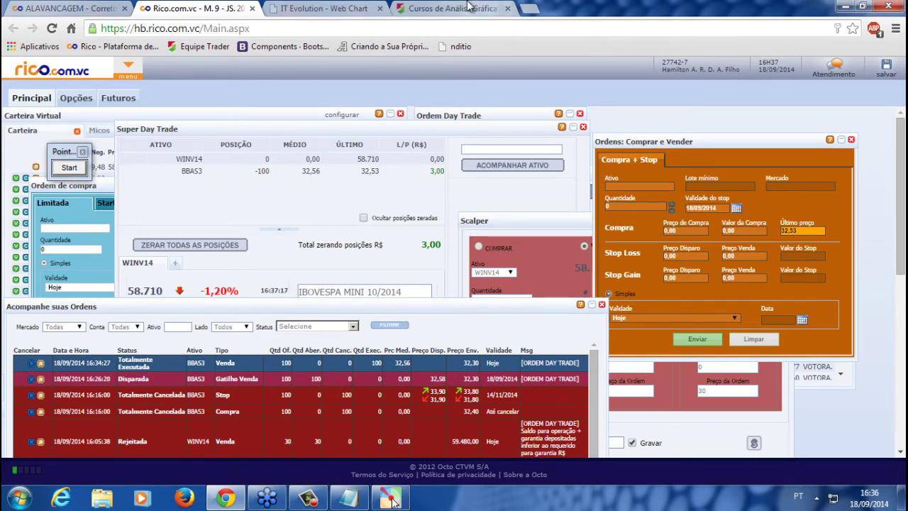
# Open a new tab and go to comoaplicarnabolsa.com.br by typing 'como'
pyautogui.click(535, 9)
pyautogui.click(191, 9)
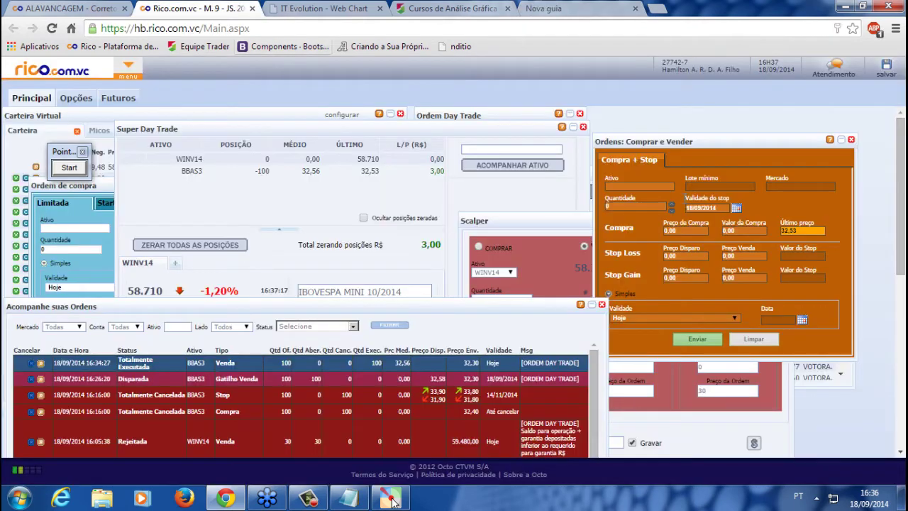
pyautogui.click(555, 9)
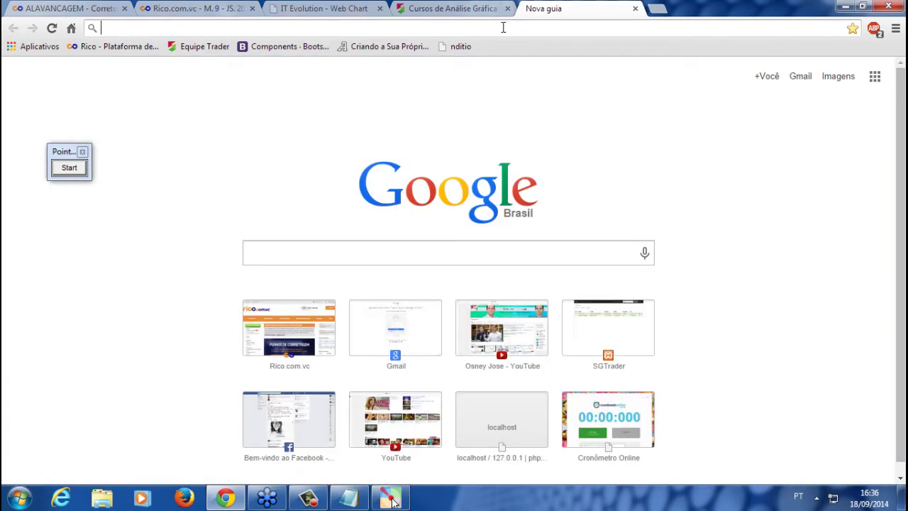
pyautogui.write('comoaplicarnabolsa.com.br')
pyautogui.press('Return')
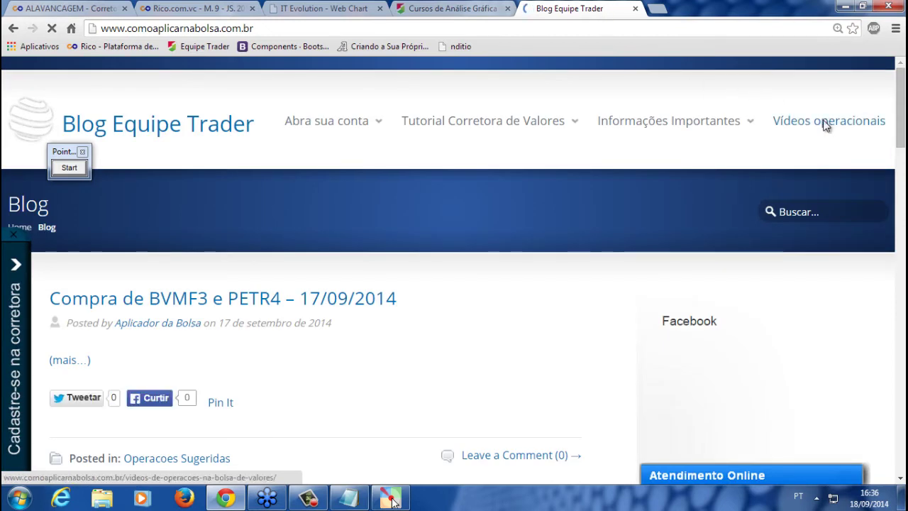
# Expand the Home Broker, Boletas, Gráficos video list, then go back to the Rico tab
pyautogui.moveTo(681, 128)
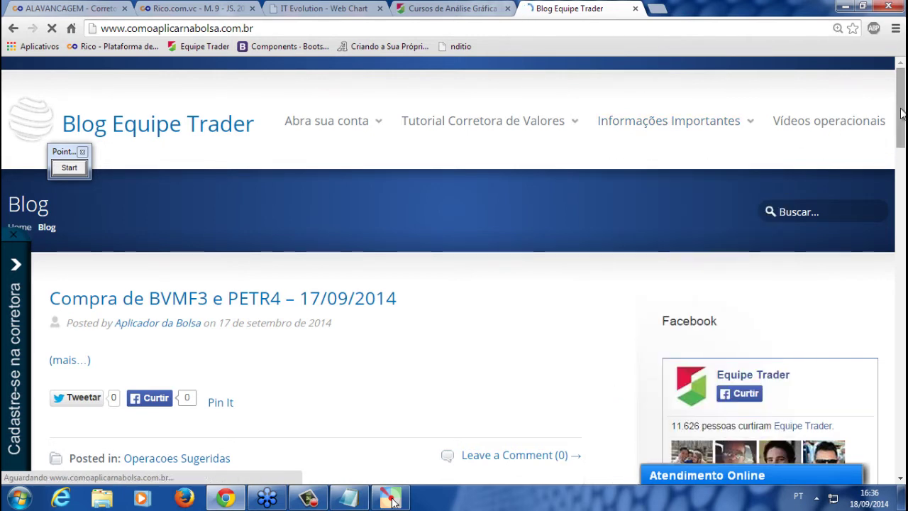
pyautogui.moveTo(900, 102); pyautogui.dragTo(904, 128)
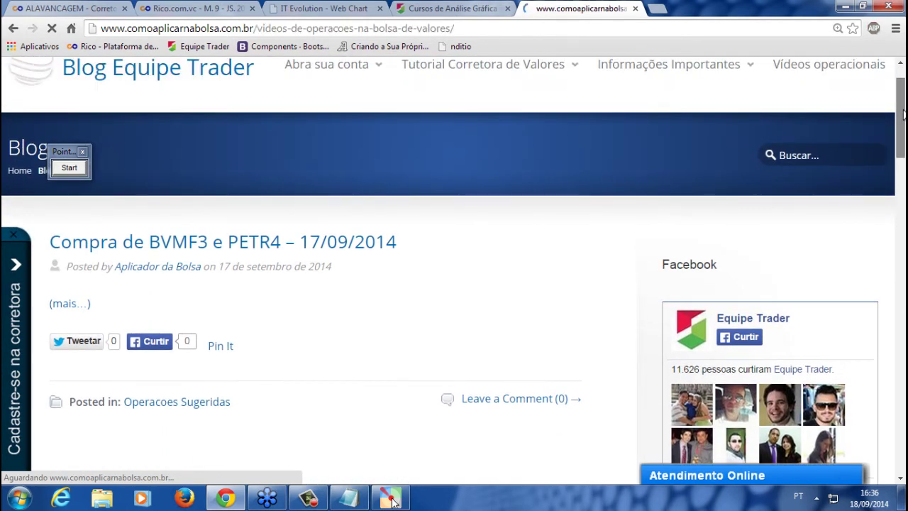
pyautogui.scroll(-4, 317, 331)
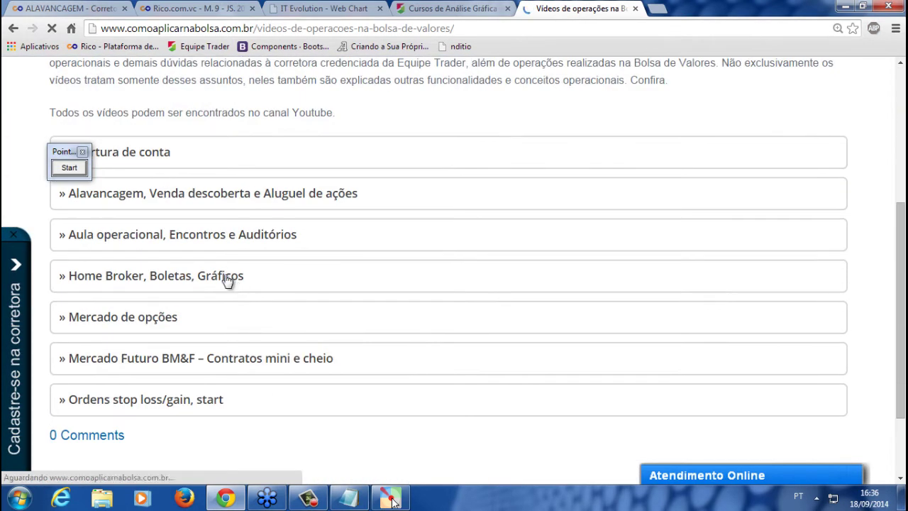
pyautogui.click(207, 277)
pyautogui.scroll(-1, 210, 277)
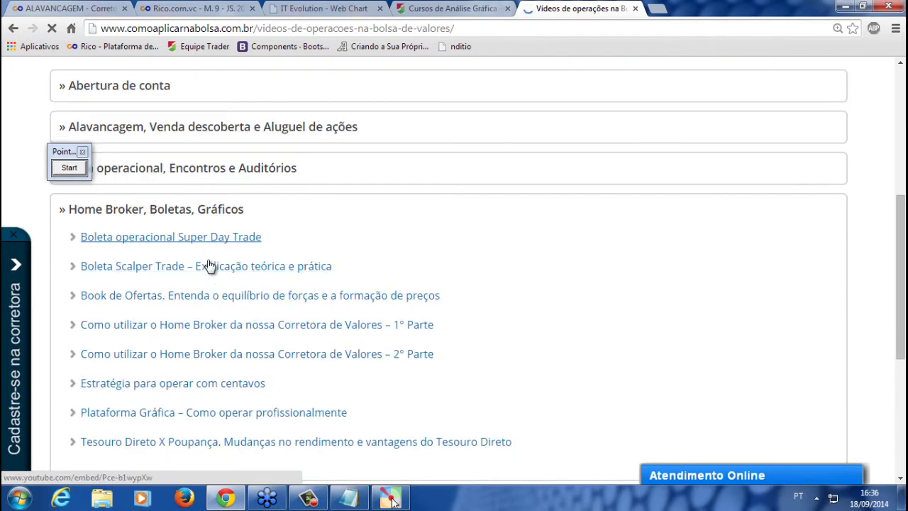
pyautogui.click(233, 29)
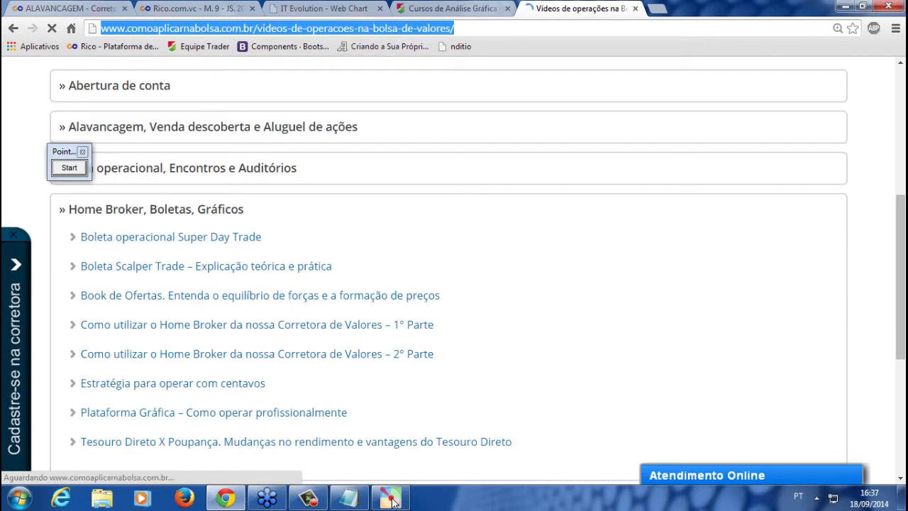
pyautogui.click(392, 500)
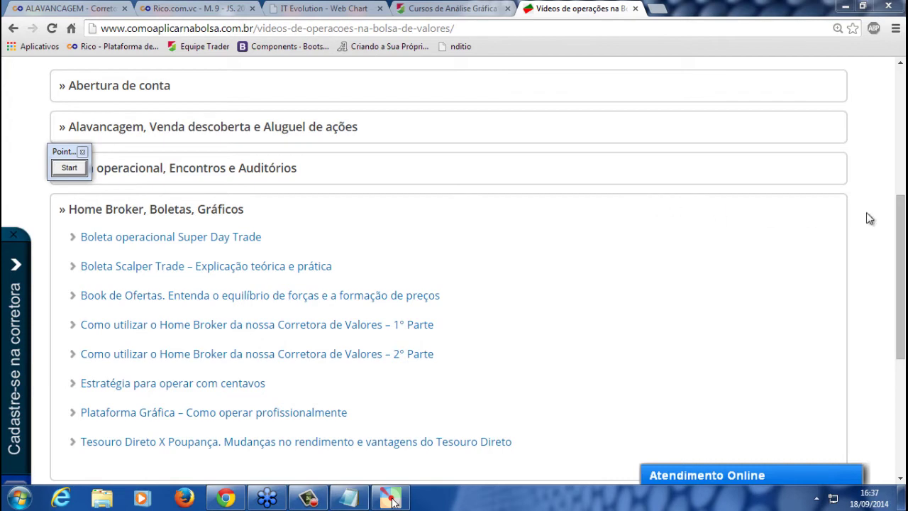
pyautogui.scroll(4, 903, 144)
pyautogui.scroll(-5, 882, 249)
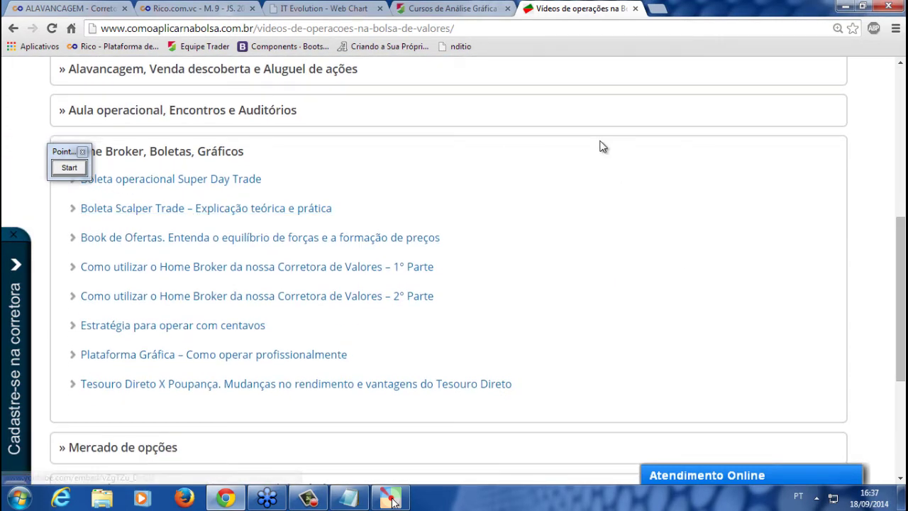
pyautogui.click(219, 6)
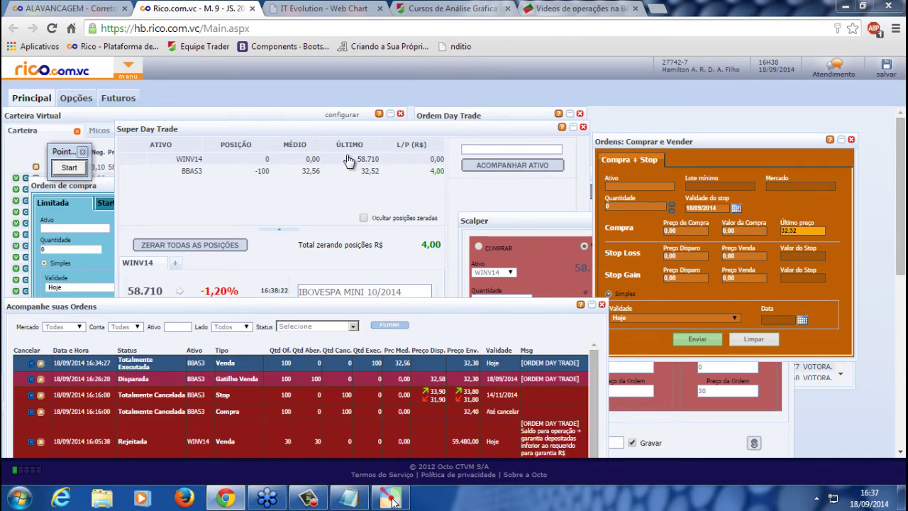
# Move the Super Day Trade window to the right and switch to the BBAS3 5-minute chart
pyautogui.moveTo(518, 126); pyautogui.dragTo(823, 156)
pyautogui.click(317, 306)
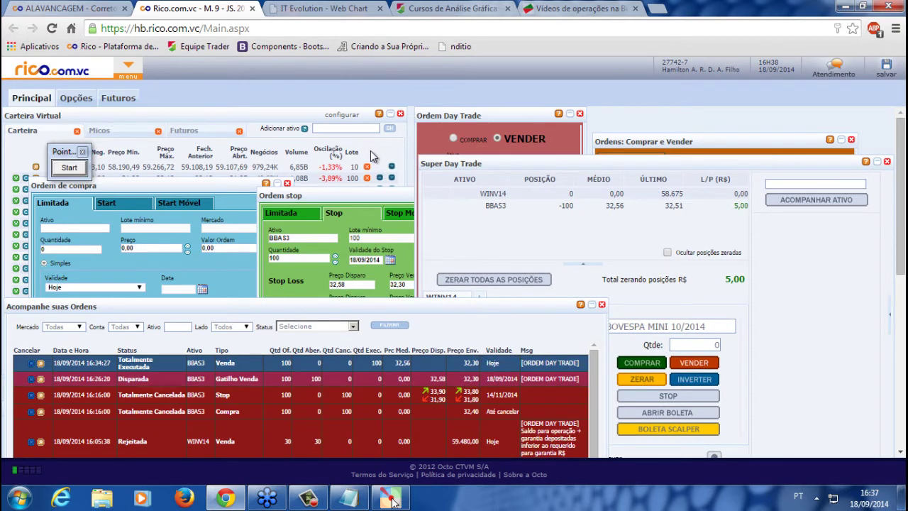
pyautogui.click(340, 7)
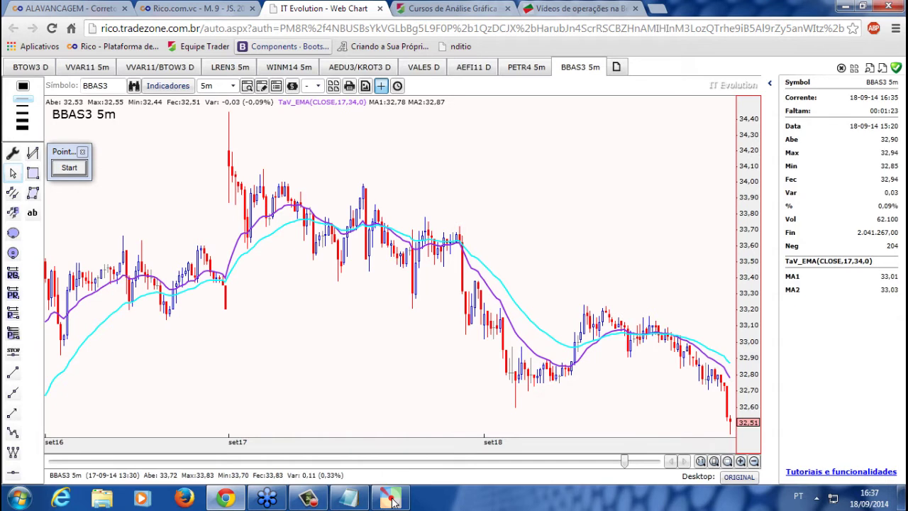
# Look over the BBAS3 5m chart, then return to the Rico.com.vc tab
pyautogui.click(392, 500)
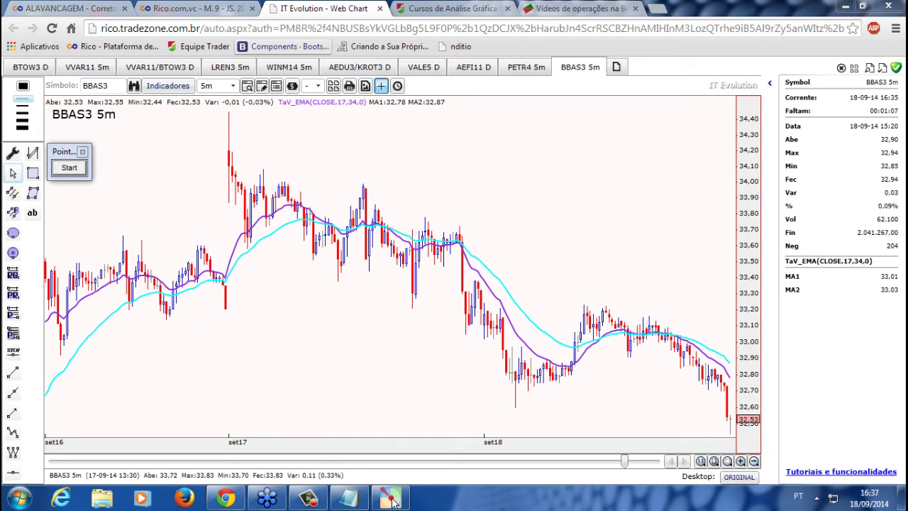
pyautogui.click(206, 8)
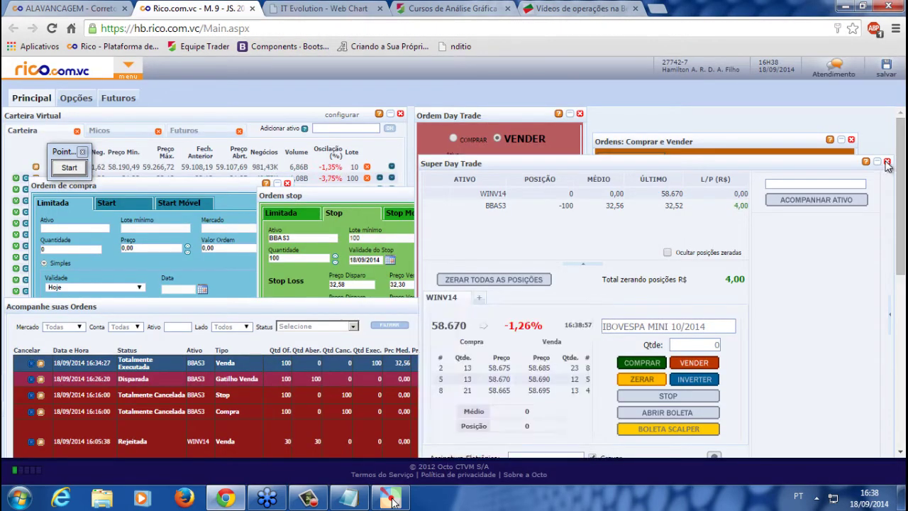
# Close the Super Day Trade, order form, Scalper, BBAS3F, Ordem Day Trade and BBAS3 quote windows
pyautogui.click(887, 162)
pyautogui.click(852, 140)
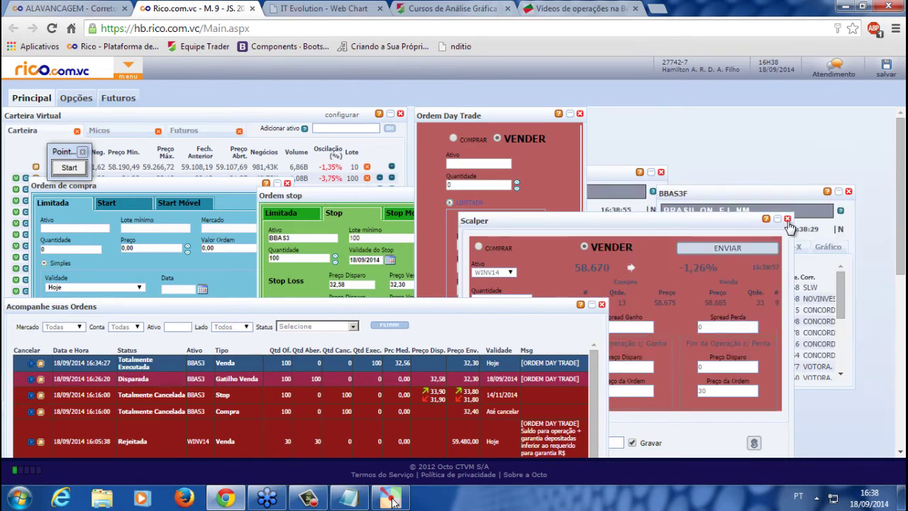
pyautogui.click(787, 219)
pyautogui.click(849, 192)
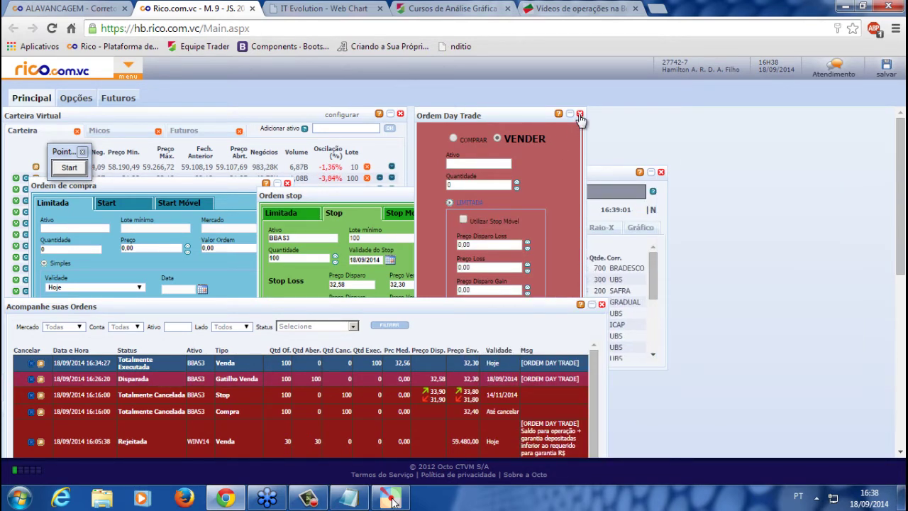
pyautogui.click(581, 114)
pyautogui.click(661, 186)
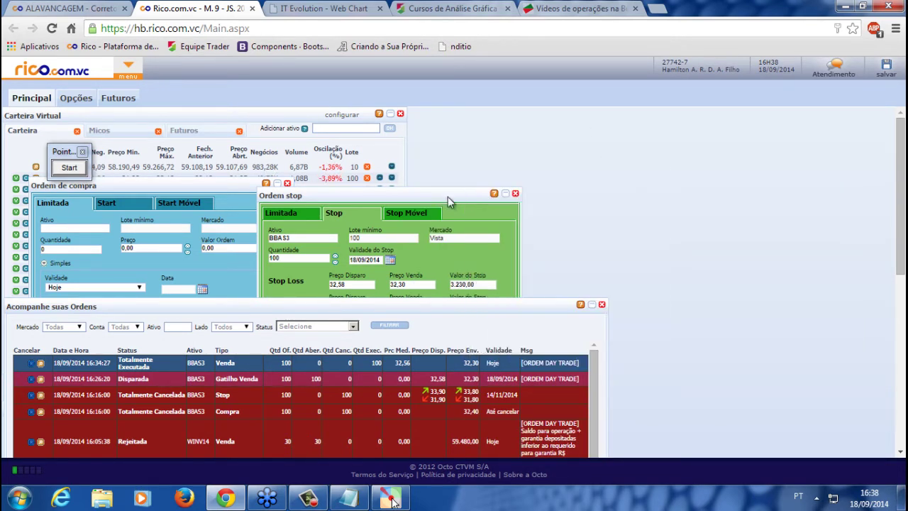
# Expand the BBAS3 stop form, move the purchase form aside, and select Notepad's old questions
pyautogui.click(508, 194)
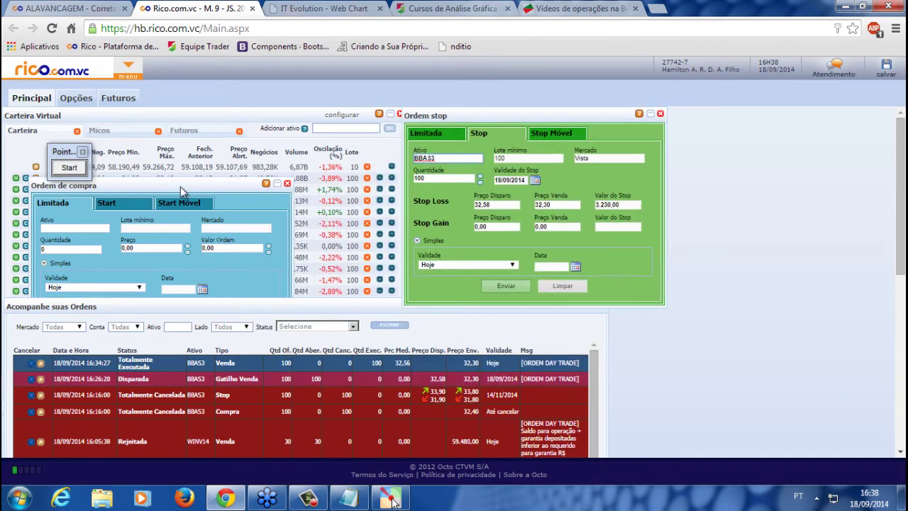
pyautogui.moveTo(181, 187); pyautogui.dragTo(775, 302)
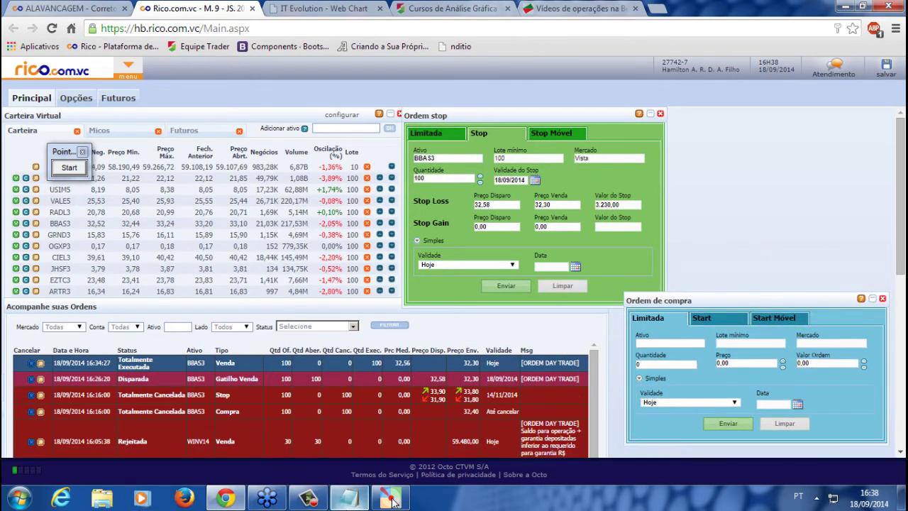
pyautogui.click(391, 499)
pyautogui.moveTo(345, 378); pyautogui.dragTo(21, 259)
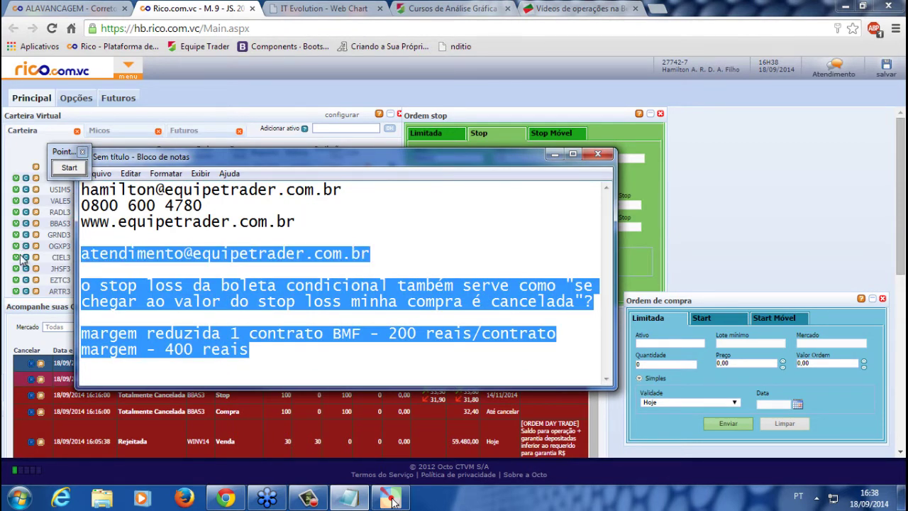
# Paste the question whether brokerage is charged on sending or execution, then return to the BBAS3 chart
pyautogui.write('Você paga a corretagem quando envia a ordem ou quando ela se concretiza?')
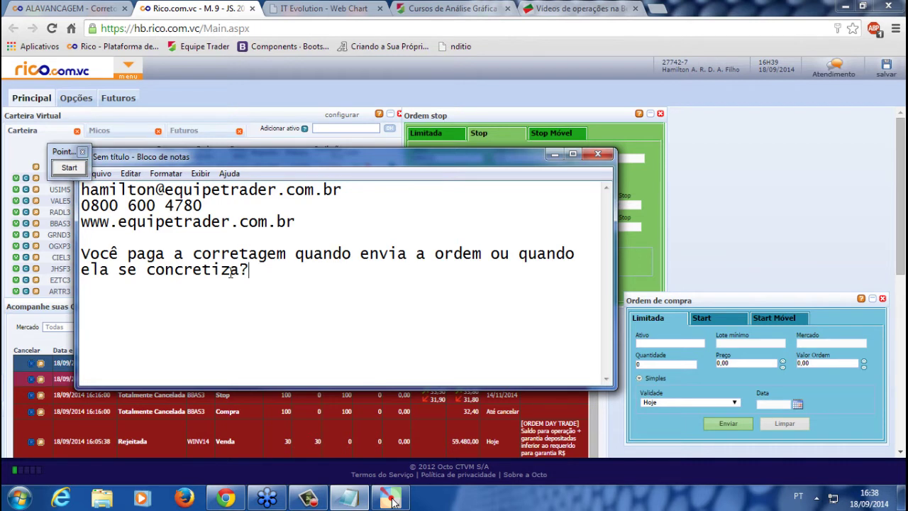
pyautogui.hotkey('shift', 'Left')
pyautogui.hotkey('shift', 'Left')
pyautogui.hotkey('shift', 'Left')
pyautogui.hotkey('shift', 'Left')
pyautogui.hotkey('shift', 'Left')
pyautogui.hotkey('shift', 'Left')
pyautogui.hotkey('shift', 'Left')
pyautogui.hotkey('shift', 'Left')
pyautogui.hotkey('shift', 'Left')
pyautogui.hotkey('shift', 'Left')
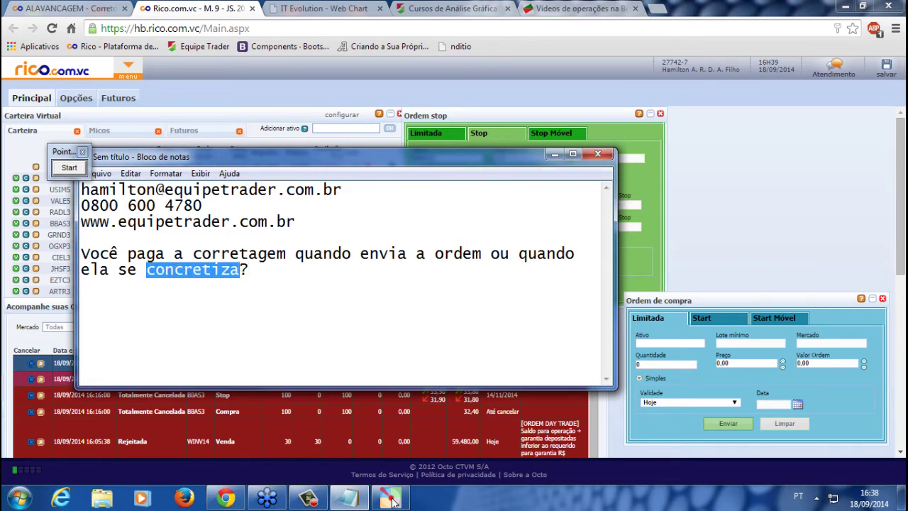
pyautogui.click(395, 501)
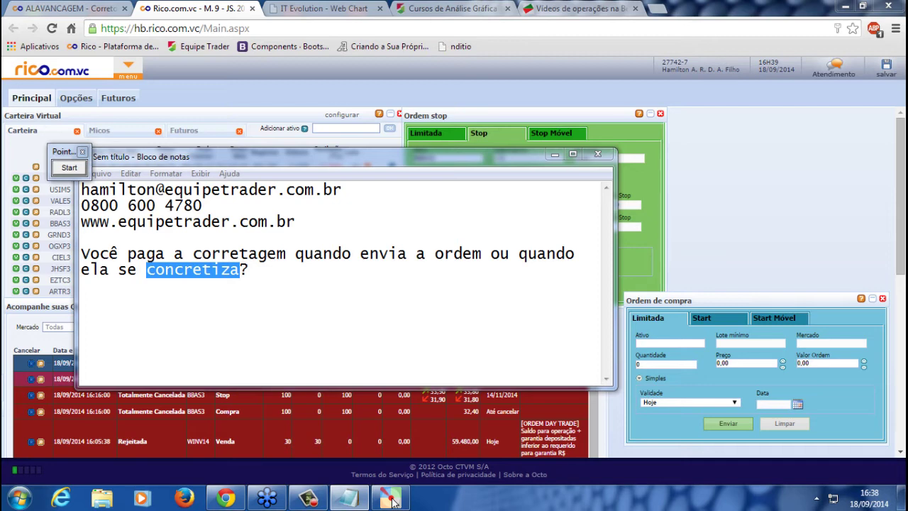
pyautogui.click(324, 9)
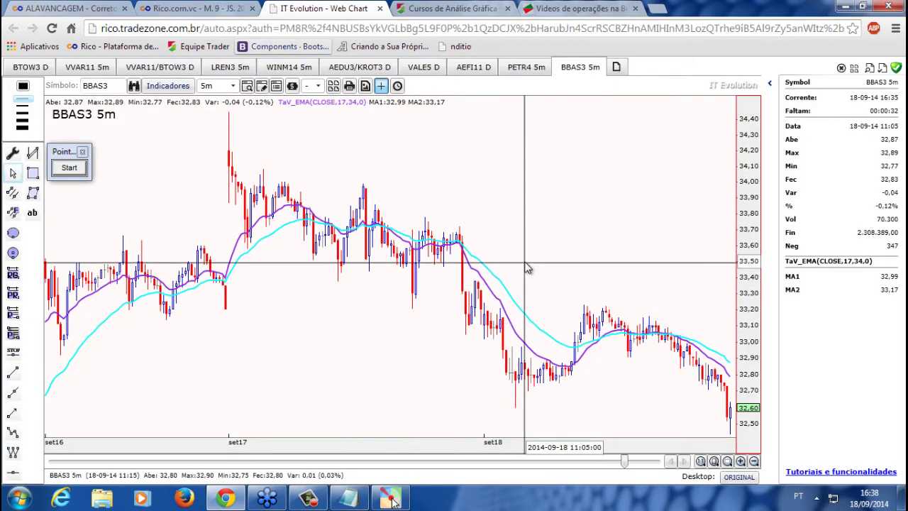
# Switch to the BTOW3 daily chart and delete the TaV_EMA and EMA(72) lines
pyautogui.click(30, 68)
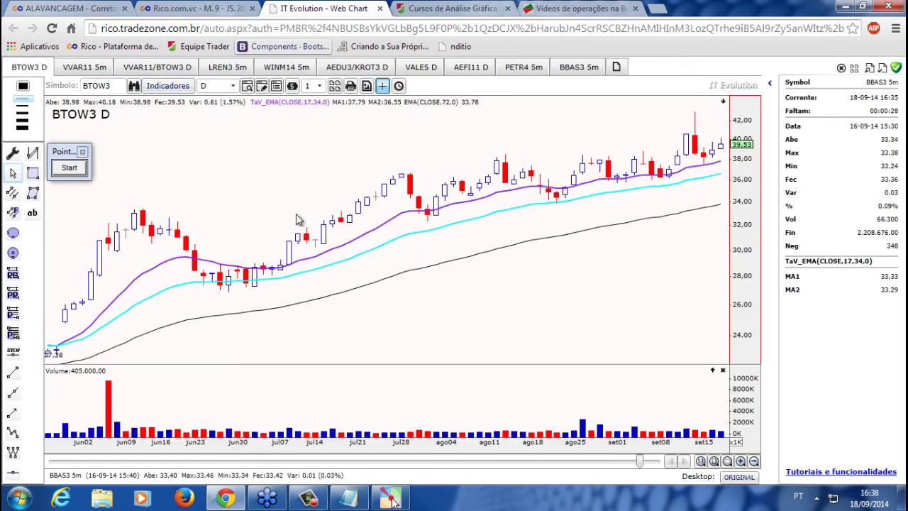
pyautogui.click(365, 240)
pyautogui.press('Delete')
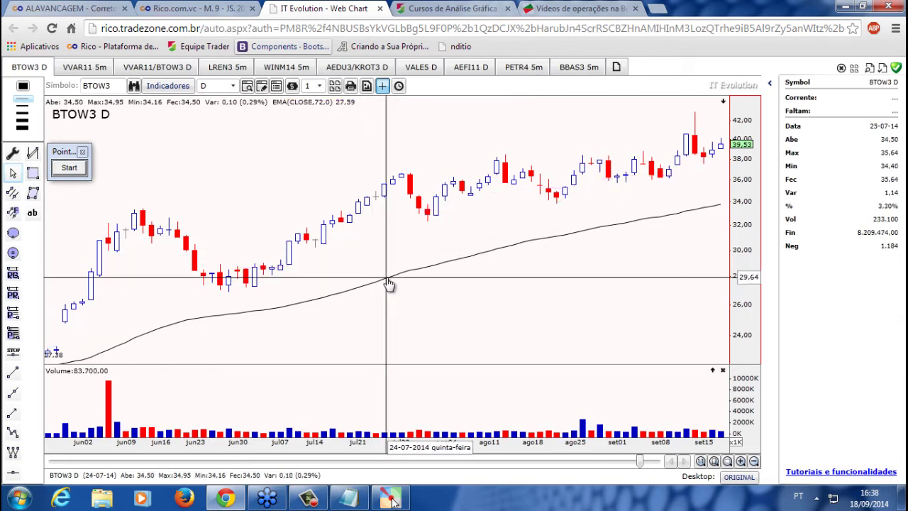
pyautogui.click(387, 278)
pyautogui.press('Delete')
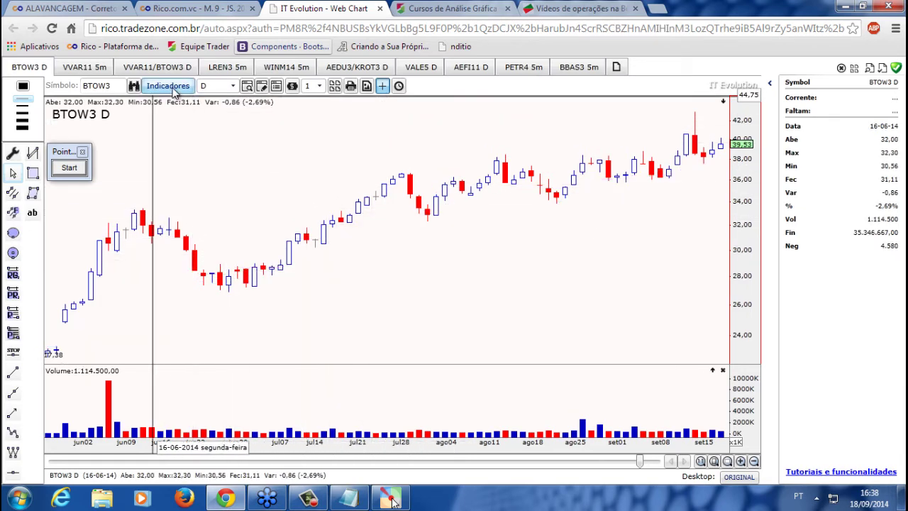
# Add the Trade Ao Vivo 'Cruzamento de Médias - TaV_EMA' indicator with 17/34 defaults
pyautogui.click(171, 87)
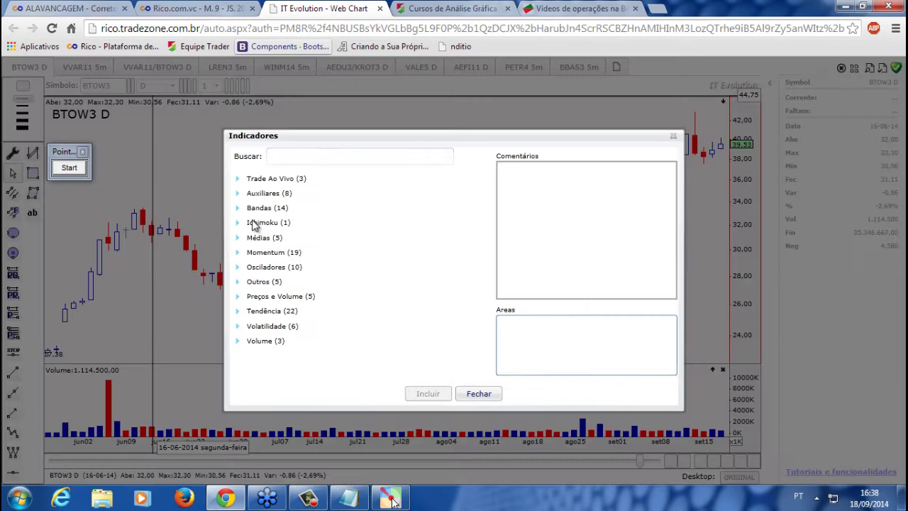
pyautogui.click(278, 182)
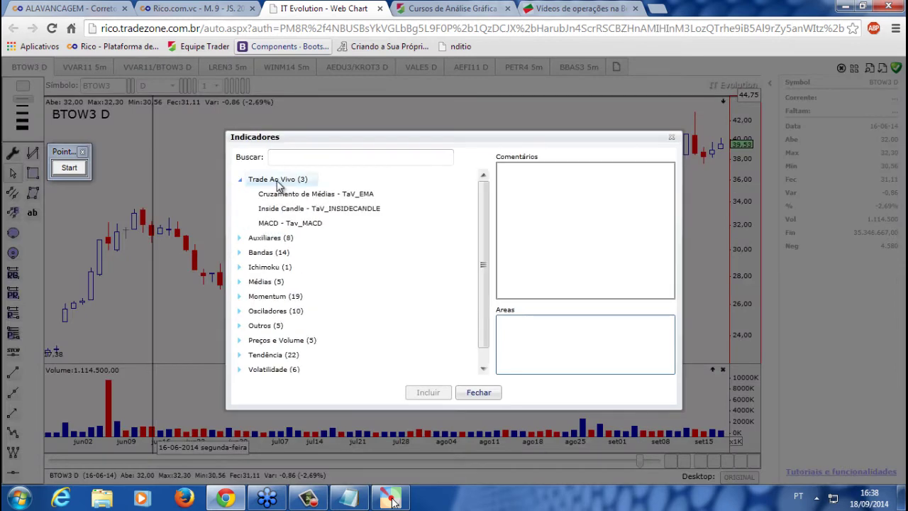
pyautogui.click(314, 196)
pyautogui.click(429, 395)
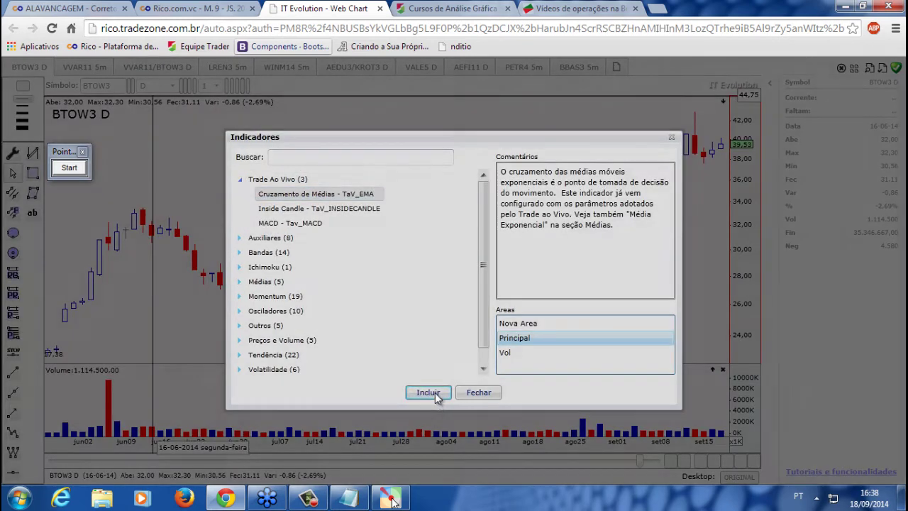
pyautogui.click(454, 358)
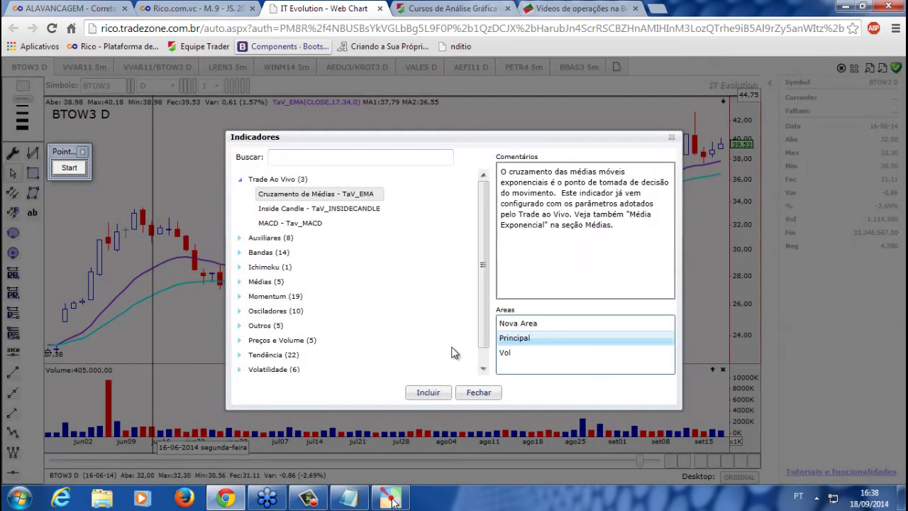
pyautogui.click(434, 393)
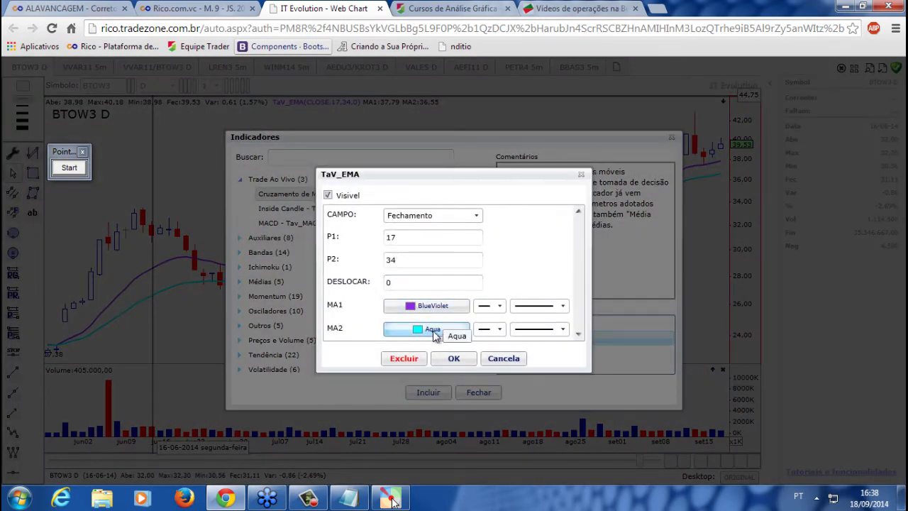
# Keep MA1 solid, colour MA1 Brown and MA2 DarkBlue, apply, and close the catalogue
pyautogui.click(490, 306)
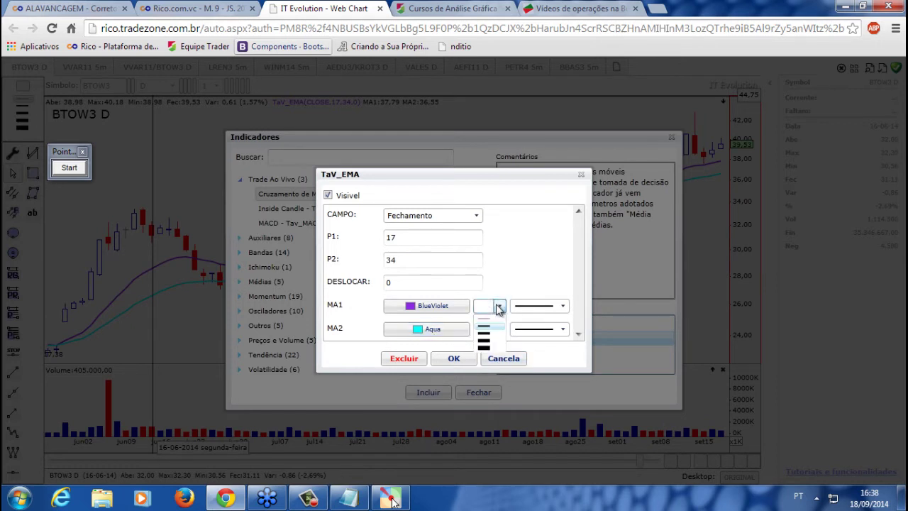
pyautogui.click(561, 306)
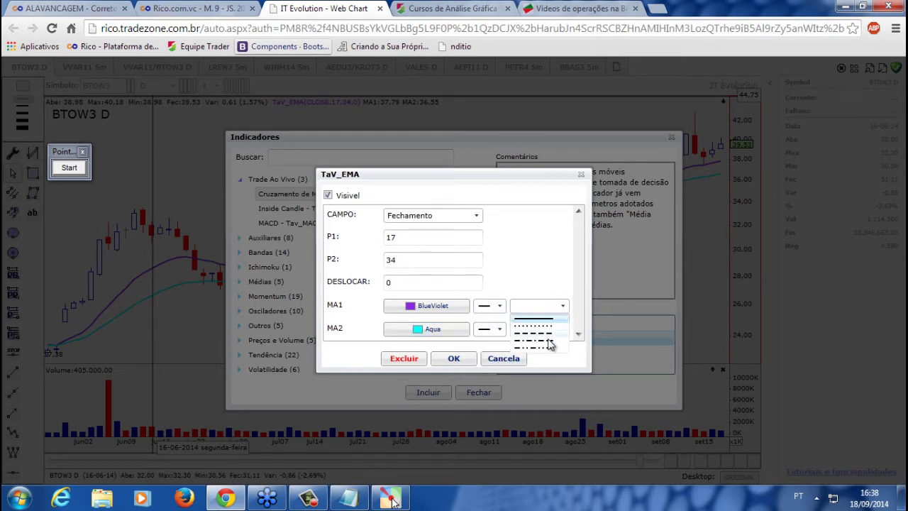
pyautogui.click(536, 283)
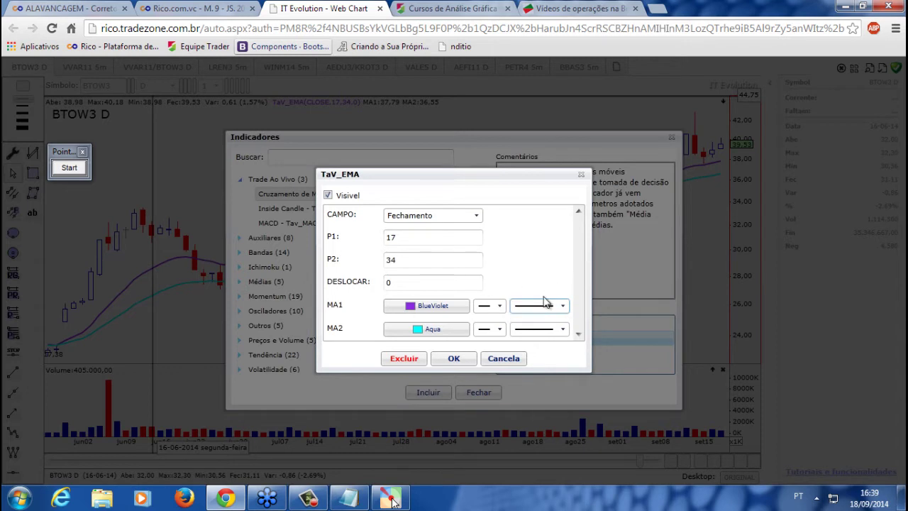
pyautogui.click(502, 359)
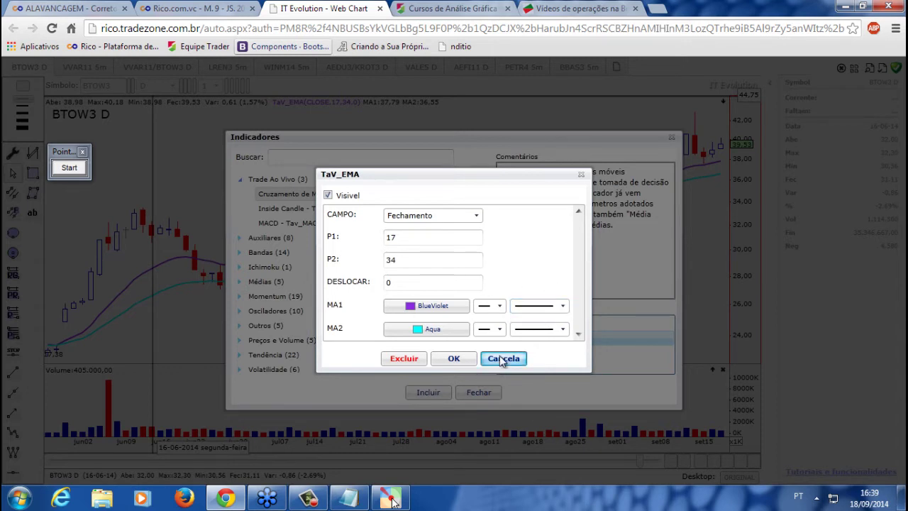
pyautogui.click(451, 308)
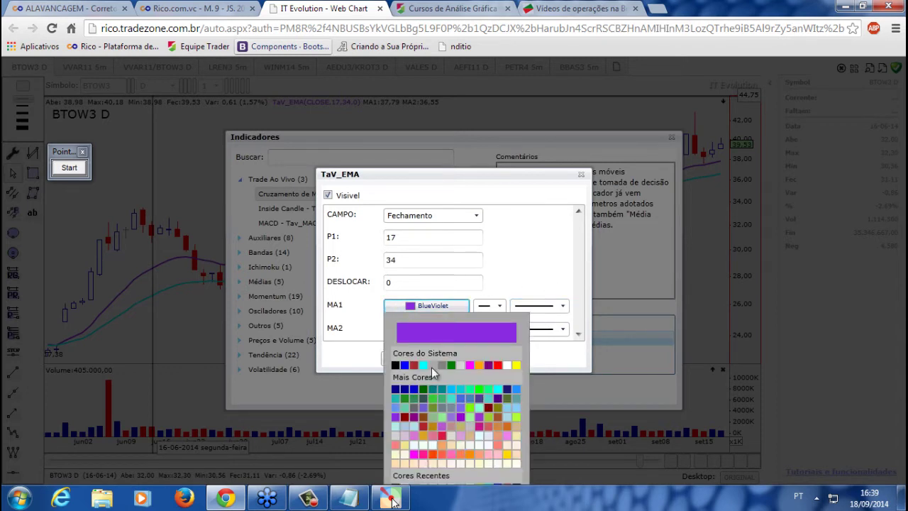
pyautogui.click(414, 365)
pyautogui.click(454, 332)
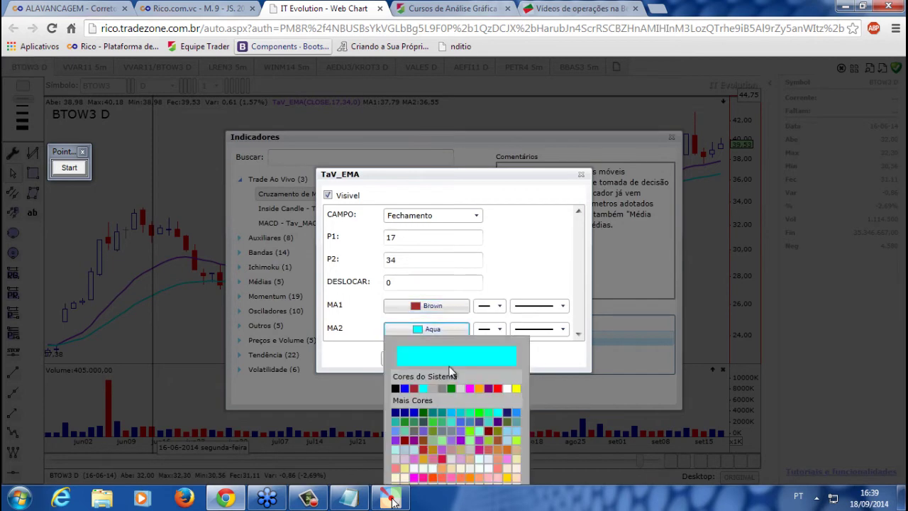
pyautogui.click(402, 423)
pyautogui.click(453, 360)
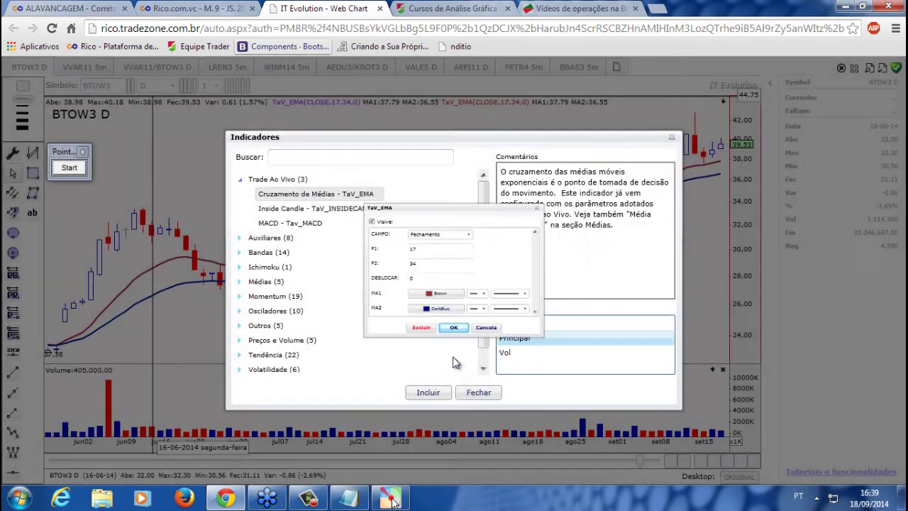
pyautogui.click(477, 392)
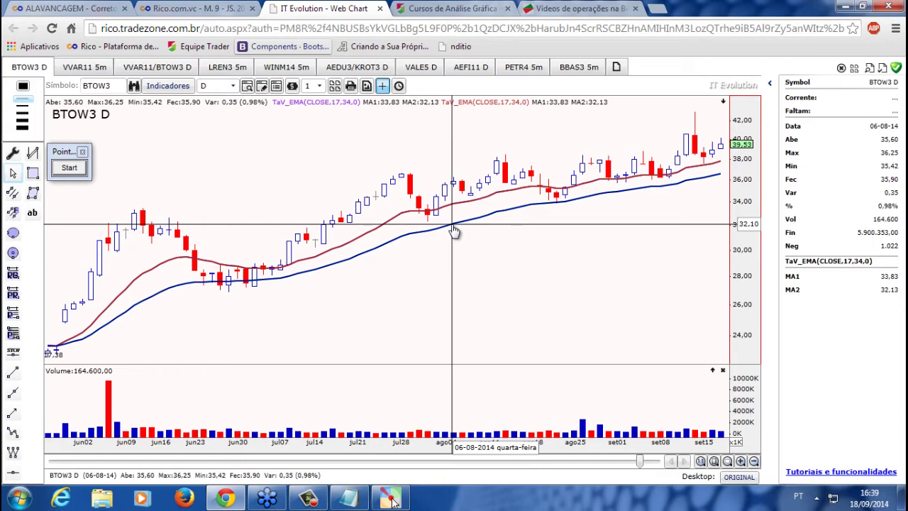
# Read about the Inside Candle indicator, then open the main menu on the Rico tab
pyautogui.click(187, 86)
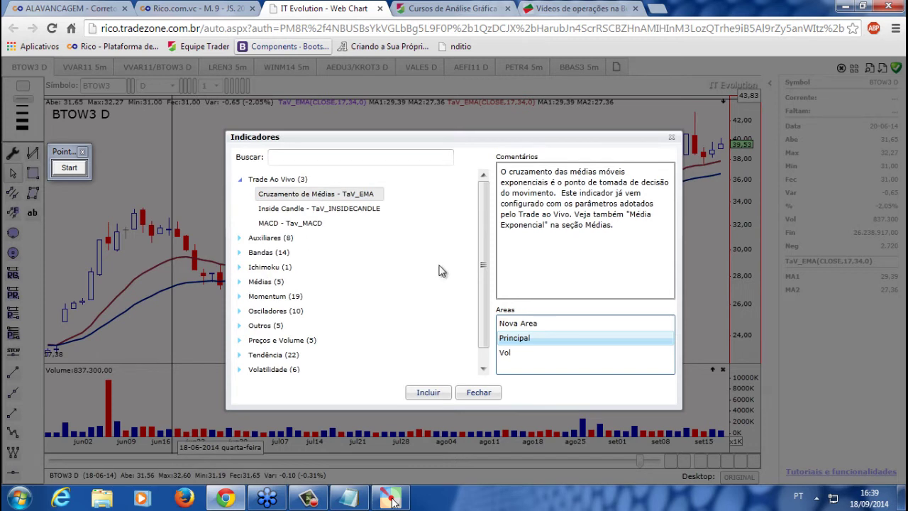
pyautogui.scroll(-1, 485, 260)
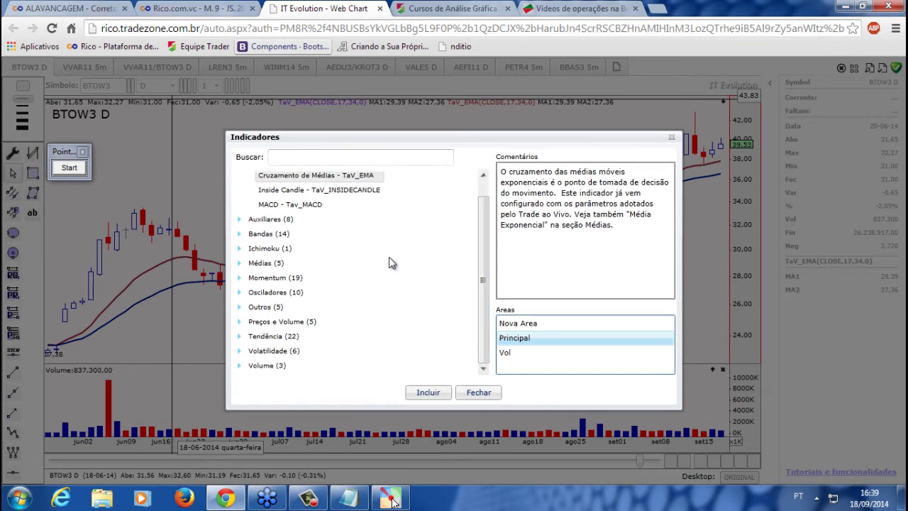
pyautogui.click(284, 193)
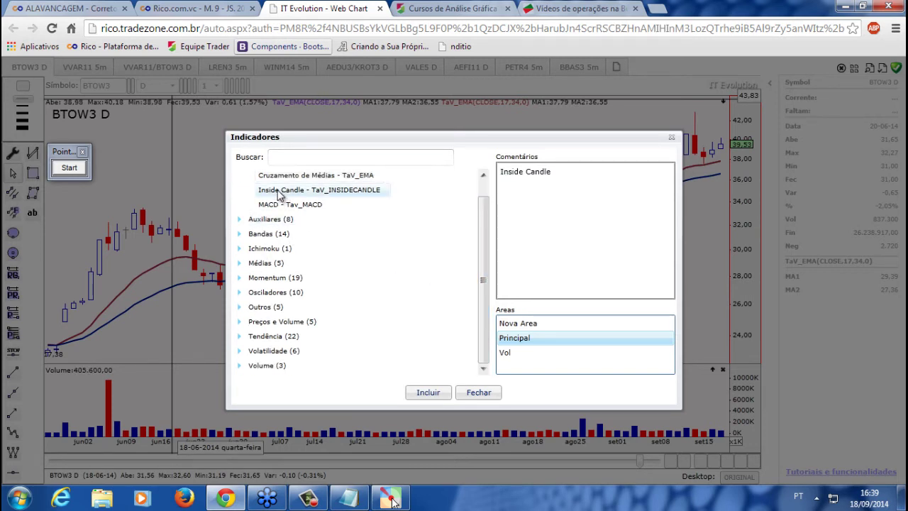
pyautogui.click(205, 8)
pyautogui.click(132, 69)
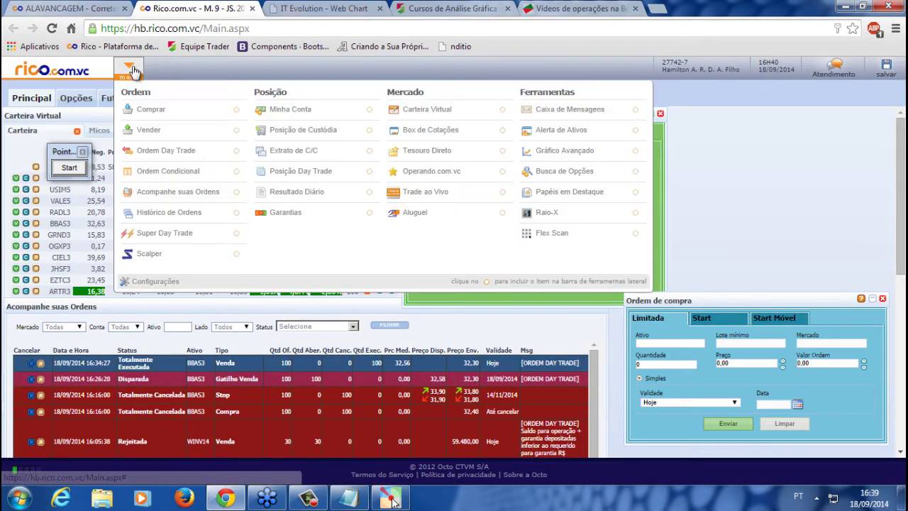
# From the Trade ao Vivo panel, enter the Sala de Day Trade Ações e Mini Índice room
pyautogui.click(429, 196)
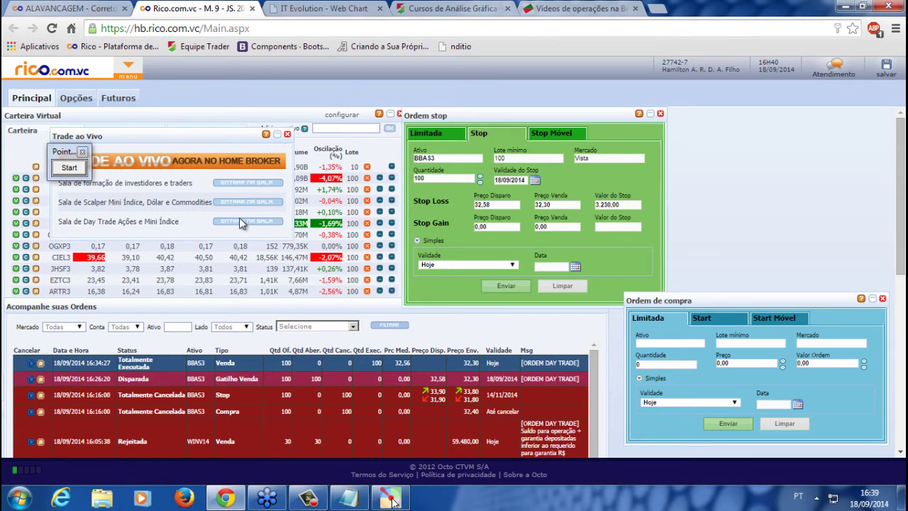
pyautogui.click(240, 222)
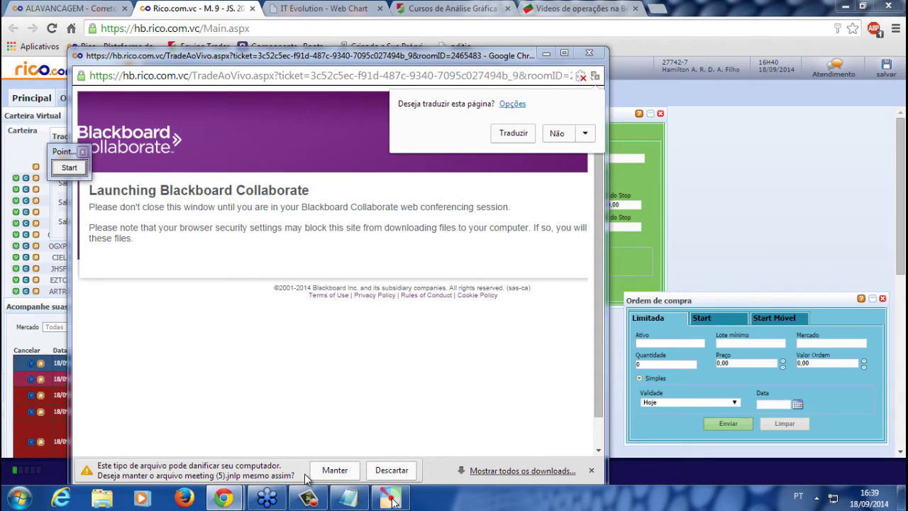
# Keep the meeting launch file, postpone the Java update and continue the Collaborate launch
pyautogui.click(334, 470)
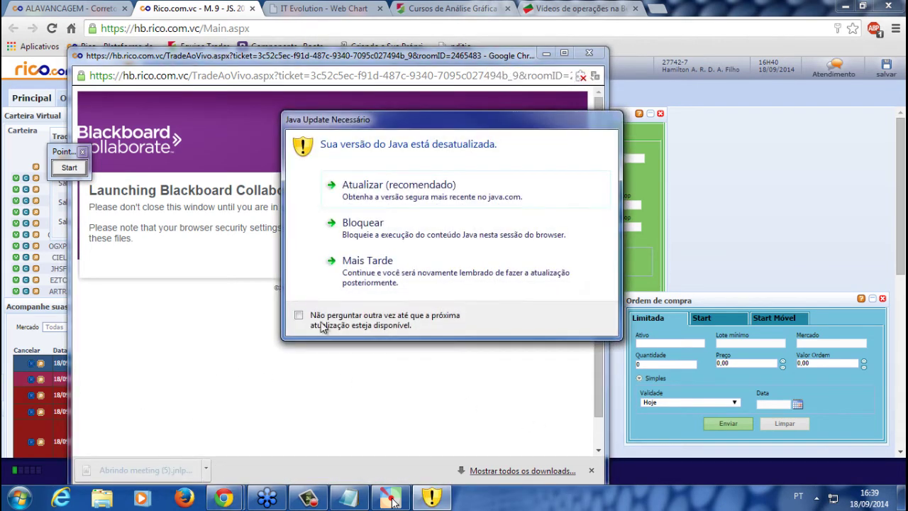
pyautogui.click(406, 280)
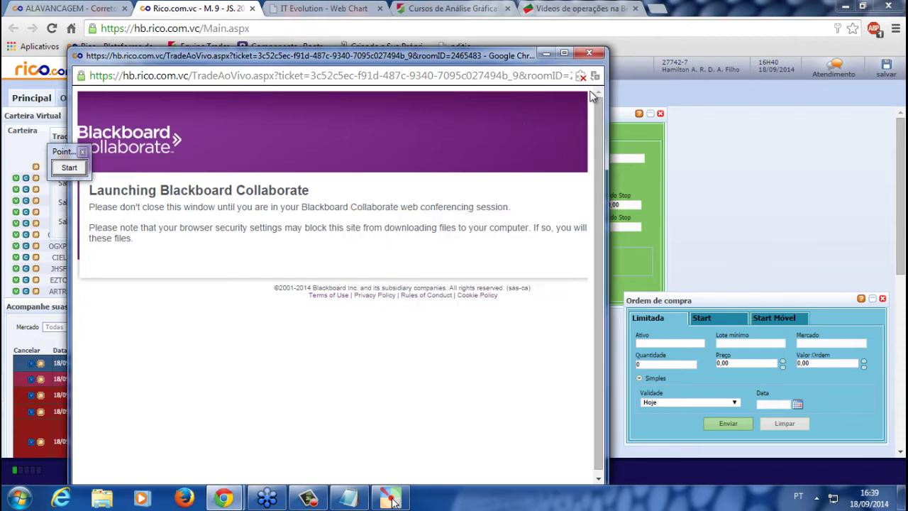
pyautogui.click(589, 52)
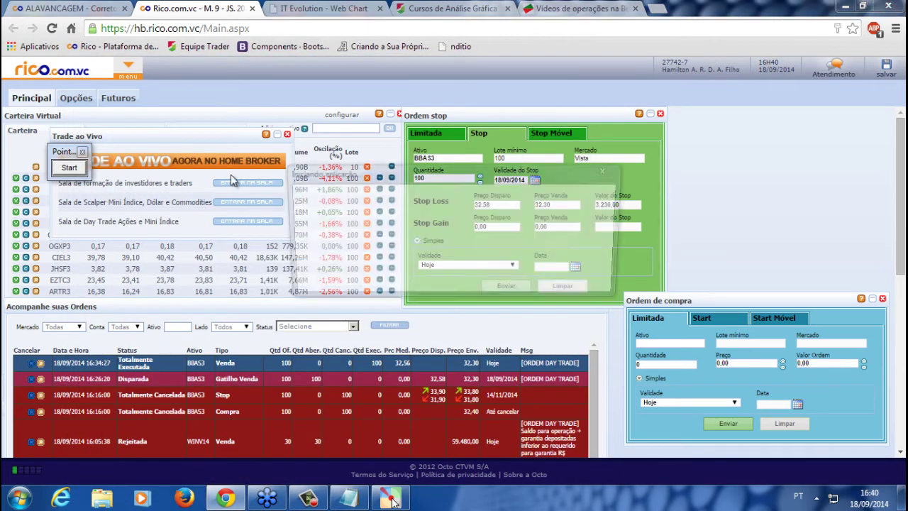
pyautogui.click(566, 276)
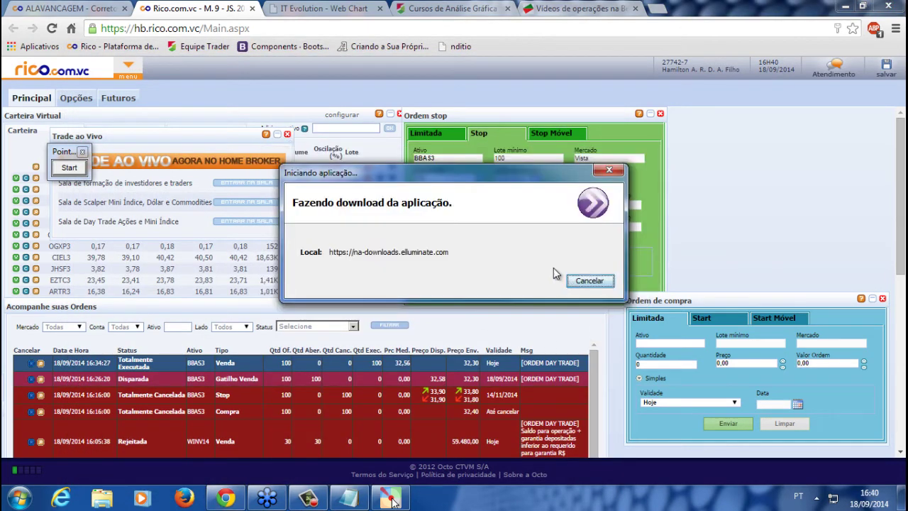
# Close the Trade ao Vivo panel, let Collaborate run with its certificate accepted, and bring its window forward
pyautogui.click(288, 135)
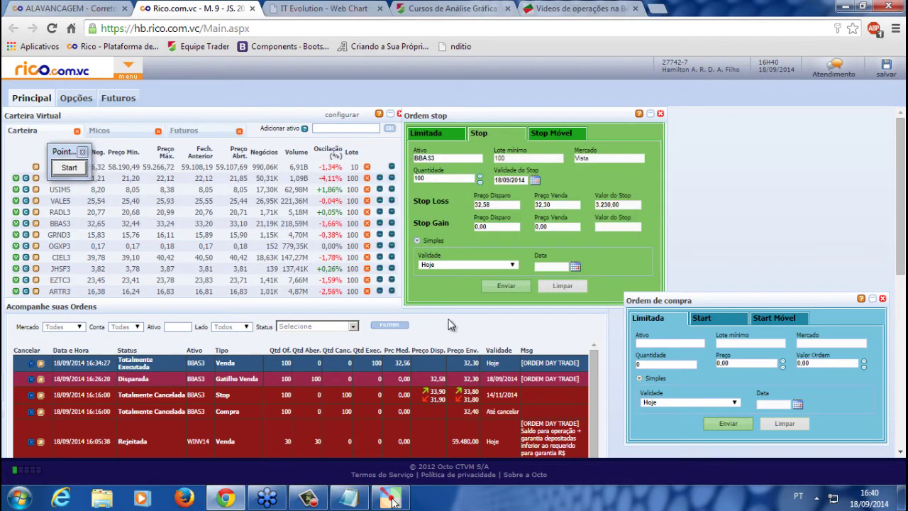
pyautogui.moveTo(368, 304); pyautogui.dragTo(355, 365)
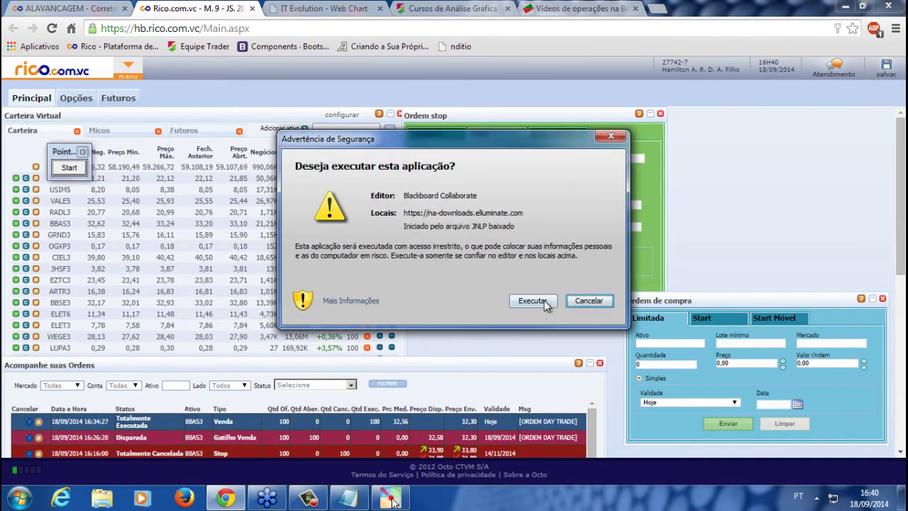
pyautogui.click(544, 300)
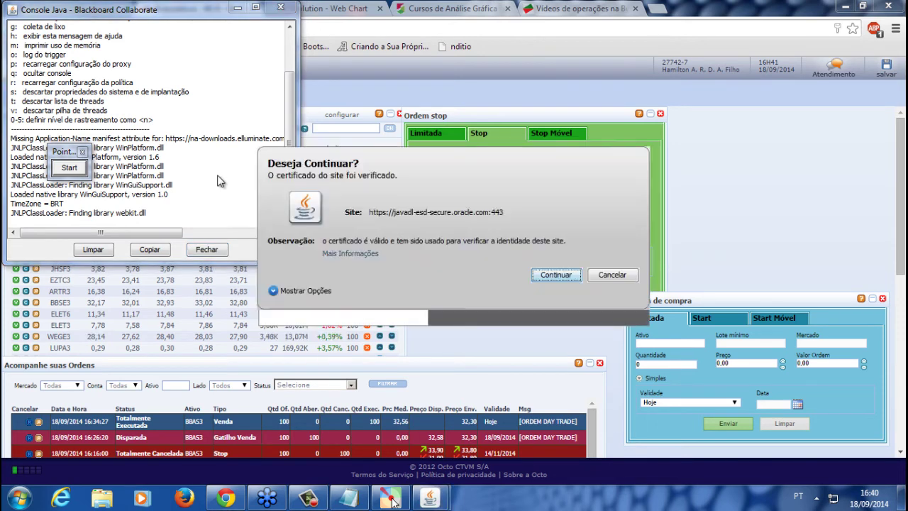
pyautogui.click(555, 274)
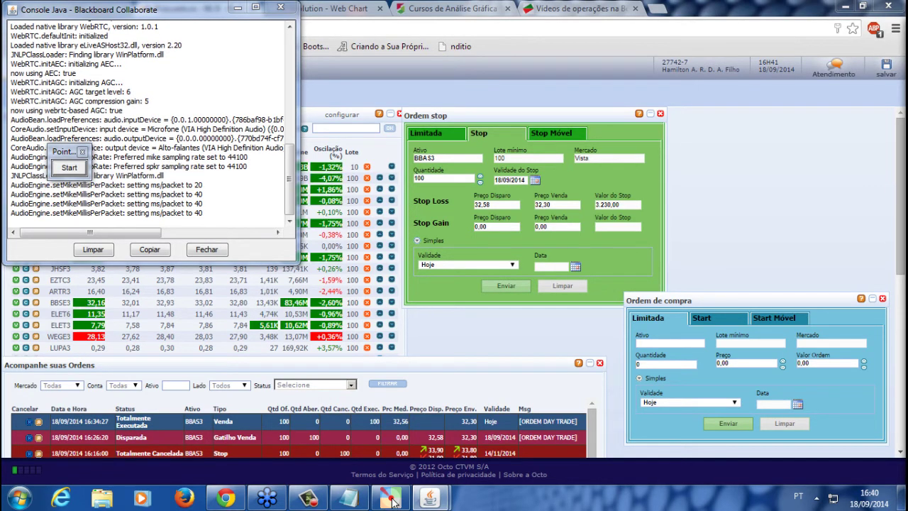
pyautogui.click(393, 500)
pyautogui.moveTo(479, 44); pyautogui.dragTo(528, 33)
# Move into the TAV 1 - Day Trade room from the list of rooms
pyautogui.click(123, 163)
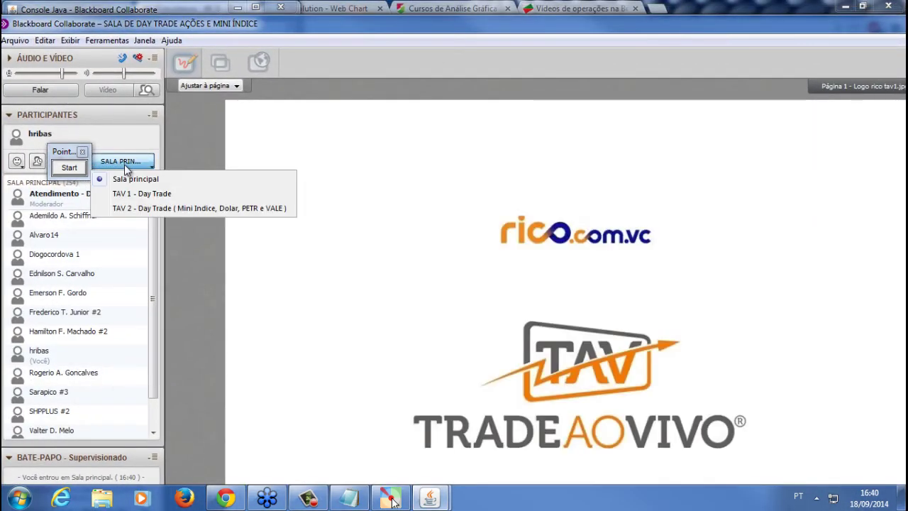
pyautogui.click(157, 194)
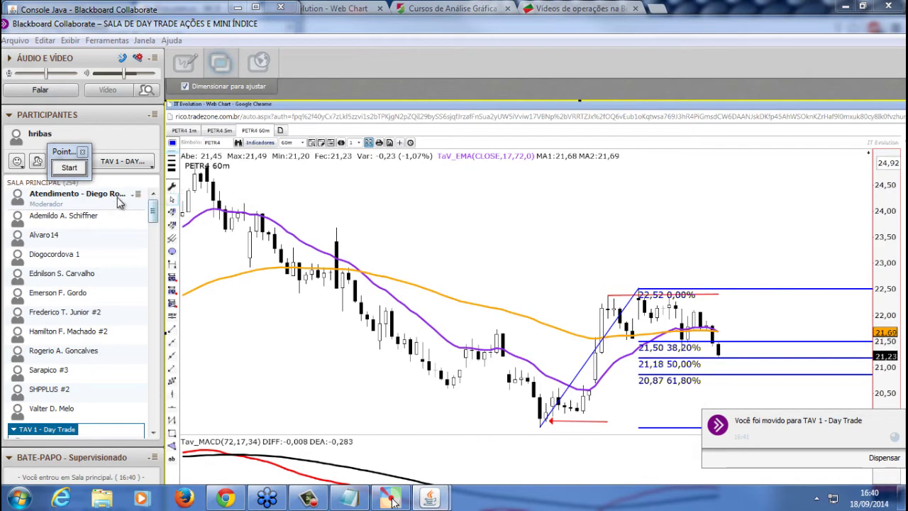
pyautogui.moveTo(154, 213); pyautogui.dragTo(142, 425)
pyautogui.click(140, 269)
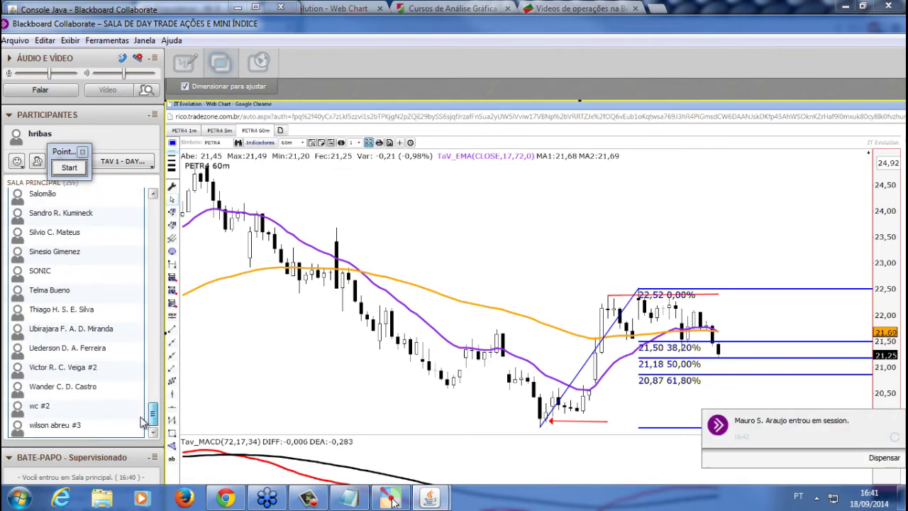
# Minimize the Blackboard Collaborate window and close the Java console
pyautogui.moveTo(690, 44); pyautogui.dragTo(559, 47)
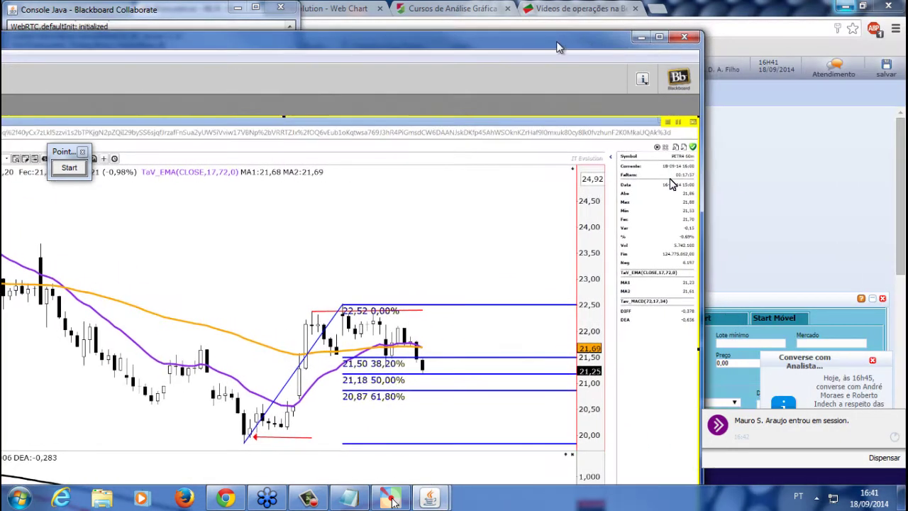
pyautogui.click(660, 38)
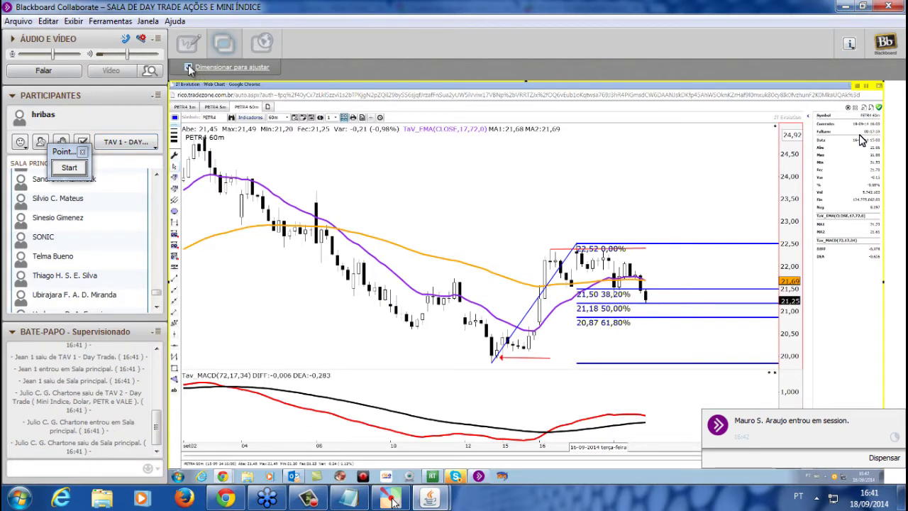
pyautogui.click(844, 7)
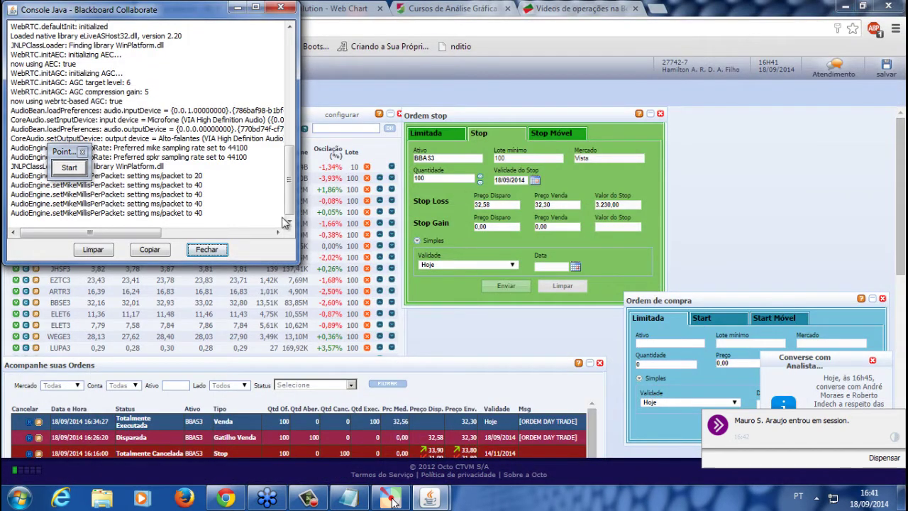
pyautogui.click(207, 249)
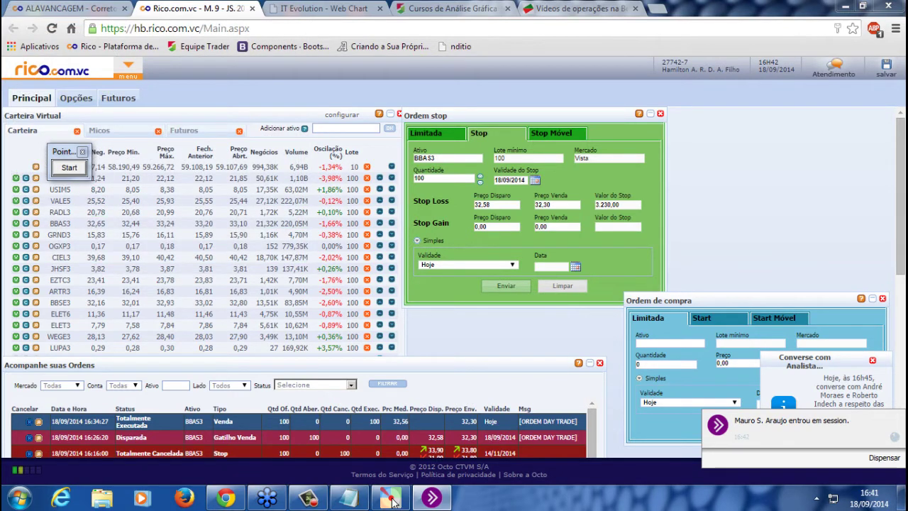
# Open an Ordem Condicional form, center it on the page, and bring Notepad back up
pyautogui.click(137, 70)
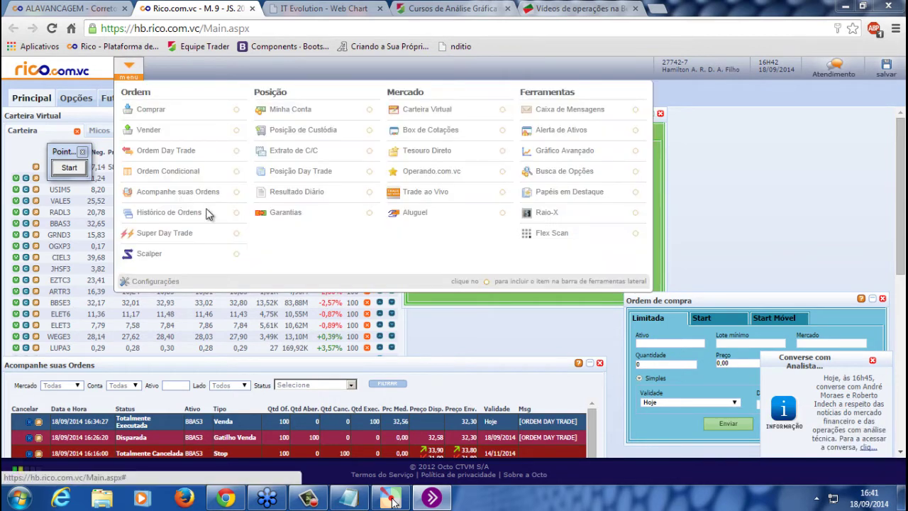
pyautogui.click(179, 183)
pyautogui.moveTo(85, 114); pyautogui.dragTo(595, 208)
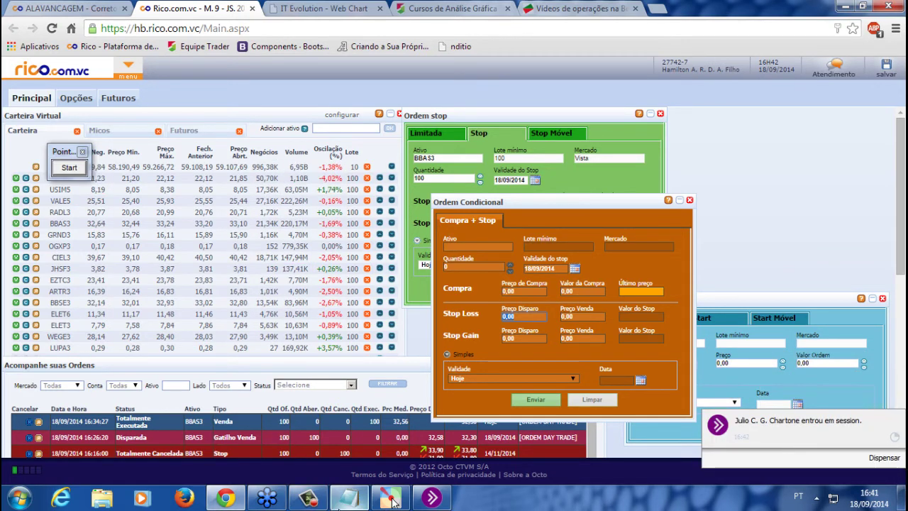
pyautogui.click(392, 500)
pyautogui.click(289, 222)
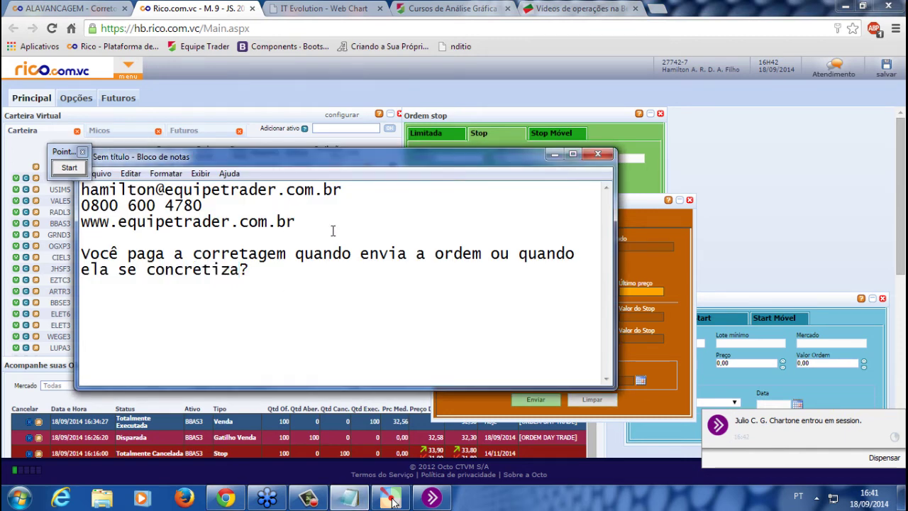
# Type the support e-mail address on its own line above the brokerage-charge question and select it
pyautogui.press('Return')
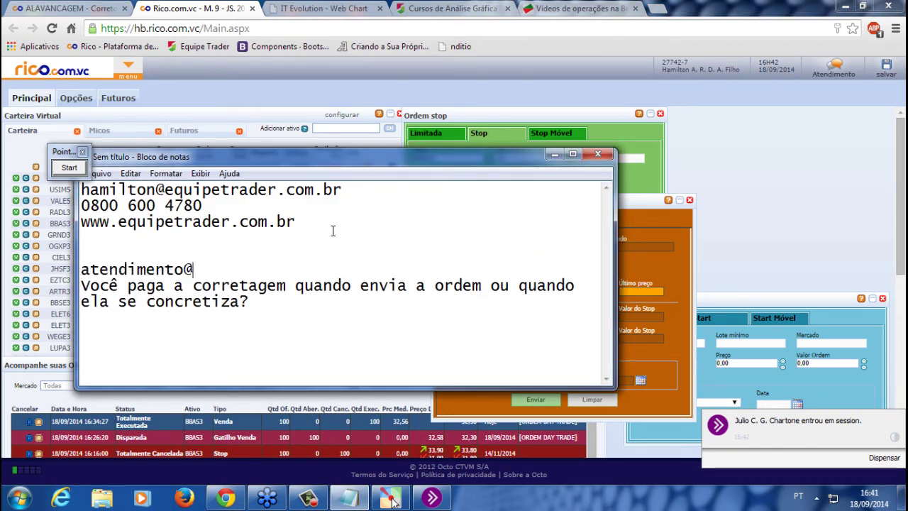
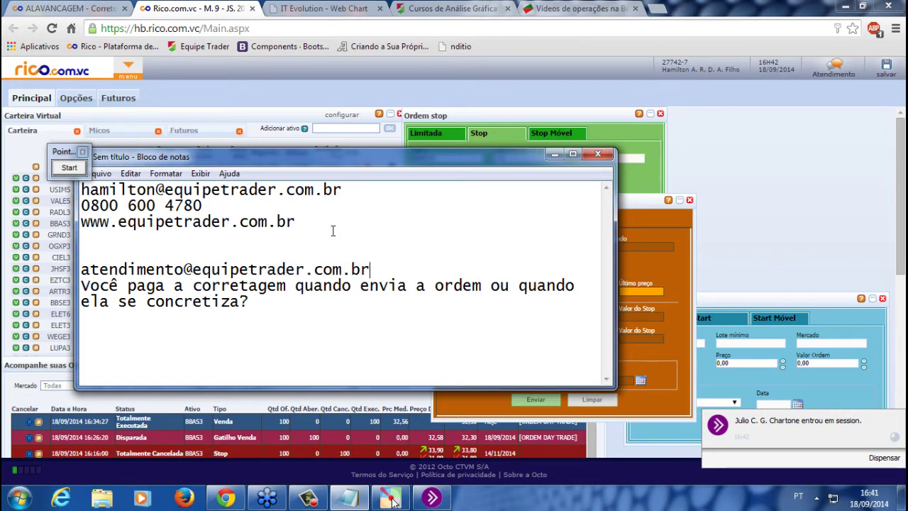
pyautogui.press('Return')
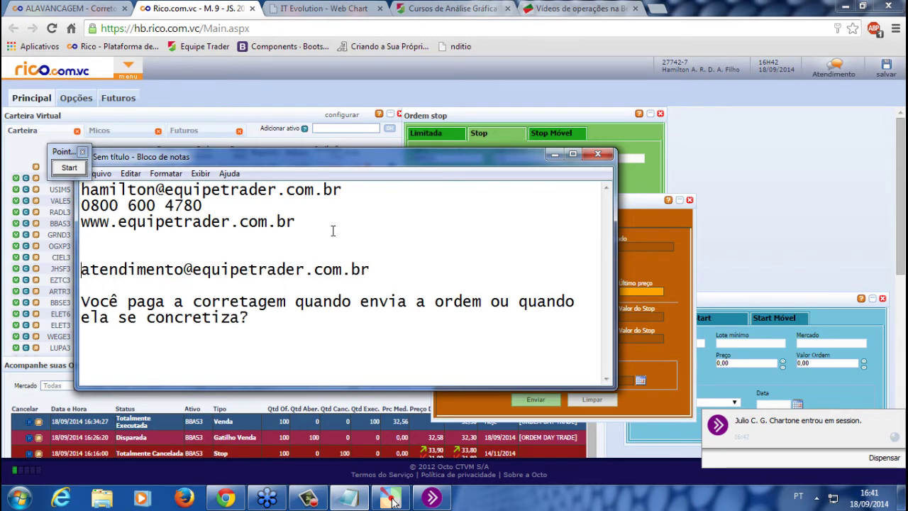
pyautogui.press('BackSpace')
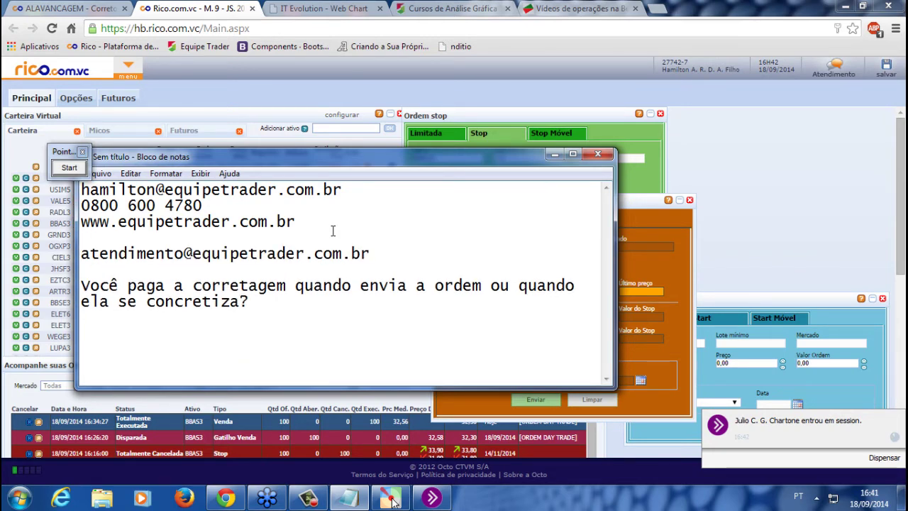
pyautogui.moveTo(396, 266); pyautogui.dragTo(57, 247)
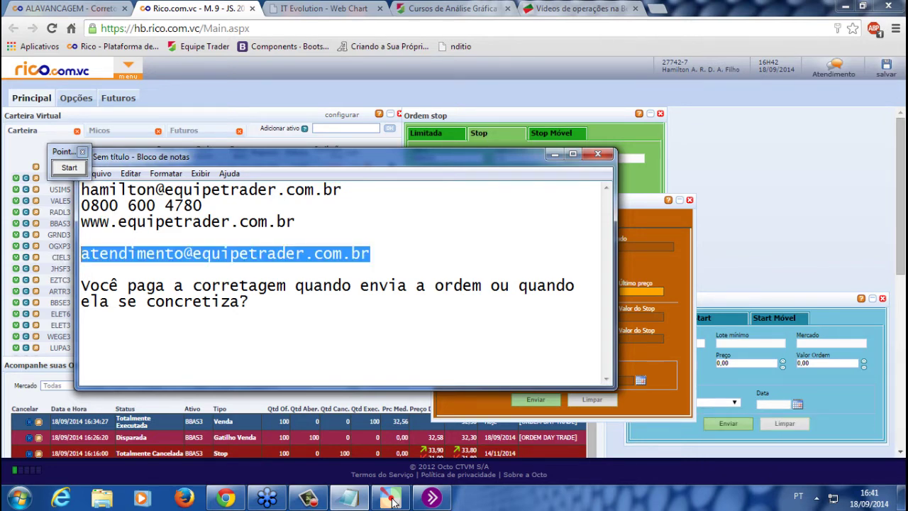
pyautogui.click(393, 500)
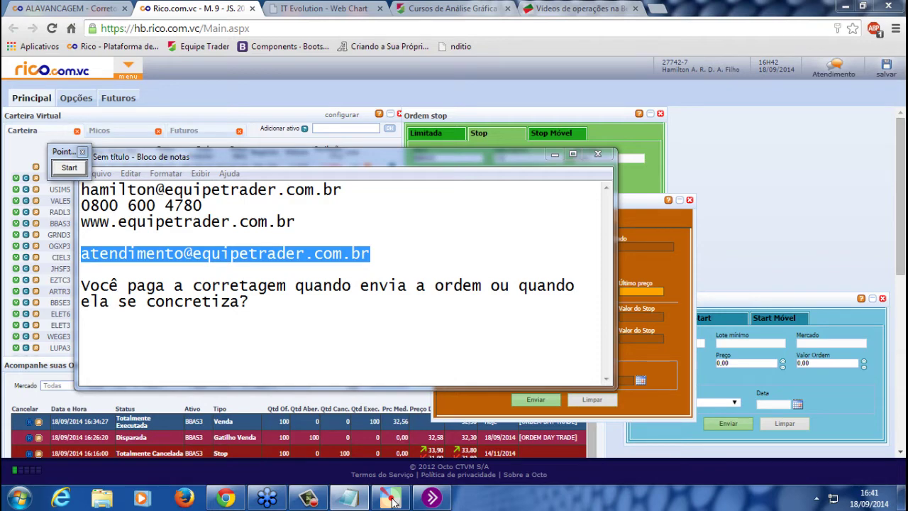
# Add the Cruzamento de Médias indicator with 17 and 34 periods to the BTOW3 chart
pyautogui.click(324, 8)
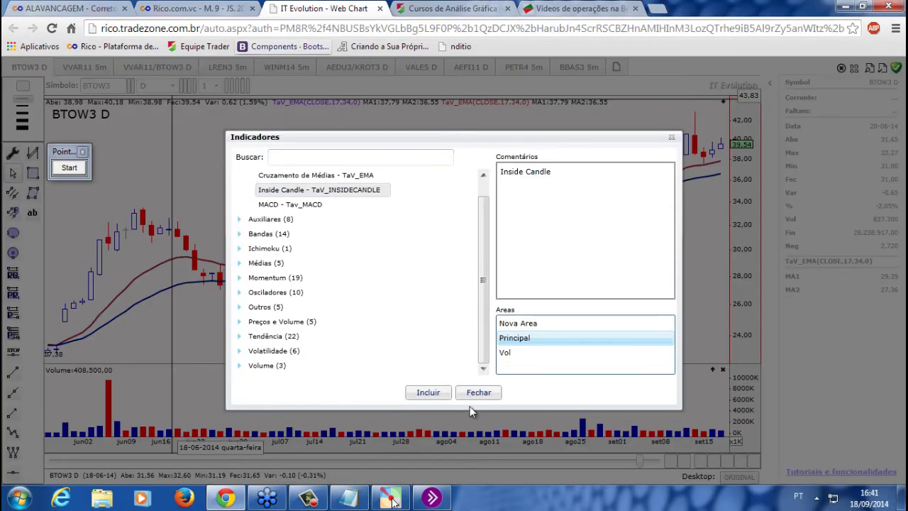
pyautogui.click(476, 394)
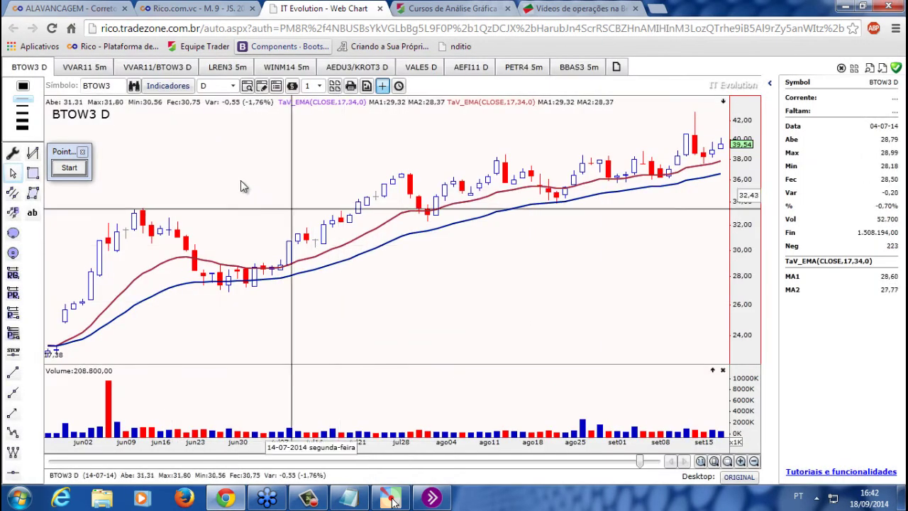
pyautogui.click(171, 89)
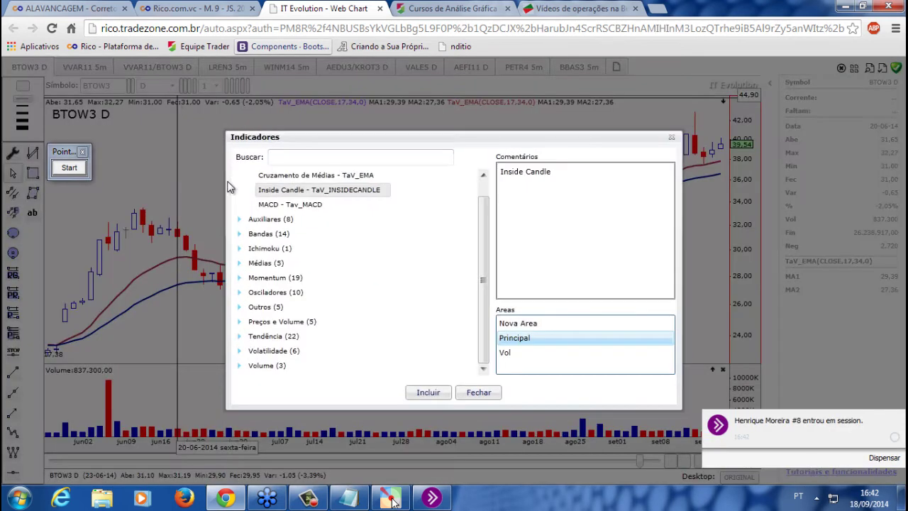
pyautogui.click(341, 179)
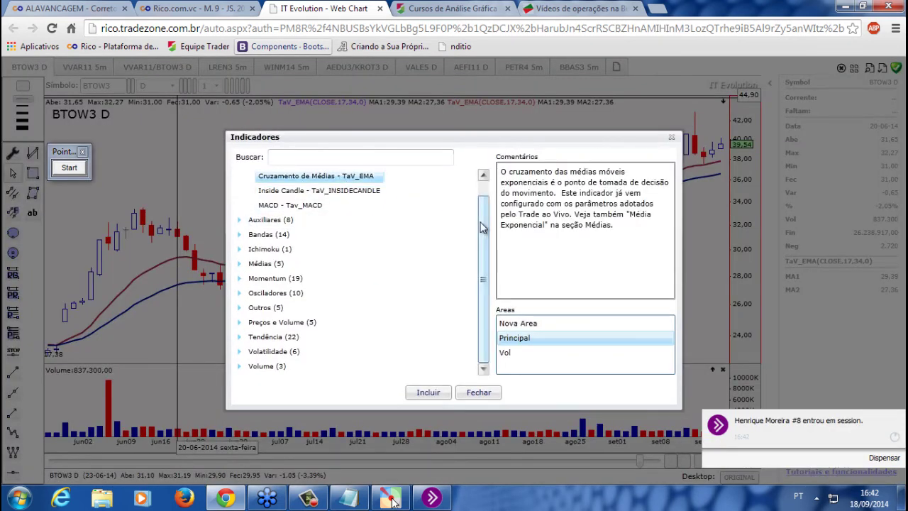
pyautogui.scroll(1, 364, 206)
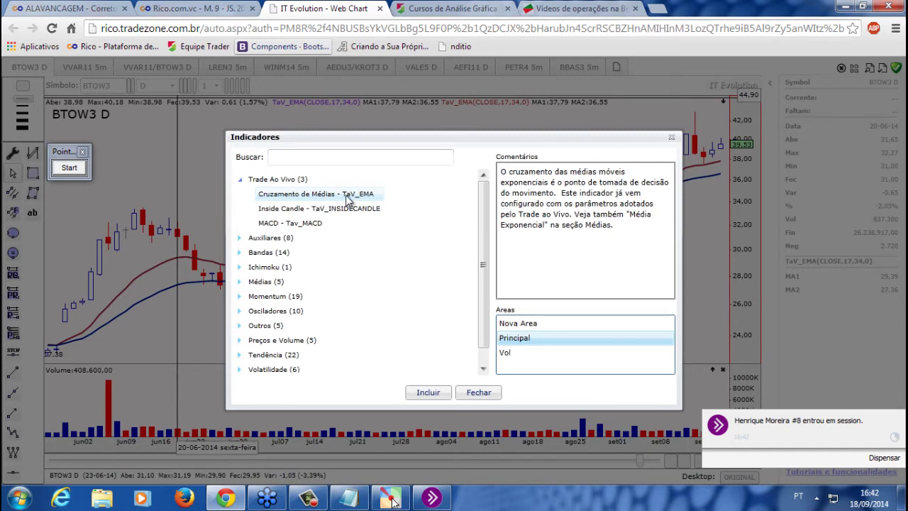
pyautogui.click(437, 394)
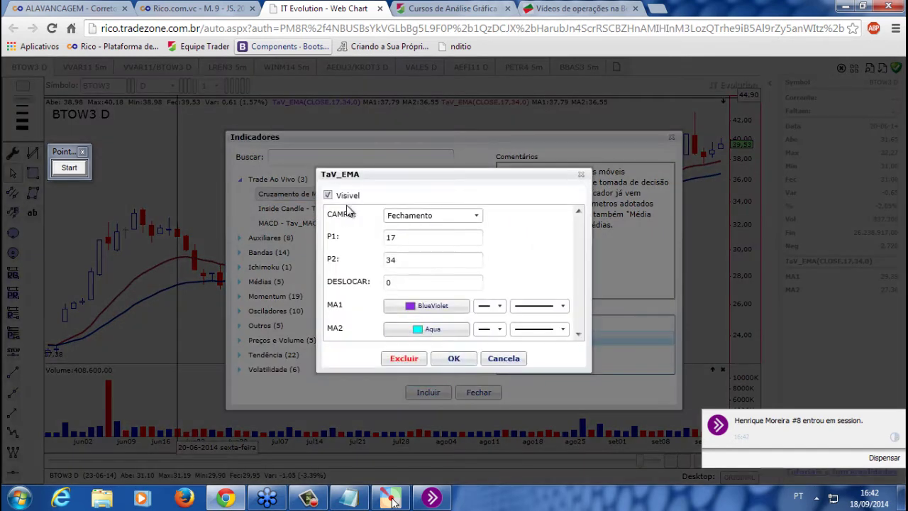
pyautogui.doubleClick(400, 237)
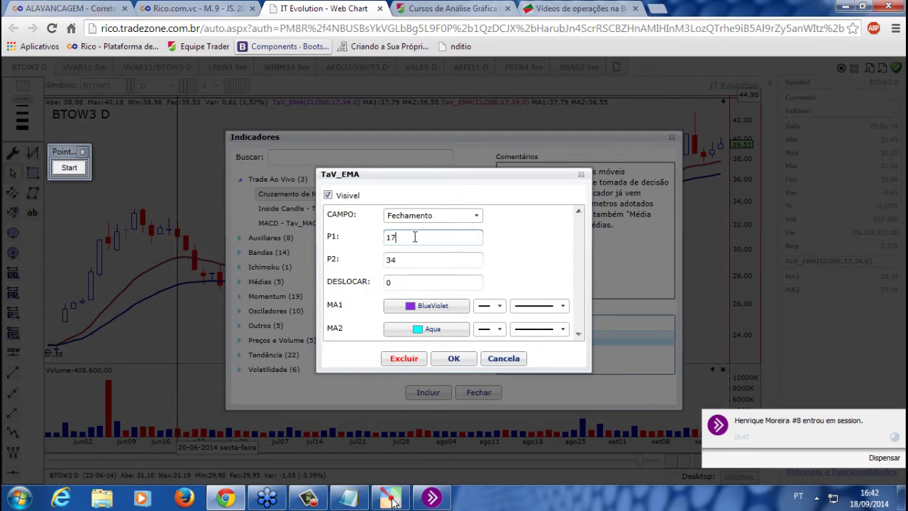
pyautogui.doubleClick(389, 258)
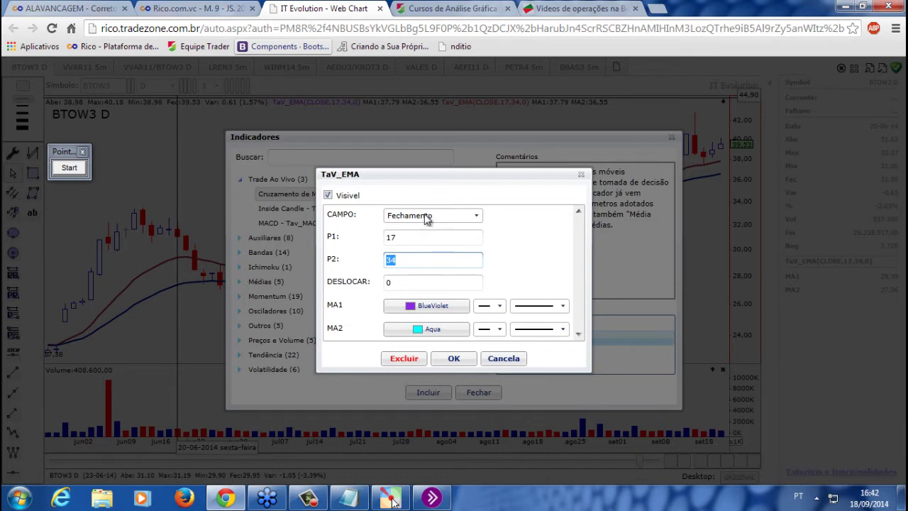
pyautogui.click(454, 358)
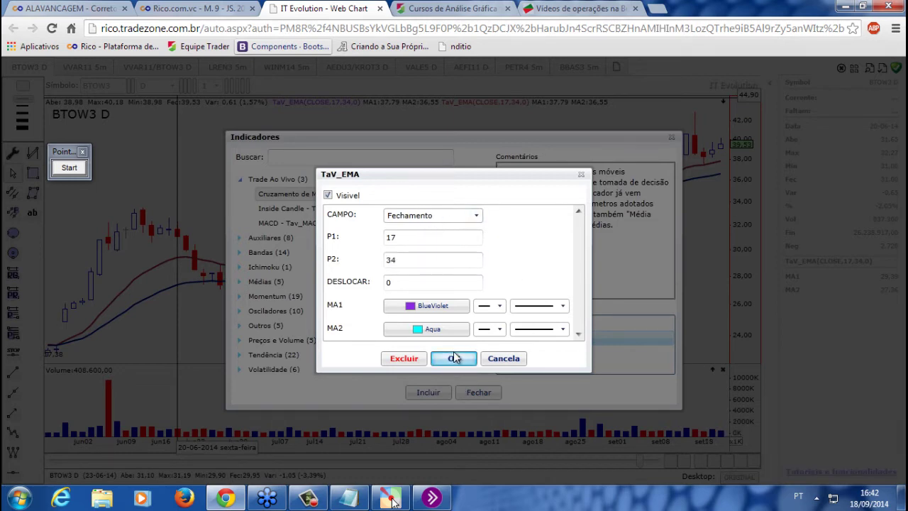
pyautogui.click(478, 392)
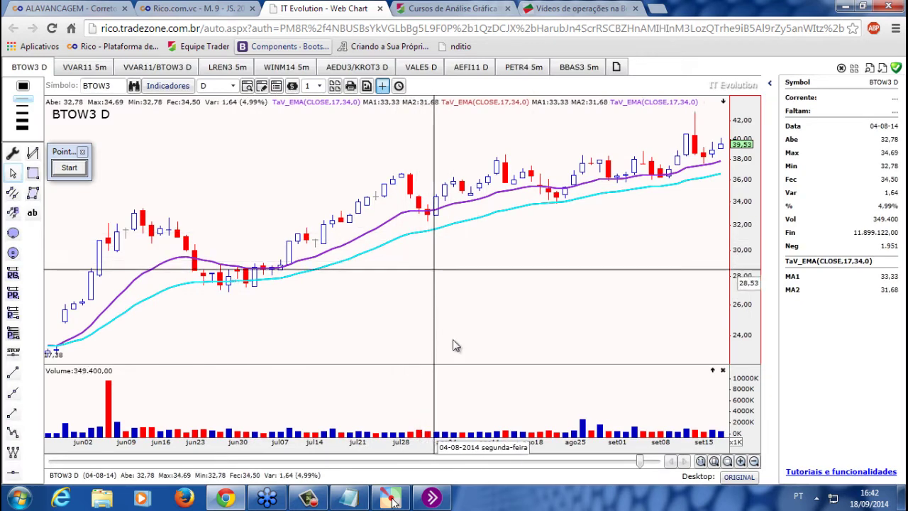
# Add a 72-period Exponencial - EMA from the Médias category to the chart
pyautogui.click(168, 86)
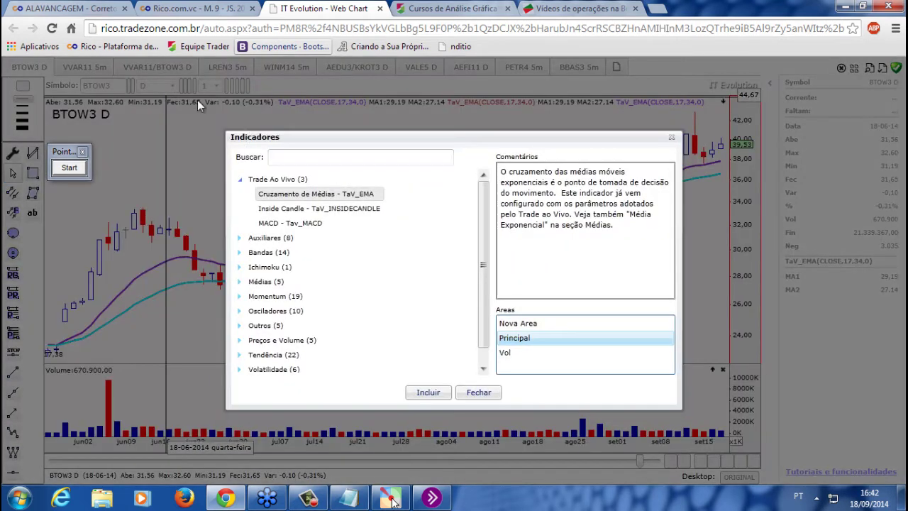
pyautogui.click(251, 282)
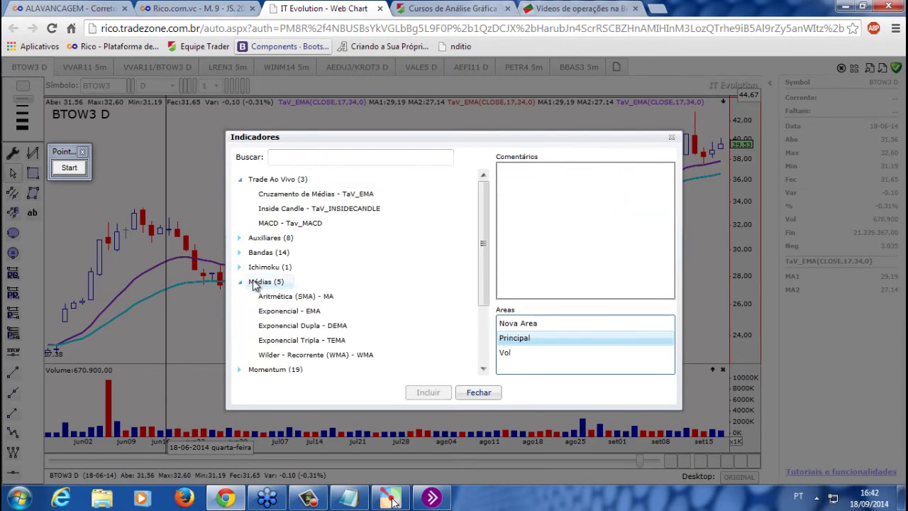
pyautogui.click(279, 313)
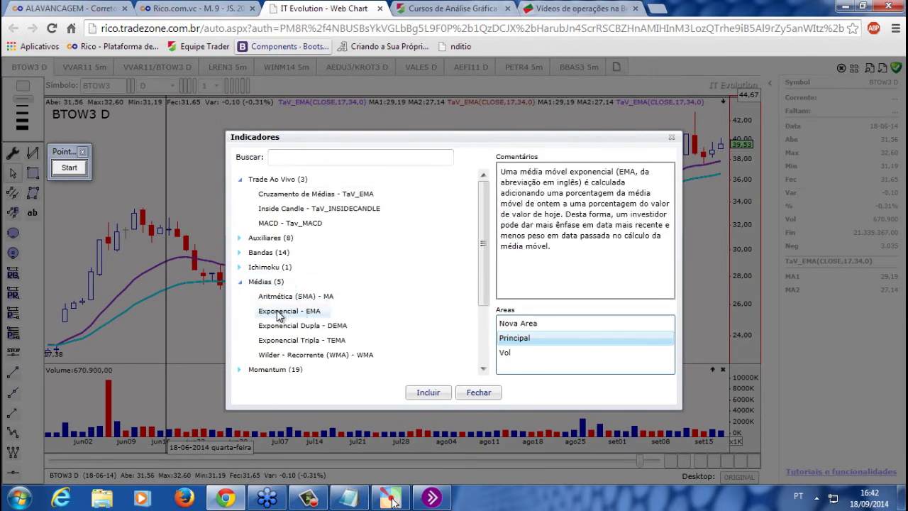
pyautogui.click(429, 393)
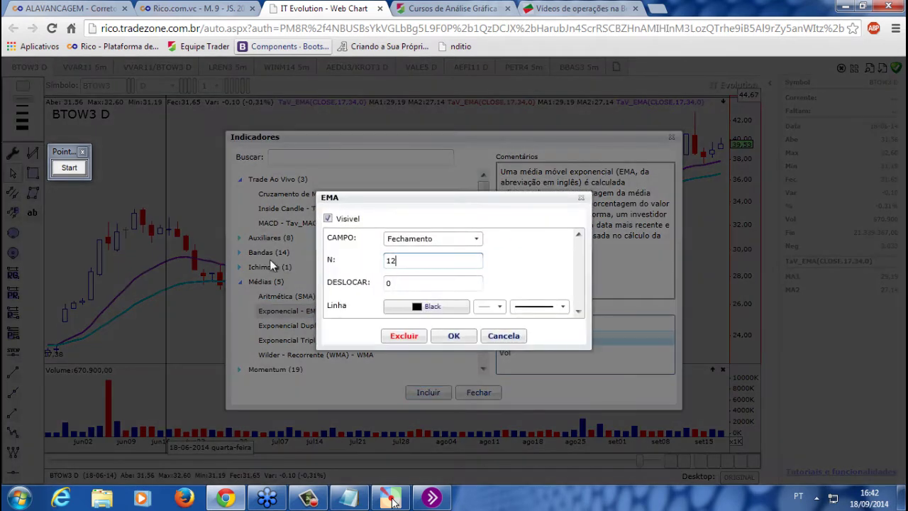
pyautogui.write('72')
pyautogui.click(470, 339)
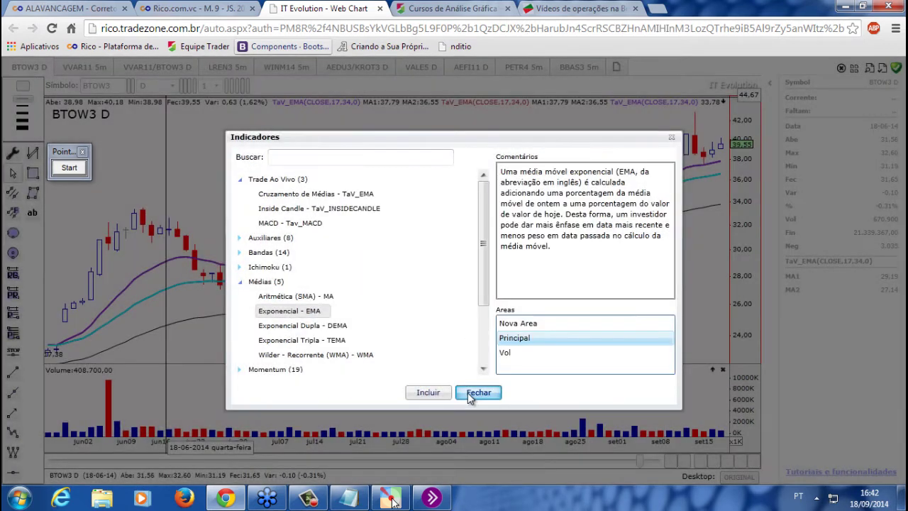
pyautogui.click(475, 393)
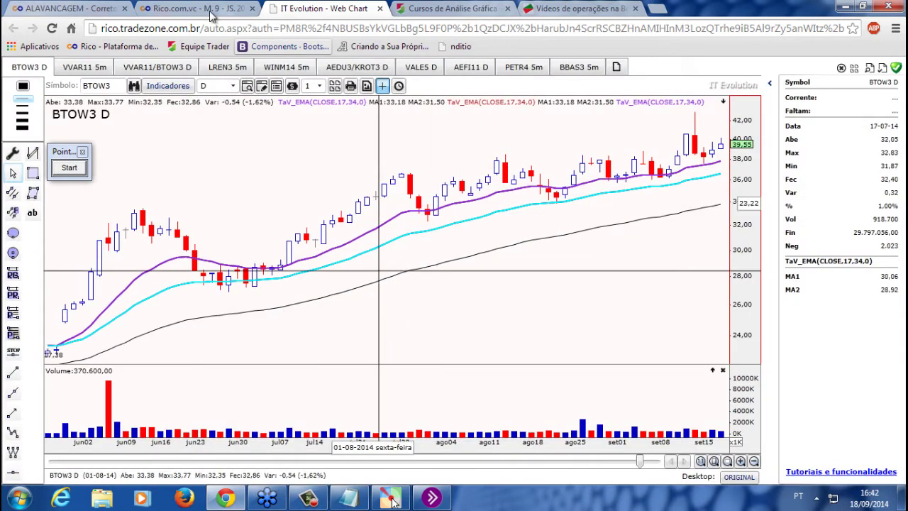
pyautogui.click(173, 7)
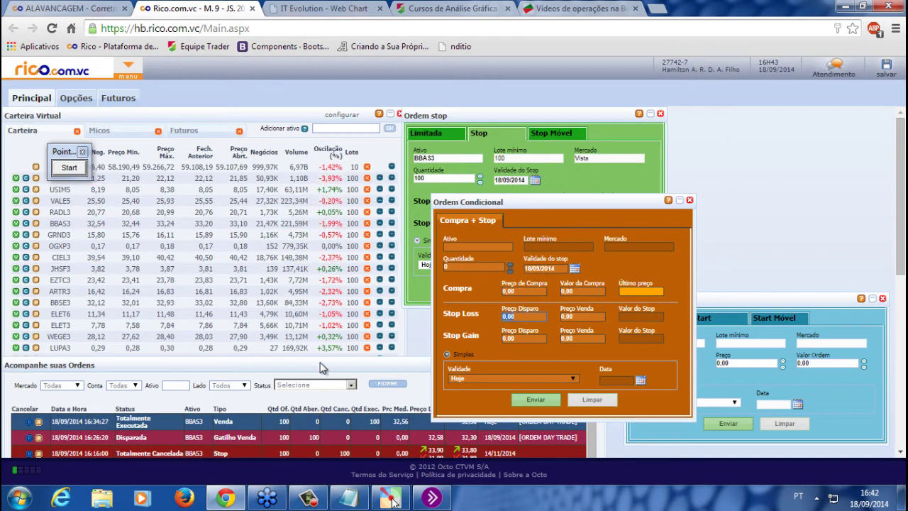
# Open the Aula Operacional announcement on Equipe Trader, then return to Rico's order tracking panel
pyautogui.click(455, 9)
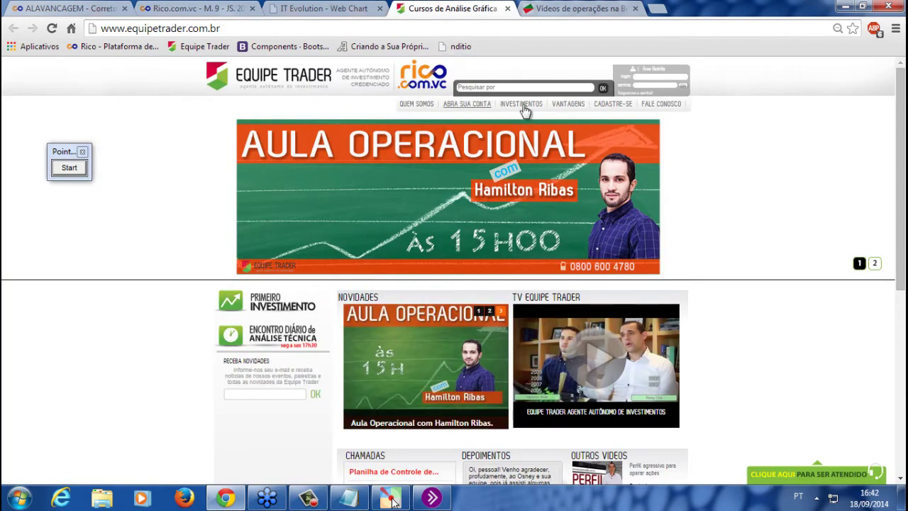
pyautogui.click(640, 206)
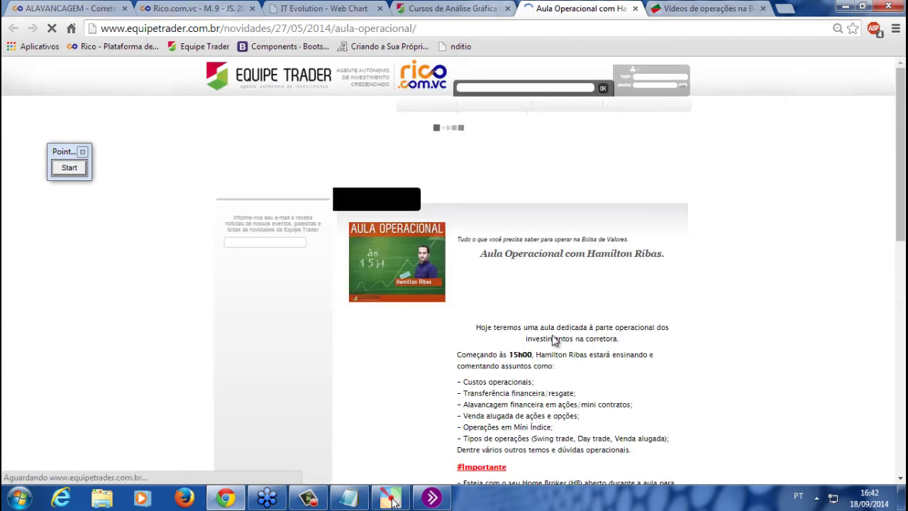
pyautogui.click(206, 6)
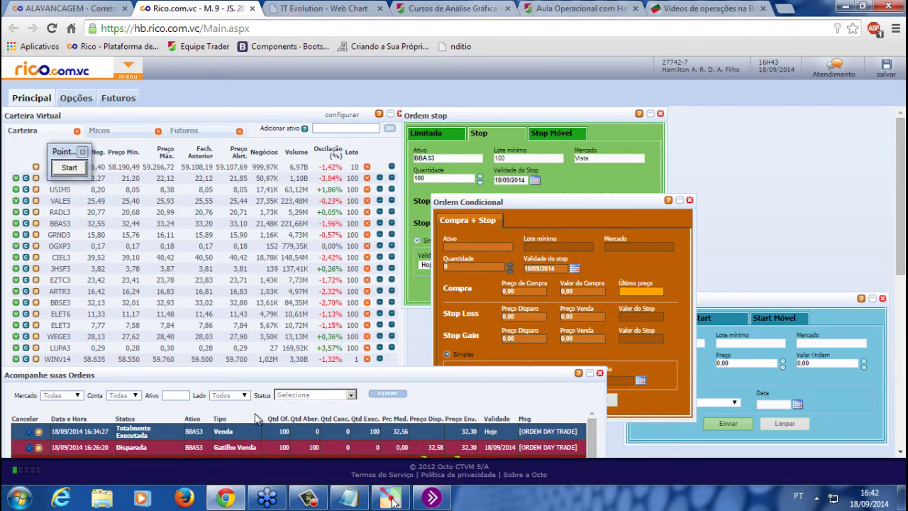
pyautogui.moveTo(462, 378); pyautogui.dragTo(467, 369)
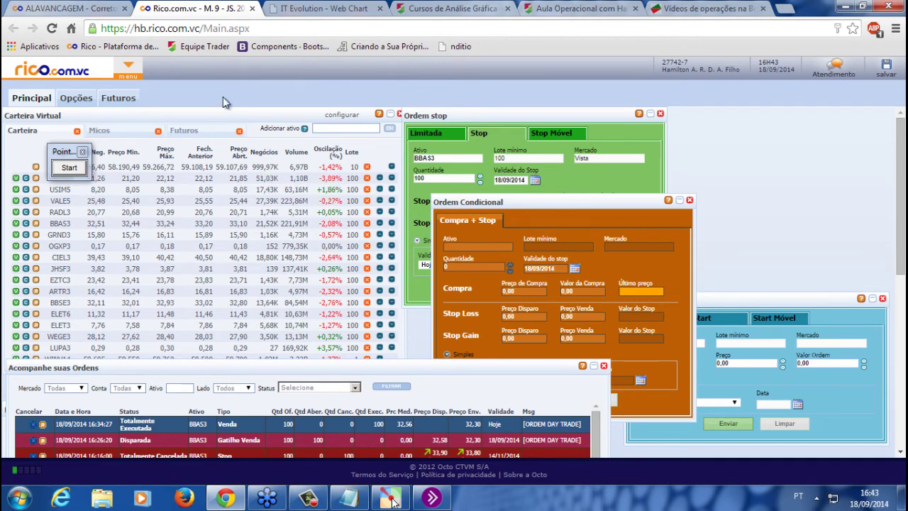
pyautogui.click(131, 65)
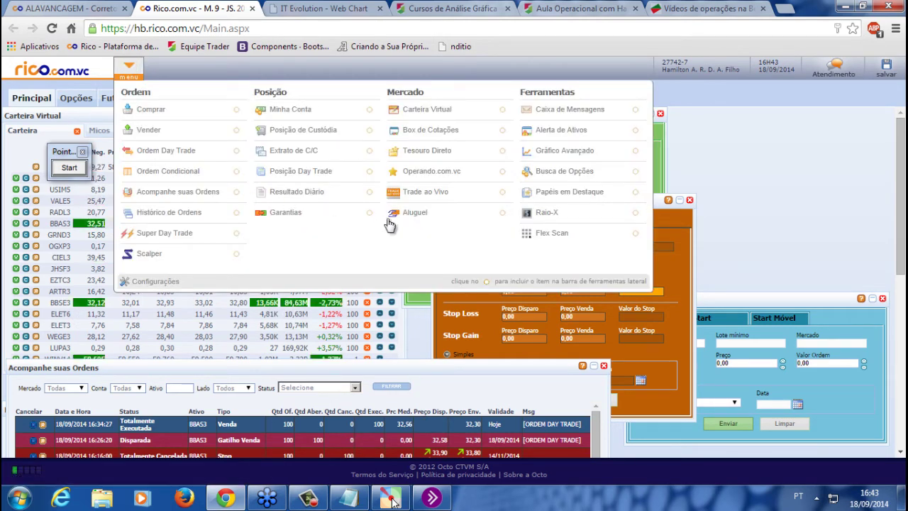
# Search the Aluguel panel for BBAS3 rental offers and reposition its window
pyautogui.click(424, 217)
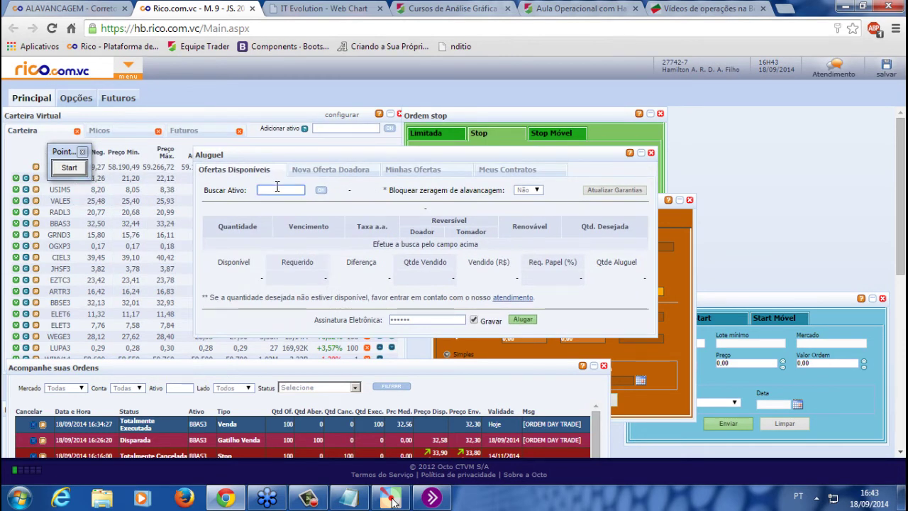
pyautogui.write('BBAS3')
pyautogui.press('Return')
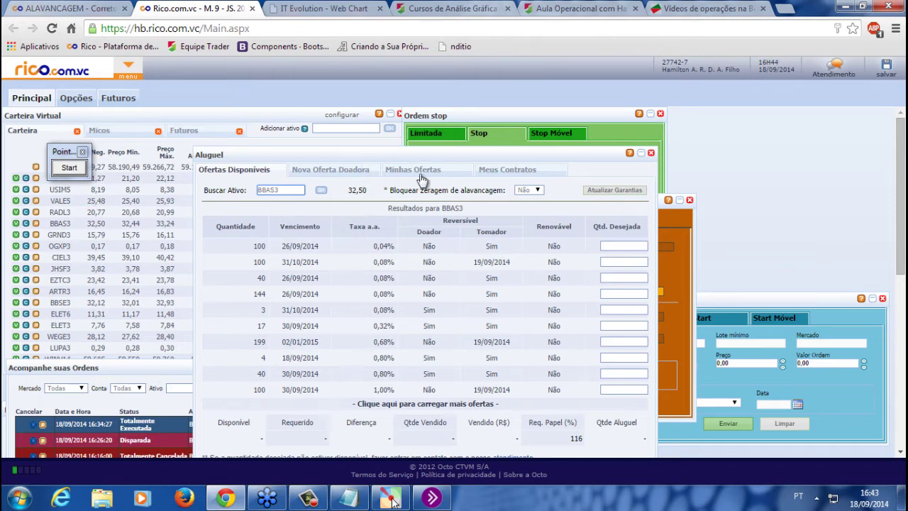
pyautogui.moveTo(359, 153); pyautogui.dragTo(367, 150)
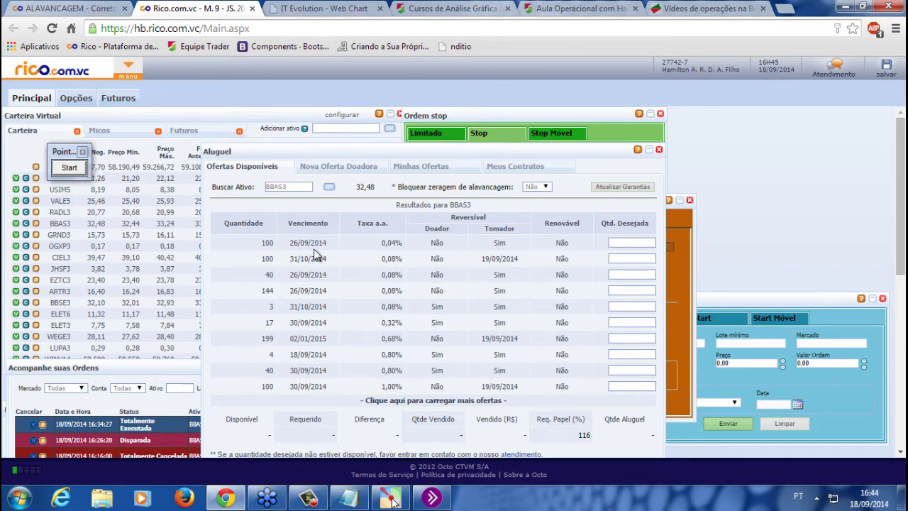
pyautogui.click(324, 8)
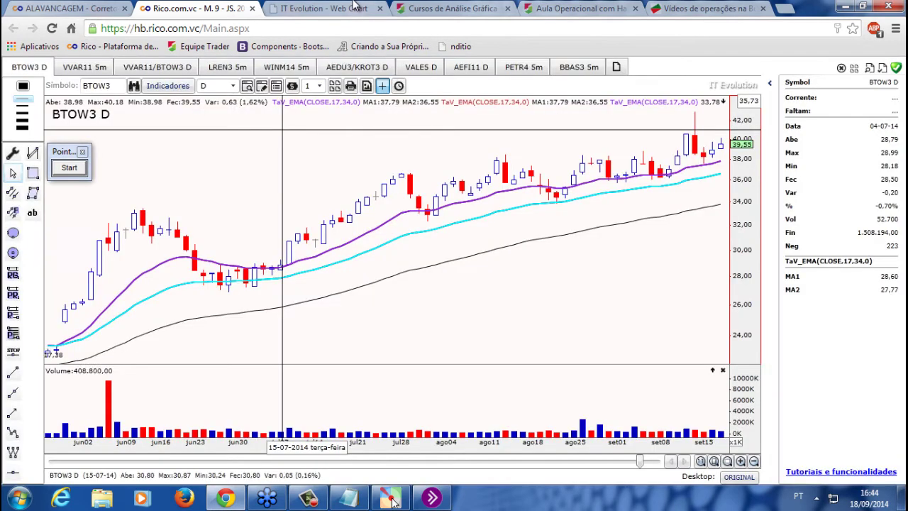
# Replace BTOW3 with OGXP3, switch to daily bars, and zoom to review the downtrend
pyautogui.doubleClick(104, 85)
pyautogui.write('o')
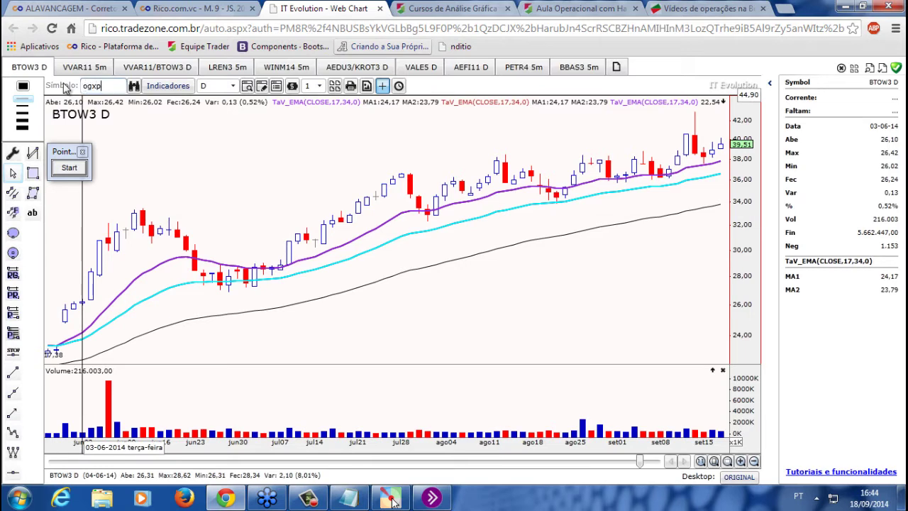
pyautogui.write('GXP3')
pyautogui.press('Return')
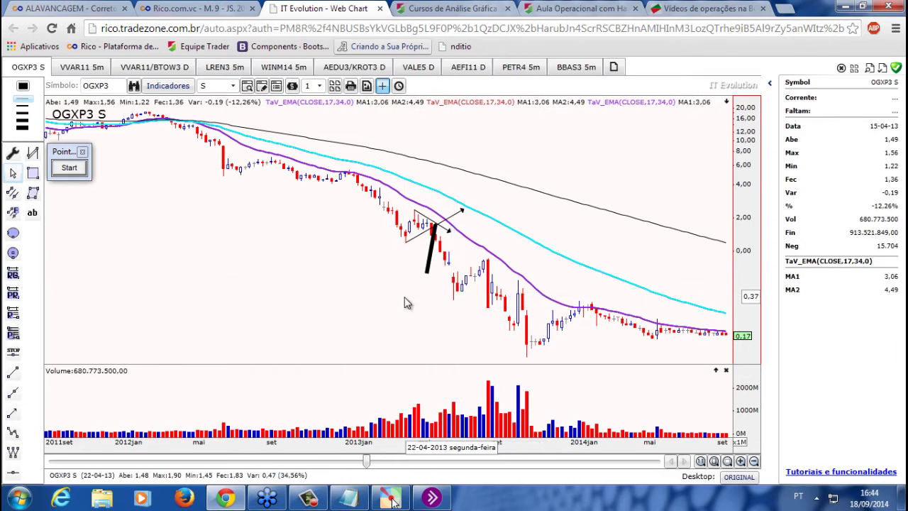
pyautogui.press('d')
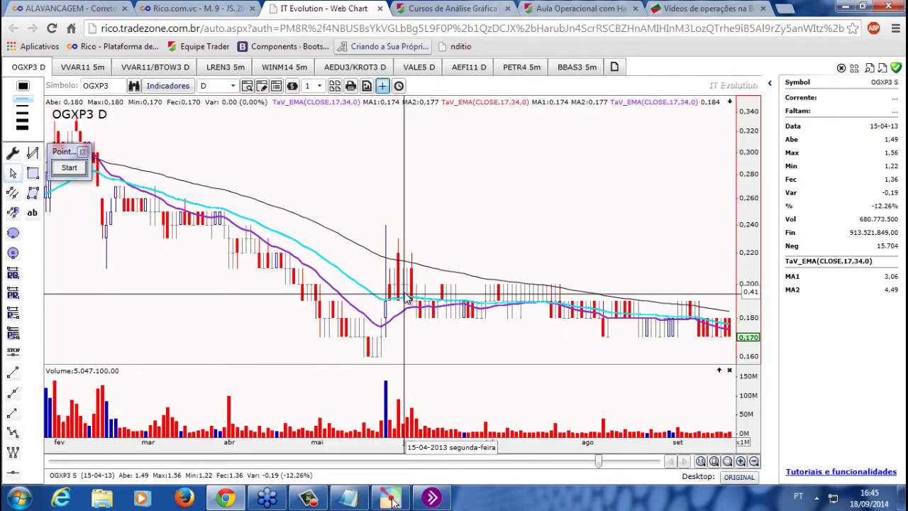
pyautogui.scroll(-5, 406, 298)
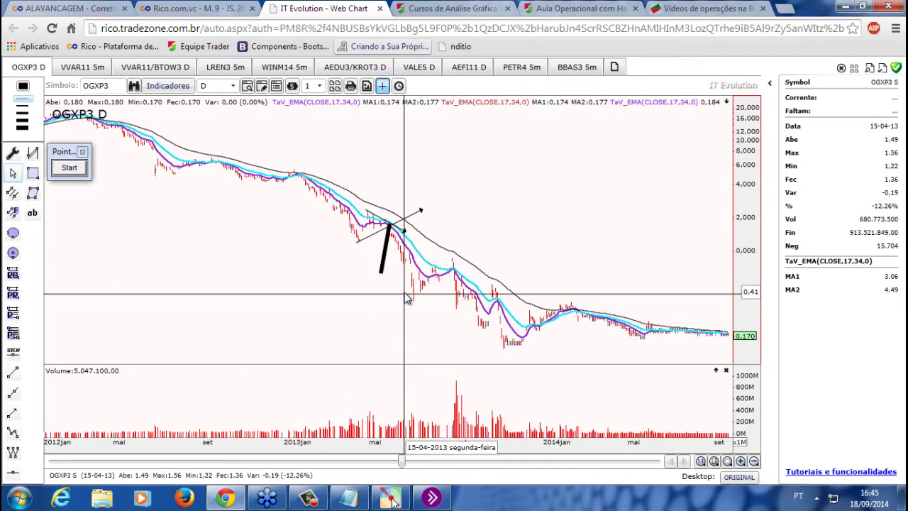
pyautogui.scroll(3, 407, 299)
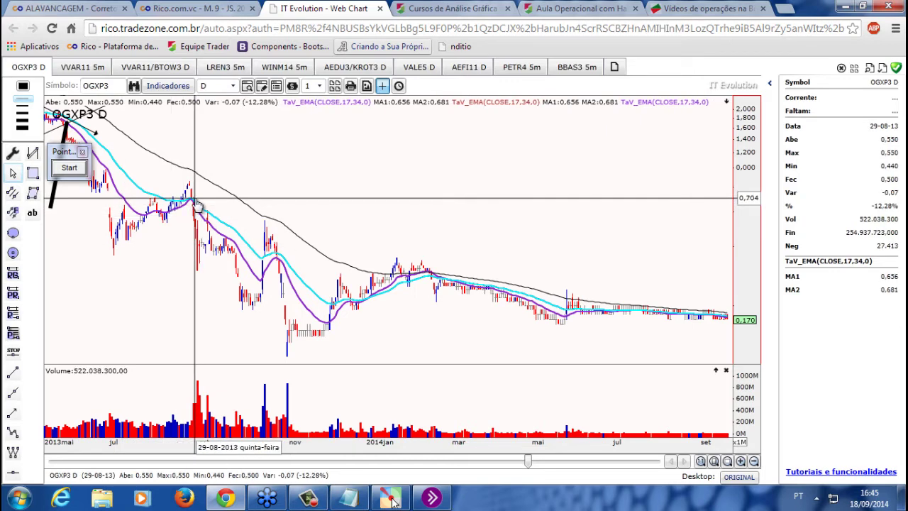
pyautogui.scroll(-5, 198, 205)
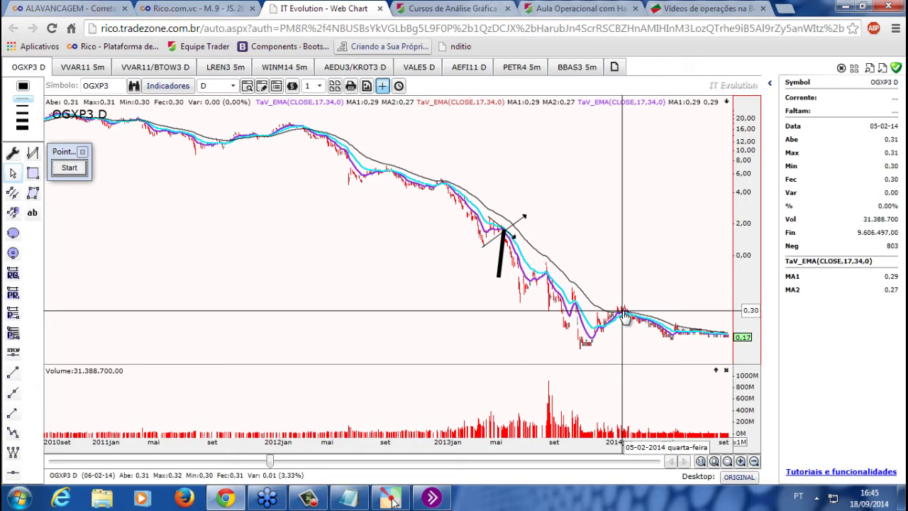
pyautogui.scroll(2, 280, 261)
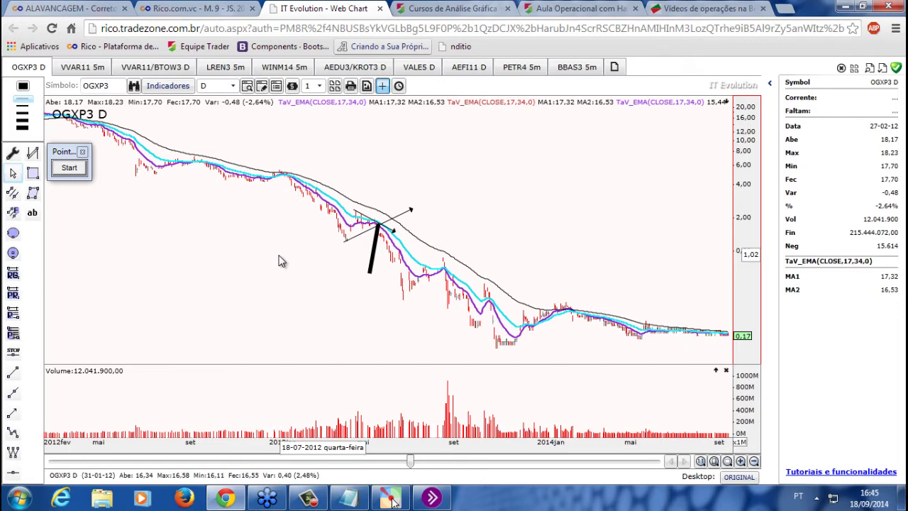
pyautogui.scroll(1, 280, 262)
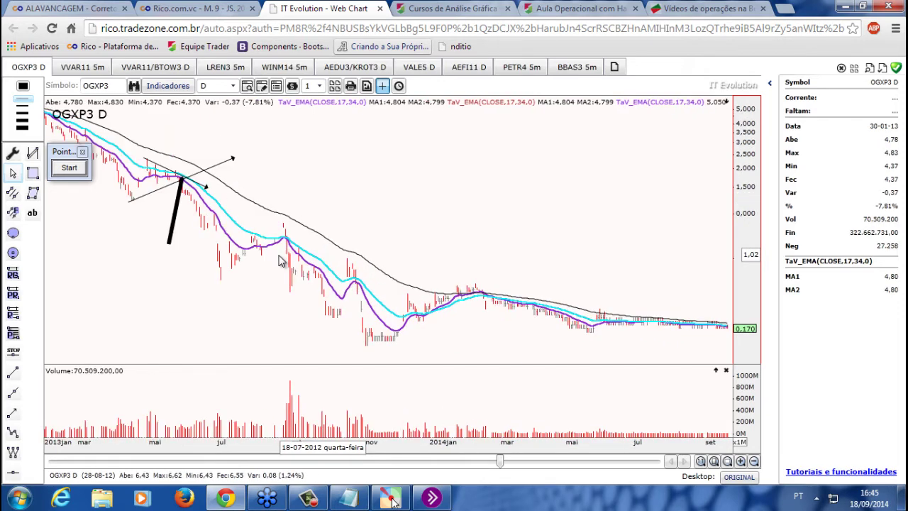
pyautogui.click(213, 7)
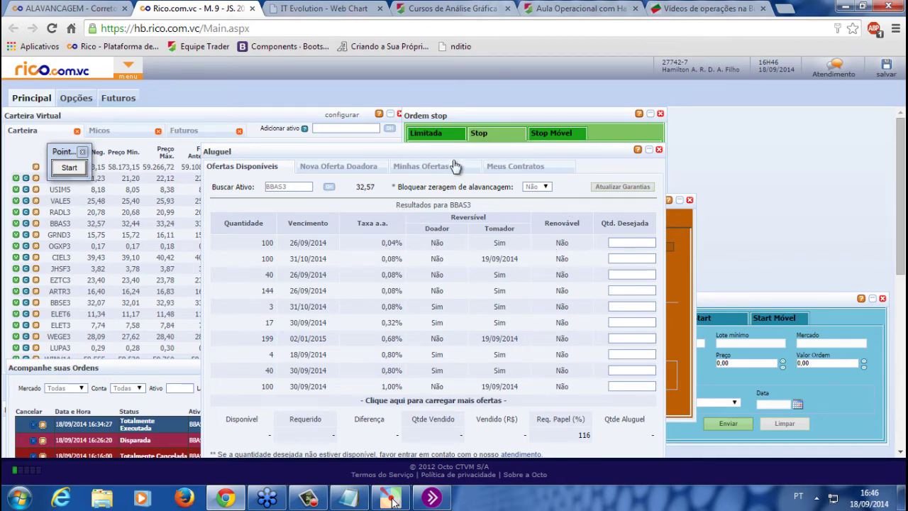
# Set 'Bloquear zeragem de alavancagem' to Sim for the BBAS3 rental
pyautogui.click(541, 187)
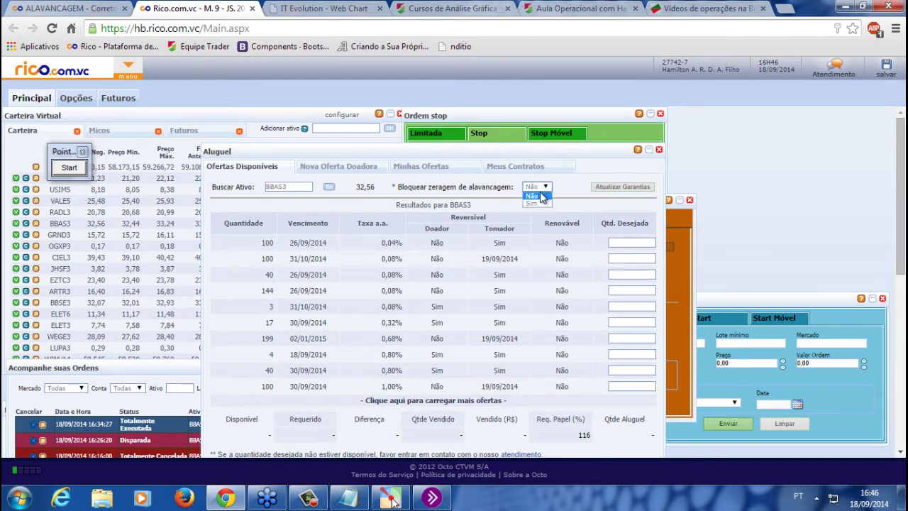
pyautogui.click(537, 204)
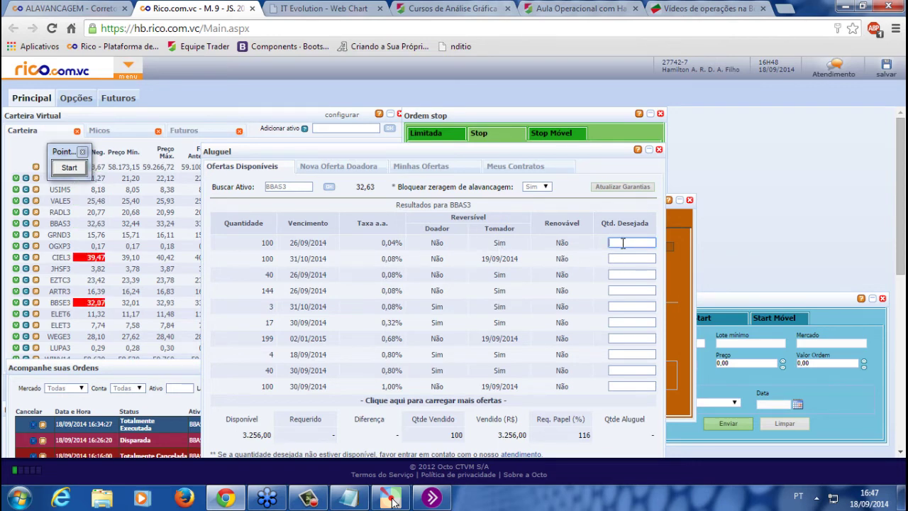
# Request 100 BBAS3 shares from the first 0,04% rental offer in Qtd. Desejada
pyautogui.write('00')
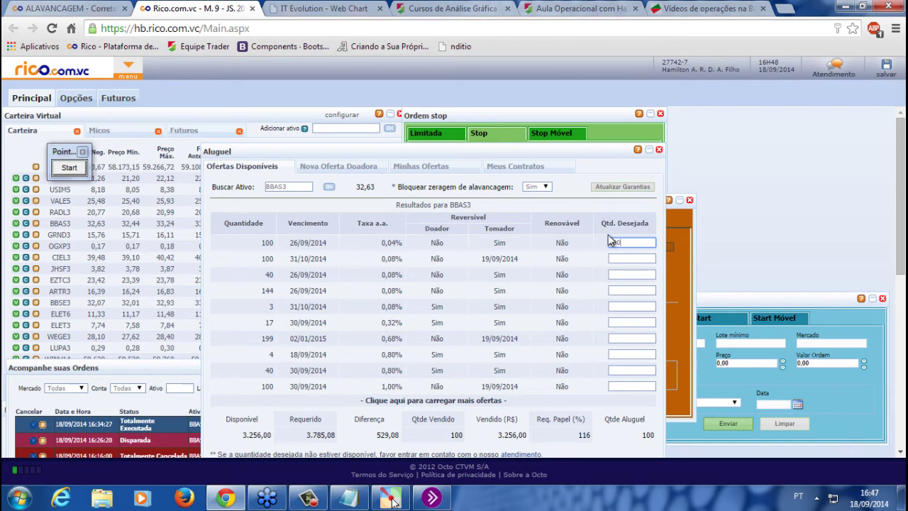
pyautogui.scroll(-1, 608, 241)
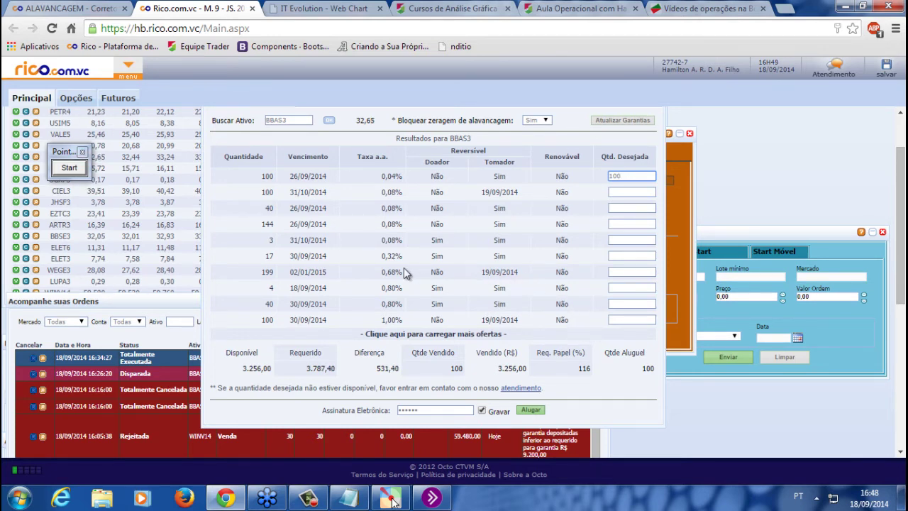
# Replace the last question in the Notepad notes with 'D+3 da compra = liquidação do BTC'
pyautogui.click(349, 498)
pyautogui.moveTo(377, 162); pyautogui.dragTo(591, 173)
pyautogui.click(527, 339)
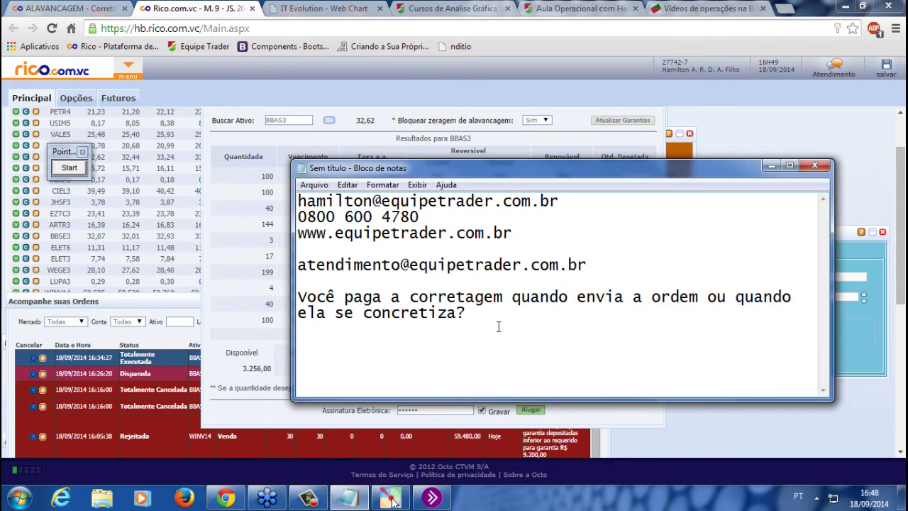
pyautogui.hotkey('shift', 'Up')
pyautogui.hotkey('shift', 'Up')
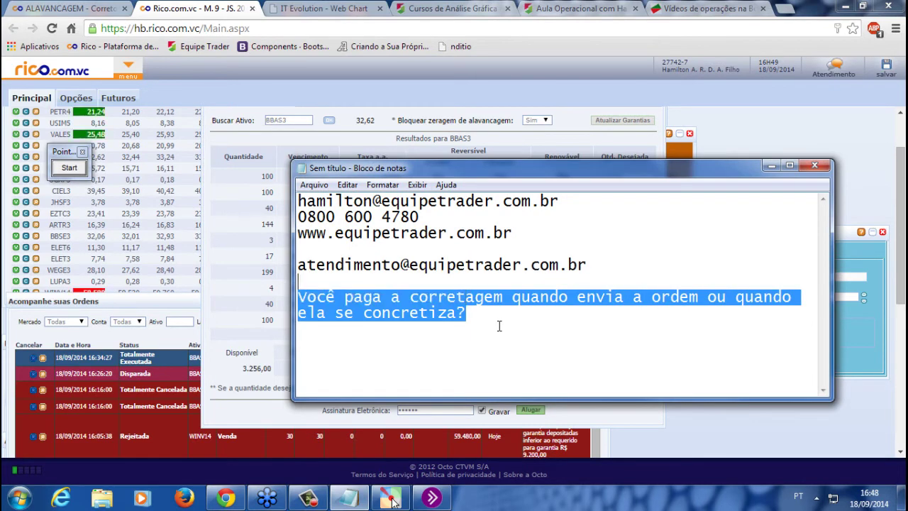
pyautogui.press('Delete')
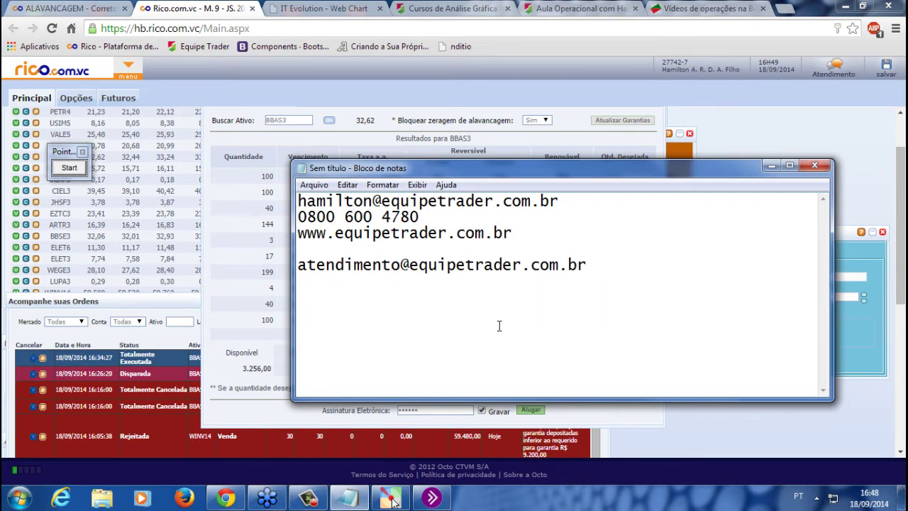
pyautogui.write('D+3 da compr')
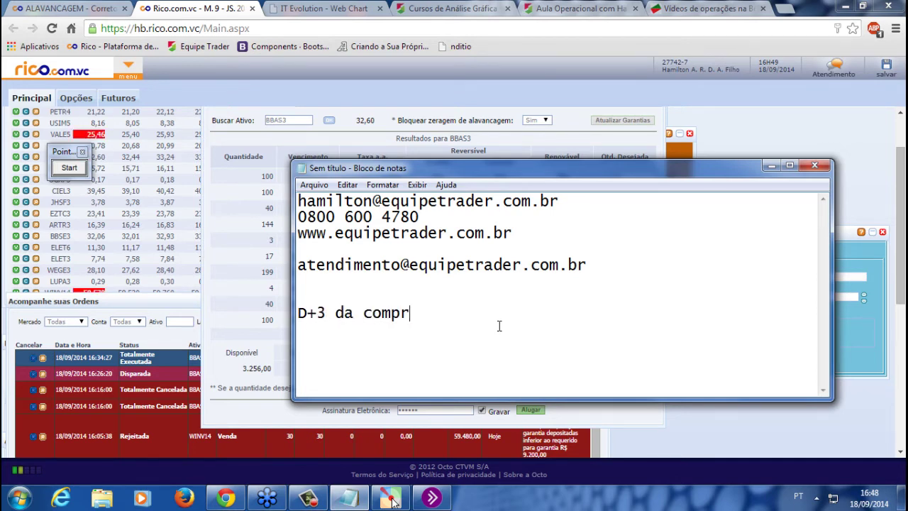
pyautogui.write('a = ')
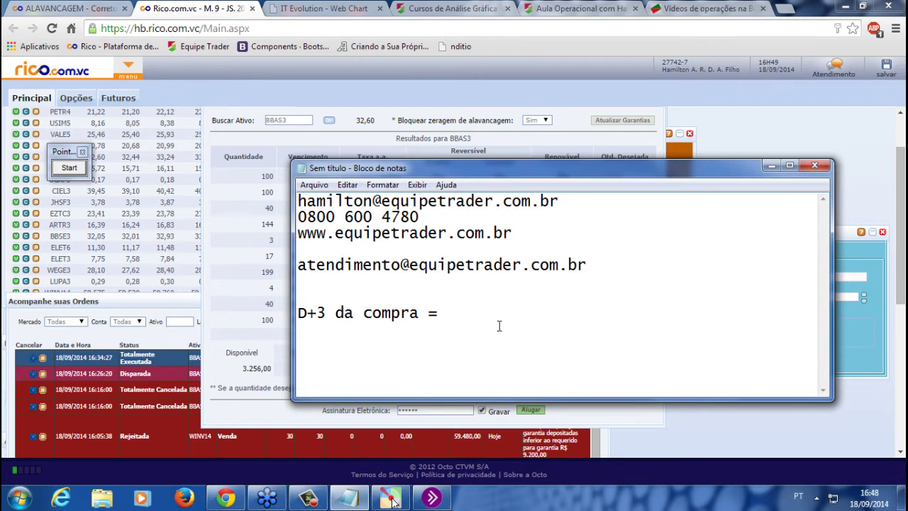
pyautogui.write('liquidação d')
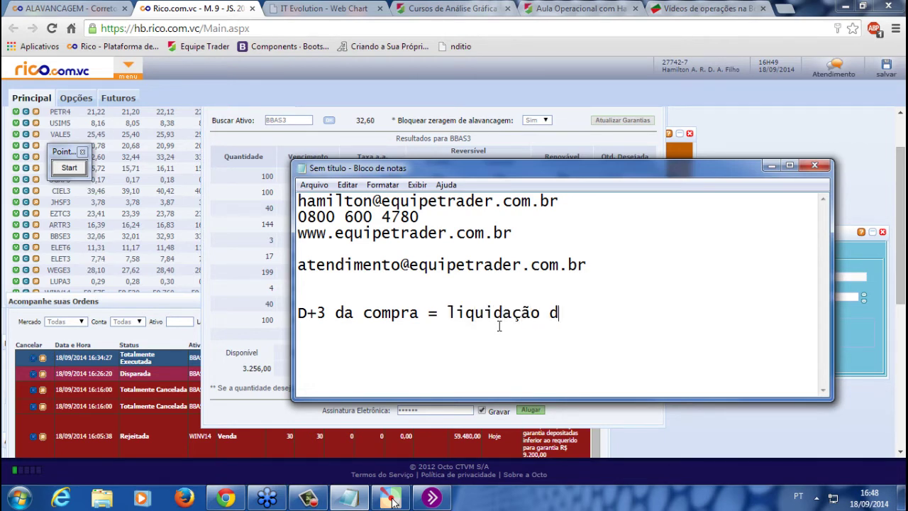
pyautogui.write('o BTC')
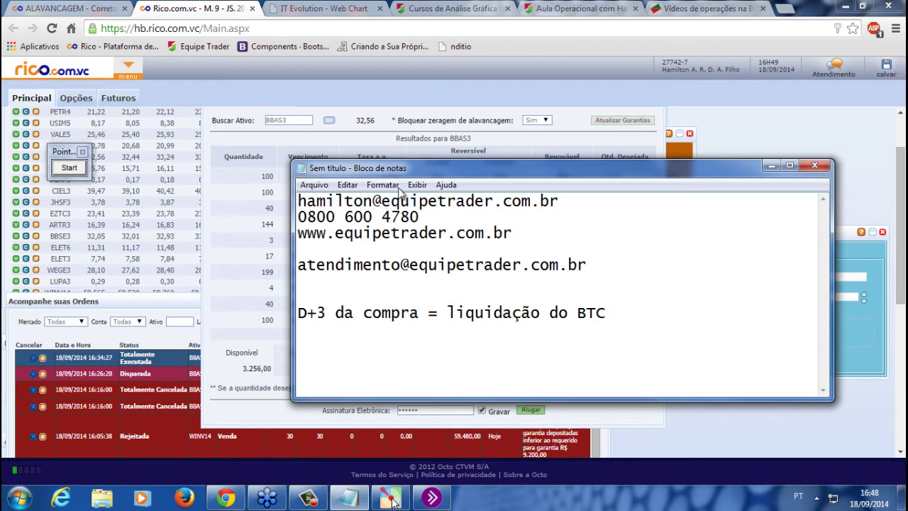
# Move Notepad down, review the note lines, and bring the BBAS3 rental panel forward
pyautogui.moveTo(383, 169); pyautogui.dragTo(394, 247)
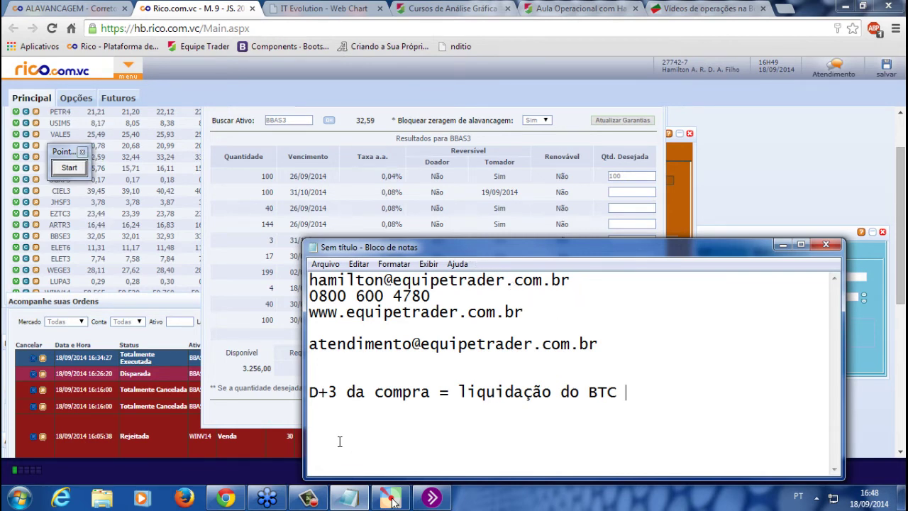
pyautogui.moveTo(694, 408); pyautogui.dragTo(234, 394)
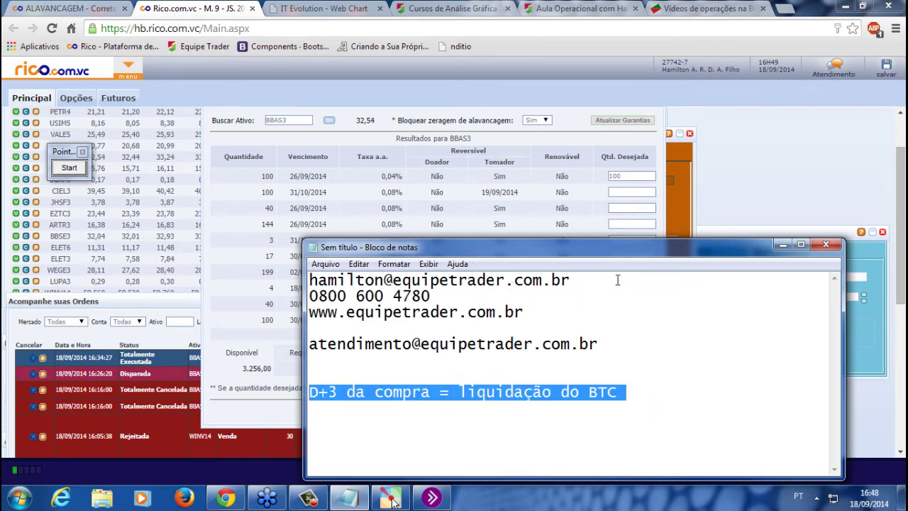
pyautogui.moveTo(622, 278); pyautogui.dragTo(224, 281)
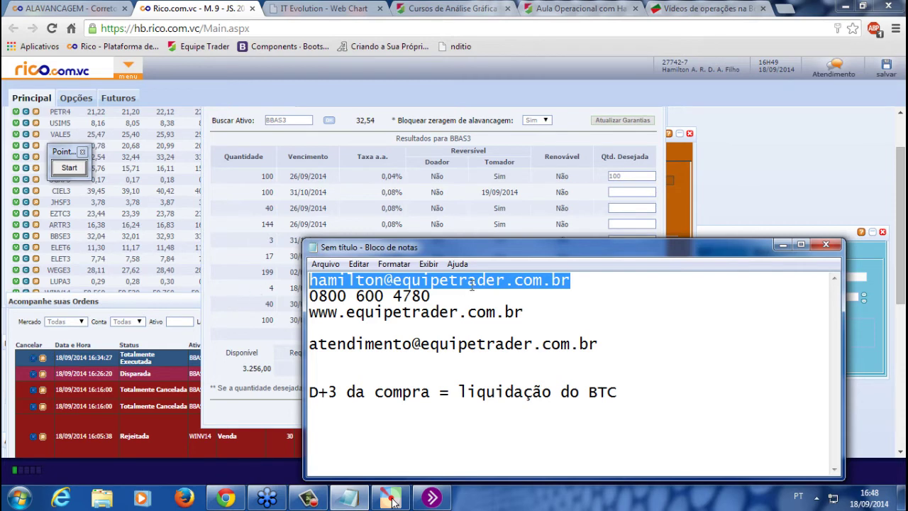
pyautogui.click(604, 283)
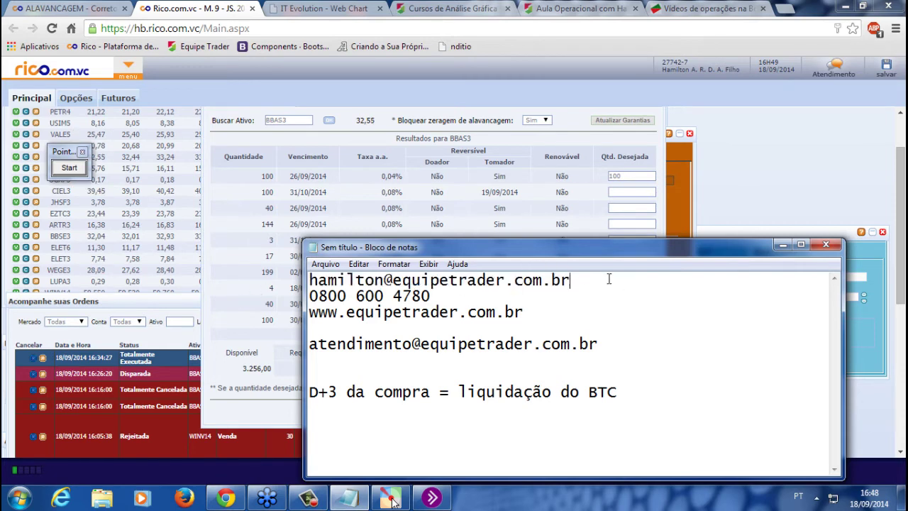
pyautogui.moveTo(580, 286); pyautogui.dragTo(224, 284)
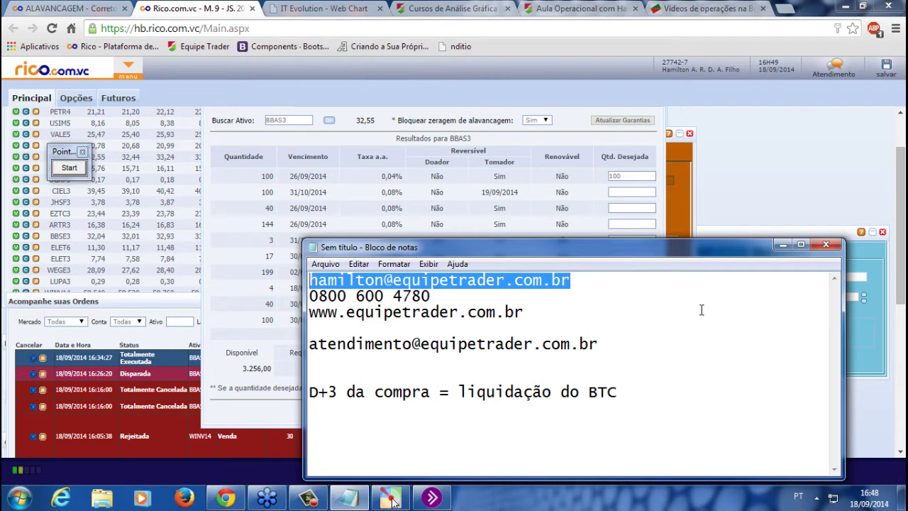
pyautogui.click(518, 209)
pyautogui.scroll(2, 536, 227)
pyautogui.scroll(-2, 532, 227)
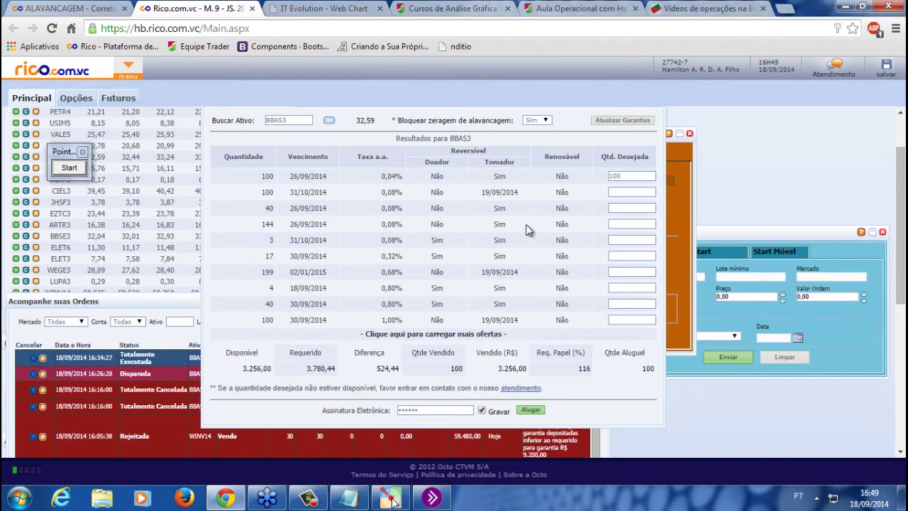
# Bring Acompanhe suas Ordens forward and open ARTR3's quote window, placed on the right
pyautogui.scroll(2, 522, 213)
pyautogui.scroll(-2, 522, 212)
pyautogui.click(173, 303)
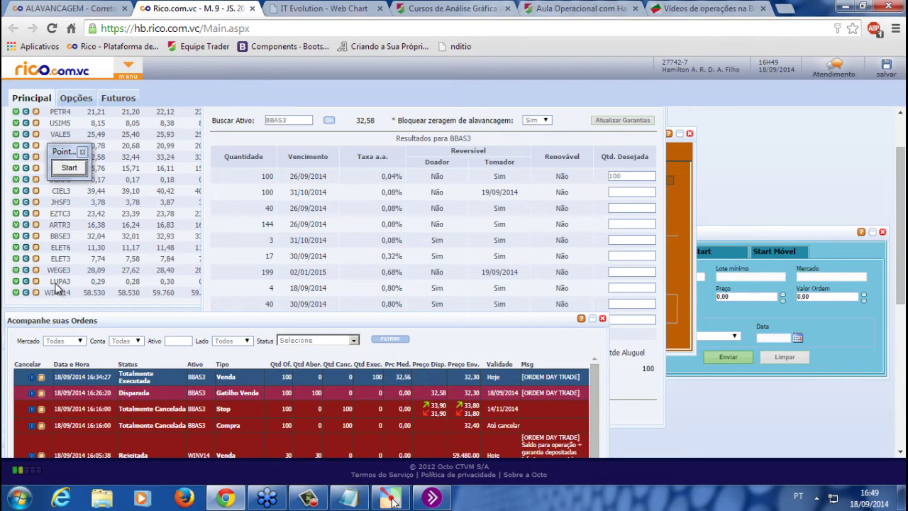
pyautogui.click(37, 225)
pyautogui.moveTo(119, 119); pyautogui.dragTo(702, 188)
# Enter BBAS3 as the quote window's symbol, showing BRASIL ON EJ NM at 32,59
pyautogui.click(700, 202)
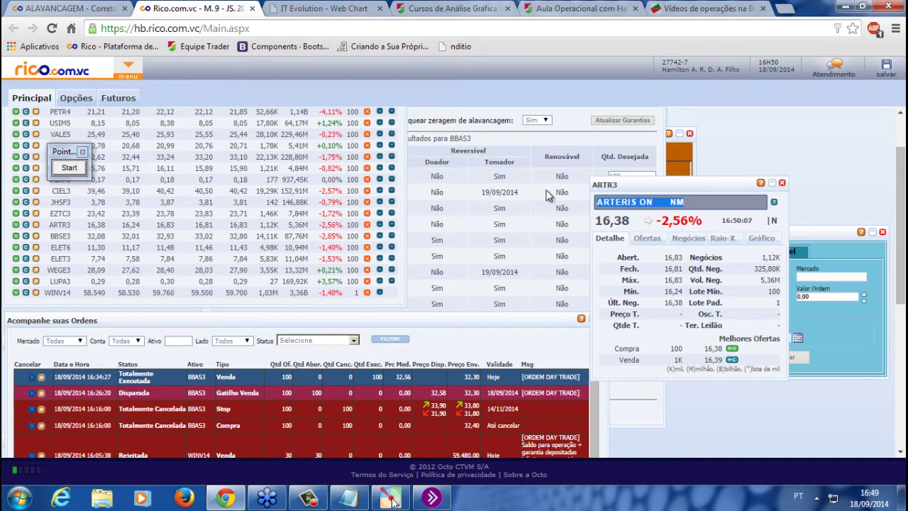
pyautogui.write('BBAS3')
pyautogui.press('Return')
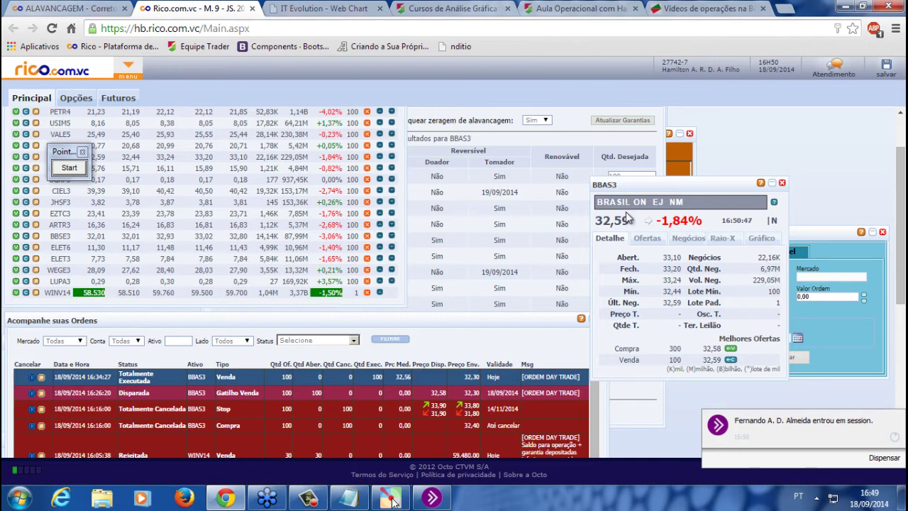
pyautogui.scroll(1, 624, 211)
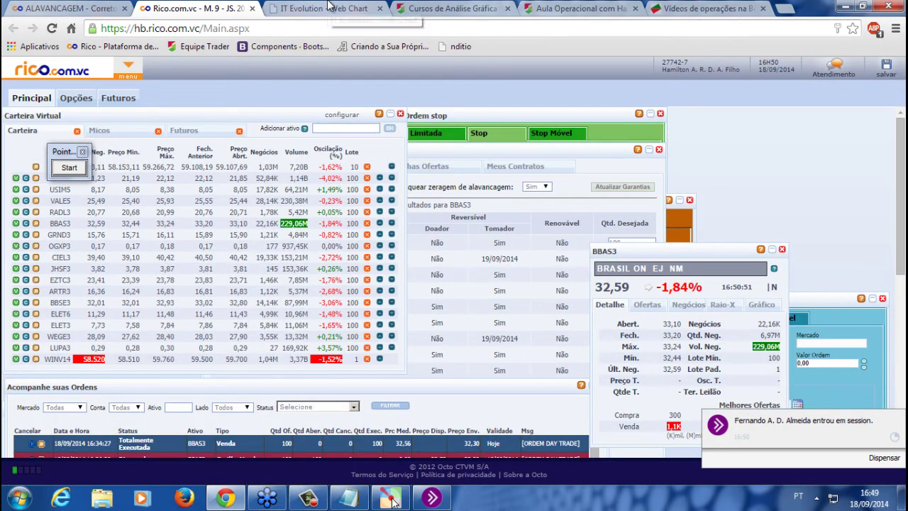
# Load the WINFUT 5-minute chart in IT Evolution and measure a move between two points
pyautogui.click(321, 9)
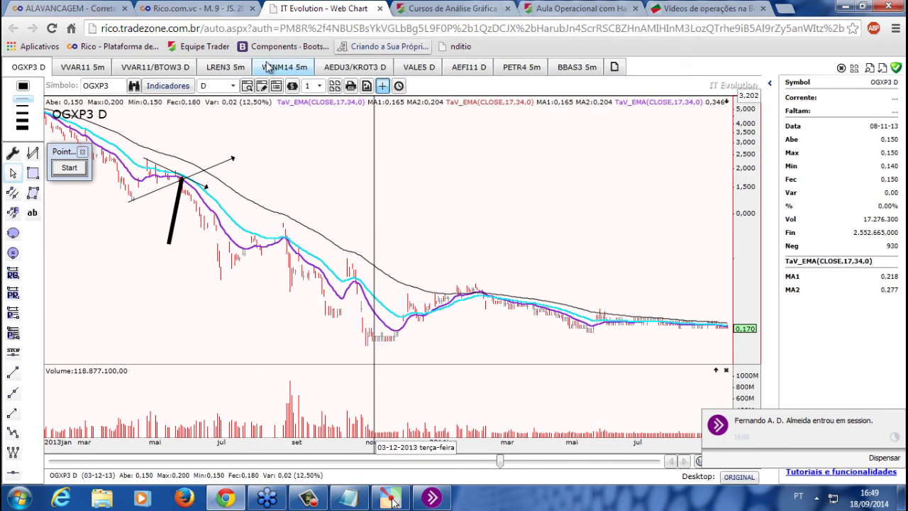
pyautogui.click(267, 66)
pyautogui.click(586, 72)
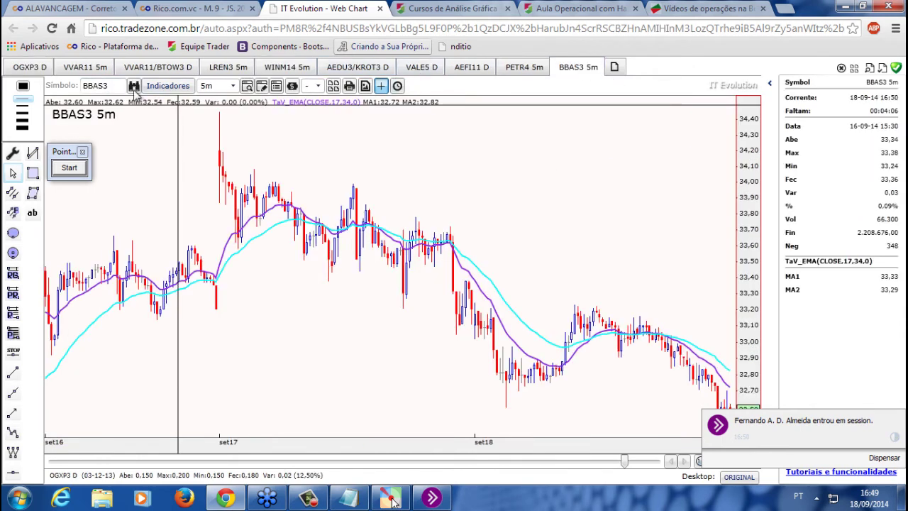
pyautogui.click(107, 85)
pyautogui.write('winf')
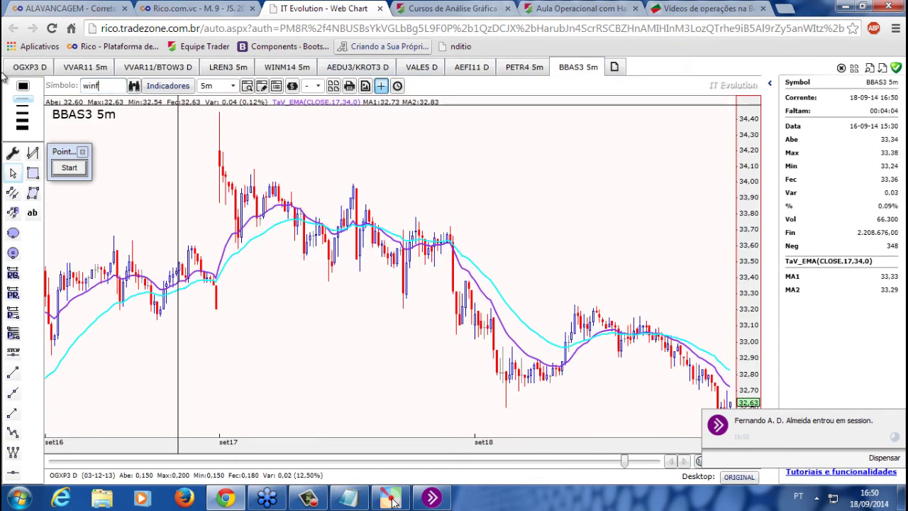
pyautogui.write('ut')
pyautogui.press('Return')
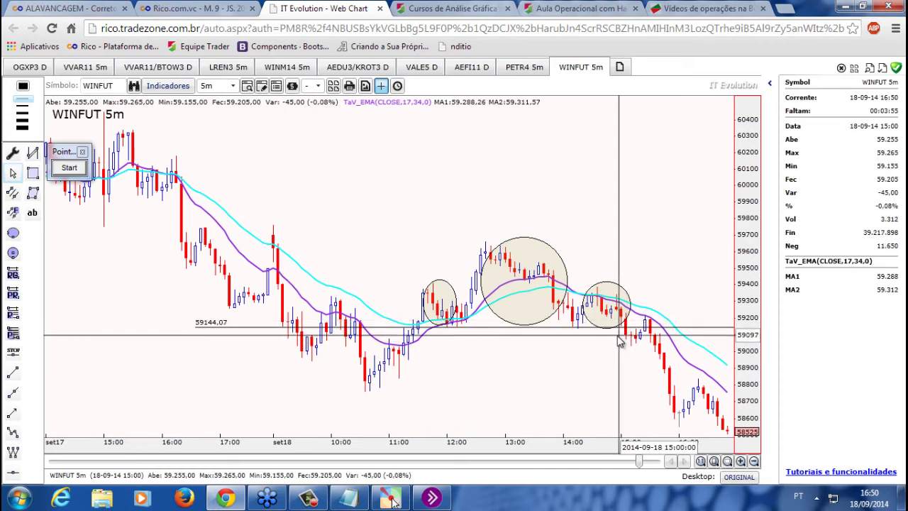
pyautogui.moveTo(621, 344); pyautogui.dragTo(670, 432)
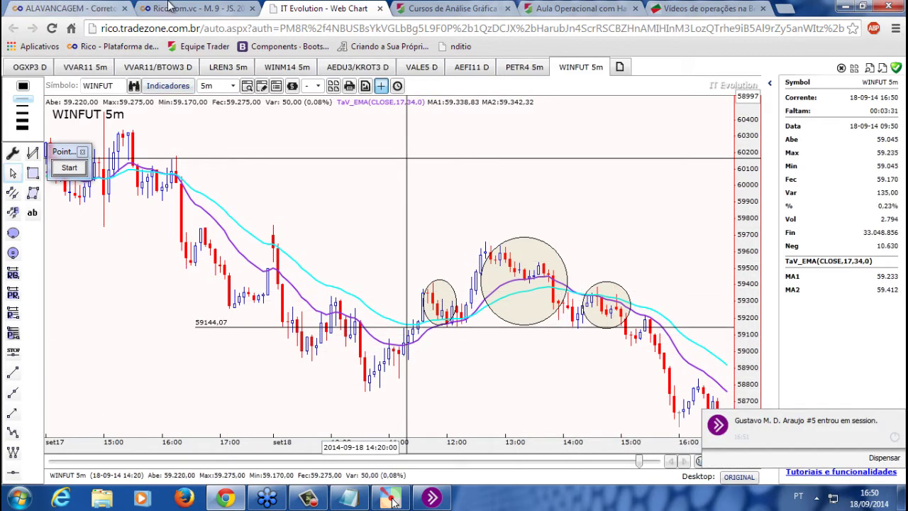
pyautogui.click(171, 8)
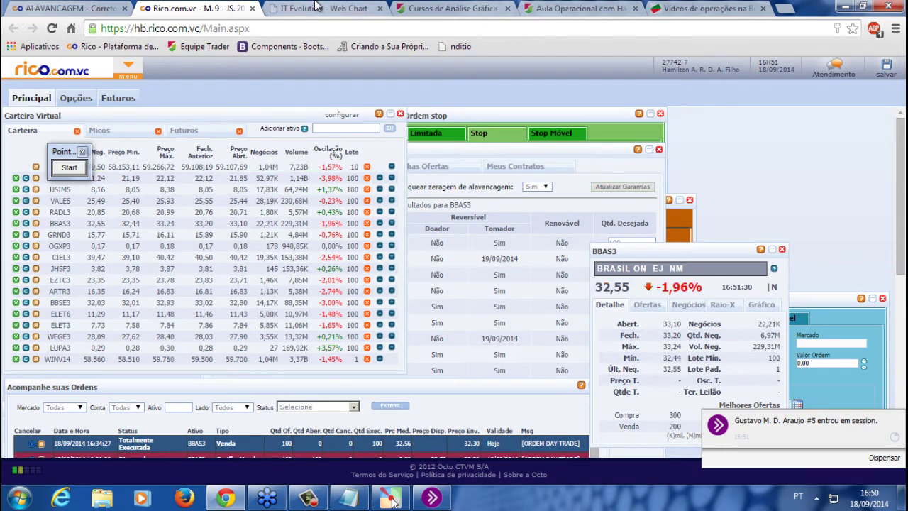
# Glance at the WINFUT chart again, then return to the Rico trading page
pyautogui.click(319, 8)
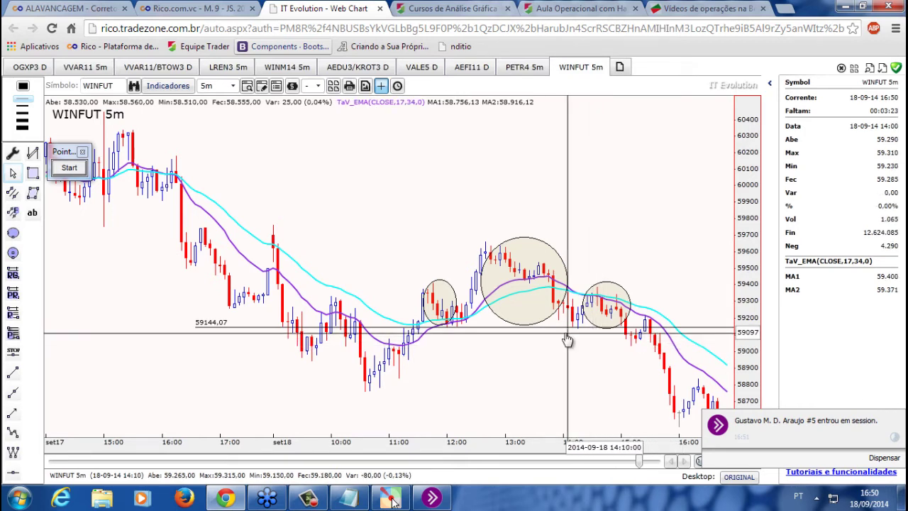
pyautogui.click(182, 9)
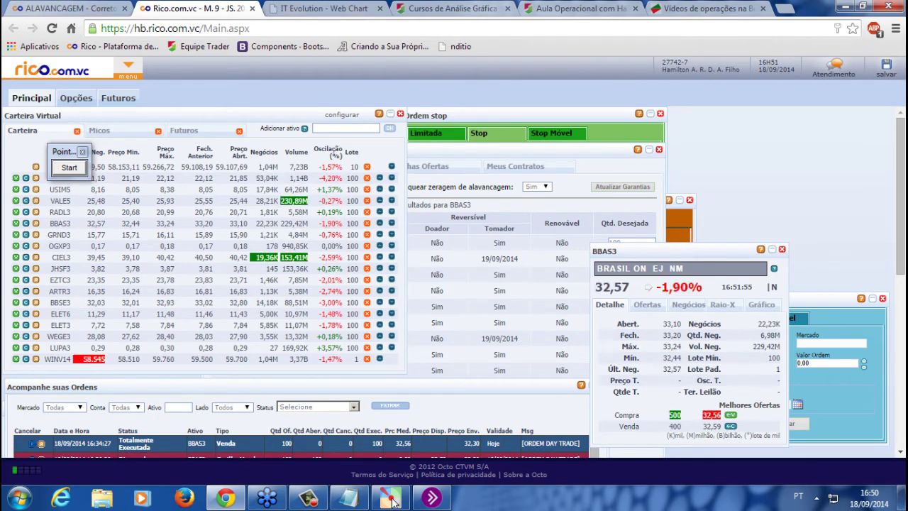
# Shift the Ordem Condicional form up and right, then go to the 'Vídeos de operações' tab
pyautogui.click(677, 216)
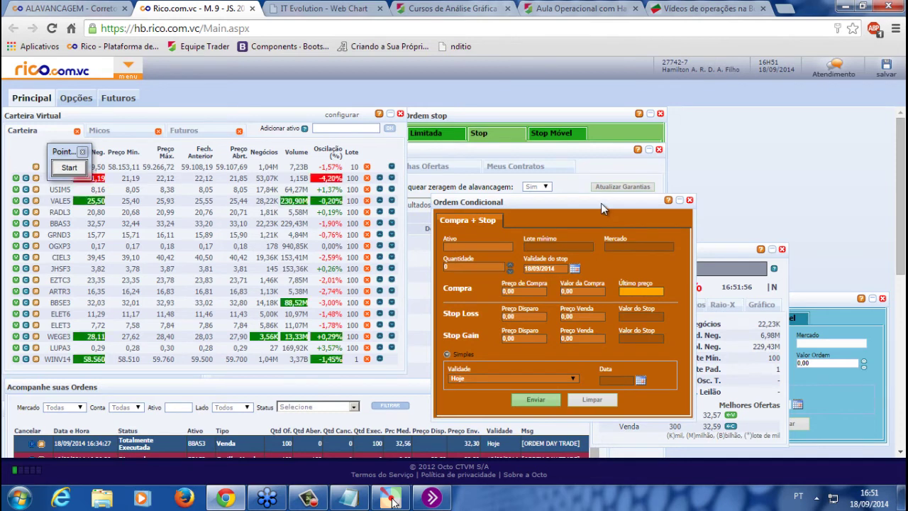
pyautogui.moveTo(601, 203); pyautogui.dragTo(630, 188)
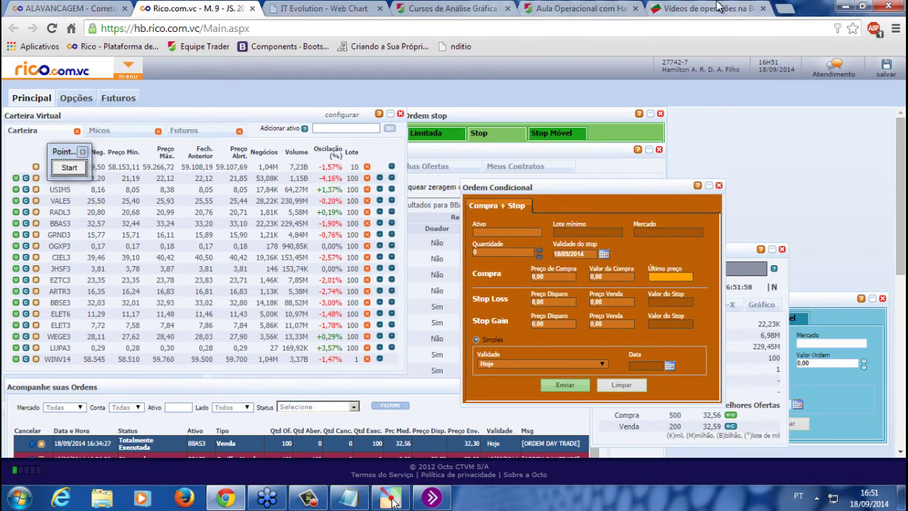
pyautogui.click(718, 7)
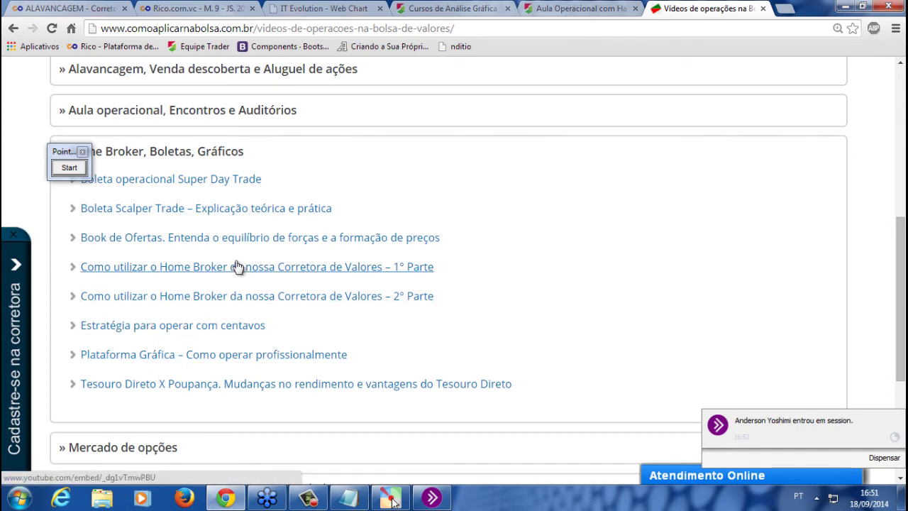
# Expand the 'Ordens stop loss/gain, start' lessons and preview the Ordem condicional video
pyautogui.scroll(-1, 7, 216)
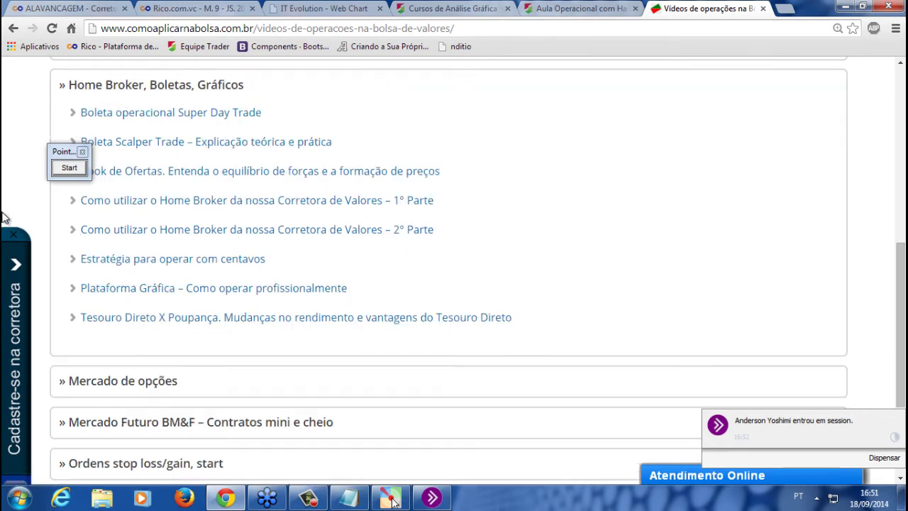
pyautogui.scroll(-1, 29, 218)
pyautogui.click(173, 397)
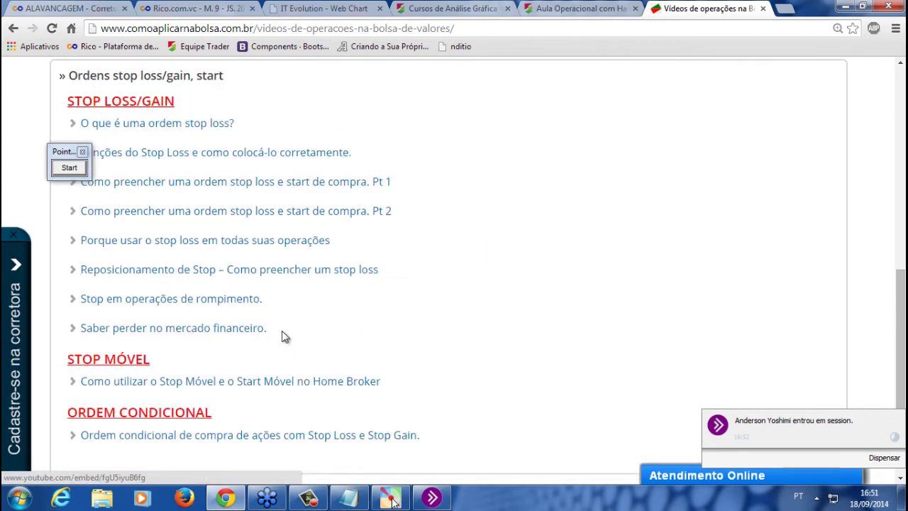
pyautogui.scroll(5, 282, 336)
pyautogui.scroll(-3, 282, 336)
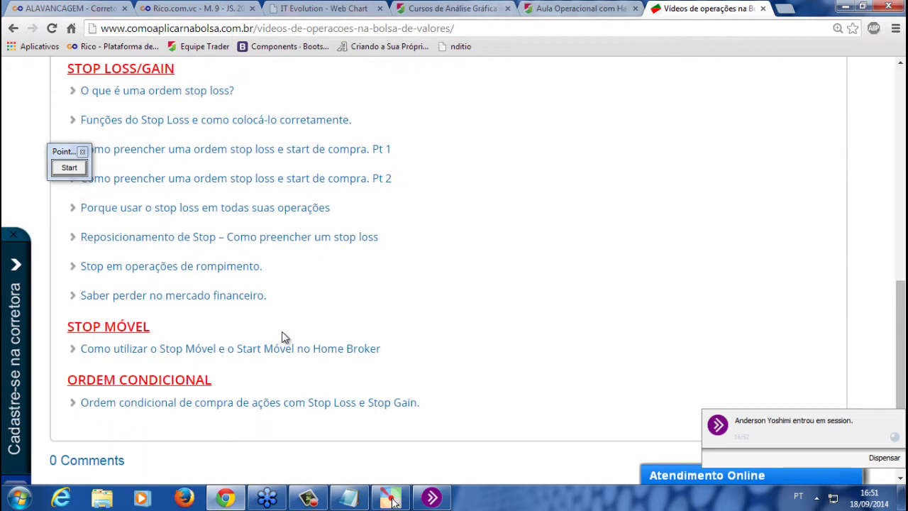
pyautogui.click(142, 403)
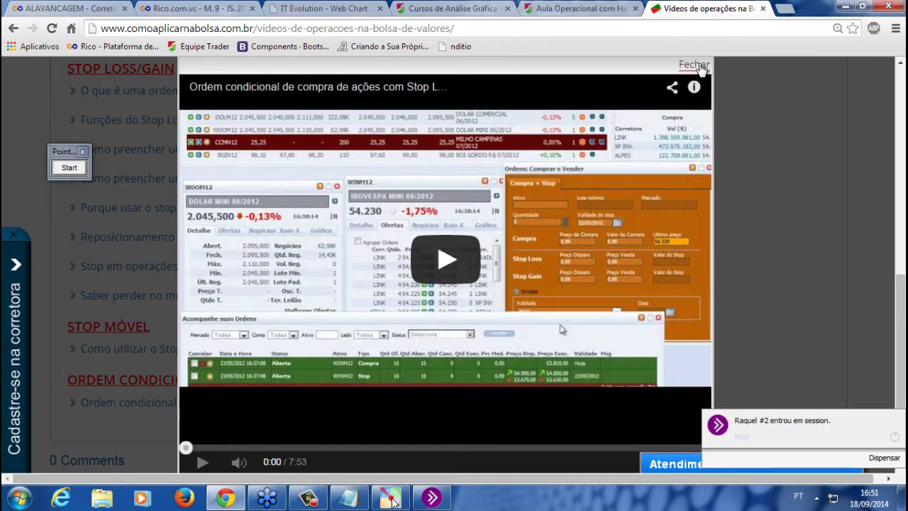
pyautogui.click(699, 66)
# Select the page address, scroll back up, and return to the Rico.com.vc tab
pyautogui.click(283, 25)
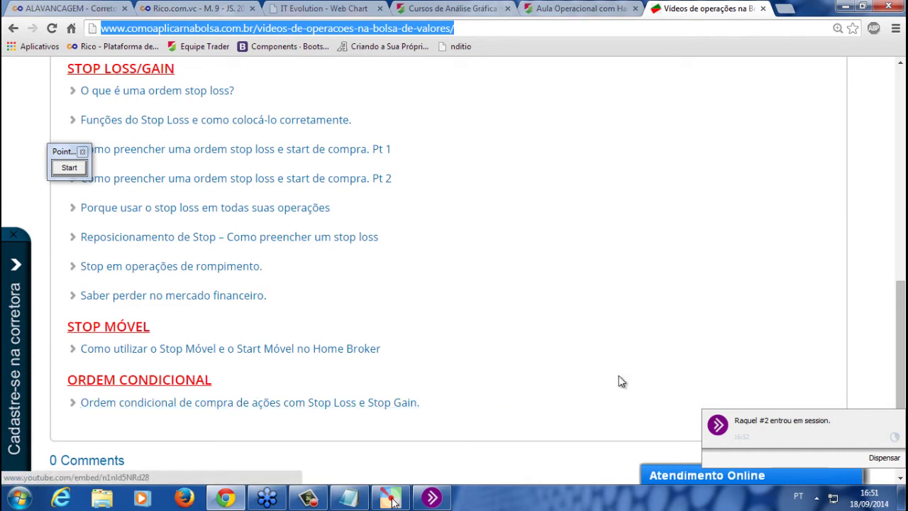
pyautogui.click(392, 500)
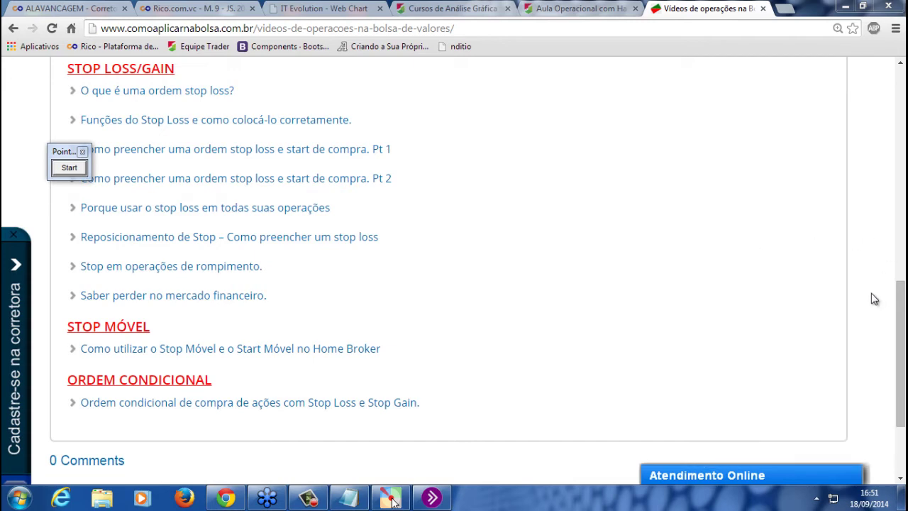
pyautogui.scroll(1, 896, 305)
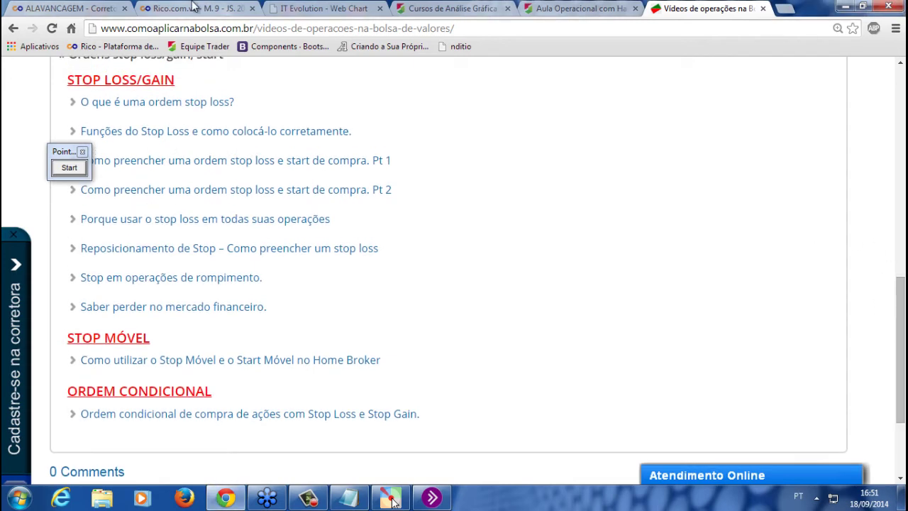
pyautogui.click(188, 7)
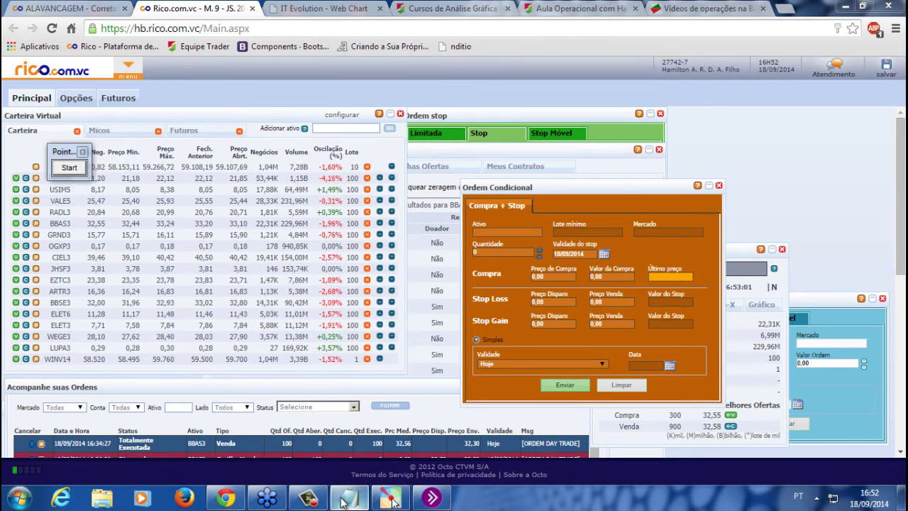
# Replace the settlement note with the pasted question about 15x leverage turning 2mil into 30 mil
pyautogui.click(390, 498)
pyautogui.moveTo(744, 411); pyautogui.dragTo(310, 389)
pyautogui.write('hamilton a alavancagem para ações e de 15 x,quer dizer se eu tiver 2mil em minha conta posso operar alavancado em até 30 mil')
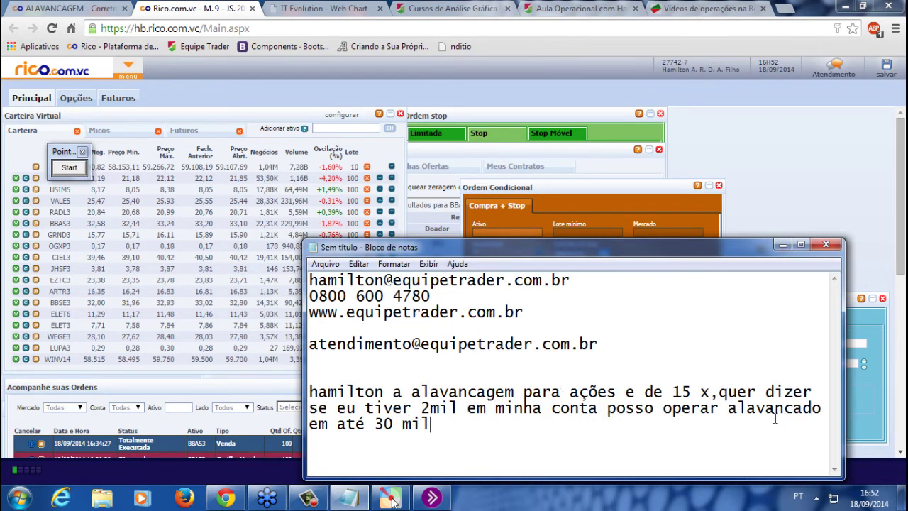
# Highlight the 30 mil and 15 figures, dismiss the notification, and show the ALAVANCAGEM page
pyautogui.moveTo(455, 424); pyautogui.dragTo(332, 428)
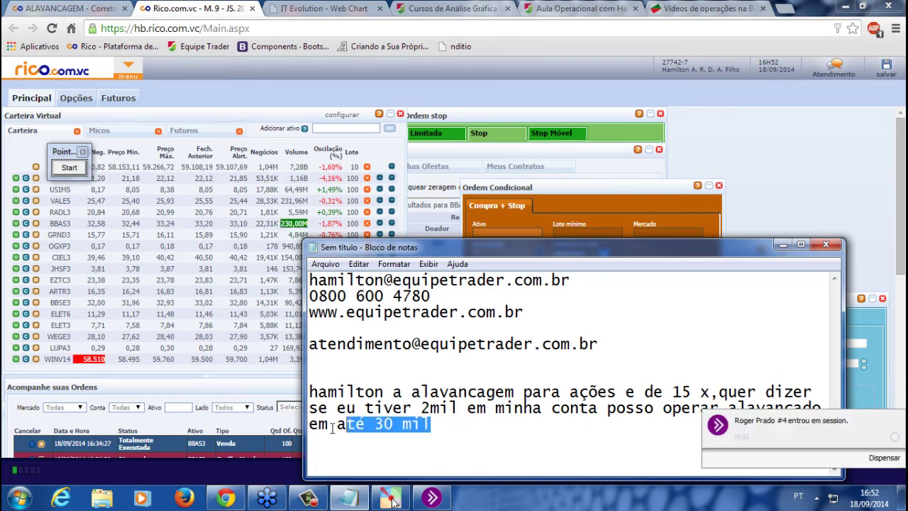
pyautogui.click(626, 427)
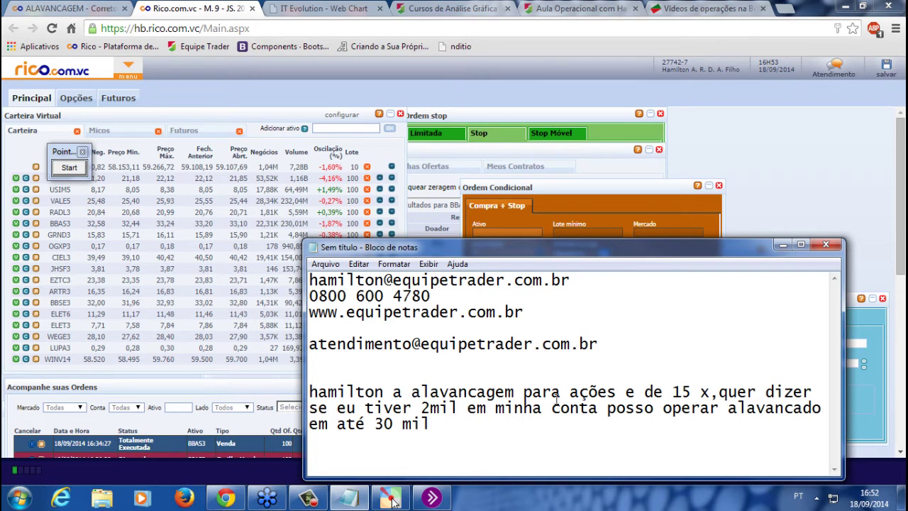
pyautogui.doubleClick(686, 393)
pyautogui.click(683, 392)
pyautogui.moveTo(697, 393); pyautogui.dragTo(663, 393)
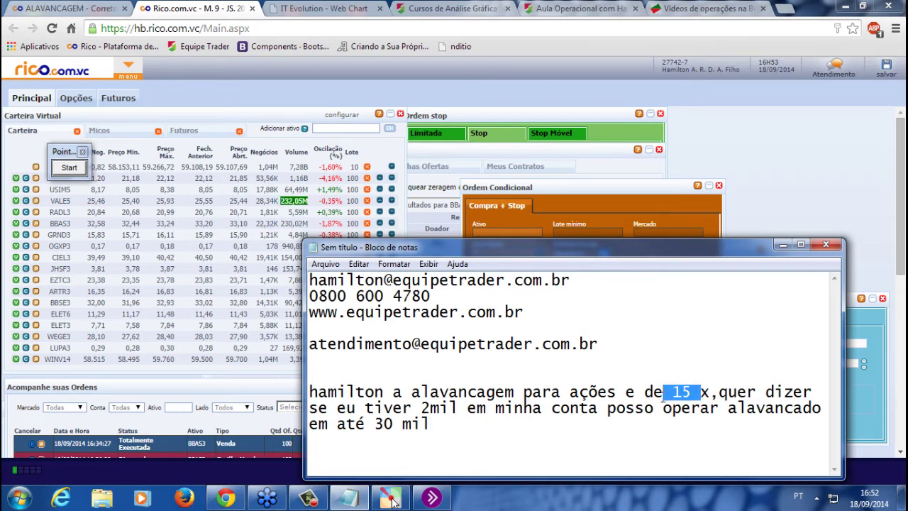
pyautogui.click(862, 459)
pyautogui.click(59, 7)
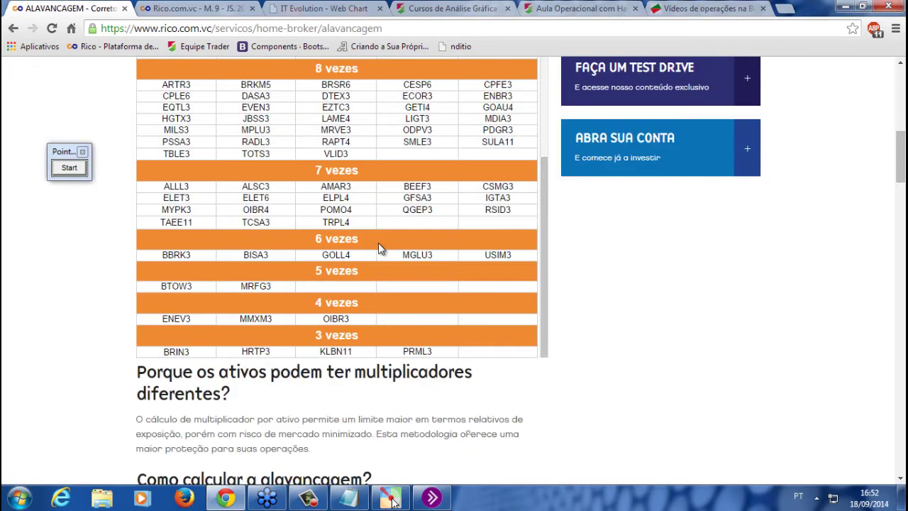
# Highlight the 15 vezes leverage group containing BBAS3 in the Lista de Ativos table
pyautogui.scroll(2, 714, 288)
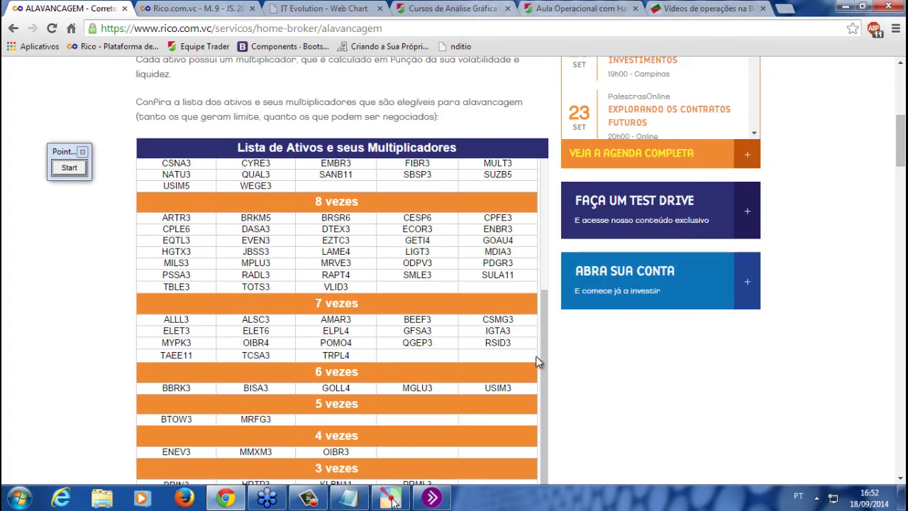
pyautogui.scroll(3, 551, 298)
pyautogui.moveTo(162, 183); pyautogui.dragTo(300, 169)
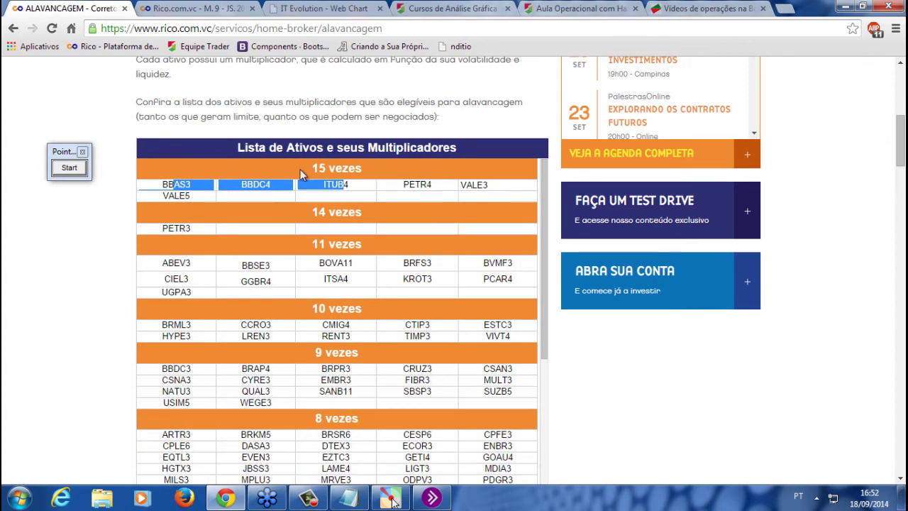
pyautogui.click(301, 168)
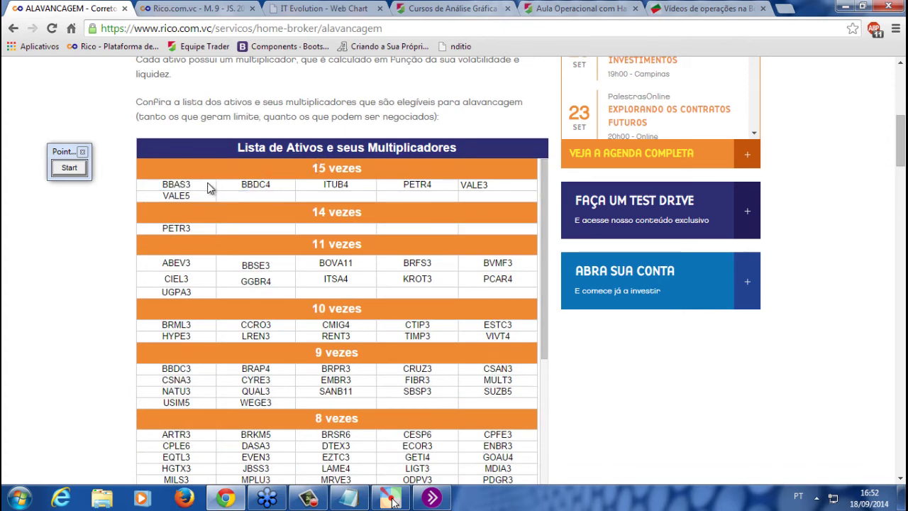
pyautogui.moveTo(164, 183); pyautogui.dragTo(301, 169)
pyautogui.click(302, 171)
pyautogui.moveTo(345, 166); pyautogui.dragTo(346, 168)
# Highlight DTEX3 under the 8 vezes group, then return to the home broker's main menu
pyautogui.moveTo(543, 313); pyautogui.dragTo(541, 379)
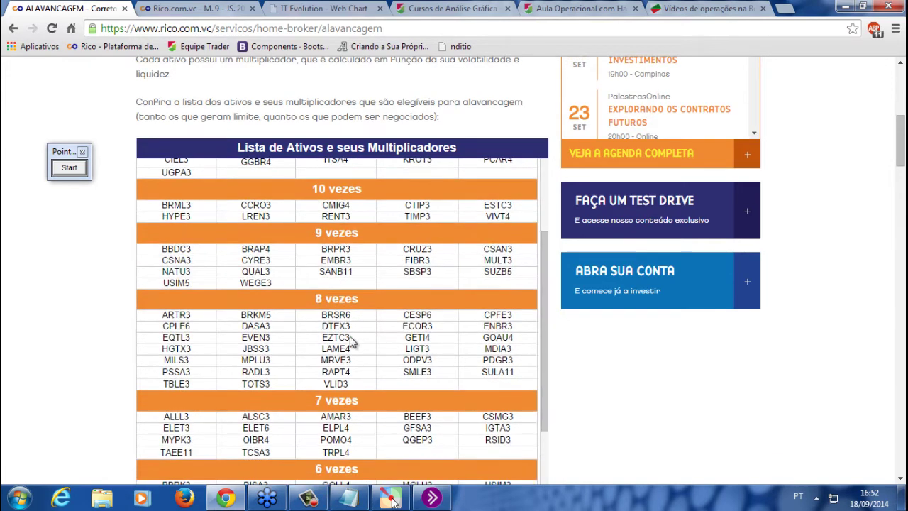
pyautogui.moveTo(322, 326); pyautogui.dragTo(368, 327)
pyautogui.moveTo(315, 300); pyautogui.dragTo(346, 299)
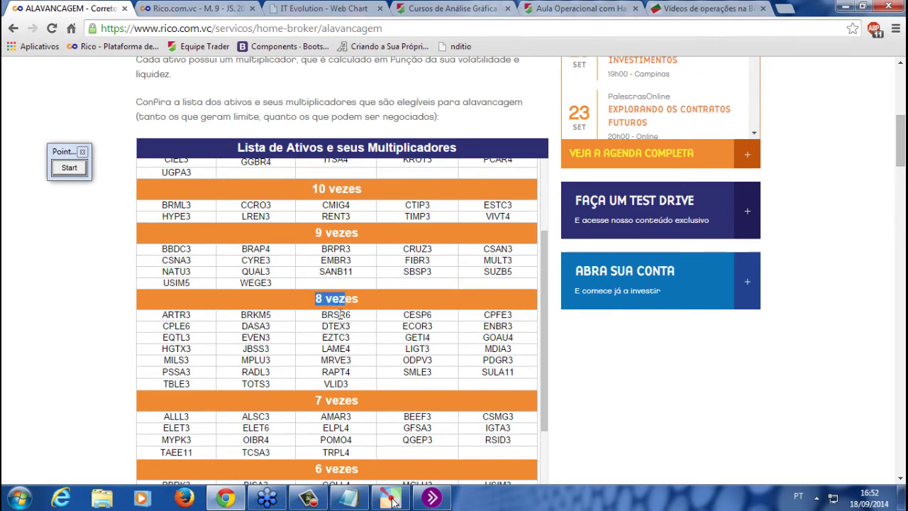
pyautogui.click(215, 7)
pyautogui.click(128, 66)
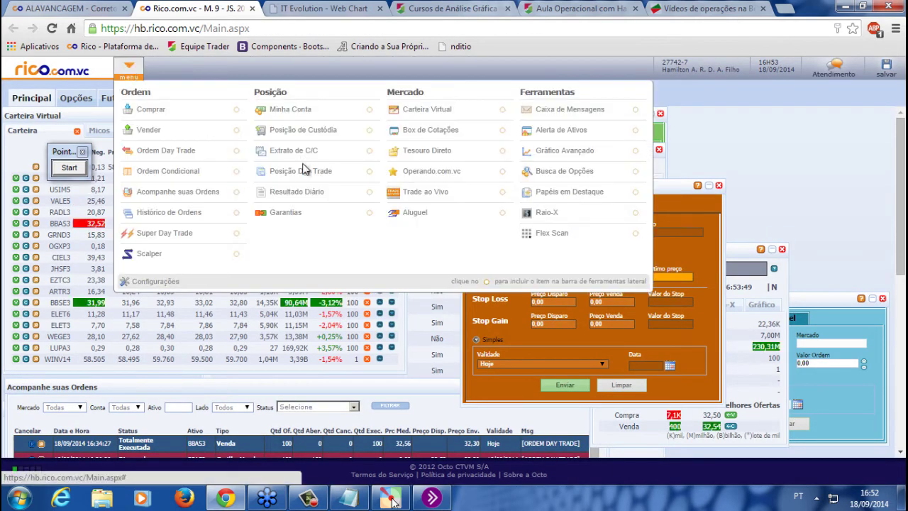
# Open an Ordem Day Trade sell ticket for DTEX3 and center it on screen
pyautogui.click(127, 66)
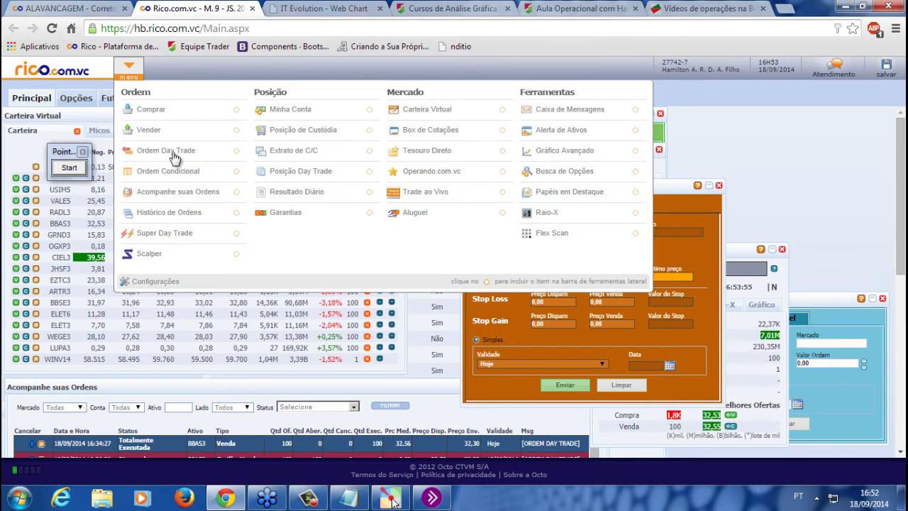
pyautogui.click(168, 151)
pyautogui.moveTo(129, 119); pyautogui.dragTo(538, 126)
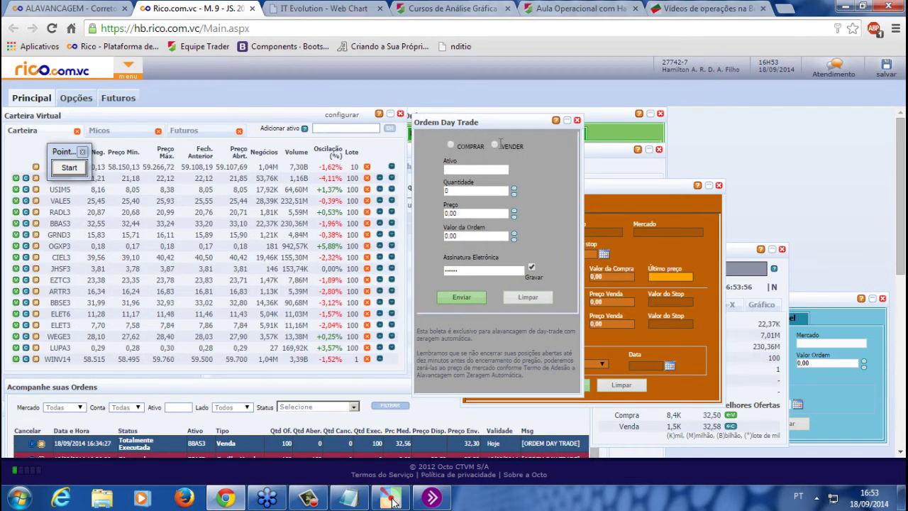
pyautogui.click(494, 146)
pyautogui.click(487, 168)
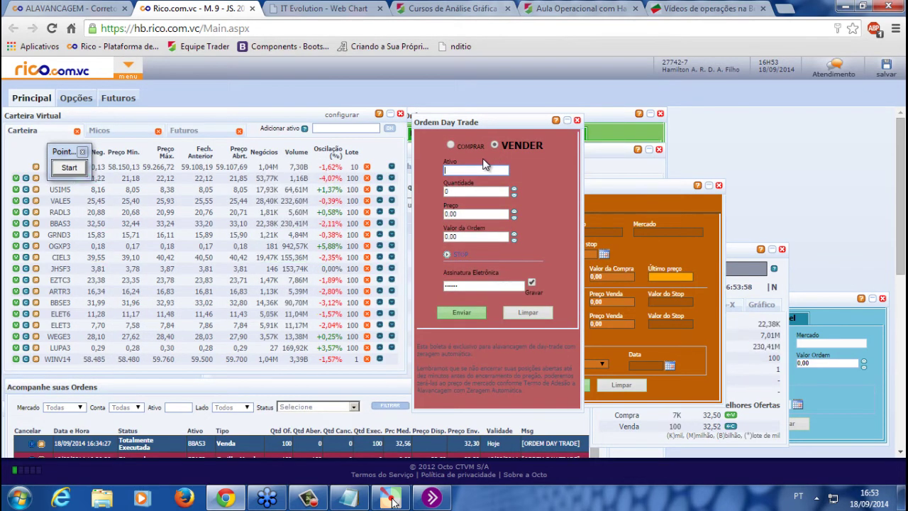
pyautogui.write('DTEX3')
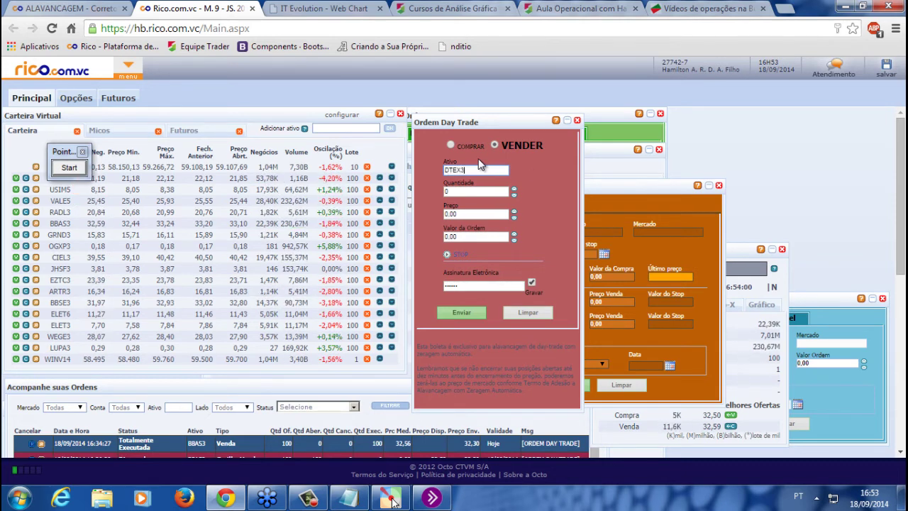
pyautogui.press('Tab')
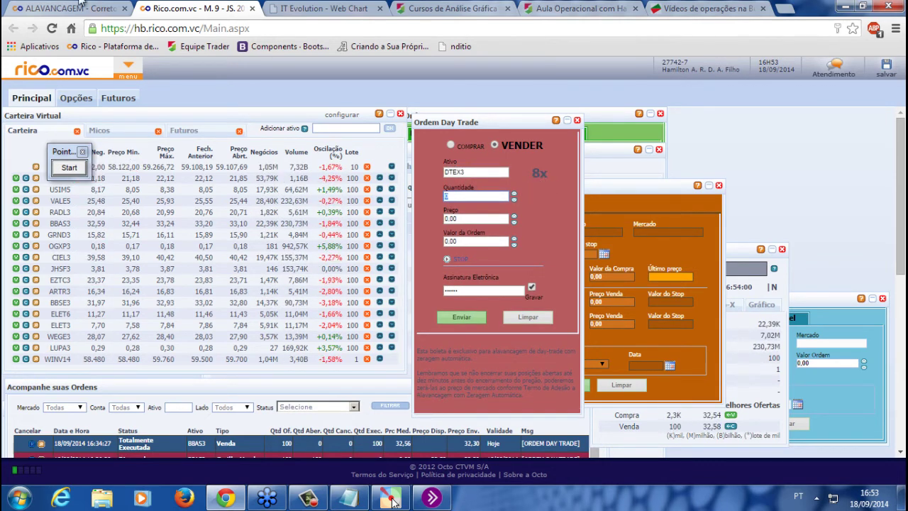
# Check DTEX3's 8x leverage on the Alavancagem page, then bring the Notepad note forward
pyautogui.click(78, 6)
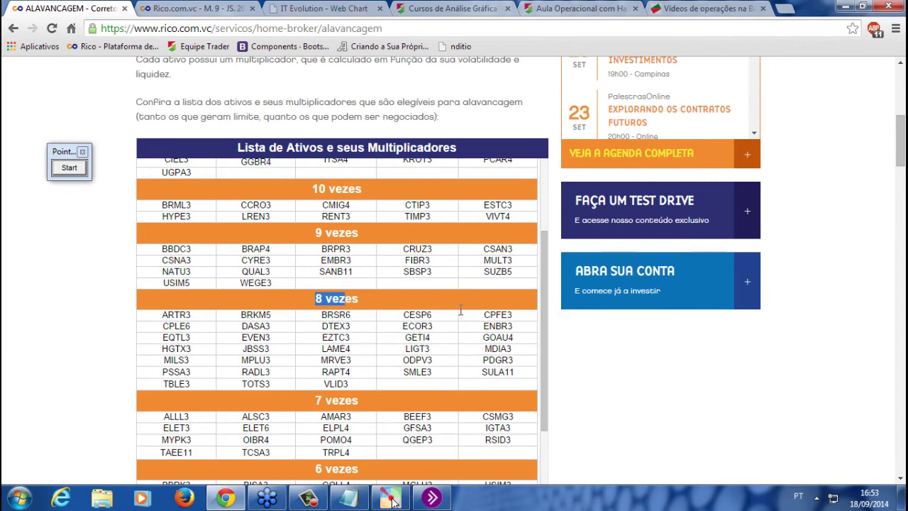
pyautogui.moveTo(544, 355); pyautogui.dragTo(547, 381)
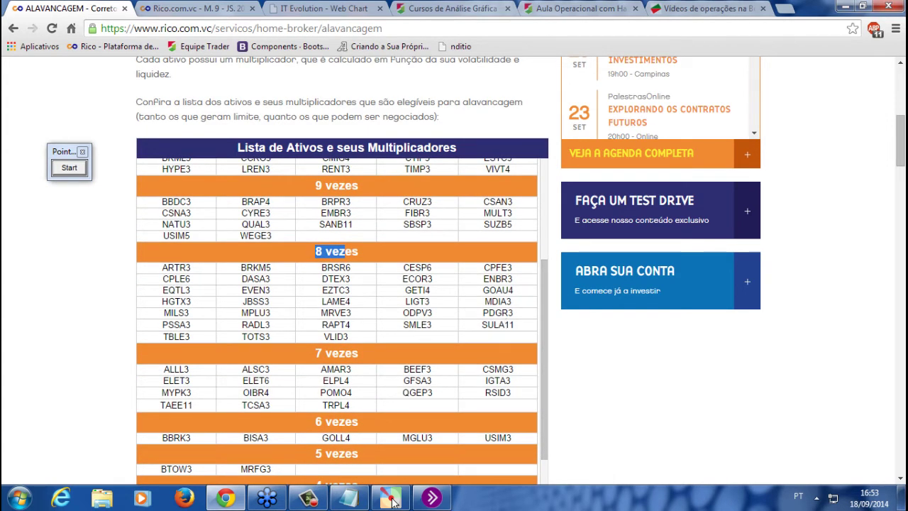
pyautogui.click(391, 499)
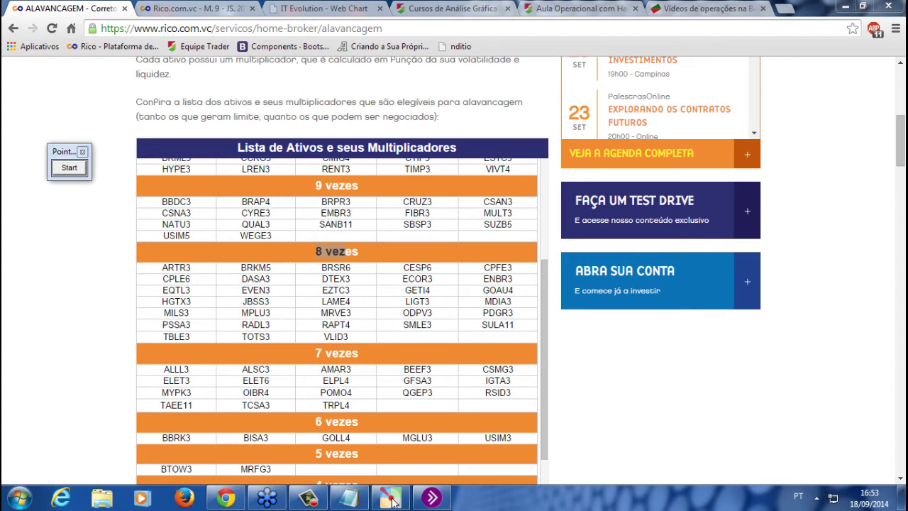
pyautogui.click(391, 499)
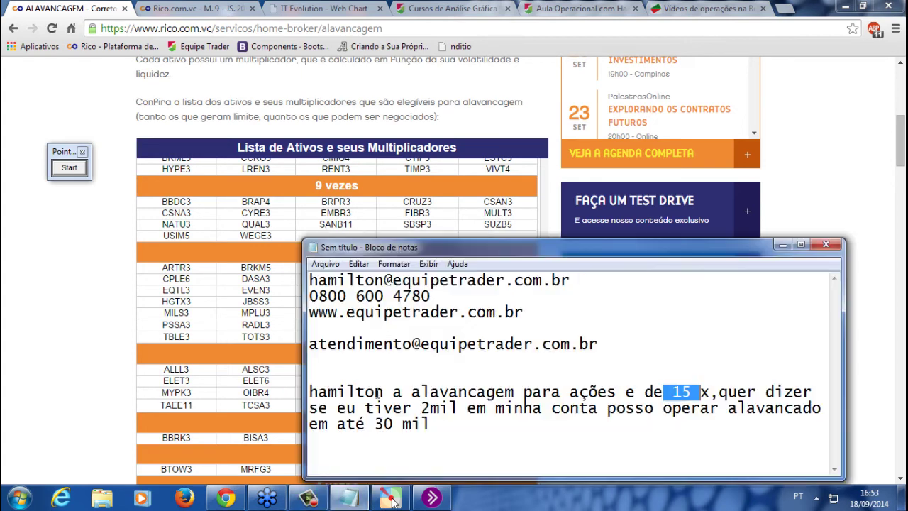
# Replace the leverage question with the conditional buy, stop loss and stop gain note, then return to Rico
pyautogui.moveTo(515, 434); pyautogui.dragTo(226, 403)
pyautogui.write('então Hamilton tudo que o Osney explicou na aula no último sábado se resume operando na boleta condicional--- compra / stop loss é o prejuízo / e o stop gain é o objetivo que o osney explicou... é isso ?????')
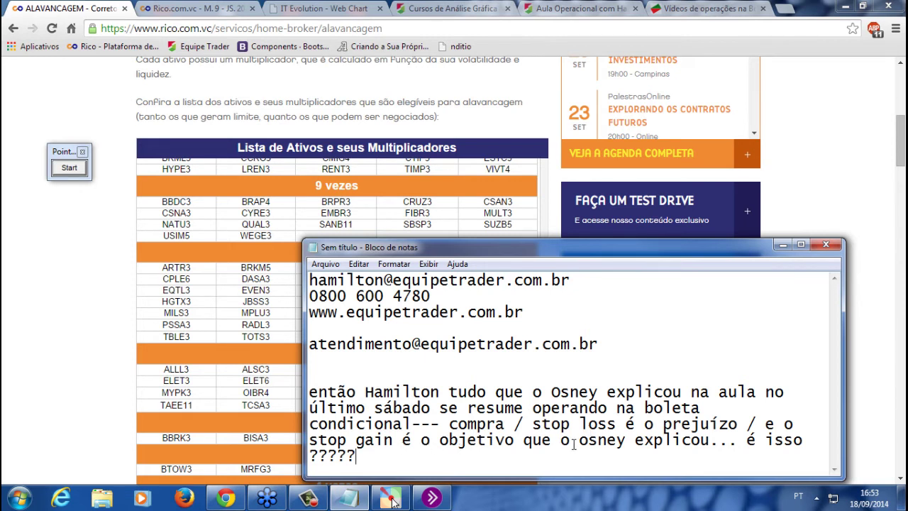
pyautogui.moveTo(692, 452); pyautogui.dragTo(309, 455)
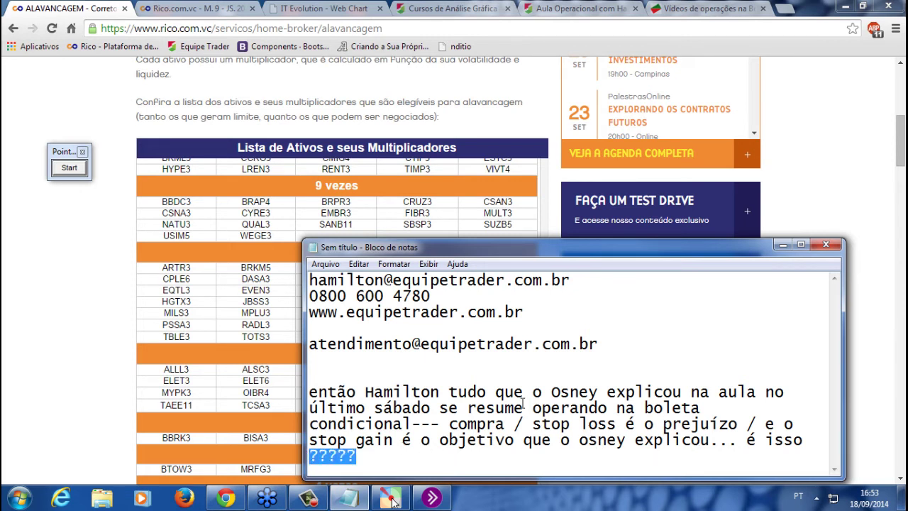
pyautogui.moveTo(434, 248); pyautogui.dragTo(399, 210)
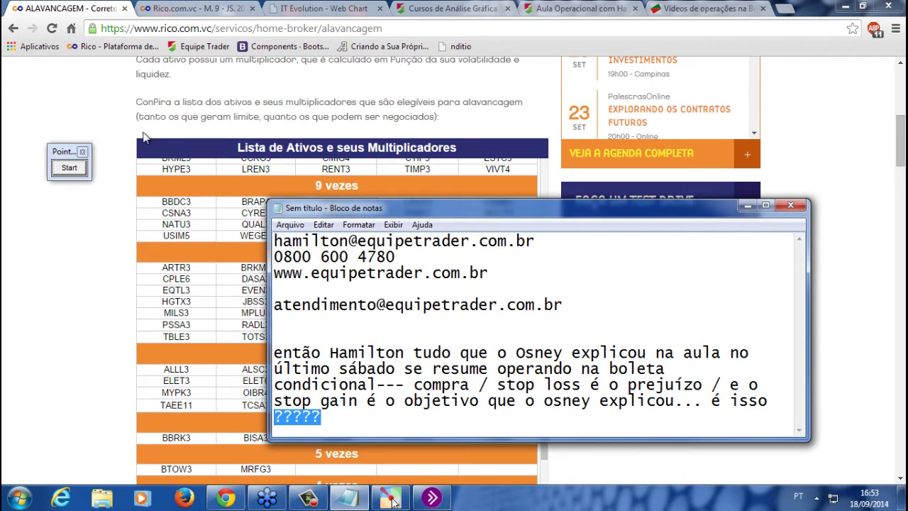
pyautogui.click(191, 8)
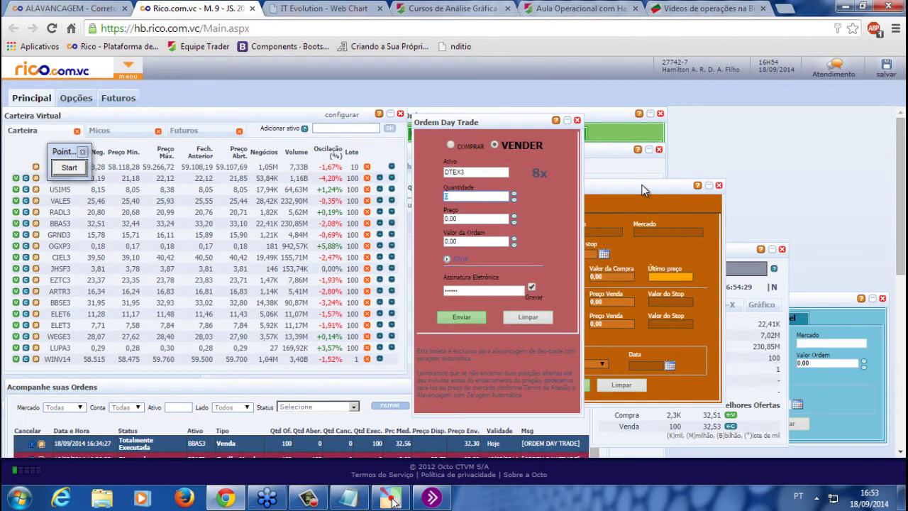
# Bring the Ordem Condicional window forward, shift it left, and enter BBAS3 as the asset
pyautogui.moveTo(643, 190); pyautogui.dragTo(744, 188)
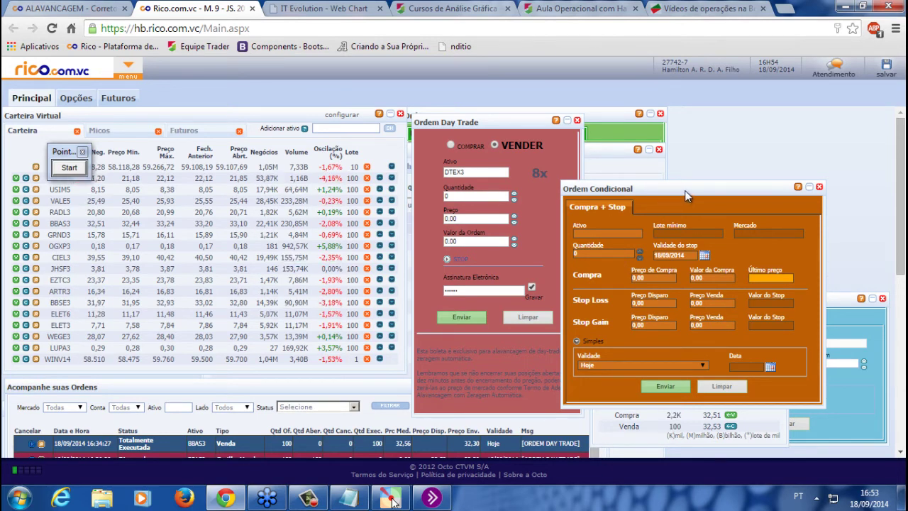
pyautogui.moveTo(686, 196); pyautogui.dragTo(392, 206)
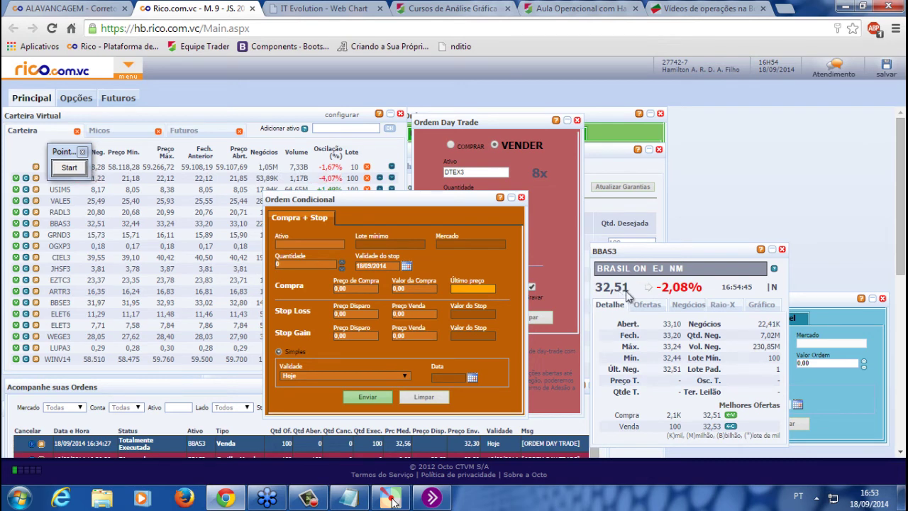
pyautogui.click(305, 244)
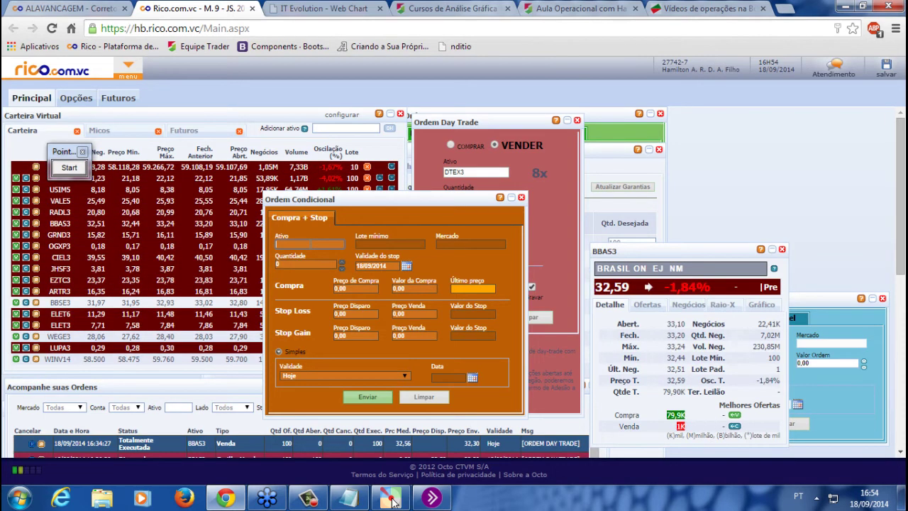
pyautogui.write('BBAS3')
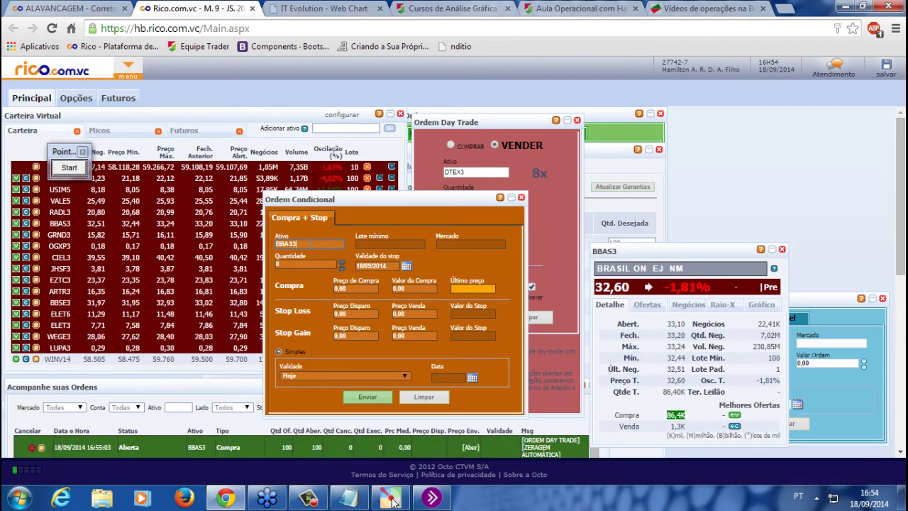
pyautogui.press('Tab')
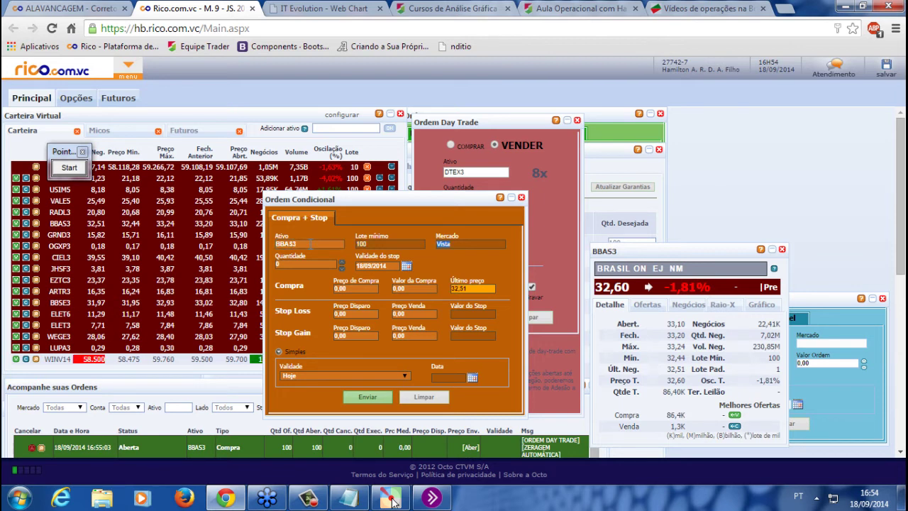
# Enter 100 shares at buy price 32,80, send, and dismiss the Stop Loss/Stop Gain warning
pyautogui.click(304, 264)
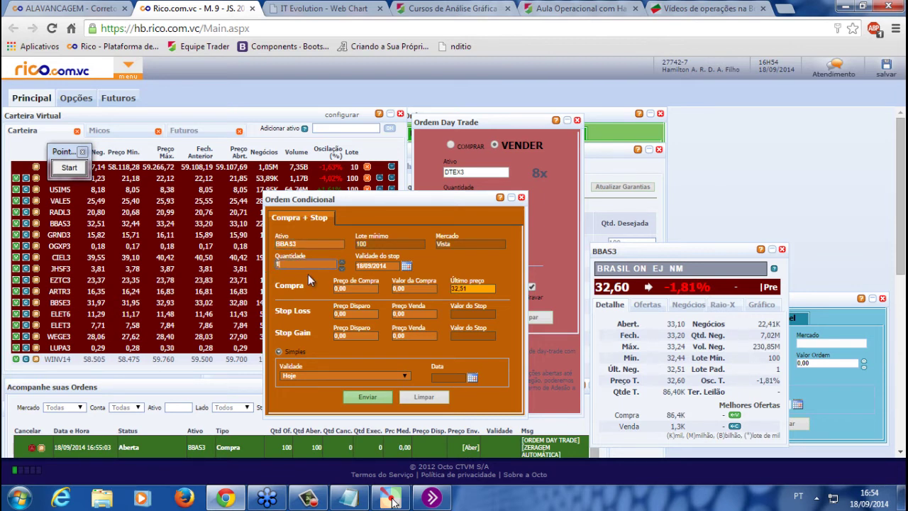
pyautogui.write('100')
pyautogui.press('Tab')
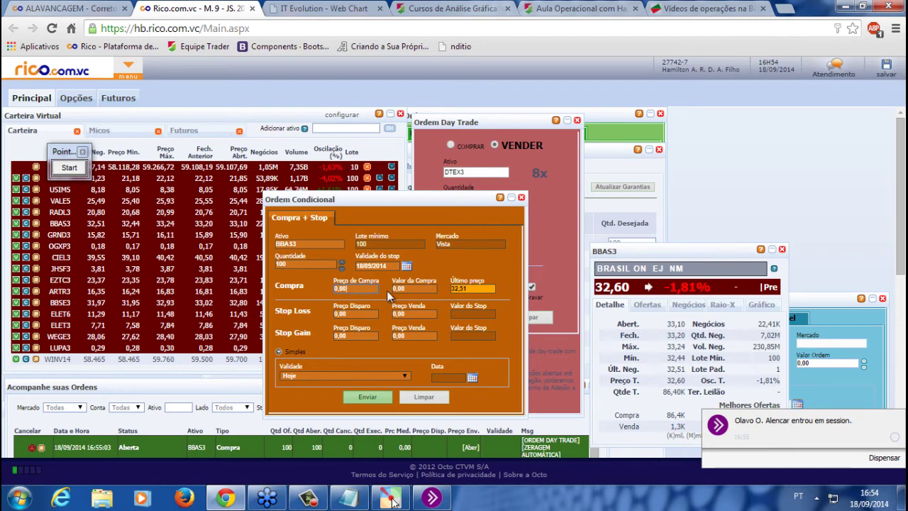
pyautogui.write('32,80')
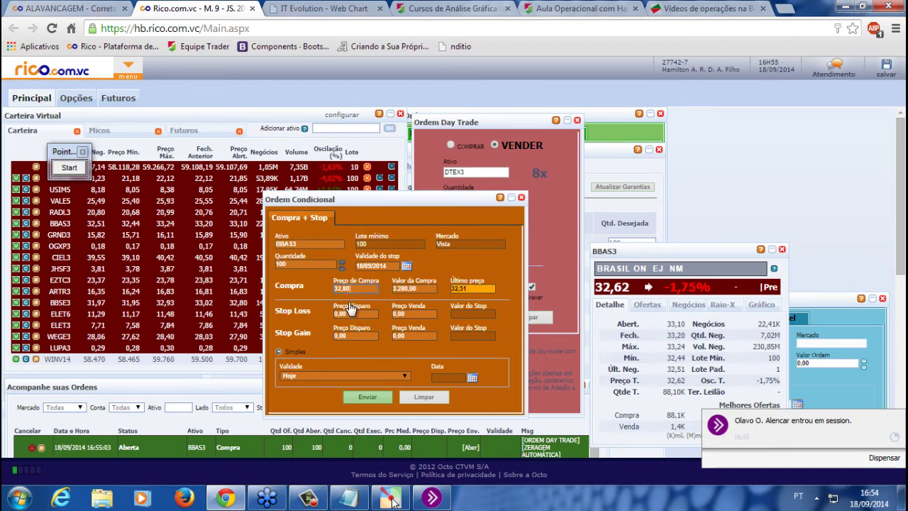
pyautogui.press('BackSpace')
pyautogui.press('BackSpace')
pyautogui.write('10')
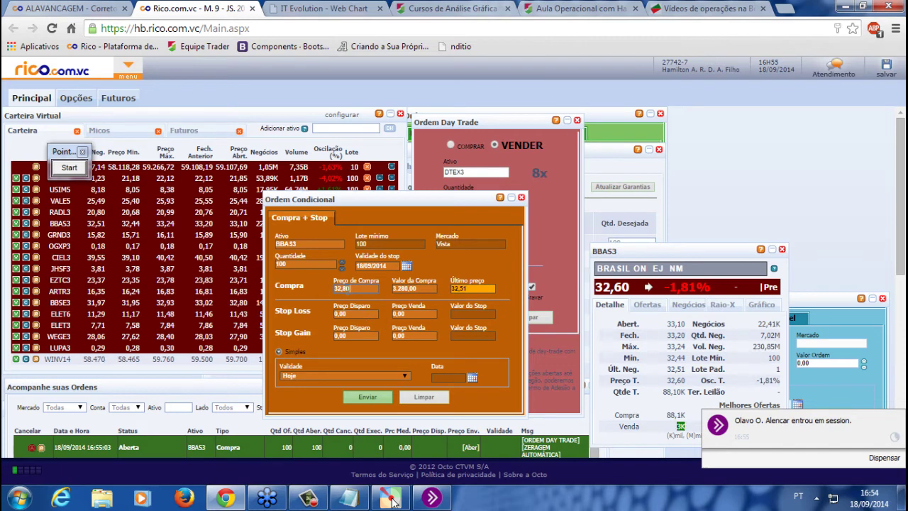
pyautogui.click(380, 396)
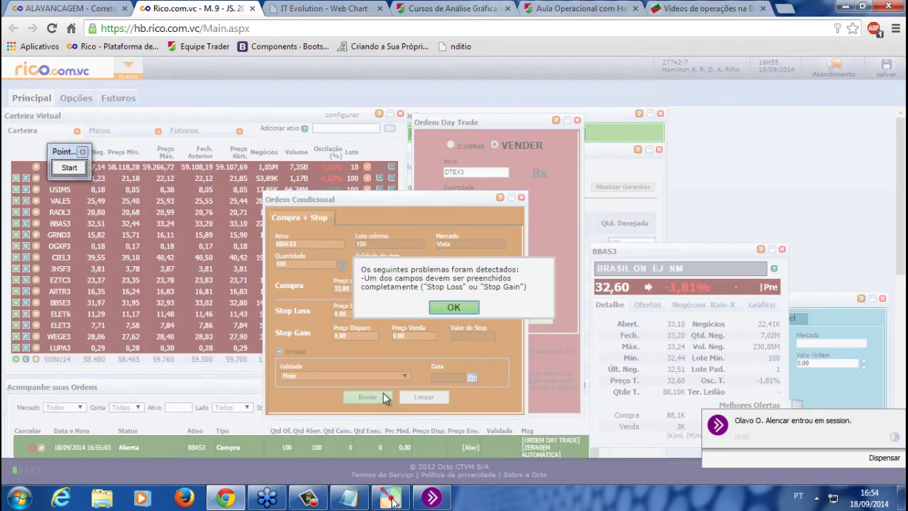
pyautogui.click(458, 312)
# Select the Stop Loss trigger price and enlarge Acompanhe suas Ordens to show three BBAS3 orders
pyautogui.click(360, 313)
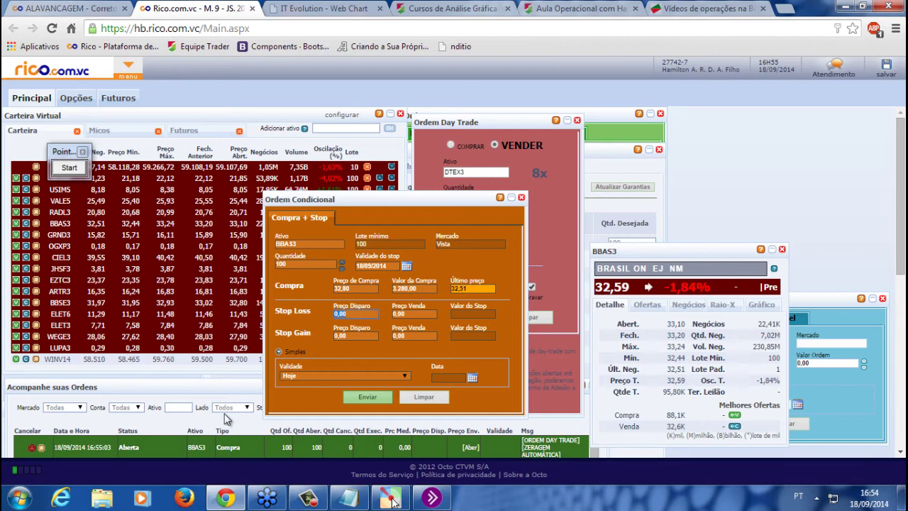
pyautogui.moveTo(217, 380); pyautogui.dragTo(208, 344)
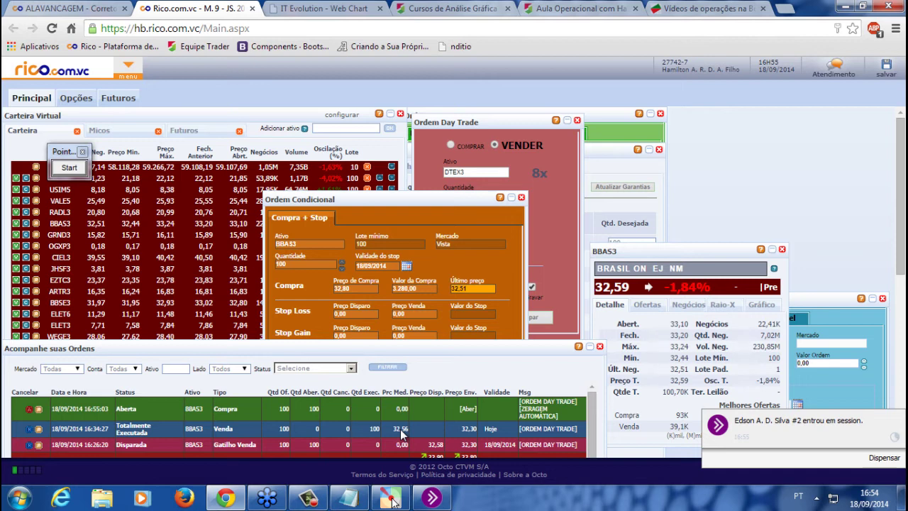
pyautogui.moveTo(490, 349); pyautogui.dragTo(495, 359)
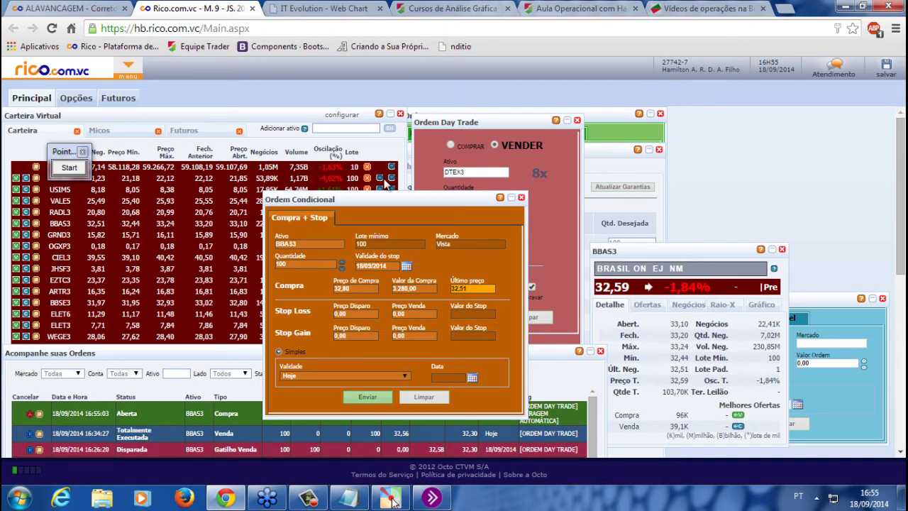
# Open a new buy ticket, switch it to a Start order, and select the quantity field
pyautogui.click(128, 67)
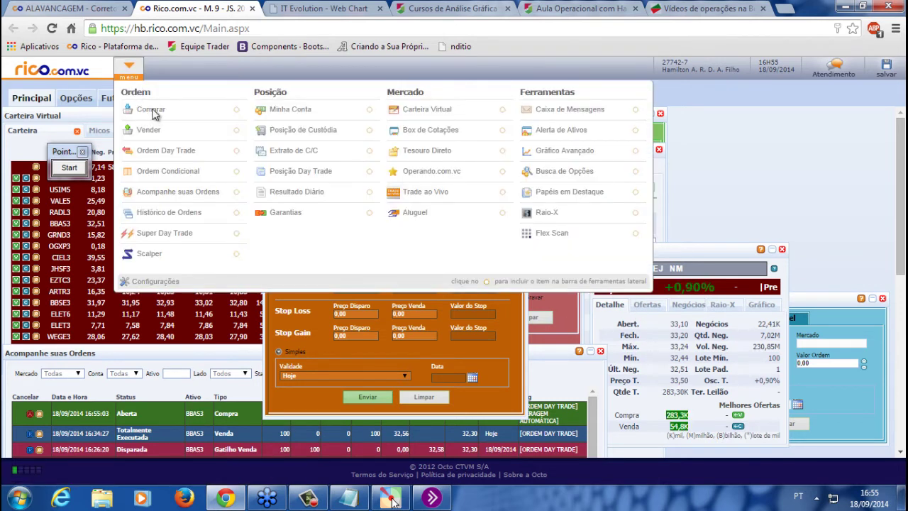
pyautogui.click(150, 111)
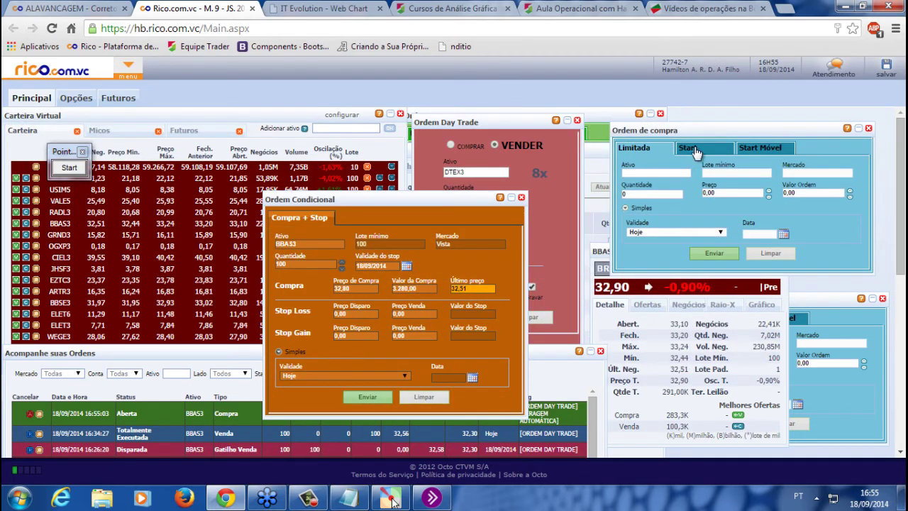
pyautogui.click(694, 149)
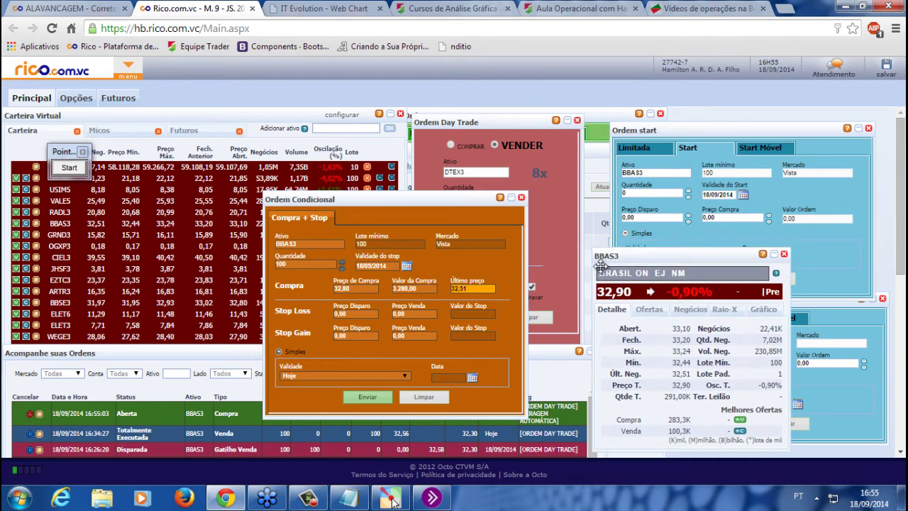
pyautogui.click(650, 193)
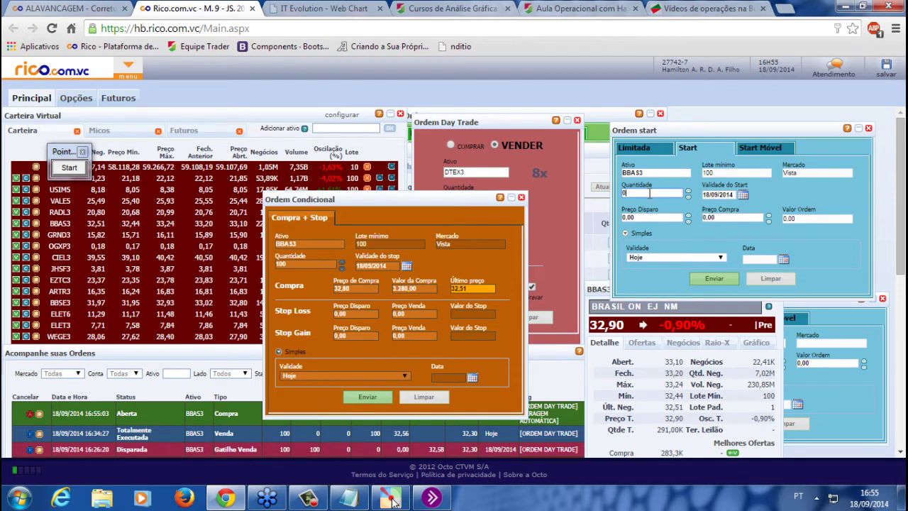
# Set the start order trigger price to 32,80 and buy price to 32,90, totalling 3.290,00
pyautogui.click(652, 218)
pyautogui.write('32,80')
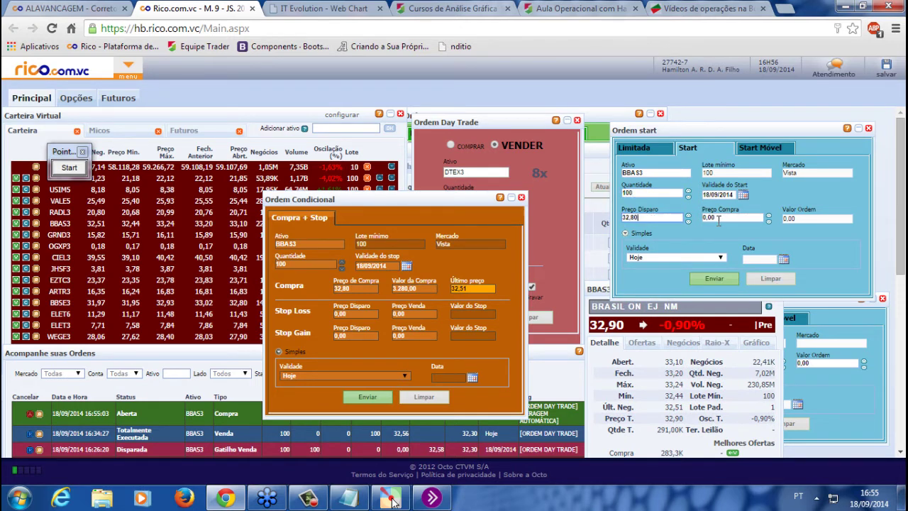
pyautogui.press('Tab')
pyautogui.hotkey('shift', 'Tab')
pyautogui.write('32,80')
pyautogui.press('Tab')
pyautogui.write('32,90')
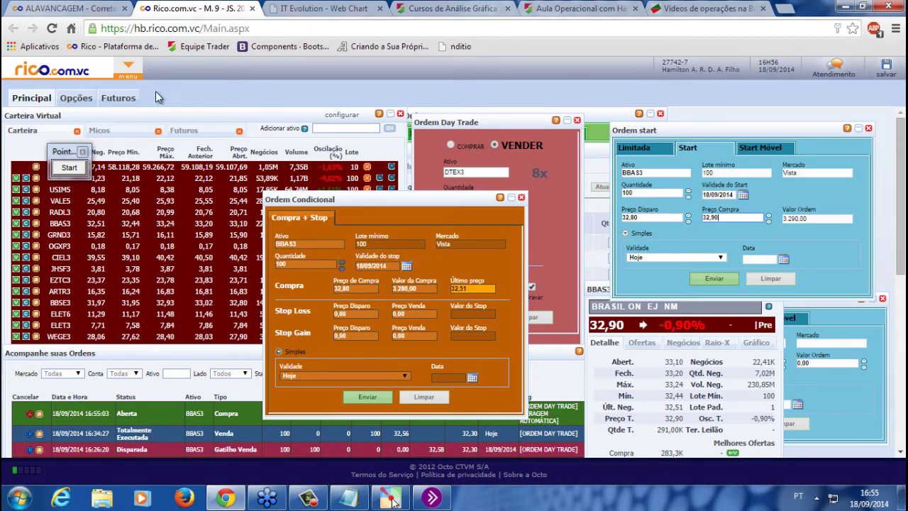
pyautogui.click(129, 66)
# Open a stop sell ticket and enter stop-loss trigger 32,58 and sell price 32,30
pyautogui.click(159, 135)
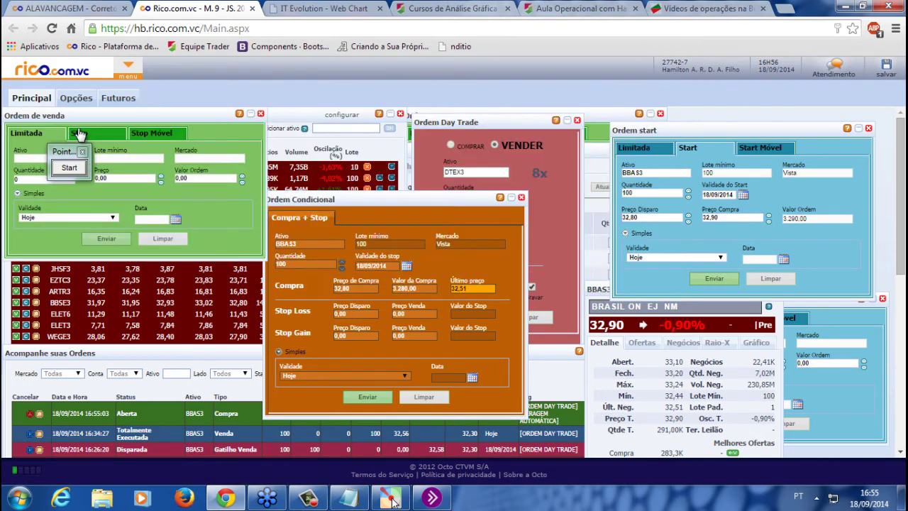
pyautogui.moveTo(147, 116); pyautogui.dragTo(512, 151)
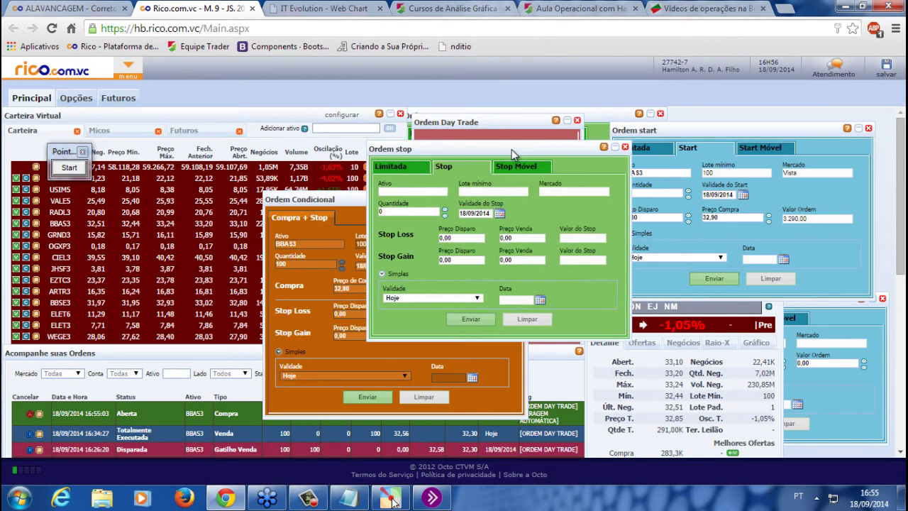
pyautogui.click(461, 242)
pyautogui.write('0,32')
pyautogui.click(517, 240)
pyautogui.write('32')
# Check the start order's trigger price, close the first stop sell ticket, and open a fresh one
pyautogui.click(673, 132)
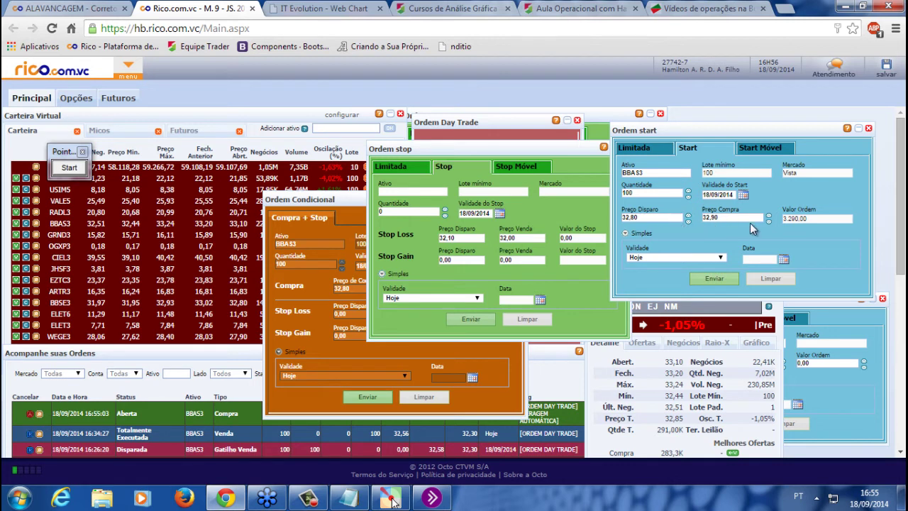
pyautogui.click(640, 217)
pyautogui.click(634, 153)
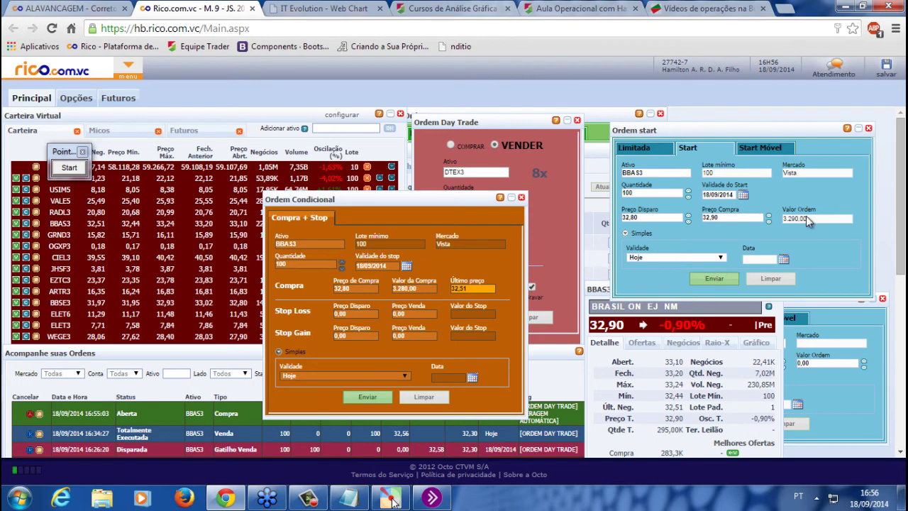
pyautogui.click(127, 68)
pyautogui.click(153, 188)
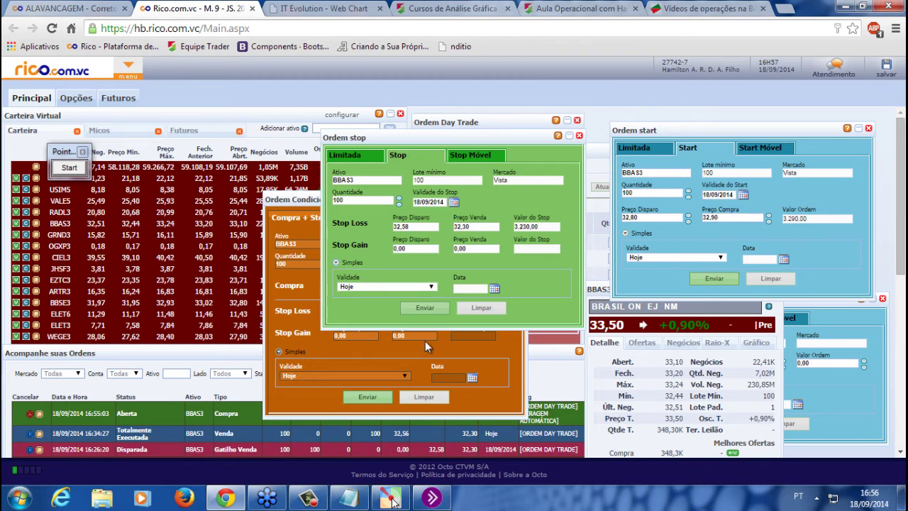
# Move the Ordem Condicional form up and right and bring the BBAS3 quote panel forward
pyautogui.click(465, 361)
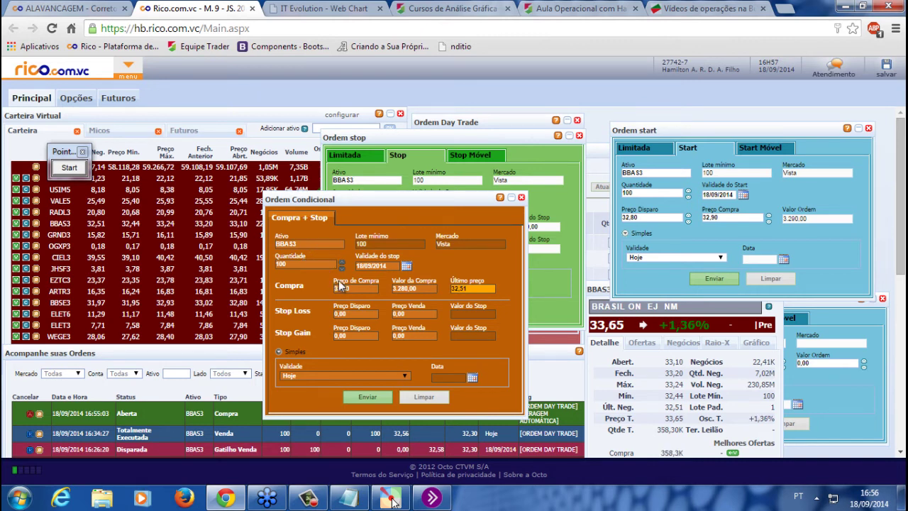
pyautogui.click(369, 288)
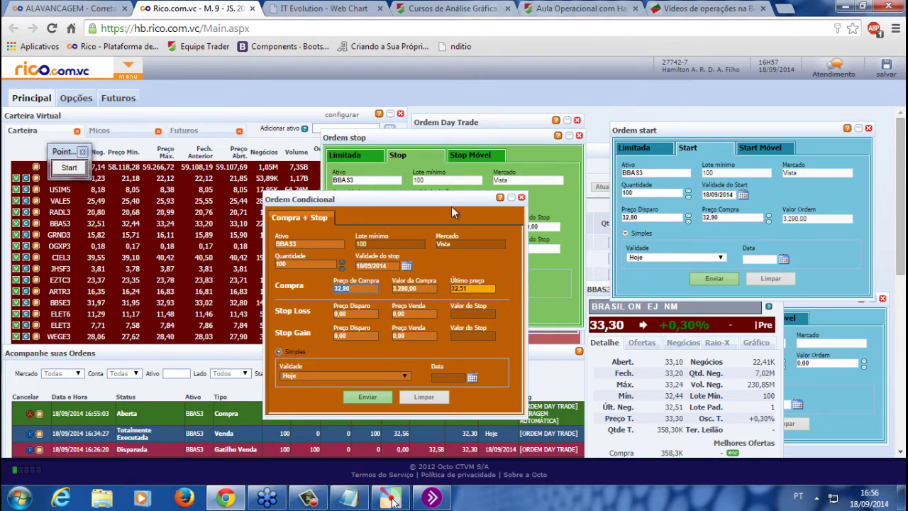
pyautogui.moveTo(454, 196); pyautogui.dragTo(469, 162)
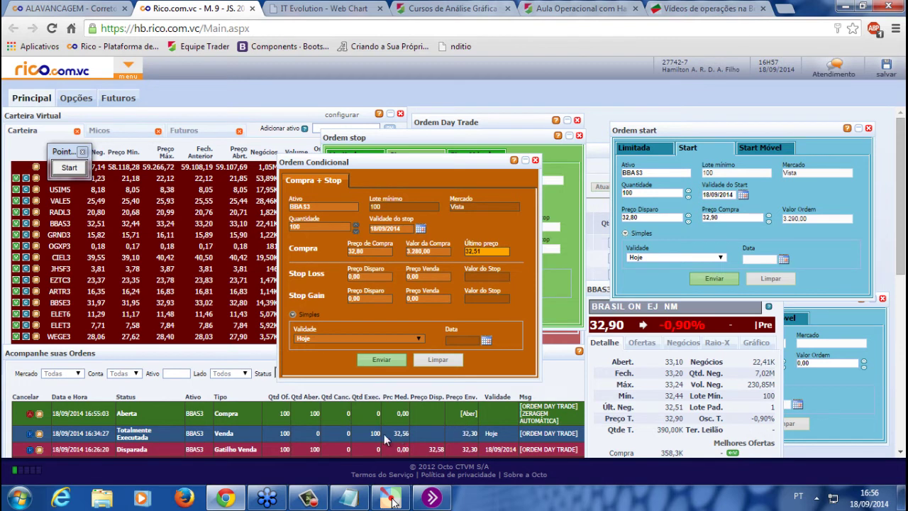
pyautogui.click(675, 304)
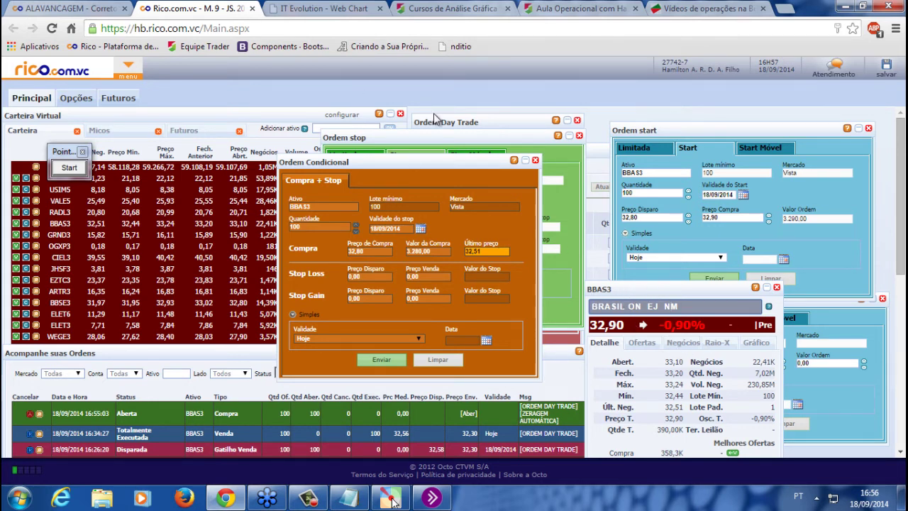
pyautogui.click(312, 8)
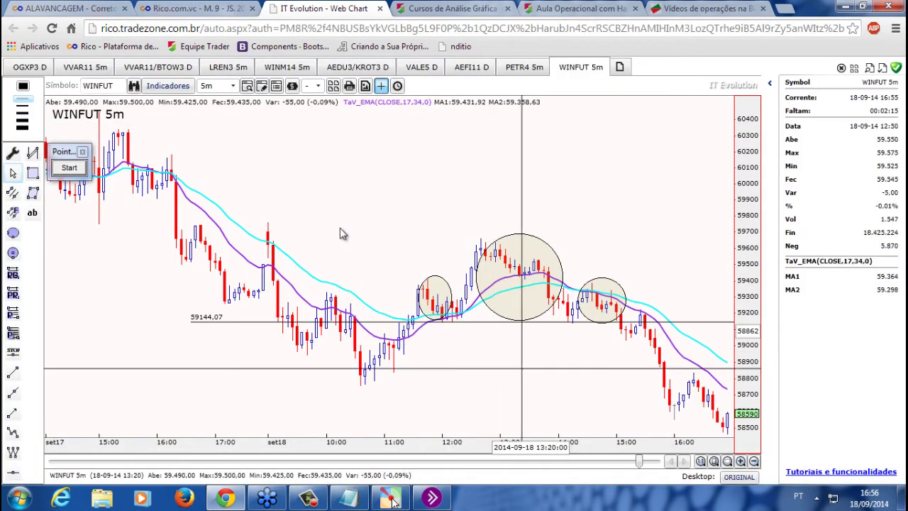
pyautogui.hotkey('ctrl', 'shift', 'Tab')
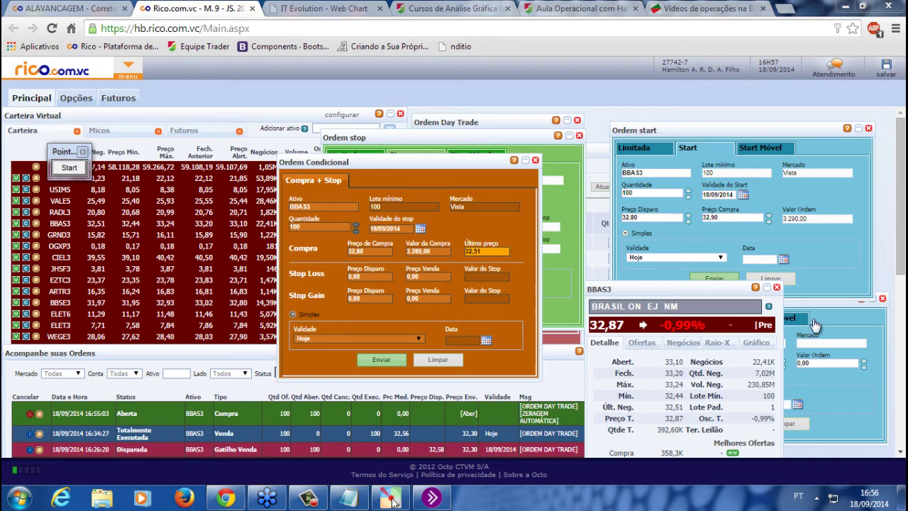
# Close the Ordem start window and the lower-right order window
pyautogui.click(566, 337)
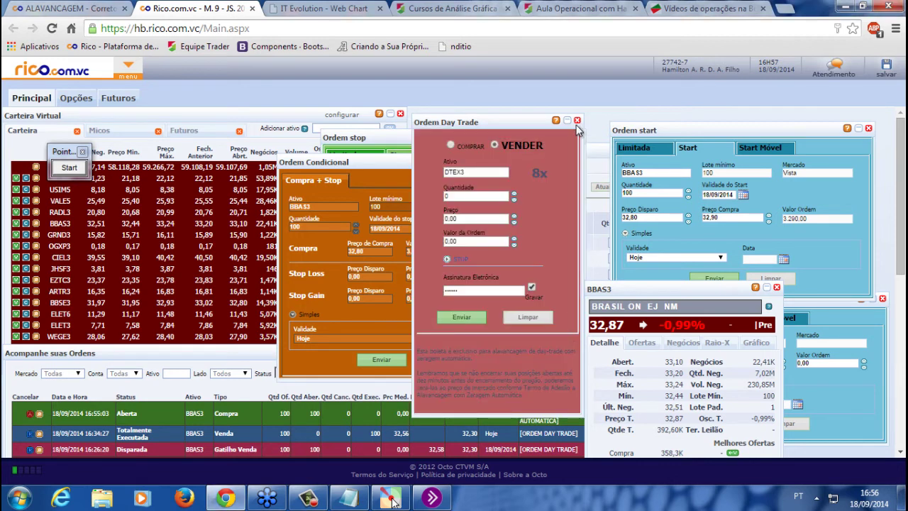
pyautogui.click(869, 128)
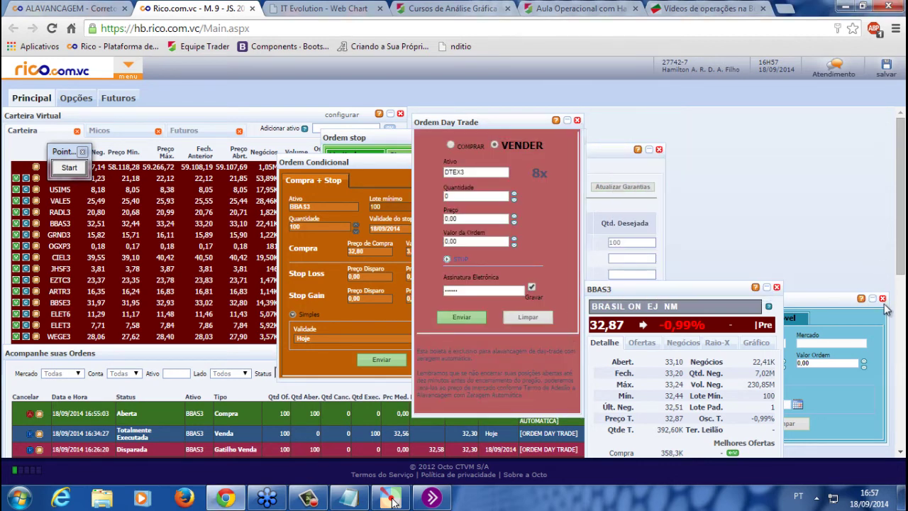
pyautogui.click(883, 298)
# Move the BBAS3 quote aside, show the BBAS3 Aluguel offers, and open the Scalper panel at right
pyautogui.click(769, 288)
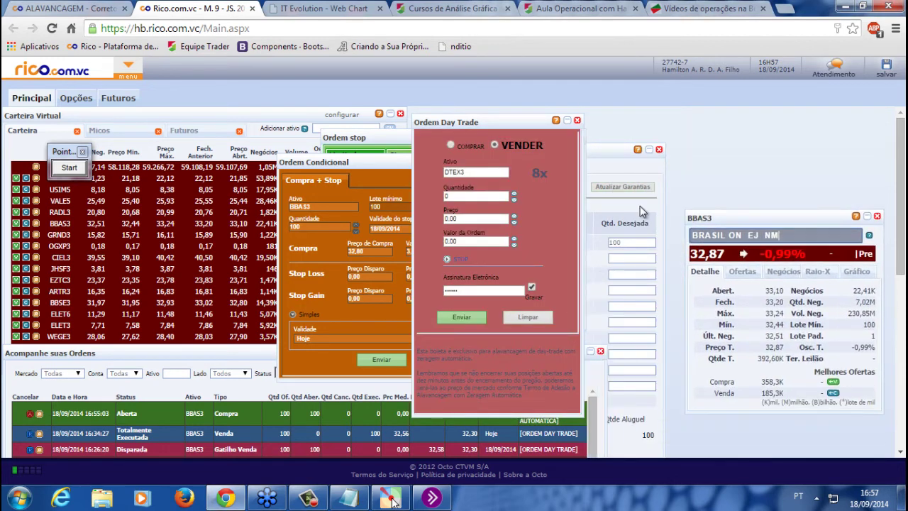
pyautogui.click(612, 167)
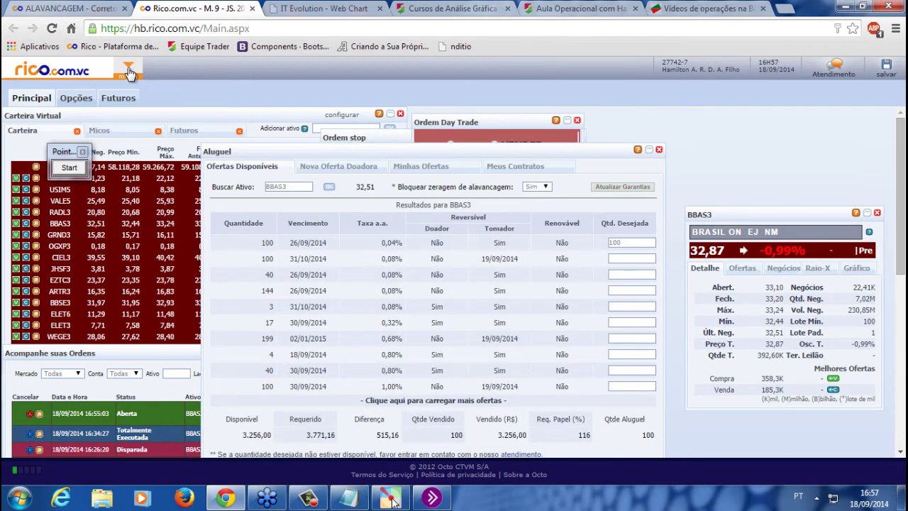
pyautogui.click(129, 67)
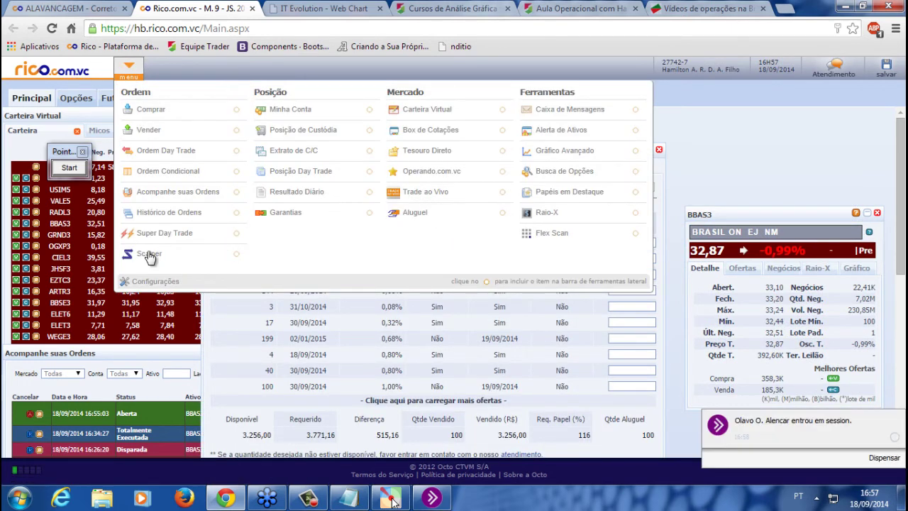
pyautogui.moveTo(101, 112); pyautogui.dragTo(645, 178)
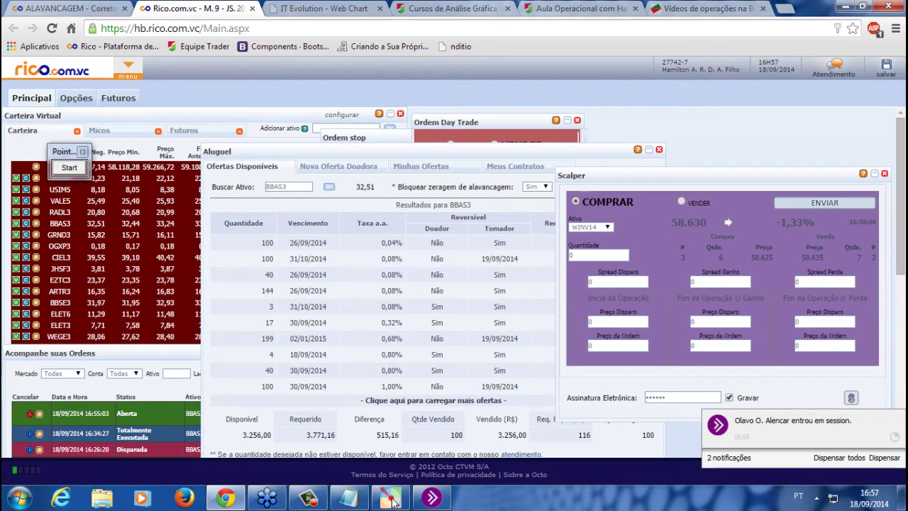
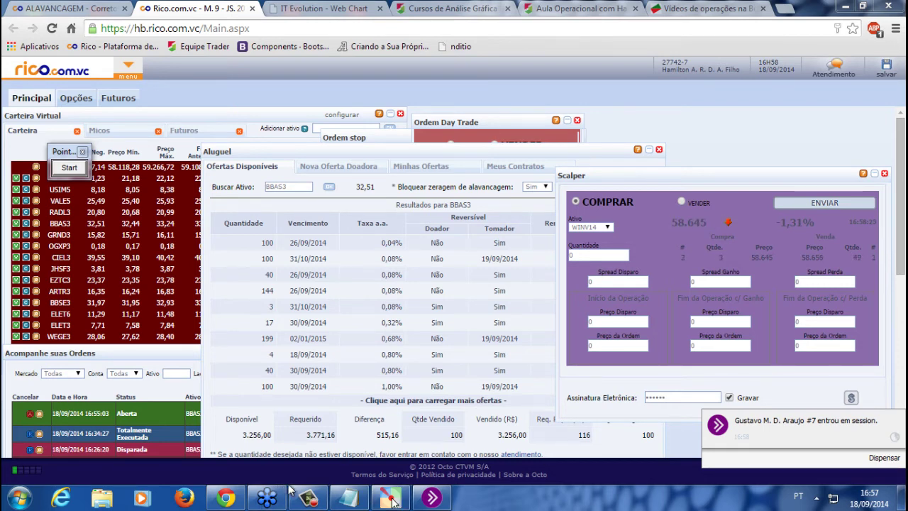
# Replace the long viewer question in Notepad with the short scalper conditional-order question
pyautogui.click(348, 498)
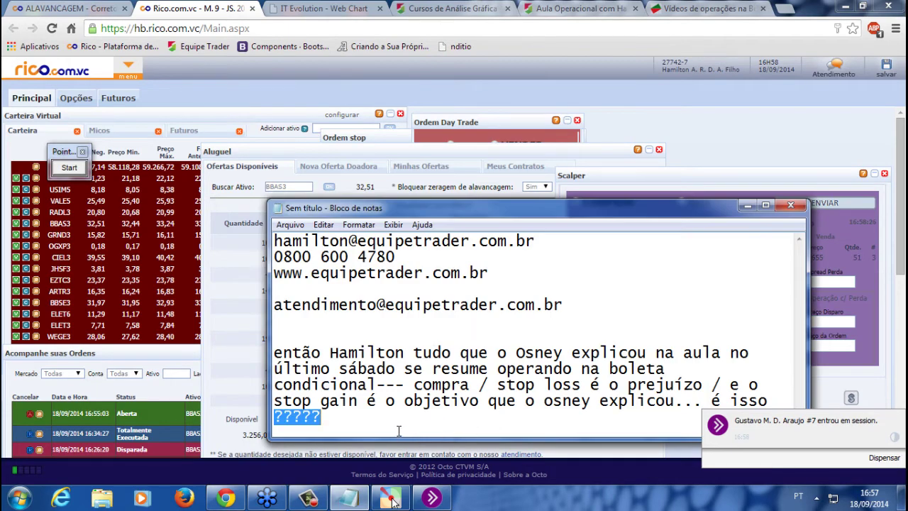
pyautogui.moveTo(394, 426); pyautogui.dragTo(274, 353)
pyautogui.write('scalper seria a boleta condicional para operar day trade?')
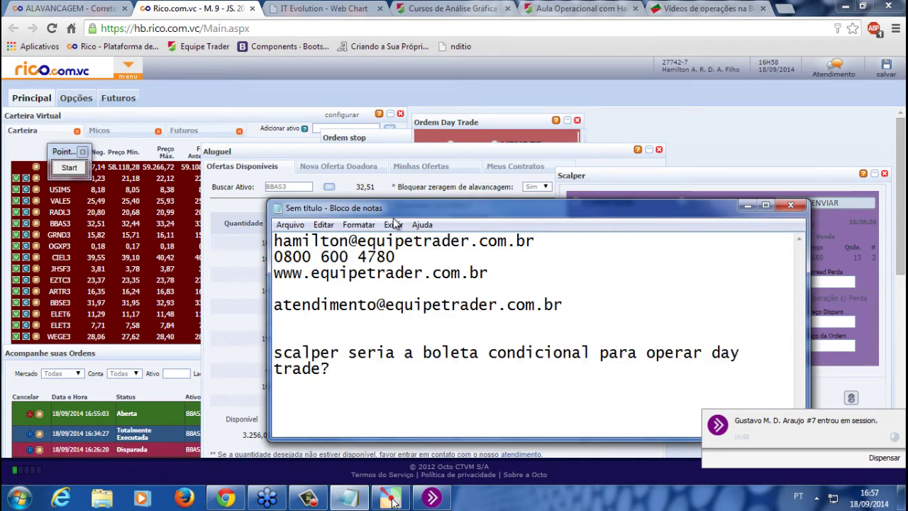
pyautogui.moveTo(568, 212); pyautogui.dragTo(394, 168)
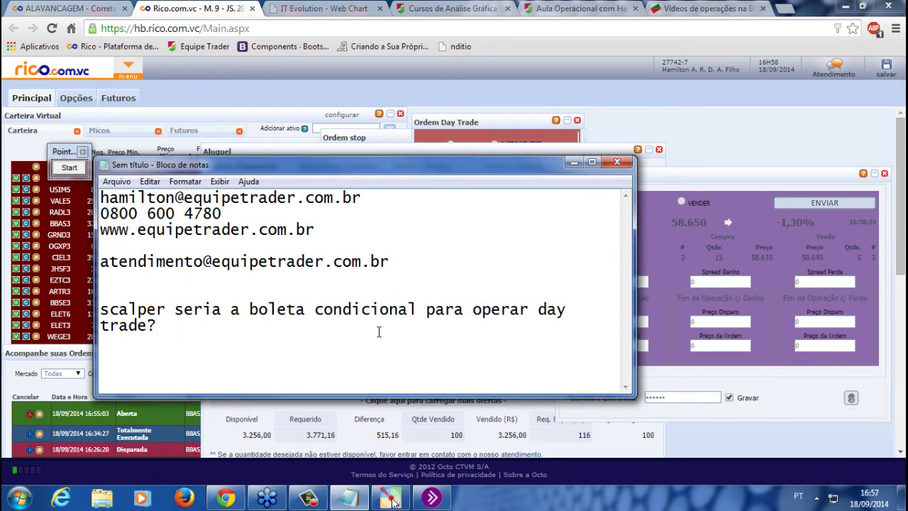
# Check the scalper's contract list on the trading page, keeping WINV14
pyautogui.click(707, 250)
pyautogui.click(607, 227)
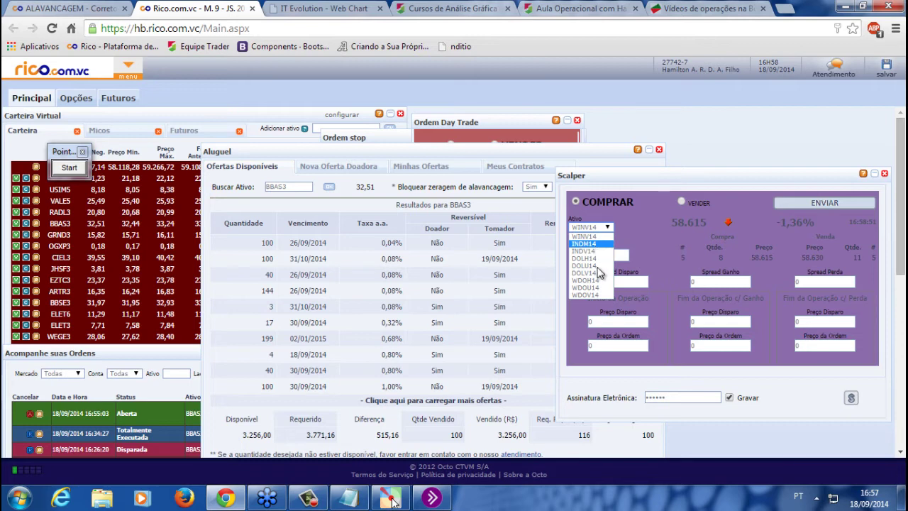
pyautogui.click(392, 502)
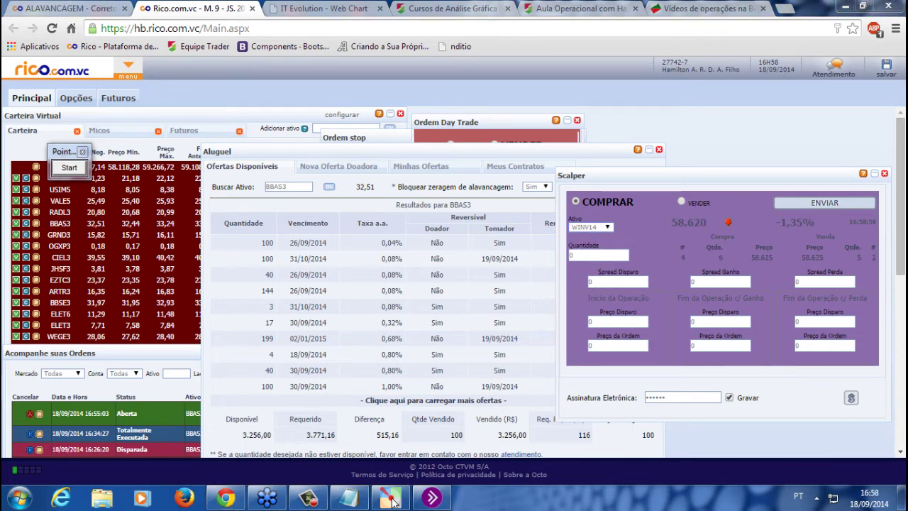
# Select the support e-mail line in the notes, then move Notepad lower to uncover the trading panels
pyautogui.click(392, 502)
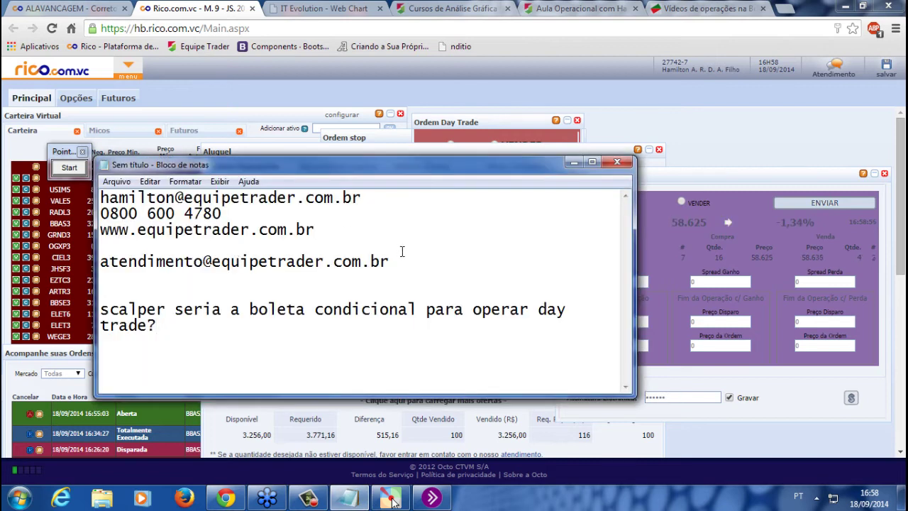
pyautogui.hotkey('shift', 'Up')
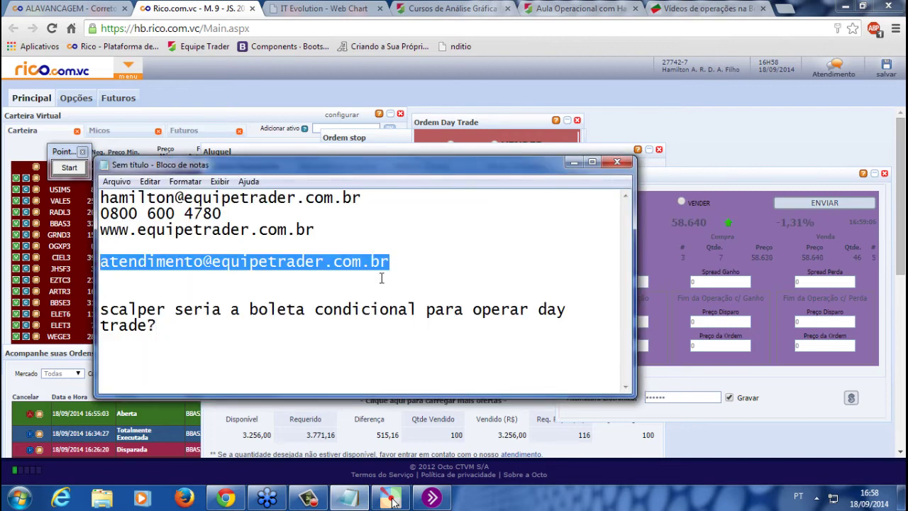
pyautogui.moveTo(396, 267); pyautogui.dragTo(4, 269)
pyautogui.click(352, 270)
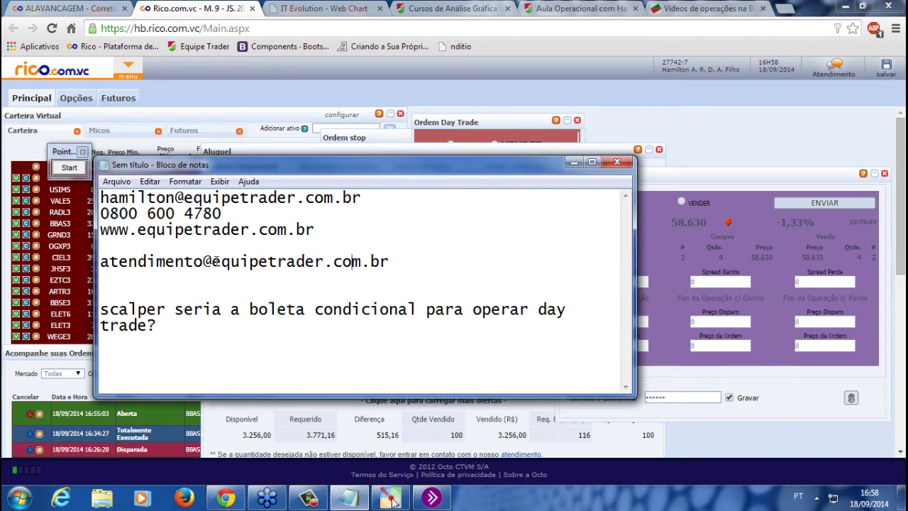
pyautogui.moveTo(390, 268); pyautogui.dragTo(102, 265)
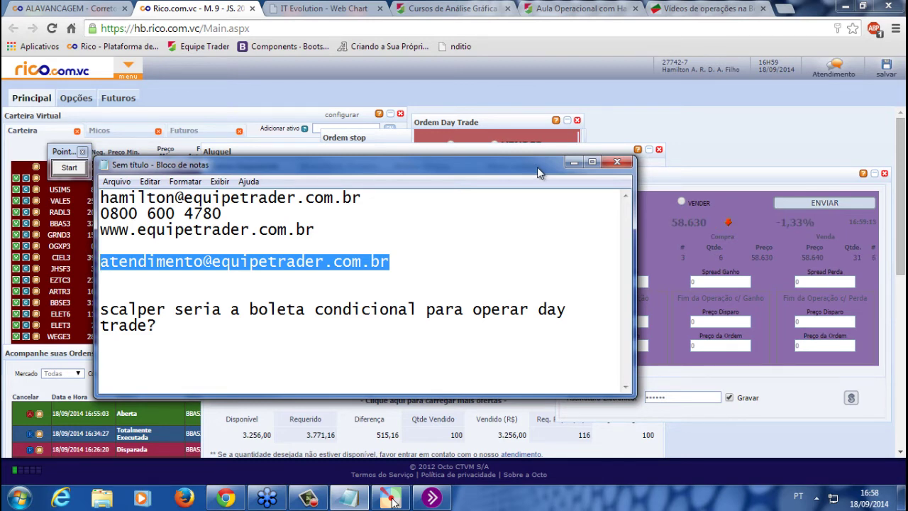
pyautogui.moveTo(537, 166); pyautogui.dragTo(677, 289)
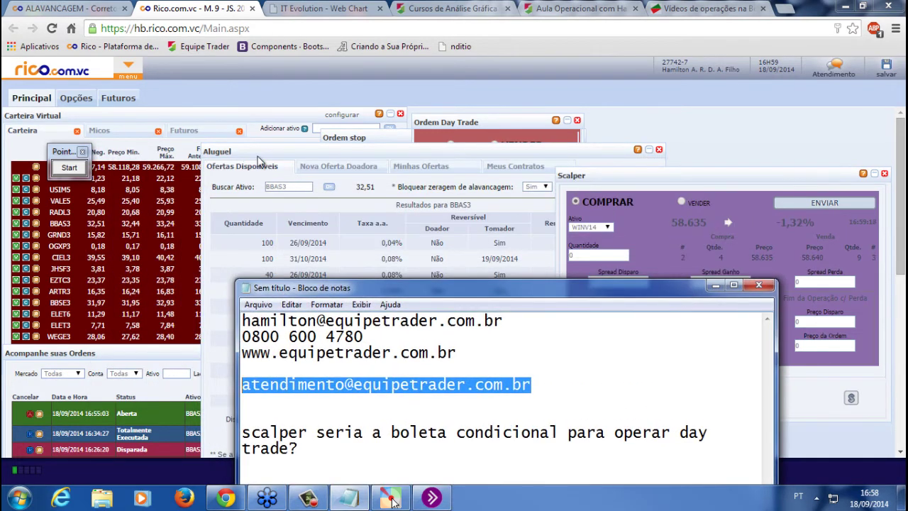
pyautogui.click(127, 67)
# Open the Super Day Trade panel, close the Scalper window and zoom the page to 90%
pyautogui.click(174, 233)
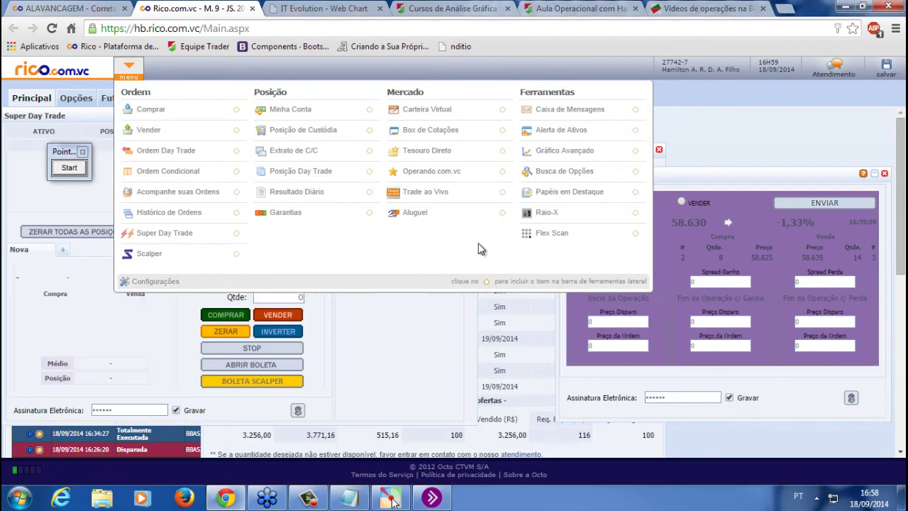
pyautogui.moveTo(421, 122); pyautogui.dragTo(702, 117)
pyautogui.click(514, 289)
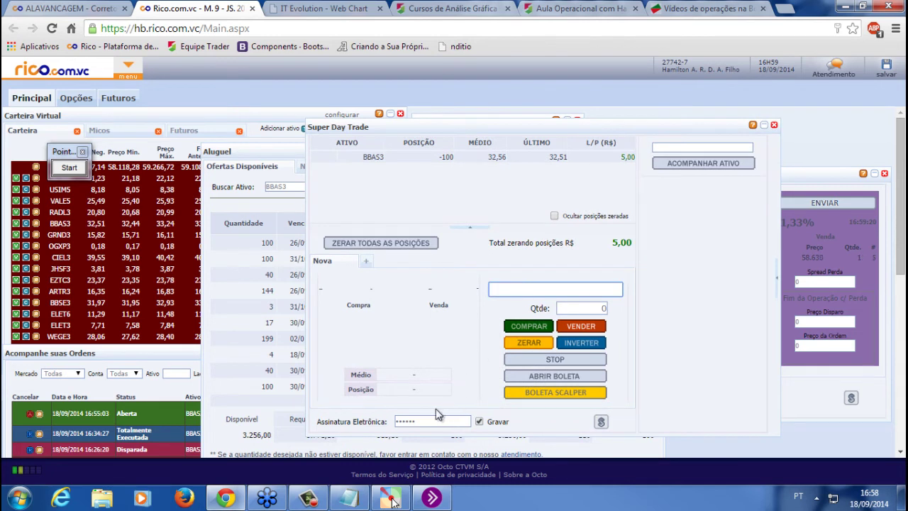
pyautogui.click(829, 172)
pyautogui.click(885, 174)
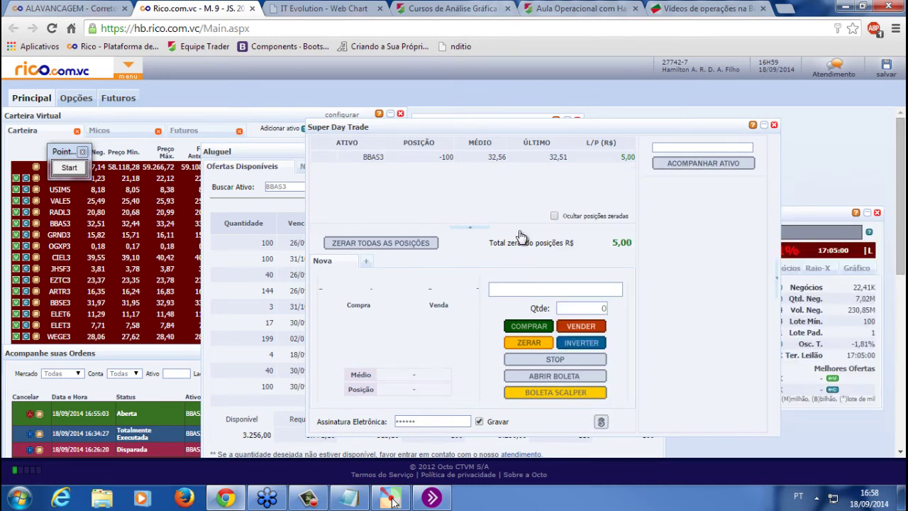
pyautogui.hotkey('ctrl', '-')
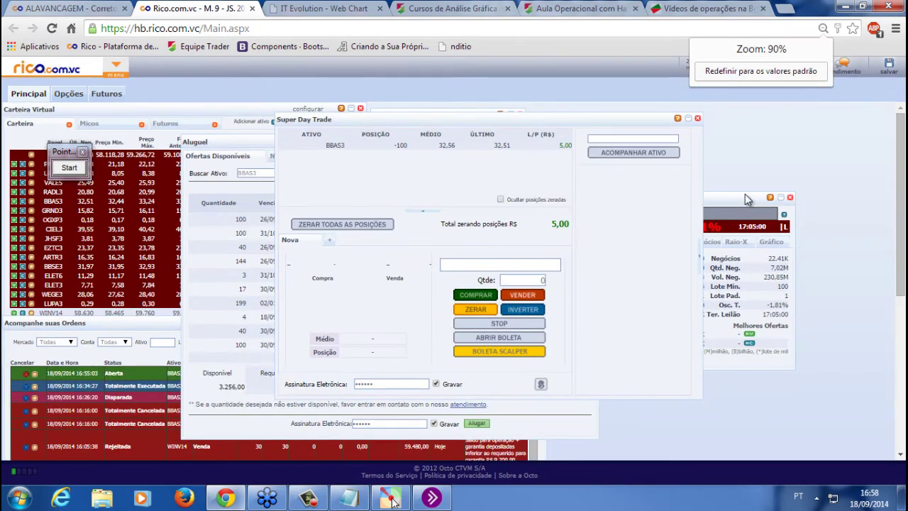
pyautogui.moveTo(746, 199); pyautogui.dragTo(794, 231)
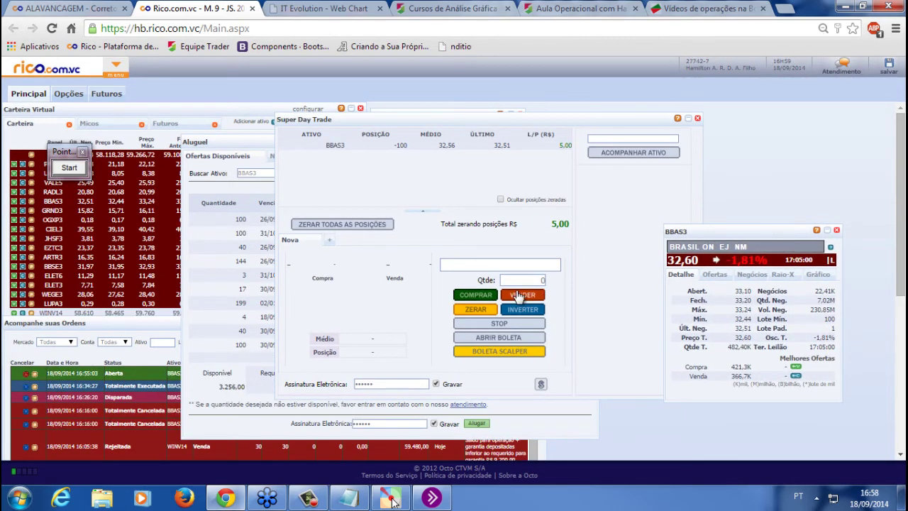
# Load WINV14 into Super Day Trade with order quantity 1
pyautogui.click(506, 264)
pyautogui.write('WIN')
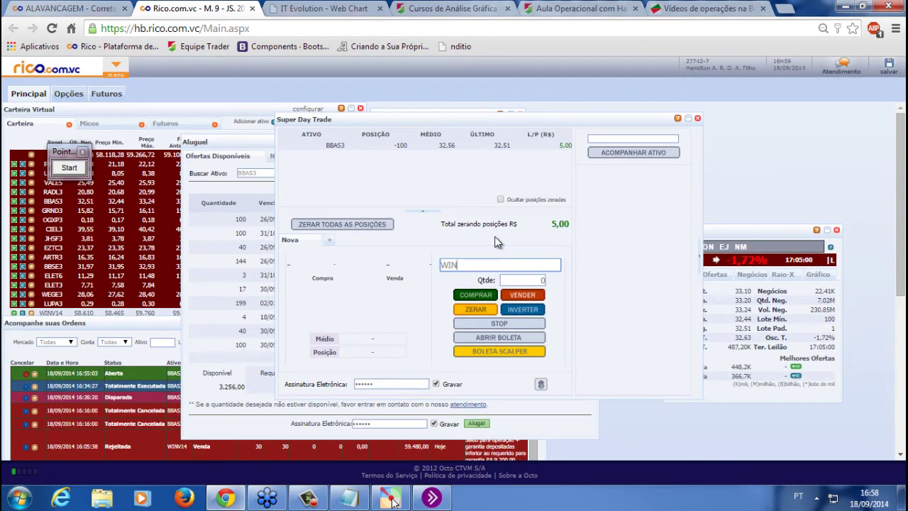
pyautogui.write('V14')
pyautogui.press('Return')
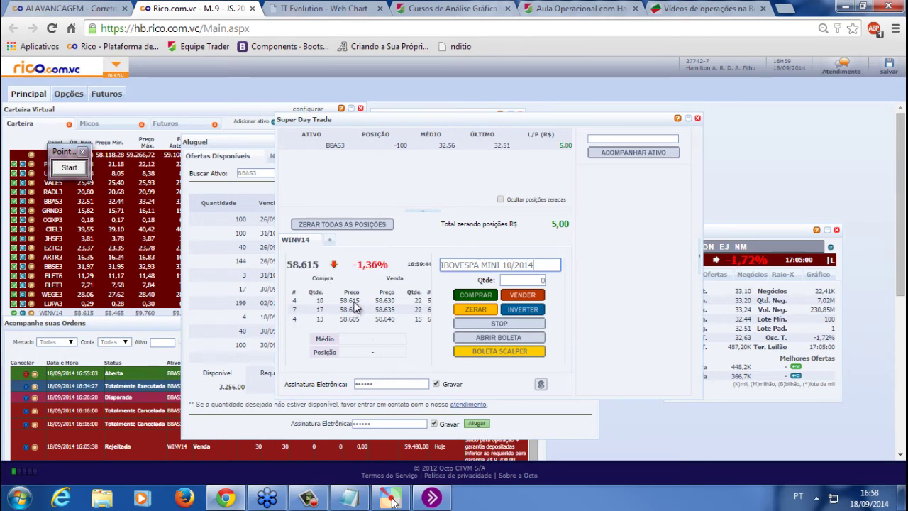
pyautogui.click(518, 281)
pyautogui.write('1')
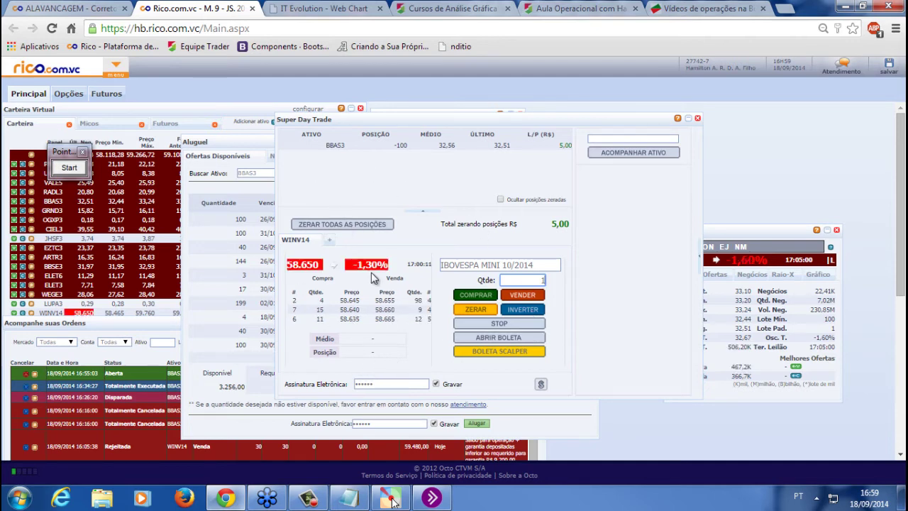
# Open the WINV14 quote window from Carteira and show its order book (Ofertas)
pyautogui.click(30, 313)
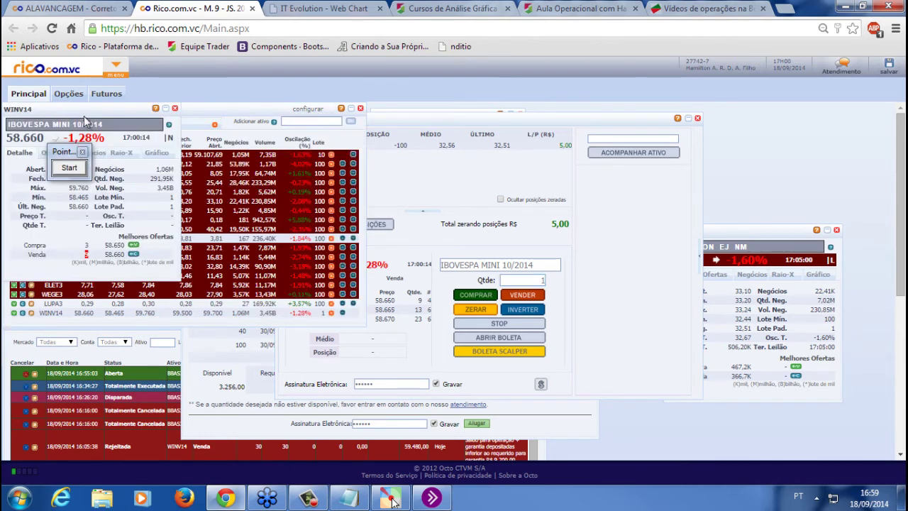
pyautogui.moveTo(83, 121); pyautogui.dragTo(809, 266)
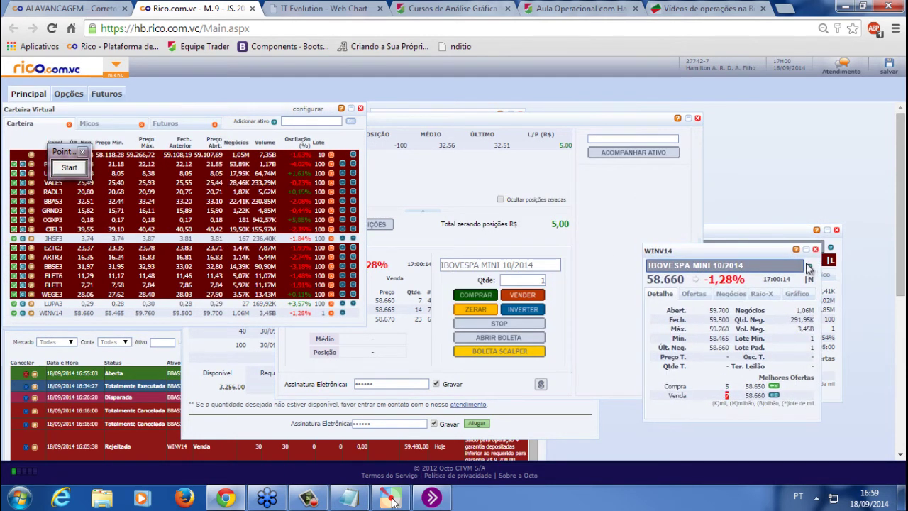
pyautogui.click(594, 259)
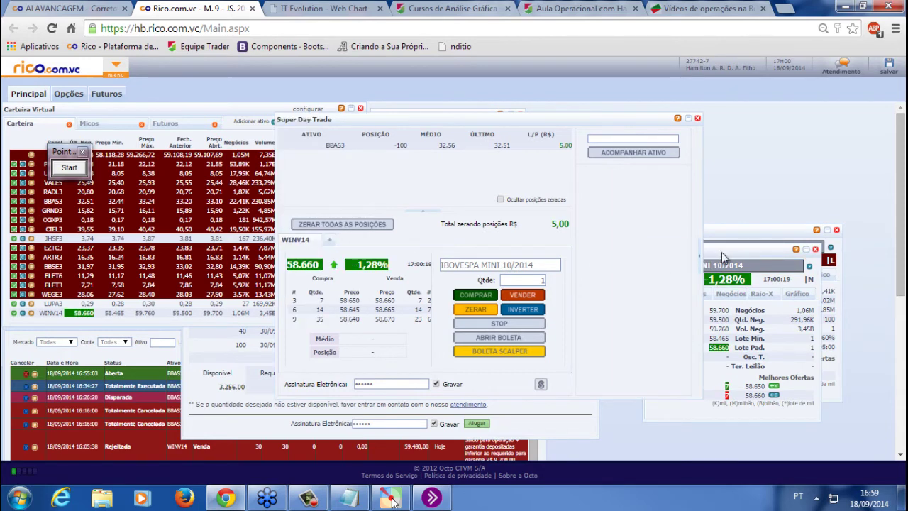
pyautogui.moveTo(722, 253); pyautogui.dragTo(754, 297)
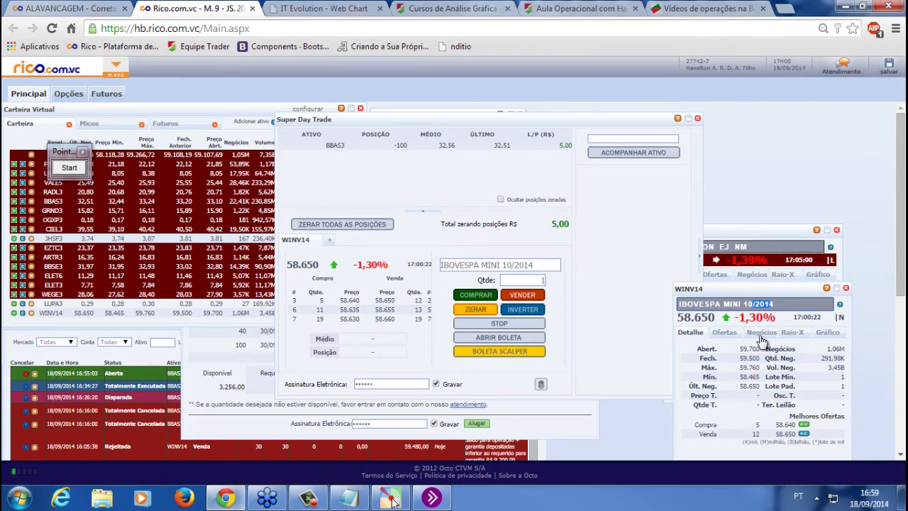
pyautogui.click(724, 339)
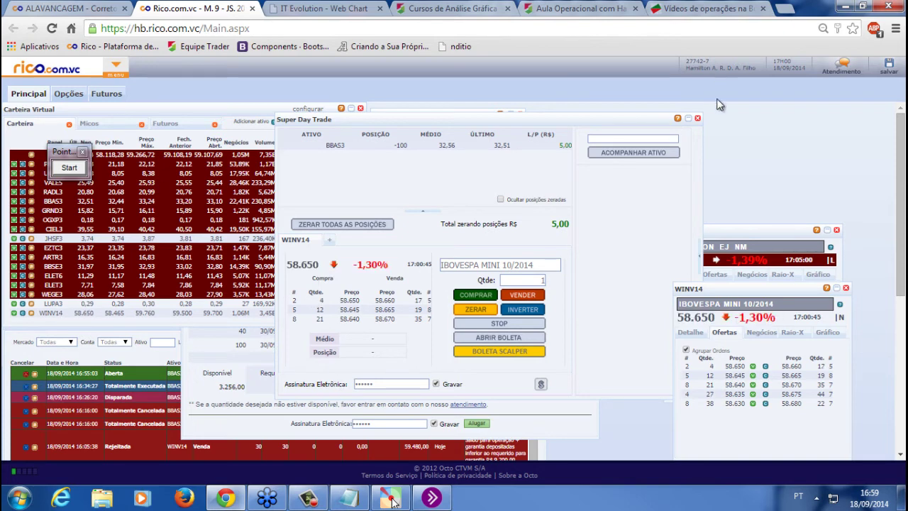
# Switch the Super Day Trade asset to BBAS3
pyautogui.click(544, 264)
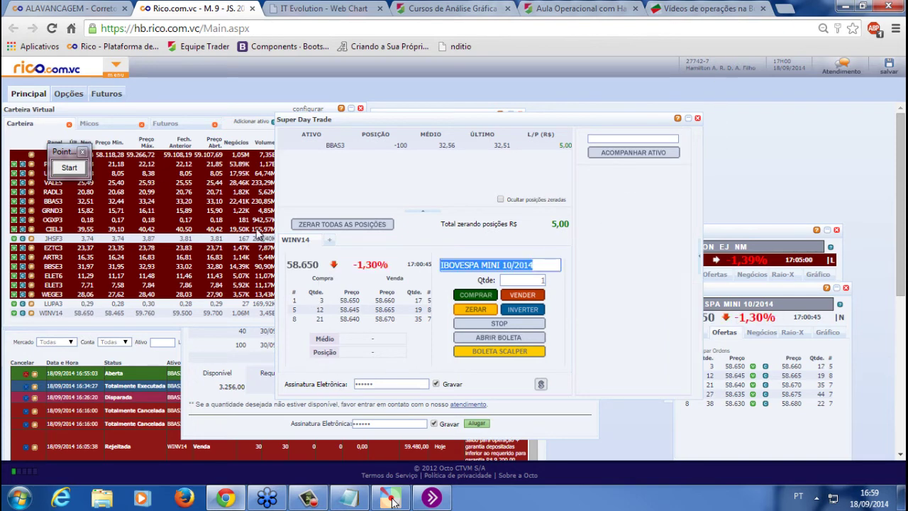
pyautogui.write('bbas3')
pyautogui.press('Return')
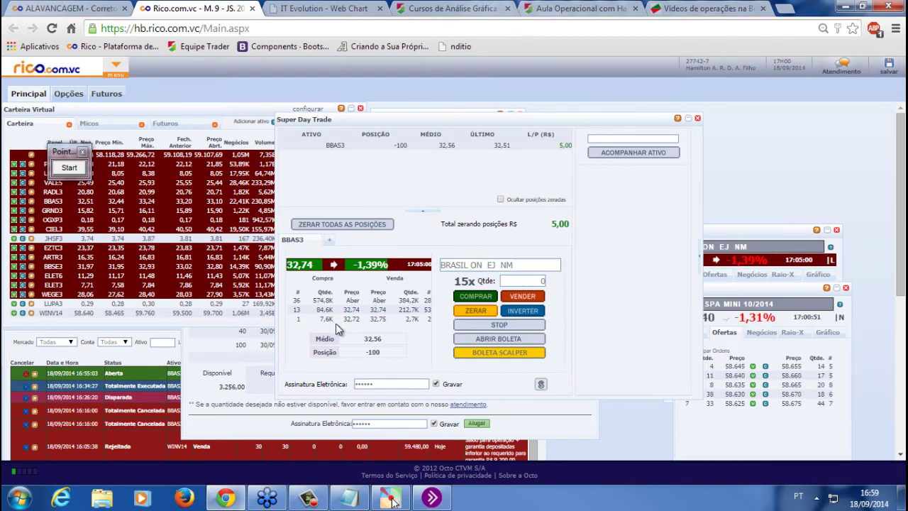
# Open a BBAS3 day-trade buy ticket with stop-loss trigger 32,90 and loss price 33,00
pyautogui.click(505, 342)
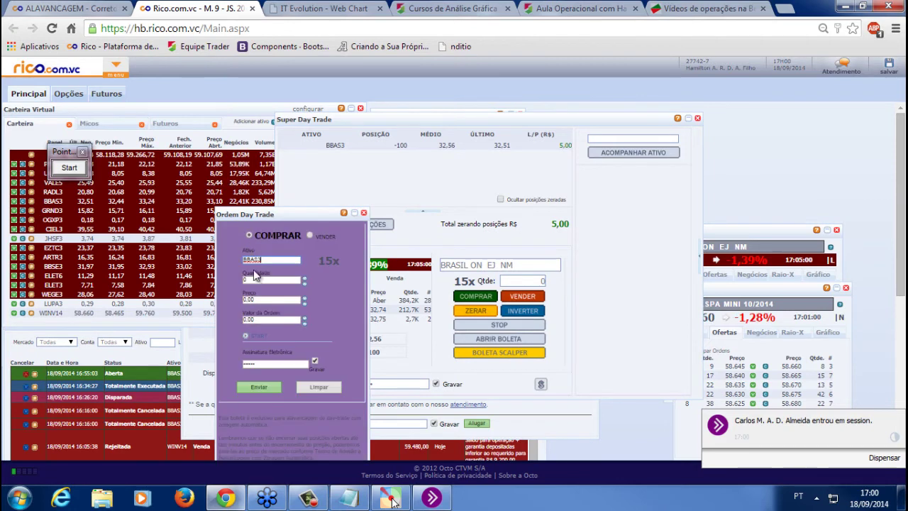
pyautogui.click(248, 337)
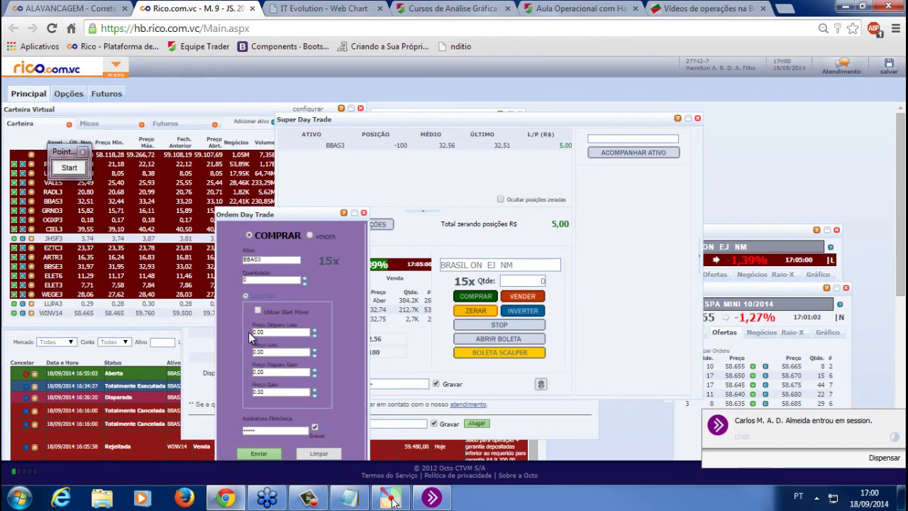
pyautogui.click(278, 332)
pyautogui.moveTo(300, 214); pyautogui.dragTo(208, 152)
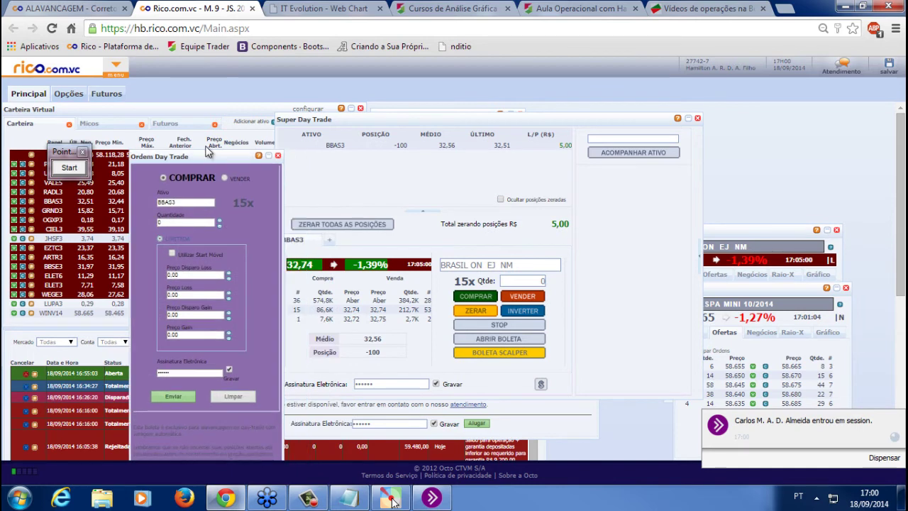
pyautogui.click(190, 275)
pyautogui.write('0.03')
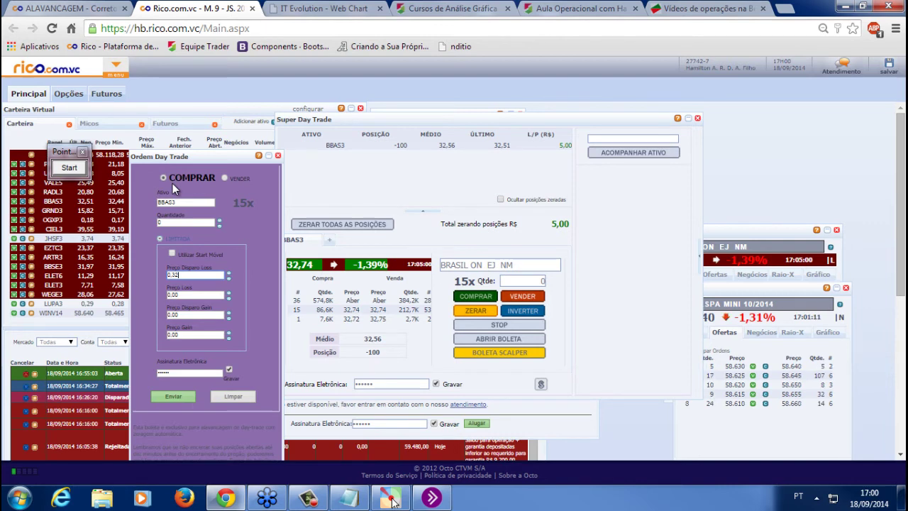
pyautogui.write('290')
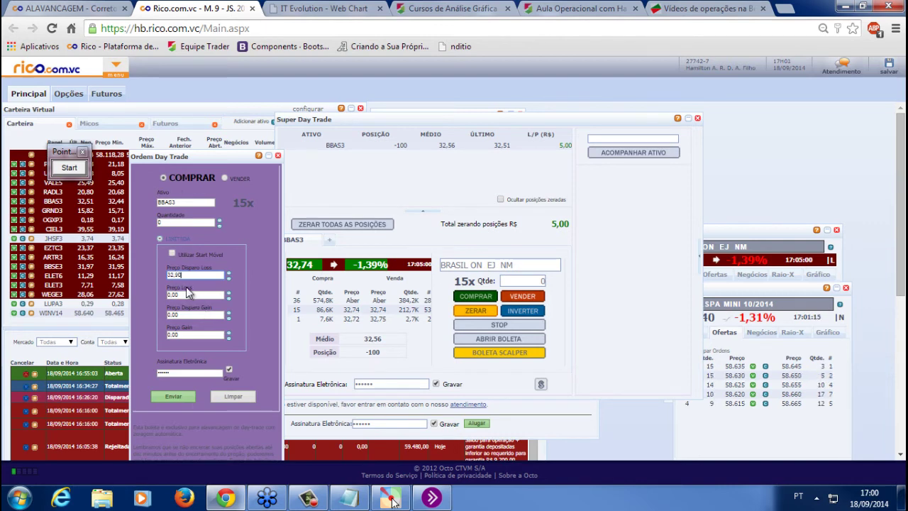
pyautogui.click(177, 293)
pyautogui.write('3')
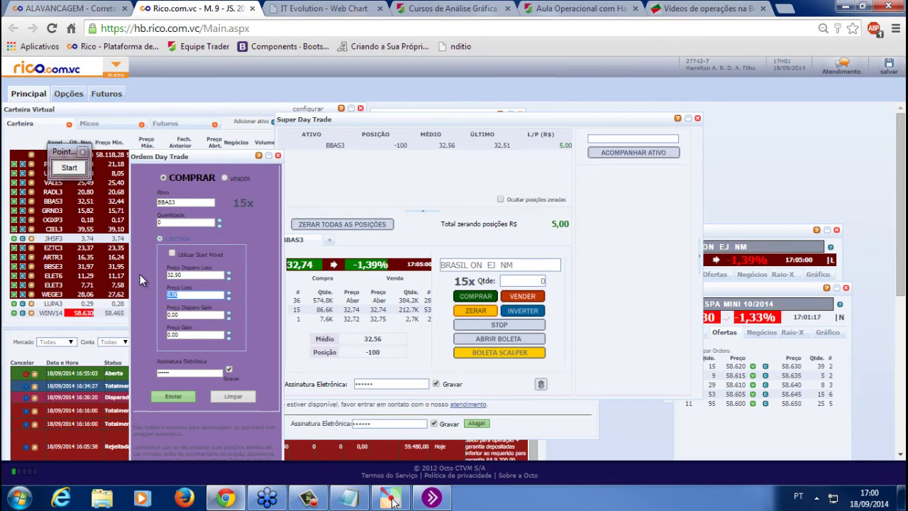
pyautogui.write('3,0')
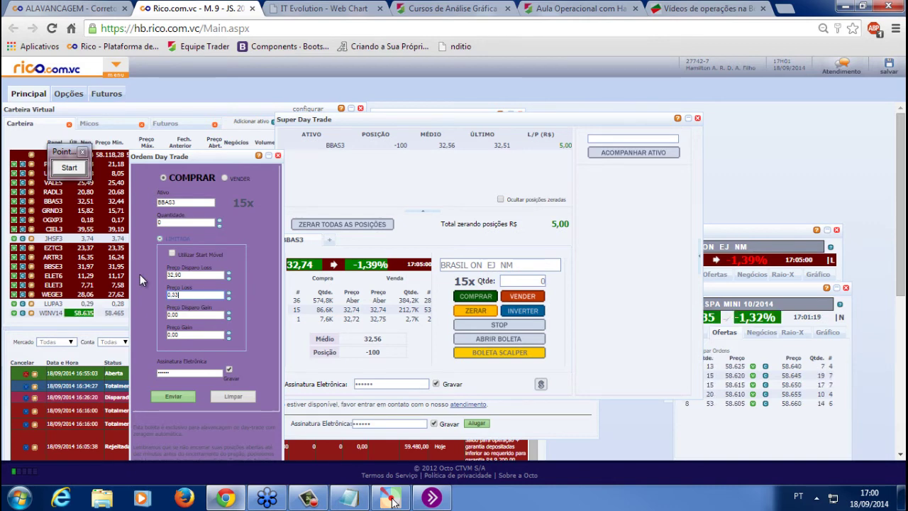
pyautogui.write('0')
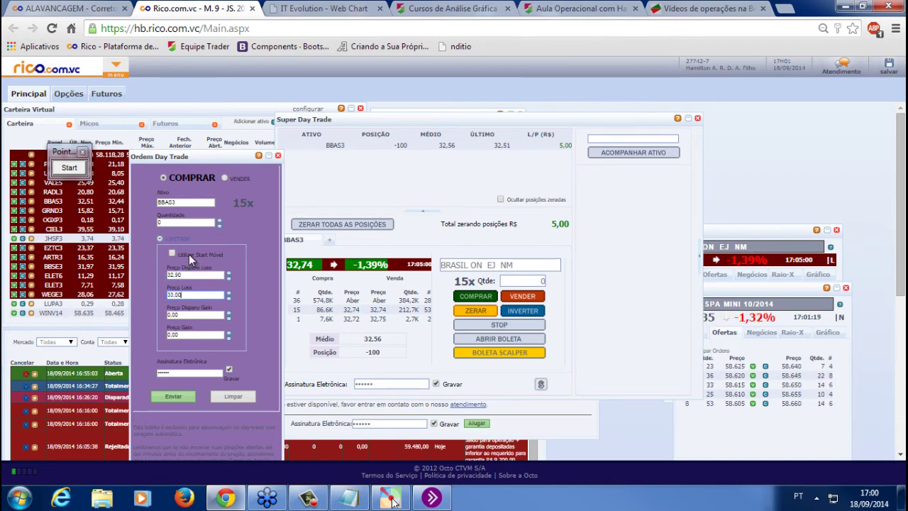
pyautogui.click(116, 67)
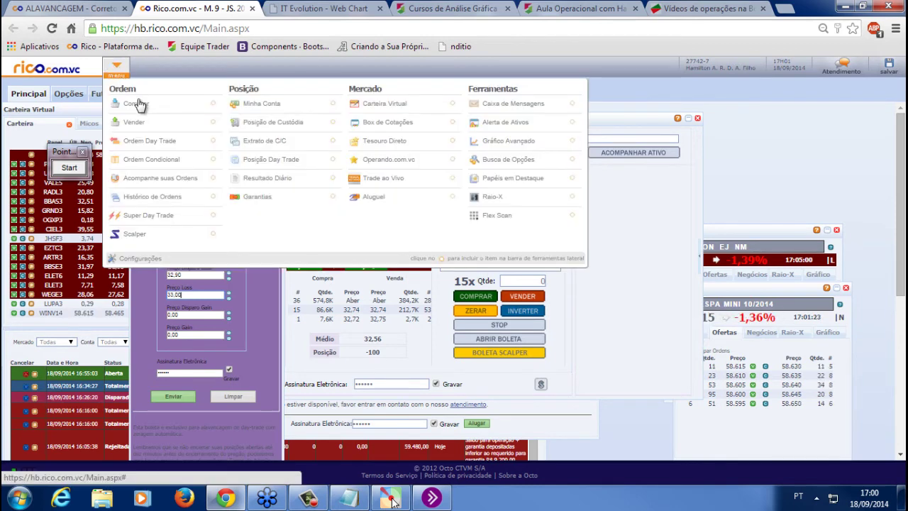
# Start a new buy order from Ordem > Comprar and switch it to the Start order type
pyautogui.click(140, 104)
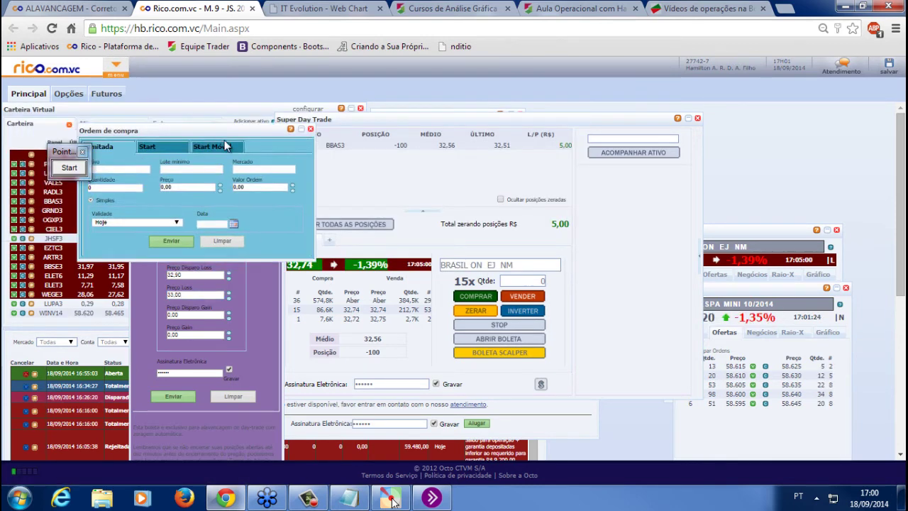
pyautogui.click(366, 272)
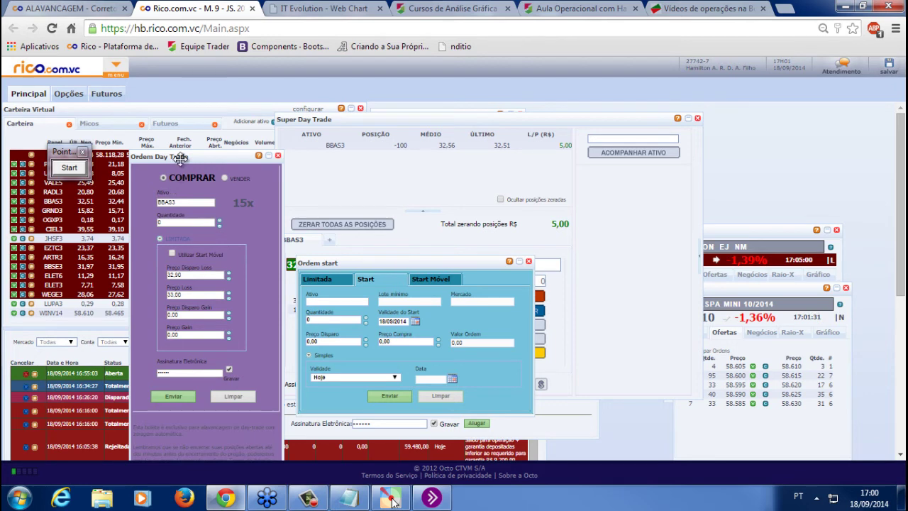
pyautogui.doubleClick(187, 274)
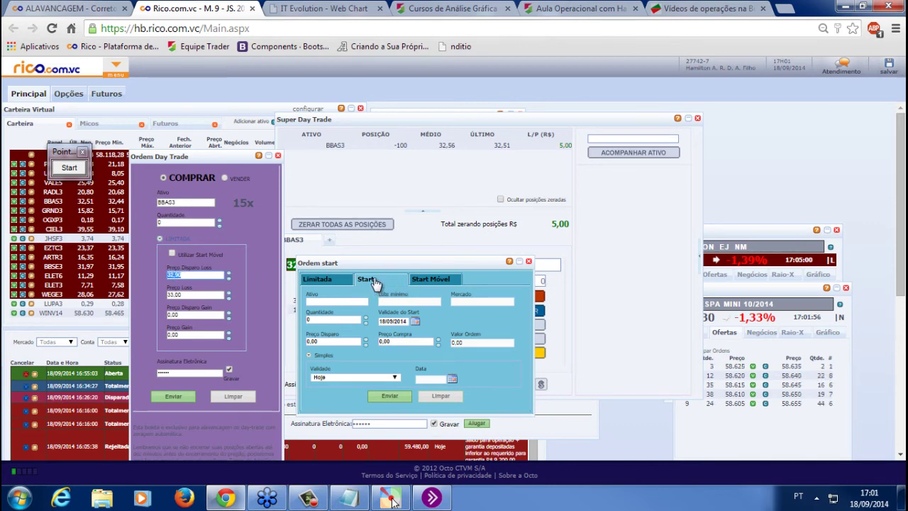
pyautogui.click(188, 274)
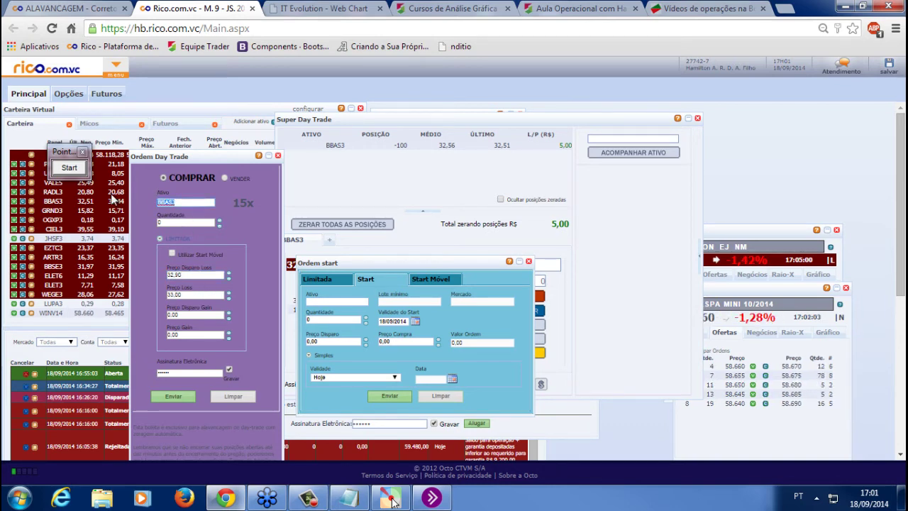
# Set the day-trade buy order's asset to WINV14 with quantity 10
pyautogui.doubleClick(184, 203)
pyautogui.write('WINV14')
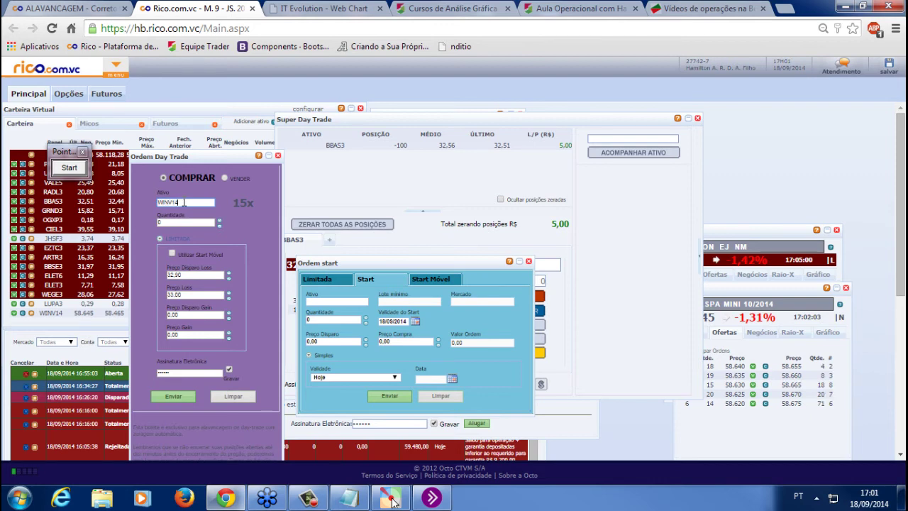
pyautogui.press('Tab')
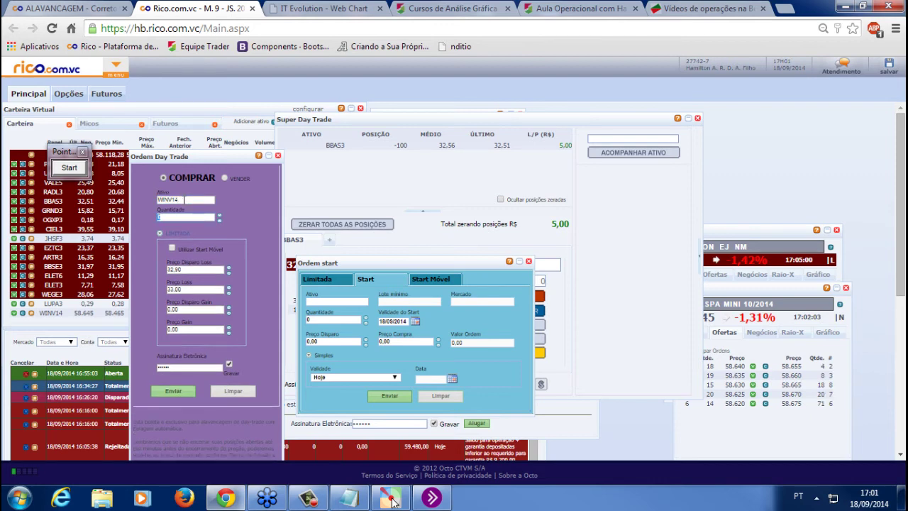
pyautogui.write('10')
pyautogui.moveTo(386, 264); pyautogui.dragTo(432, 262)
pyautogui.moveTo(781, 290); pyautogui.dragTo(784, 290)
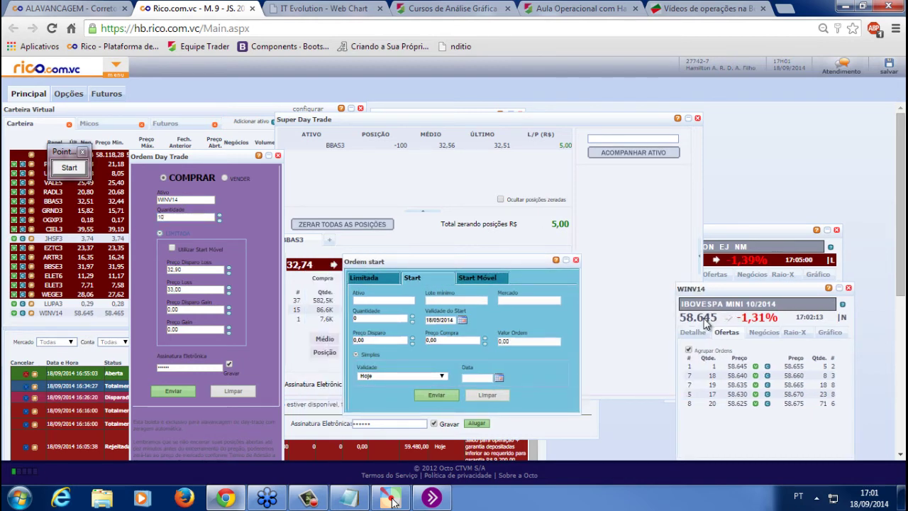
# Set the stop-loss trigger to 59.010 and the loss price to 59.060
pyautogui.doubleClick(177, 269)
pyautogui.write('3')
pyautogui.write('3,010')
pyautogui.press('Tab')
pyautogui.write('53.060')
pyautogui.moveTo(175, 271); pyautogui.dragTo(233, 263)
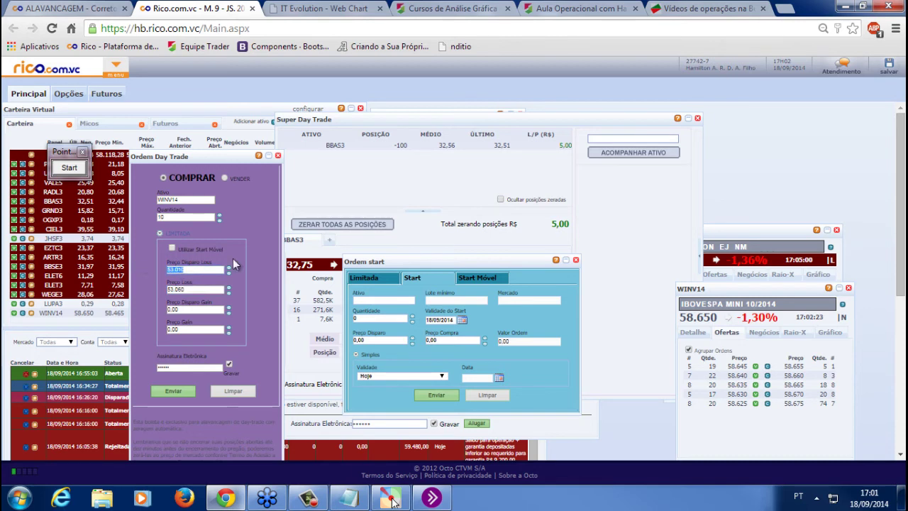
pyautogui.write('59.010')
pyautogui.moveTo(198, 290); pyautogui.dragTo(74, 272)
pyautogui.write('59.060')
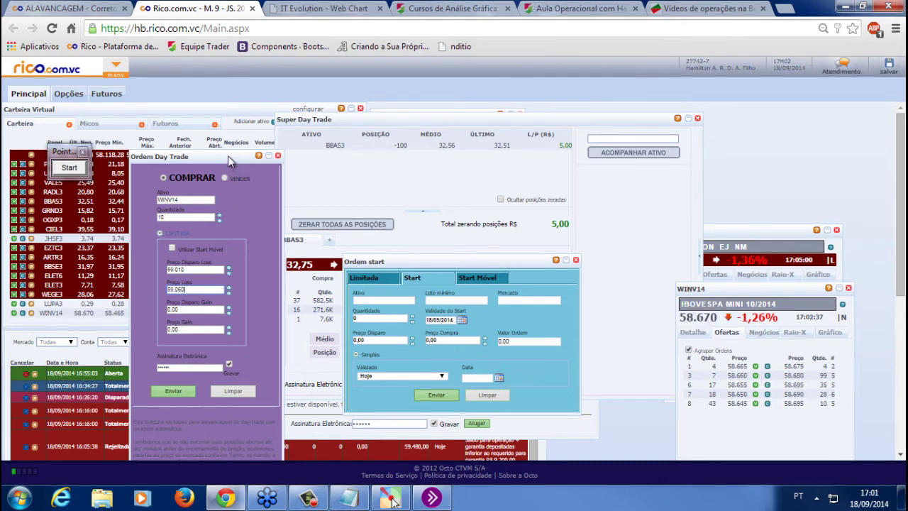
pyautogui.moveTo(228, 155); pyautogui.dragTo(252, 167)
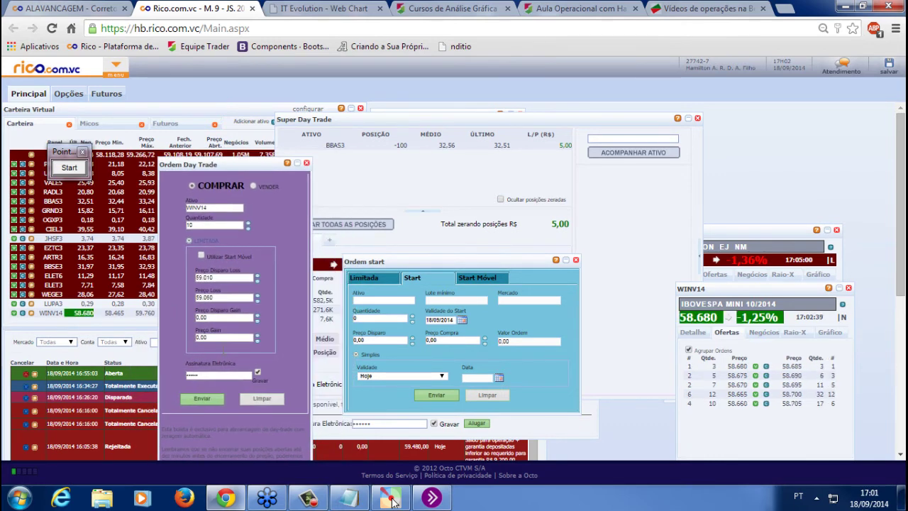
# Send the WINV14 day-trade buy order and acknowledge the confirmation
pyautogui.click(211, 401)
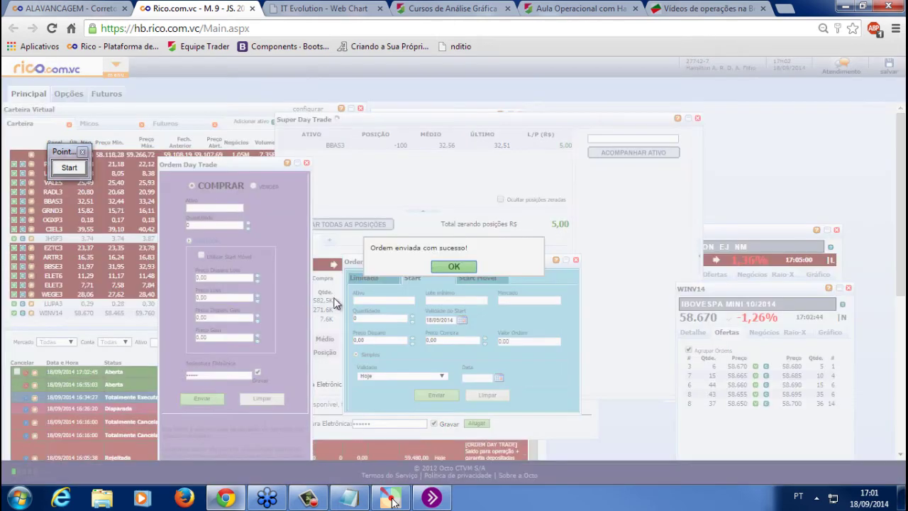
pyautogui.click(453, 267)
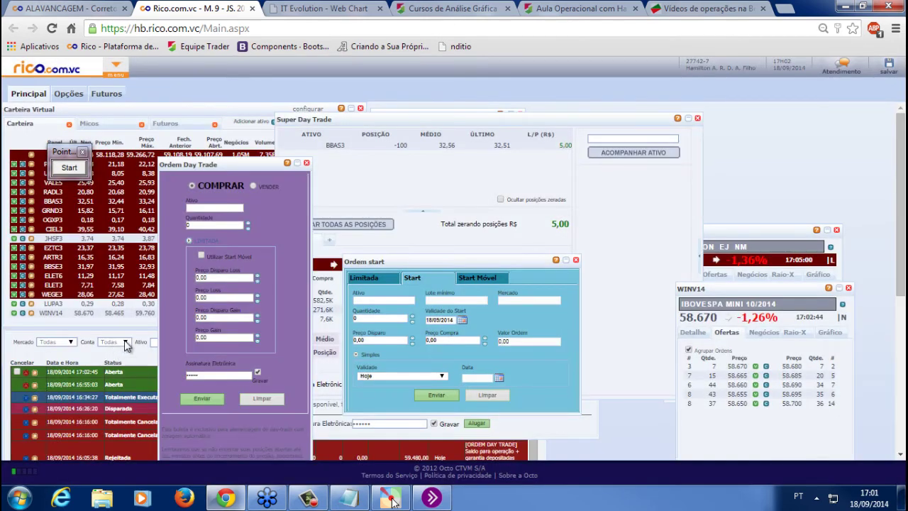
pyautogui.click(134, 330)
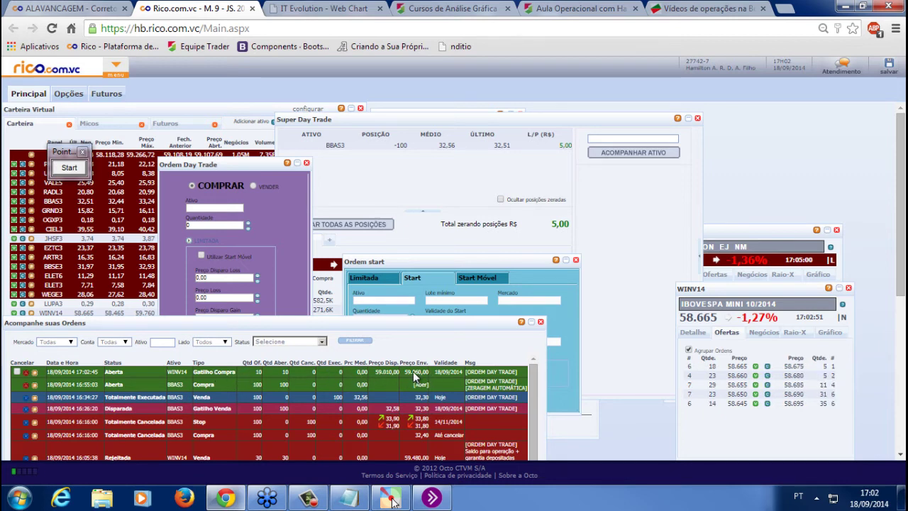
# Mark the open WIN14 trigger order for cancellation in the order tracker
pyautogui.click(16, 372)
pyautogui.scroll(-1, 528, 408)
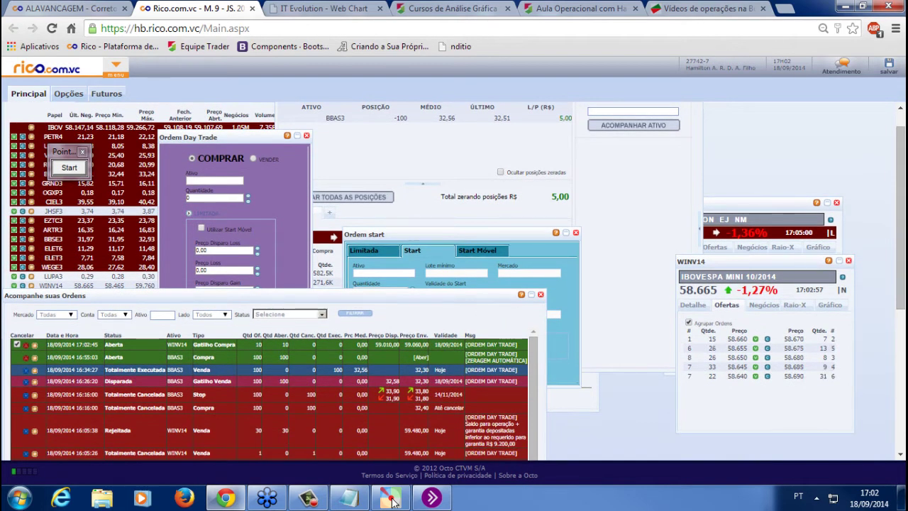
pyautogui.scroll(-3, 899, 298)
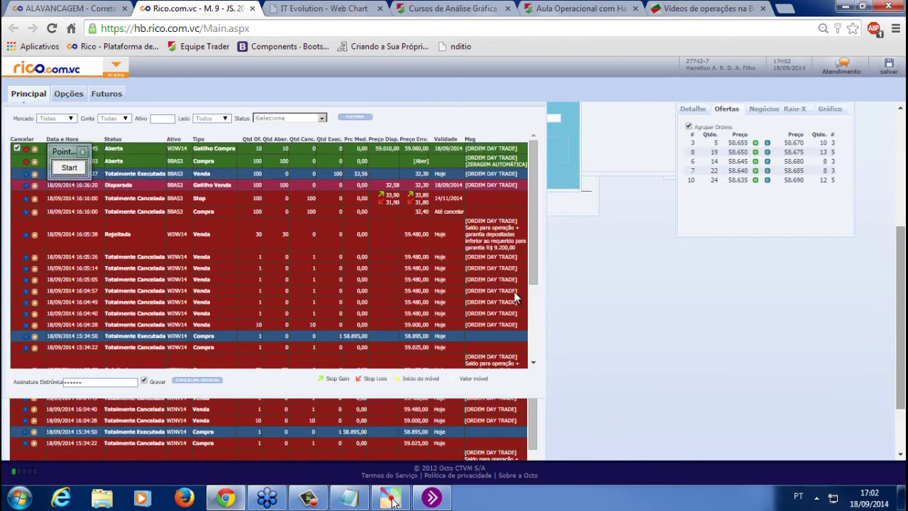
pyautogui.moveTo(537, 308); pyautogui.dragTo(538, 390)
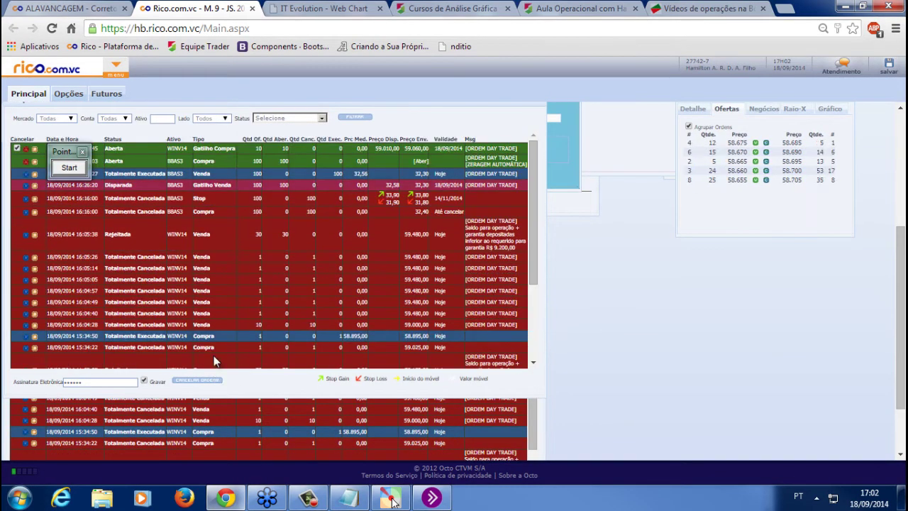
pyautogui.scroll(4, 602, 338)
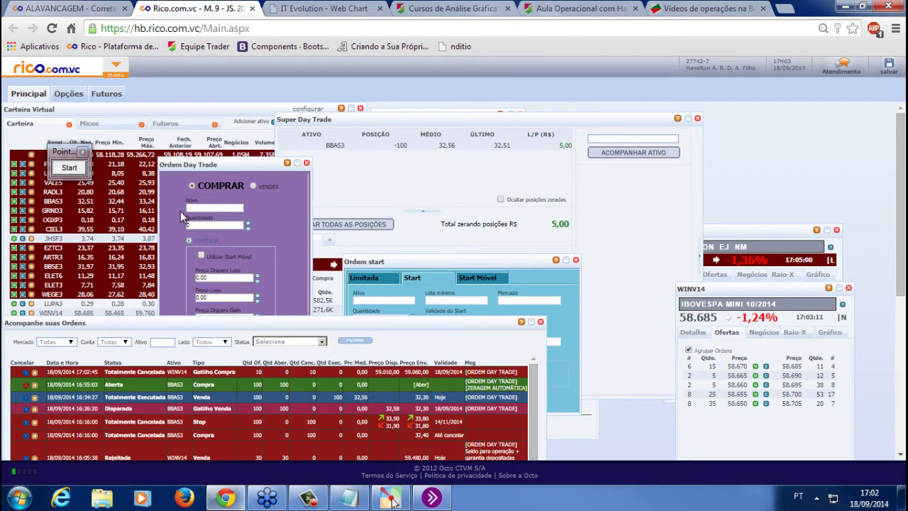
pyautogui.moveTo(257, 167); pyautogui.dragTo(271, 149)
pyautogui.click(243, 300)
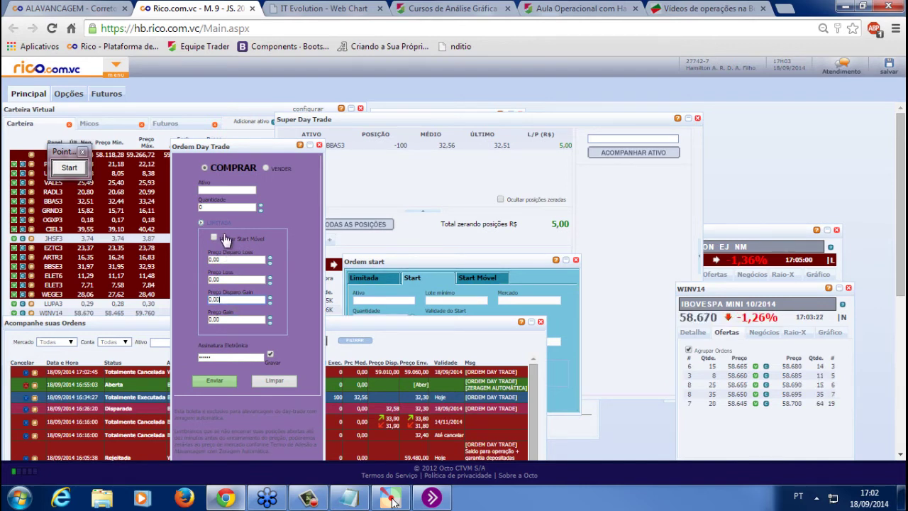
pyautogui.click(267, 168)
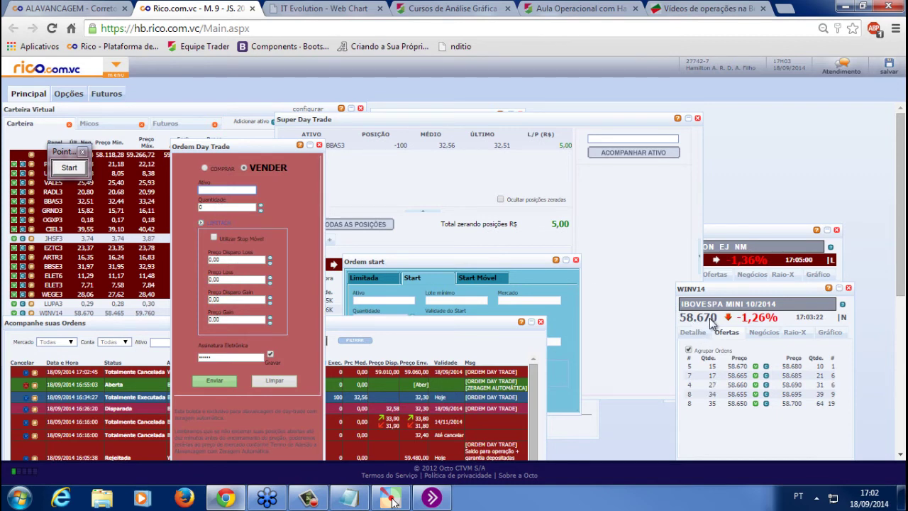
pyautogui.click(687, 349)
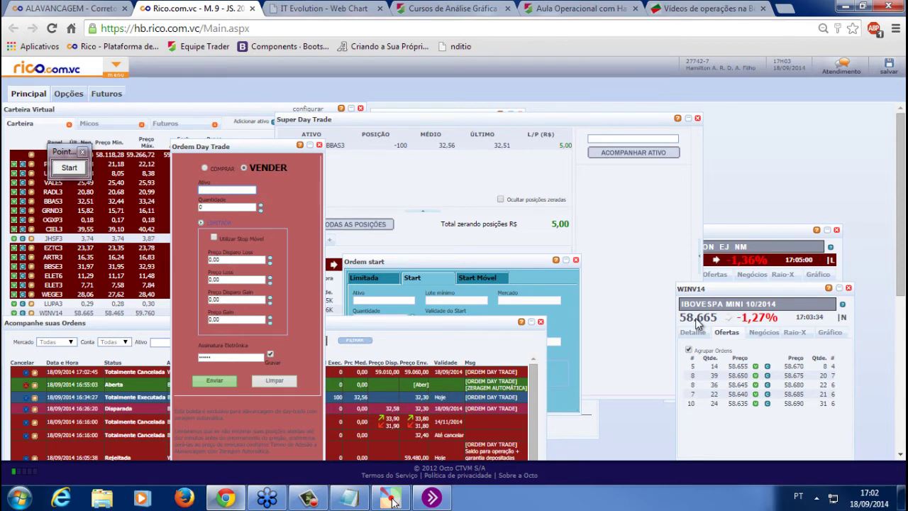
pyautogui.click(205, 168)
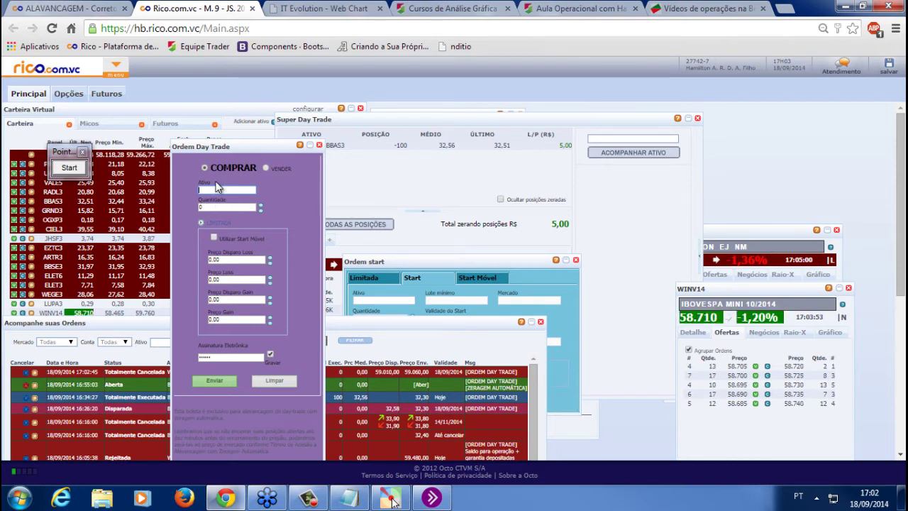
# Enter WINV14 in the day-trade ticket with its stop-loss trigger and loss prices
pyautogui.write('WINV14')
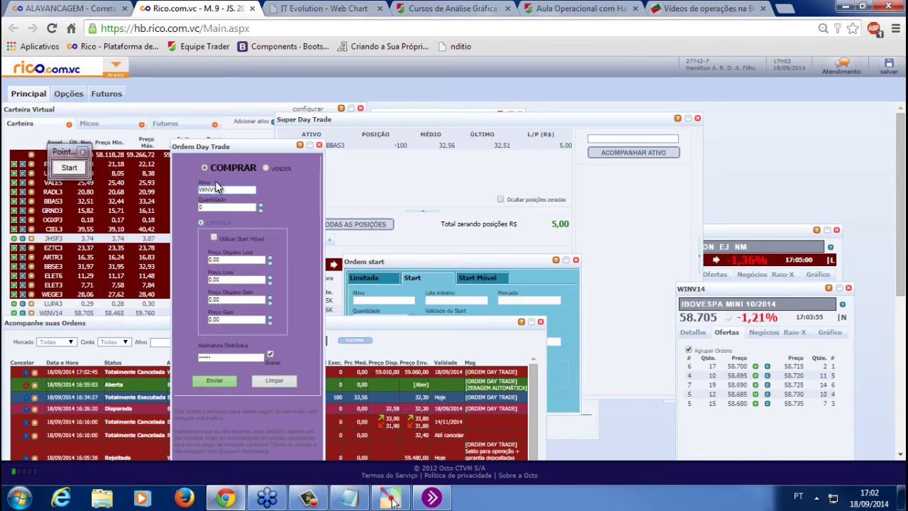
pyautogui.press('Tab')
pyautogui.click(231, 260)
pyautogui.write('58800')
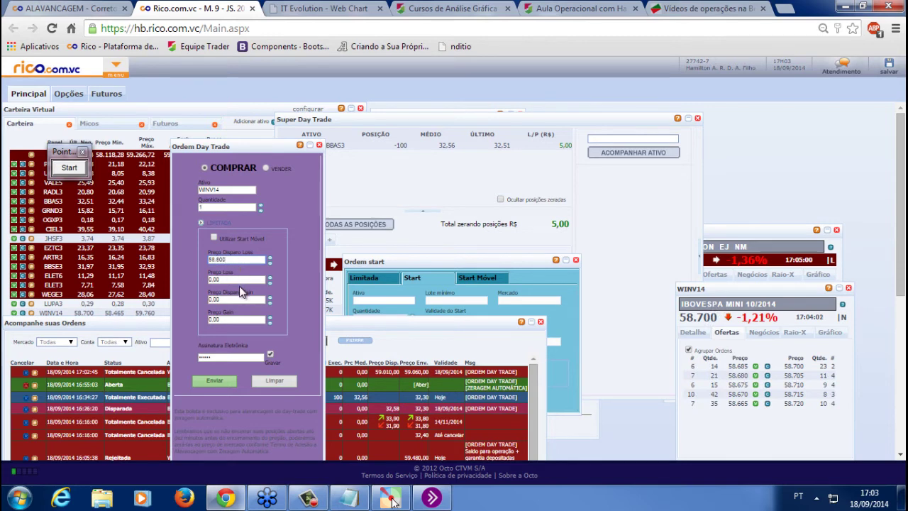
pyautogui.click(239, 279)
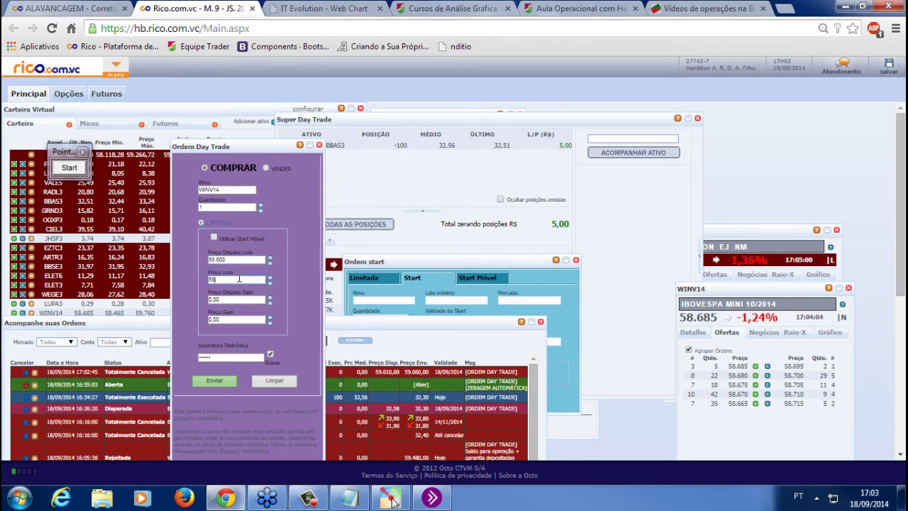
pyautogui.write('58.850')
# Fill in the gain trigger and gain price, then select the old scalper question in Notepad
pyautogui.press('Tab')
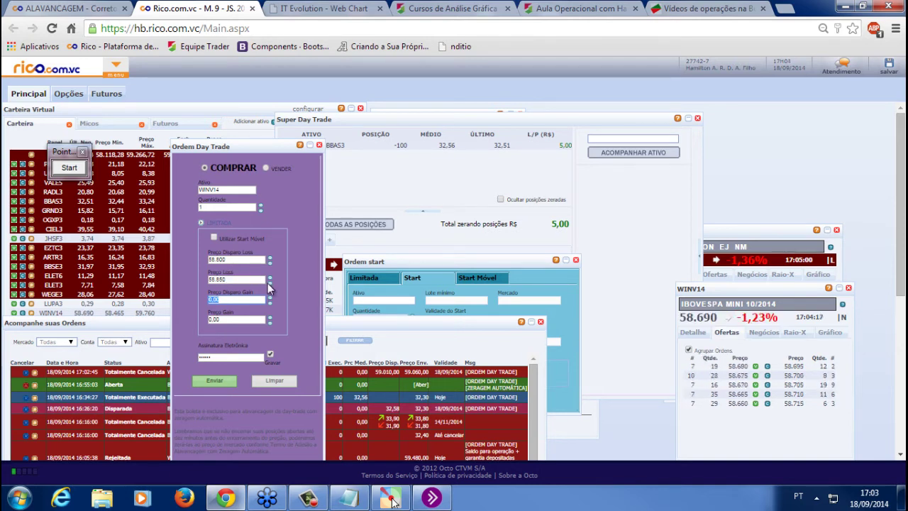
pyautogui.write('00')
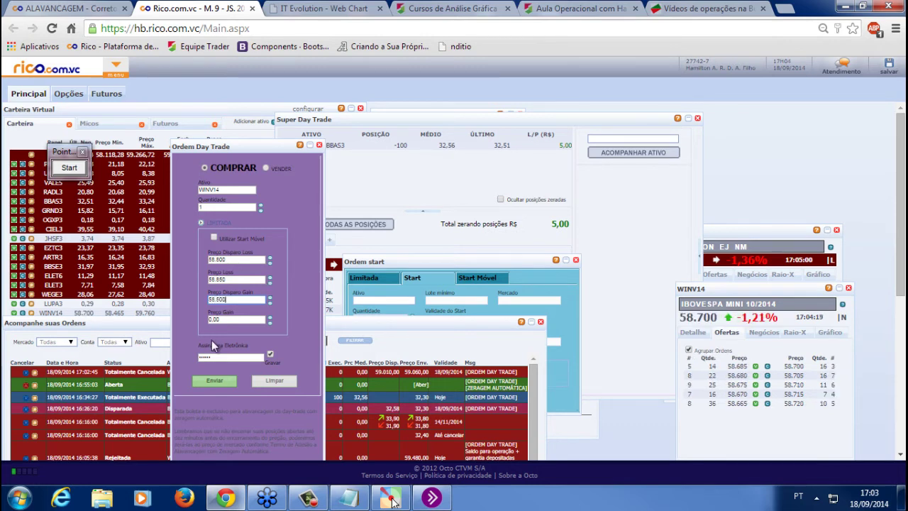
pyautogui.click(211, 318)
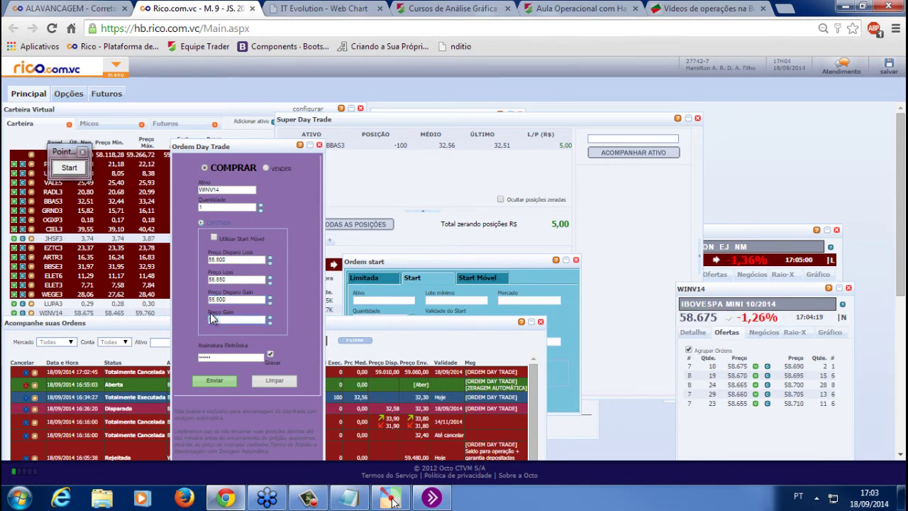
pyautogui.write('58850')
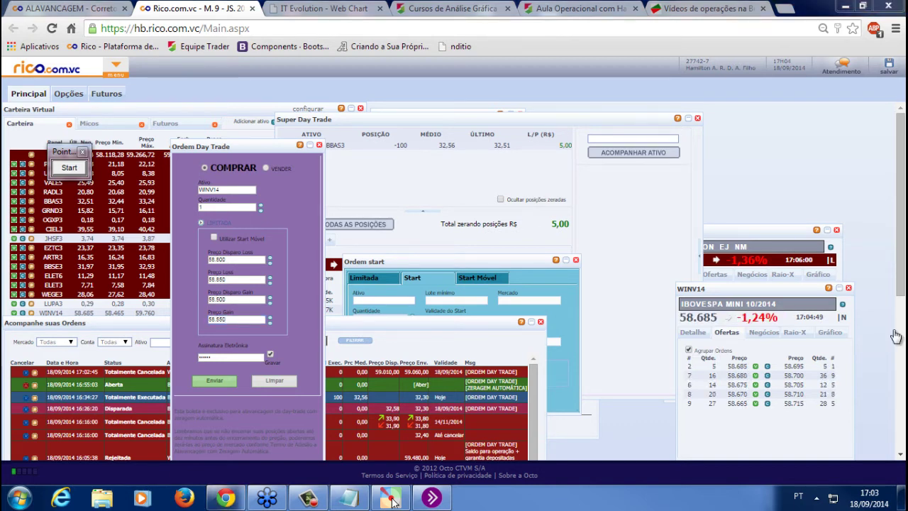
pyautogui.click(393, 500)
pyautogui.moveTo(417, 465); pyautogui.dragTo(185, 439)
# Paste the BOVA11 short-sale question, then set the day-trade order to sell 100 BOVA11
pyautogui.write('Posso operar o índice BOVA11 na mão de venda?')
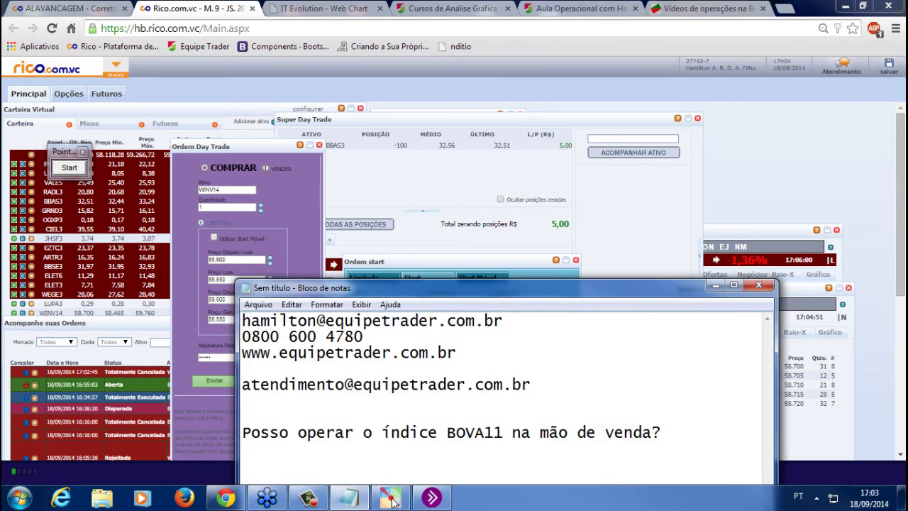
pyautogui.click(244, 168)
pyautogui.doubleClick(232, 191)
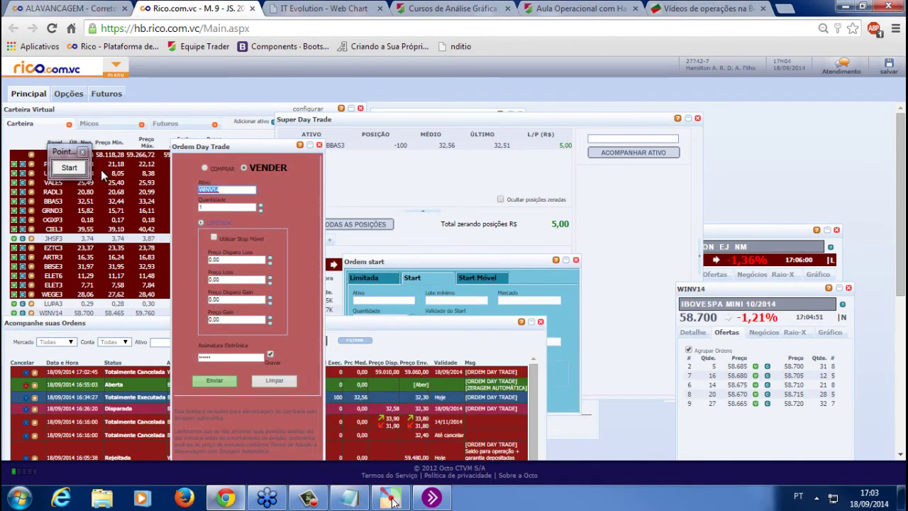
pyautogui.write('BOVA11')
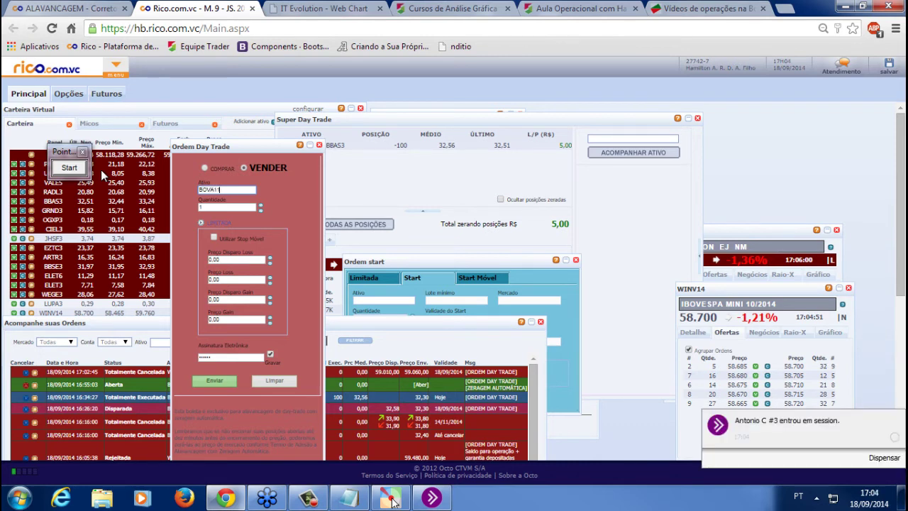
pyautogui.press('Tab')
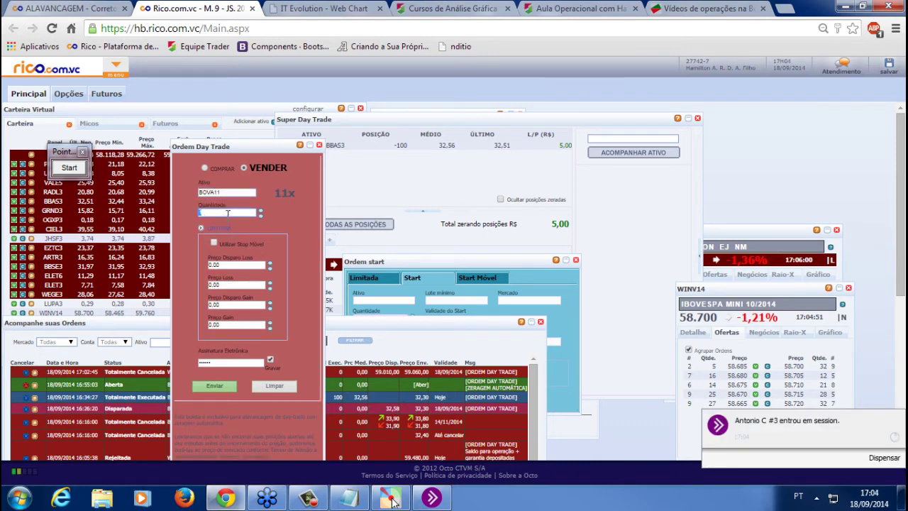
pyautogui.write('100')
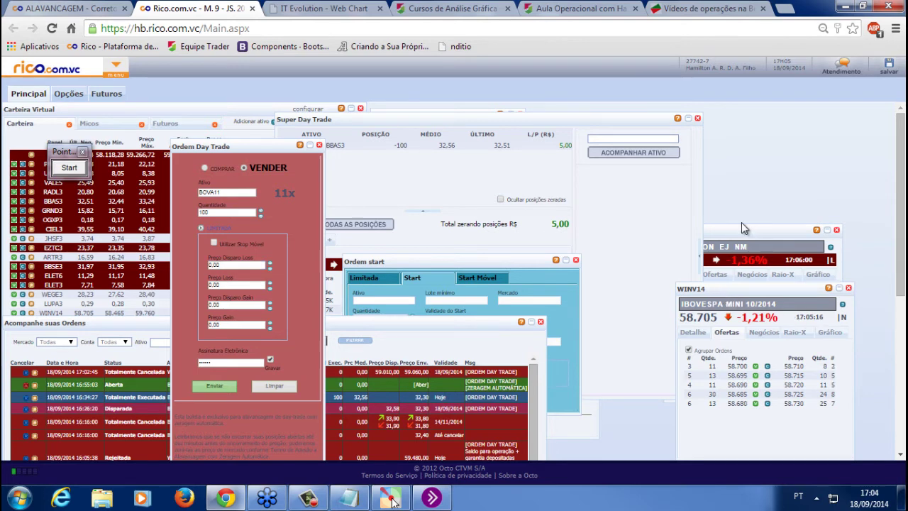
# Rearrange the BBAS3 and WINV14 quote panels and centre the order form
pyautogui.moveTo(747, 230); pyautogui.dragTo(772, 129)
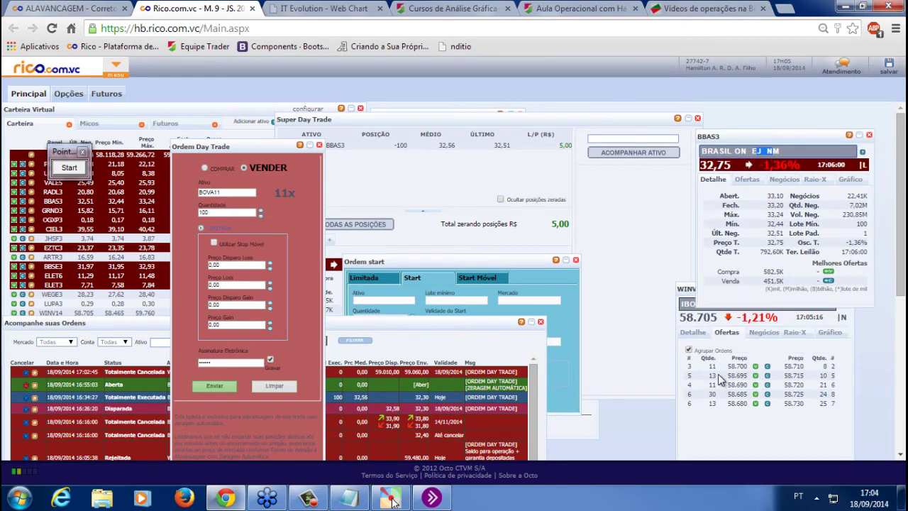
pyautogui.moveTo(720, 287); pyautogui.dragTo(716, 318)
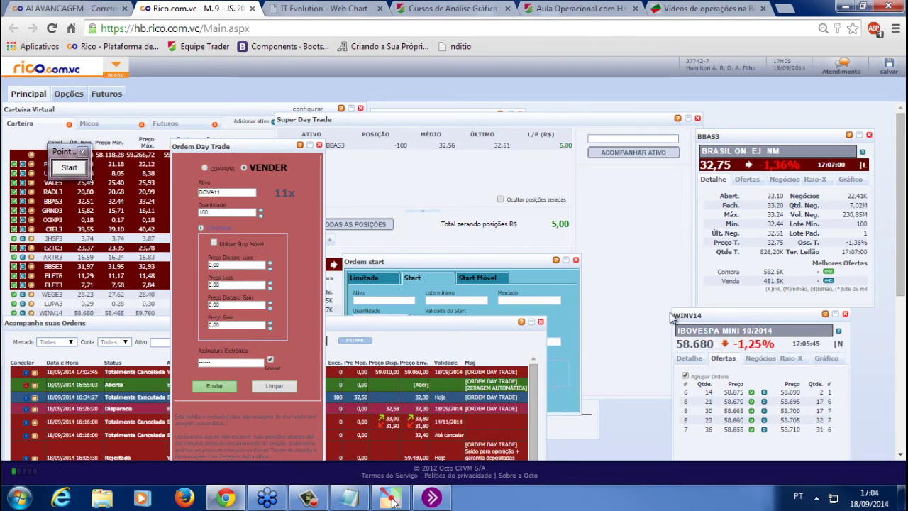
pyautogui.click(213, 211)
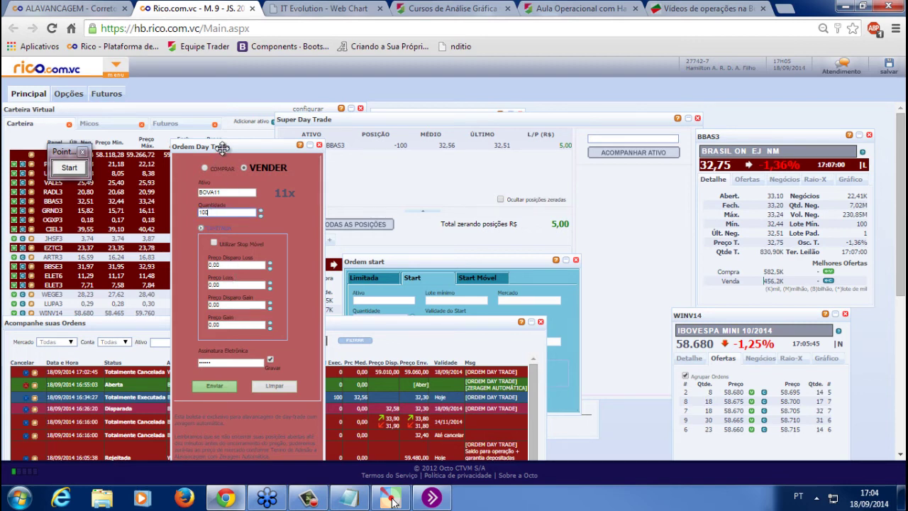
pyautogui.moveTo(249, 149); pyautogui.dragTo(503, 153)
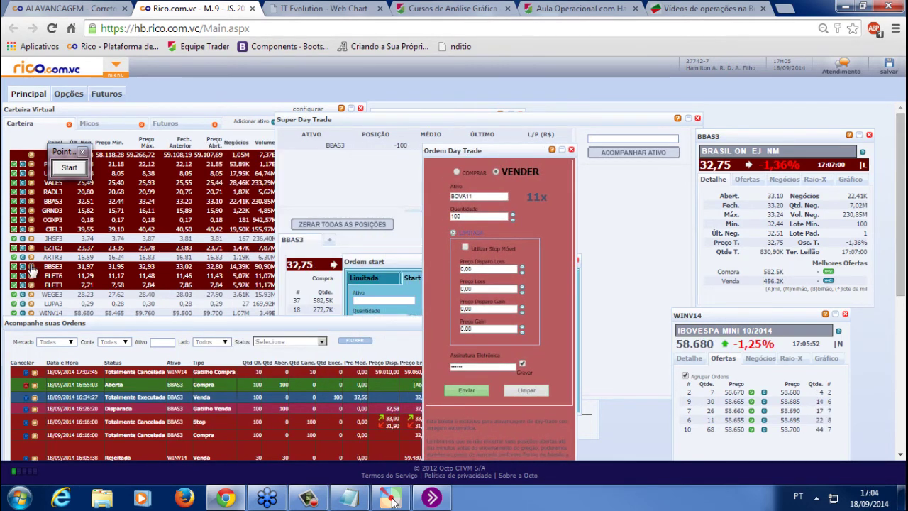
# Open a quote panel from BBSE3 and load the IBOV index in it
pyautogui.click(22, 266)
pyautogui.moveTo(613, 171); pyautogui.dragTo(544, 186)
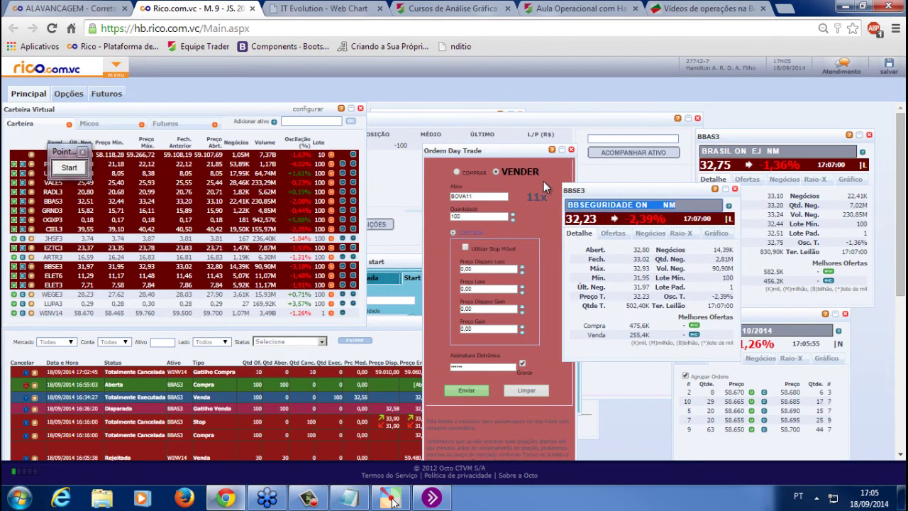
pyautogui.write('IBOV')
pyautogui.press('Return')
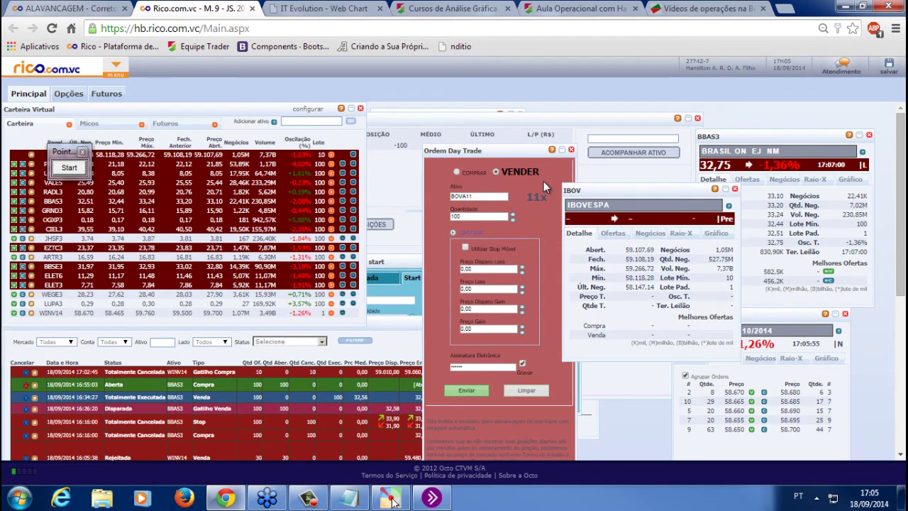
pyautogui.moveTo(607, 190); pyautogui.dragTo(637, 198)
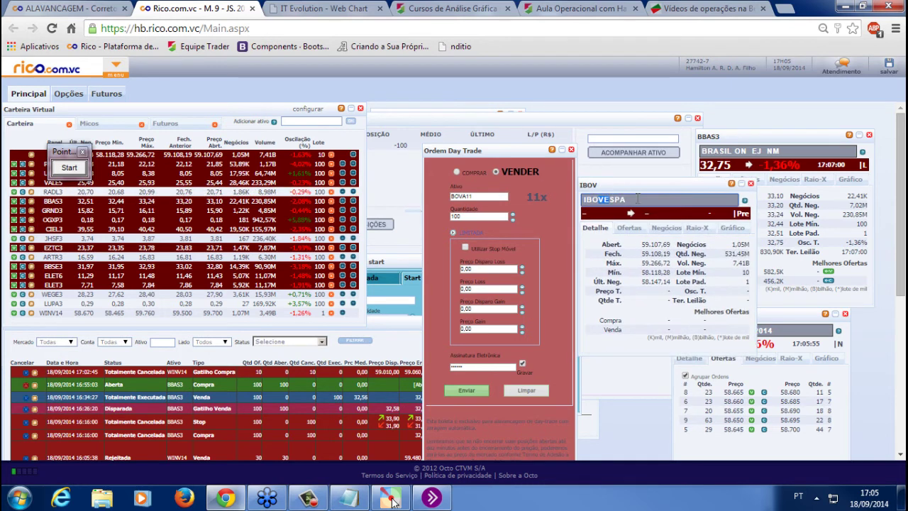
pyautogui.click(637, 199)
# Switch the BOVA11 sell order from stop fields to a plain price order
pyautogui.doubleClick(479, 216)
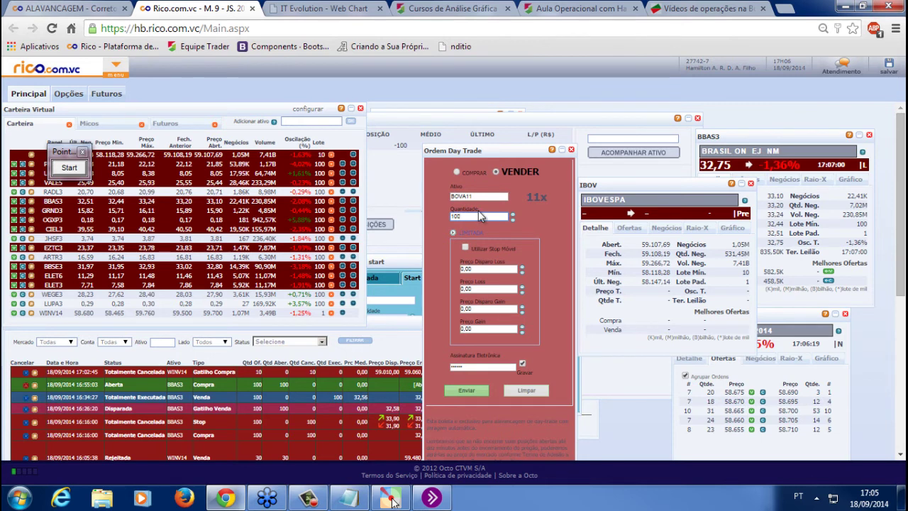
pyautogui.doubleClick(487, 195)
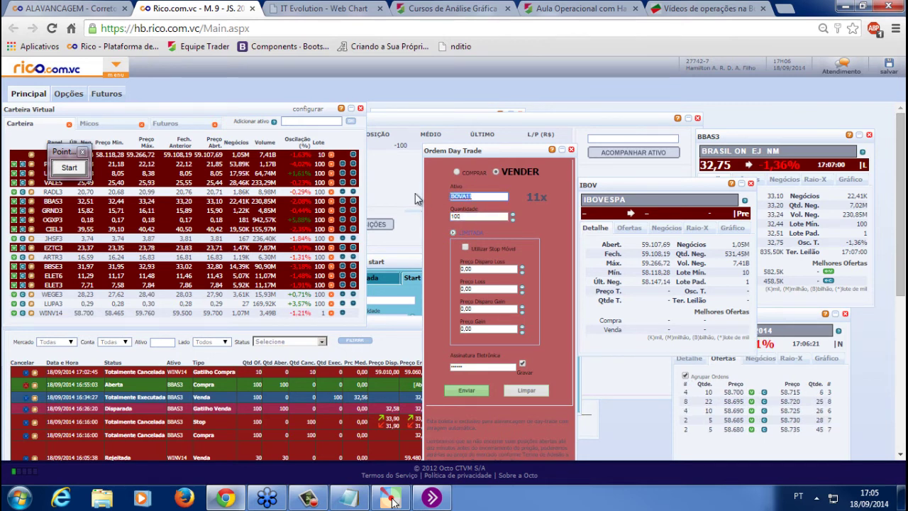
pyautogui.click(477, 215)
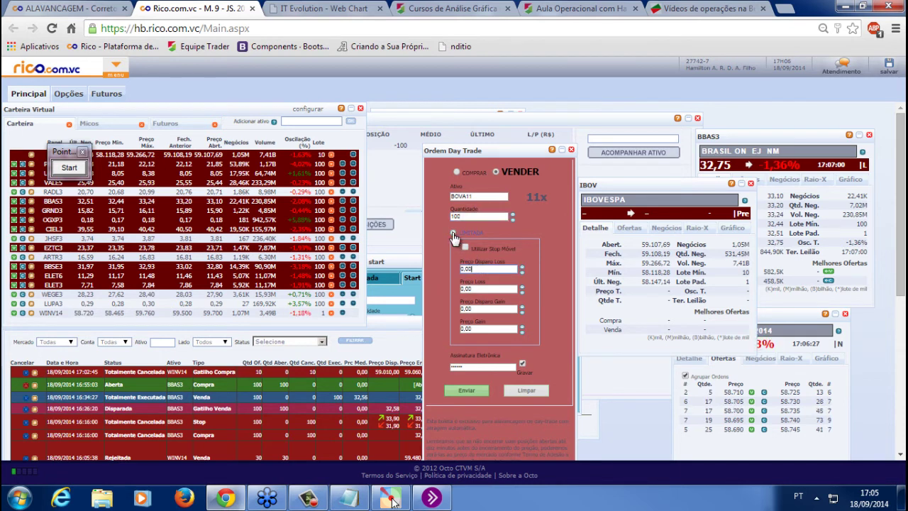
pyautogui.click(461, 233)
pyautogui.click(468, 237)
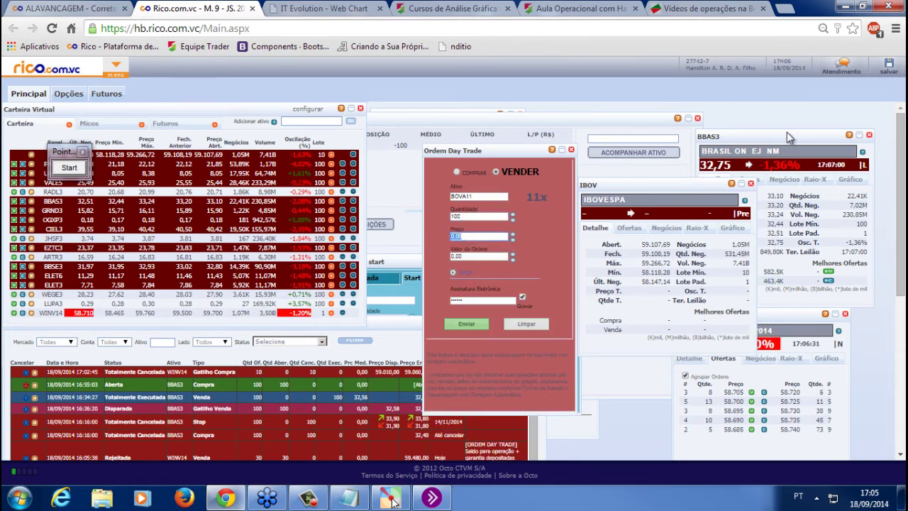
# Change the BBAS3 quote window's ticker to BOVA11
pyautogui.click(738, 151)
pyautogui.write('B')
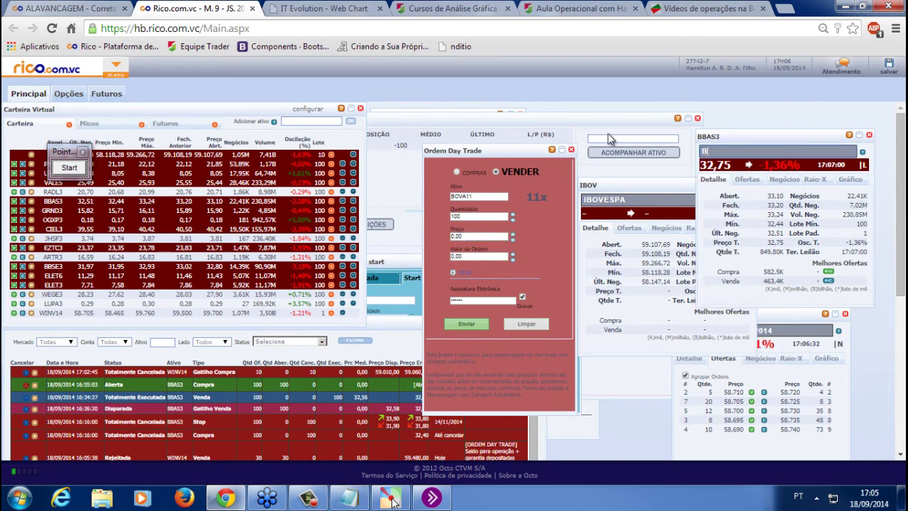
pyautogui.write('OVA11')
pyautogui.press('Return')
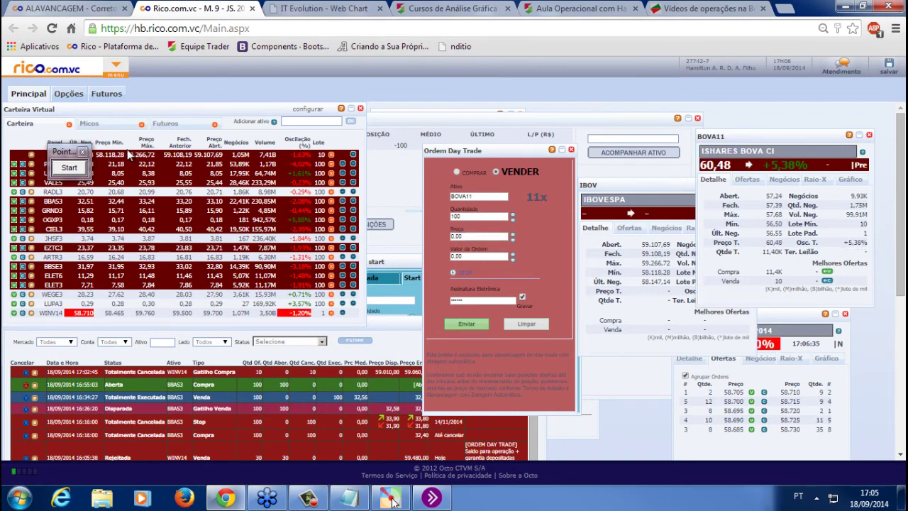
pyautogui.click(116, 69)
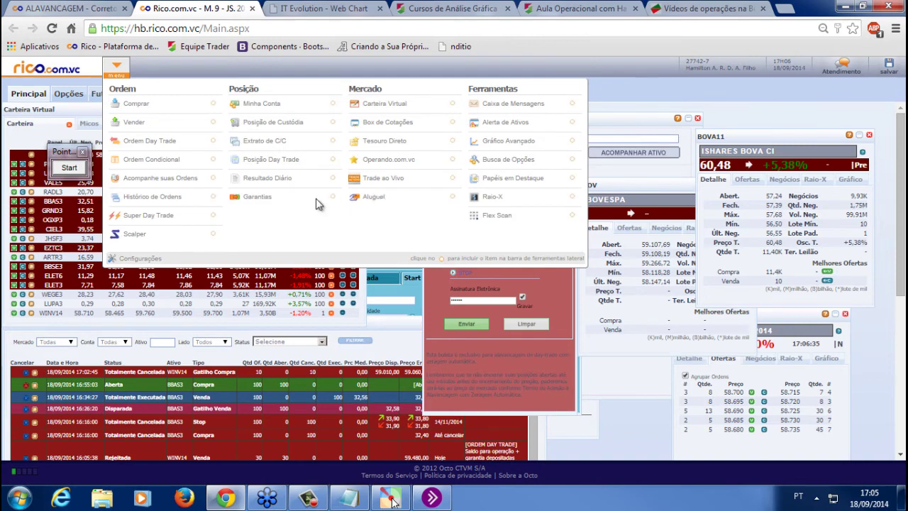
# Search the Aluguel stock-rental tool for BOVA11 lending offers, replacing BBAS3
pyautogui.click(375, 200)
pyautogui.click(464, 275)
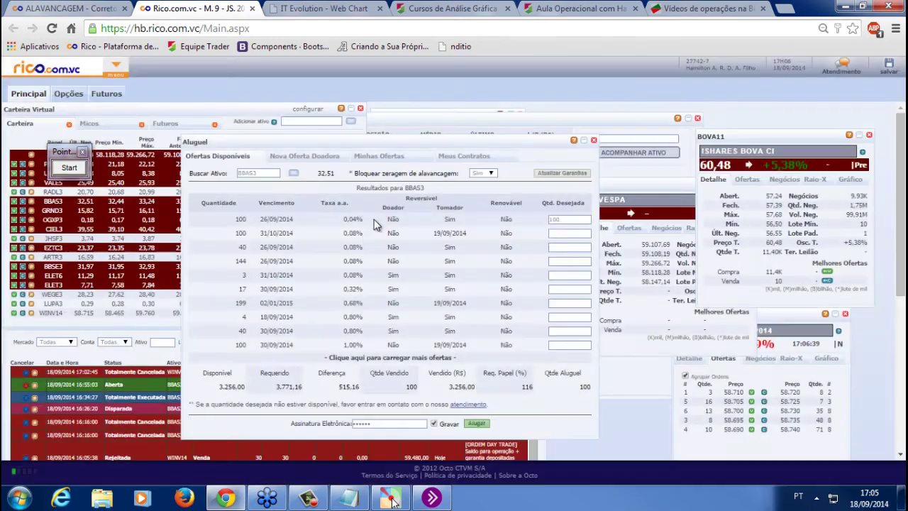
pyautogui.doubleClick(268, 175)
pyautogui.write('BOVA11')
pyautogui.press('Return')
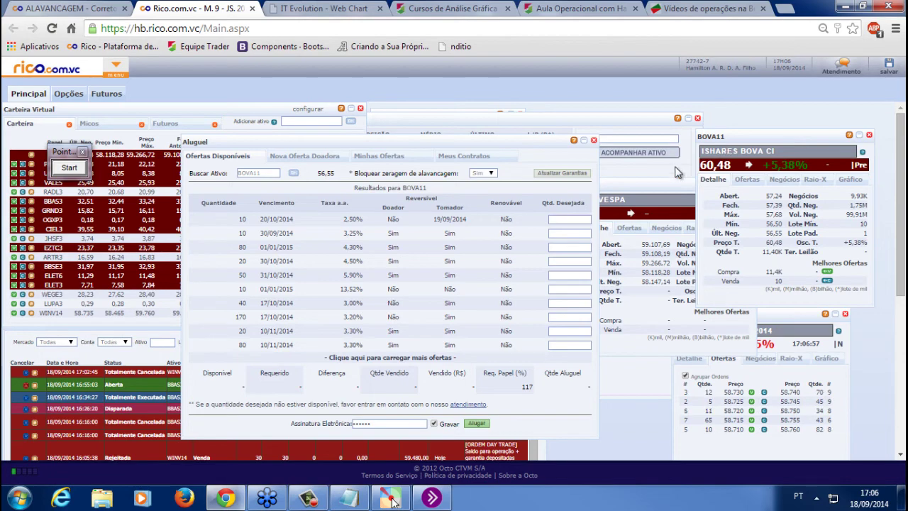
pyautogui.click(707, 9)
# Open the ETF Exchange Traded Funds article under Informações Importantes and read through it
pyautogui.scroll(10, 623, 235)
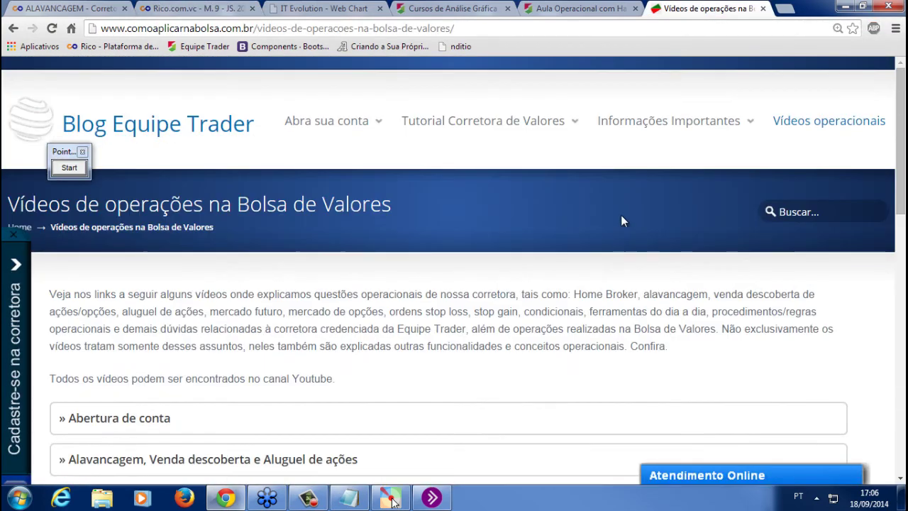
pyautogui.moveTo(670, 112)
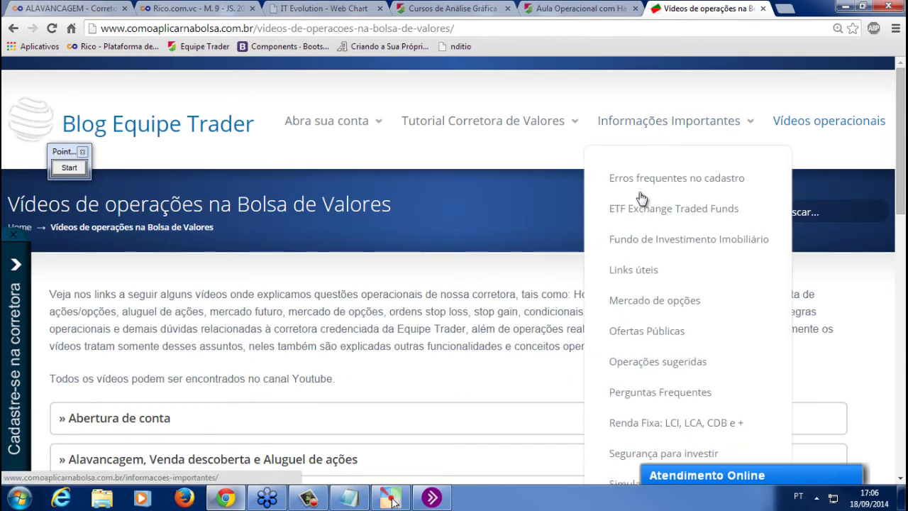
pyautogui.click(638, 215)
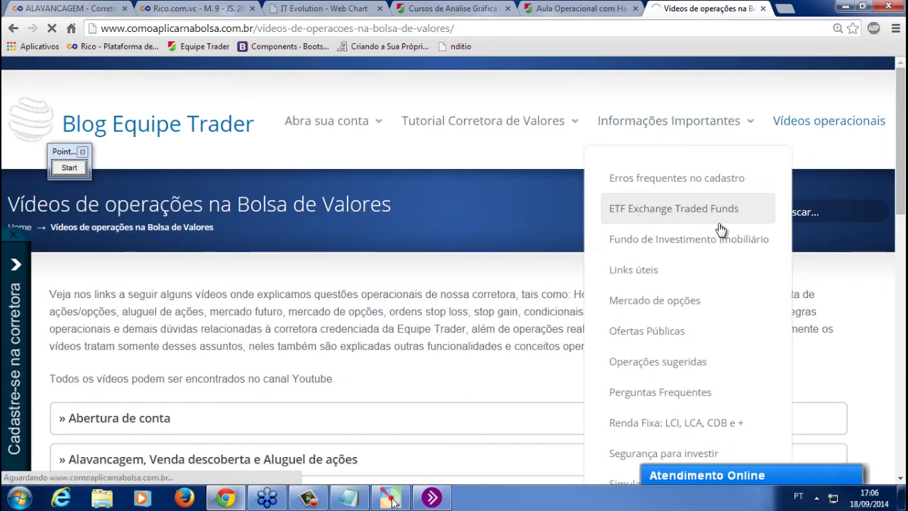
pyautogui.scroll(-2, 487, 298)
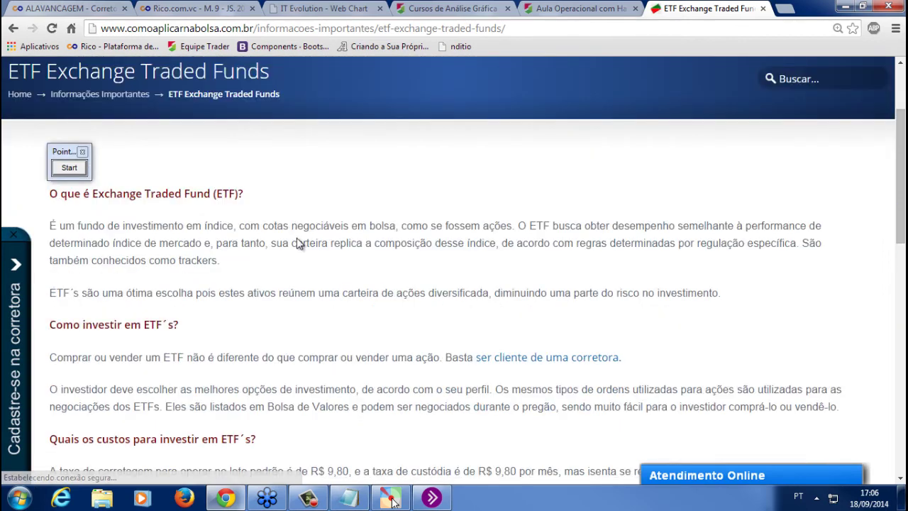
pyautogui.scroll(-4, 155, 195)
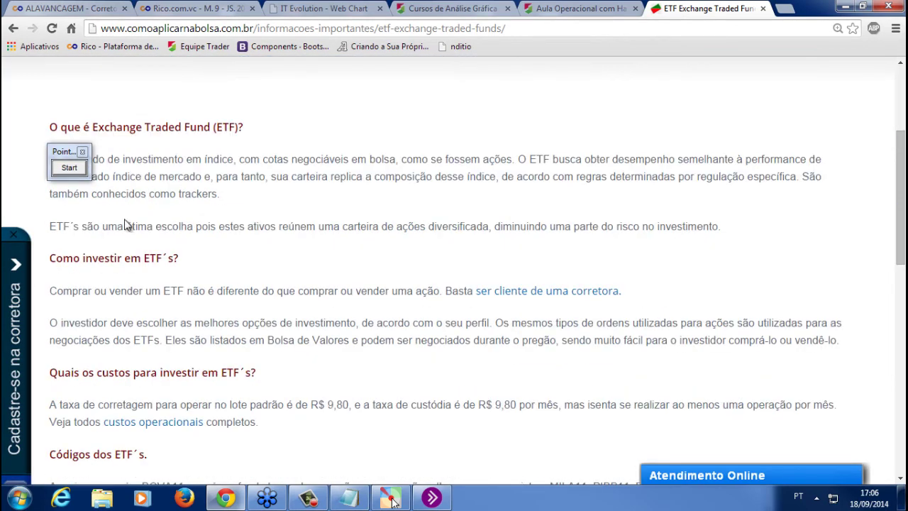
pyautogui.scroll(-2, 138, 226)
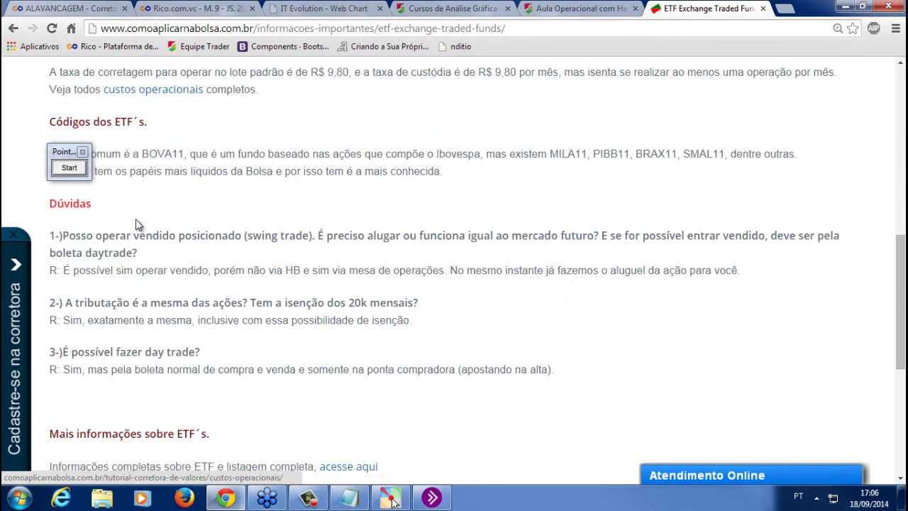
pyautogui.scroll(-3, 127, 194)
pyautogui.scroll(3, 111, 169)
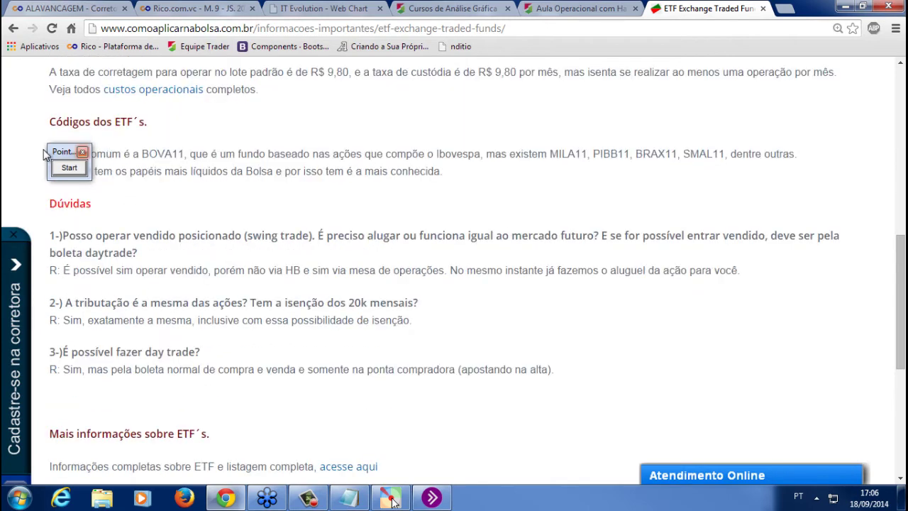
# Follow the article's 'acesse aqui' link to BM&FBovespa's full ETF listing
pyautogui.moveTo(64, 151); pyautogui.dragTo(178, 157)
pyautogui.scroll(-1, 330, 213)
pyautogui.scroll(-2, 330, 213)
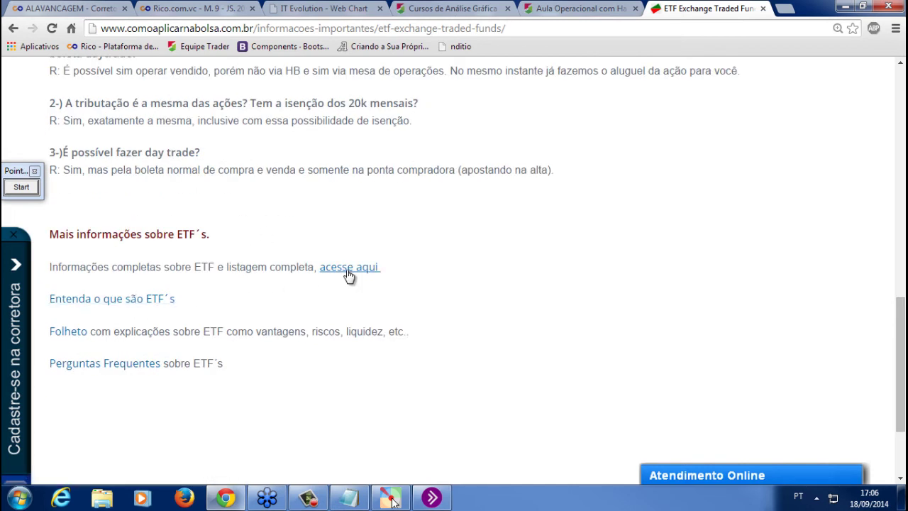
pyautogui.click(349, 275)
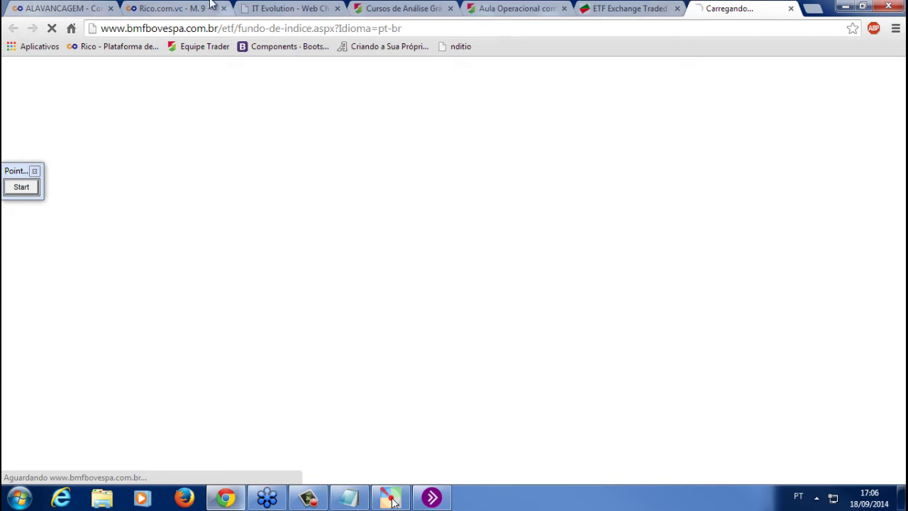
# Back in Rico, view the PETR4 quote details from the Carteira list, then close them
pyautogui.click(181, 8)
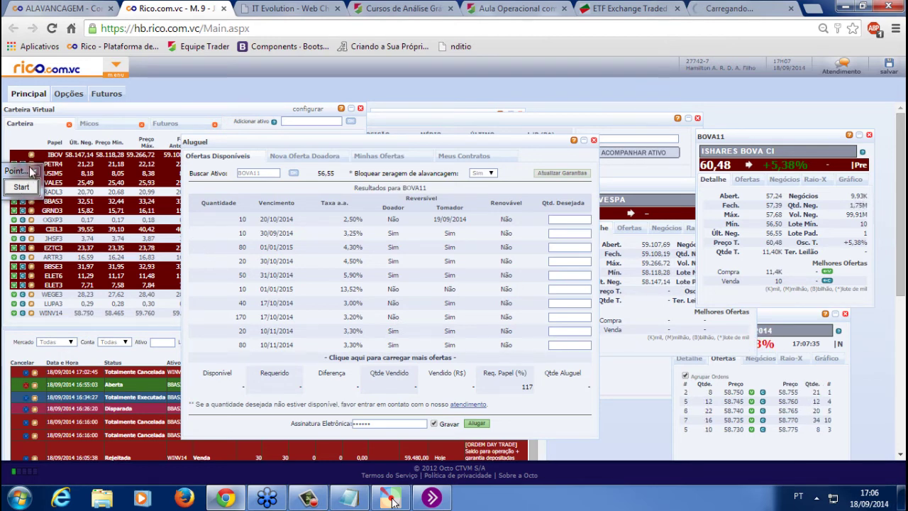
pyautogui.click(33, 166)
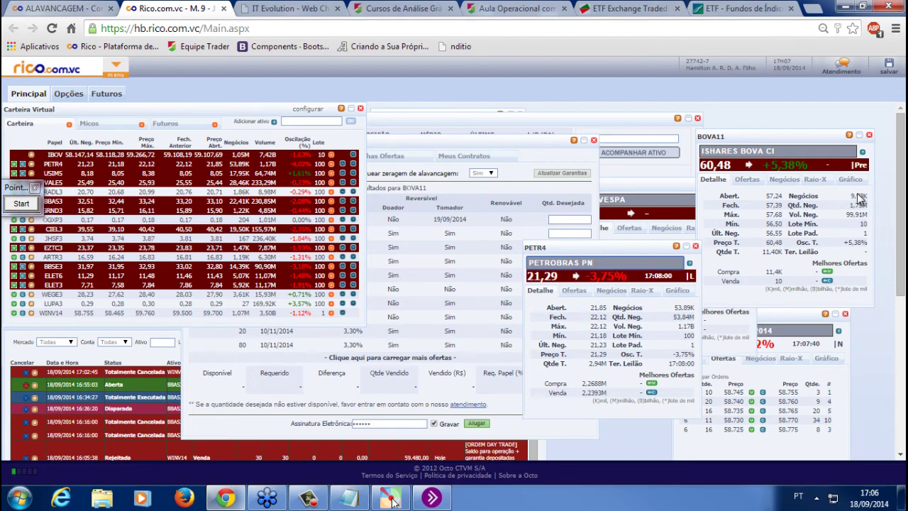
pyautogui.click(696, 247)
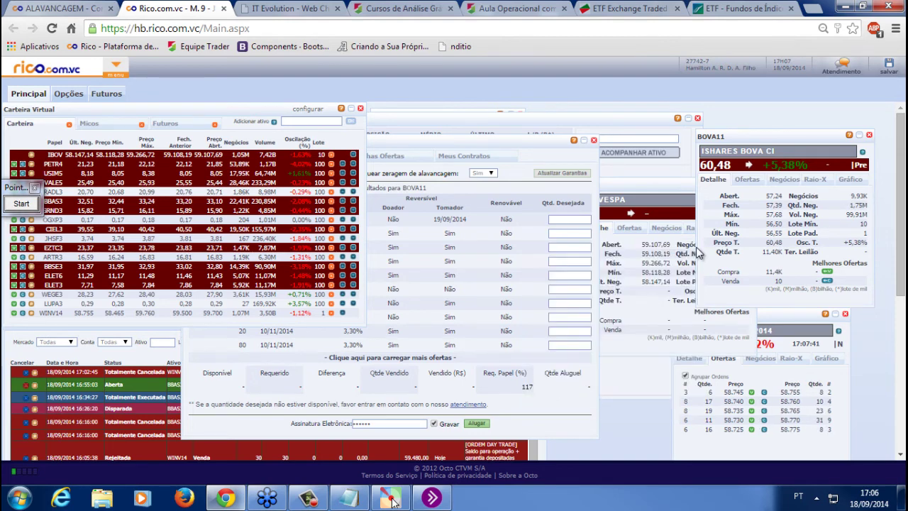
# Scroll to the ETFs Listados table and highlight the BOVA11 row, last at 56,55
pyautogui.click(738, 8)
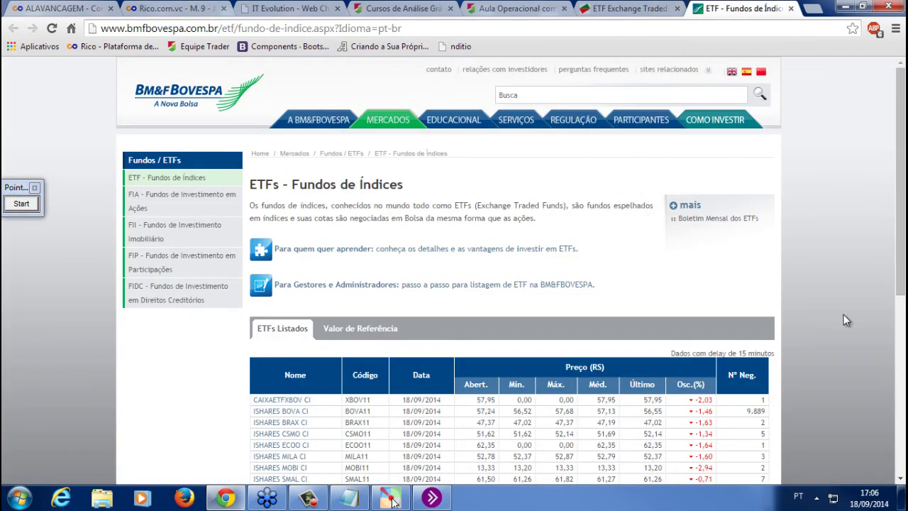
pyautogui.scroll(-2, 844, 314)
pyautogui.scroll(-1, 315, 229)
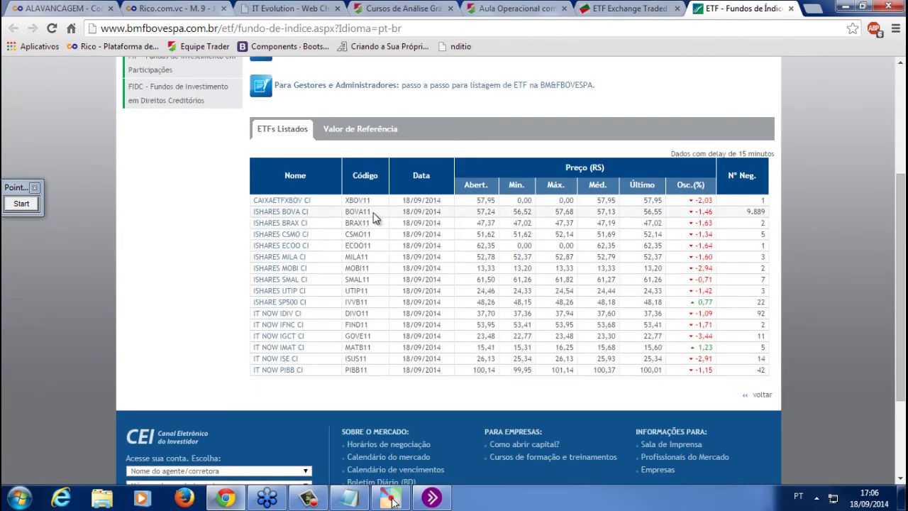
pyautogui.moveTo(340, 214); pyautogui.dragTo(631, 216)
pyautogui.click(799, 225)
# Highlight the iShares and IT NOW ETF rows in the listing table
pyautogui.moveTo(765, 201); pyautogui.dragTo(754, 349)
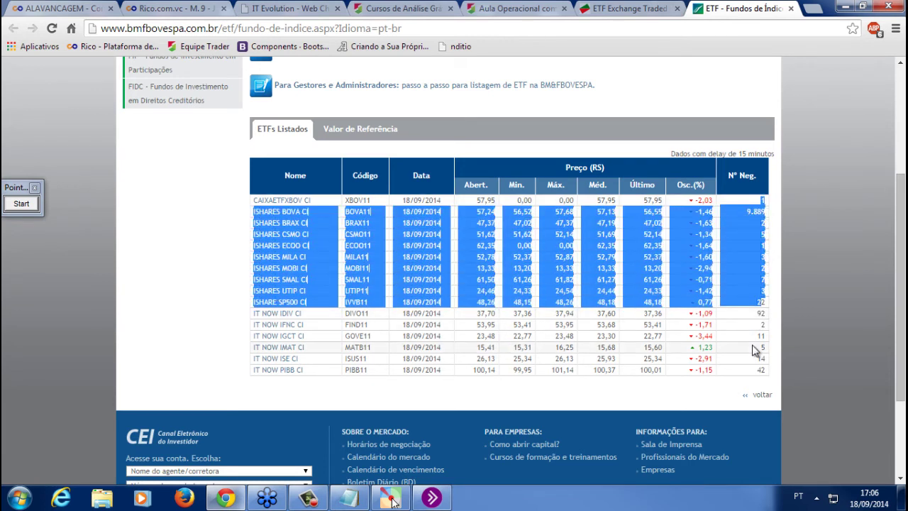
pyautogui.click(754, 314)
pyautogui.click(761, 313)
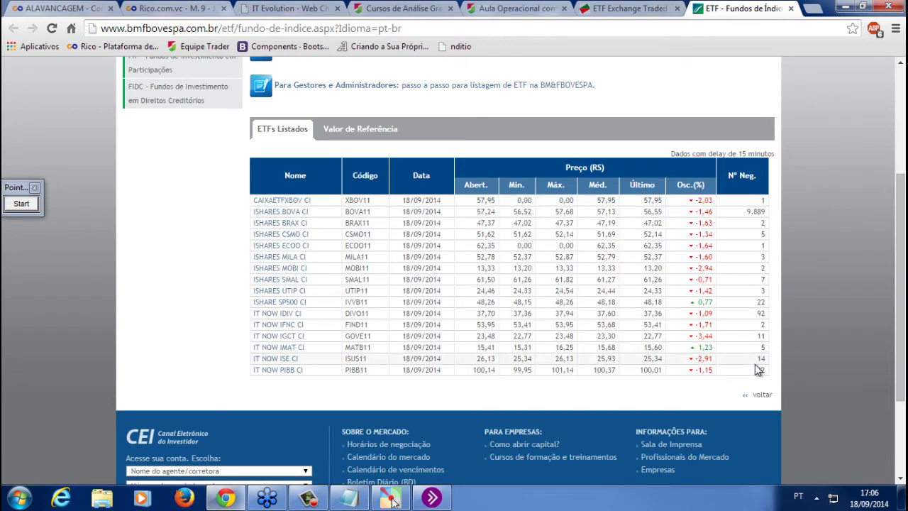
pyautogui.moveTo(761, 302); pyautogui.dragTo(769, 370)
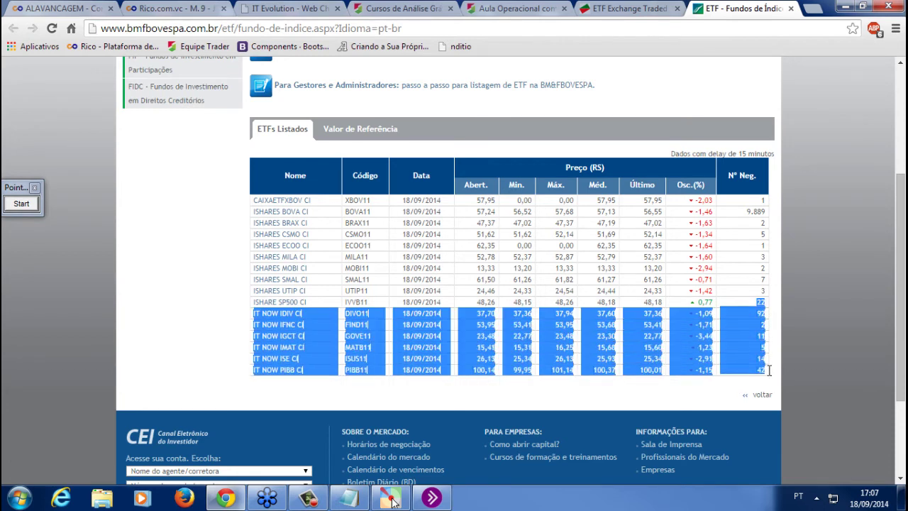
pyautogui.click(752, 327)
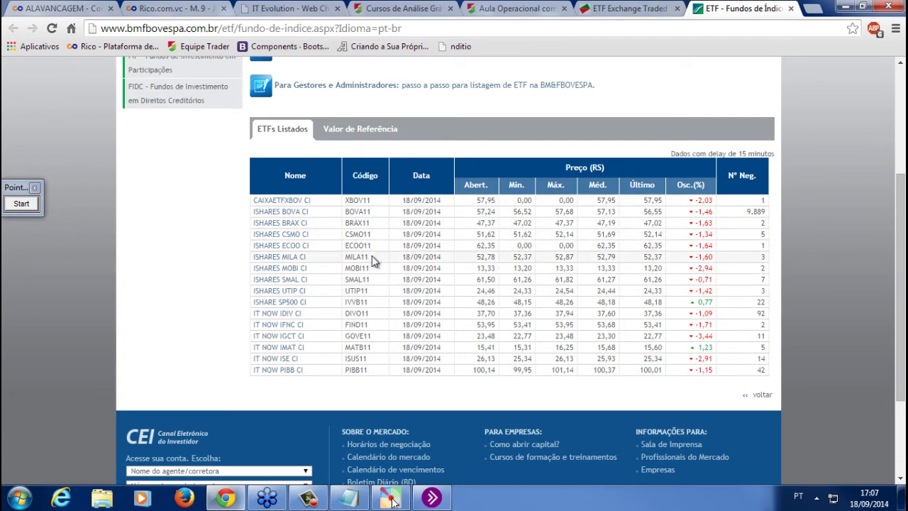
pyautogui.click(299, 7)
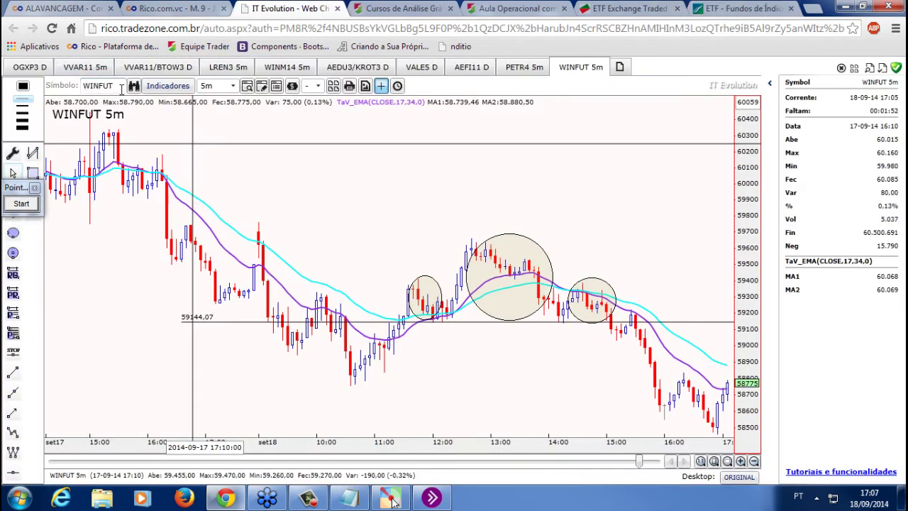
# Change the PETR4 chart to MILA11 on the daily (D) period and zoom out
pyautogui.click(539, 69)
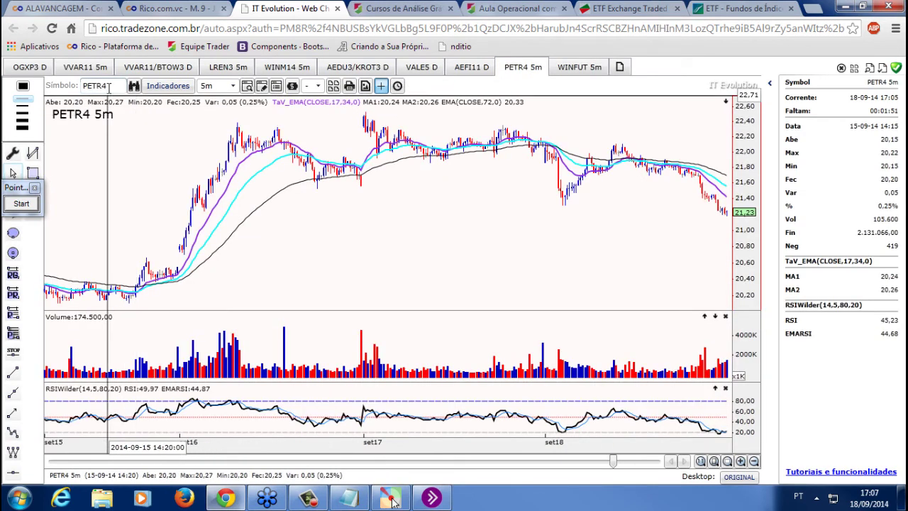
pyautogui.doubleClick(109, 85)
pyautogui.write('MILA11')
pyautogui.press('Return')
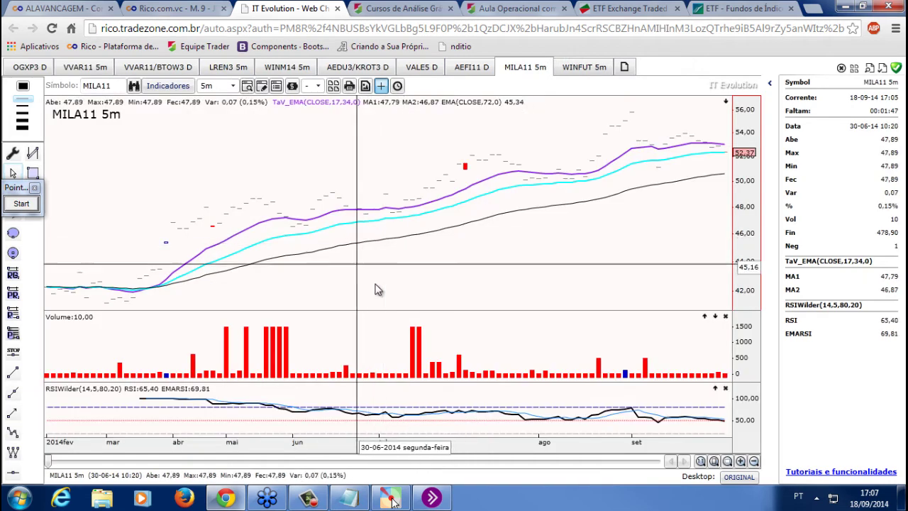
pyautogui.write('D')
pyautogui.press('Return')
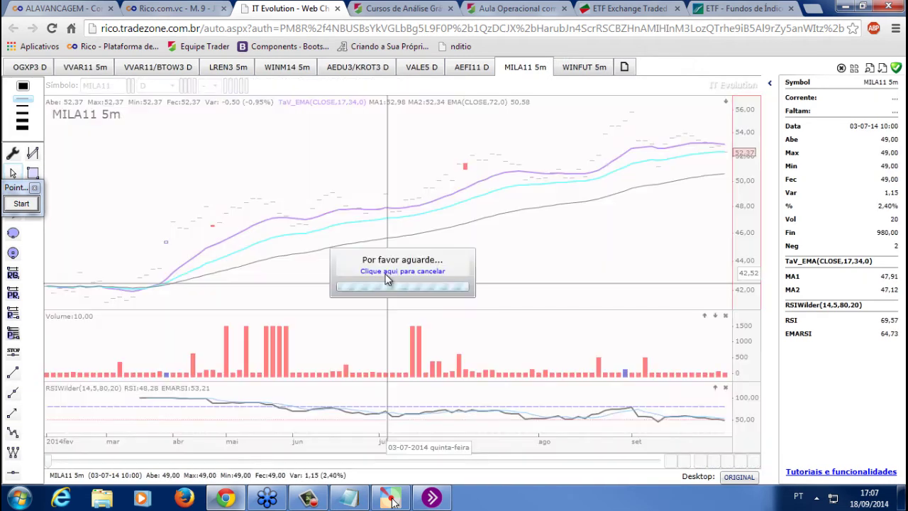
pyautogui.scroll(-5, 387, 280)
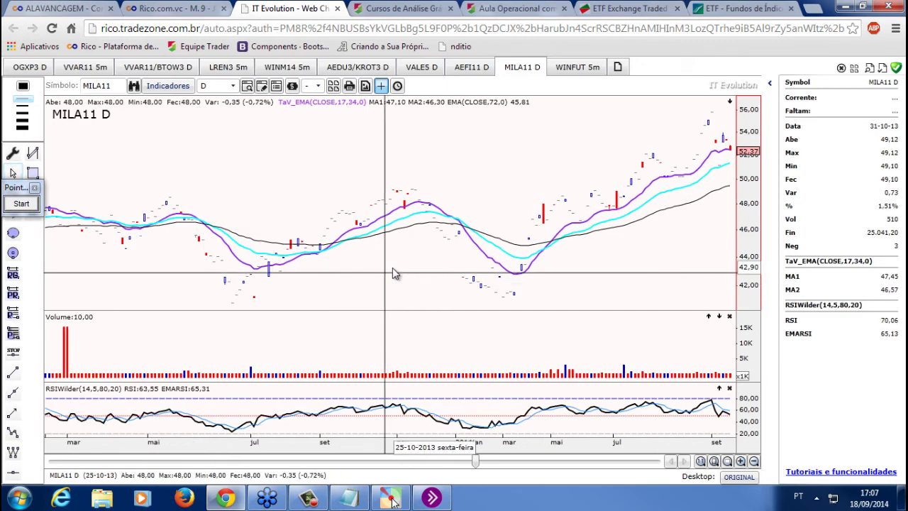
pyautogui.click(170, 9)
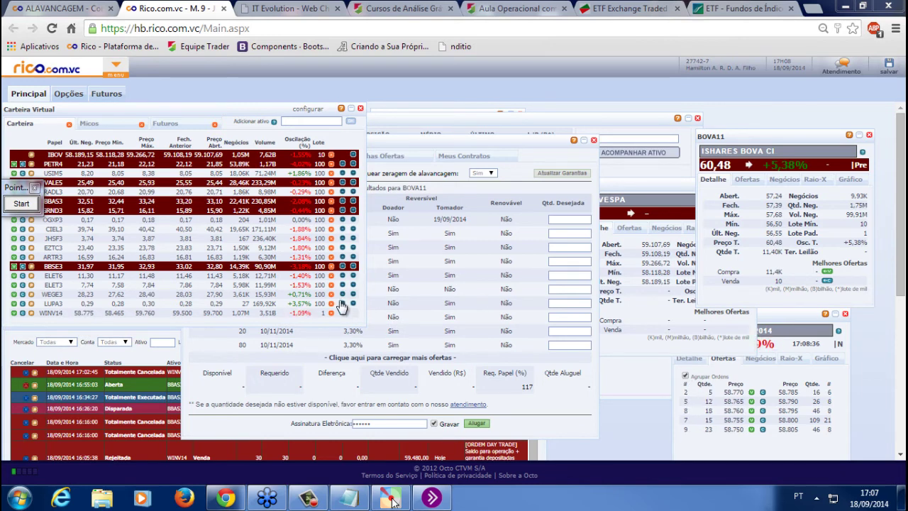
# Move the Aluguel and IBOV windows aside so the BOVA11 Ordem Day Trade ticket is in front
pyautogui.moveTo(495, 147); pyautogui.dragTo(514, 145)
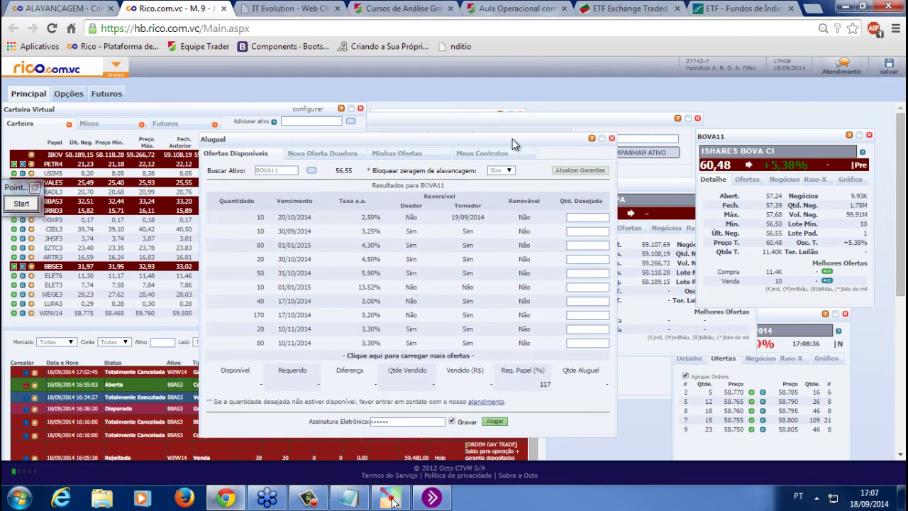
pyautogui.moveTo(635, 186); pyautogui.dragTo(620, 186)
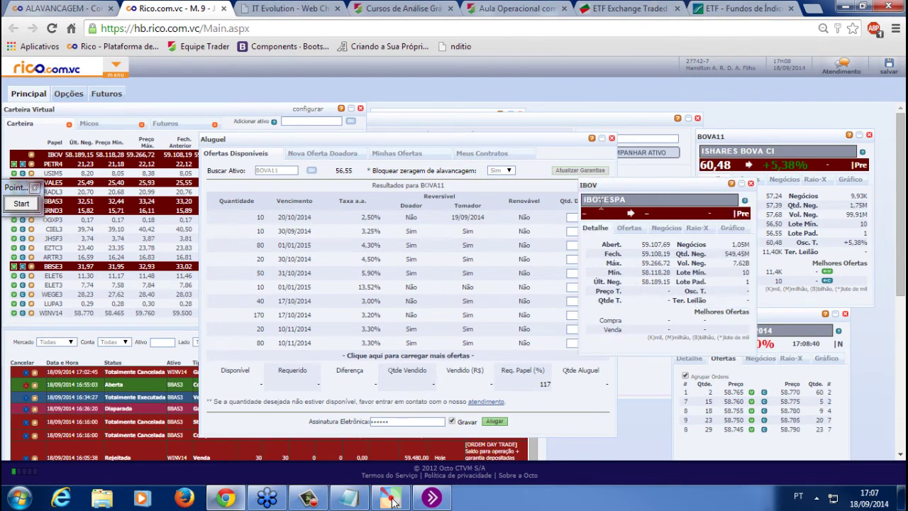
pyautogui.moveTo(410, 143); pyautogui.dragTo(297, 168)
pyautogui.moveTo(525, 151); pyautogui.dragTo(572, 143)
pyautogui.doubleClick(525, 193)
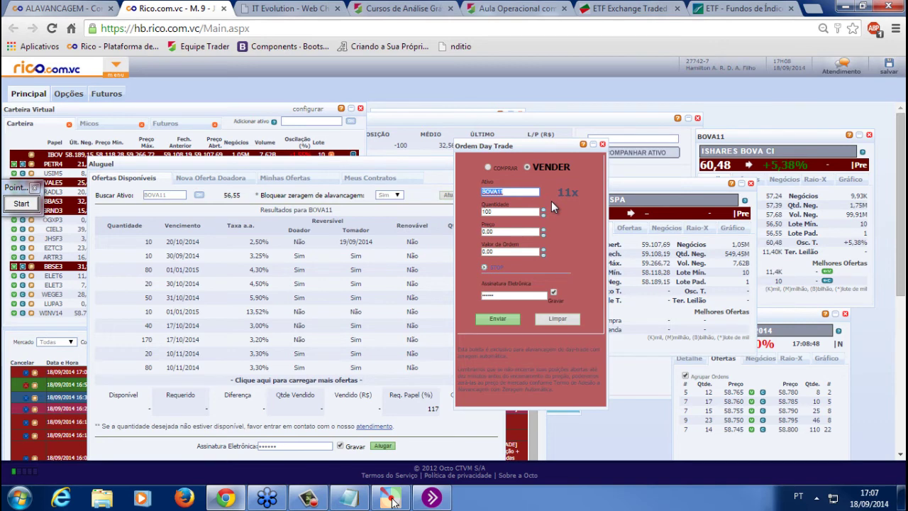
pyautogui.click(289, 7)
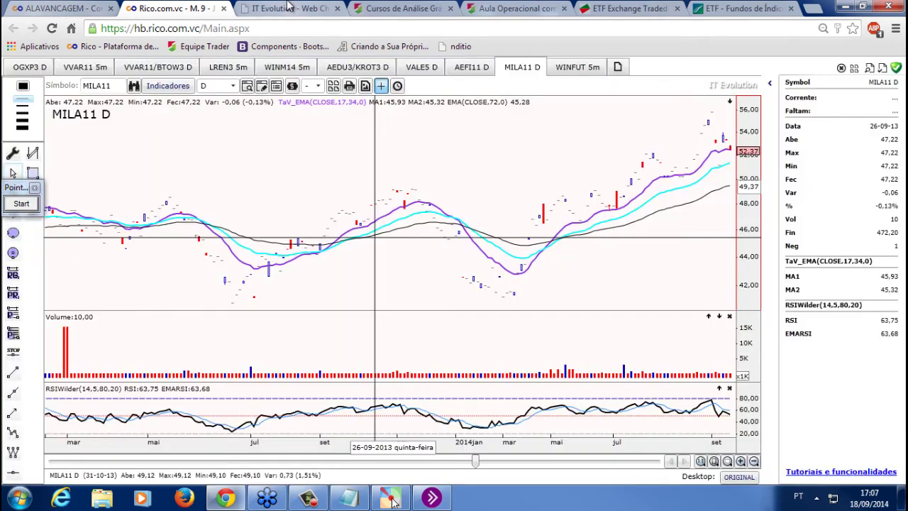
# Show the annotated WINFUT 5m chart, then return to the Rico day-trade ticket
pyautogui.click(577, 69)
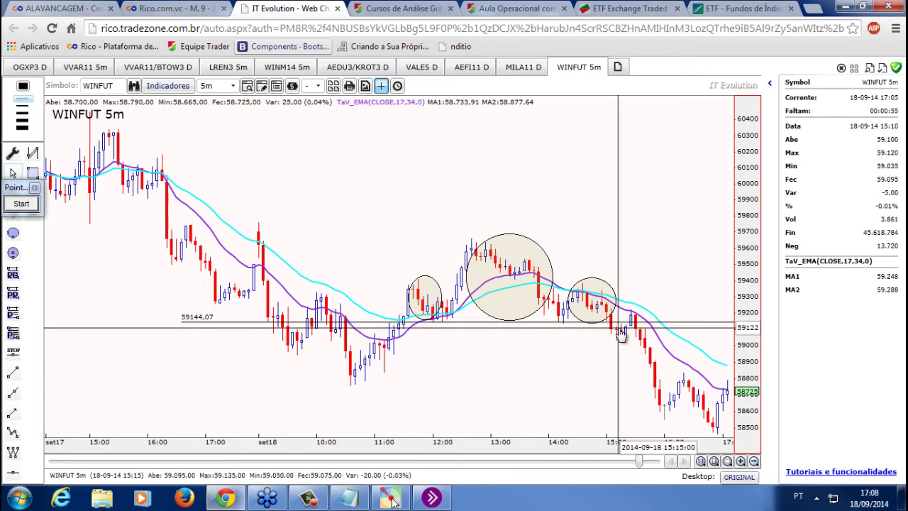
pyautogui.click(171, 8)
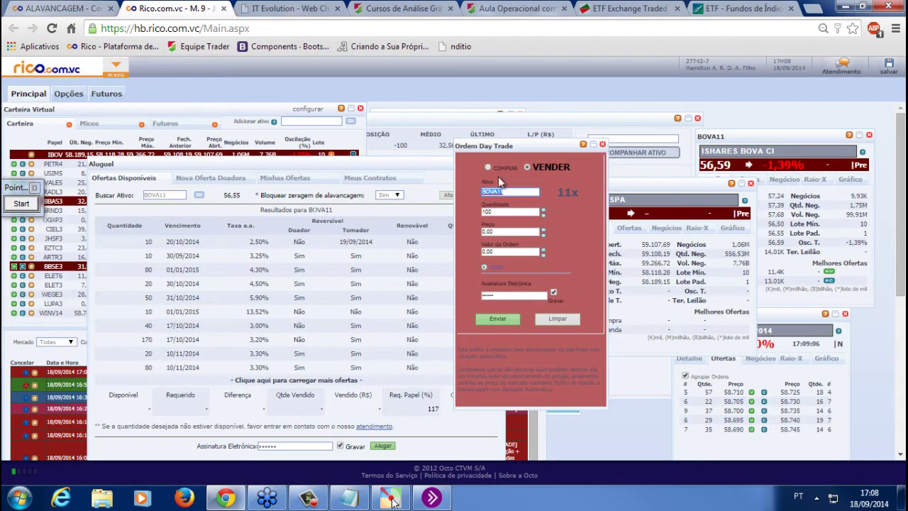
# Set the day-trade ticket to WINV14, quantity 10, with STOP enabled
pyautogui.press('BackSpace')
pyautogui.write('WINV14')
pyautogui.press('Tab')
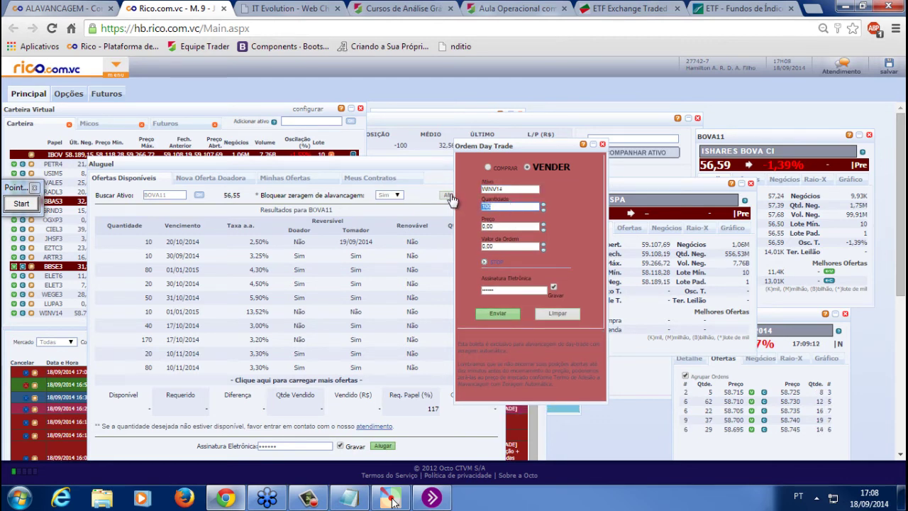
pyautogui.write('1')
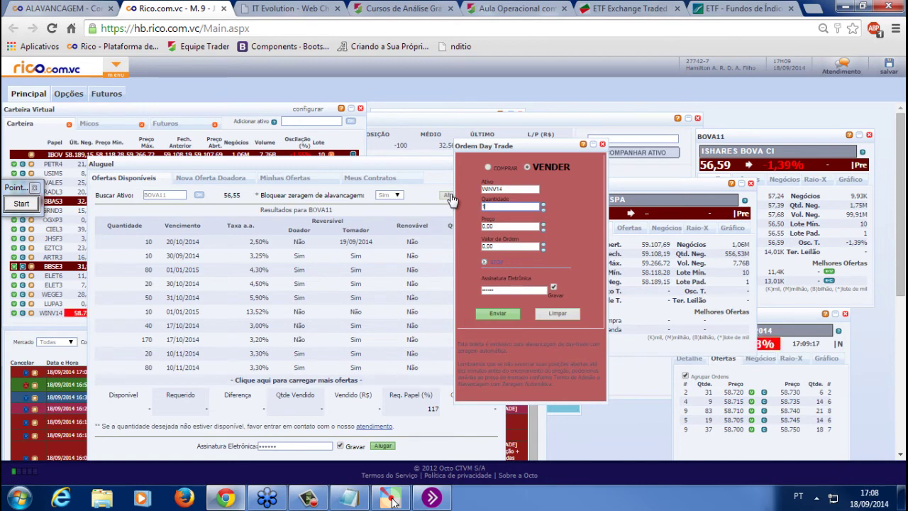
pyautogui.write('0')
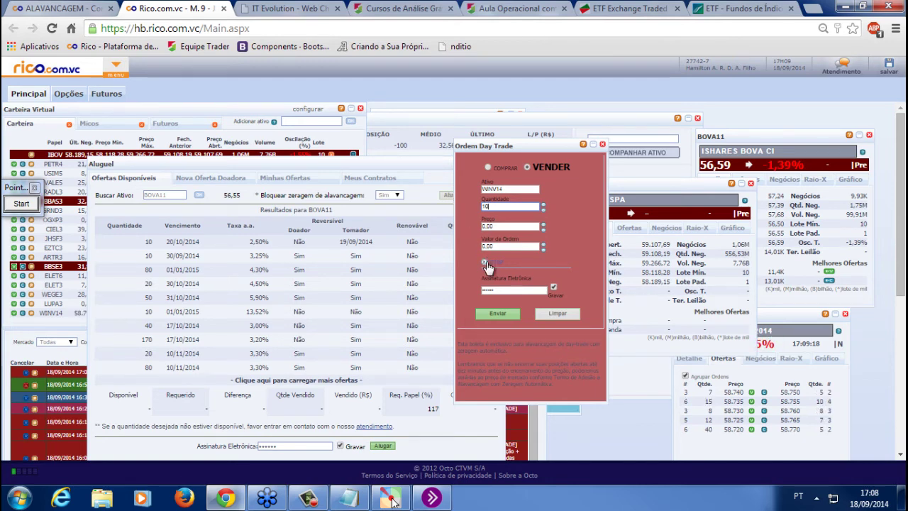
pyautogui.click(485, 262)
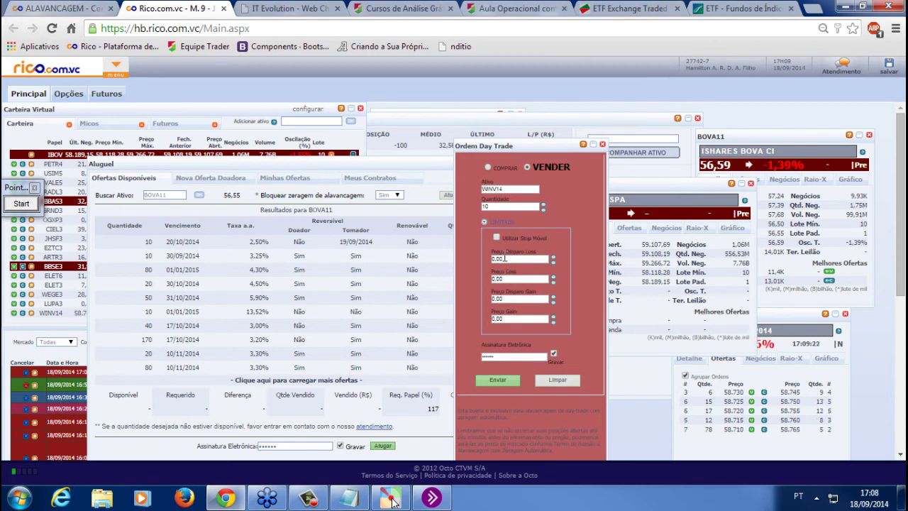
# Check the WINFUT chart for a stop level, then enter loss price 59.080
pyautogui.click(287, 8)
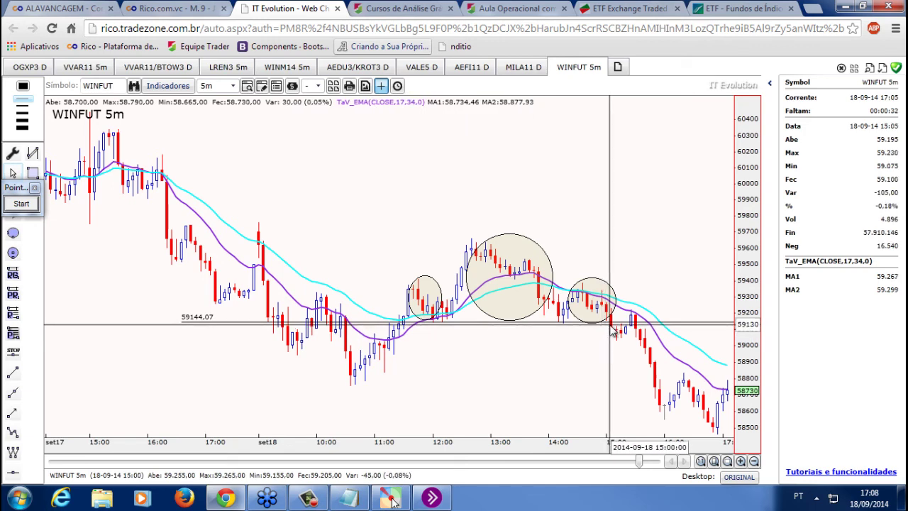
pyautogui.click(171, 8)
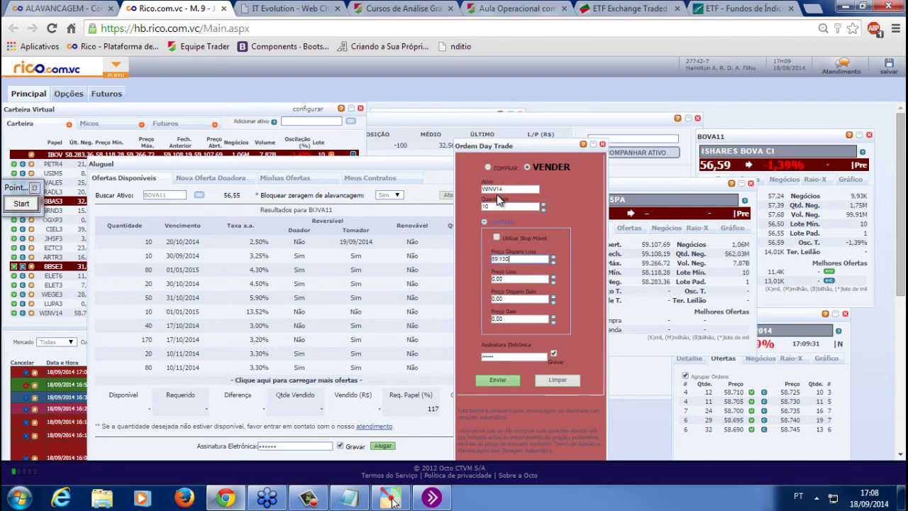
pyautogui.click(491, 279)
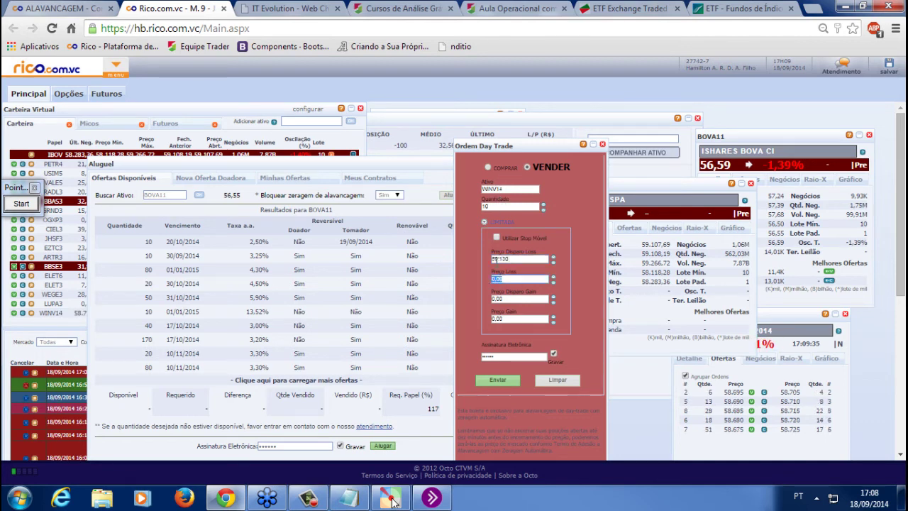
pyautogui.write('59.080')
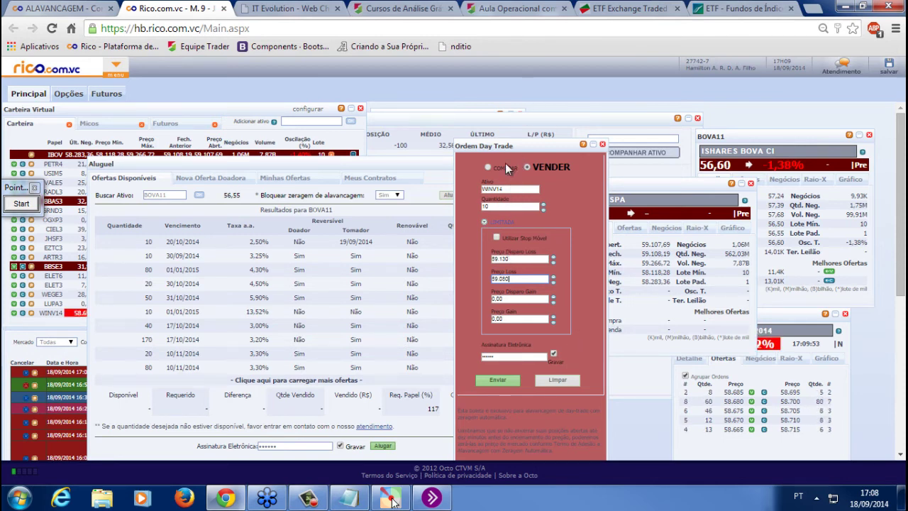
# Change the order asset to BBAS3 with quantity 1.000
pyautogui.doubleClick(508, 190)
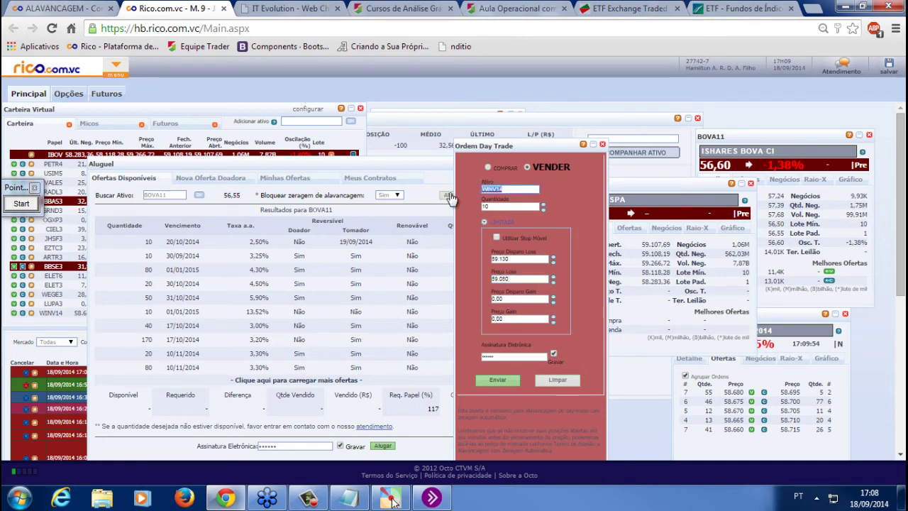
pyautogui.write('BBAS3')
pyautogui.click(510, 205)
pyautogui.write('1.0')
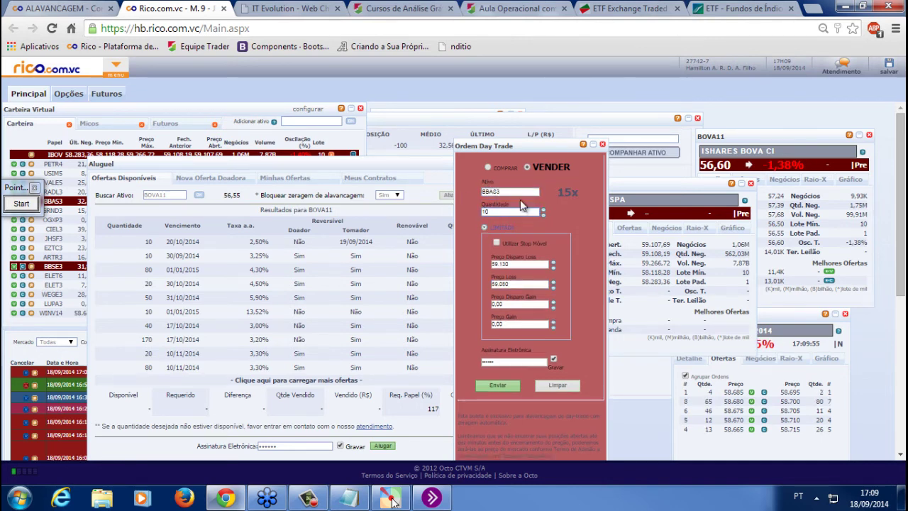
pyautogui.write('00')
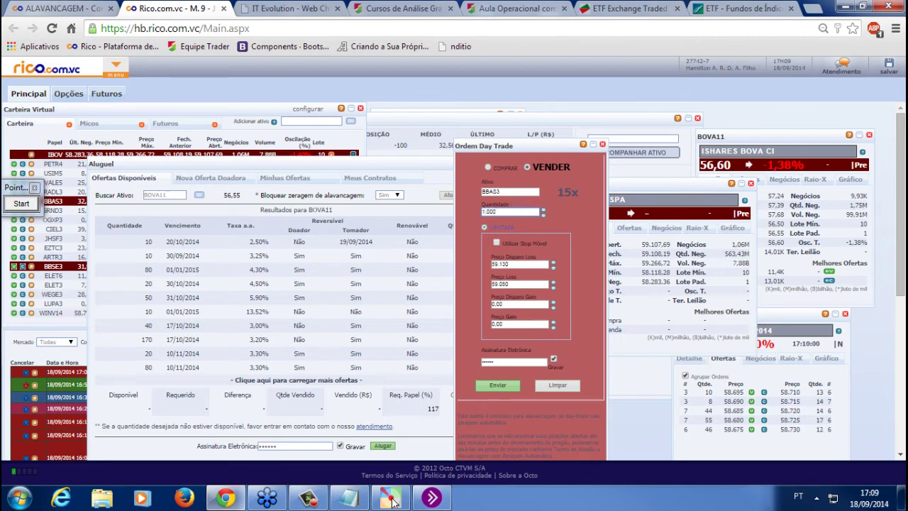
# Switch the VALE5 chart from daily to the 30-minute period and scroll through it
pyautogui.click(270, 9)
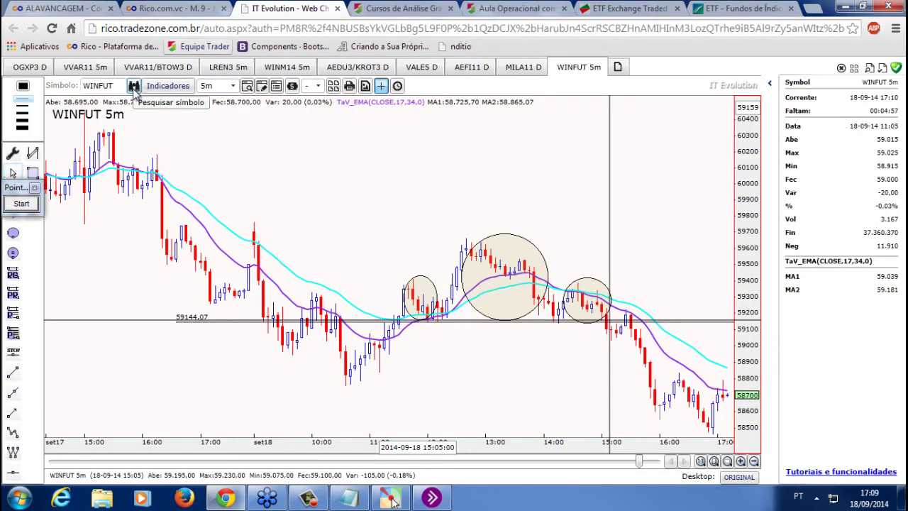
pyautogui.click(421, 67)
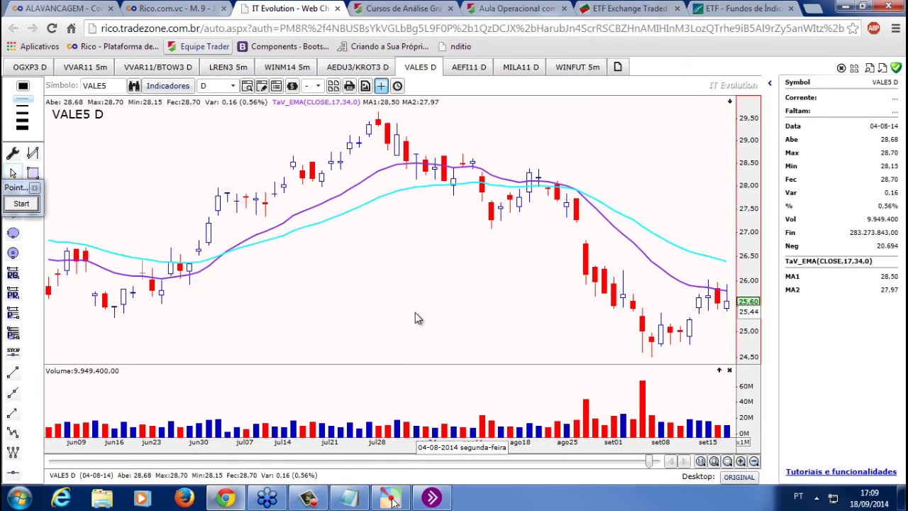
pyautogui.scroll(2, 415, 319)
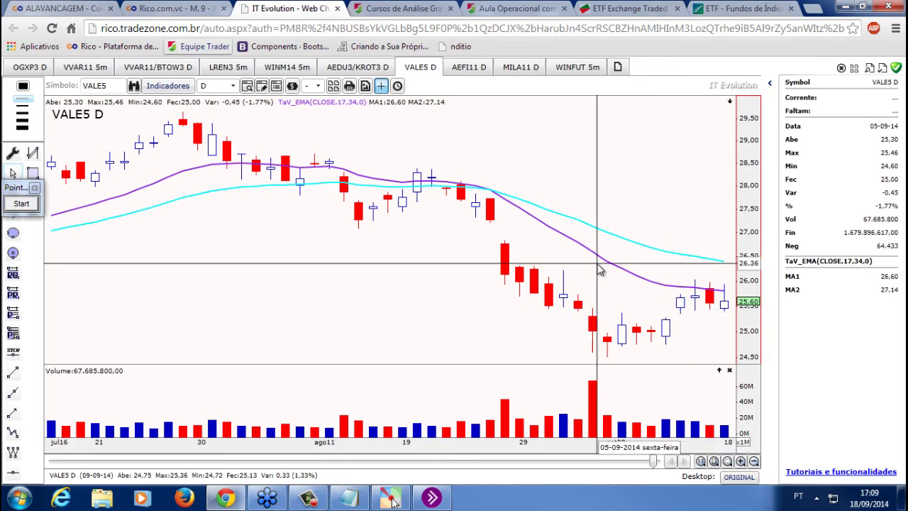
pyautogui.write('30')
pyautogui.press('Return')
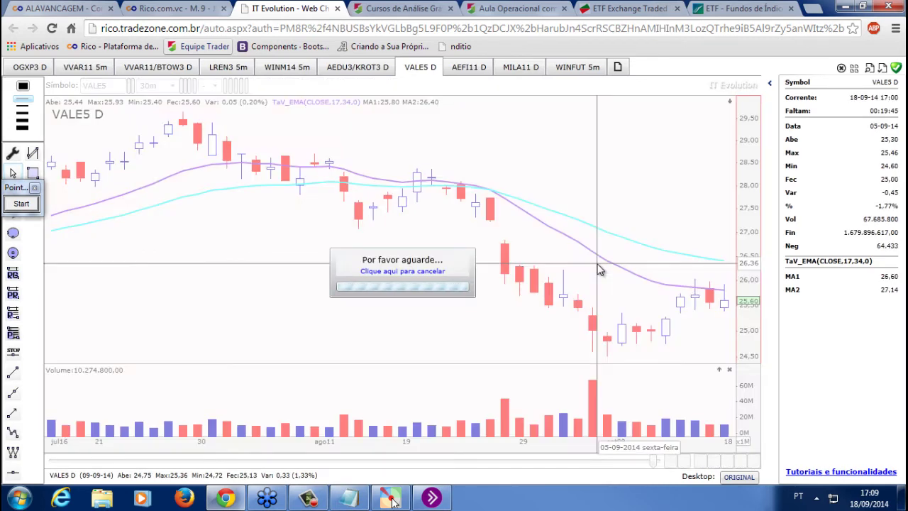
pyautogui.scroll(-2, 599, 269)
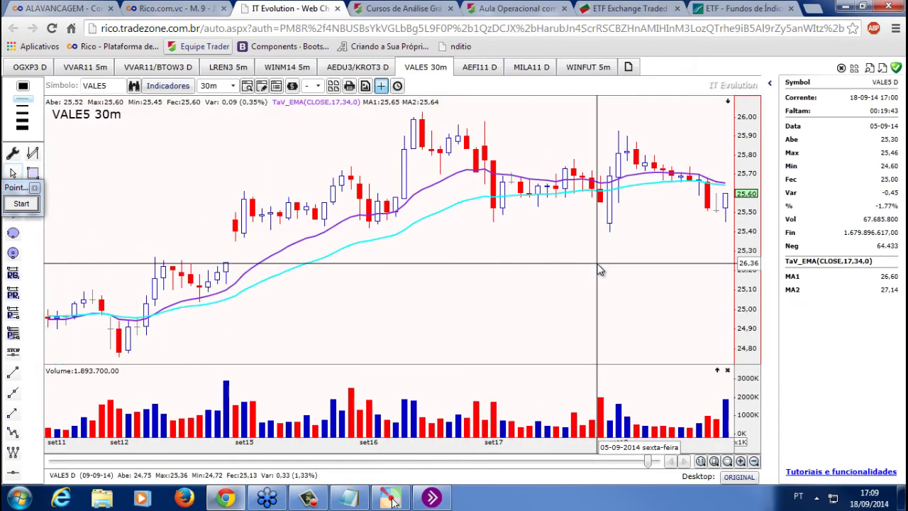
pyautogui.scroll(-2, 600, 270)
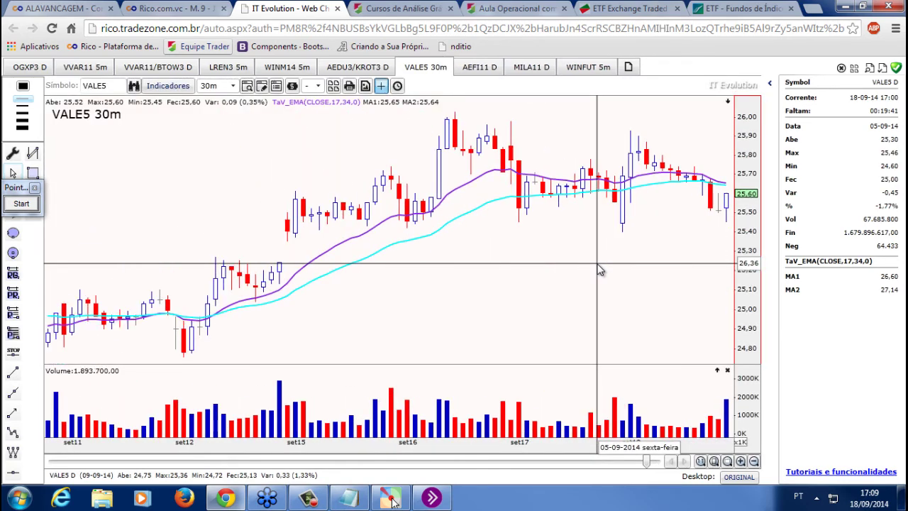
pyautogui.scroll(-2, 599, 269)
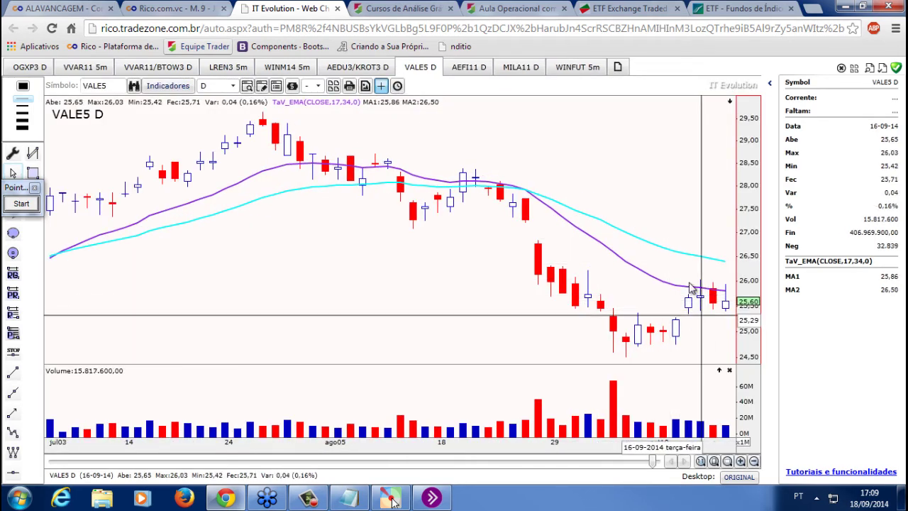
pyautogui.scroll(2, 692, 290)
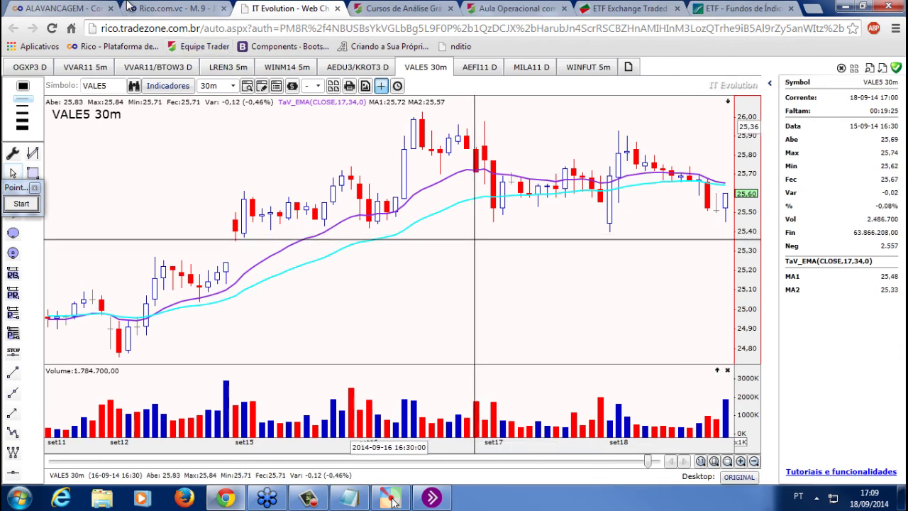
pyautogui.click(174, 8)
# Set the ticket's asset to VALE5 and enter provisional stop trigger and loss prices
pyautogui.hotkey('shift', 'Tab')
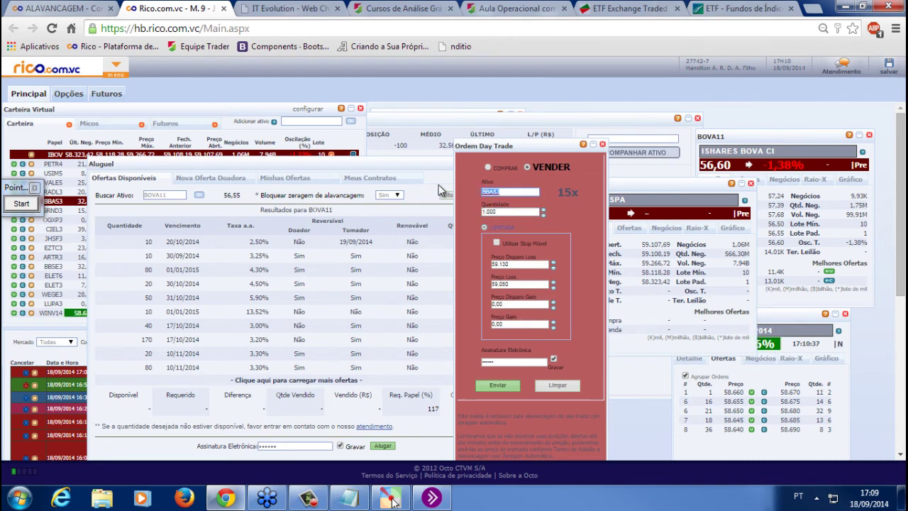
pyautogui.write('VALE5')
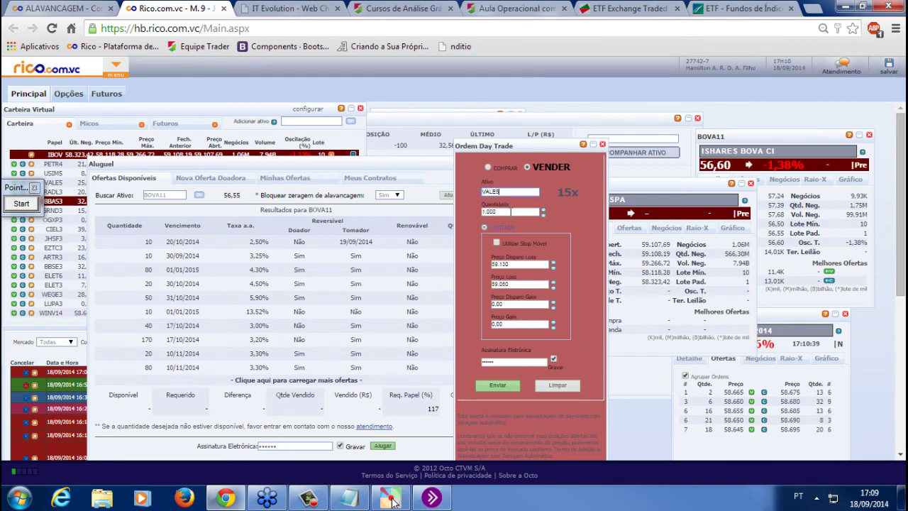
pyautogui.doubleClick(516, 264)
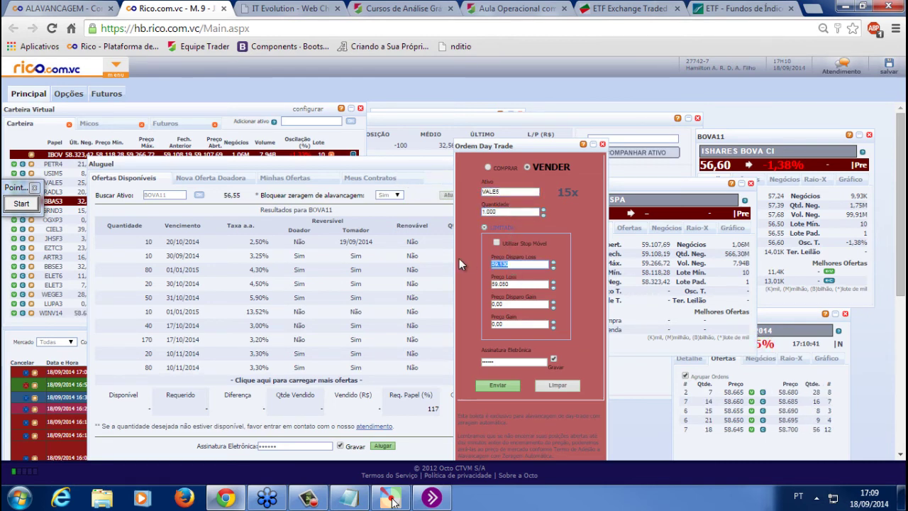
pyautogui.write('0,02')
pyautogui.press('Tab')
pyautogui.write('0,02')
pyautogui.write('25,25')
# Set stop trigger 25,36 and loss 25,26, send the VALE5 sell order, and dismiss the leverage rejection
pyautogui.click(265, 7)
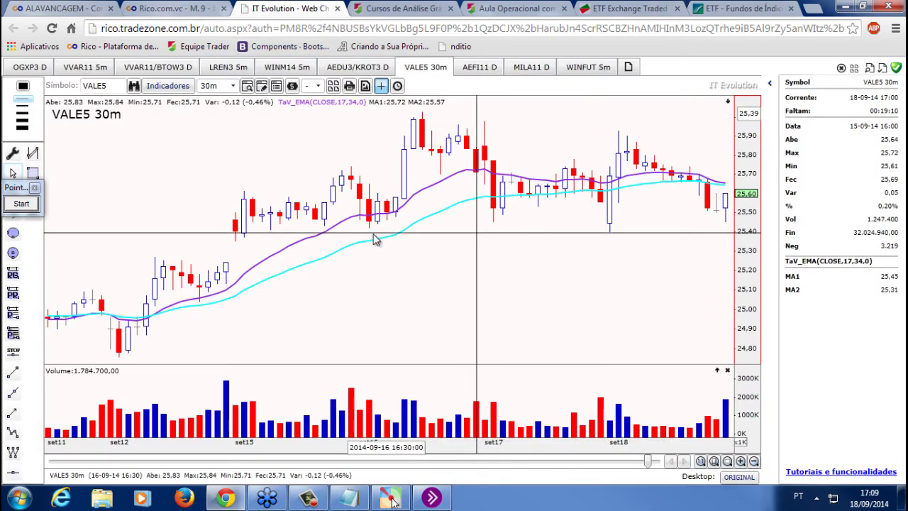
pyautogui.hotkey('ctrl', 'shift', 'Tab')
pyautogui.click(517, 263)
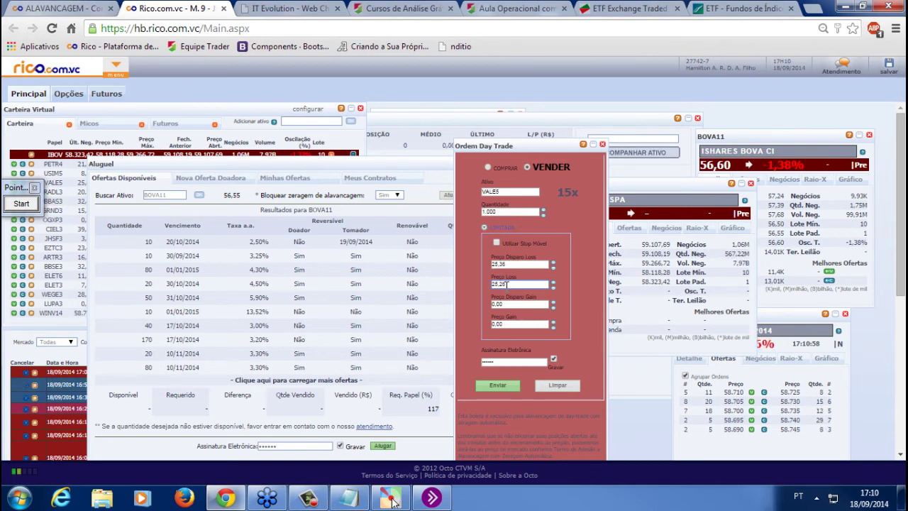
pyautogui.click(504, 387)
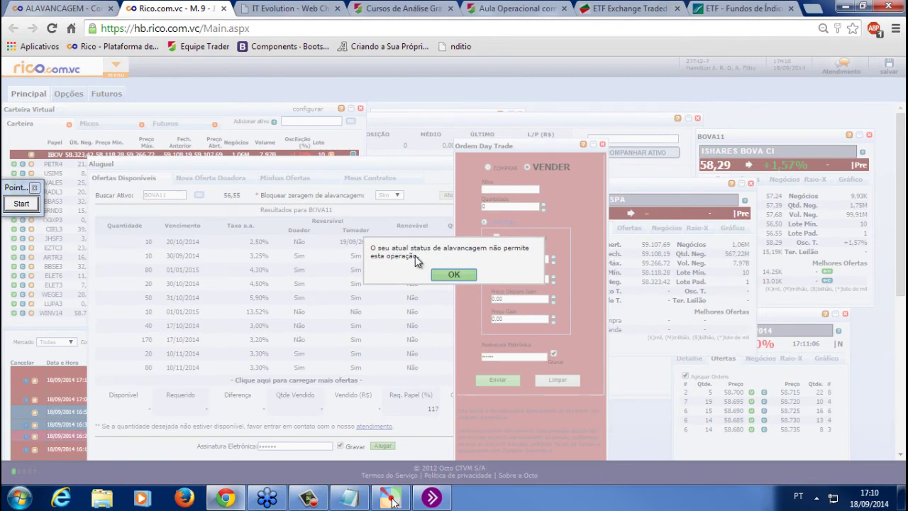
pyautogui.click(457, 275)
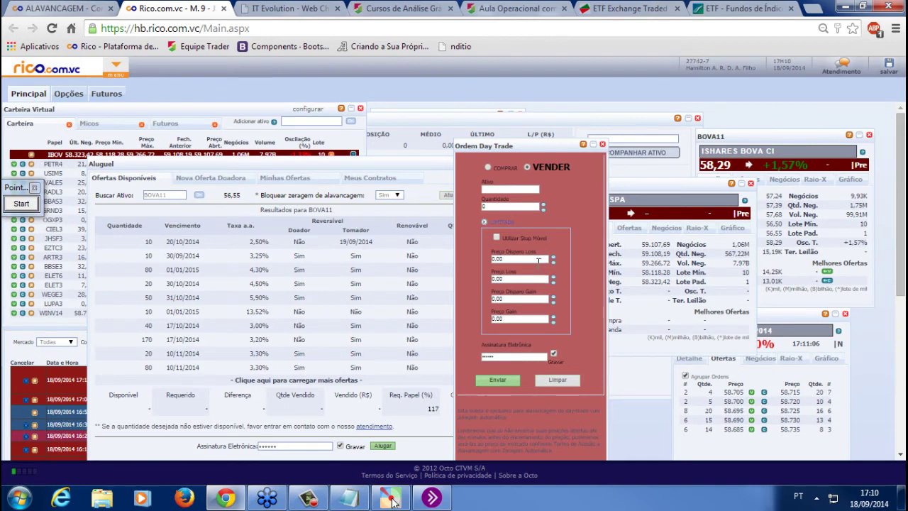
pyautogui.click(288, 8)
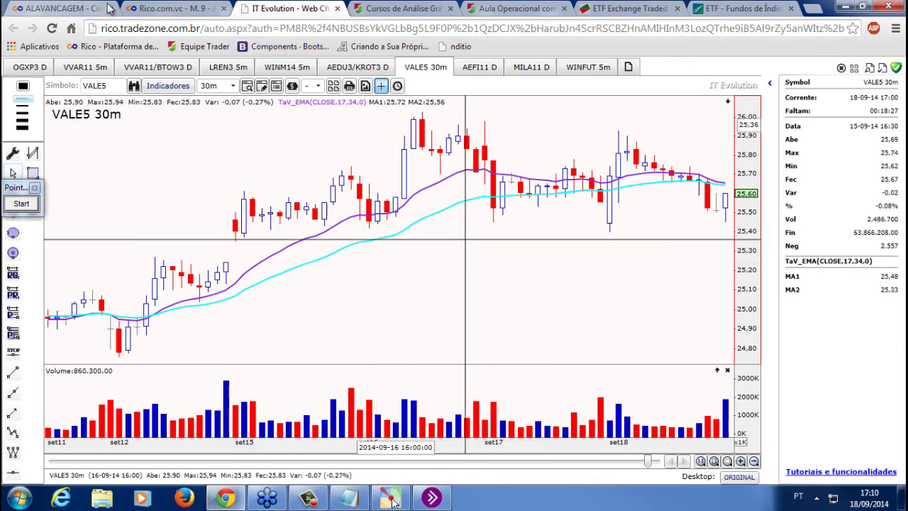
pyautogui.click(135, 9)
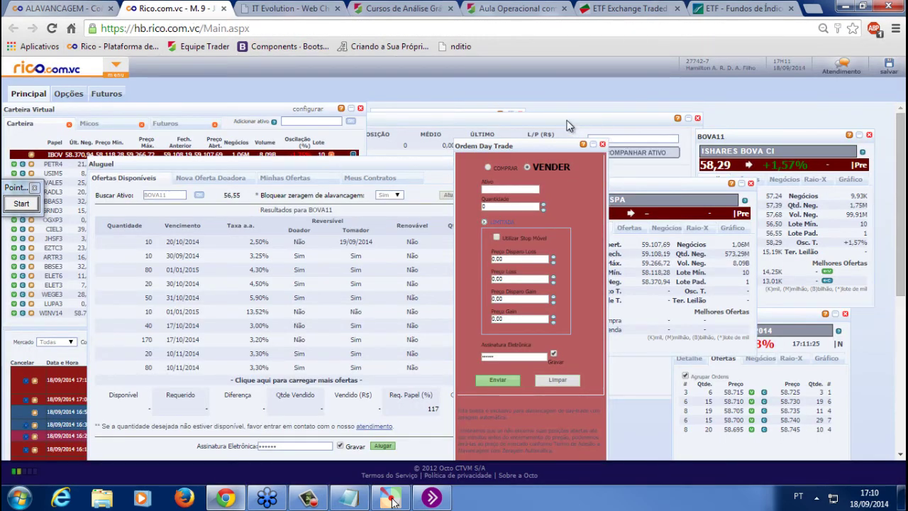
# Load VALE5 into the Super Day Trade ticket with a quantity of 100
pyautogui.click(567, 125)
pyautogui.moveTo(544, 264); pyautogui.dragTo(378, 281)
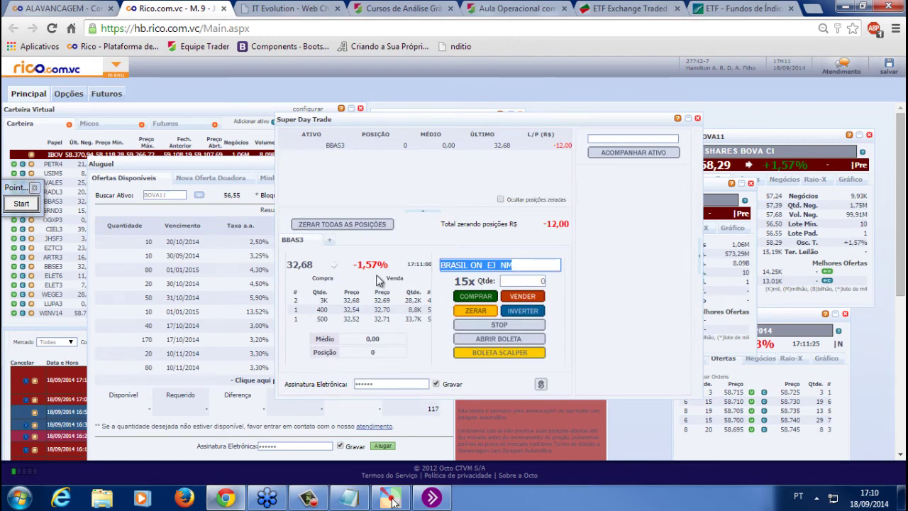
pyautogui.write('VALE5')
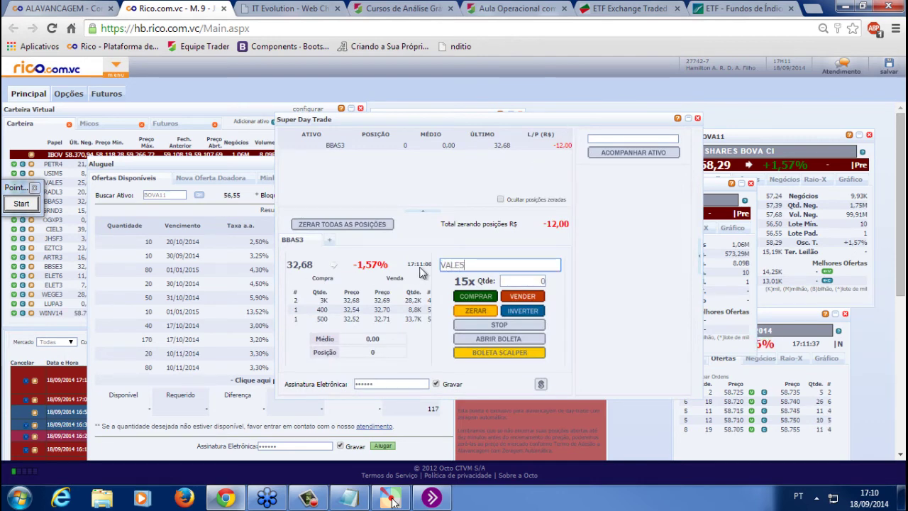
pyautogui.press('Tab')
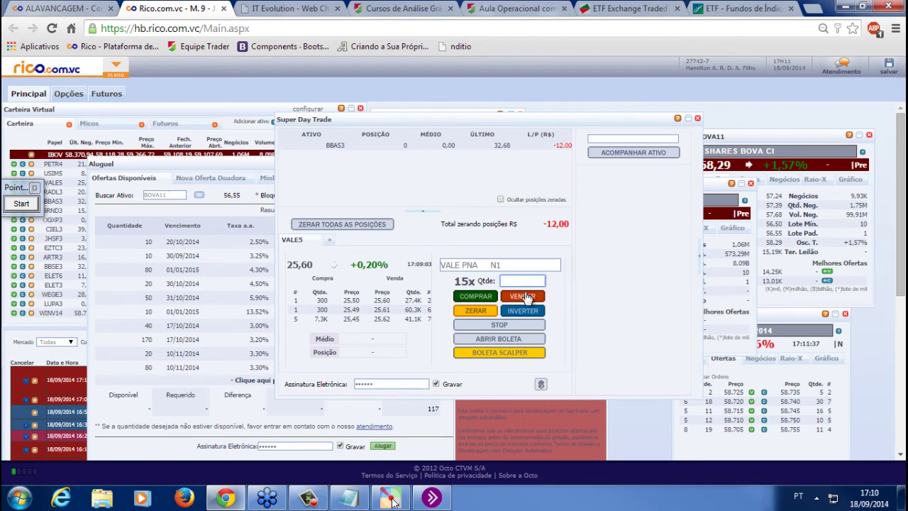
pyautogui.write('100')
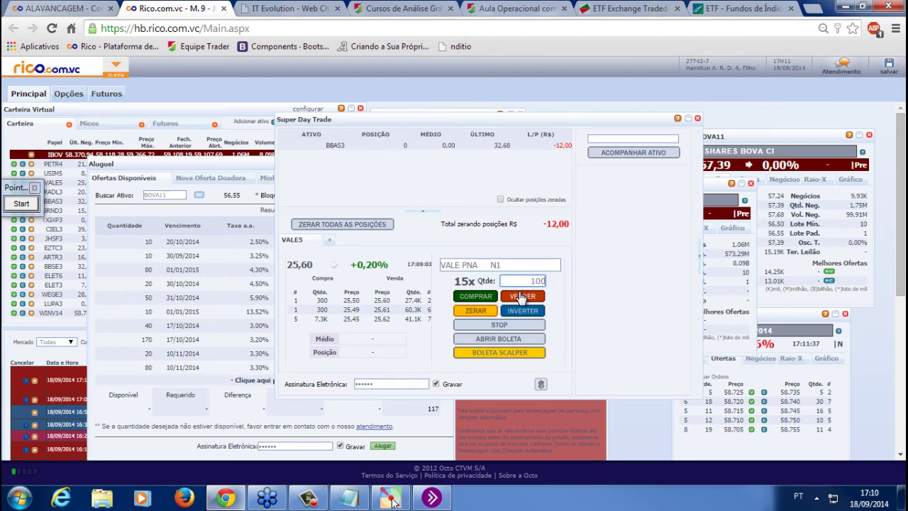
# Compare the VALE5 30-minute chart against the Rico trading page, then switch to WINFUT 5m
pyautogui.click(281, 9)
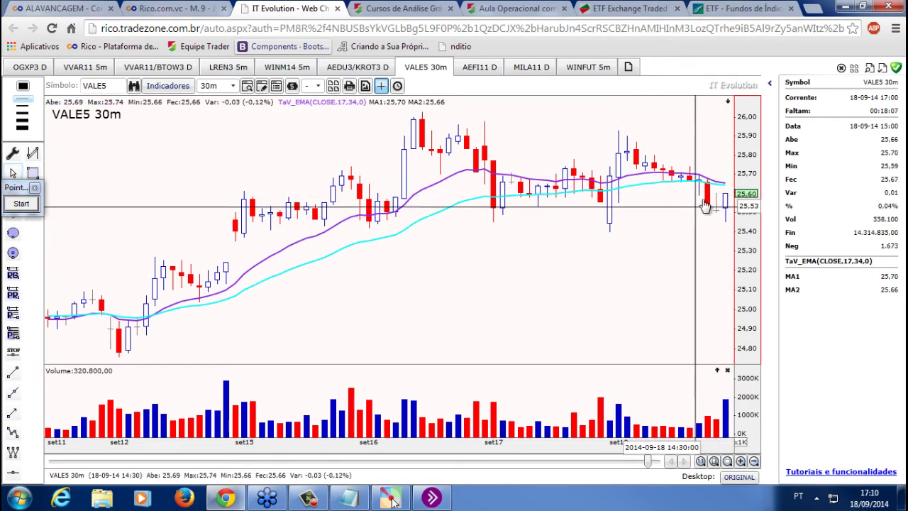
pyautogui.click(162, 8)
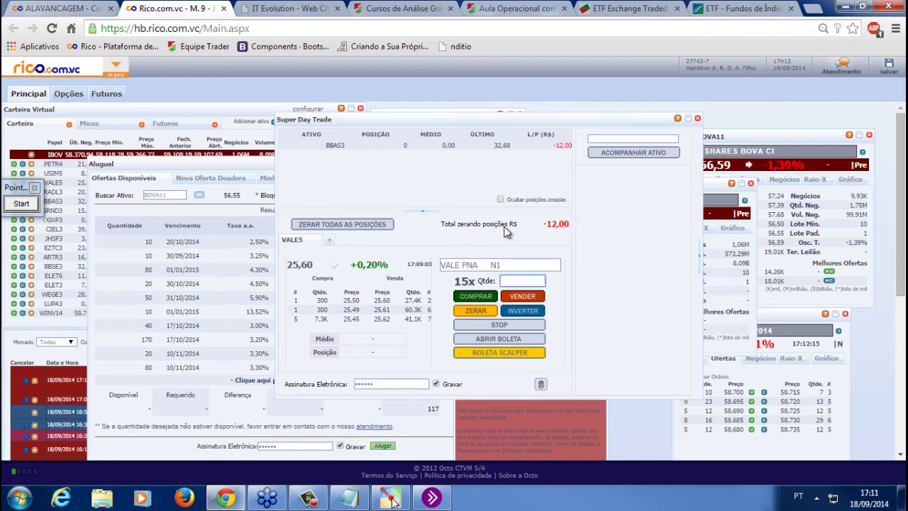
pyautogui.click(283, 8)
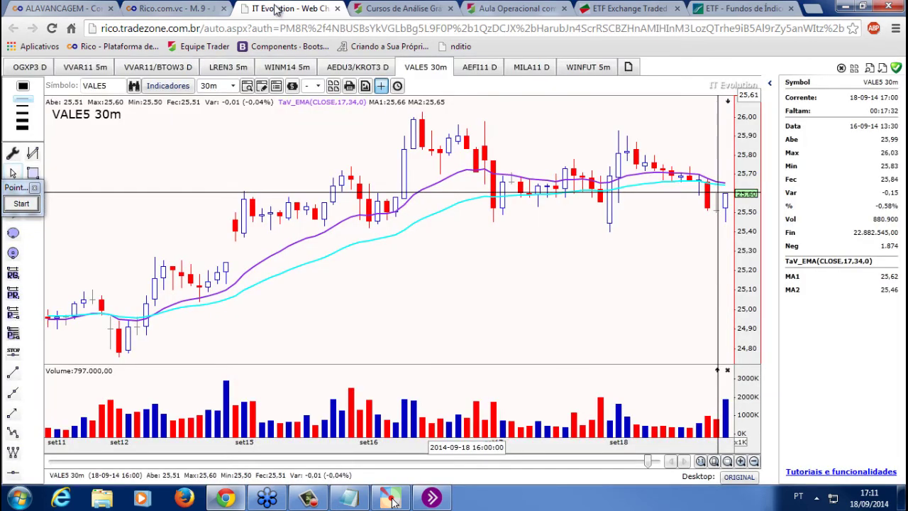
pyautogui.click(588, 67)
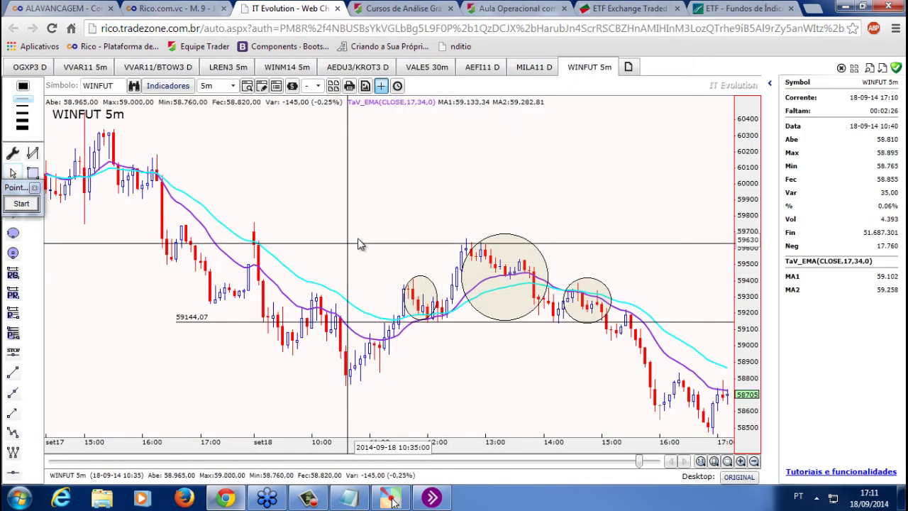
# Zoom the WINFUT 5m chart out and back in, then bring the Notepad notes forward
pyautogui.scroll(-3, 358, 245)
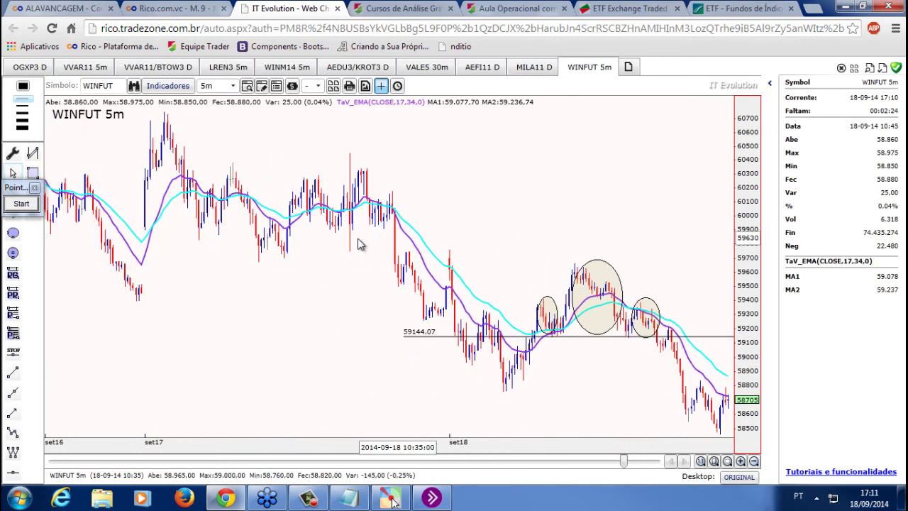
pyautogui.scroll(3, 358, 244)
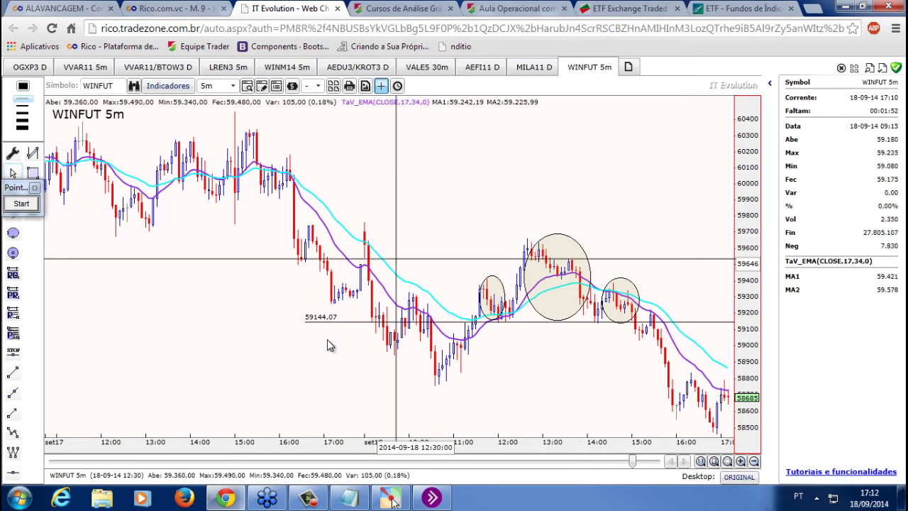
pyautogui.click(350, 498)
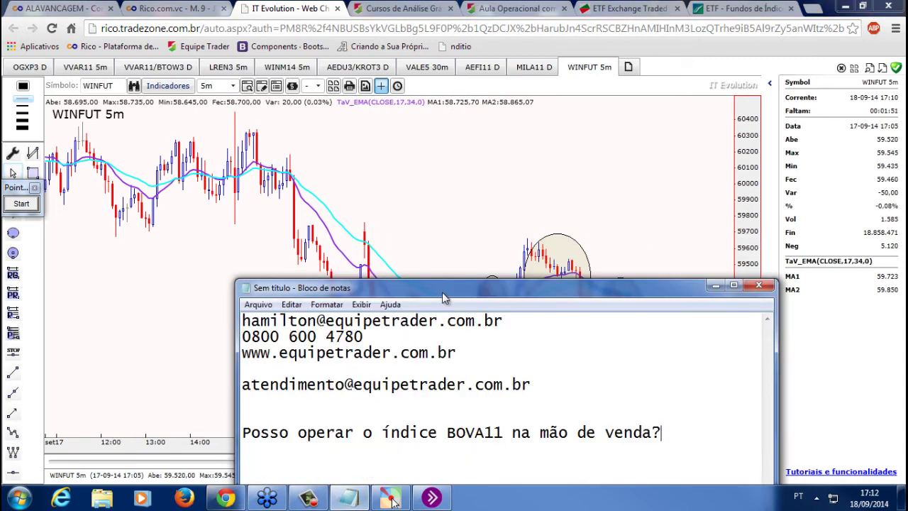
# Move the notes window up-left, put the cursor after the support e-mail line, then minimize Notepad
pyautogui.moveTo(443, 292); pyautogui.dragTo(361, 213)
pyautogui.click(504, 308)
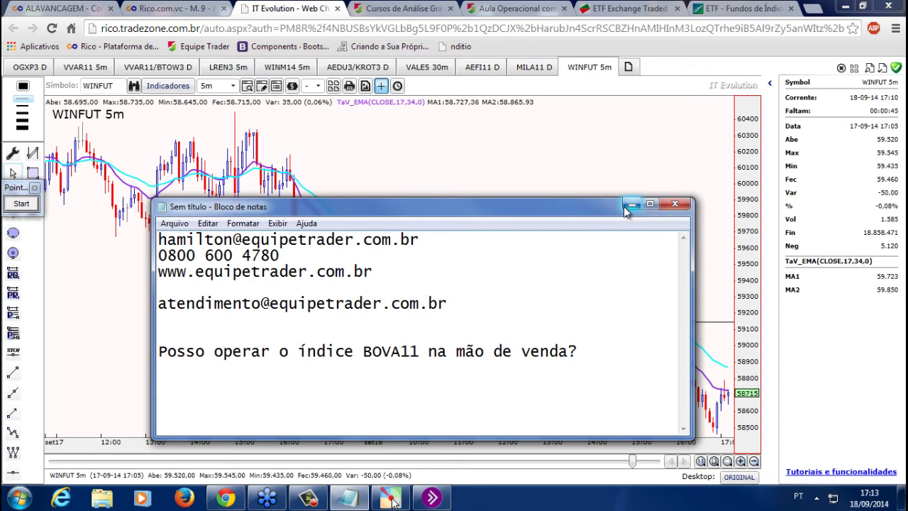
pyautogui.click(625, 207)
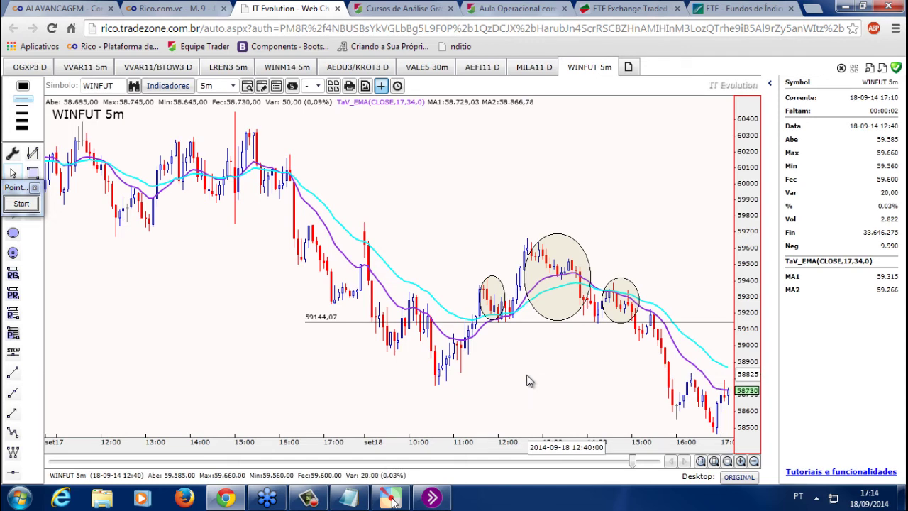
# Zoom the WINFUT 5m chart out and in, briefly check Notepad, then go to the Rico trading page
pyautogui.scroll(-2, 527, 381)
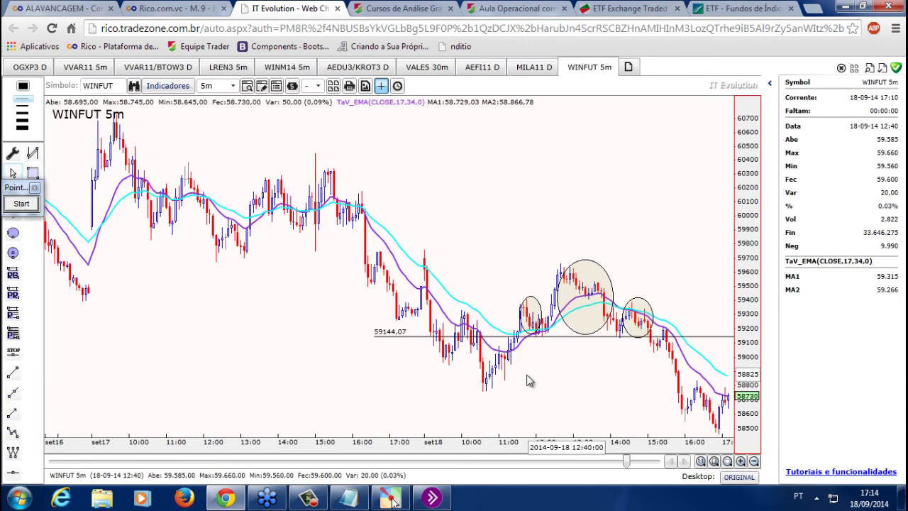
pyautogui.click(345, 502)
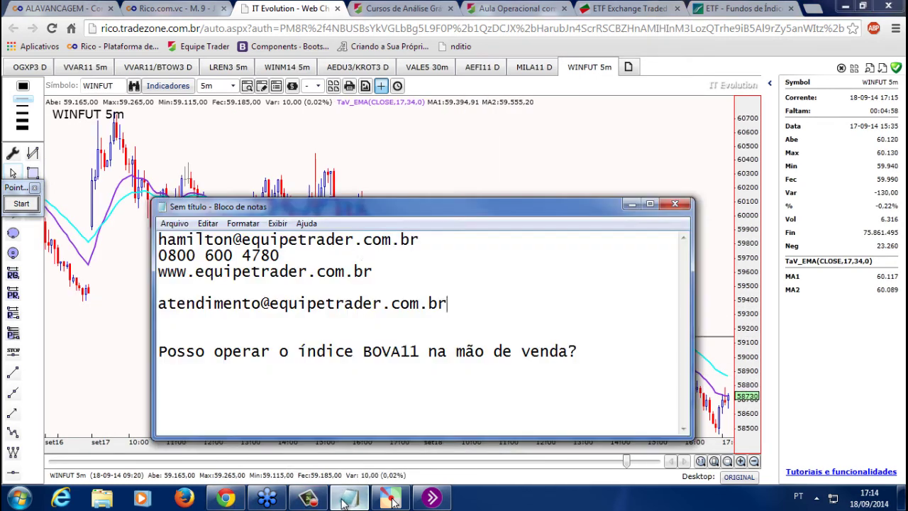
pyautogui.click(433, 159)
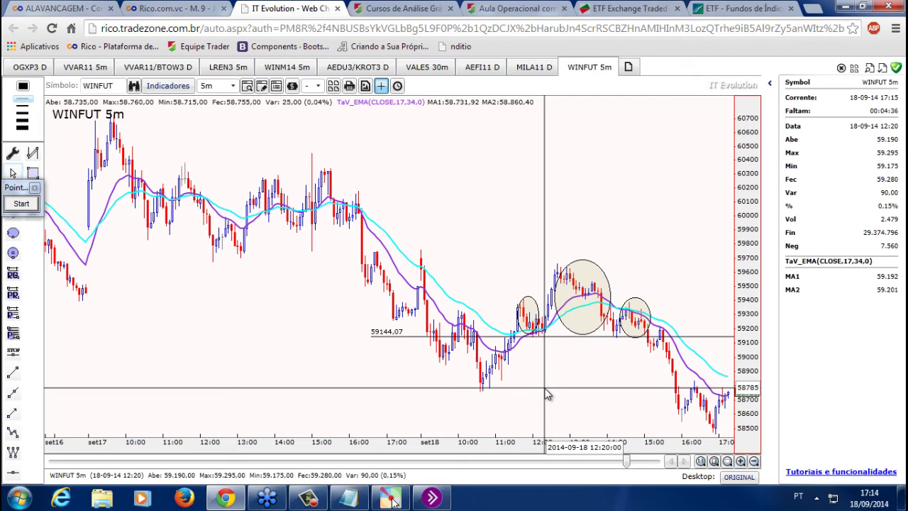
pyautogui.scroll(1, 547, 394)
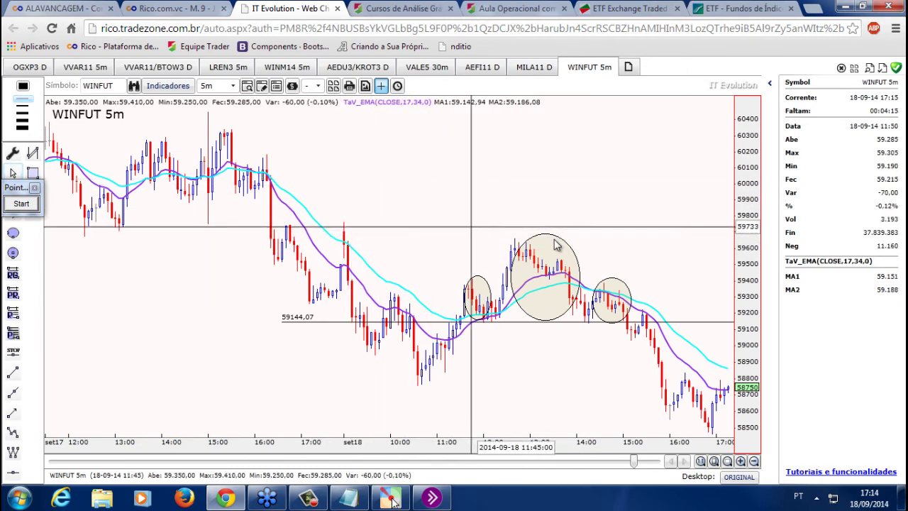
pyautogui.click(182, 14)
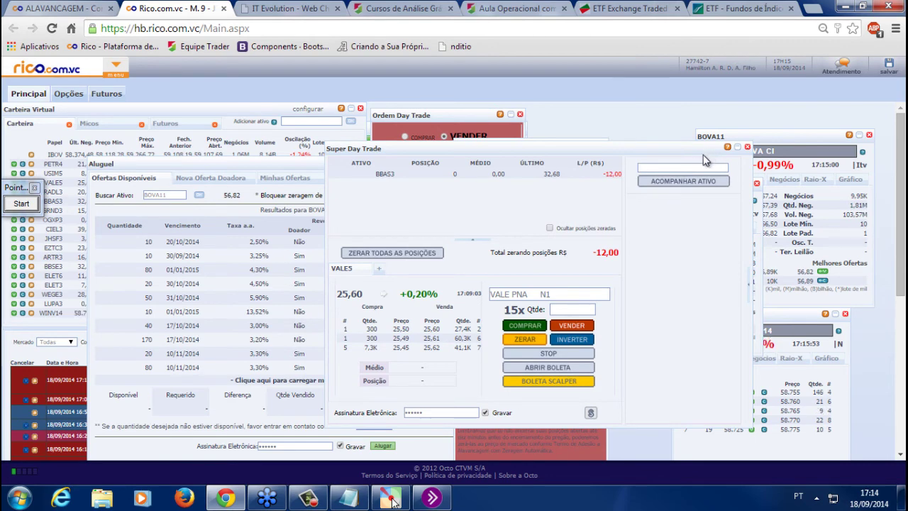
# Type 'Mini indice - 200 reais 1 contrato' on a new Notepad line, then return to the chart
pyautogui.click(348, 497)
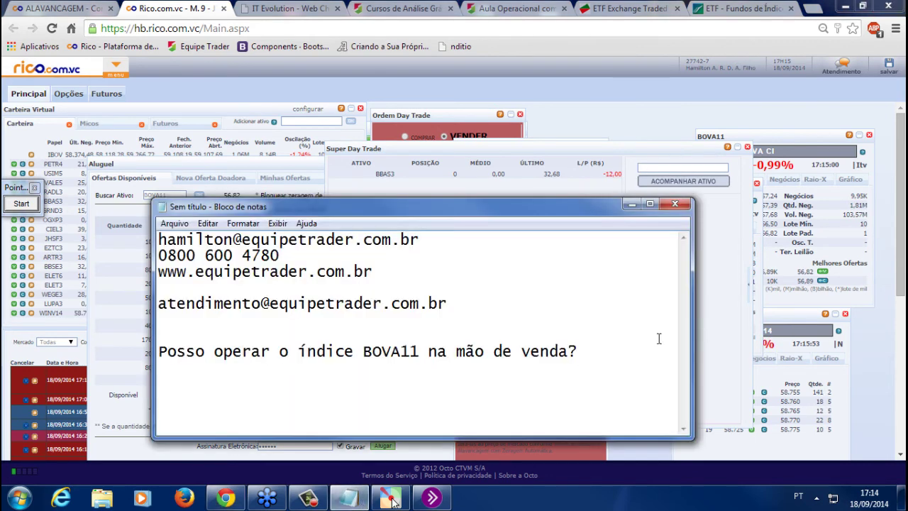
pyautogui.press('Return')
pyautogui.press('Return')
pyautogui.write('200 reais 1 ')
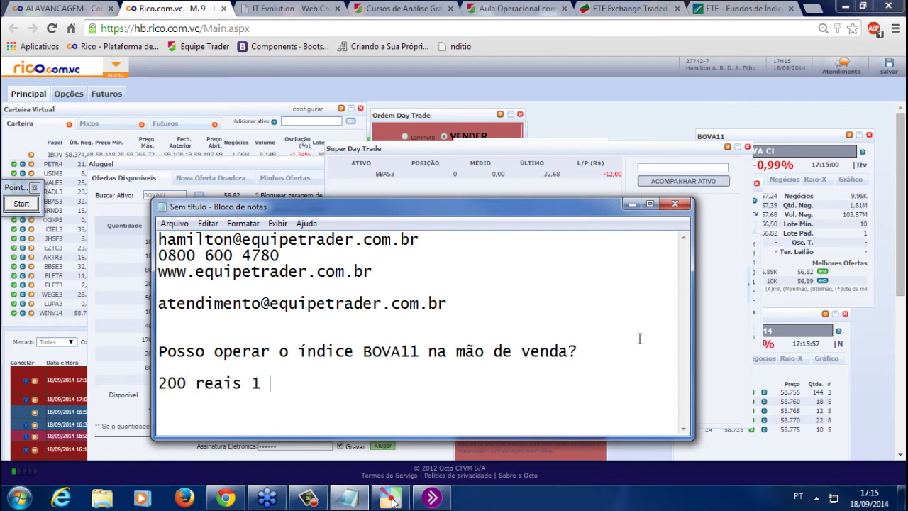
pyautogui.write('contrato')
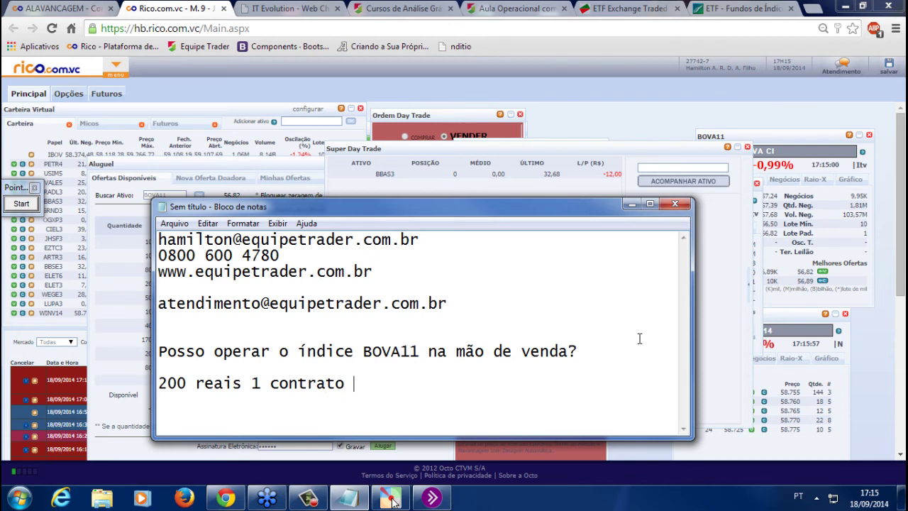
pyautogui.press('Home')
pyautogui.write('Ma')
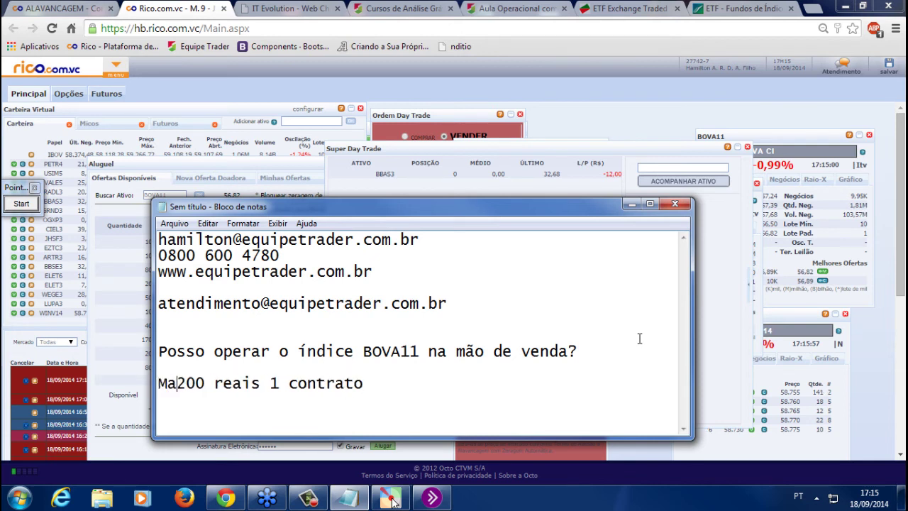
pyautogui.press('BackSpace')
pyautogui.write('ini di')
pyautogui.press('BackSpace')
pyautogui.press('BackSpace')
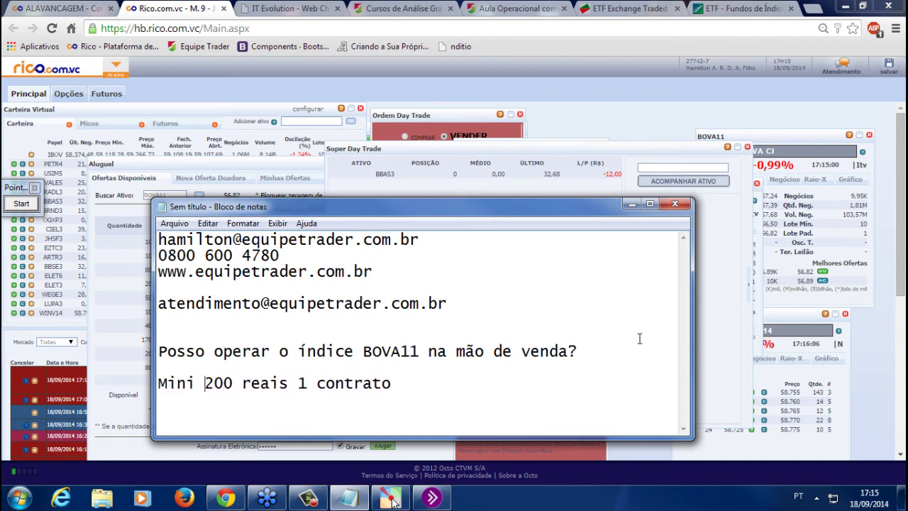
pyautogui.write('indice ')
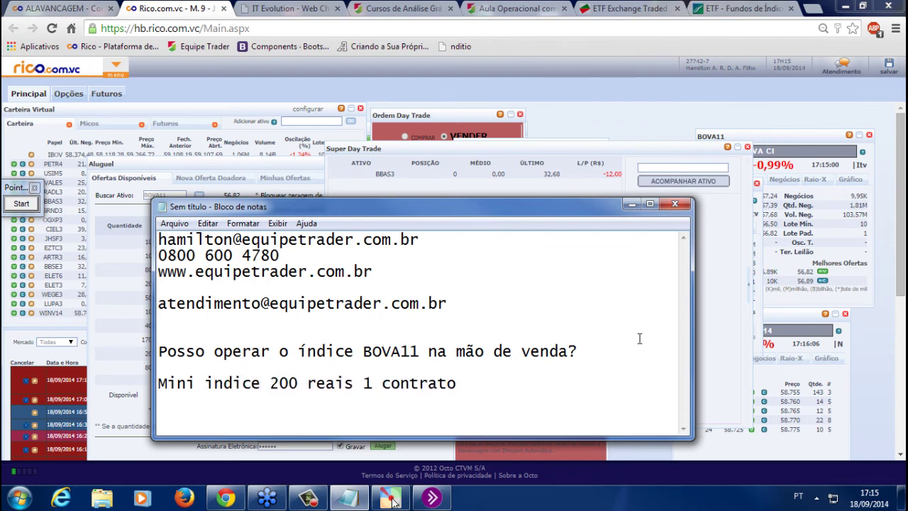
pyautogui.write('-')
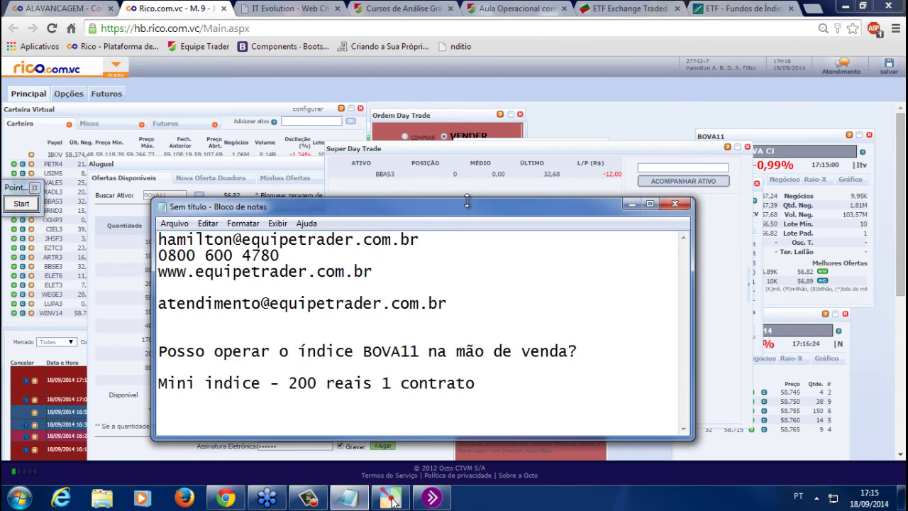
pyautogui.click(263, 9)
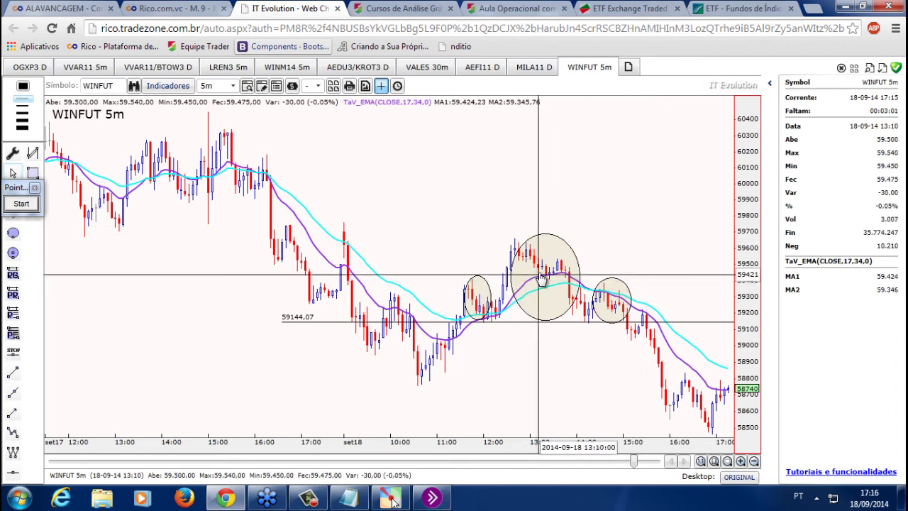
# Zoom the WINFUT 5m time axis out until it spans September 15 through 18
pyautogui.scroll(-3, 337, 192)
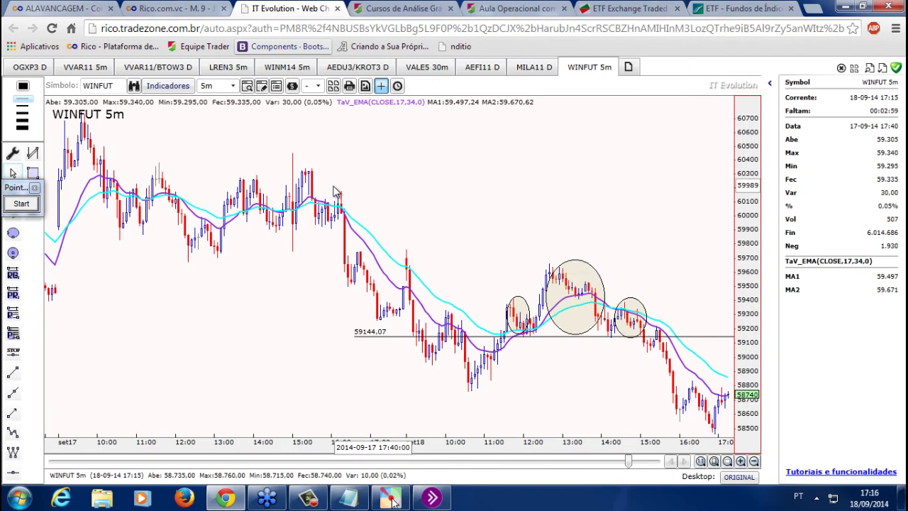
pyautogui.scroll(-3, 336, 192)
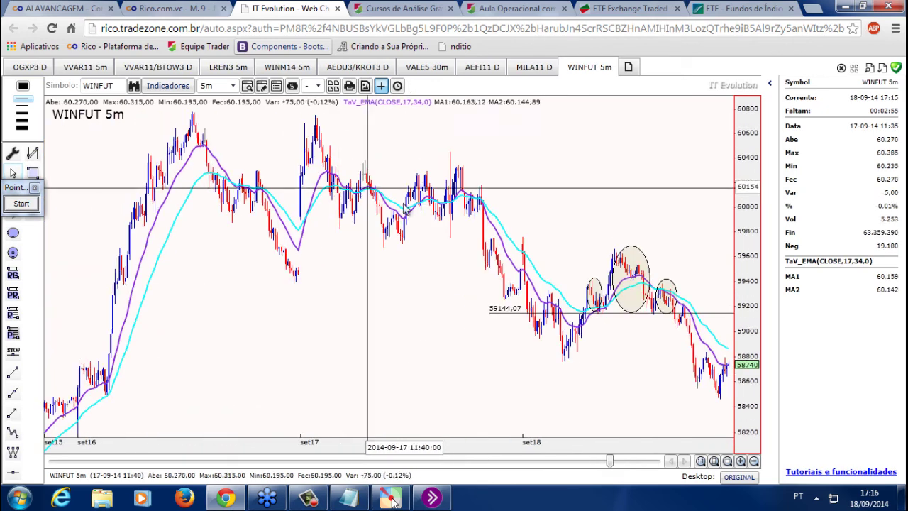
# Measure WINFUT 5m moves: the 56-bar rise, 50-bar drop, 09/09 fall and 90-bar set08 decline
pyautogui.moveTo(610, 467); pyautogui.dragTo(586, 469)
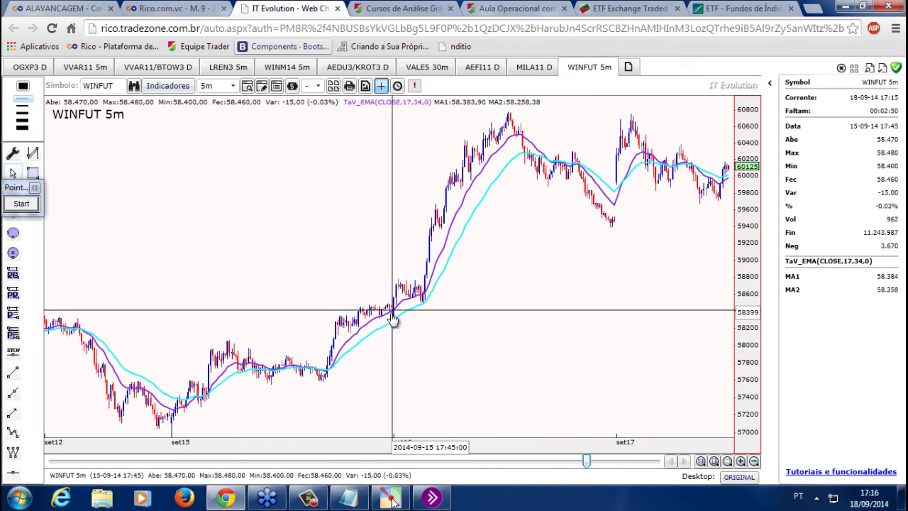
pyautogui.moveTo(399, 313); pyautogui.dragTo(539, 122)
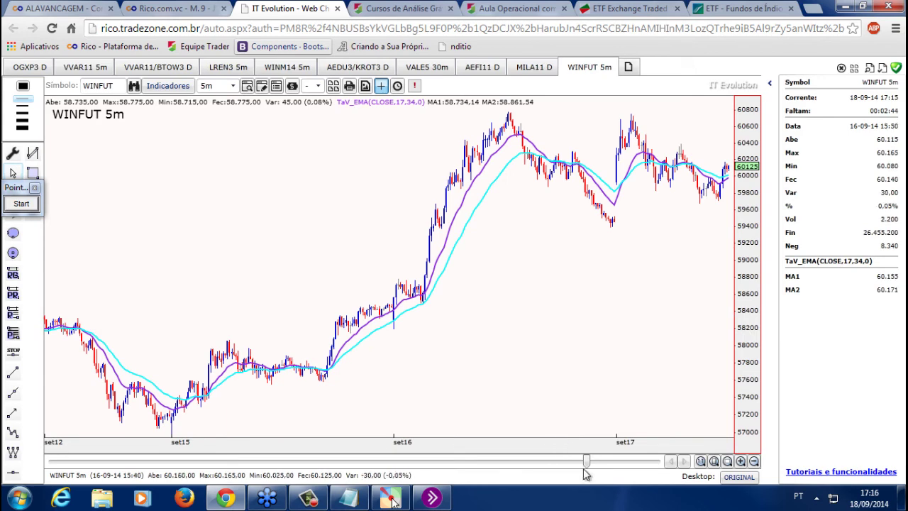
pyautogui.moveTo(587, 462); pyautogui.dragTo(558, 463)
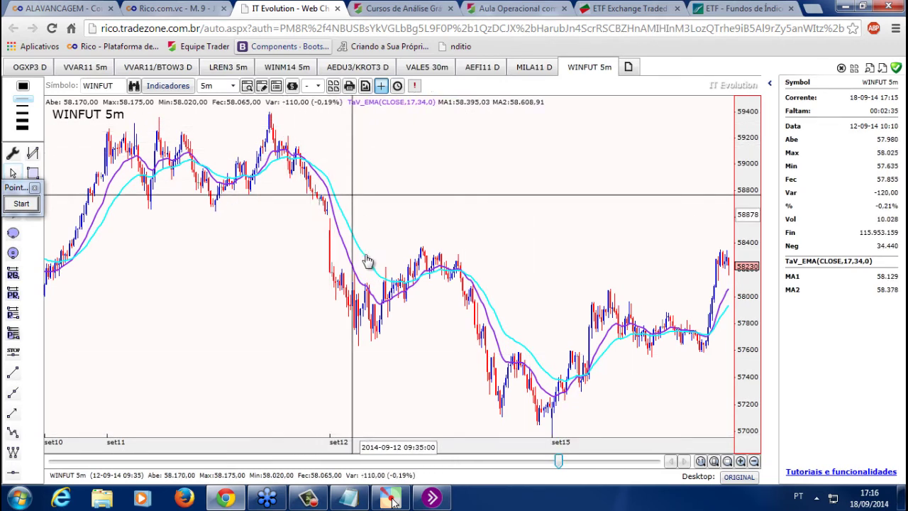
pyautogui.moveTo(455, 247); pyautogui.dragTo(527, 467)
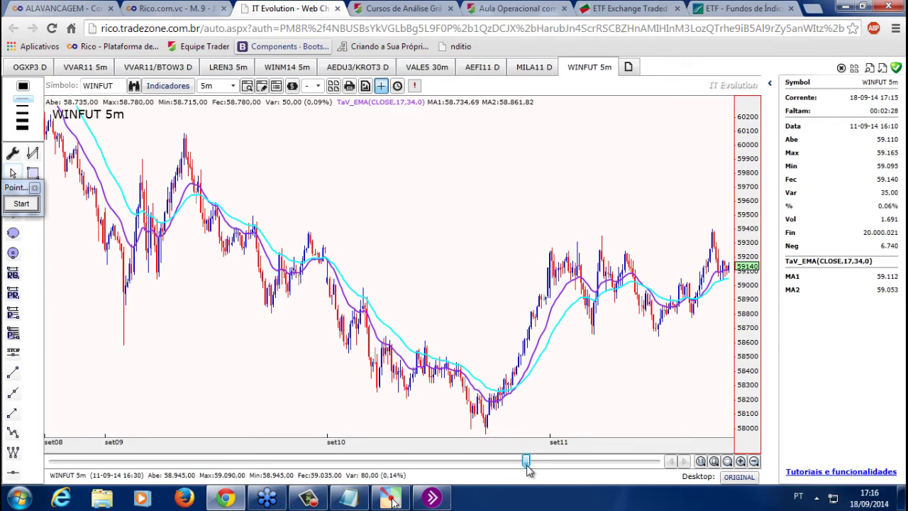
pyautogui.moveTo(187, 138); pyautogui.dragTo(376, 397)
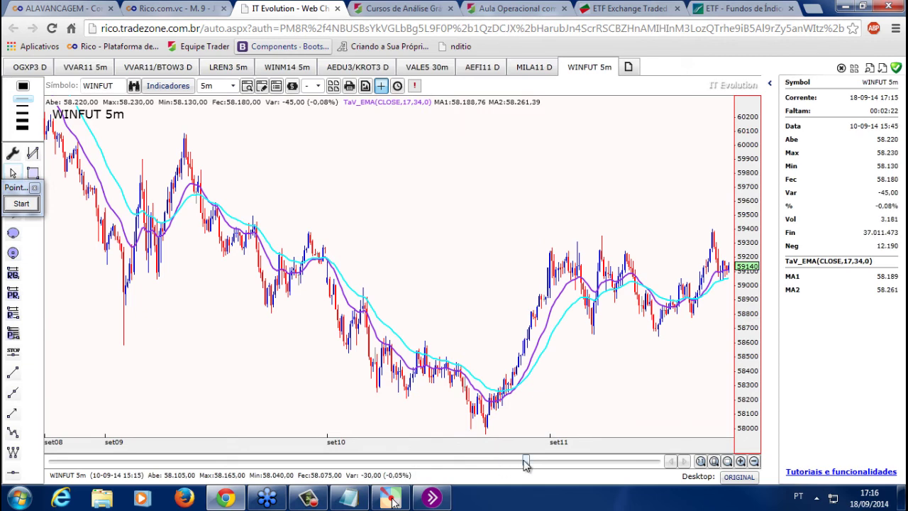
pyautogui.moveTo(526, 463); pyautogui.dragTo(506, 461)
pyautogui.moveTo(183, 113)
pyautogui.mouseDown()
pyautogui.moveTo(323, 322)
pyautogui.moveTo(364, 362)
pyautogui.moveTo(377, 362)
pyautogui.mouseUp()
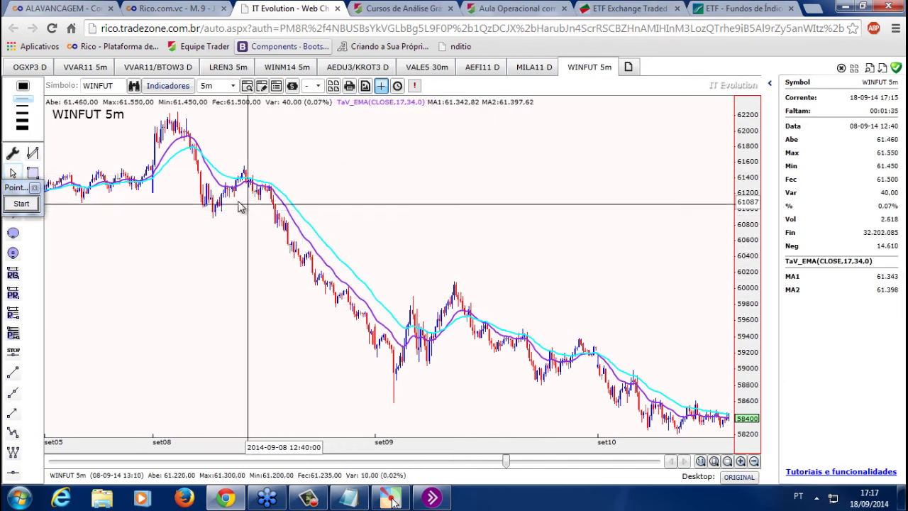
# Scroll back to the set05–set10 bars and stretch the price scale to show the top peak
pyautogui.scroll(2, 240, 193)
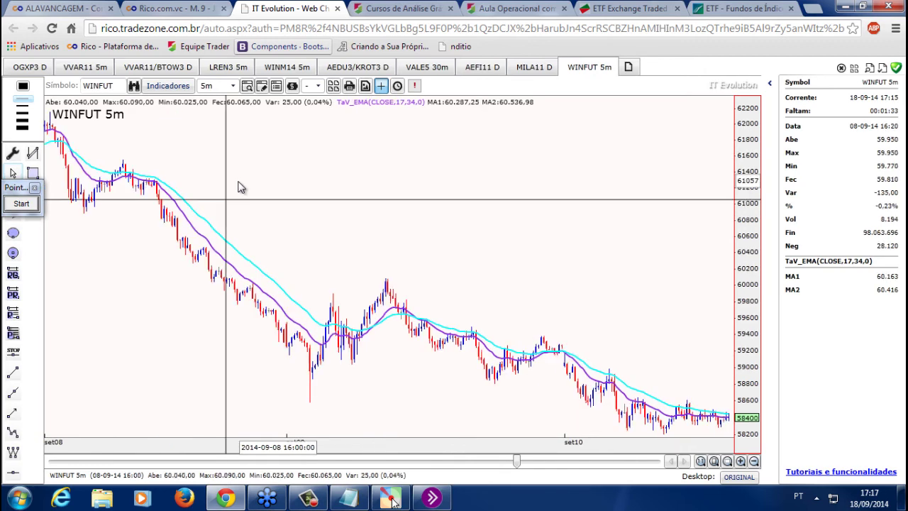
pyautogui.moveTo(518, 461); pyautogui.dragTo(513, 461)
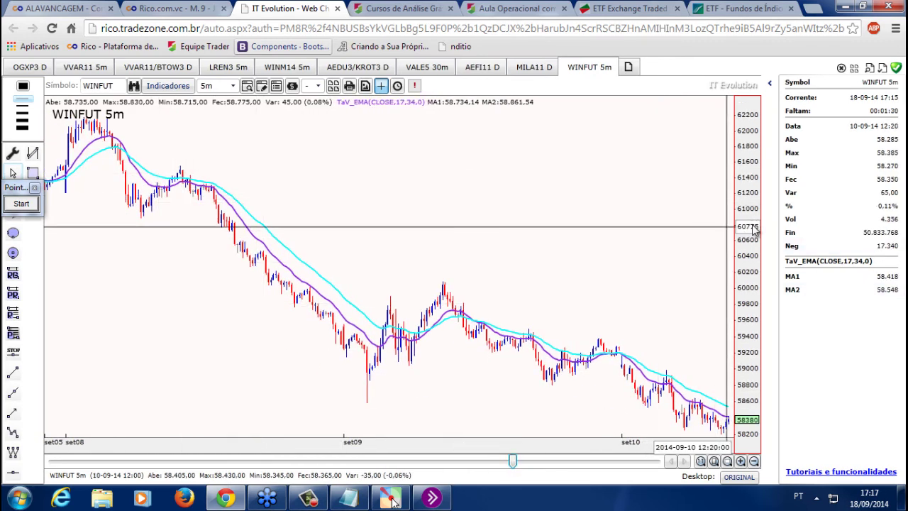
pyautogui.moveTo(755, 231); pyautogui.dragTo(756, 348)
pyautogui.moveTo(743, 186); pyautogui.dragTo(752, 131)
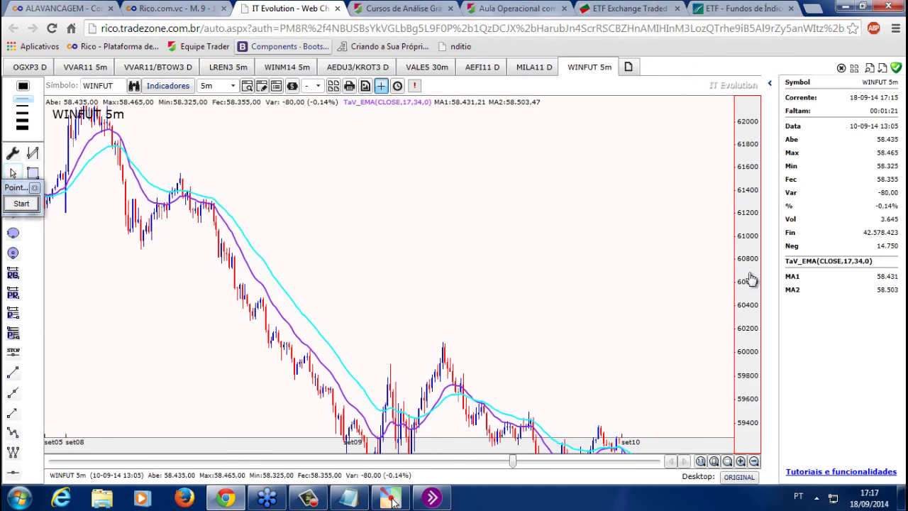
pyautogui.moveTo(752, 278); pyautogui.dragTo(533, 304)
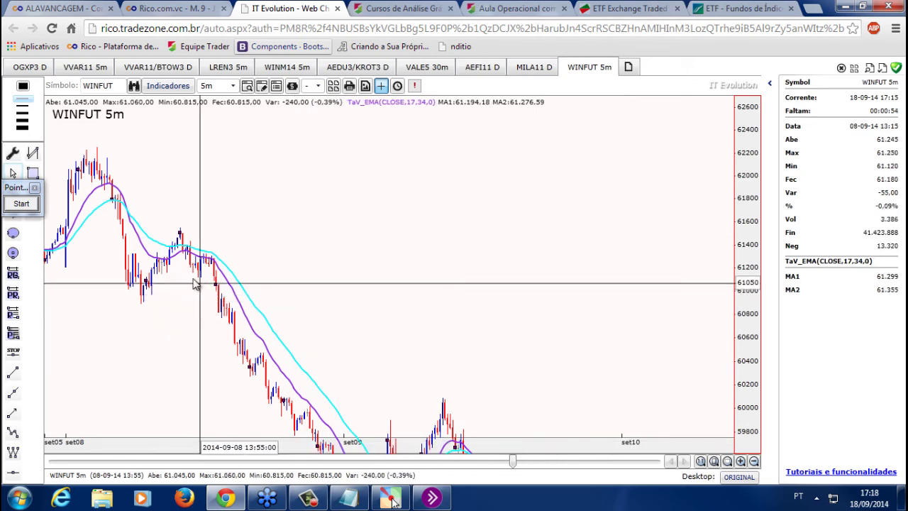
# Collapse Super Day Trade and close the Ordem Day Trade, Ordem start and IBOV quote windows
pyautogui.click(204, 7)
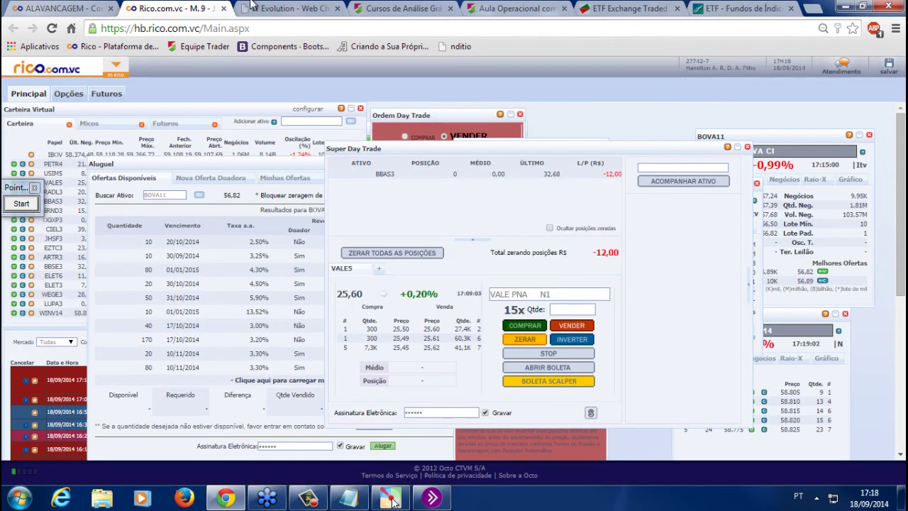
pyautogui.click(740, 148)
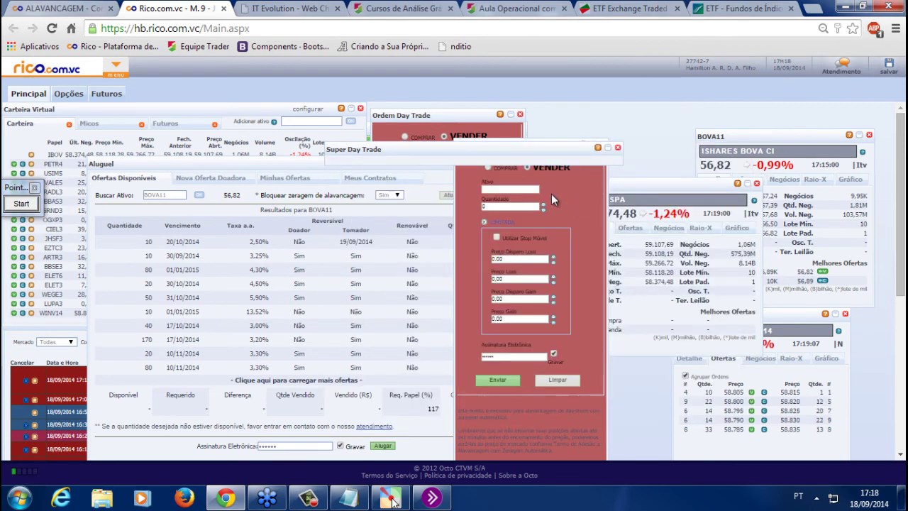
pyautogui.click(520, 114)
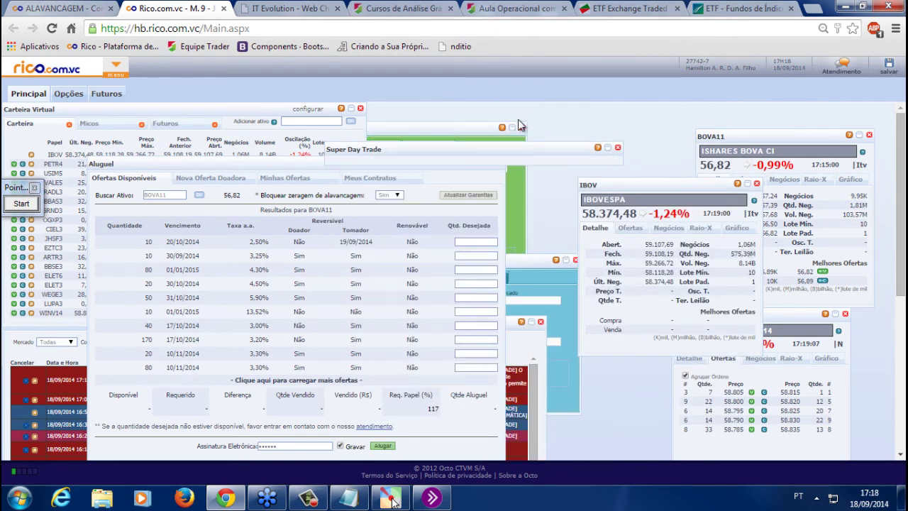
pyautogui.click(523, 127)
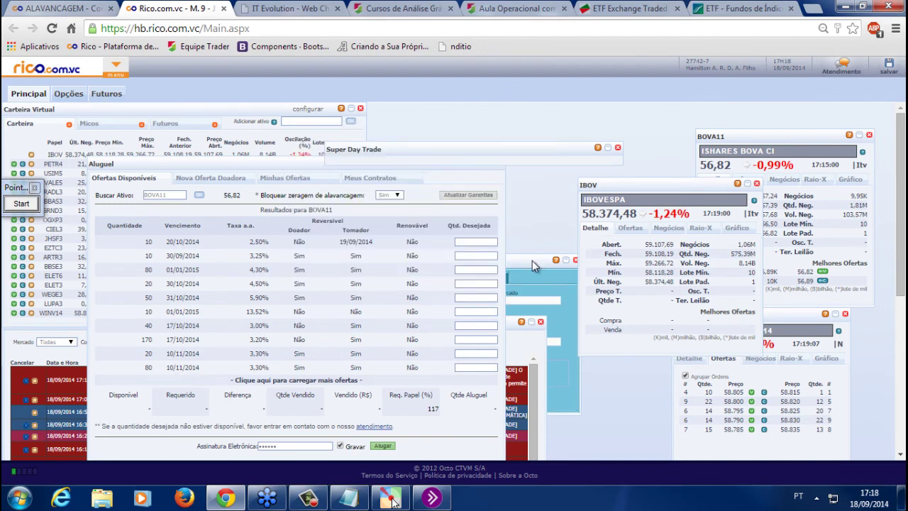
pyautogui.click(533, 260)
pyautogui.click(576, 260)
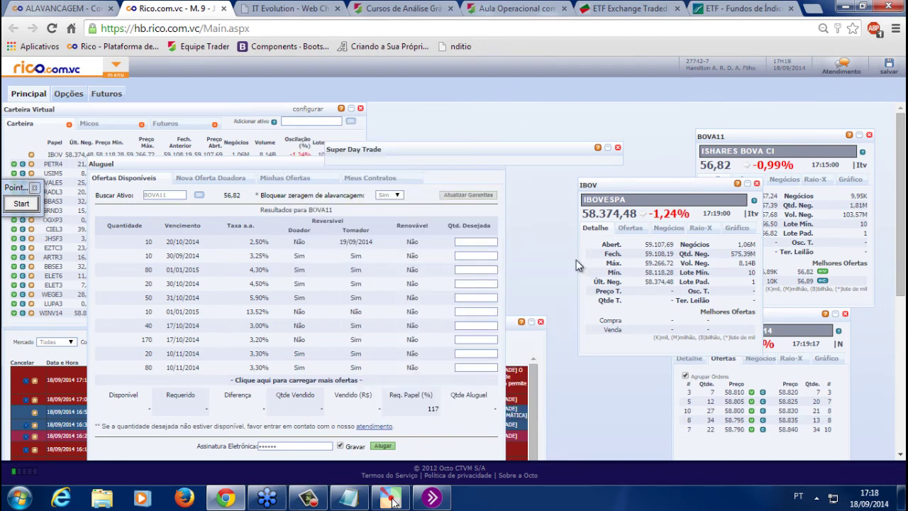
pyautogui.click(756, 183)
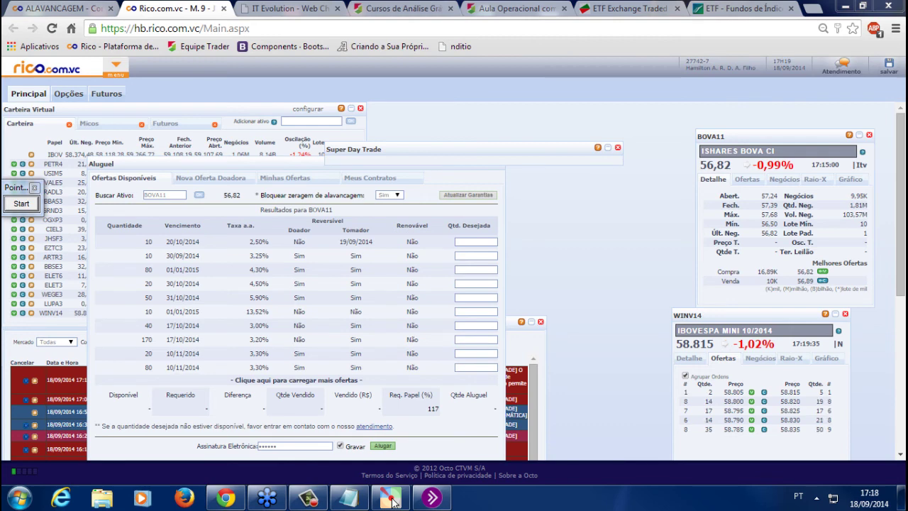
# Bring Notepad over the home broker, select then deselect its first line, and nudge it down
pyautogui.click(355, 501)
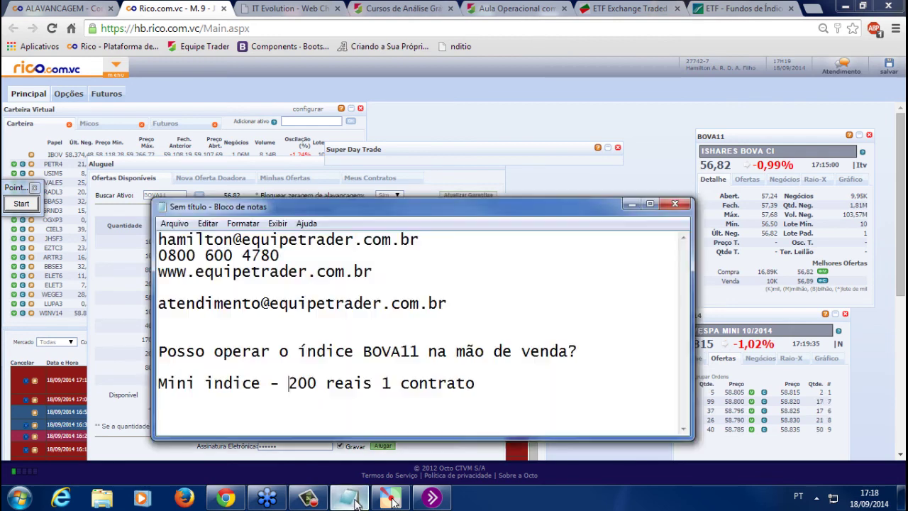
pyautogui.moveTo(419, 240); pyautogui.dragTo(58, 226)
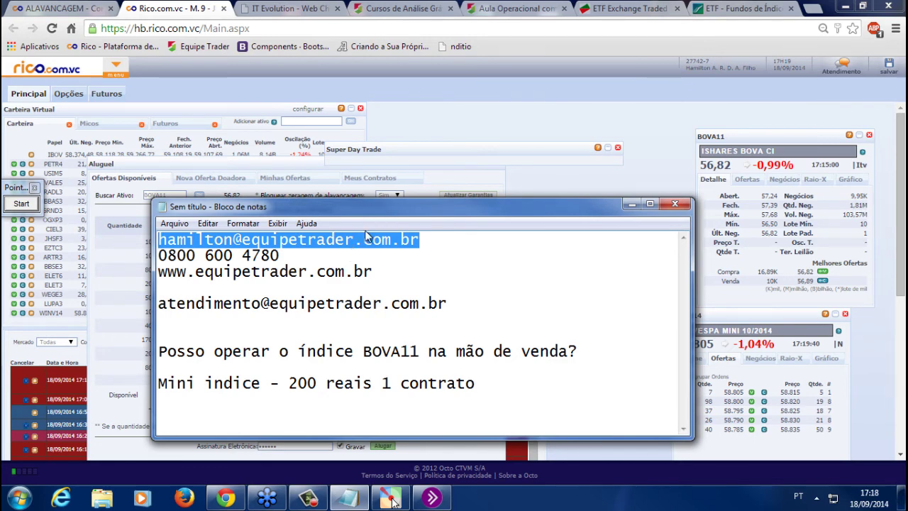
pyautogui.click(544, 251)
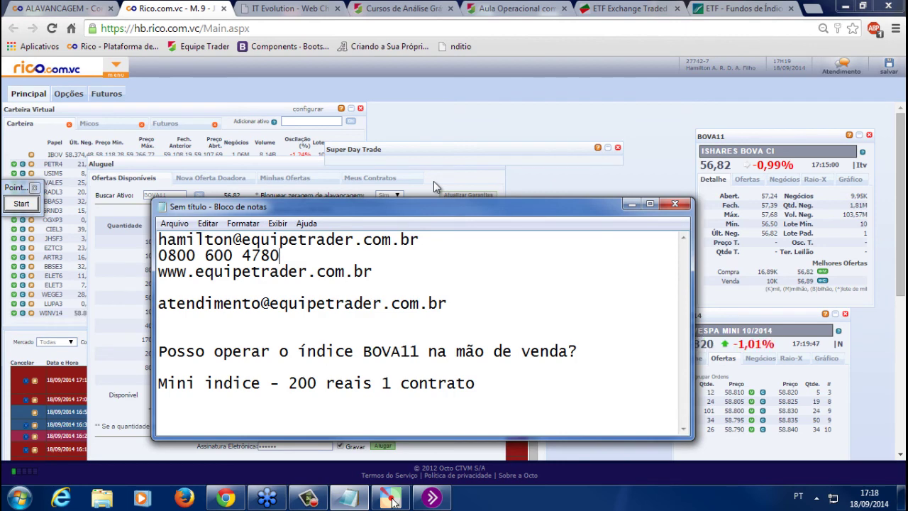
pyautogui.moveTo(415, 209); pyautogui.dragTo(410, 228)
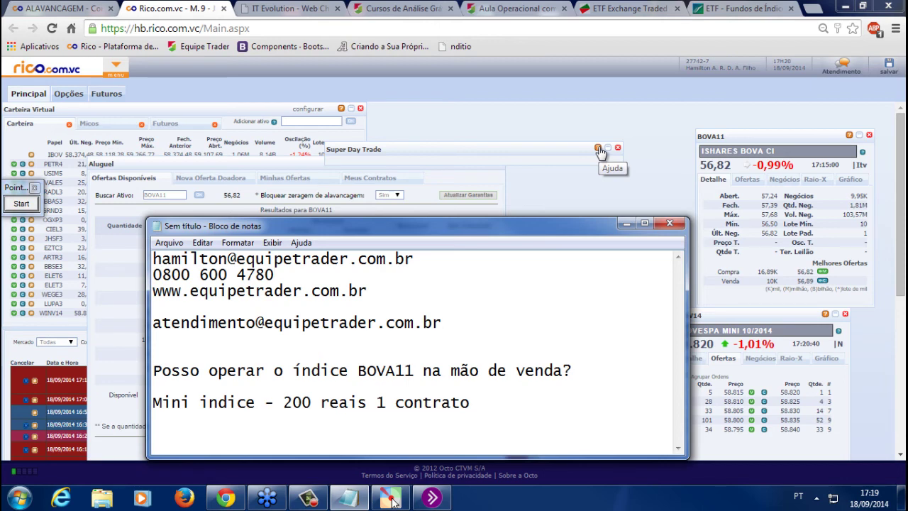
# From the ALAVANCAGEM page footer, open the Comprar Tesouro Direto page
pyautogui.click(99, 7)
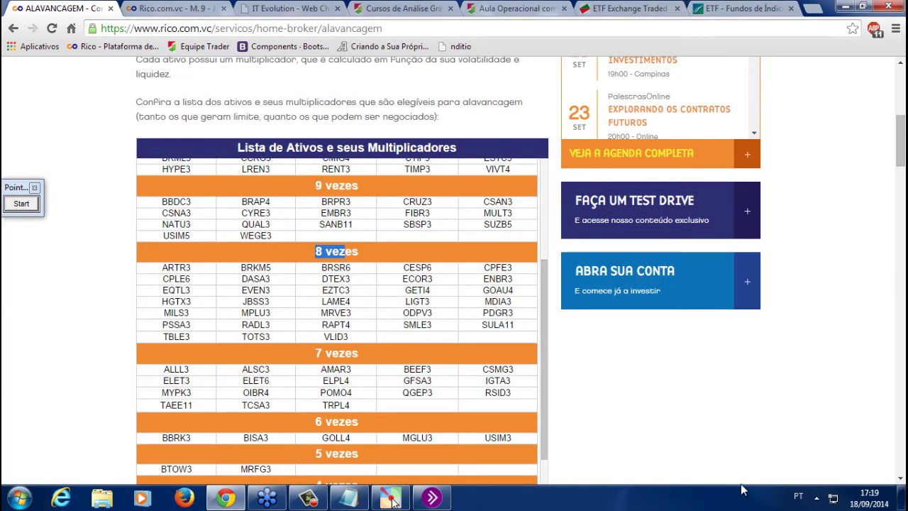
pyautogui.scroll(-20, 728, 421)
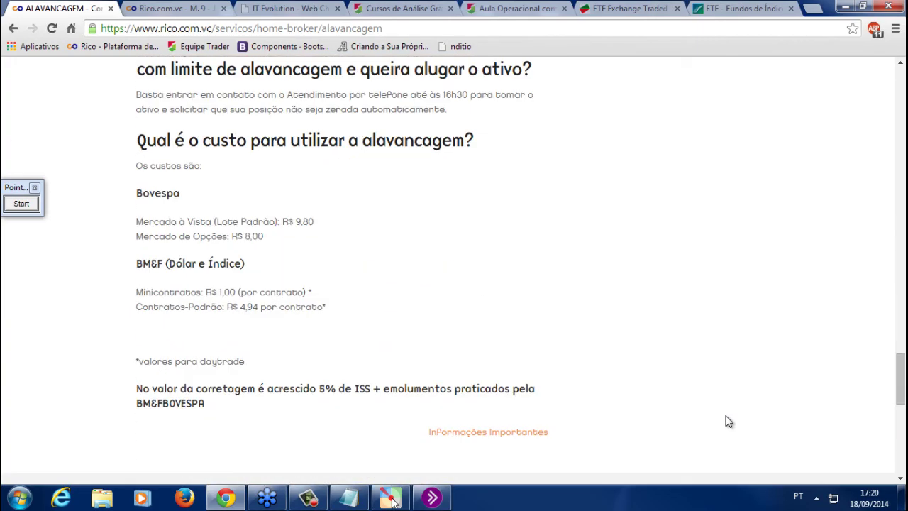
pyautogui.scroll(-5, 728, 422)
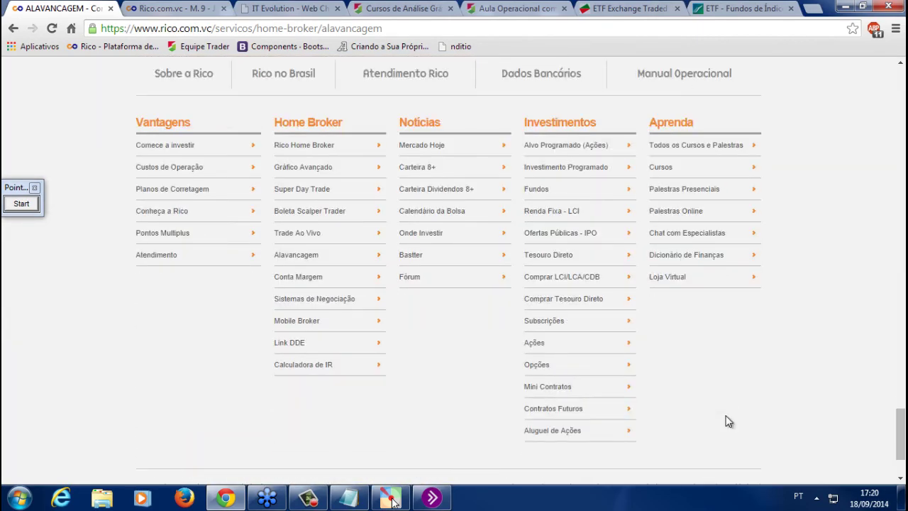
pyautogui.click(573, 303)
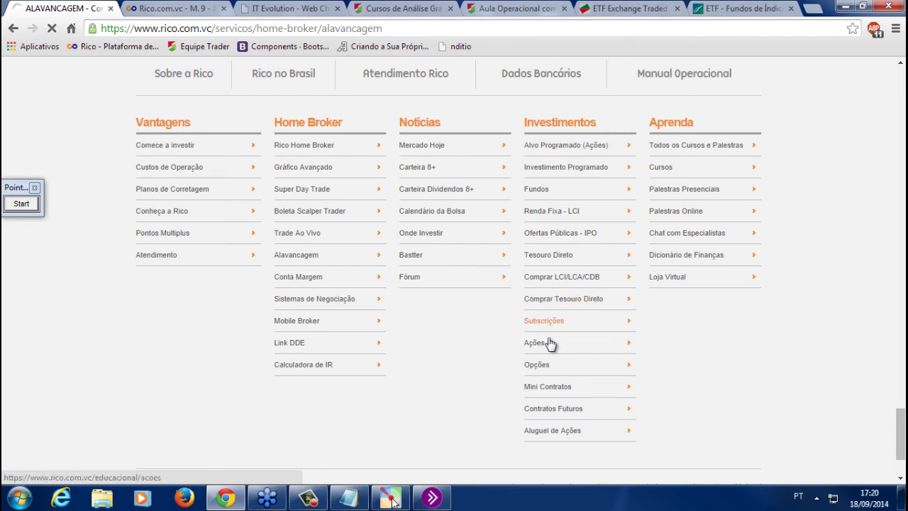
# Browse the Tesouro Direto page, then open Comprar LCI/LCA/CDB from its footer
pyautogui.scroll(-3, 643, 319)
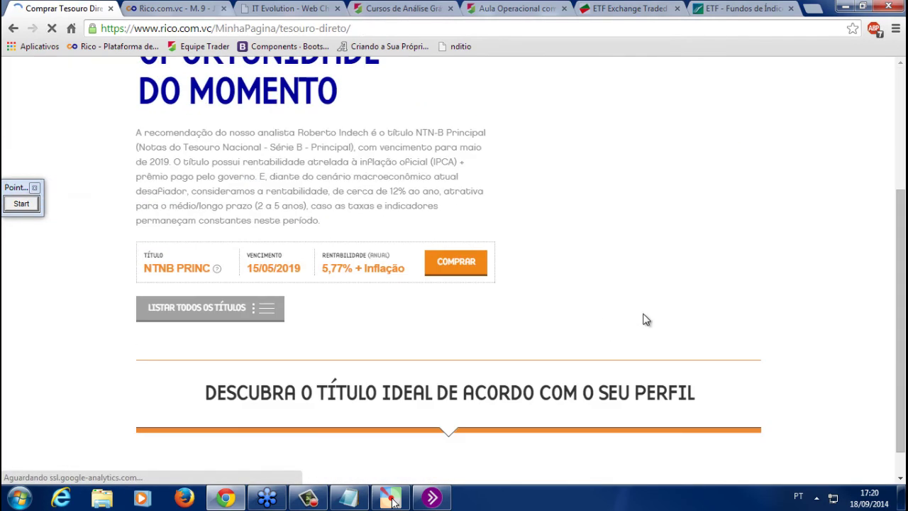
pyautogui.scroll(2, 469, 193)
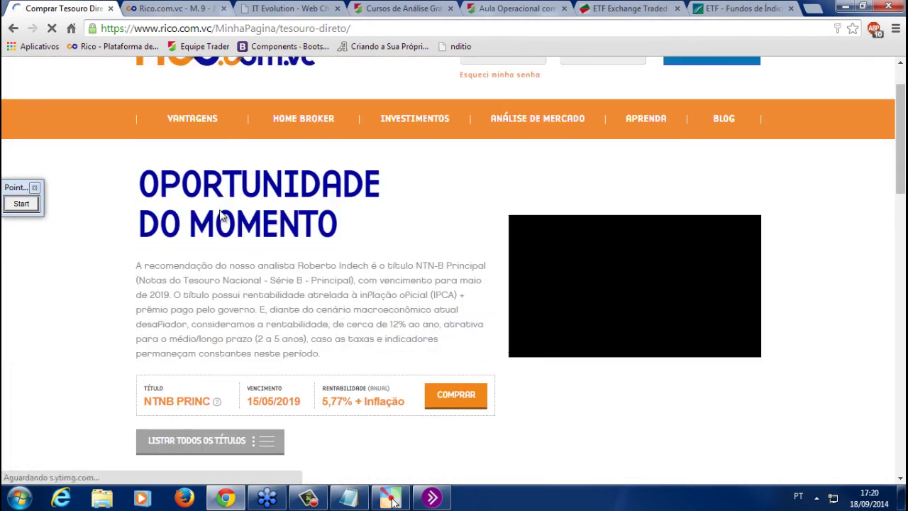
pyautogui.scroll(-1, 305, 291)
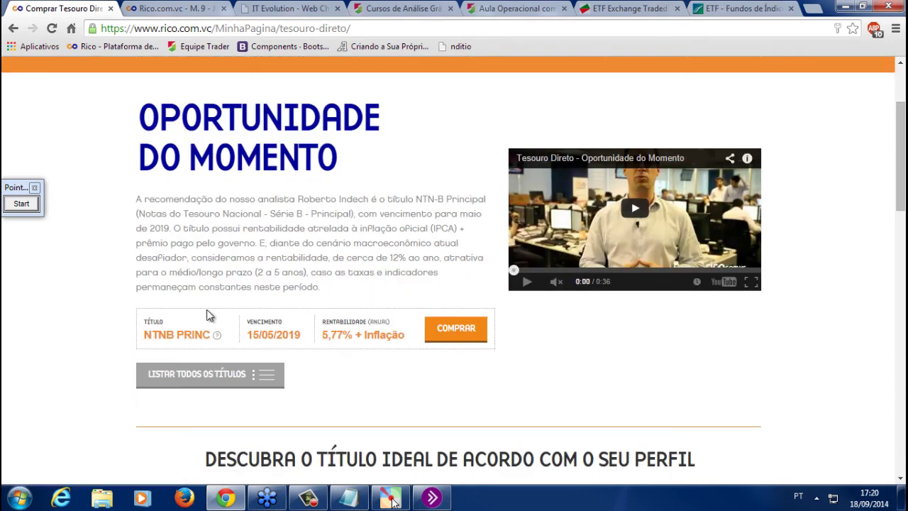
pyautogui.moveTo(211, 337)
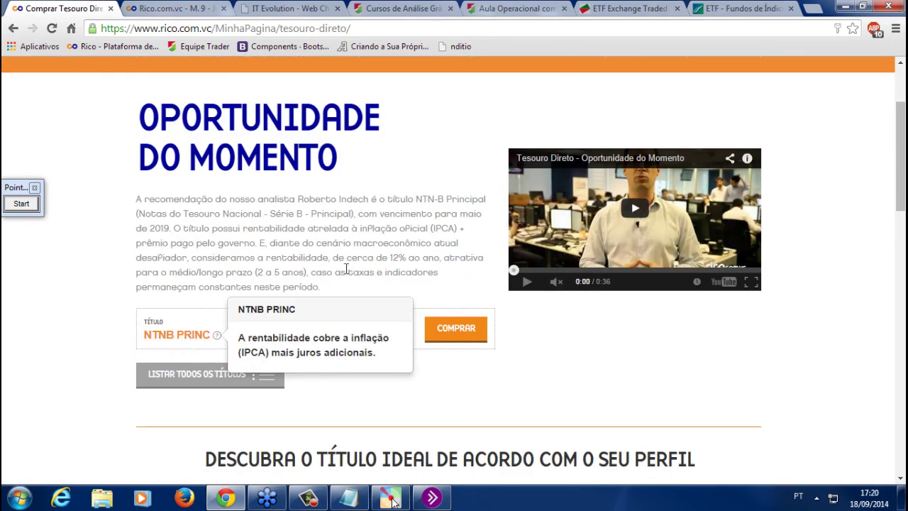
pyautogui.scroll(-6, 422, 258)
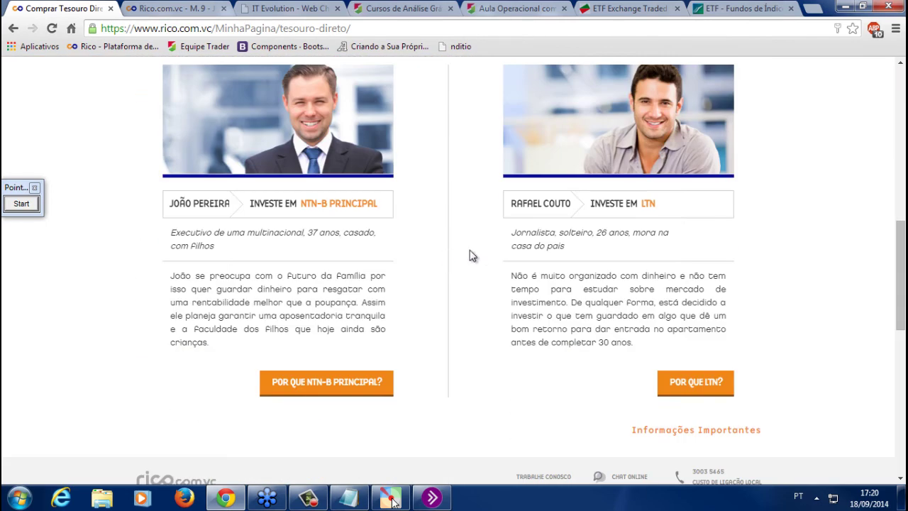
pyautogui.scroll(-2, 397, 253)
pyautogui.scroll(3, 473, 217)
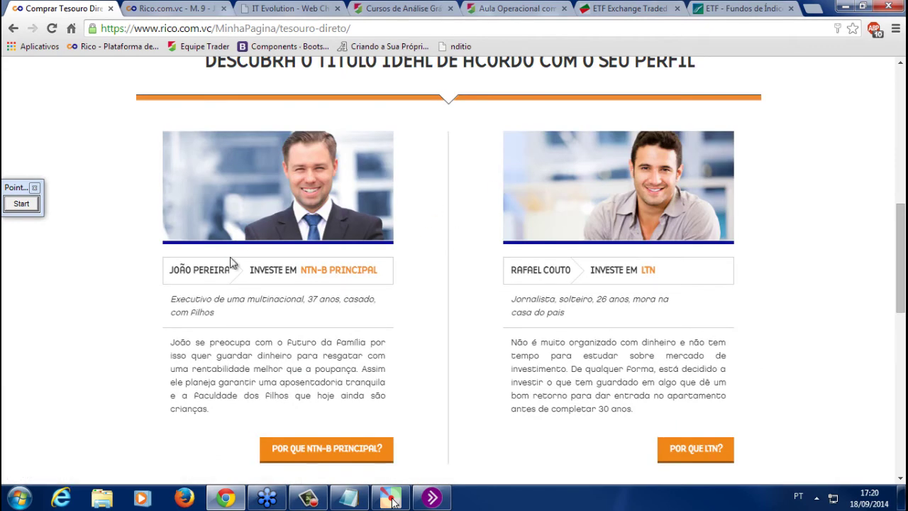
pyautogui.scroll(1, 454, 155)
pyautogui.scroll(-1, 412, 259)
pyautogui.scroll(-7, 412, 261)
pyautogui.click(568, 261)
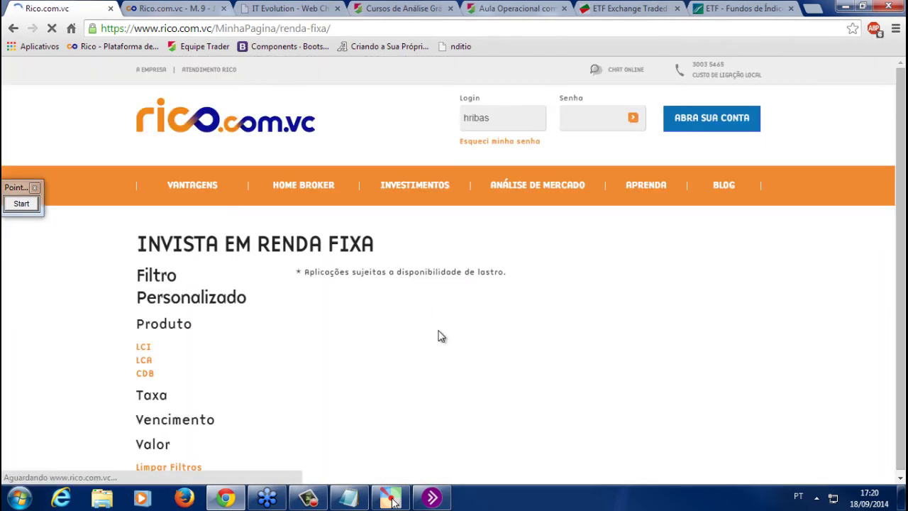
# Scroll through the Renda Fixa offers and highlight the first offer's minimum value
pyautogui.scroll(-2, 427, 330)
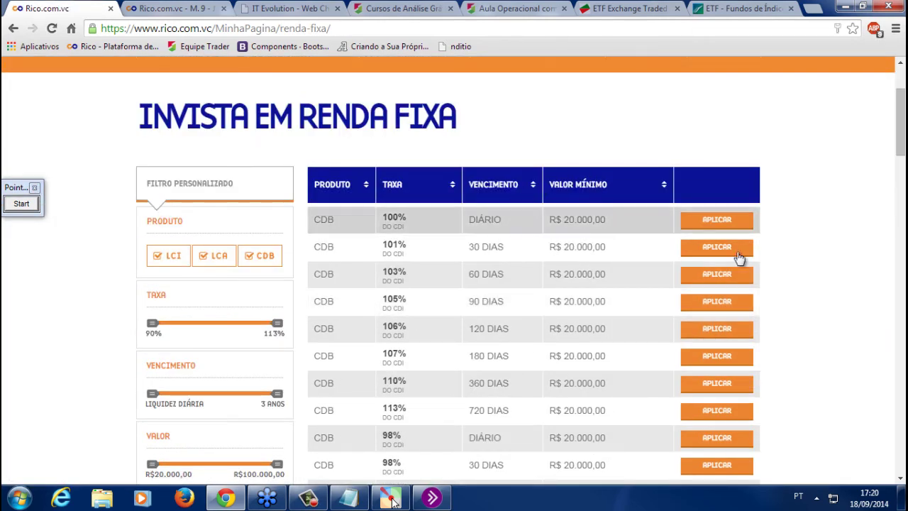
pyautogui.scroll(-1, 825, 265)
pyautogui.scroll(-1, 580, 191)
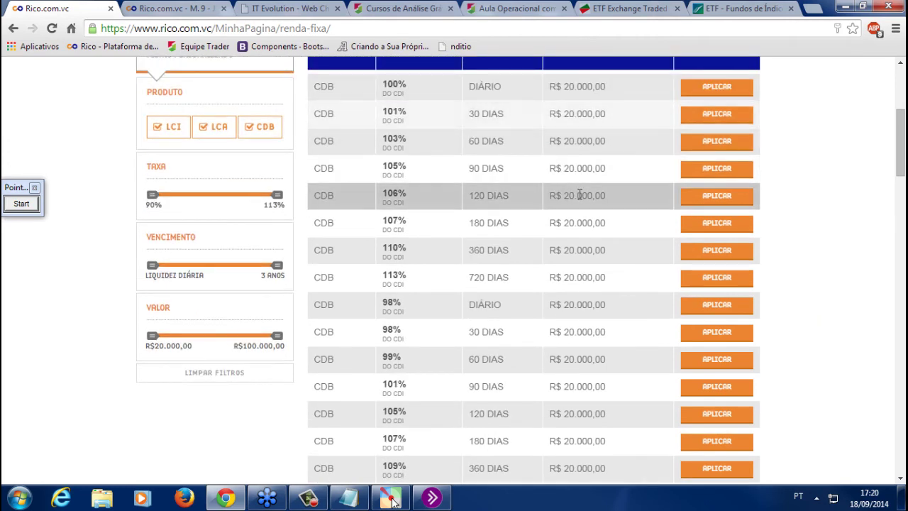
pyautogui.scroll(-1, 582, 198)
pyautogui.scroll(4, 233, 290)
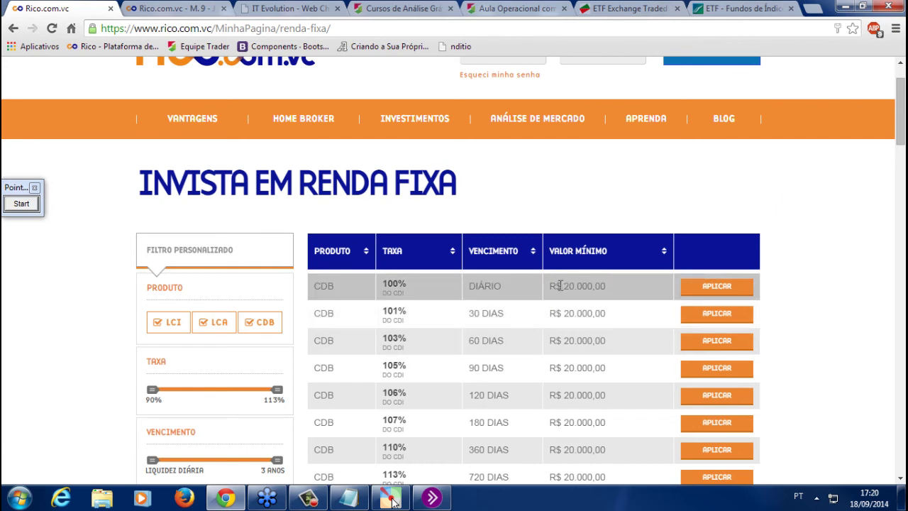
pyautogui.moveTo(560, 286)
pyautogui.mouseDown()
pyautogui.moveTo(577, 284)
pyautogui.moveTo(565, 286)
pyautogui.mouseUp()
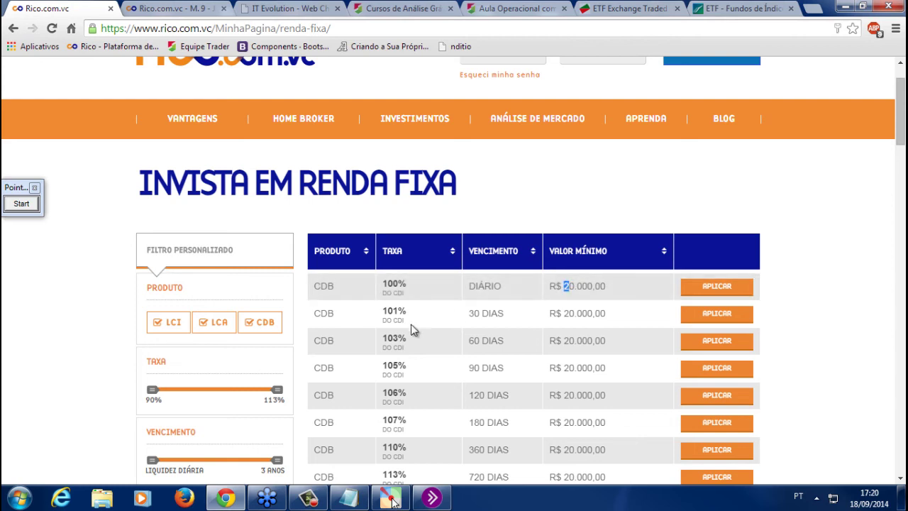
# Uncheck CDB so only LCI and LCA offers remain, then return to Home Broker
pyautogui.click(258, 324)
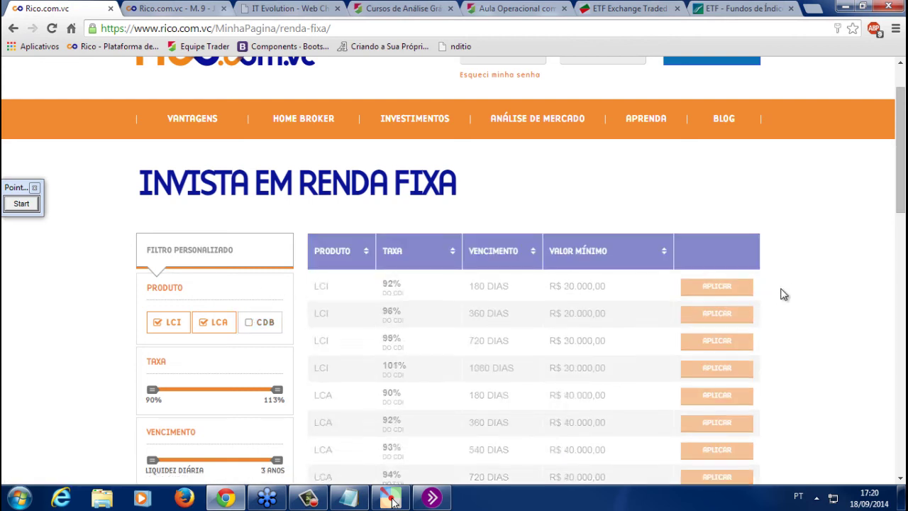
pyautogui.scroll(-1, 794, 277)
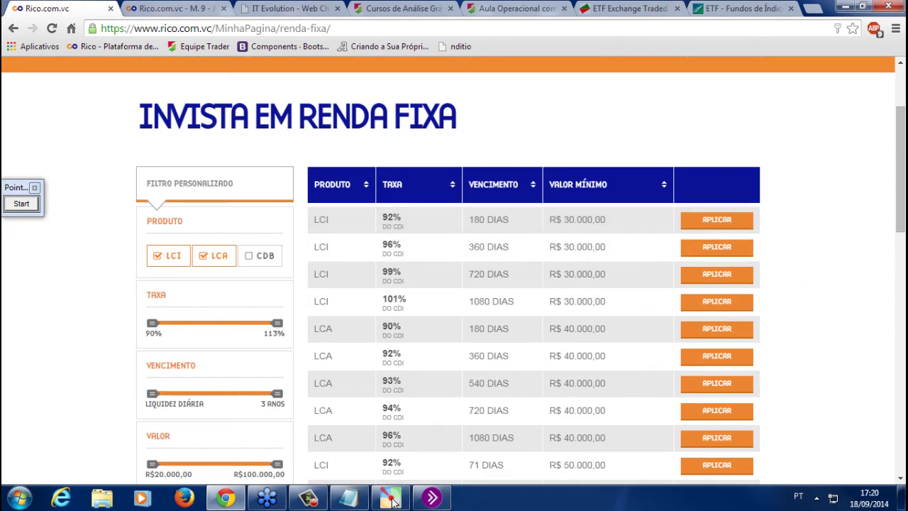
pyautogui.click(392, 499)
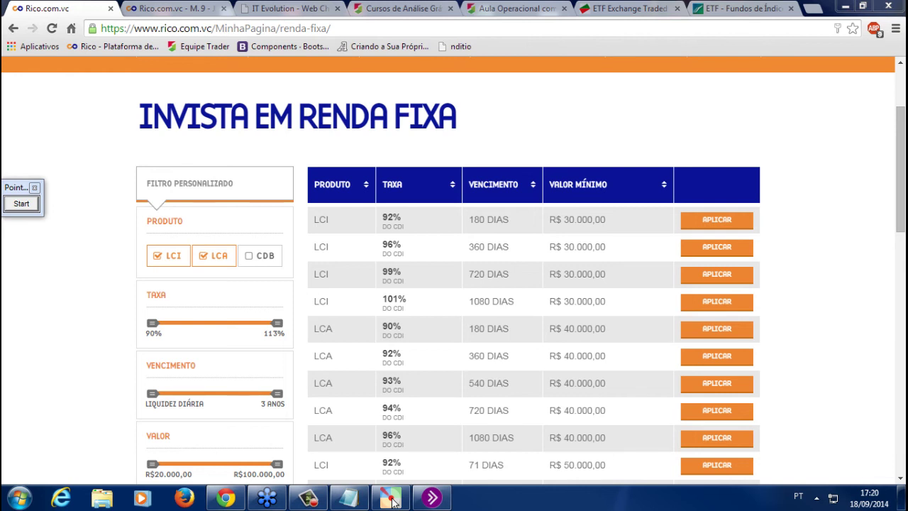
pyautogui.click(195, 8)
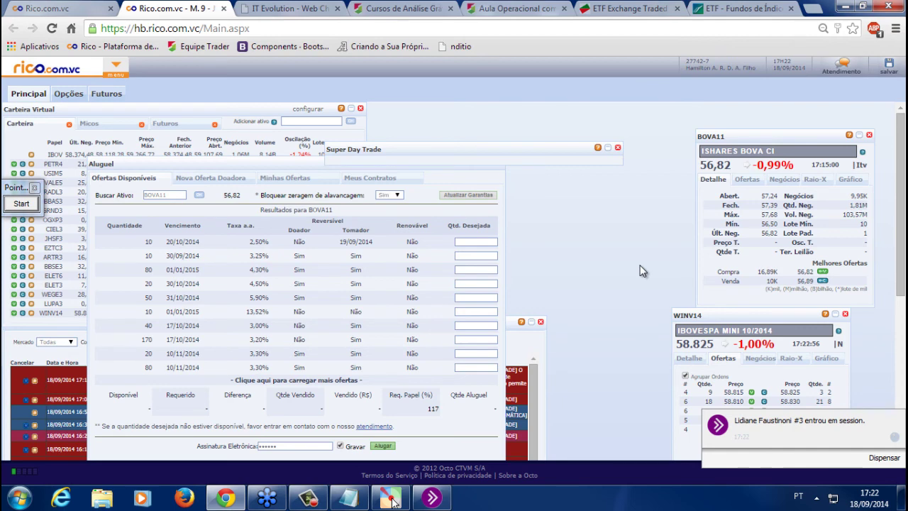
# Go to YouTube in a new tab and search for 'equipe trader'
pyautogui.click(809, 8)
pyautogui.write('you')
pyautogui.press('Return')
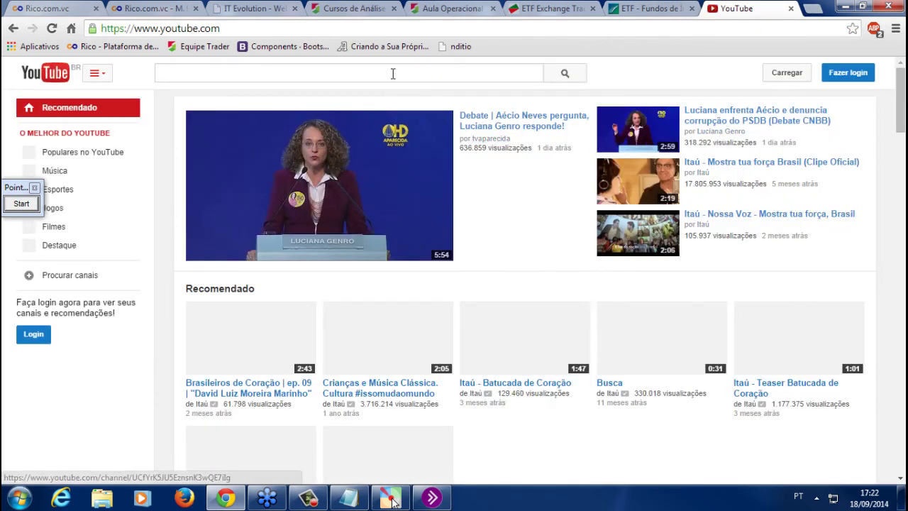
pyautogui.write('equi')
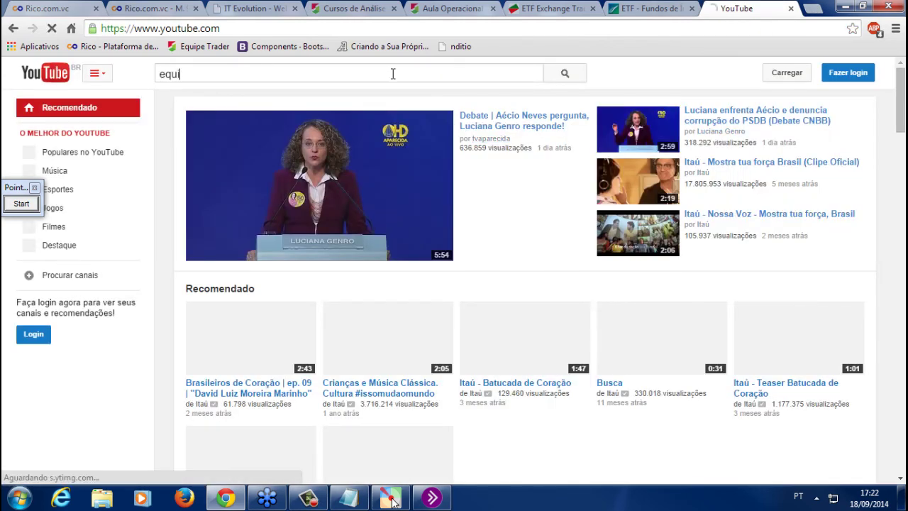
pyautogui.write('pe trader')
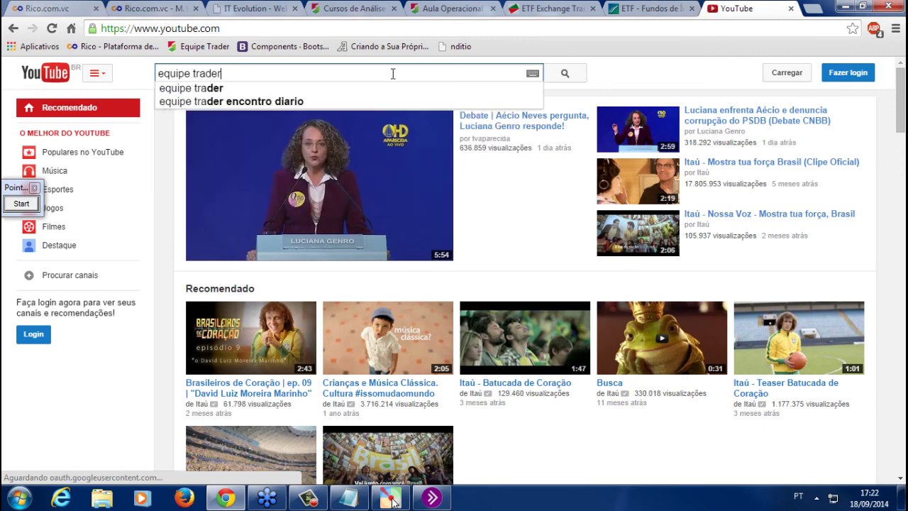
pyautogui.press('Return')
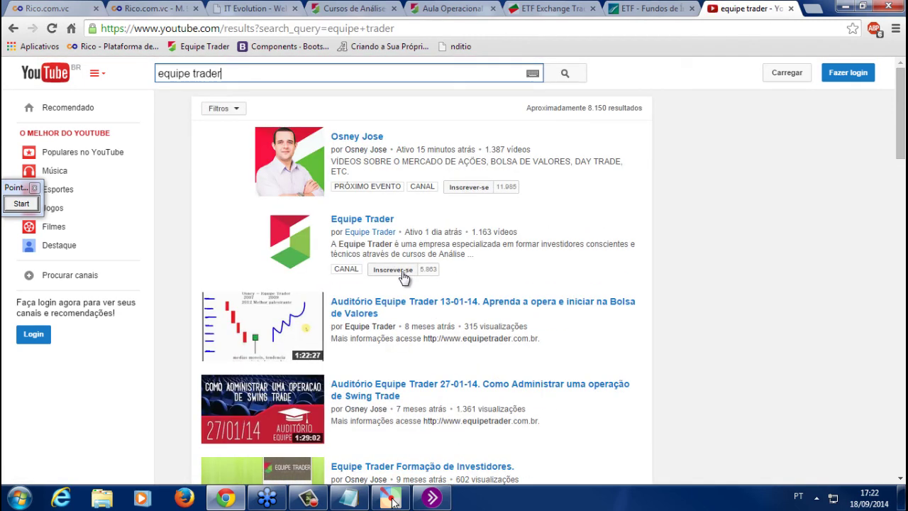
# Open the channel's Vídeos list and load more, then select Notepad's old questions
pyautogui.click(358, 150)
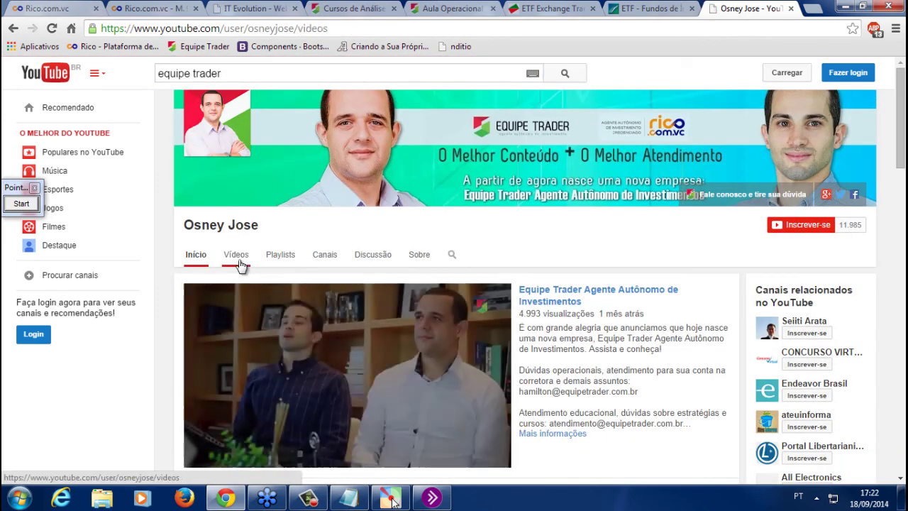
pyautogui.click(240, 264)
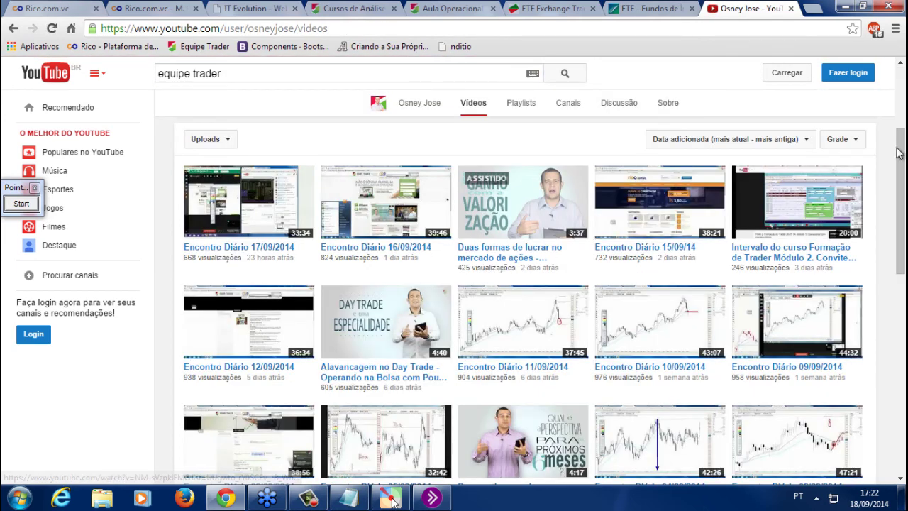
pyautogui.scroll(-3, 389, 193)
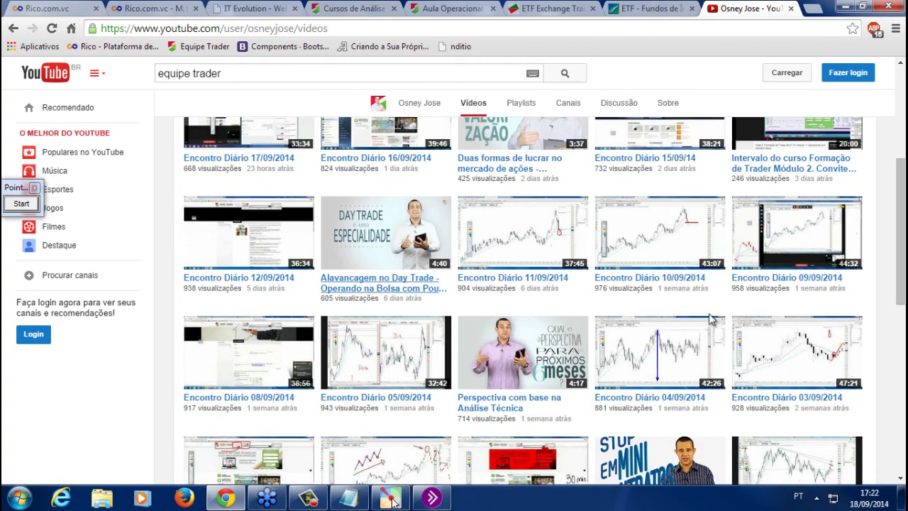
pyautogui.moveTo(899, 284); pyautogui.dragTo(893, 345)
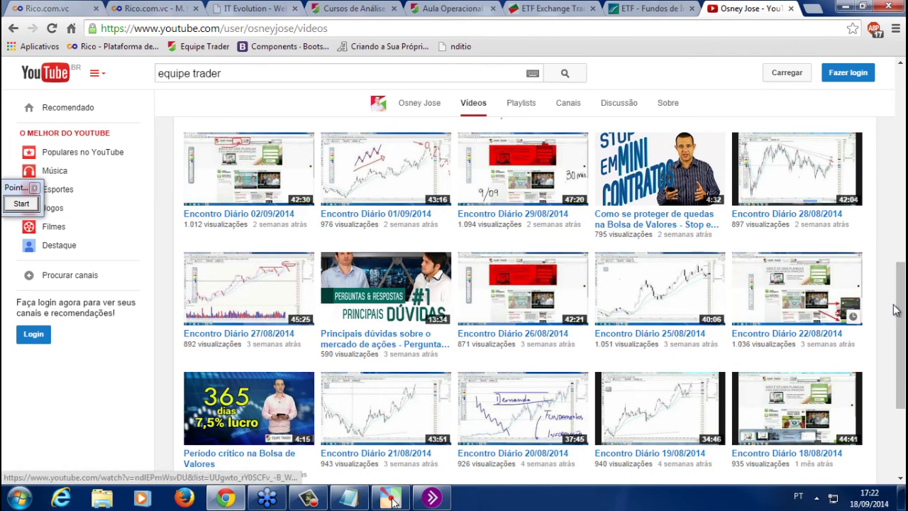
pyautogui.moveTo(896, 310); pyautogui.dragTo(898, 386)
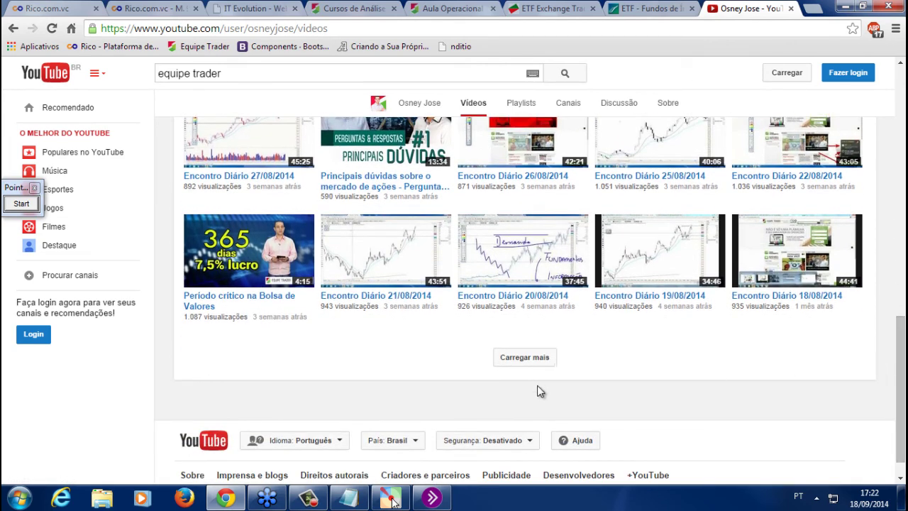
pyautogui.click(533, 364)
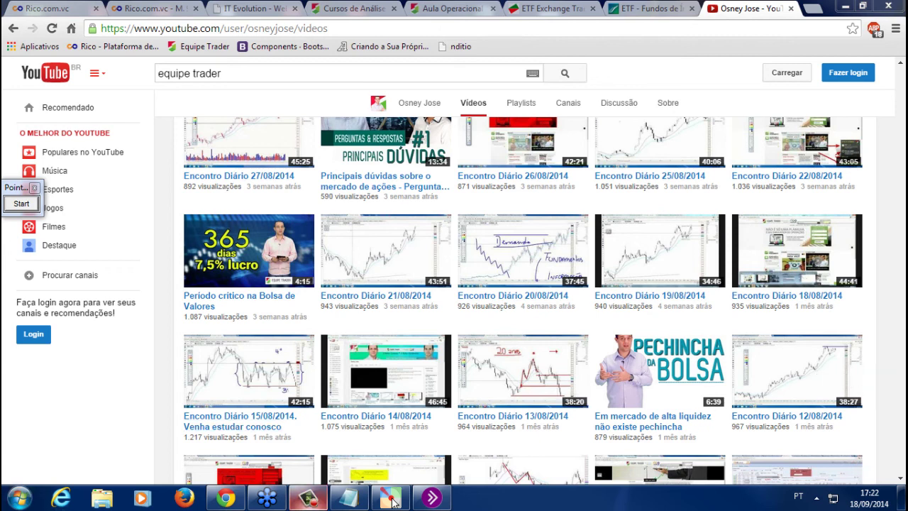
pyautogui.click(348, 498)
pyautogui.moveTo(521, 410); pyautogui.dragTo(12, 348)
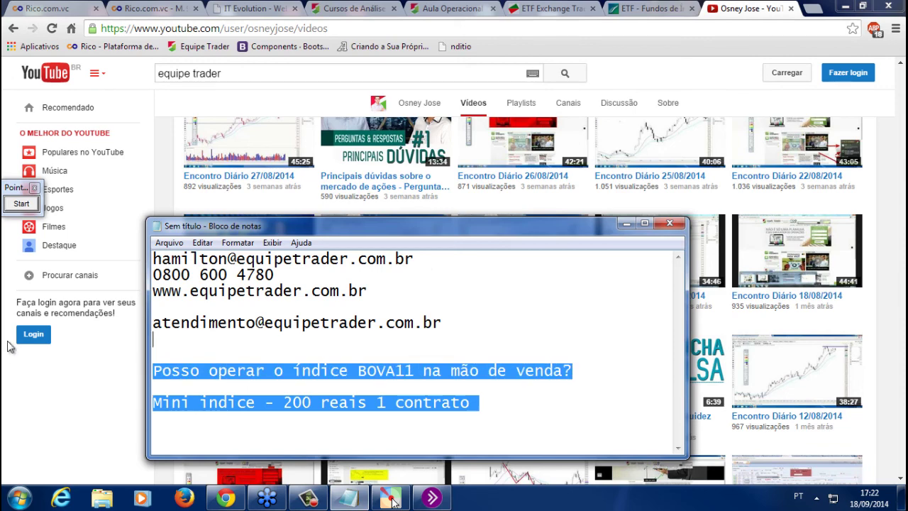
# Paste the new adapting question and add a blank line before it
pyautogui.write('No inicio qual  a melhor forma para começar a se adaptar??')
pyautogui.click(488, 326)
pyautogui.press('Return')
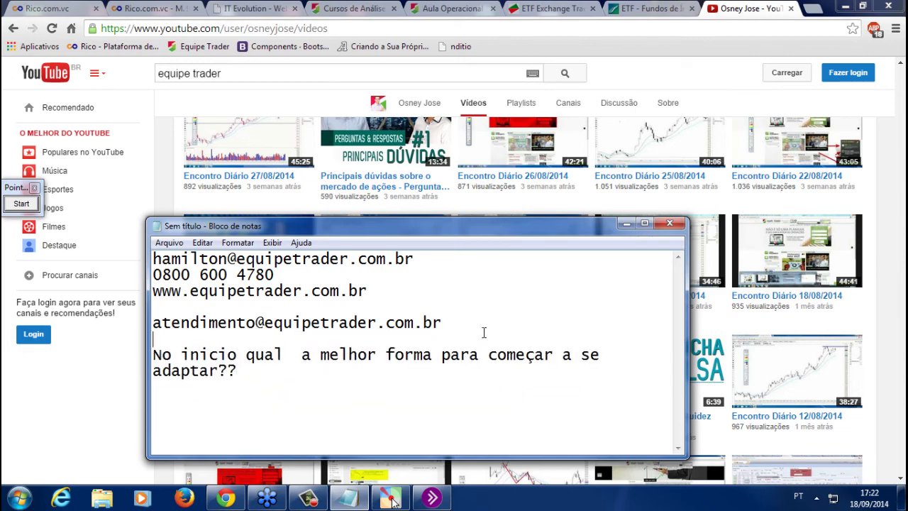
pyautogui.click(154, 7)
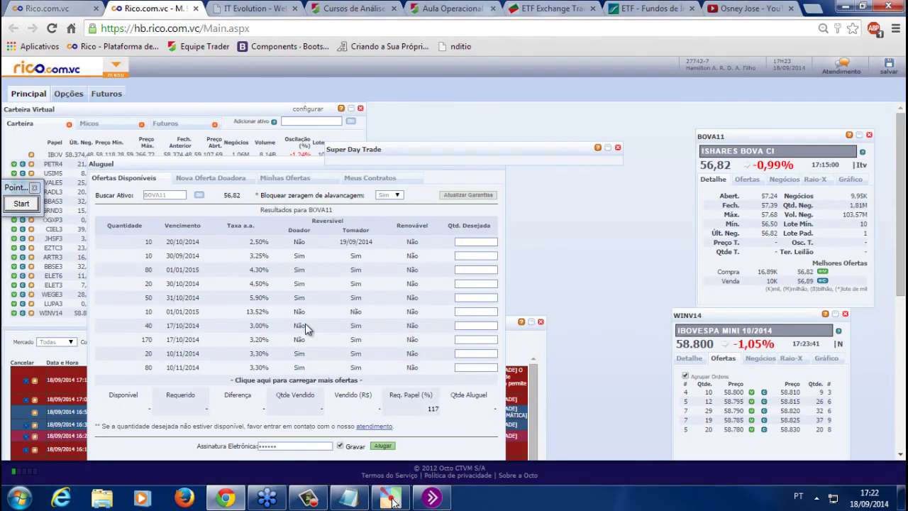
pyautogui.click(350, 500)
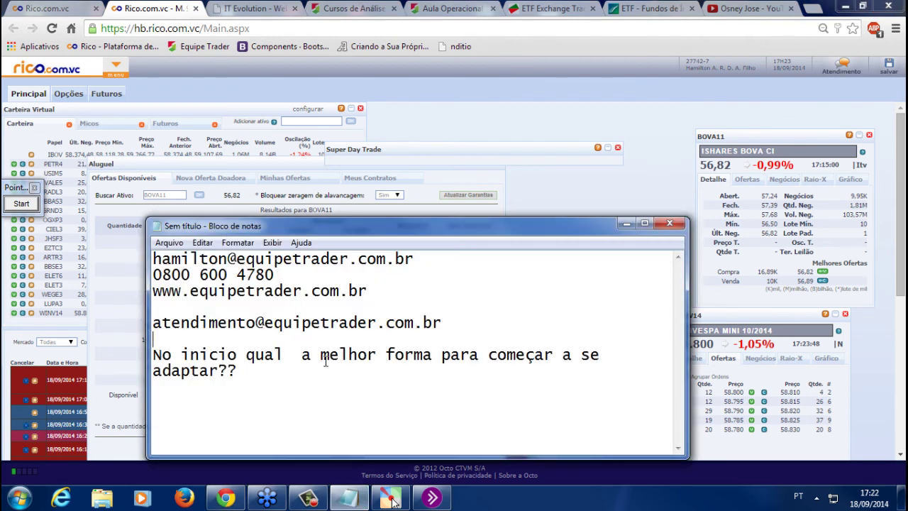
# Remove the extra space after 'qual' in 'No inicio qual a melhor forma para começar a se adaptar??'
pyautogui.click(303, 354)
pyautogui.press('BackSpace')
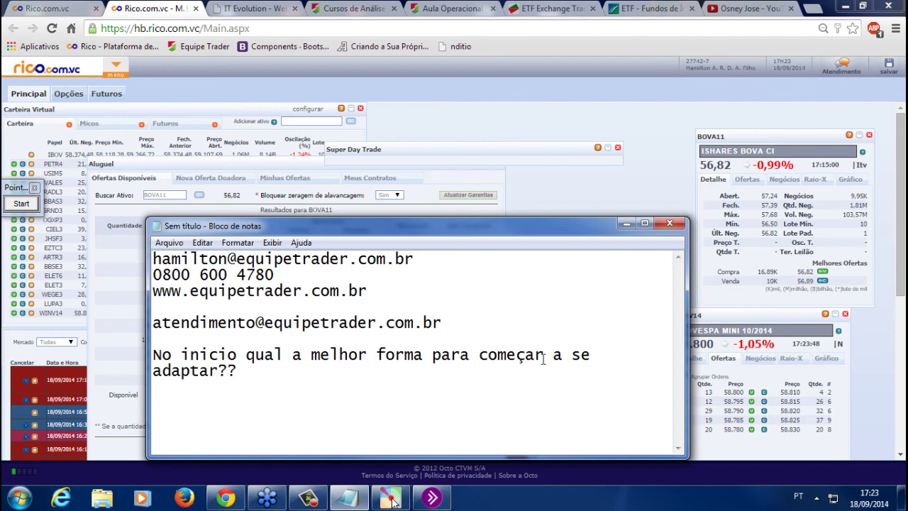
pyautogui.moveTo(543, 359); pyautogui.dragTo(139, 362)
pyautogui.click(556, 382)
pyautogui.click(547, 355)
# Type 'Economia UEL' at the start of the first line
pyautogui.click(472, 259)
pyautogui.press('Home')
pyautogui.write('Economia ')
pyautogui.write('UEL')
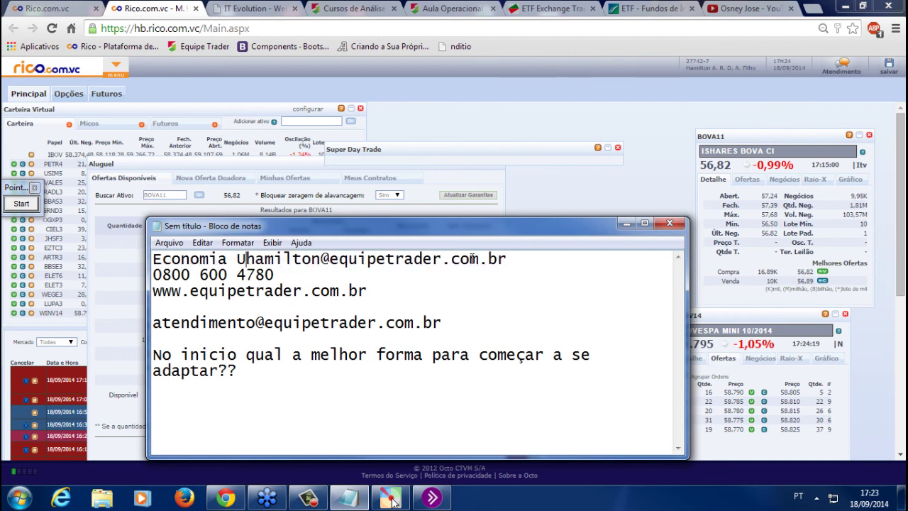